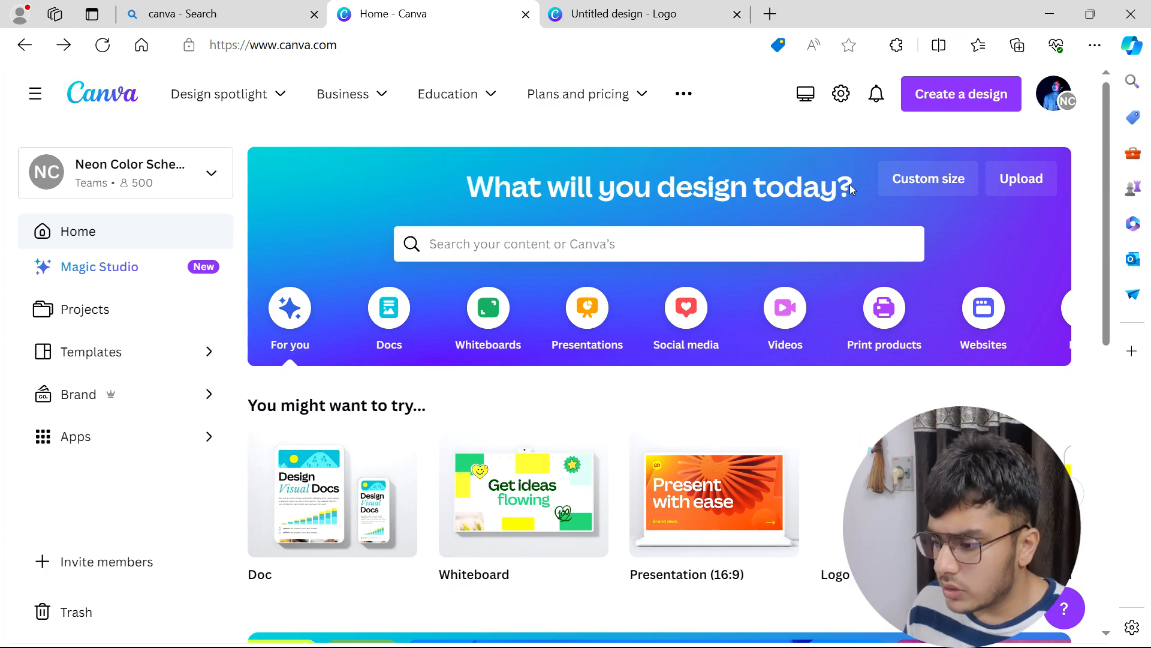
Step: Search the Canva template library for "invite"
left_click(692, 235)
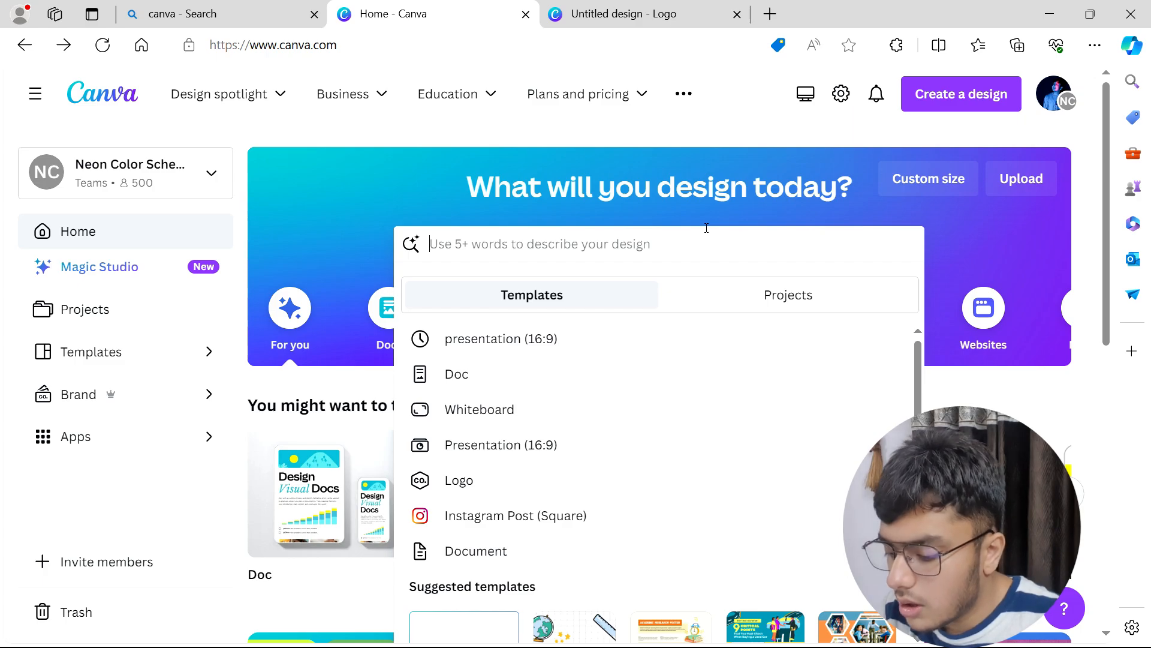
type("in")
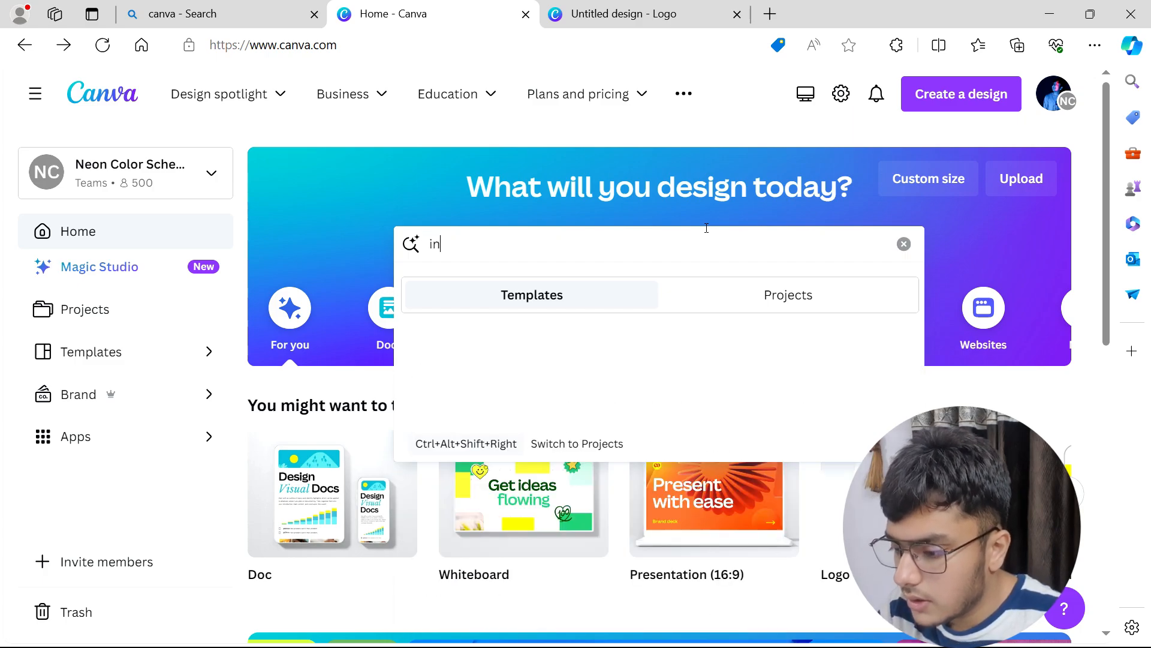
type("vite")
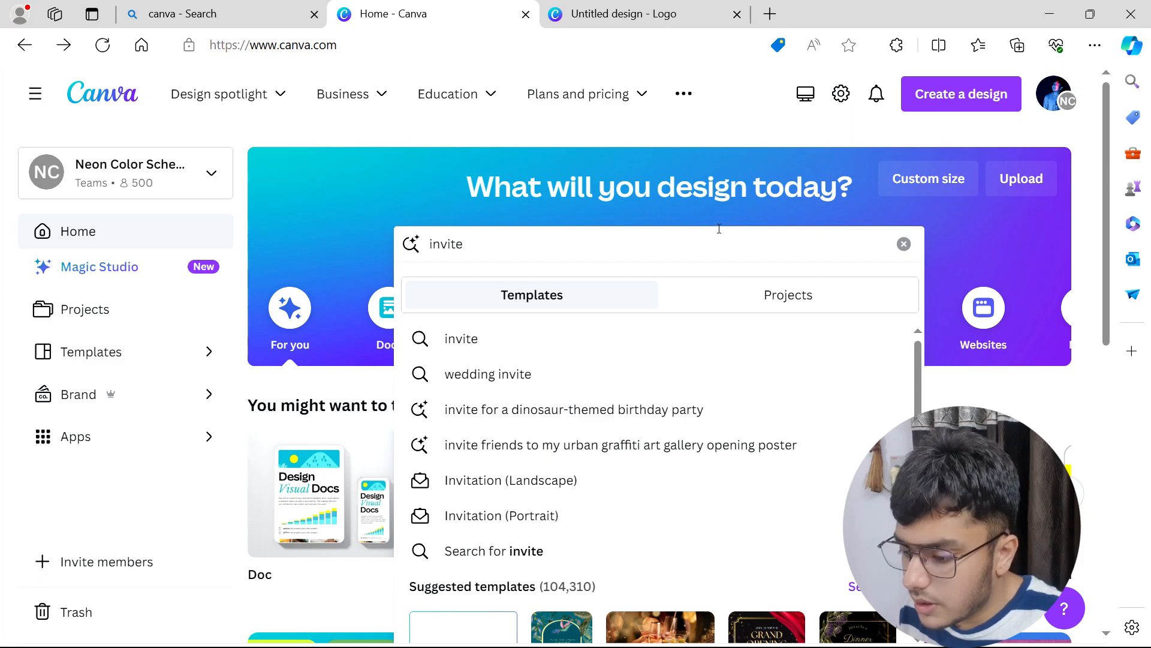
left_click(704, 338)
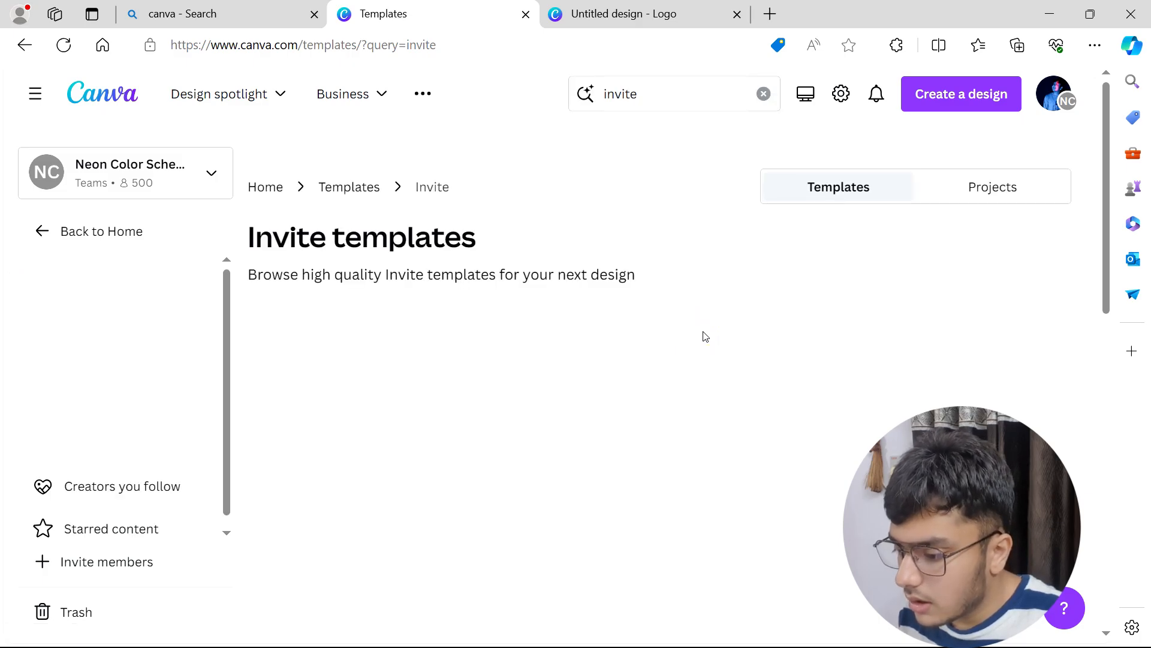
Step: Browse the invite templates and compare their layouts and styles for a suitable invitation design
scroll(705, 336, "down", 7)
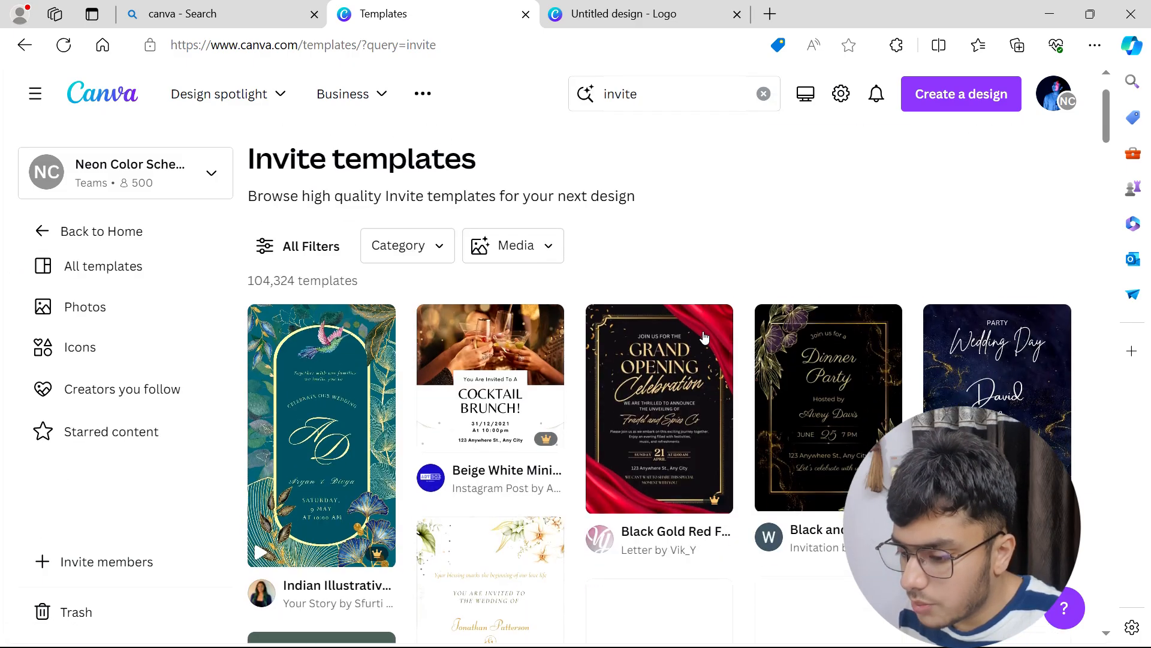
scroll(706, 329, "down", 12)
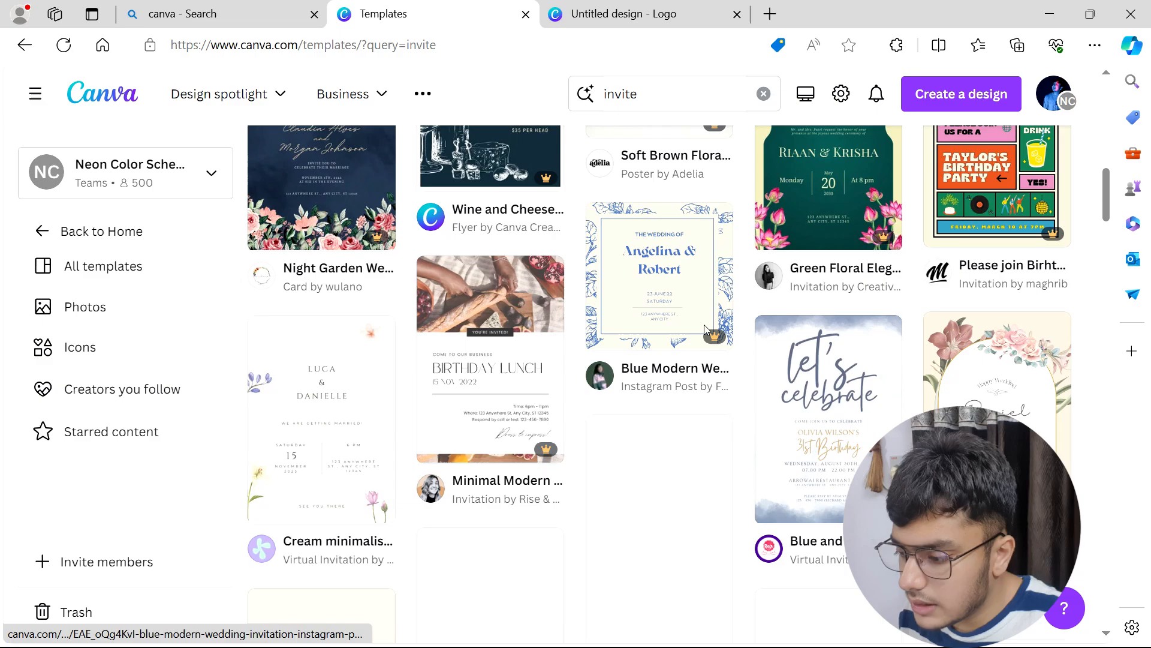
scroll(706, 330, "down", 4)
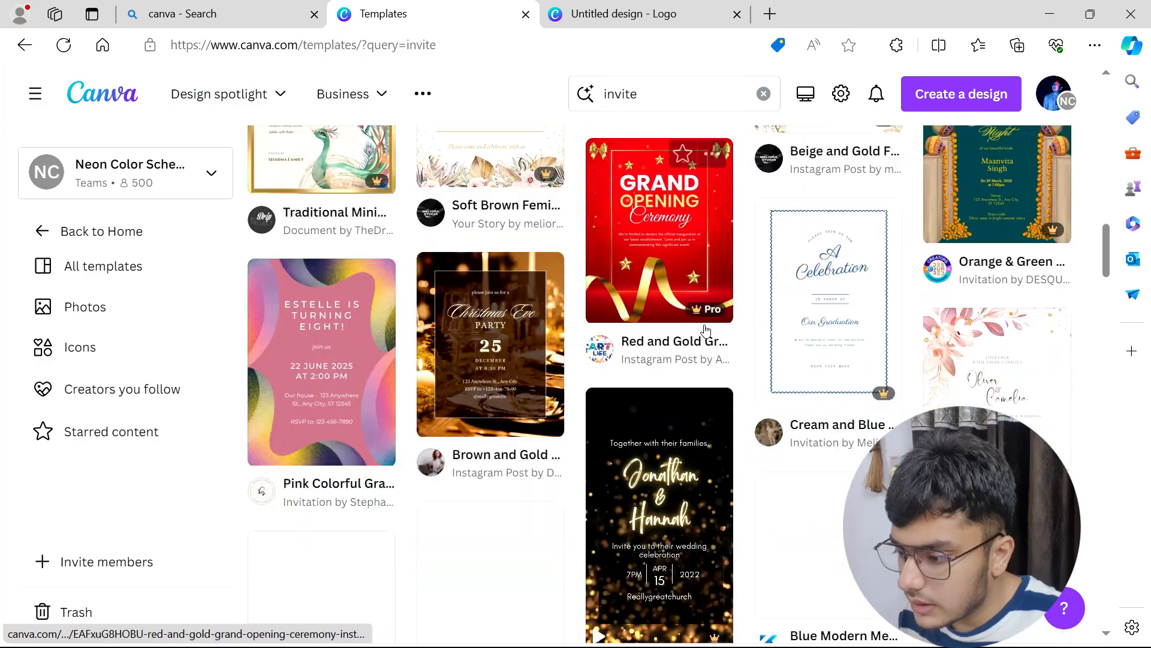
scroll(705, 330, "down", 2)
scroll(705, 329, "down", 10)
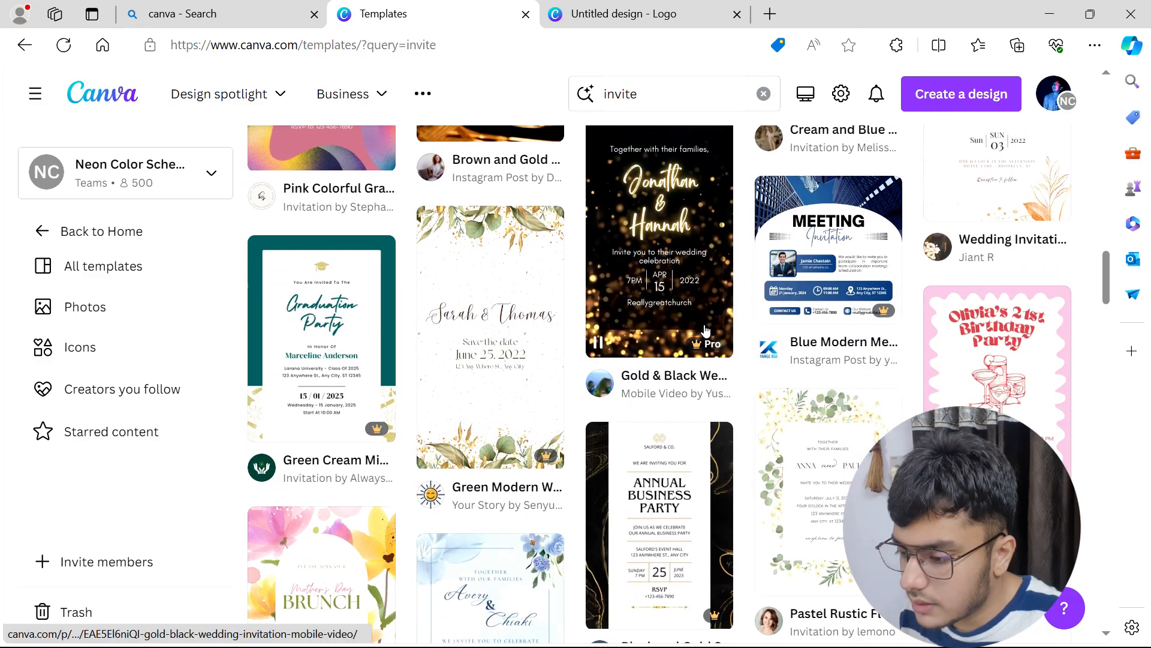
scroll(705, 331, "down", 11)
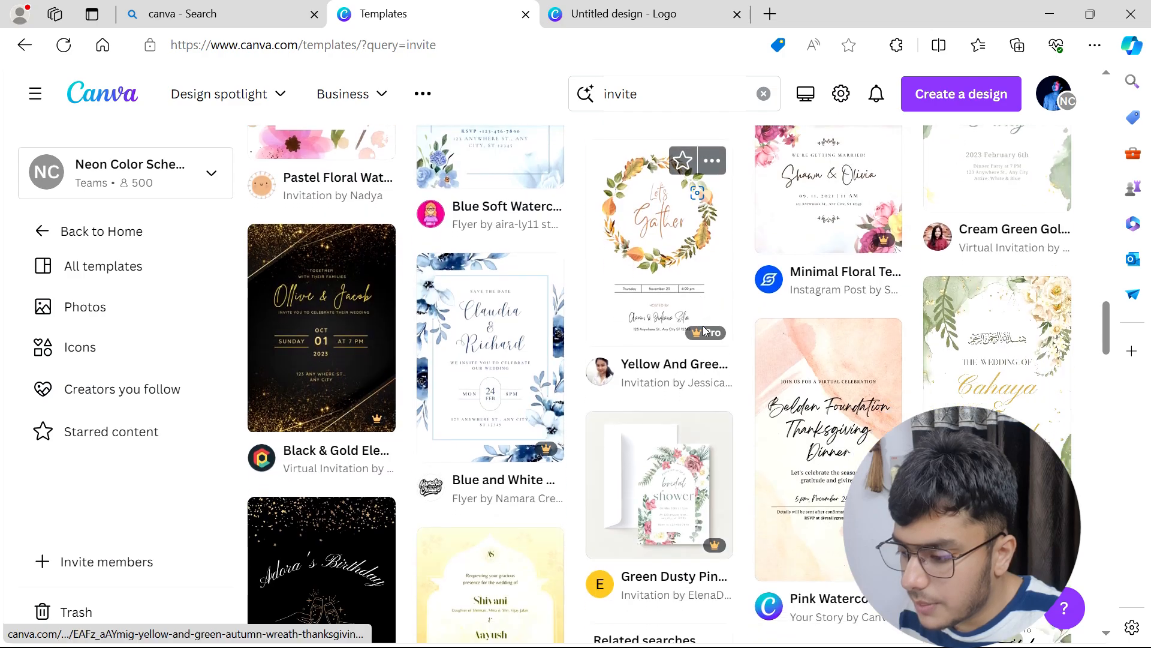
scroll(705, 332, "down", 1)
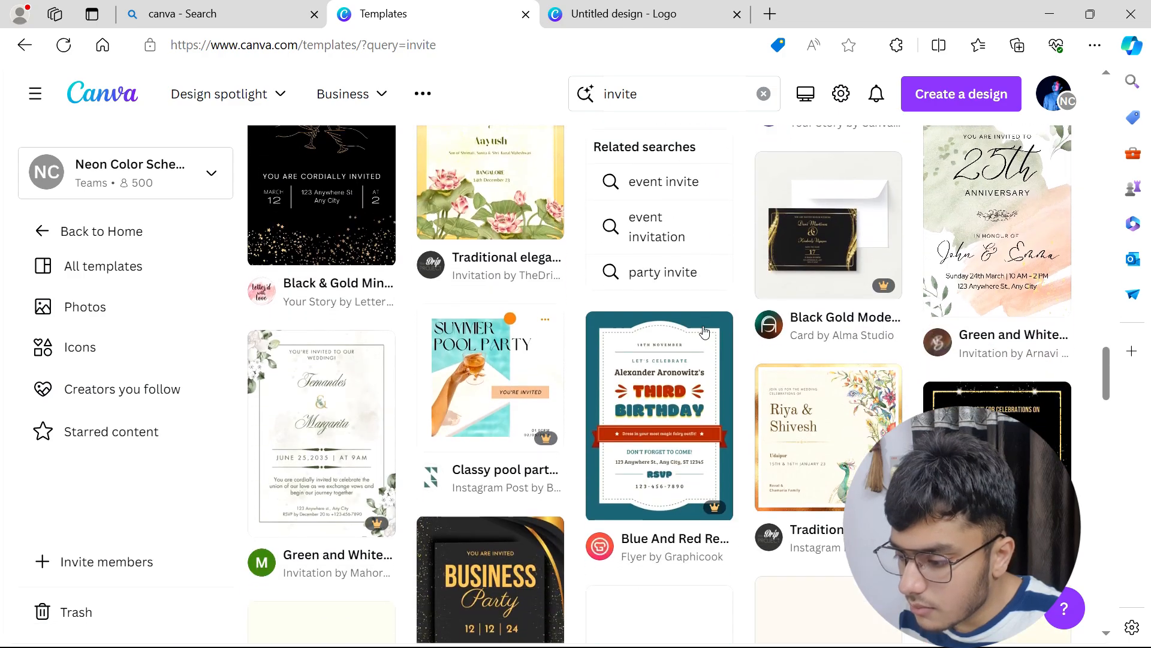
scroll(705, 332, "down", 6)
scroll(705, 332, "down", 6)
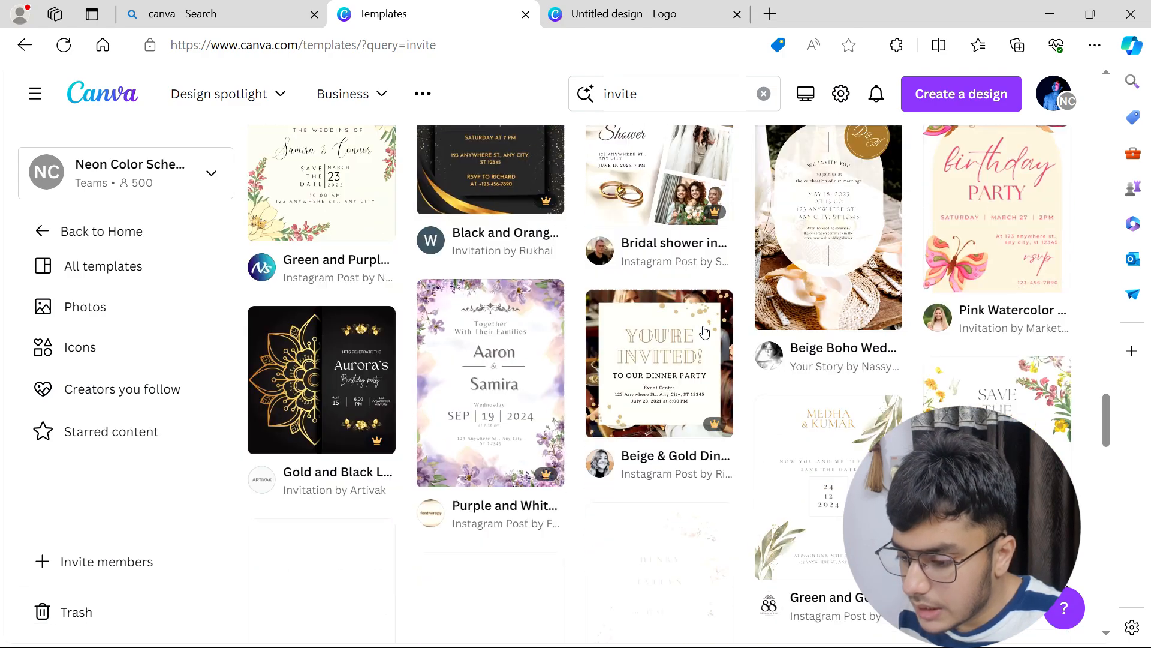
scroll(706, 332, "down", 6)
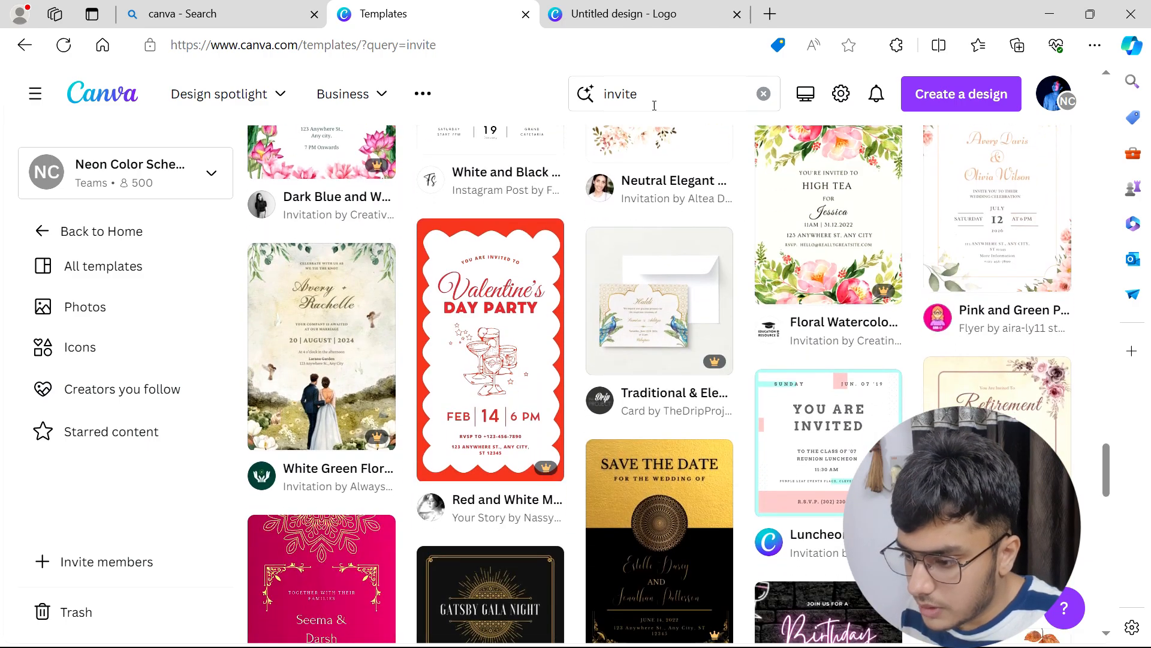
Step: Narrow the template search to "event invite"
left_click(602, 89)
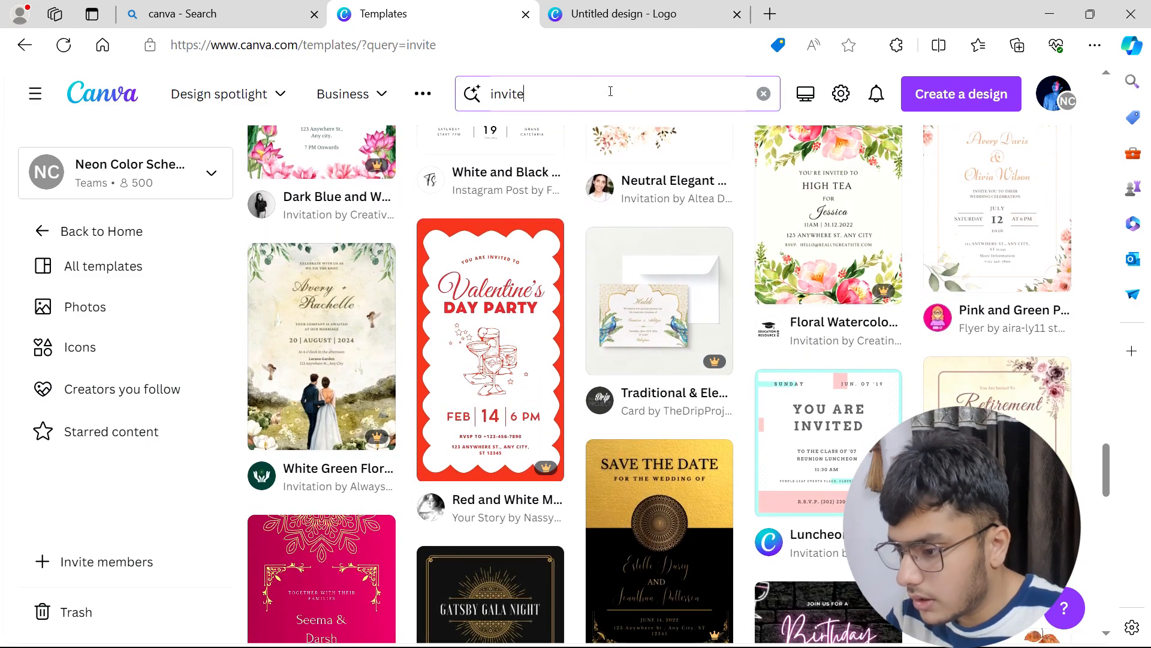
type("event")
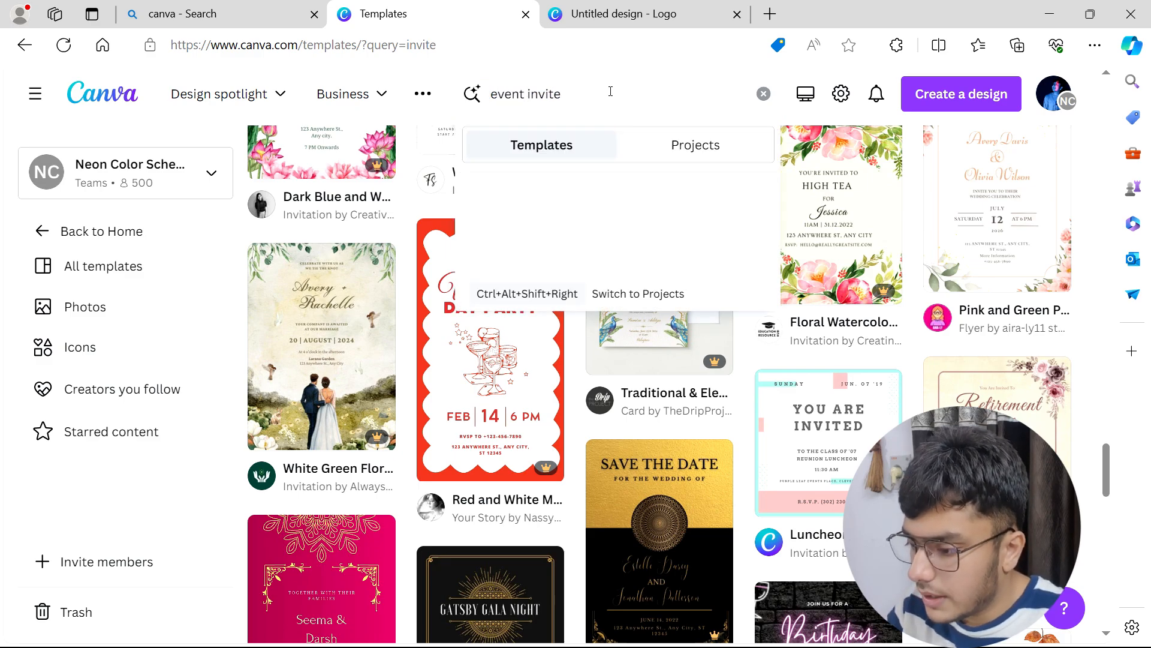
key("Return")
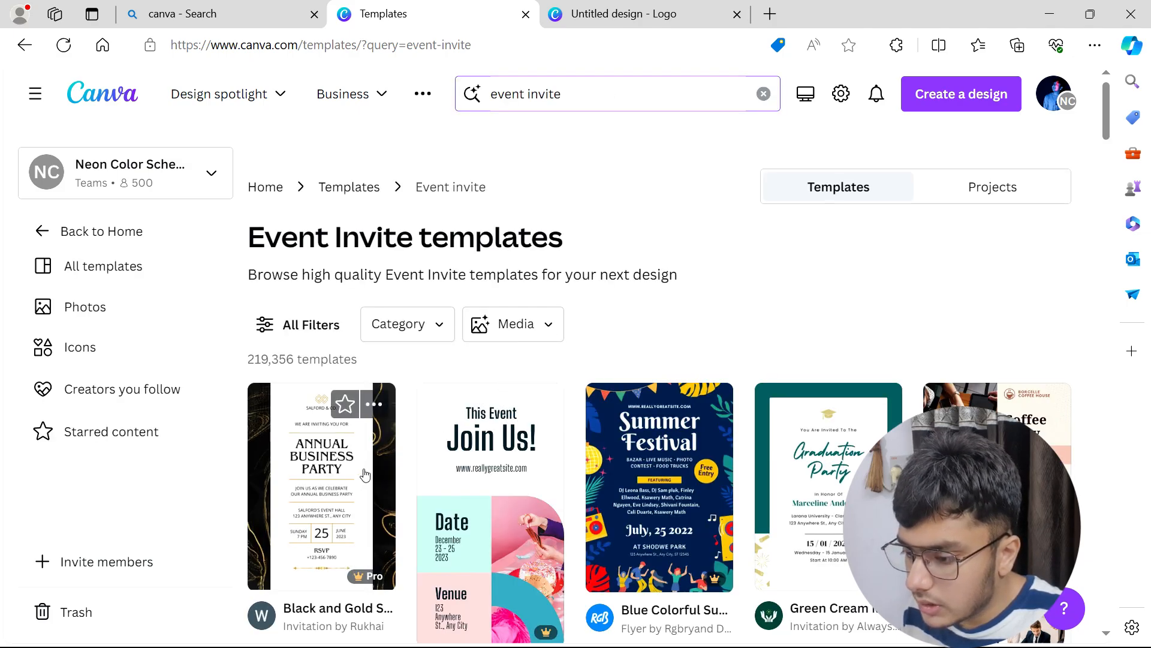
Step: Look through the event invite templates, comparing the designs to find a suitable event invitation
scroll(569, 415, "down", 3)
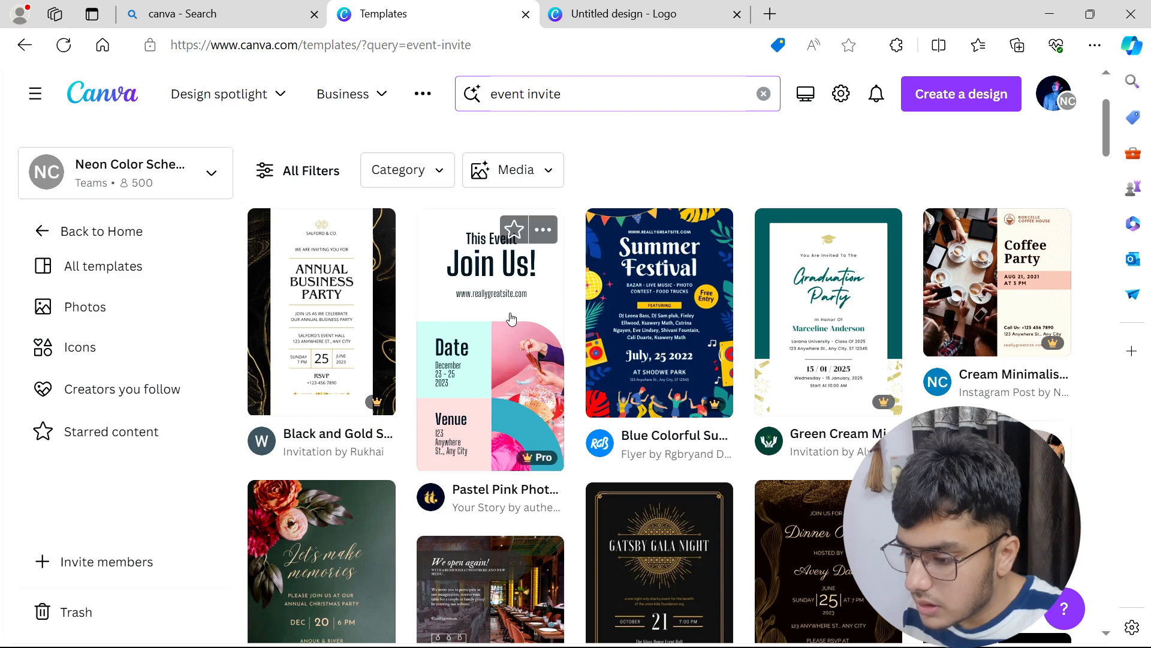
scroll(563, 346, "down", 4)
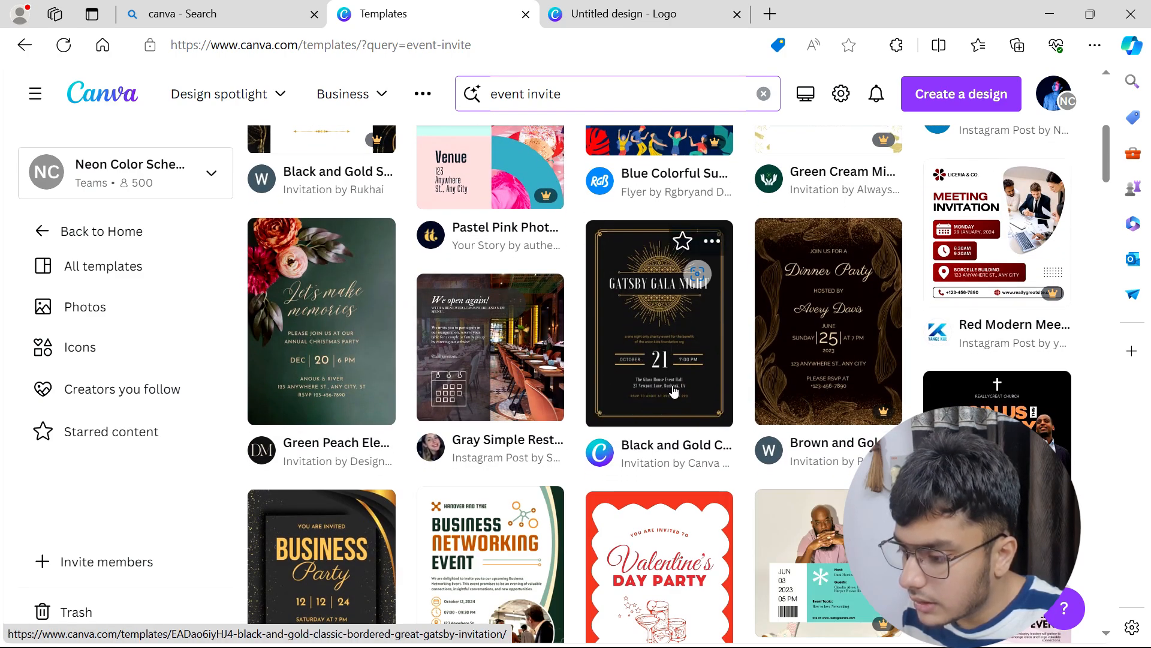
scroll(762, 373, "down", 3)
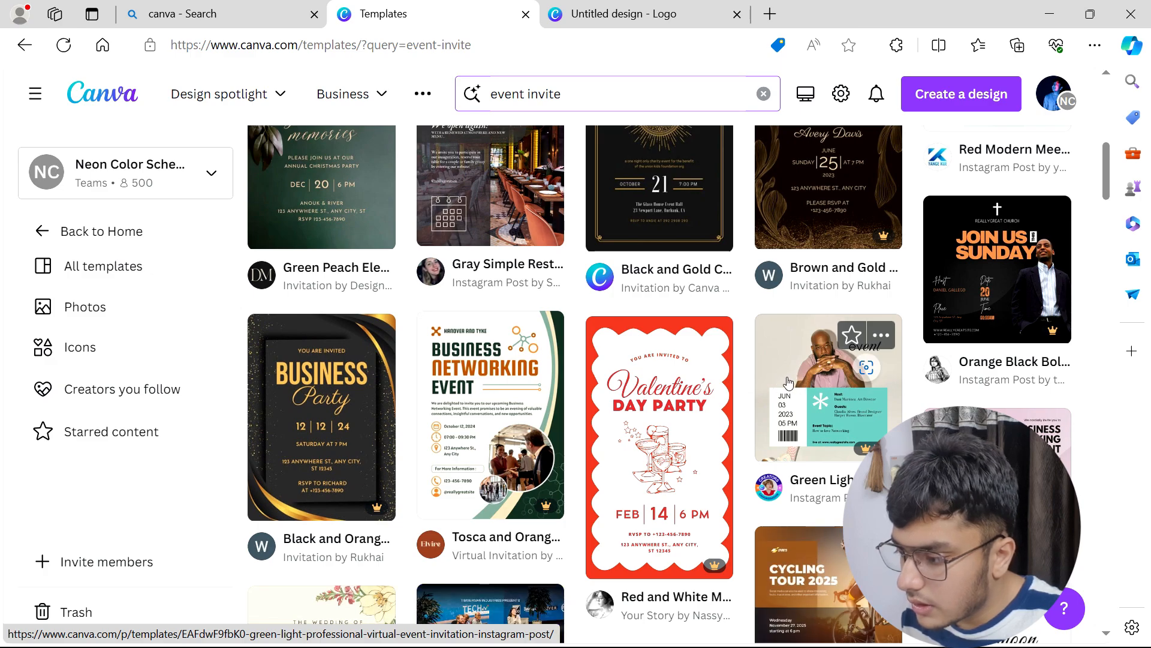
scroll(798, 384, "down", 2)
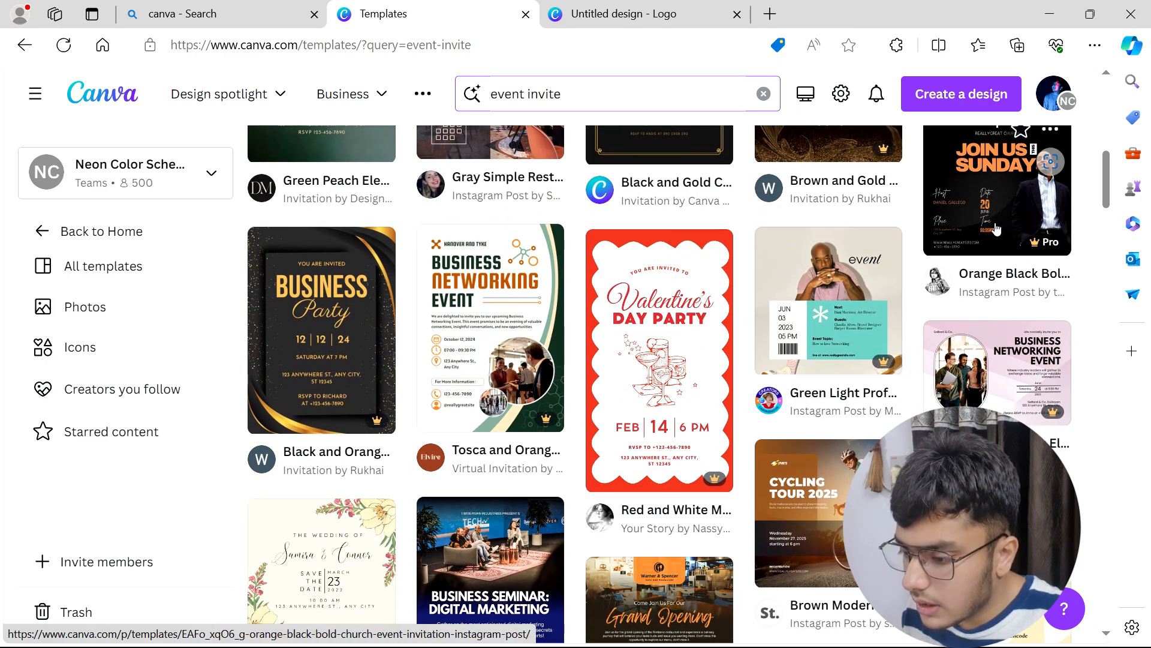
scroll(587, 282, "down", 4)
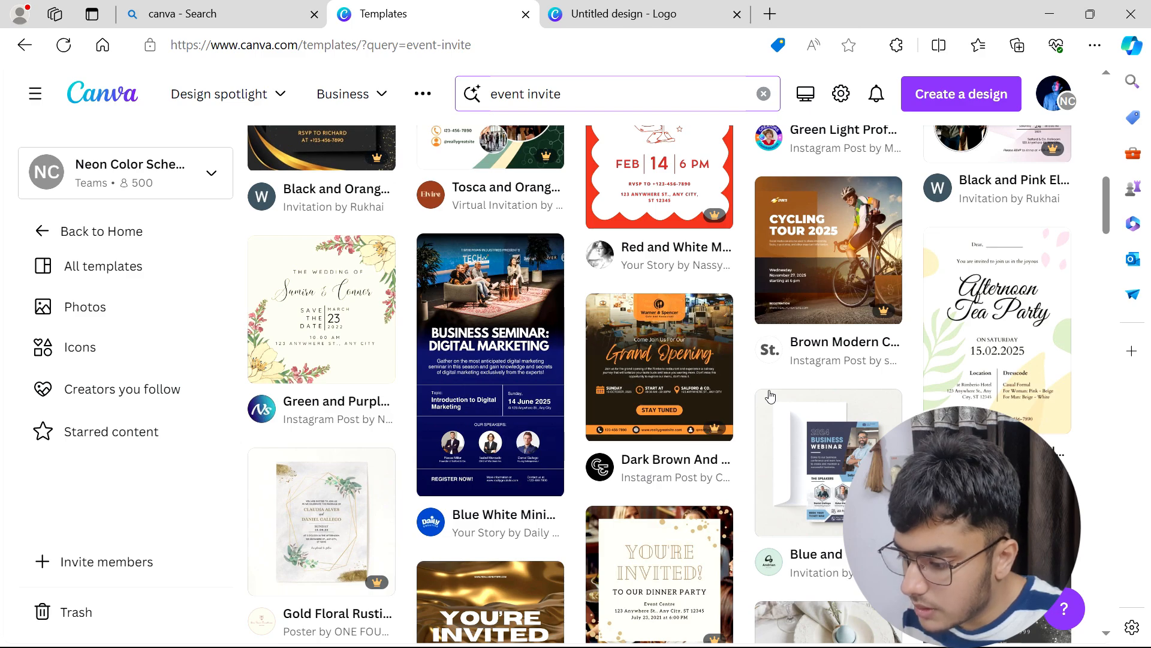
scroll(797, 458, "down", 12)
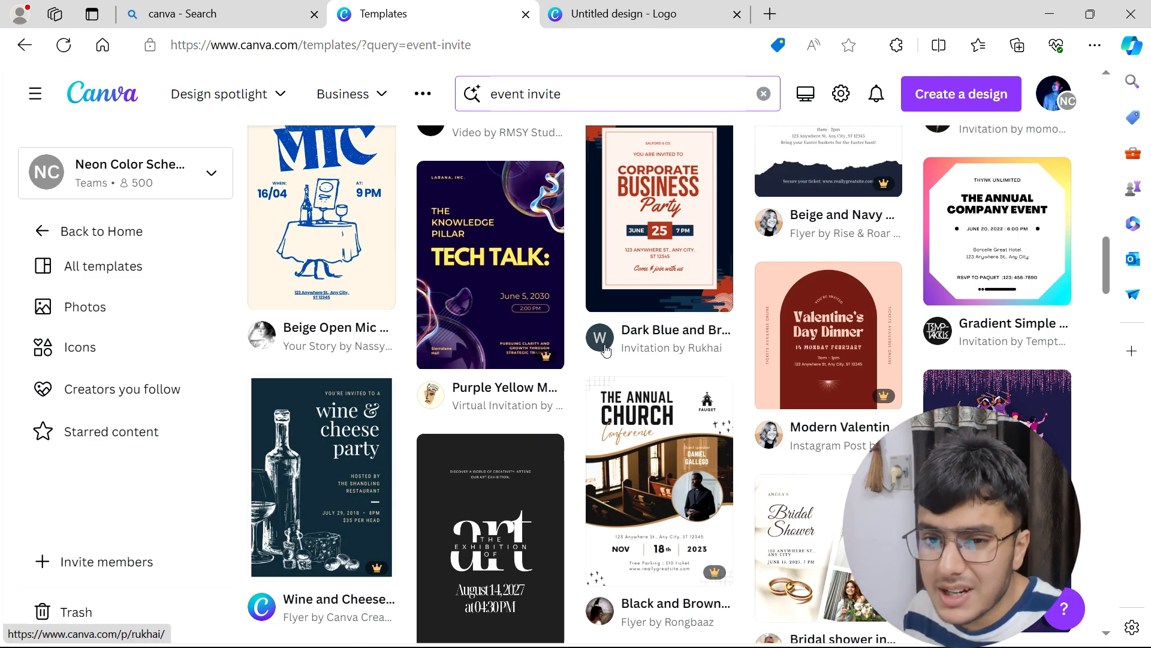
mouse_move(608, 346)
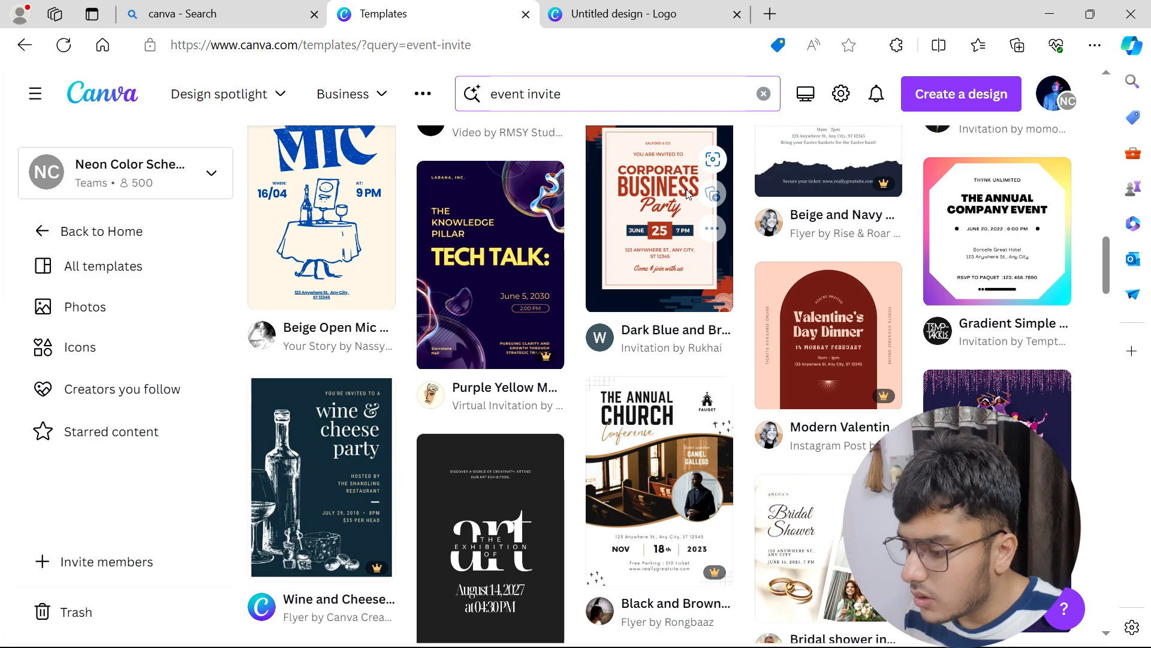
scroll(688, 193, "down", 4)
scroll(688, 278, "down", 6)
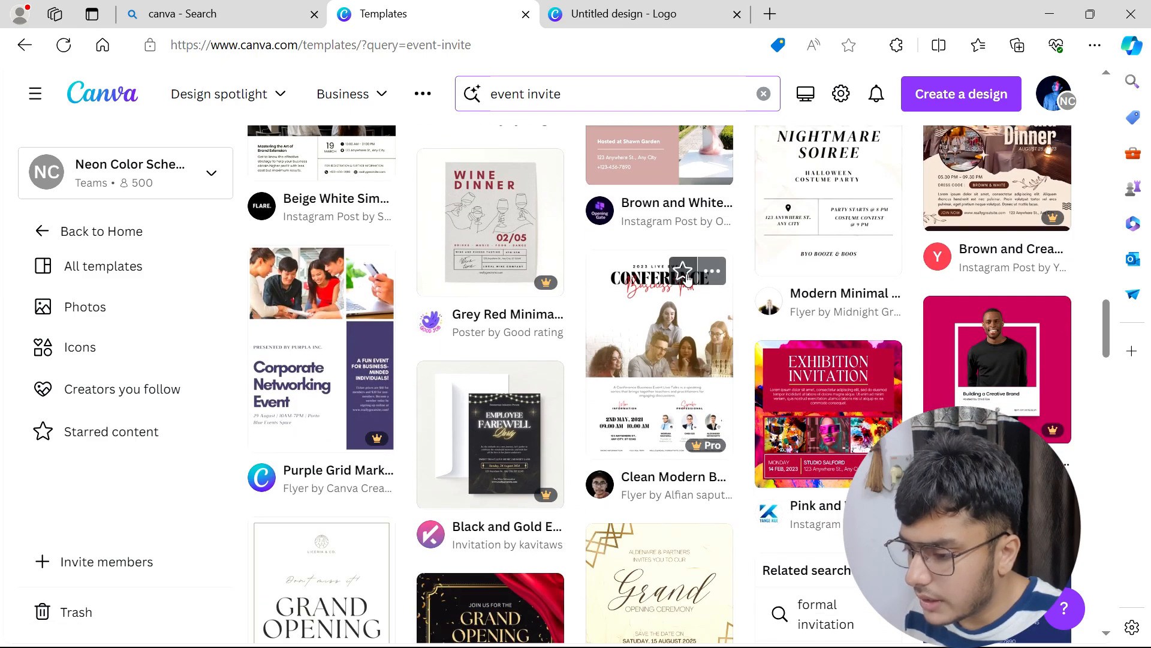
scroll(688, 277, "up", 13)
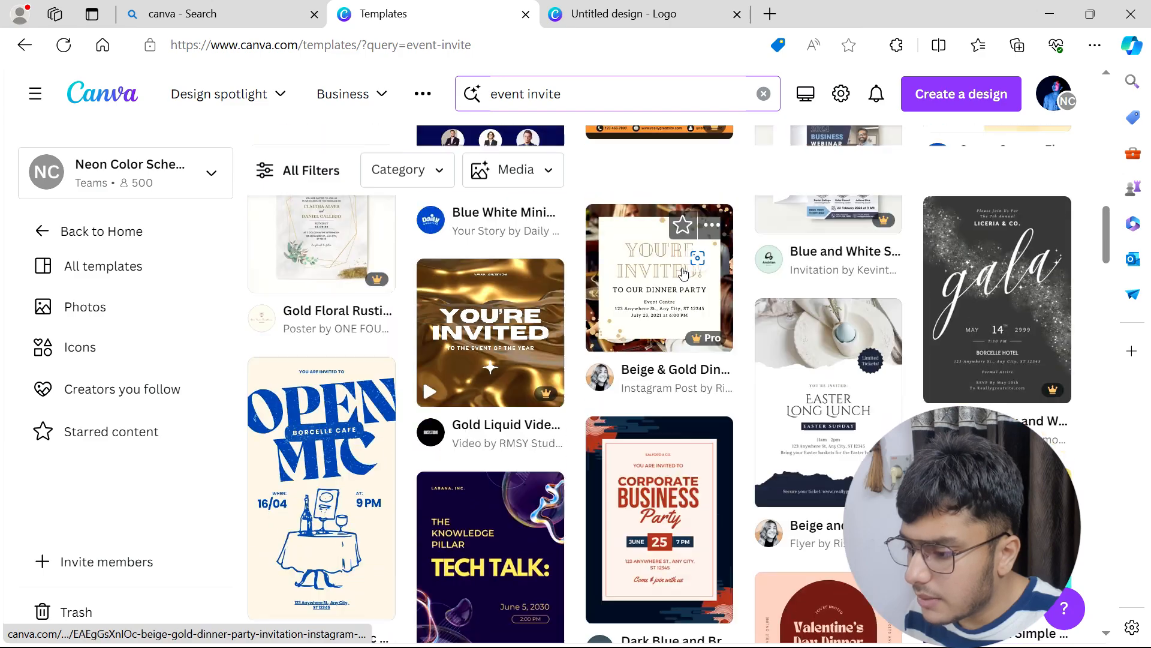
scroll(684, 272, "up", 10)
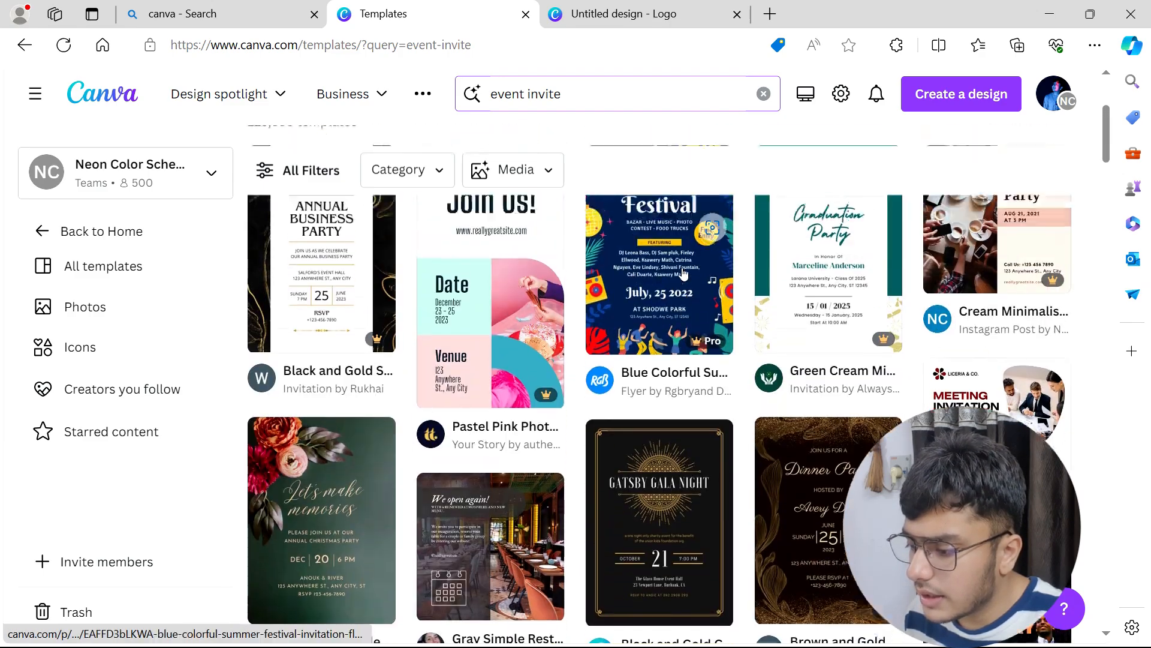
scroll(683, 273, "up", 3)
scroll(684, 273, "down", 5)
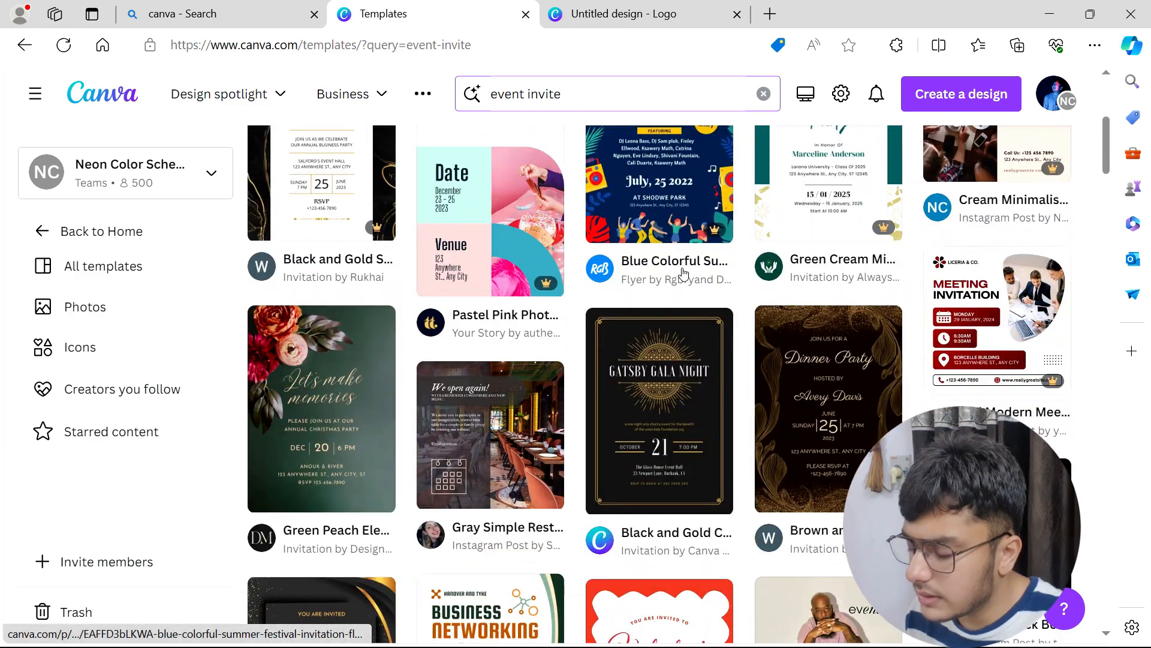
scroll(684, 273, "down", 3)
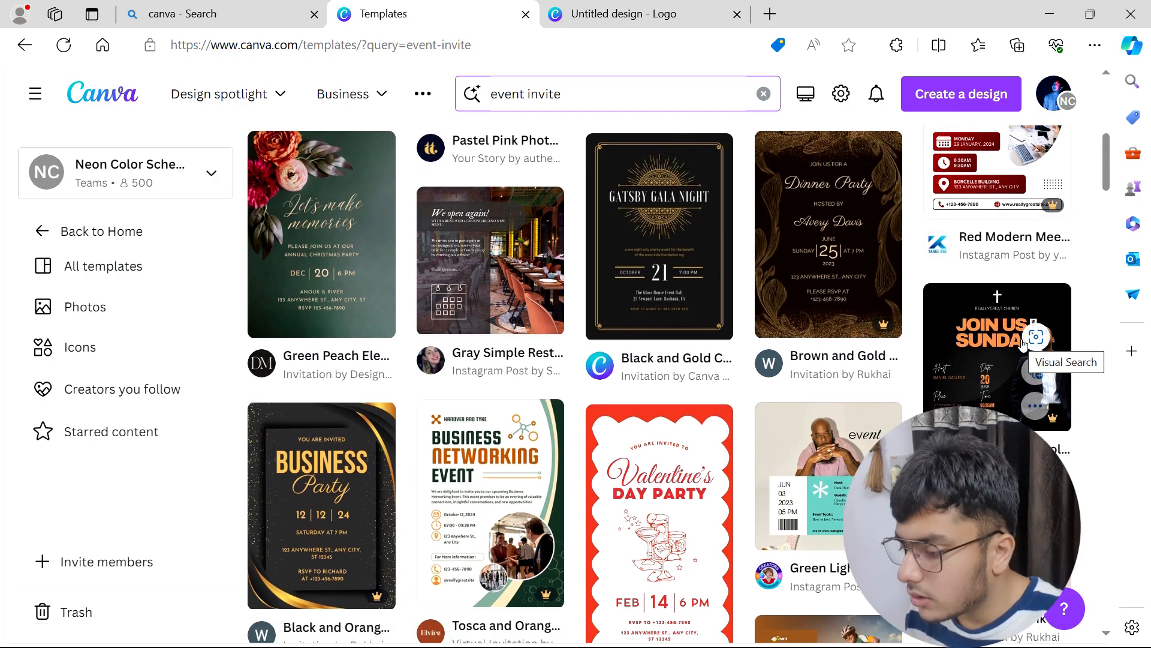
Step: Open the Orange Black Bold Church Event Invitation Instagram Post template, check its similar designs, and start customizing it in the editor
left_click(976, 364)
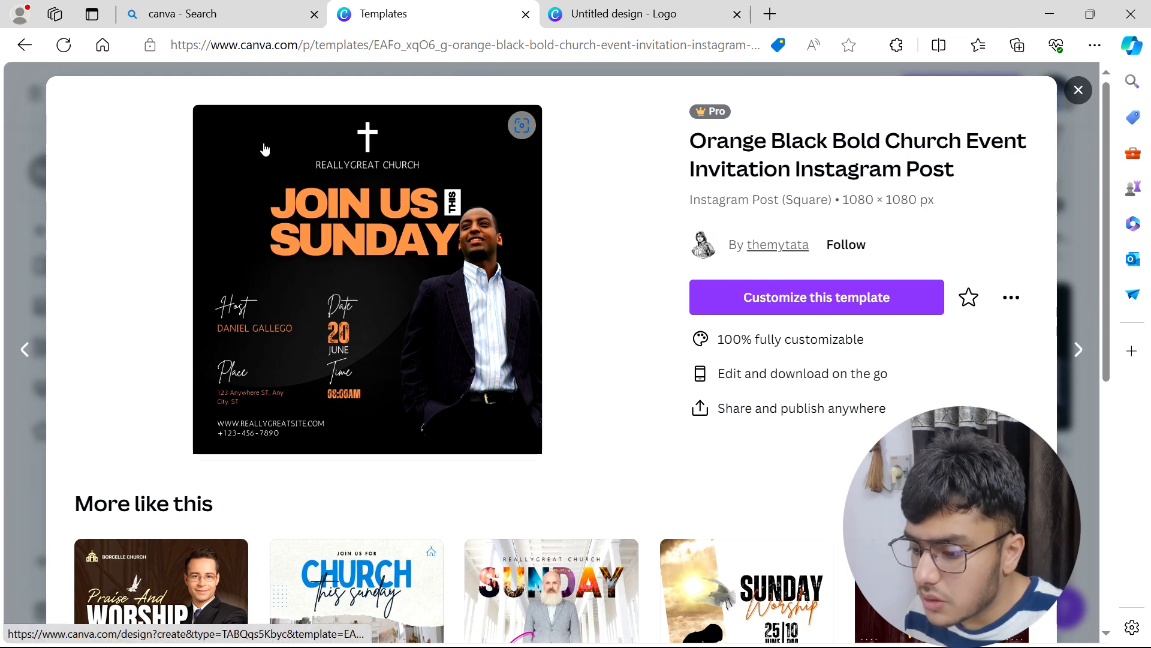
scroll(368, 235, "down", 7)
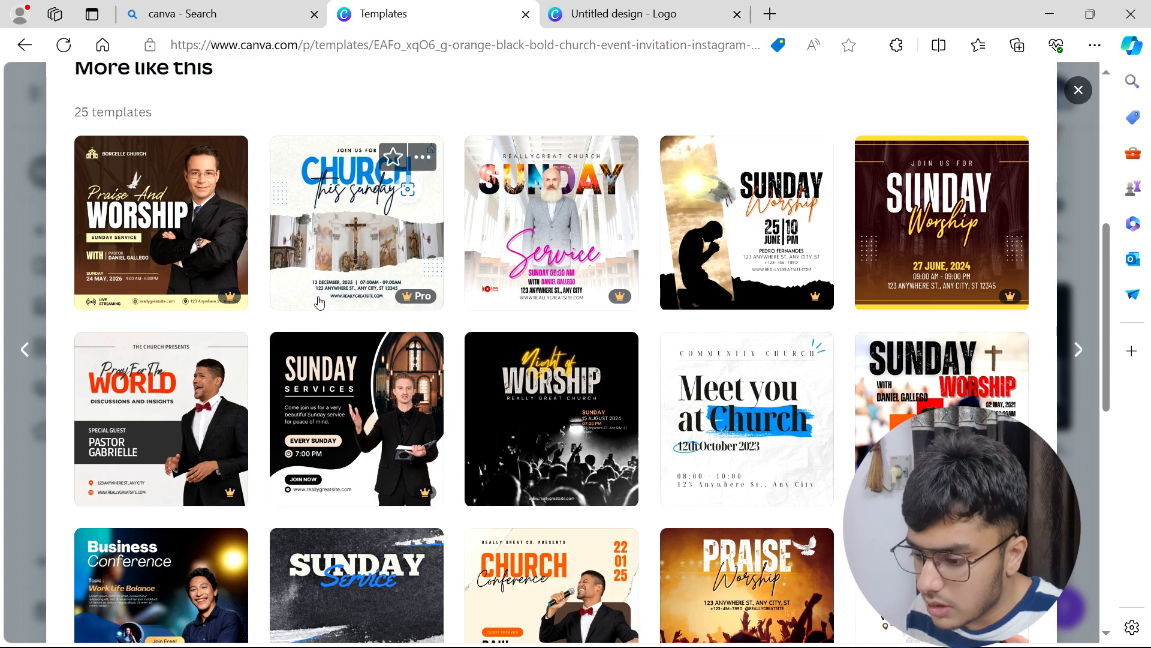
scroll(401, 463, "down", 5)
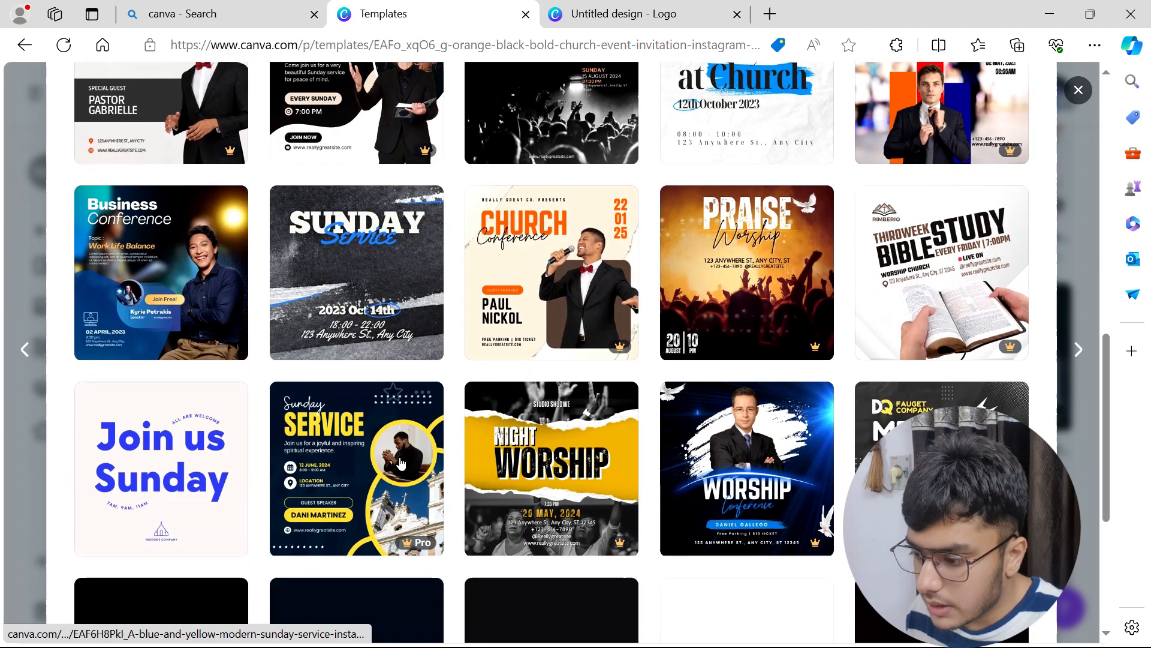
scroll(401, 462, "down", 3)
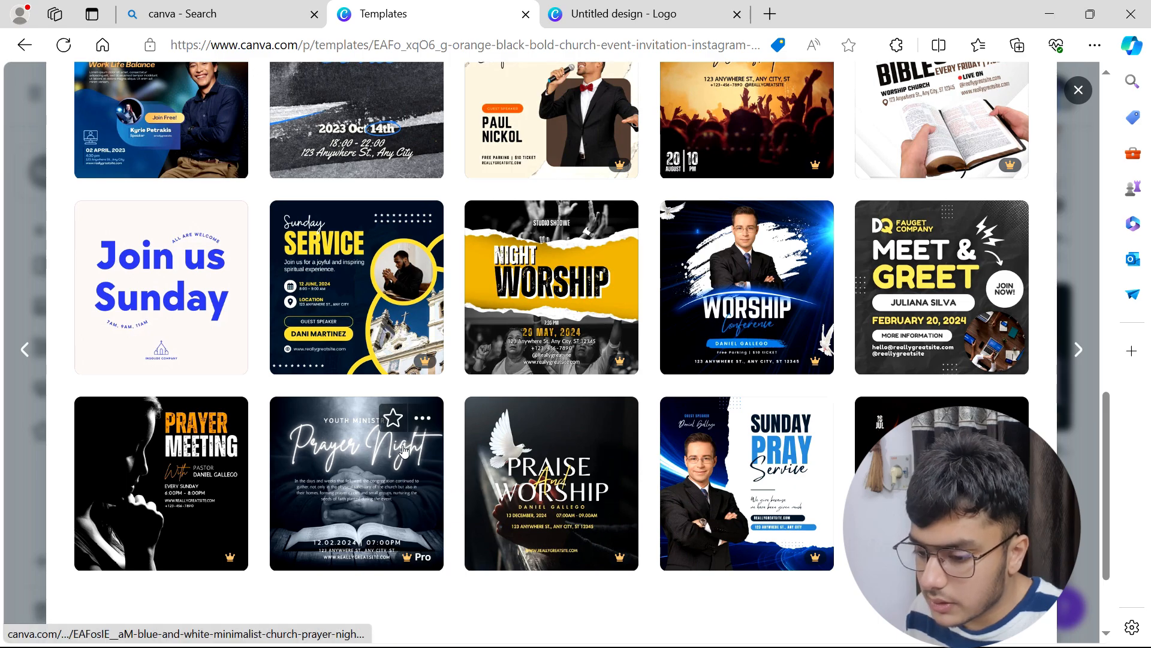
scroll(432, 348, "up", 1)
scroll(432, 348, "up", 1)
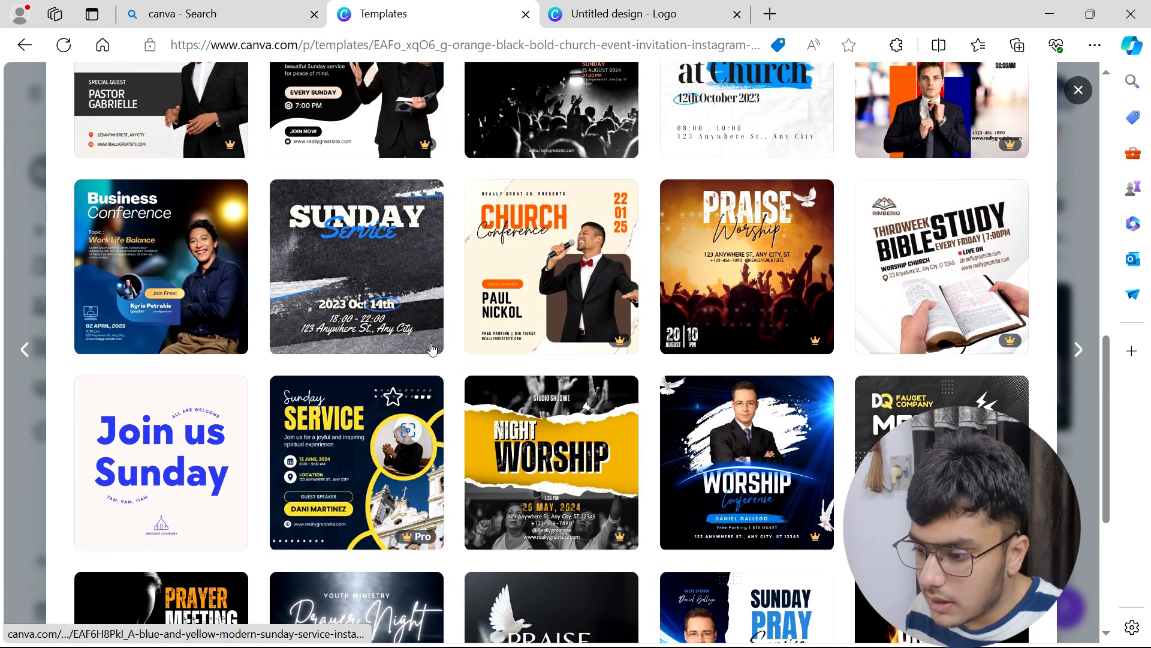
scroll(432, 348, "up", 4)
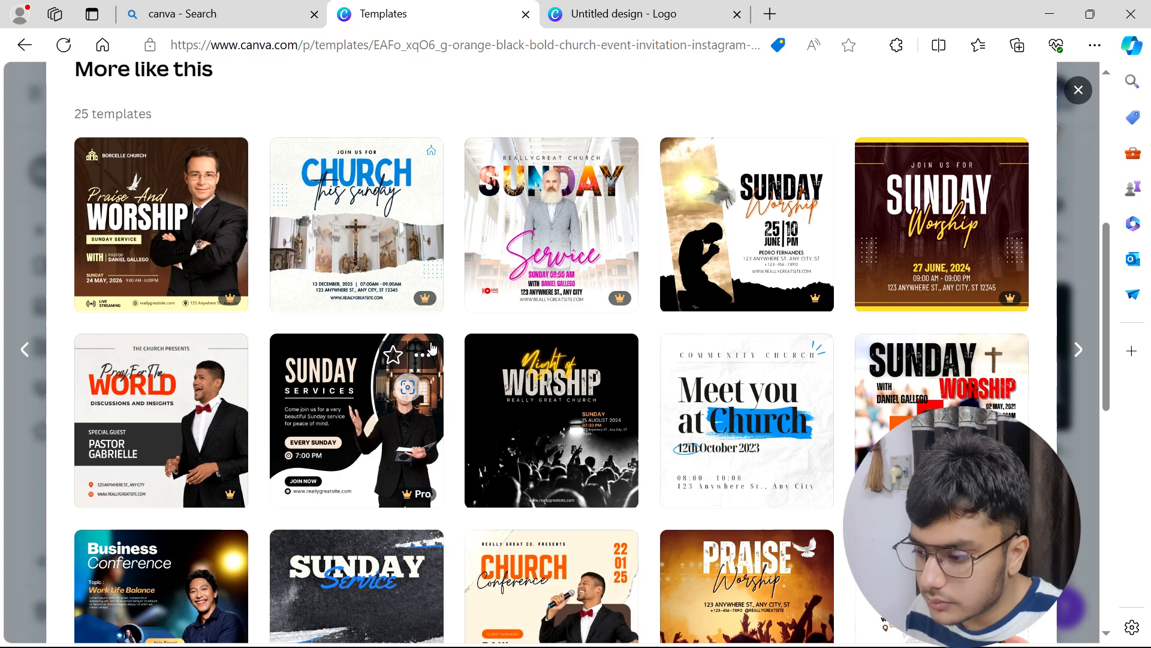
scroll(432, 348, "up", 5)
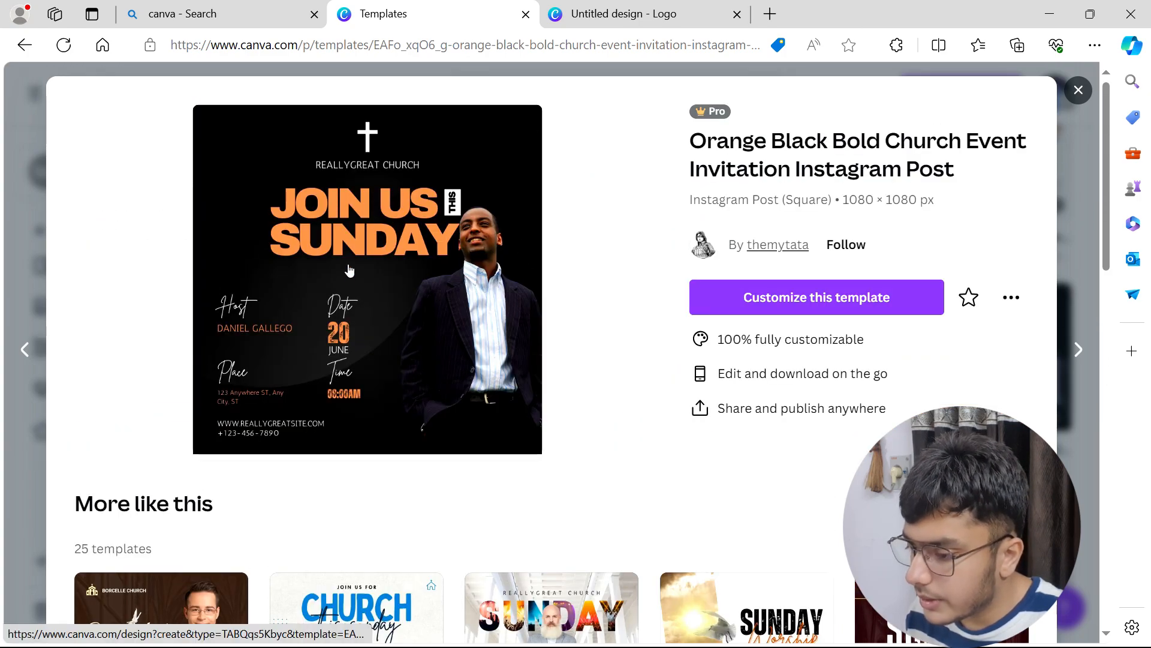
left_click(770, 303)
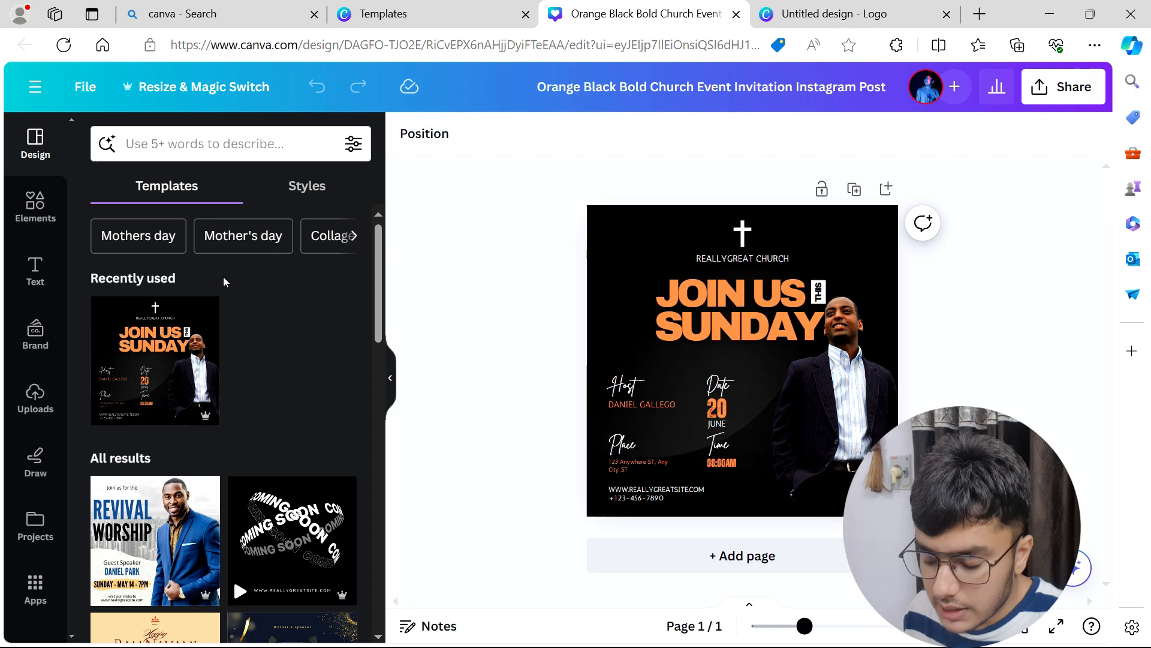
Step: Look through the suggested Instagram post templates in the editor, comparing their designs with the current church event invitation
scroll(273, 332, "down", 5)
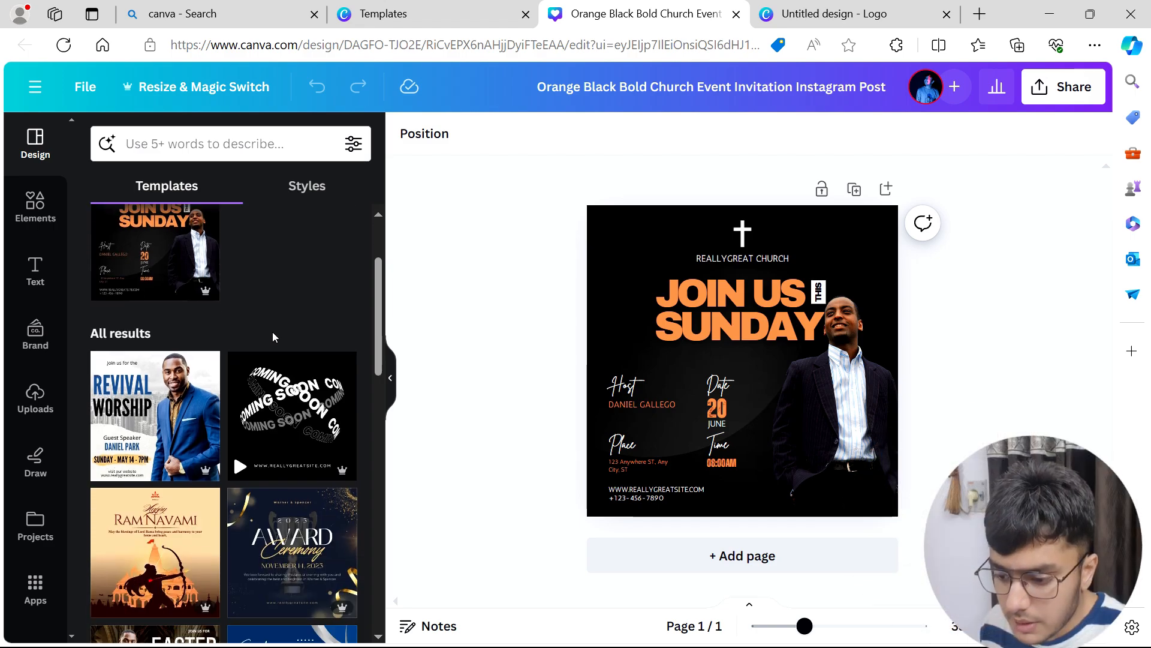
scroll(272, 332, "down", 7)
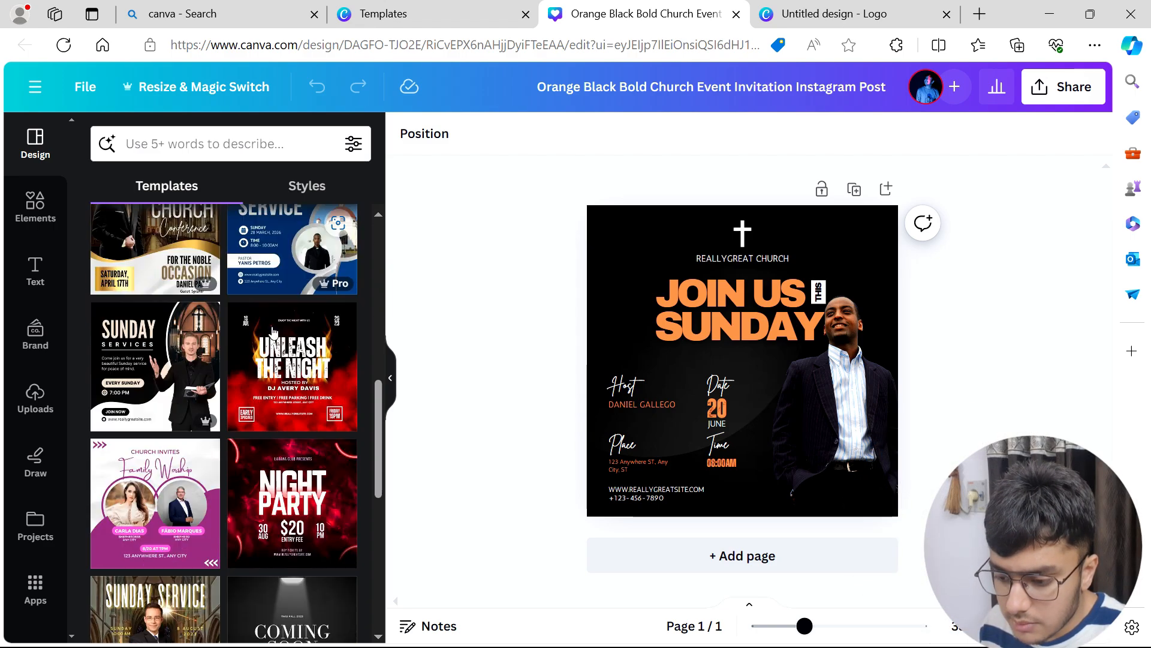
scroll(273, 332, "down", 7)
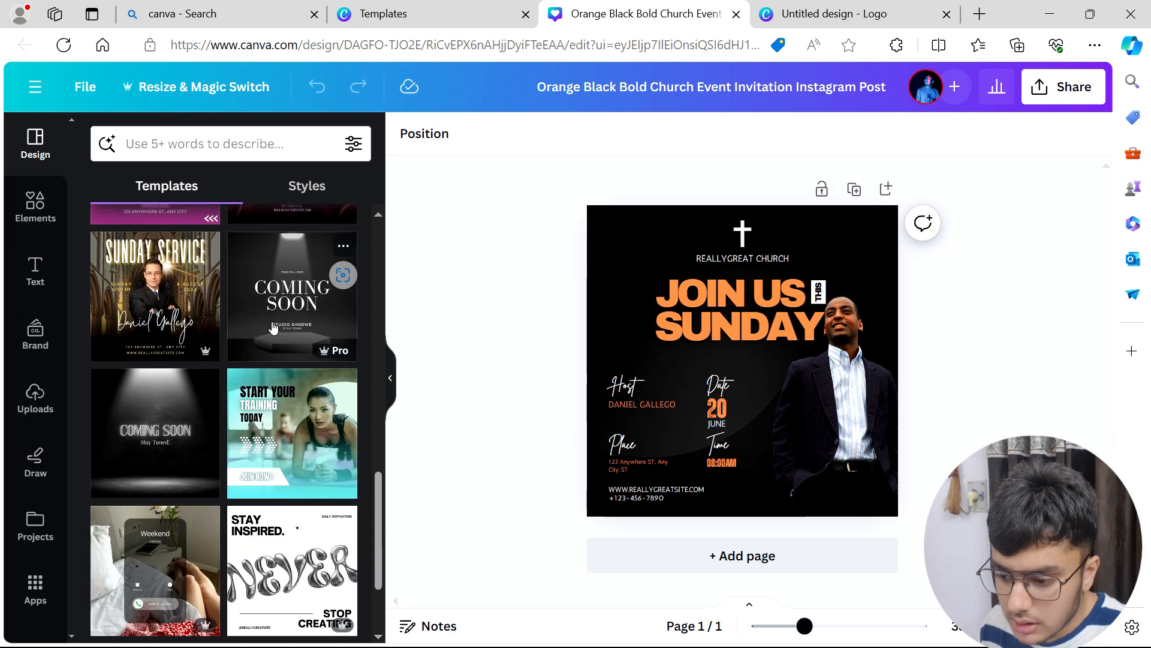
scroll(272, 325, "down", 7)
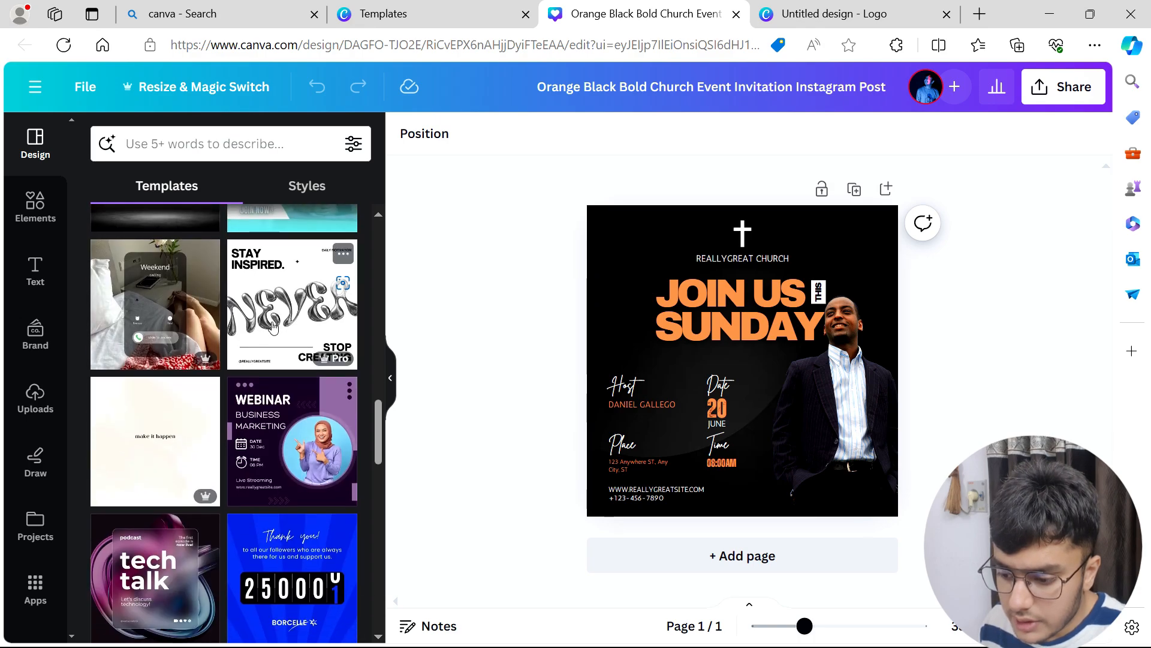
scroll(272, 324, "down", 6)
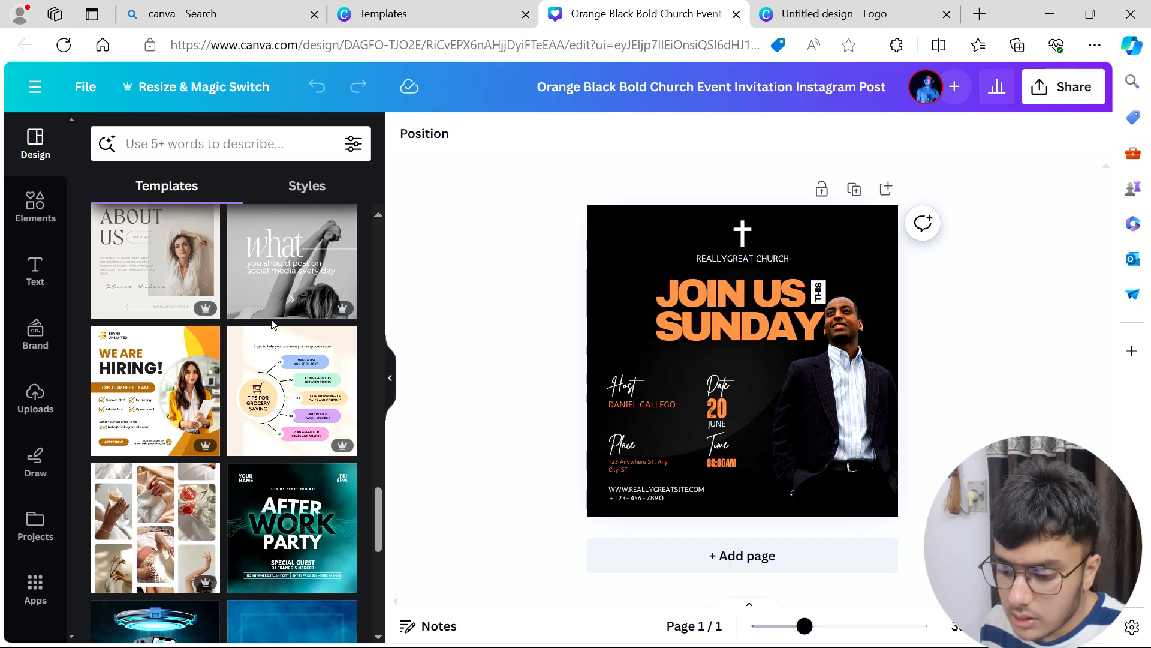
scroll(272, 325, "down", 6)
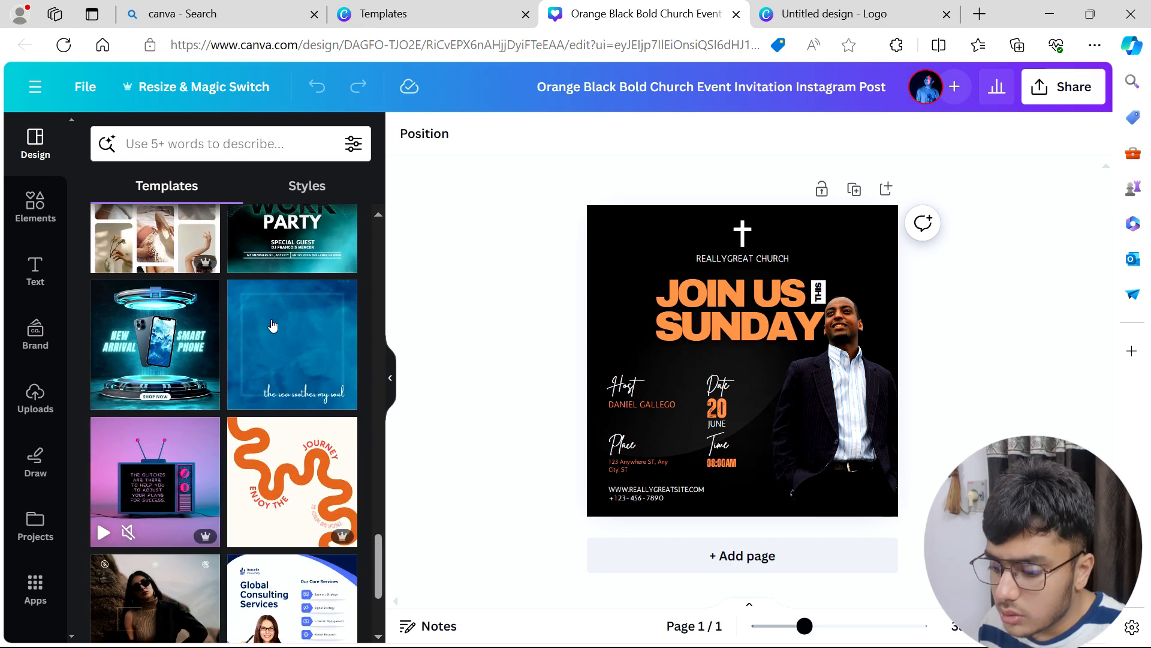
scroll(272, 325, "down", 3)
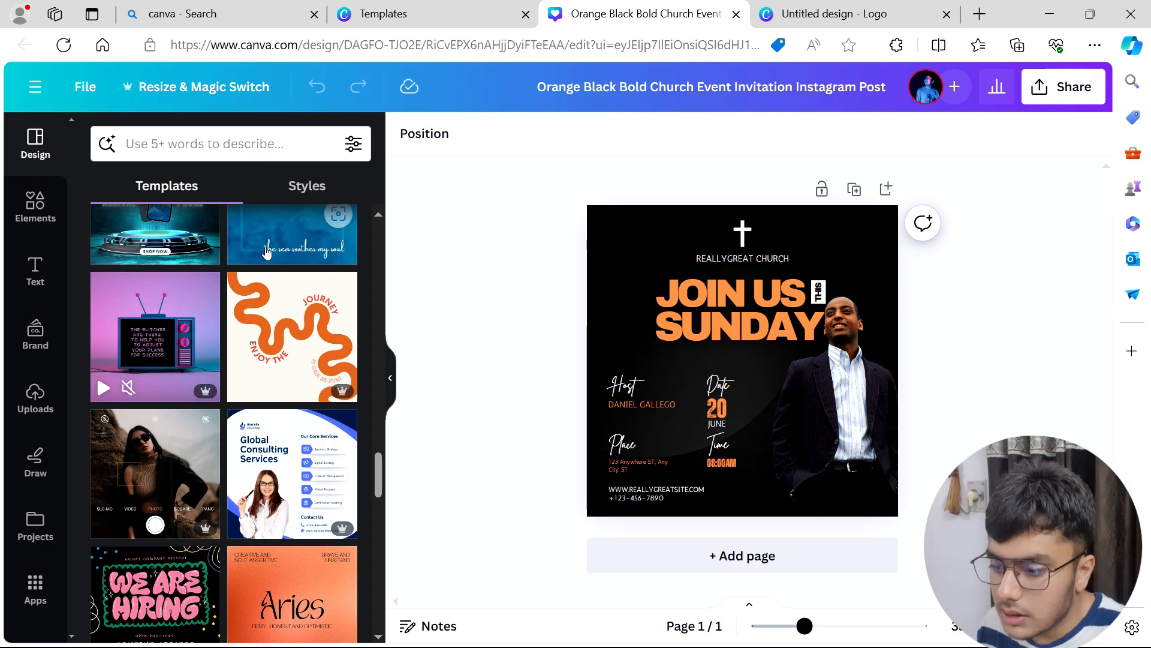
scroll(275, 246, "up", 8)
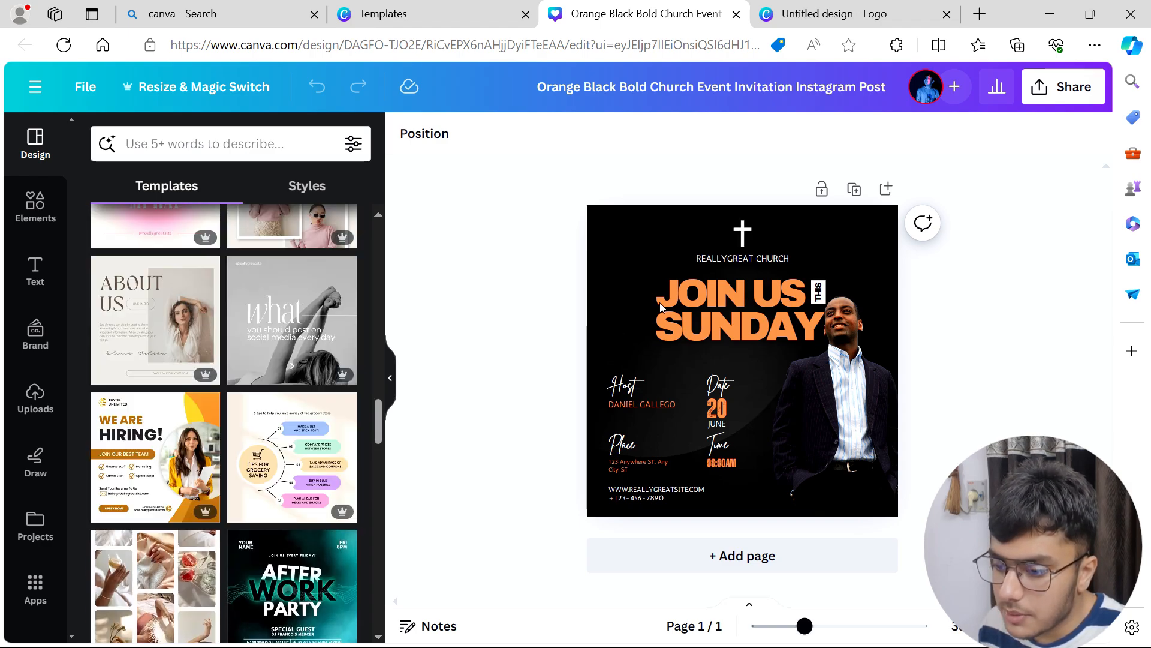
Step: Search the templates for "invite event" and pick the suggested search "business event invite"
left_click(293, 147)
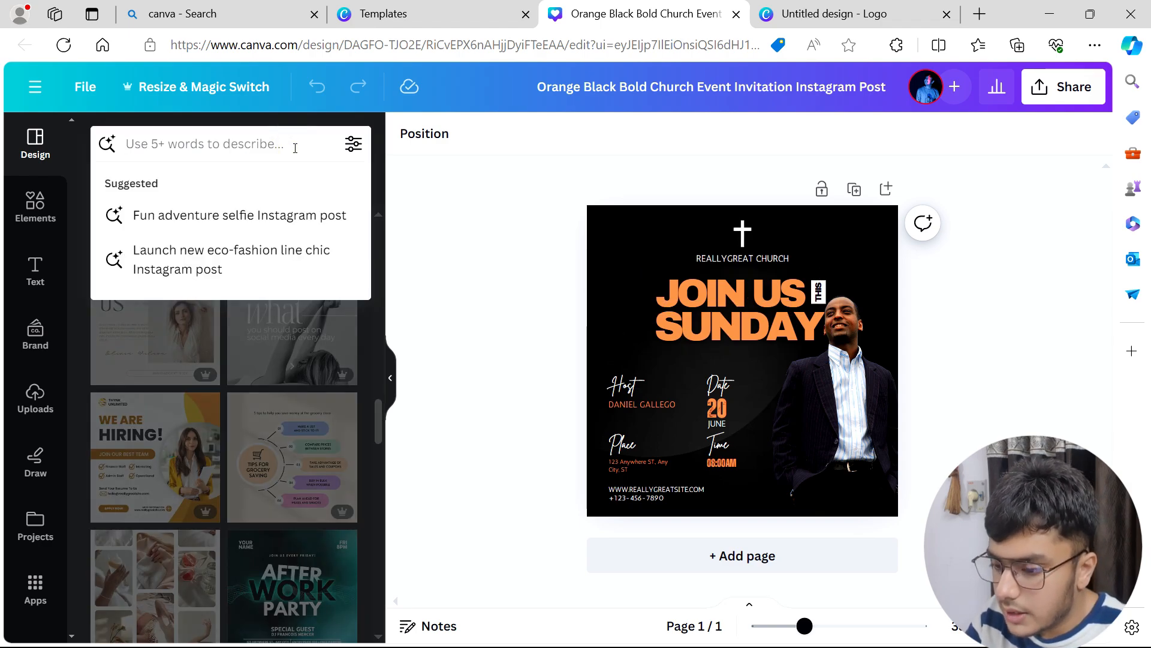
type("k")
key("BackSpace")
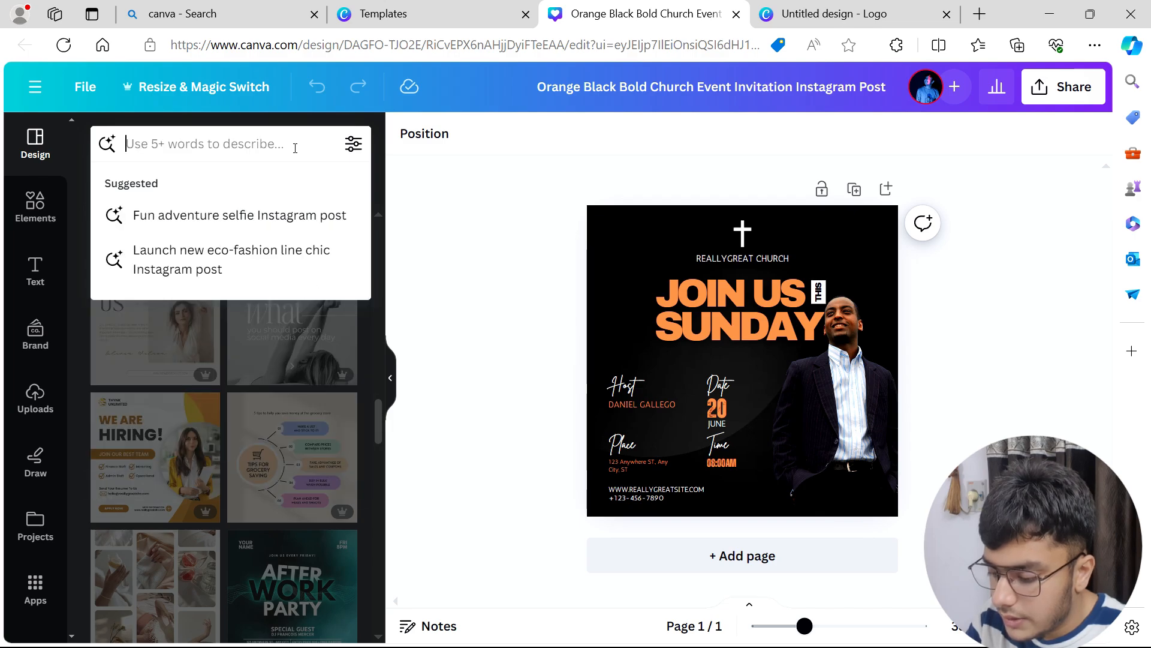
type("invite ")
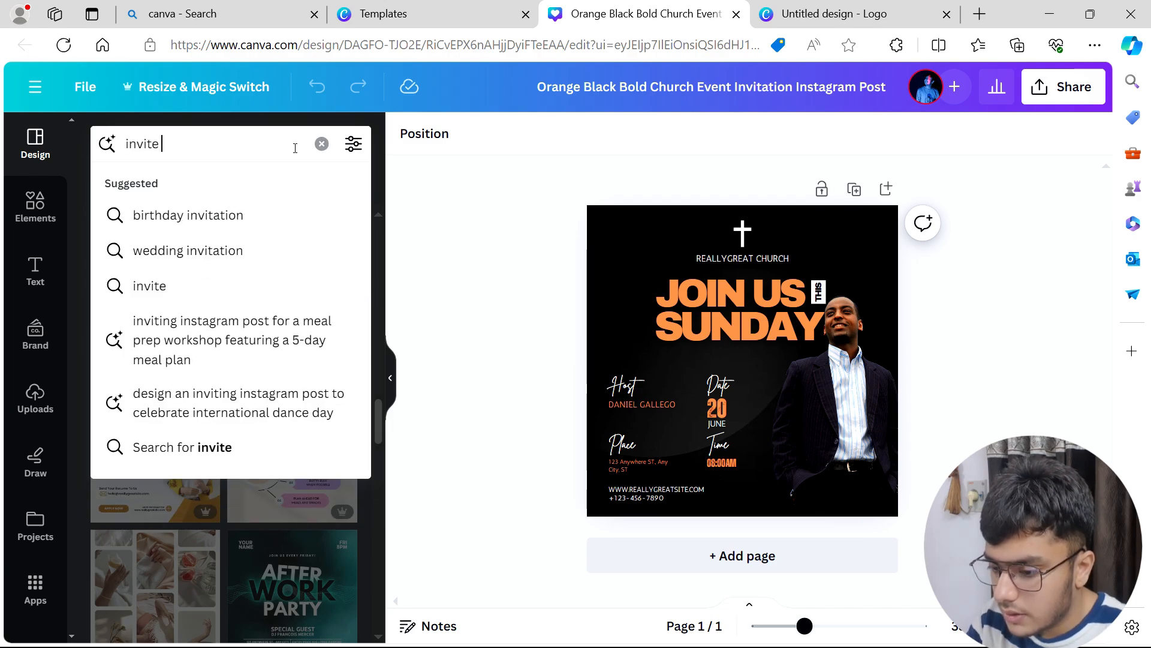
type("event")
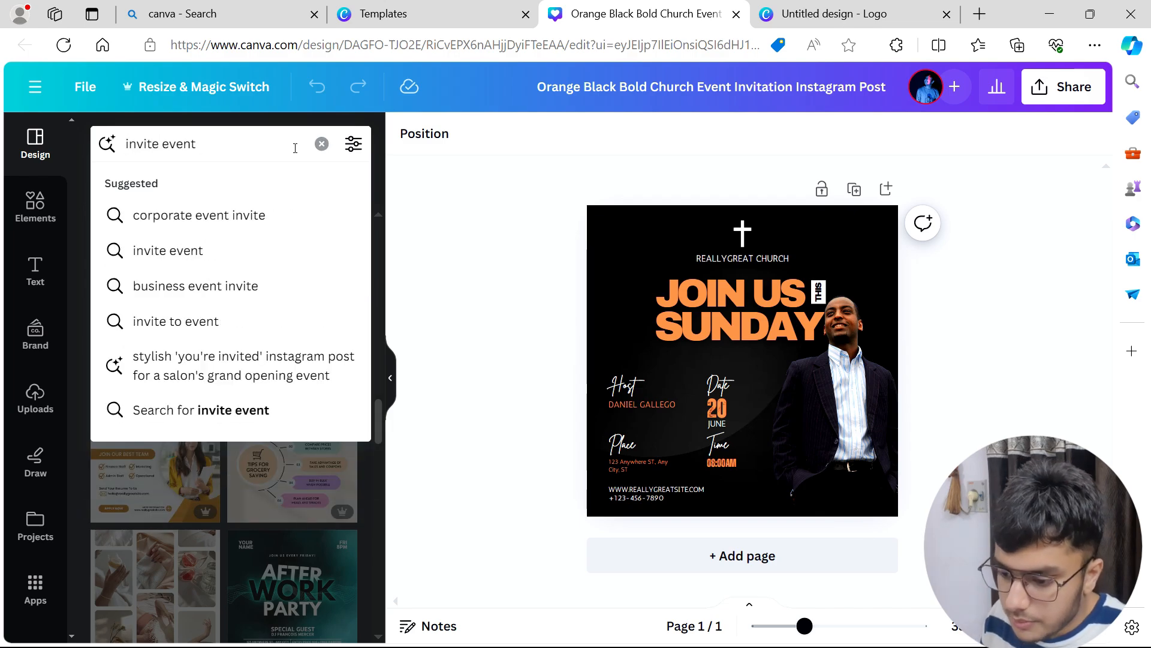
left_click(246, 281)
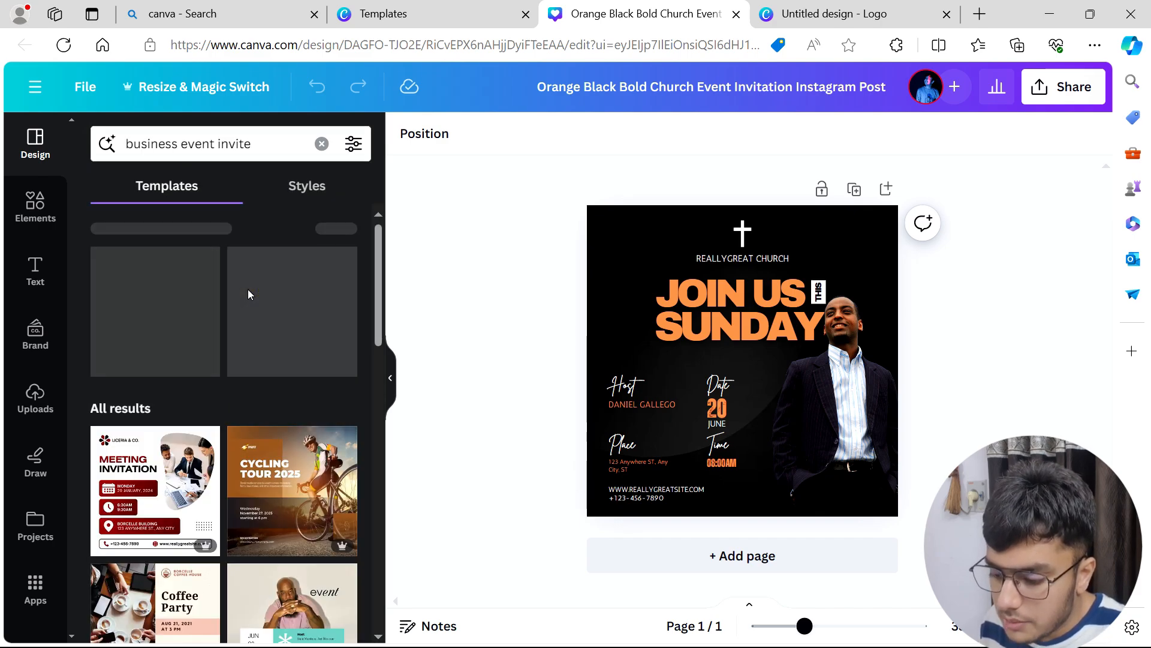
Step: Look through the business event invite templates, comparing the meeting, conference, workshop and webinar layouts
scroll(277, 400, "down", 1)
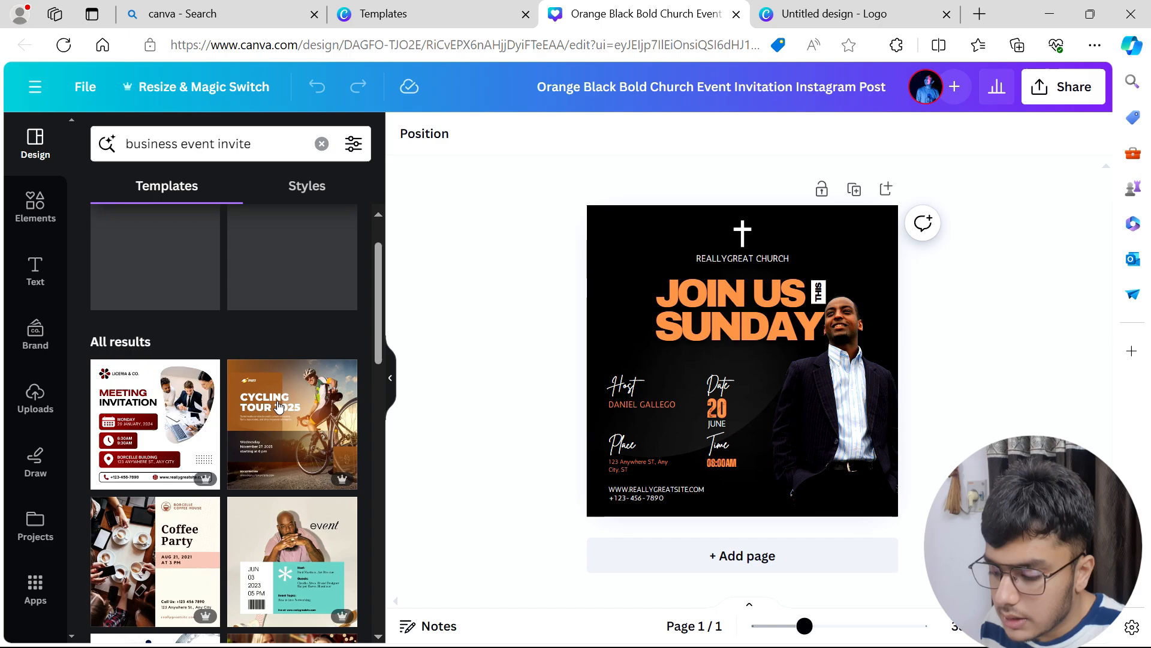
scroll(251, 424, "down", 1)
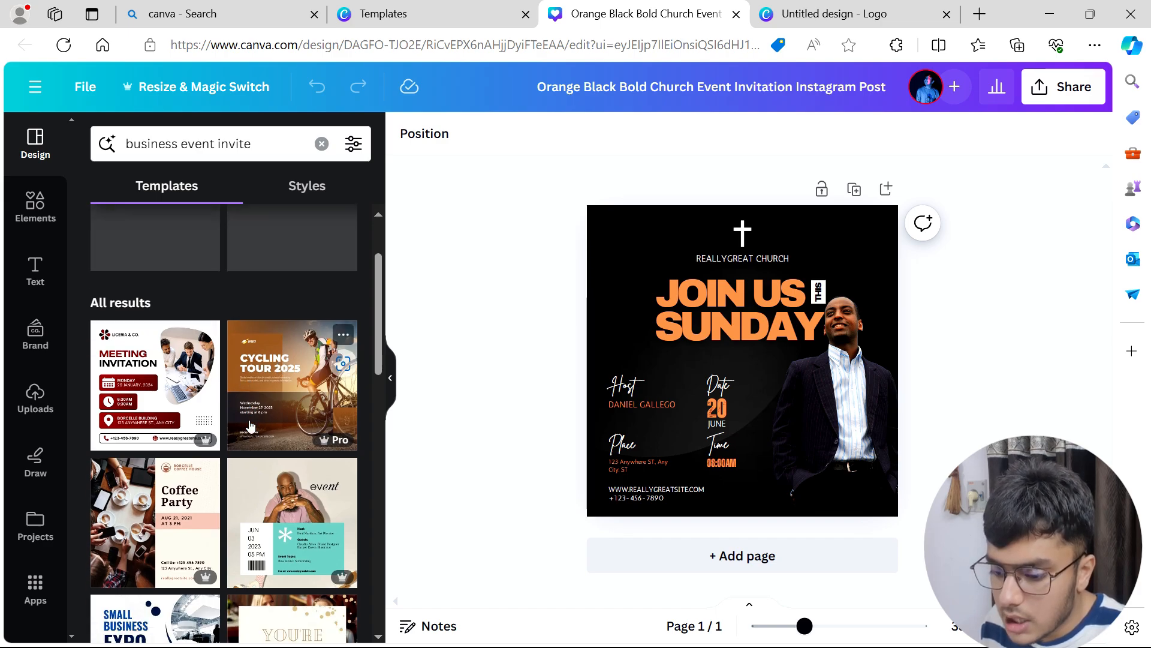
scroll(251, 425, "down", 4)
scroll(251, 424, "down", 3)
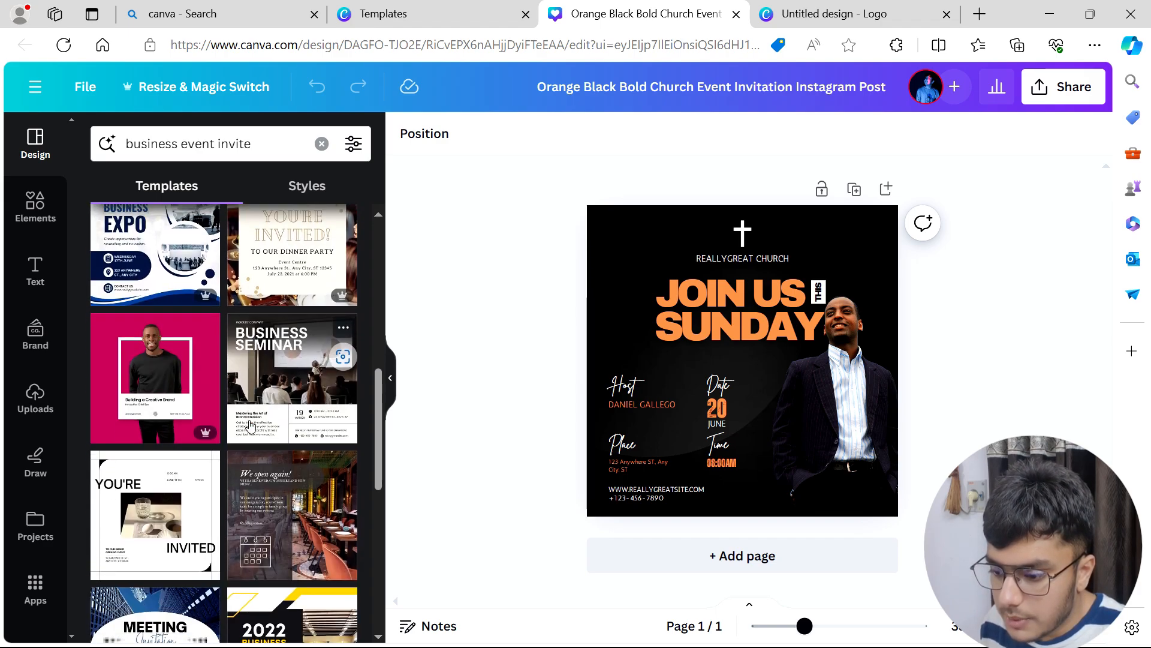
scroll(251, 425, "up", 8)
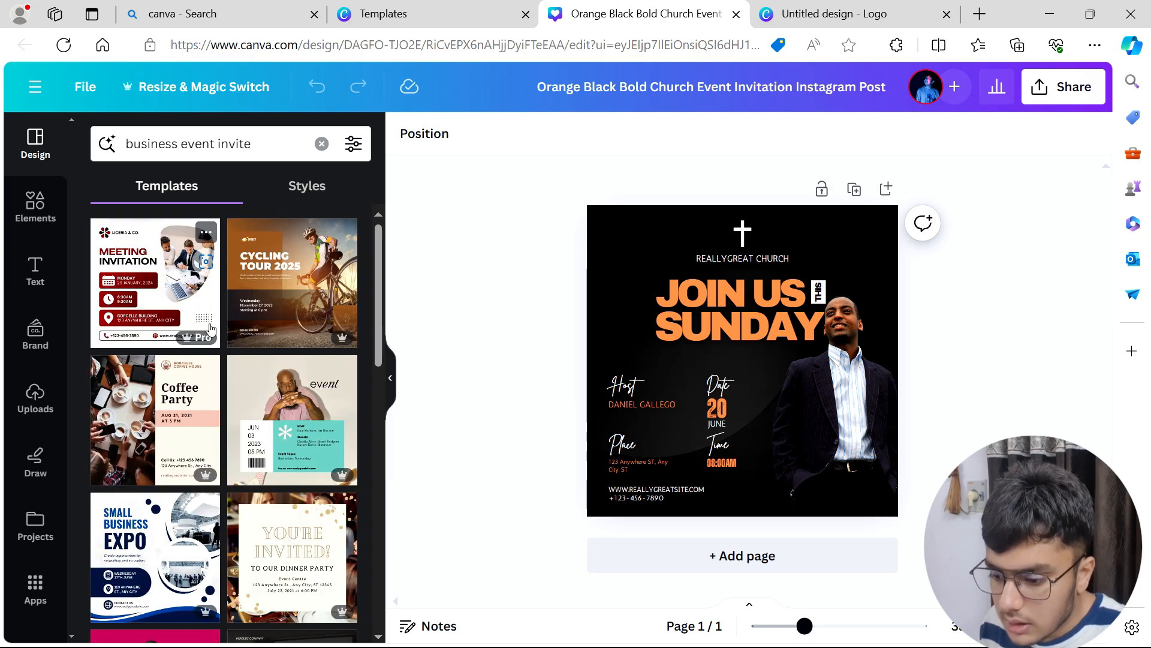
scroll(210, 328, "down", 4)
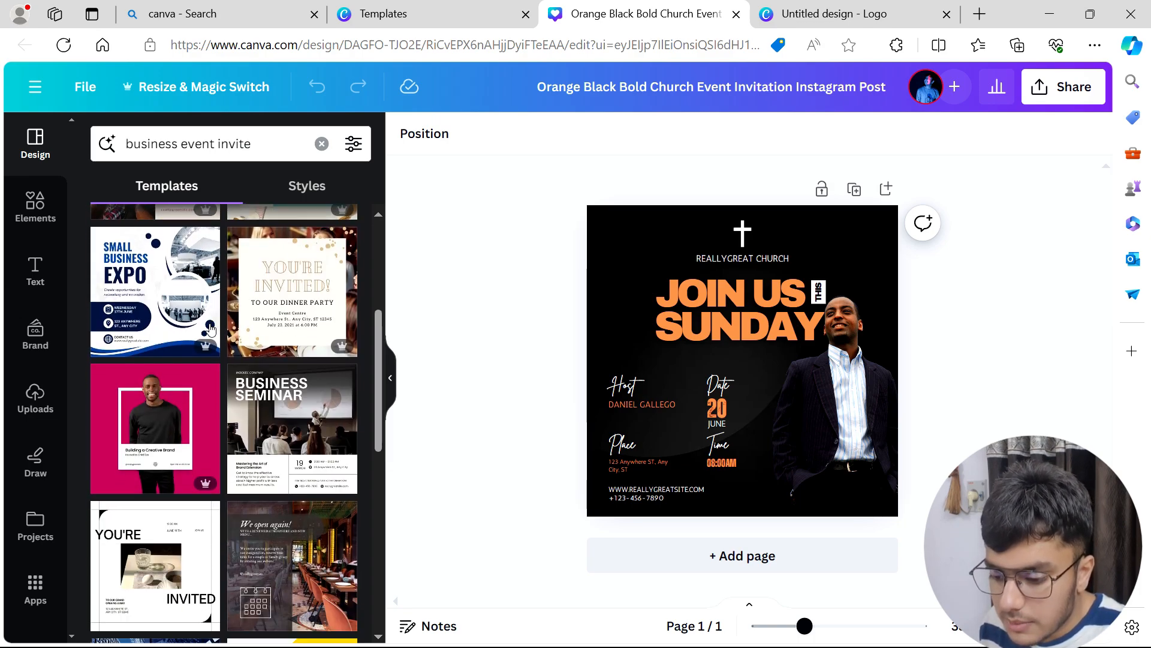
scroll(210, 328, "down", 5)
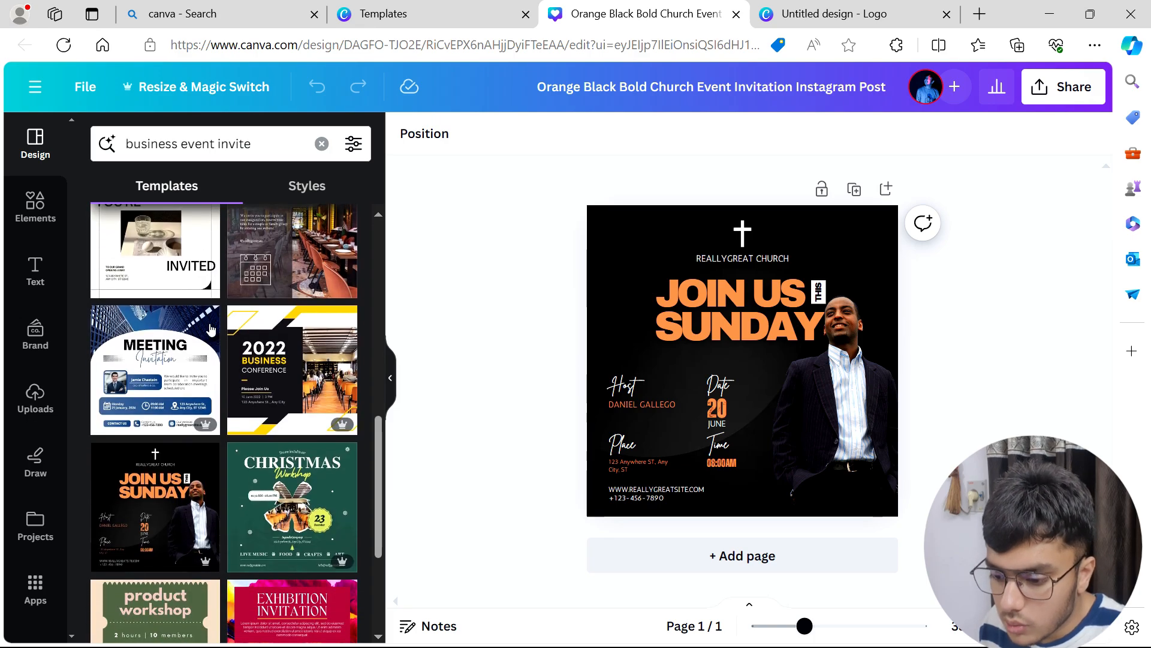
scroll(189, 344, "down", 2)
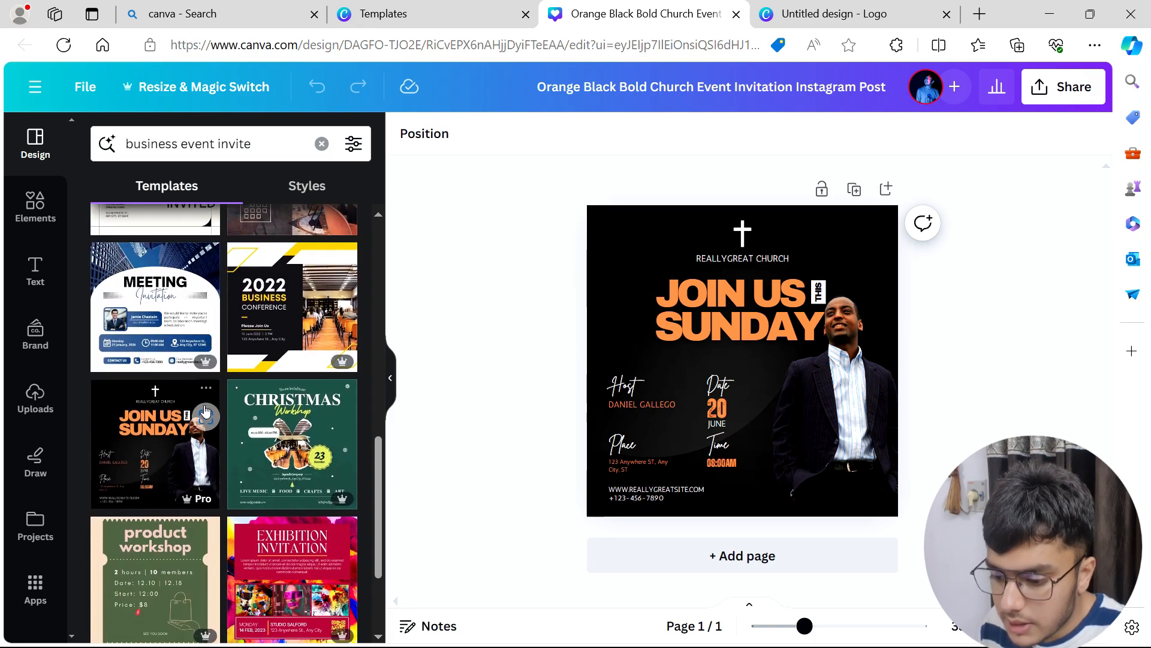
scroll(210, 419, "down", 10)
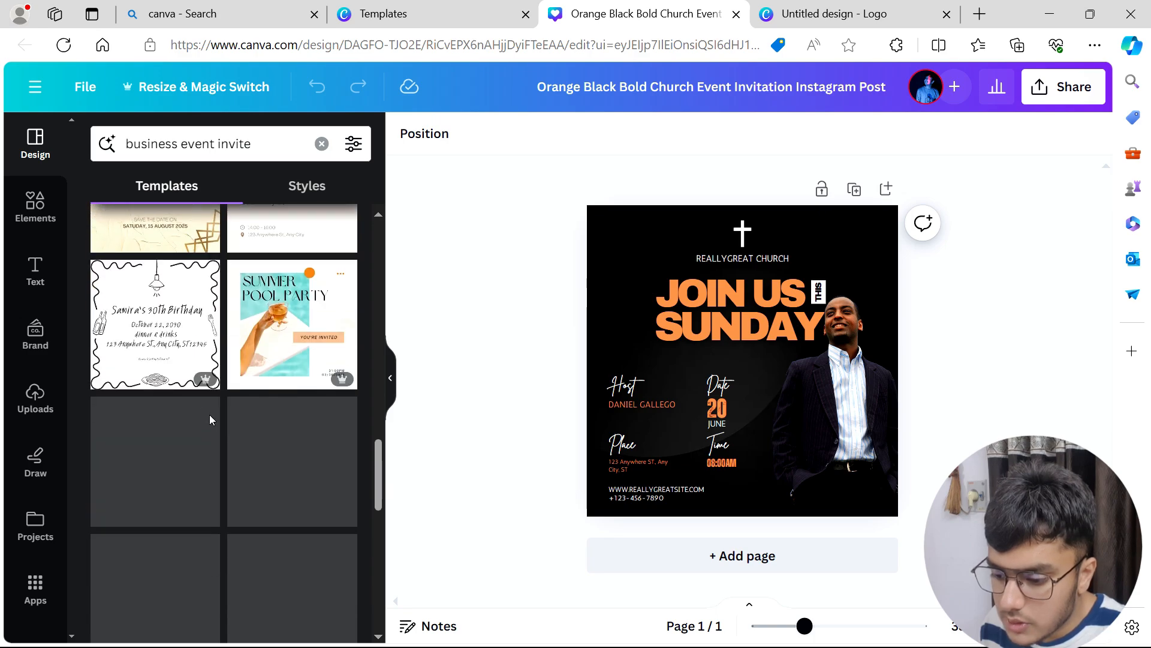
scroll(210, 415, "down", 5)
scroll(210, 415, "down", 5)
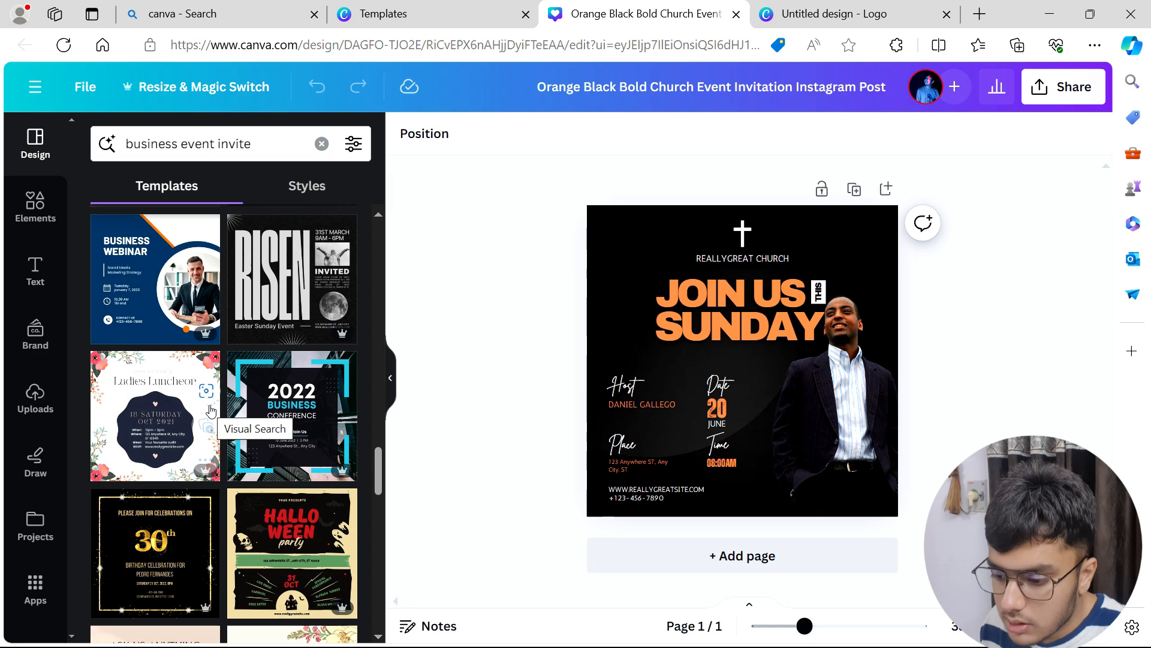
Step: Try the Blue & Orange Modern Business Webinar template on the page, and the similar Blue Church Conference template
left_click(168, 326)
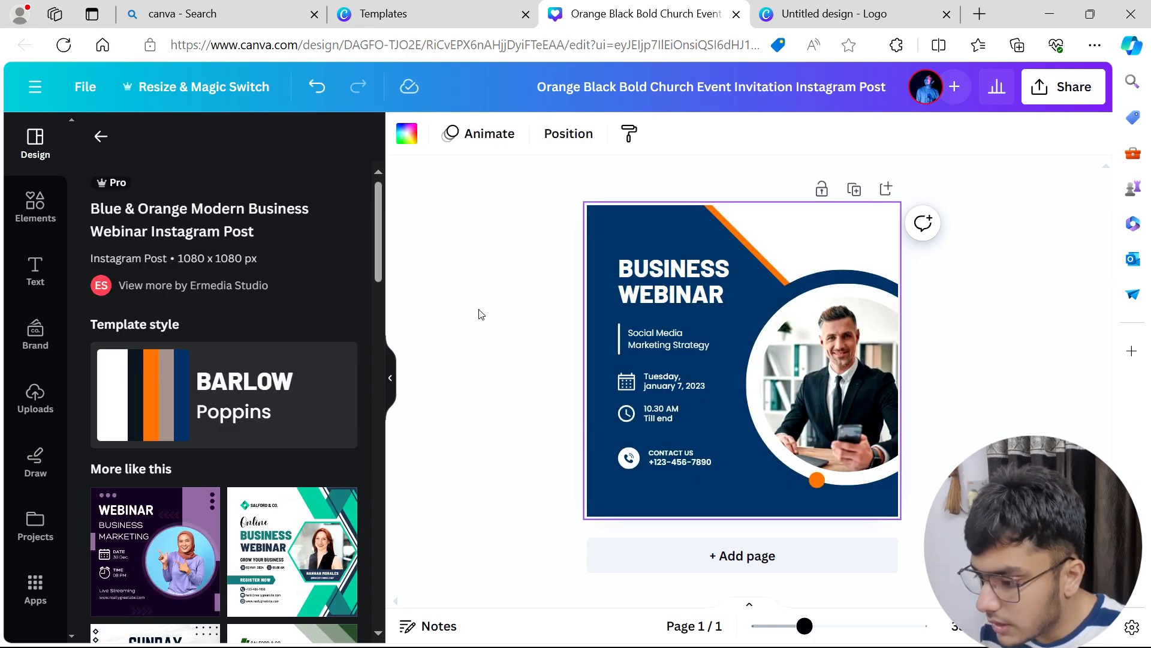
scroll(349, 326, "down", 5)
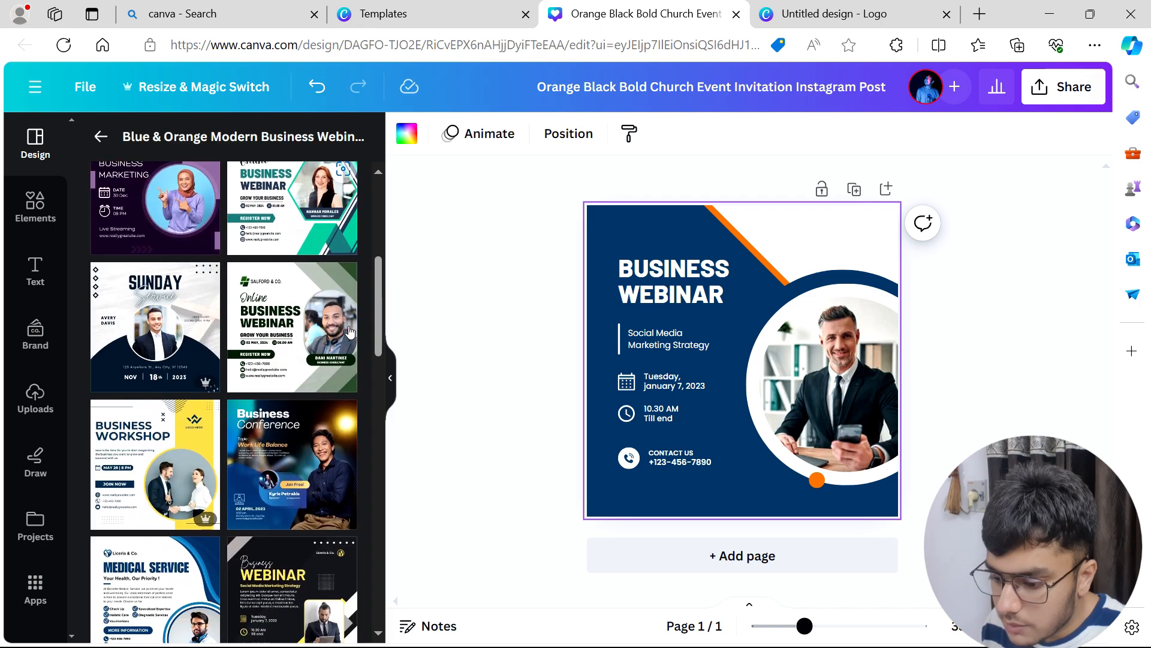
scroll(262, 547, "down", 2)
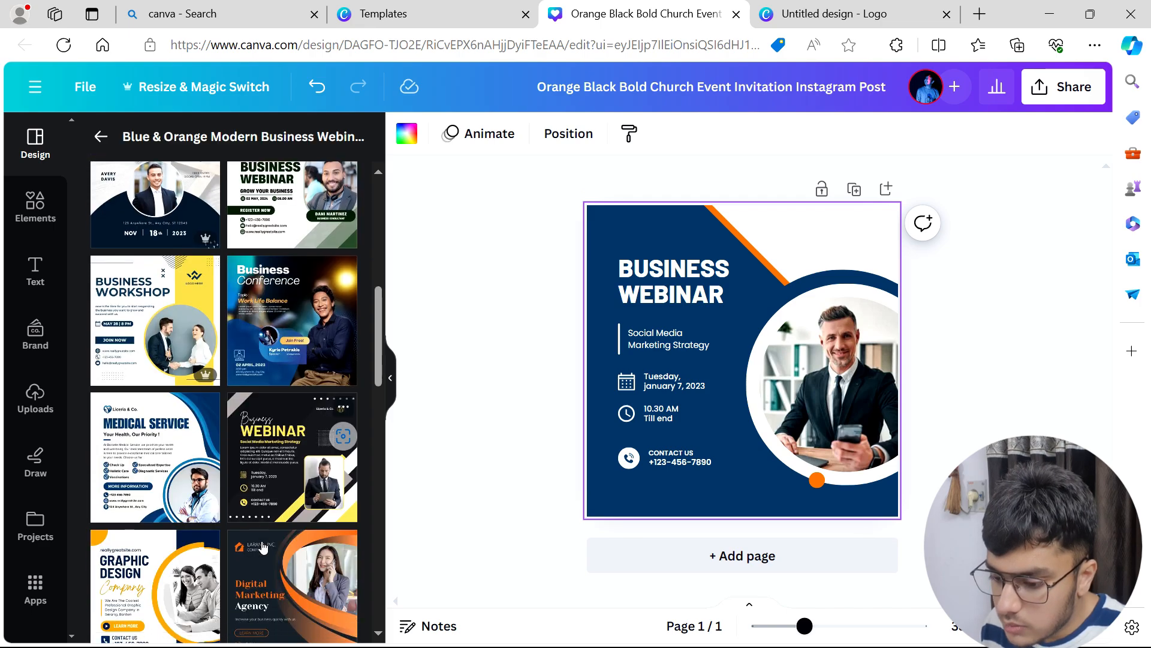
scroll(285, 509, "down", 5)
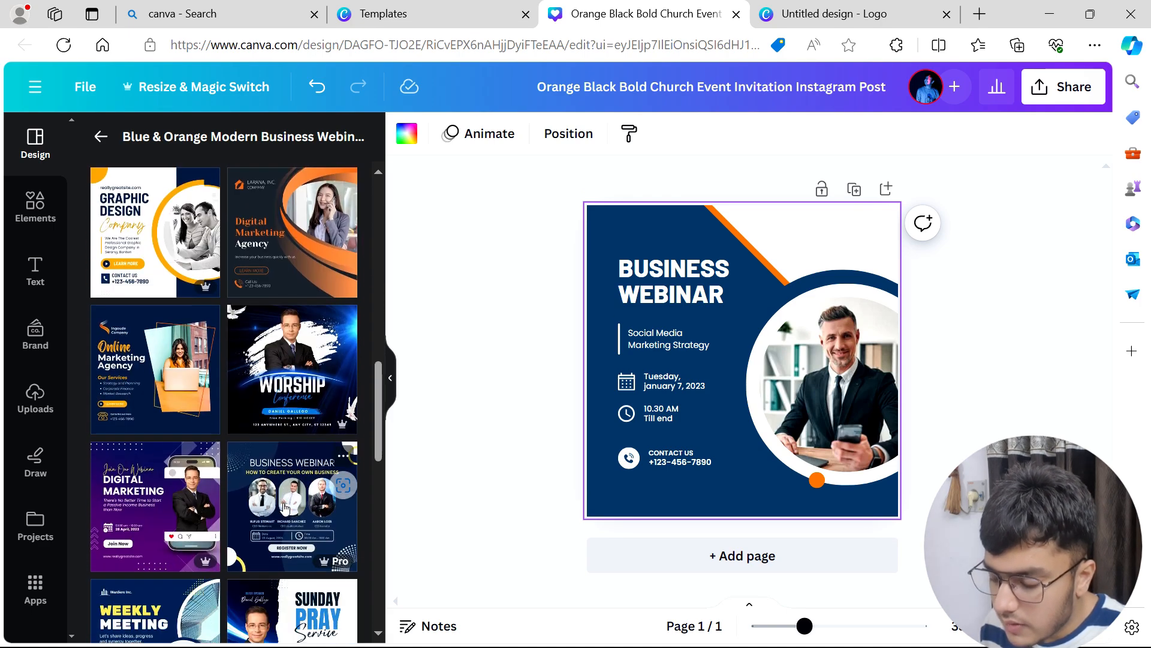
left_click(268, 351)
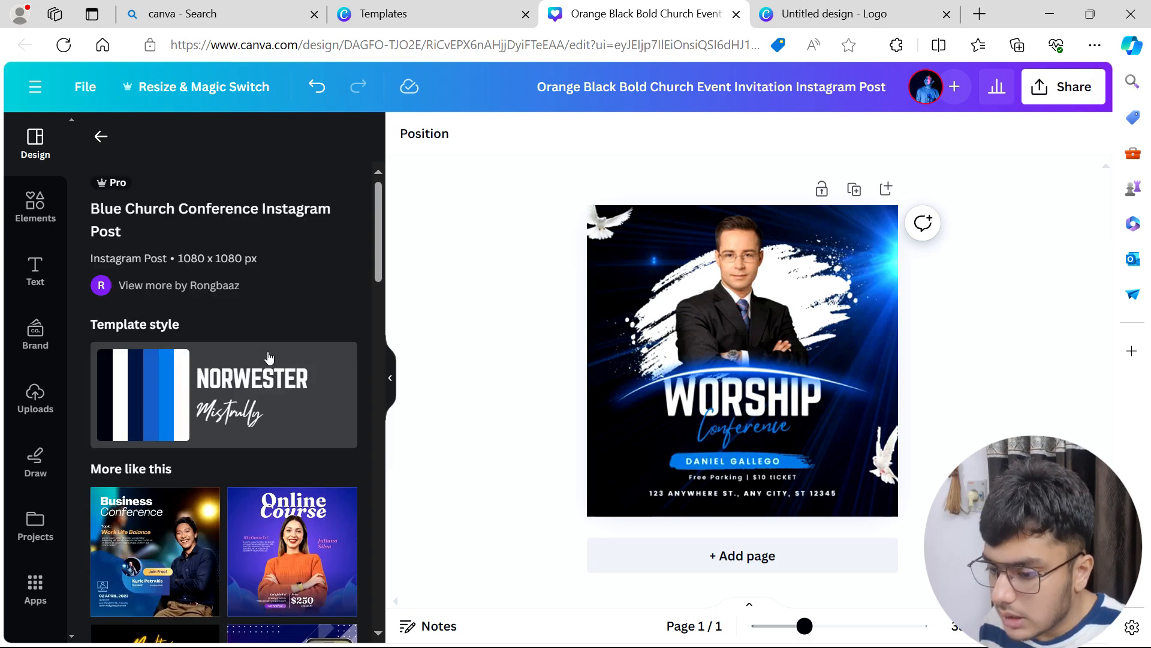
left_click(98, 138)
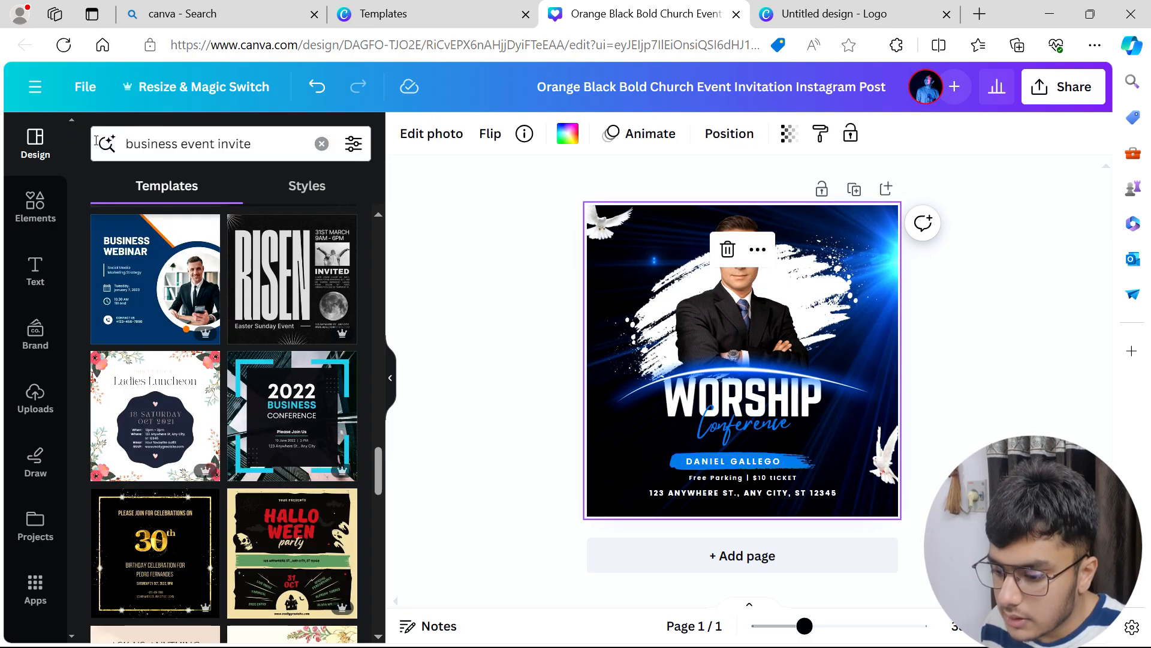
Step: Apply the Orange Black Bold Church Event Invitation template to the page again and deselect the design
scroll(138, 246, "up", 10)
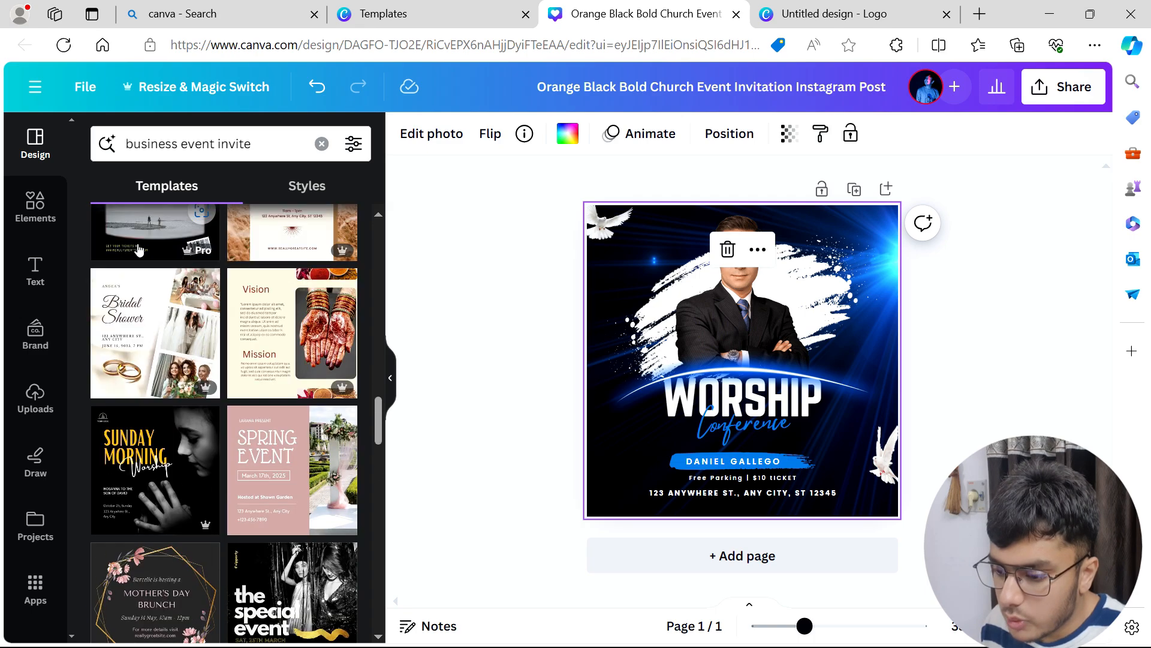
scroll(144, 243, "up", 12)
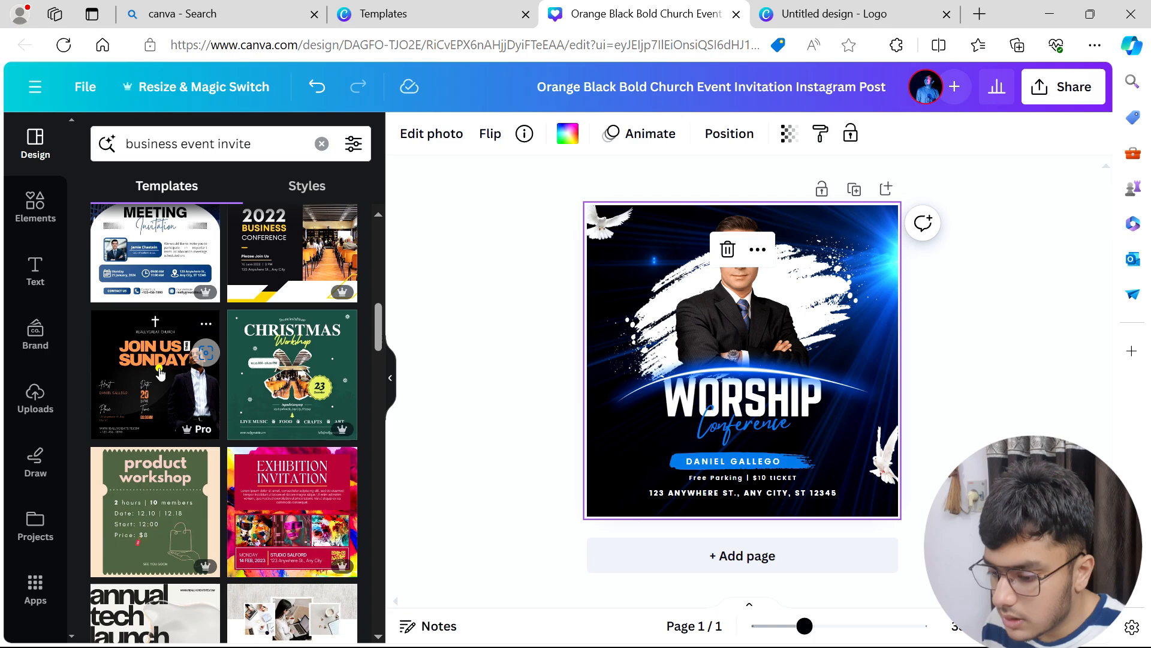
left_click(160, 373)
left_click(432, 200)
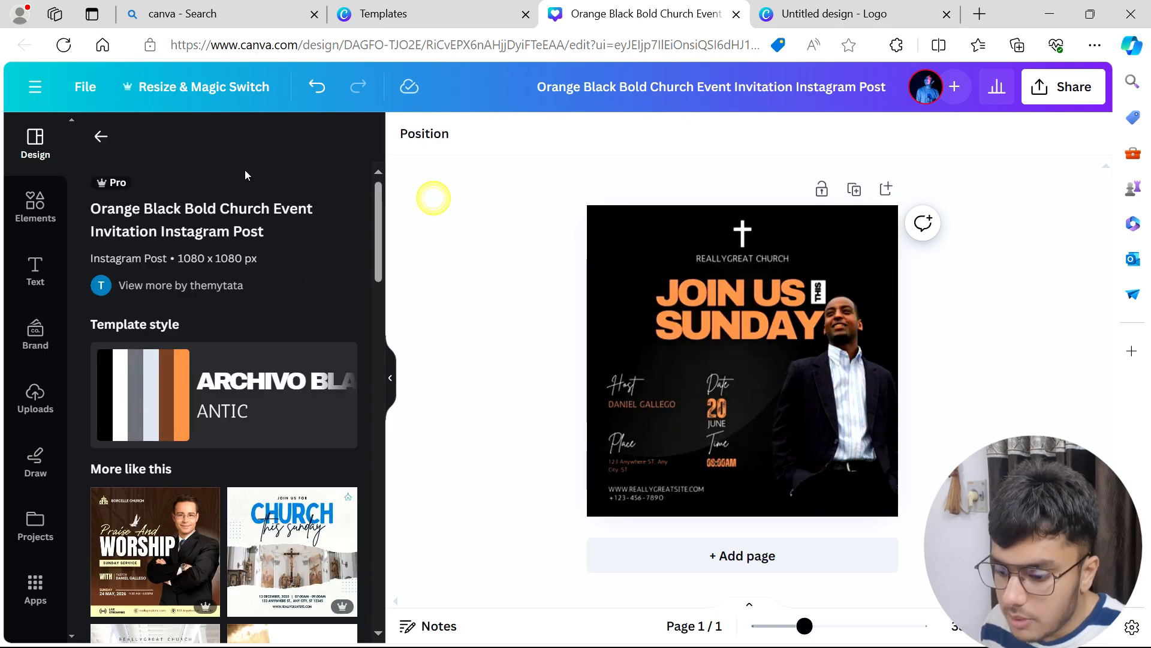
left_click(101, 136)
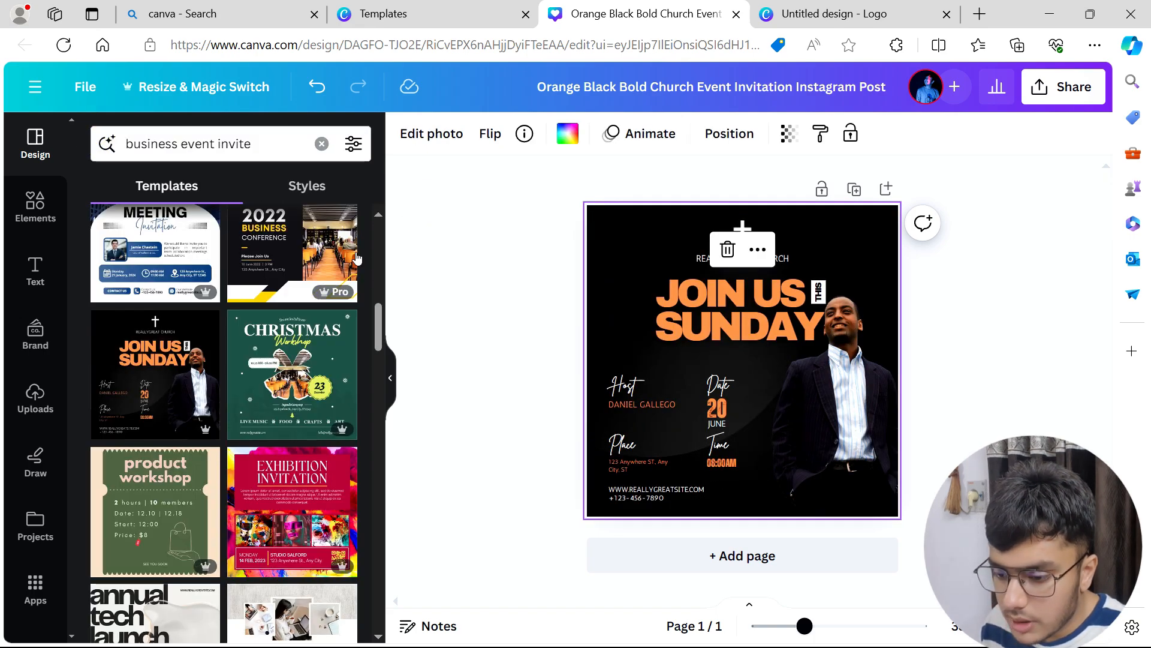
left_click(461, 233)
Step: Look through the elements library, from shapes, graphics and stickers to photos, audio, charts, tables, frames, grids and collections
left_click(57, 210)
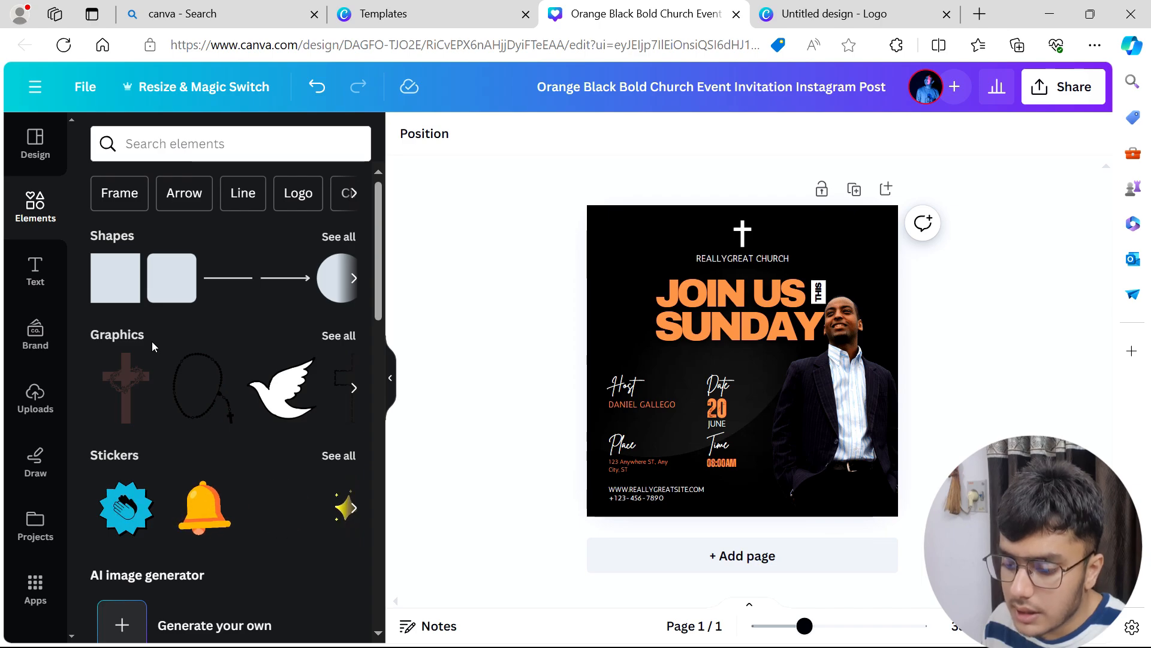
scroll(193, 380, "down", 6)
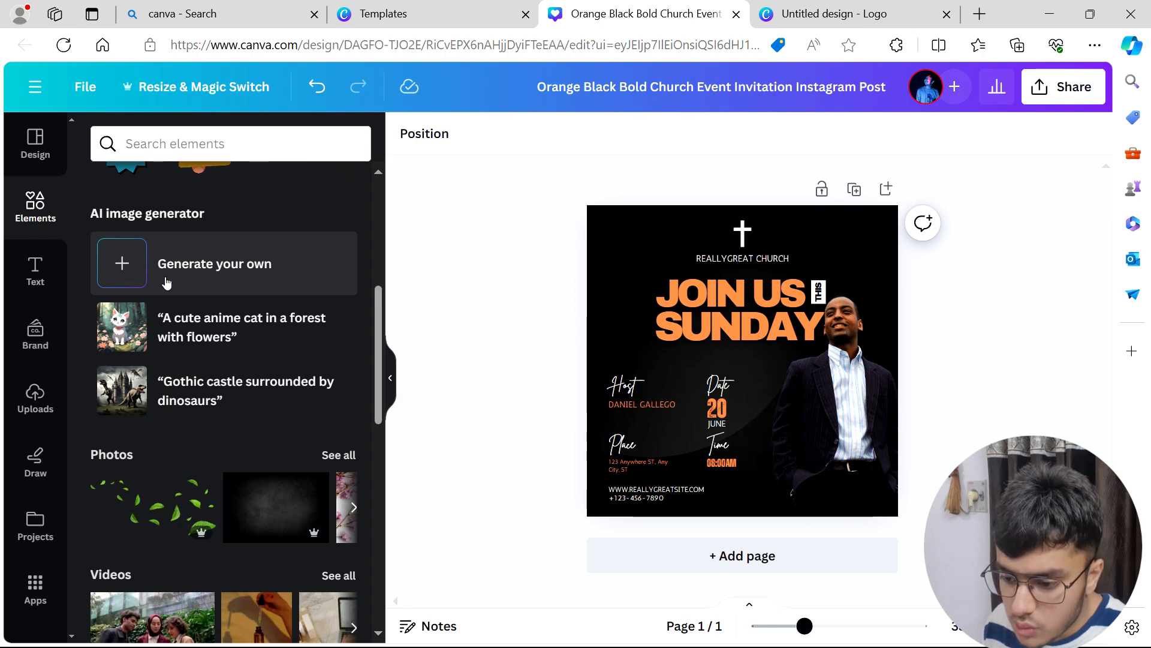
scroll(166, 281, "down", 5)
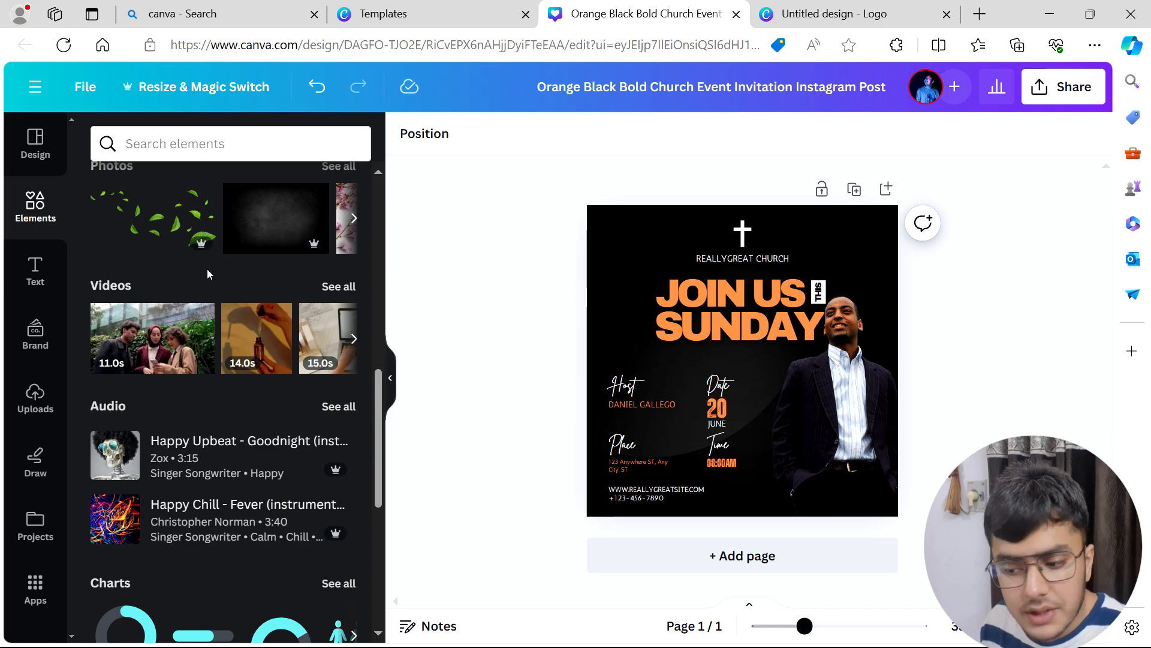
scroll(207, 268, "down", 1)
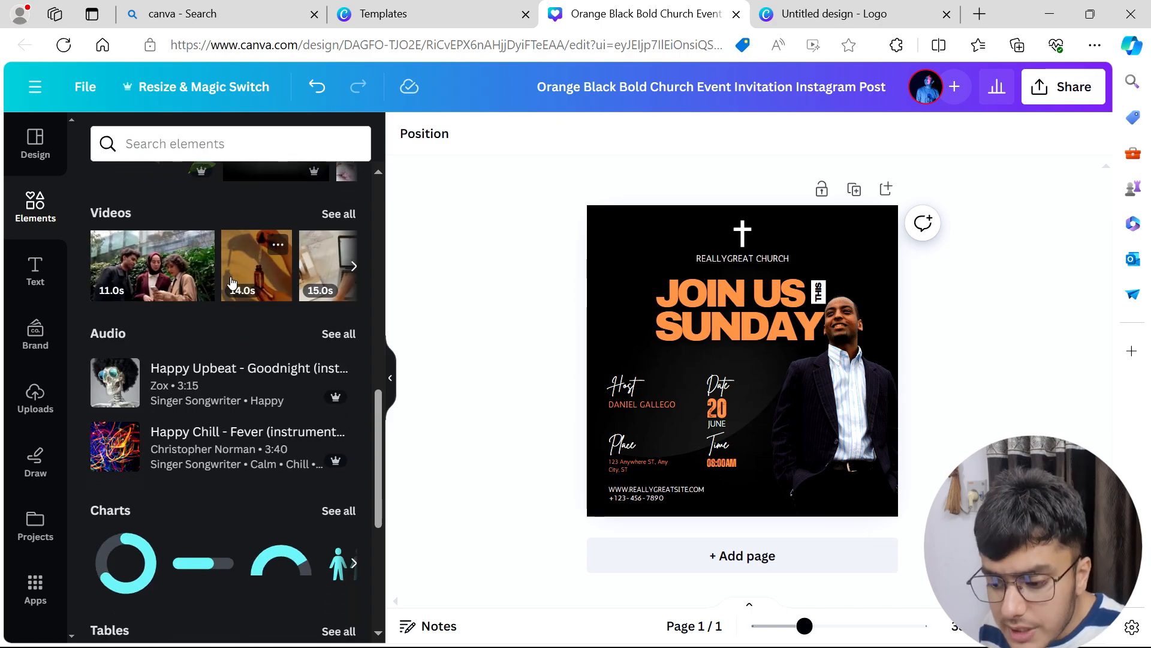
scroll(230, 282, "down", 2)
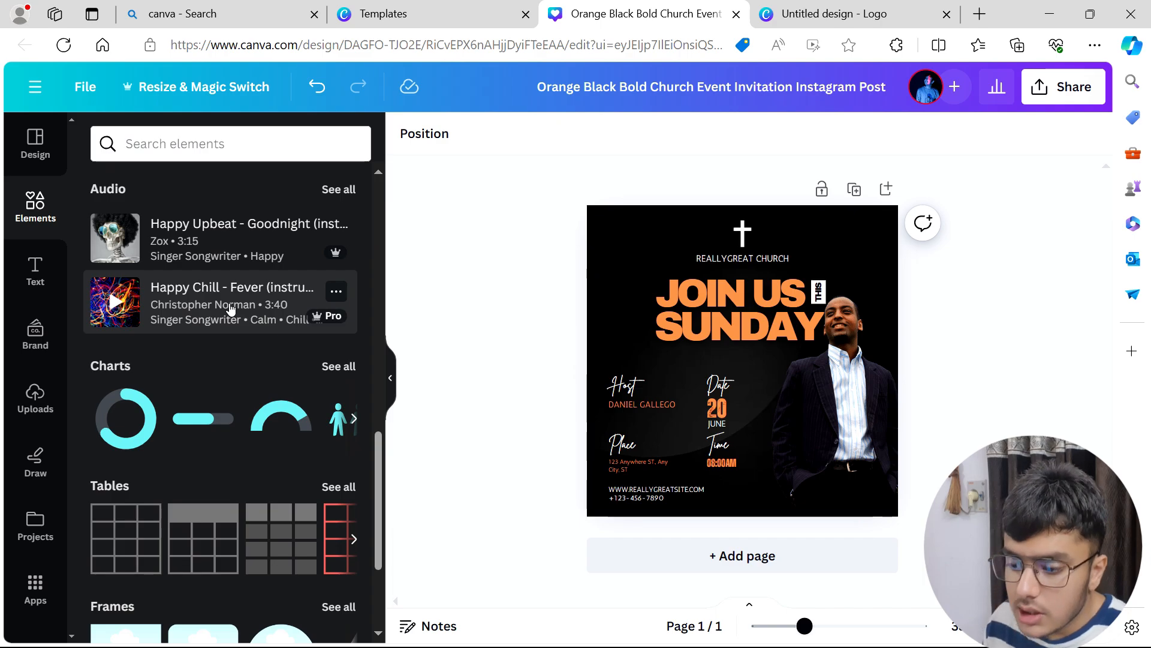
scroll(231, 308, "down", 1)
scroll(227, 308, "down", 1)
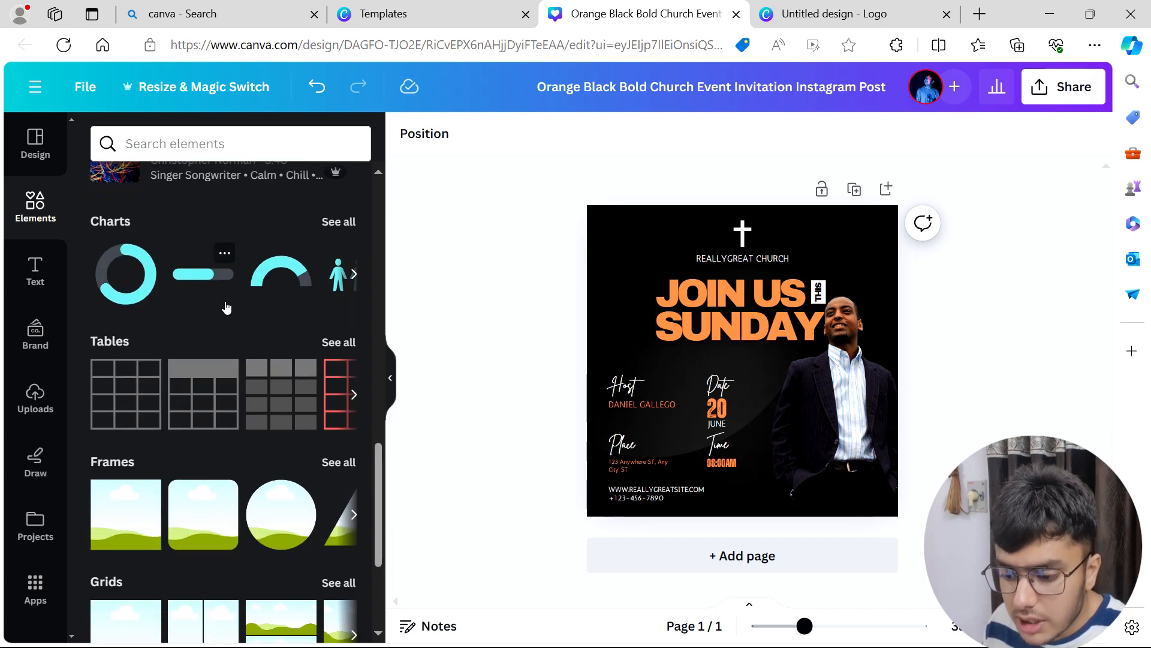
scroll(227, 307, "down", 3)
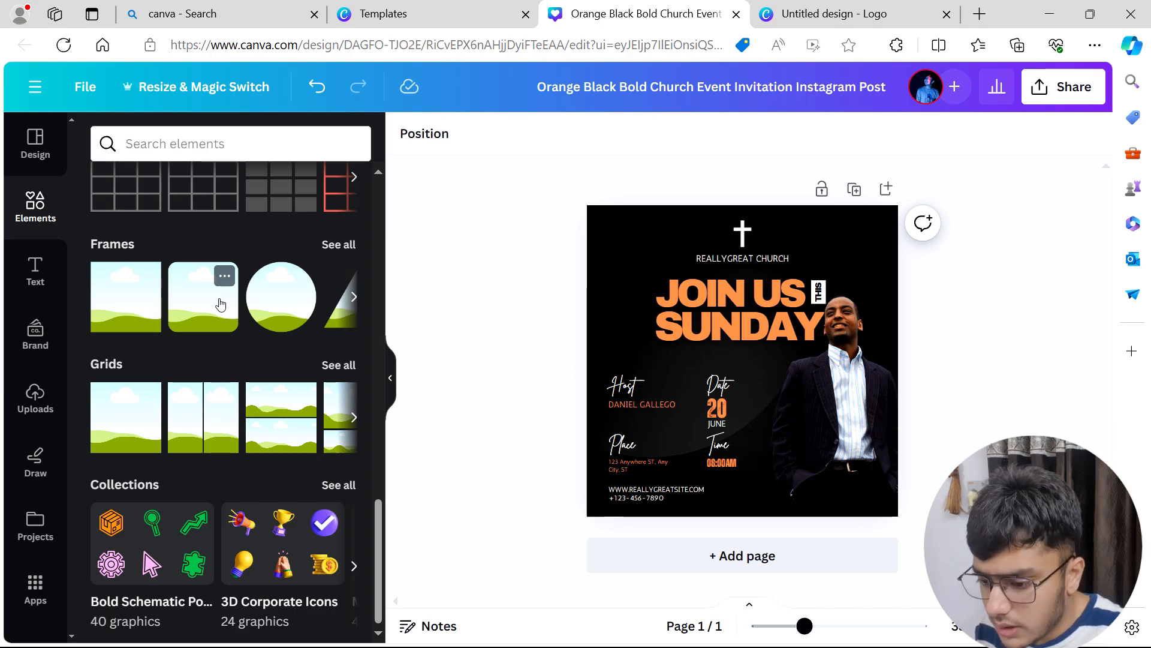
scroll(221, 304, "up", 10)
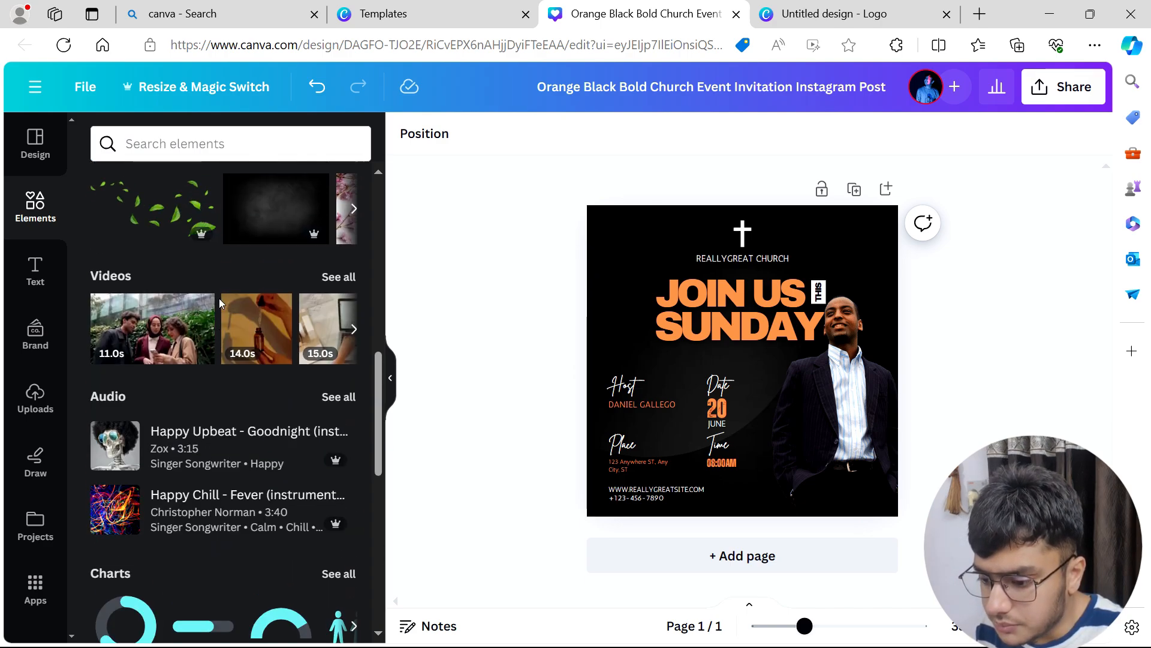
scroll(219, 299, "up", 10)
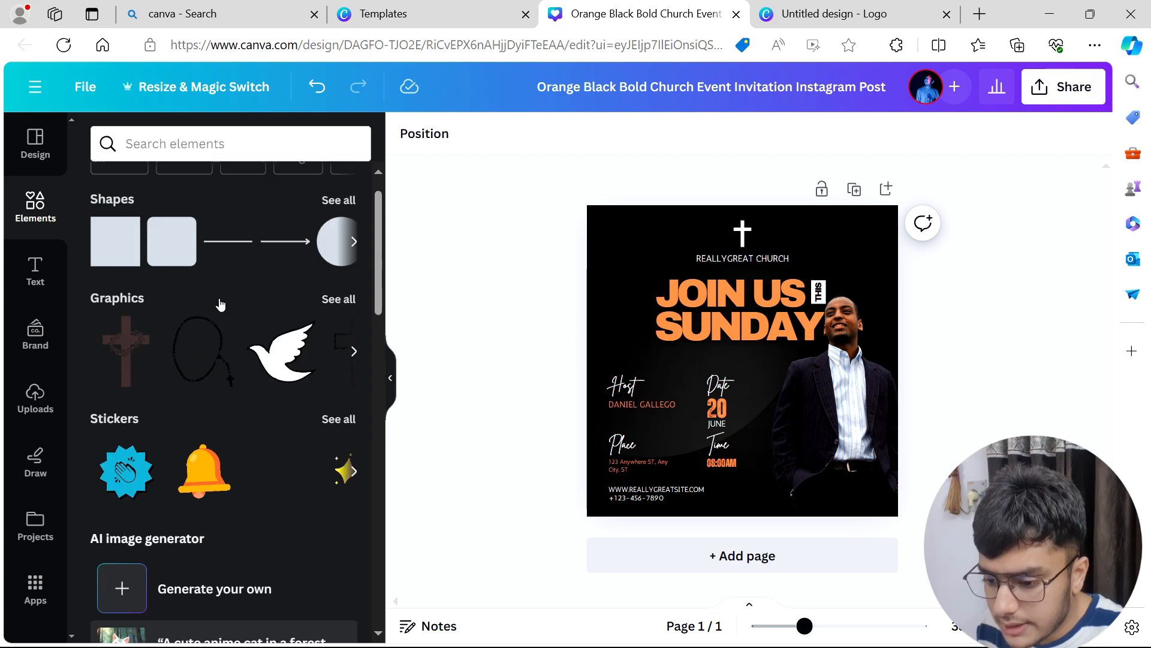
scroll(221, 304, "up", 1)
Step: Browse the text font combinations, search the fonts for "time new roman" and look through the matching fonts
left_click(50, 281)
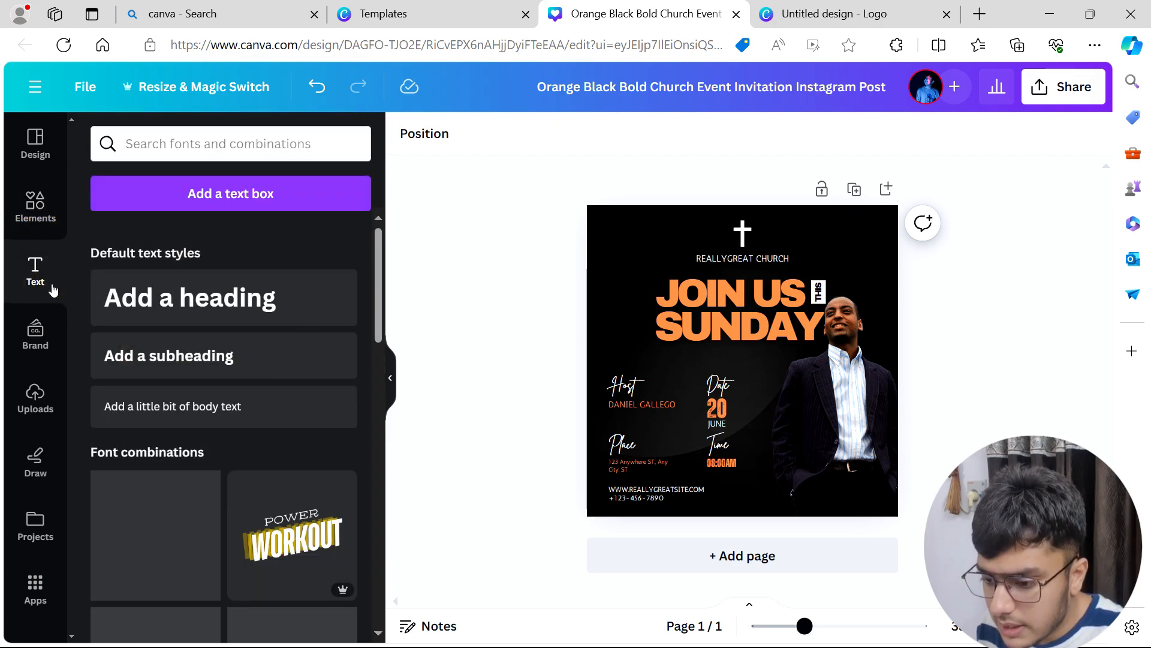
scroll(255, 421, "down", 12)
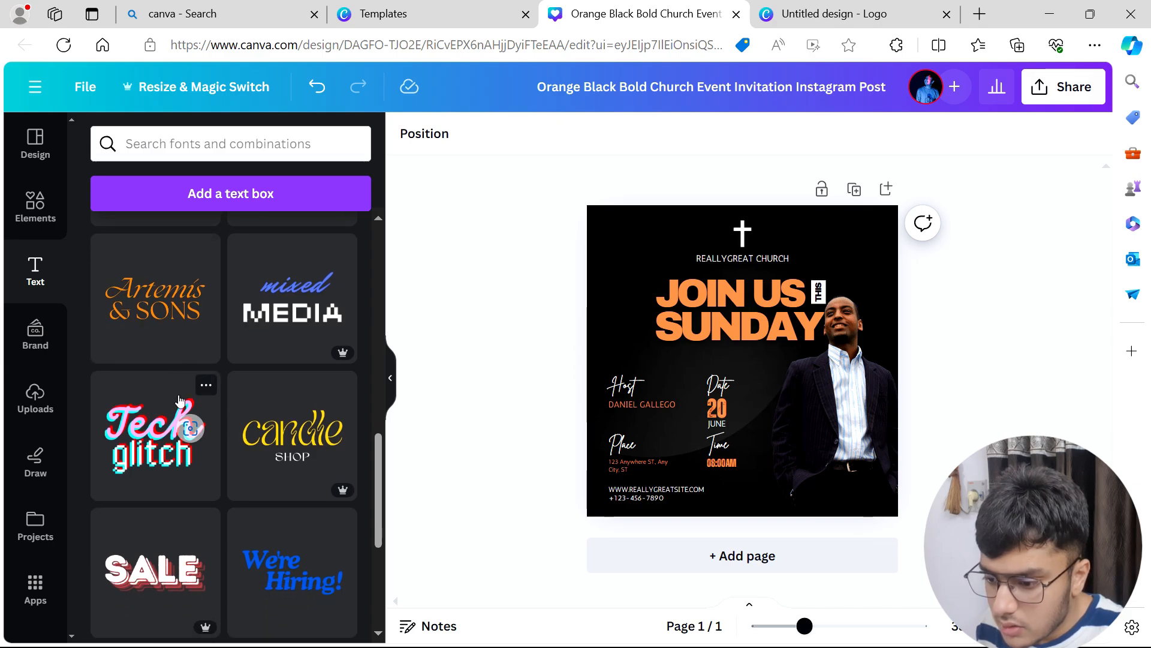
scroll(185, 366, "down", 5)
left_click(246, 142)
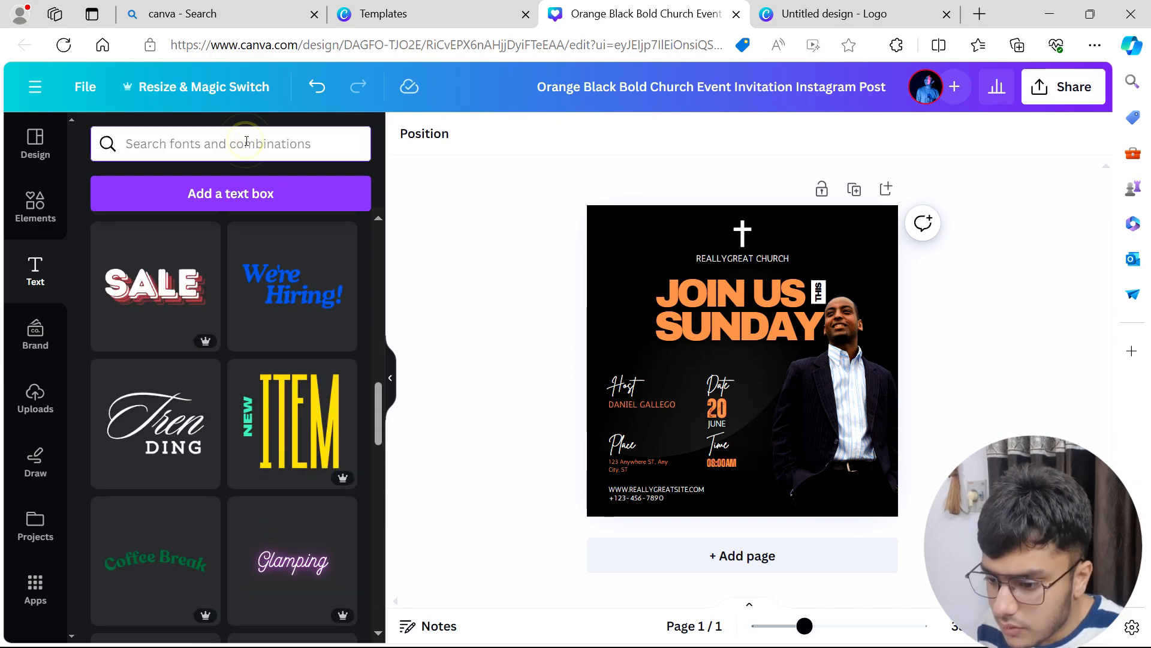
type("time new roman")
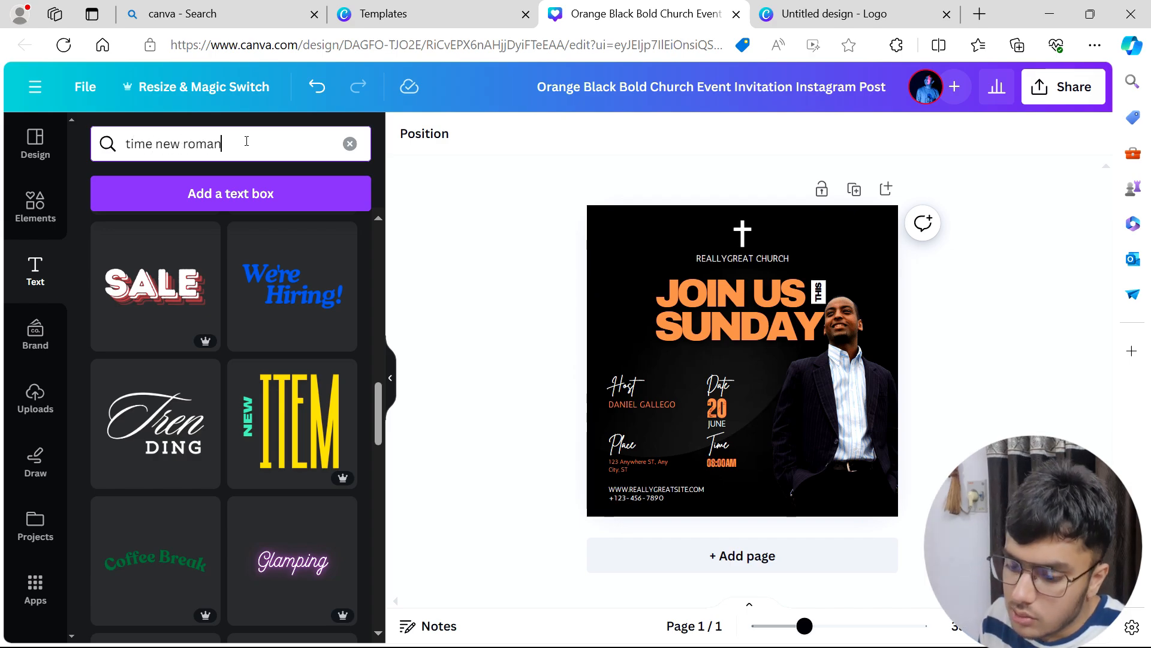
key("Return")
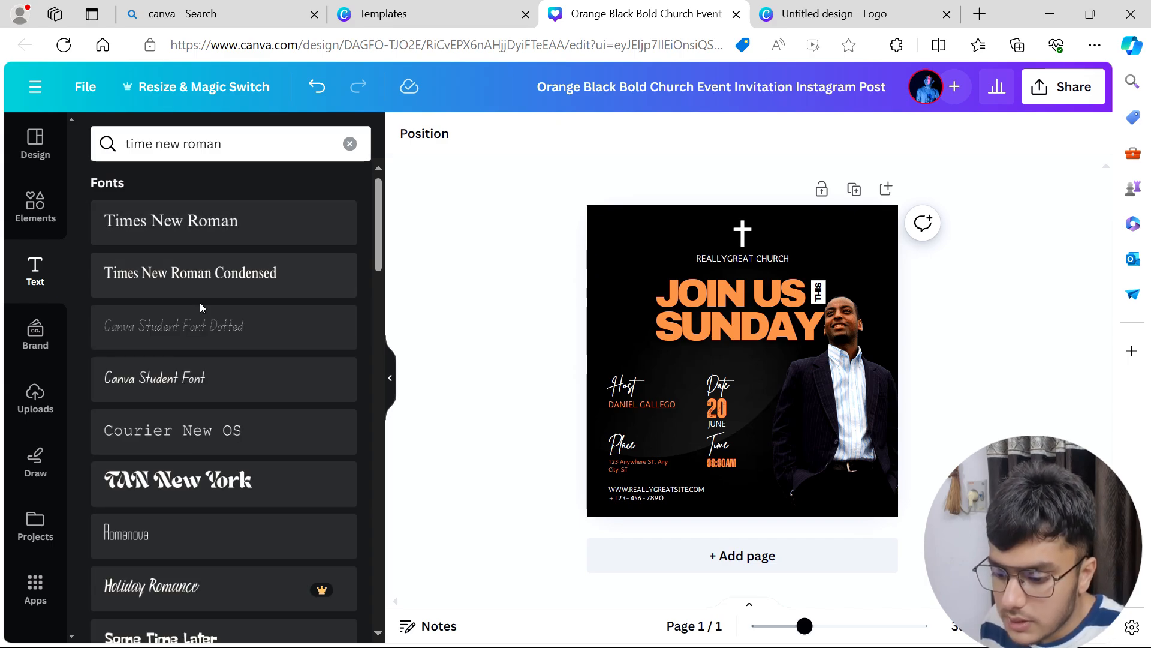
scroll(196, 444, "down", 6)
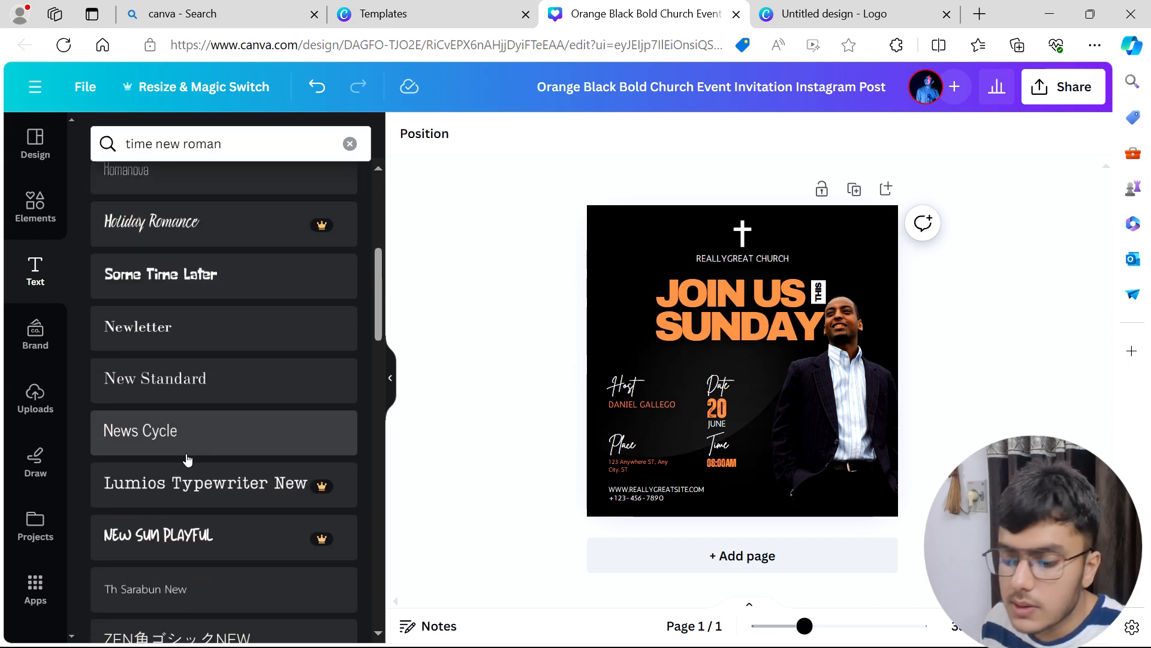
Step: View the Brand section, followed by the media upload options
left_click(60, 335)
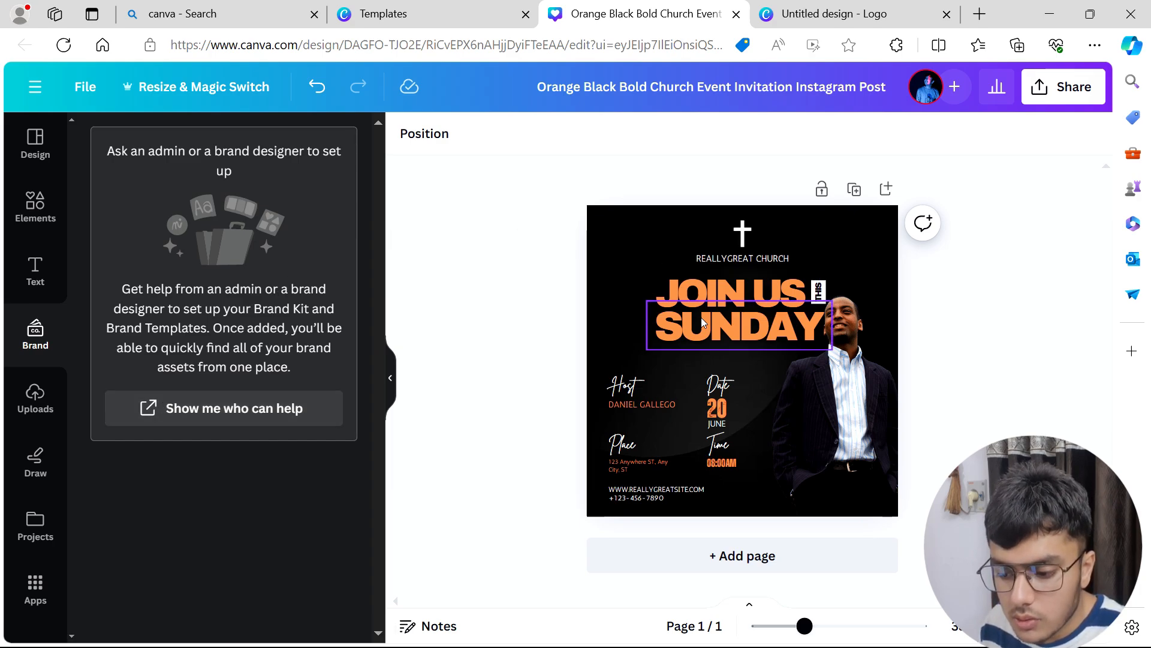
left_click(45, 408)
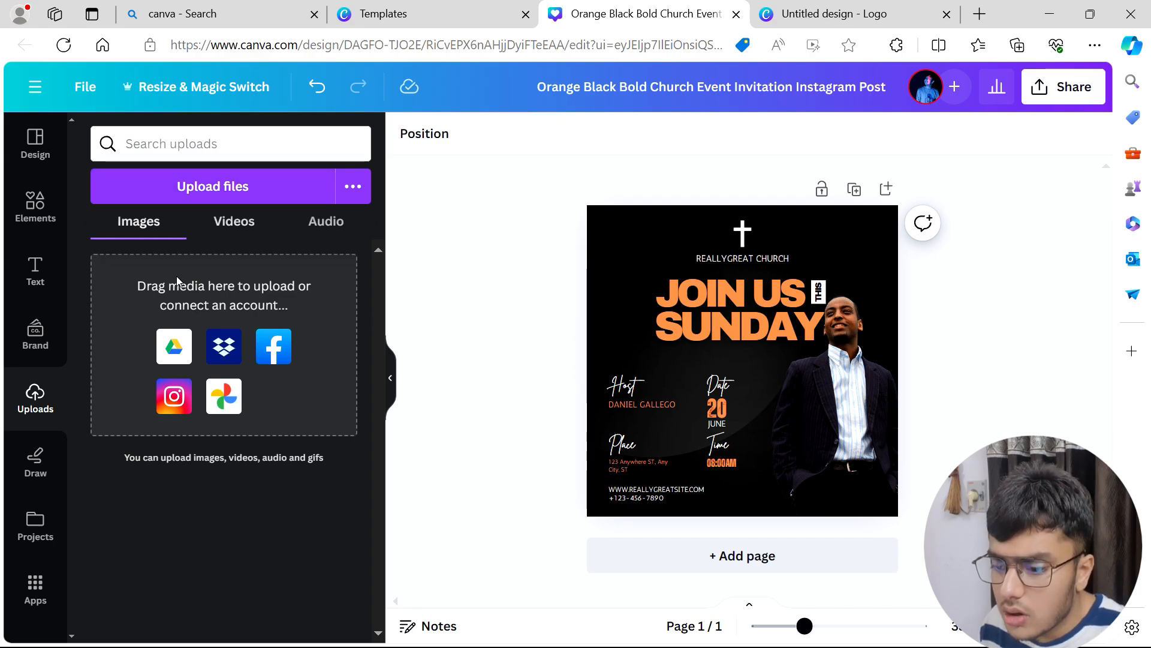
Step: Try the drawing tools with a red marker dot near the design's upper-left corner, and erase the dot
left_click(63, 463)
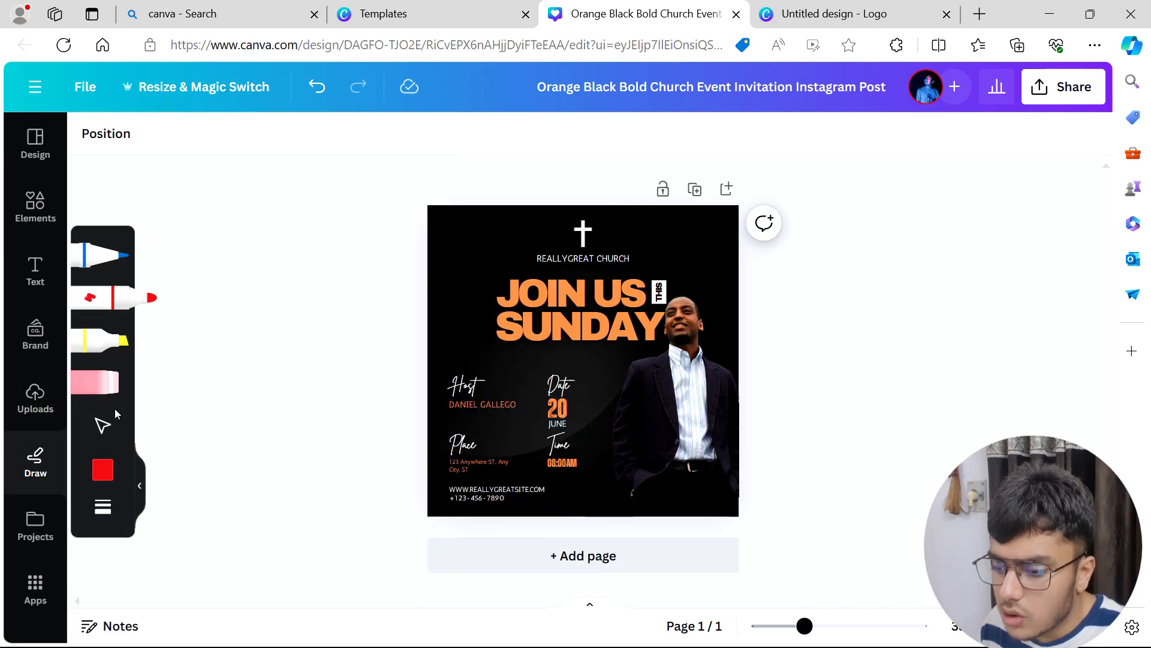
left_click_drag(318, 268, 275, 398)
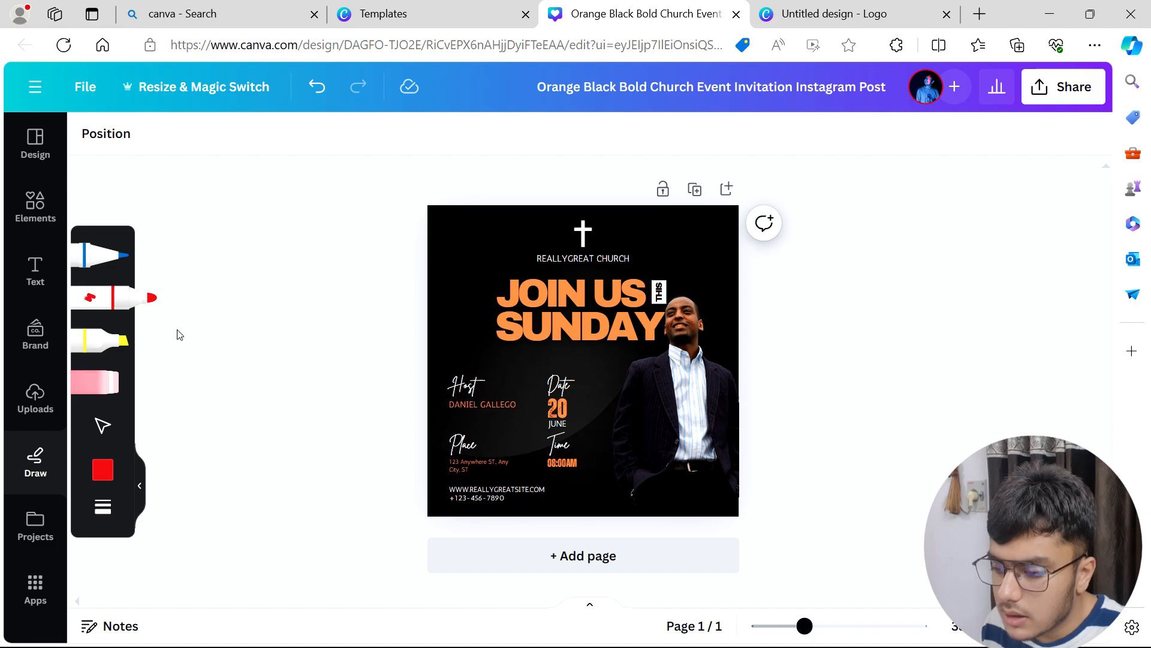
left_click(444, 223)
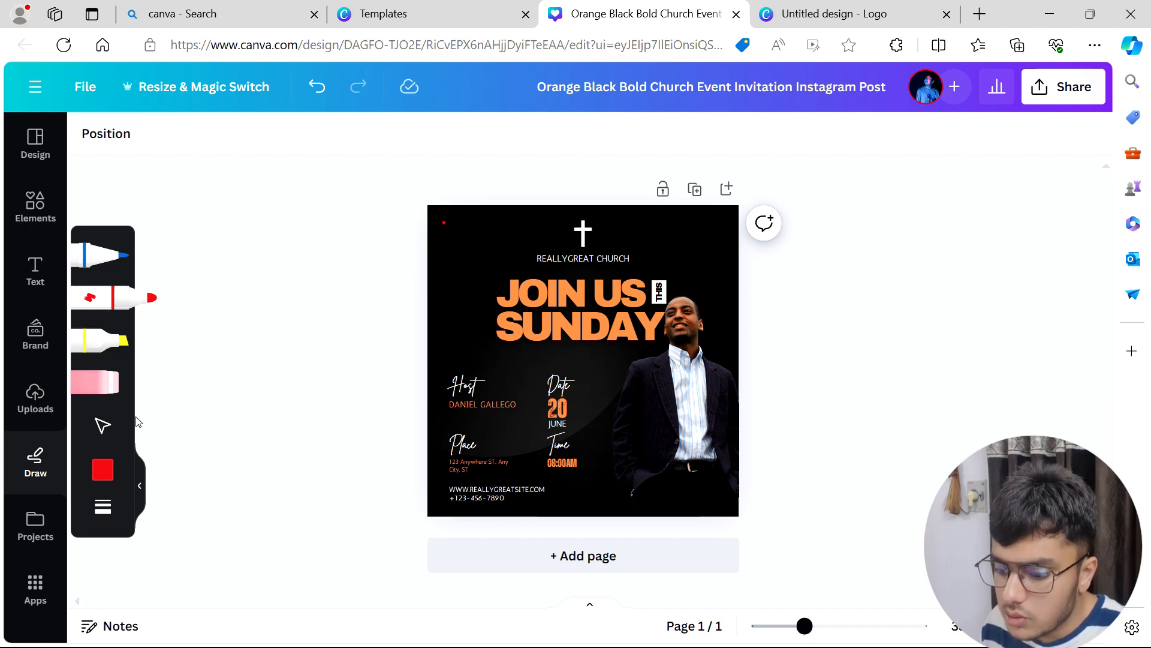
left_click(112, 381)
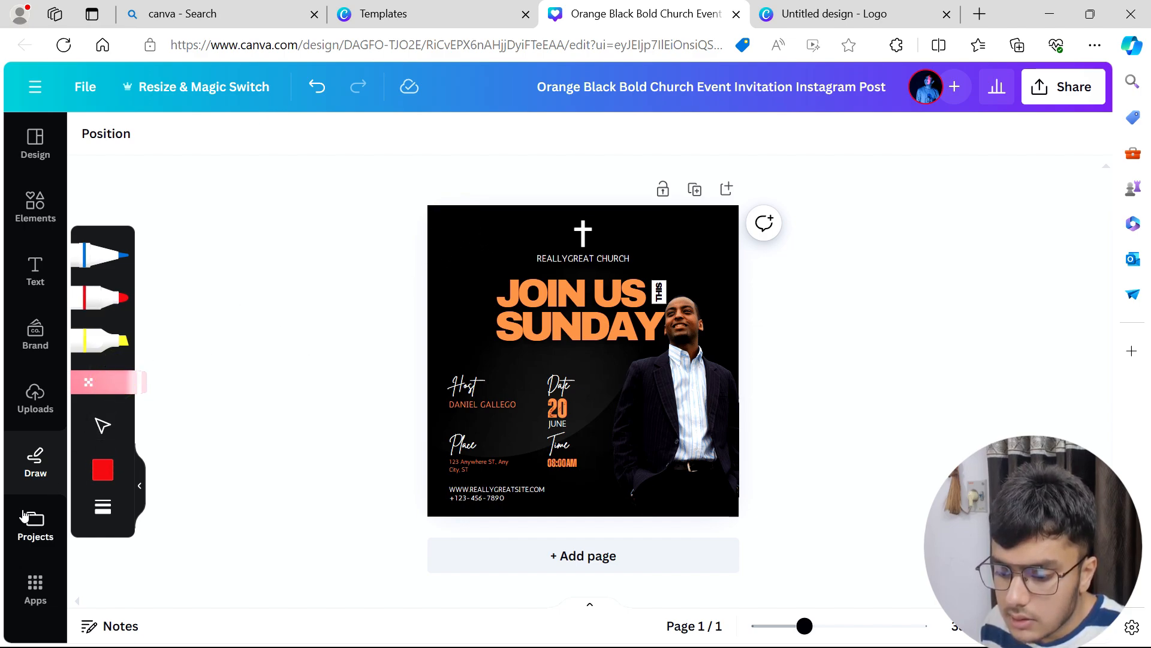
left_click(100, 428)
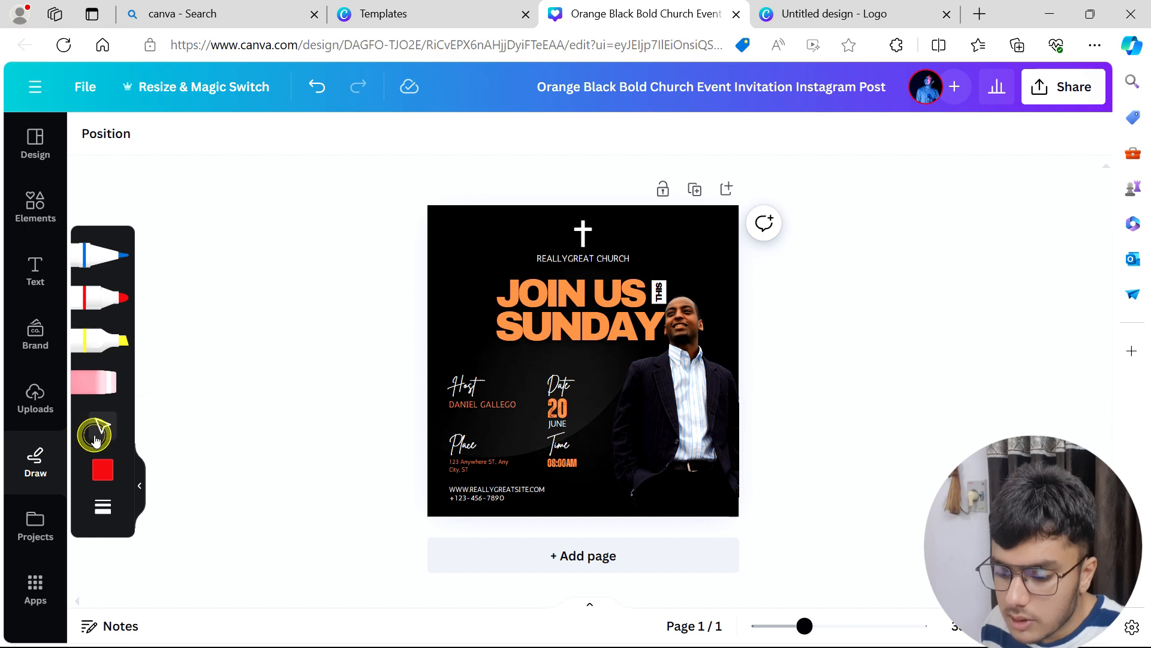
Step: Look at the saved designs and folders among your projects
left_click(38, 527)
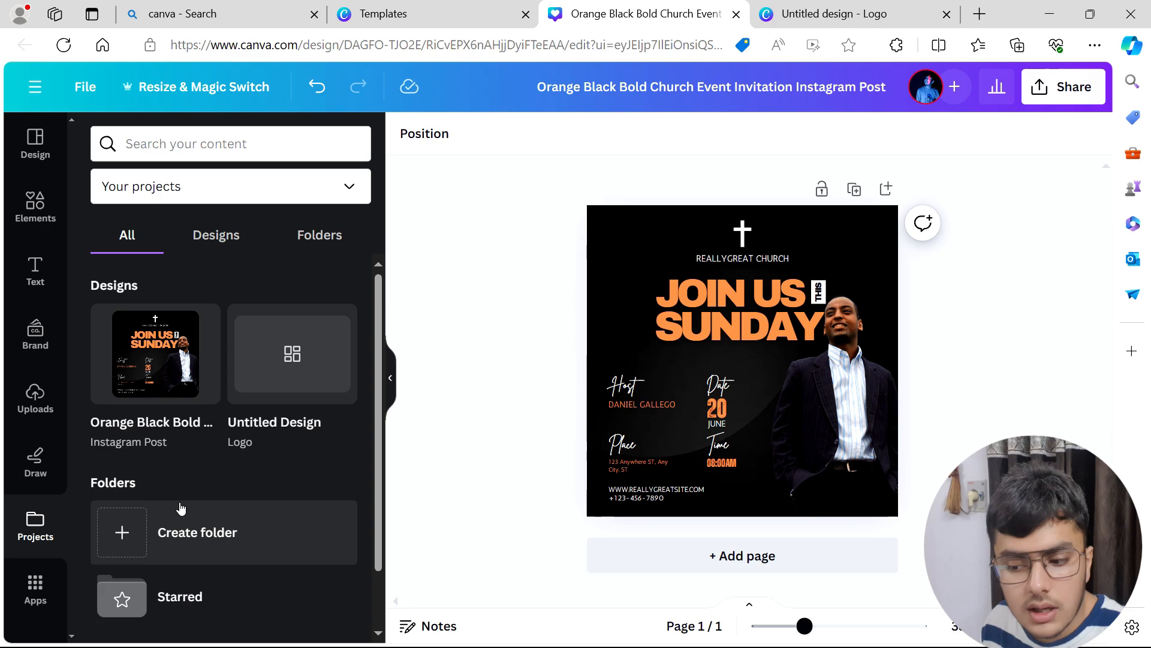
scroll(183, 510, "down", 1)
scroll(184, 508, "up", 1)
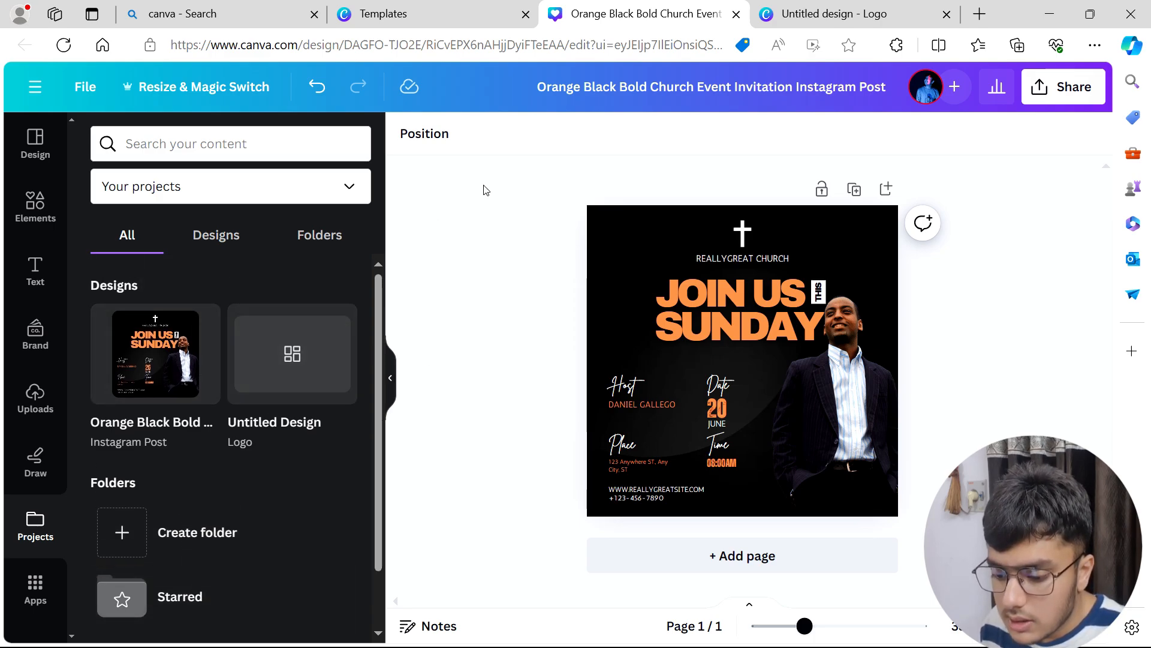
Step: Browse the catalogue of Canva apps, covering the More from Canva and AI-powered sections and the apps further down
left_click(30, 588)
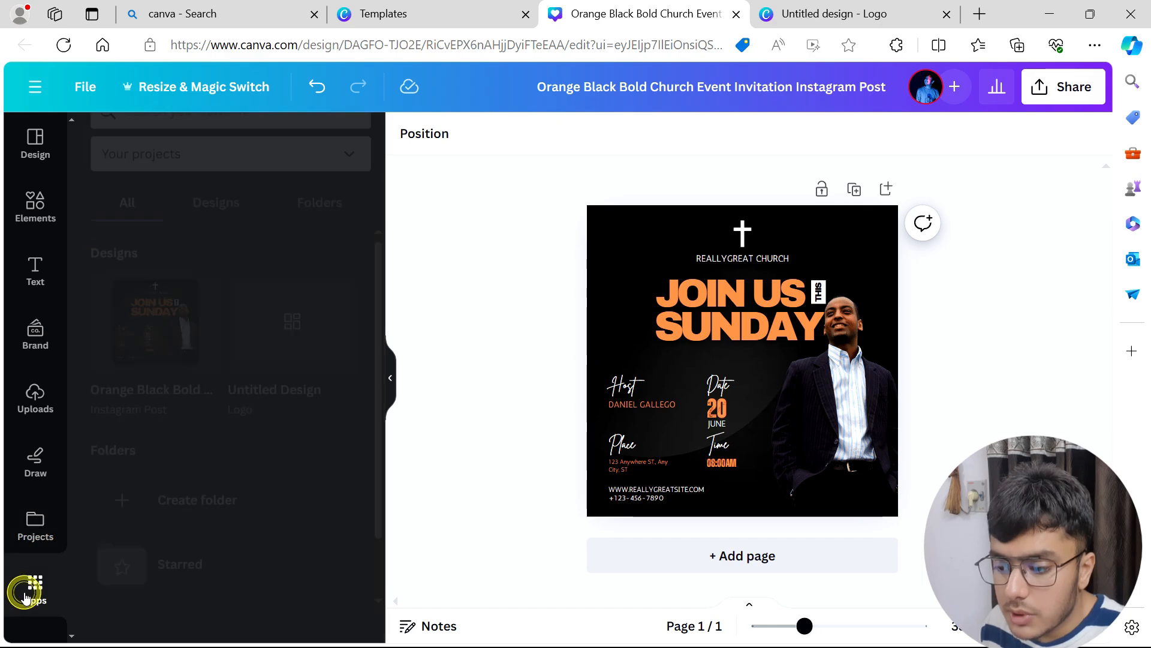
scroll(200, 379, "down", 10)
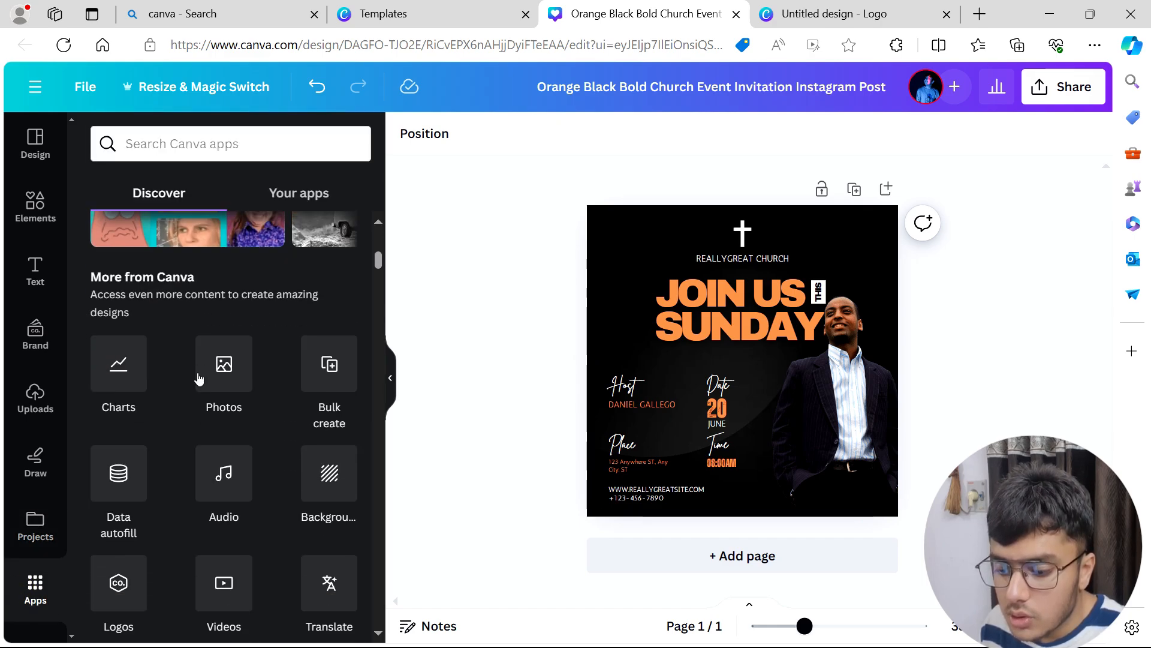
scroll(199, 379, "down", 10)
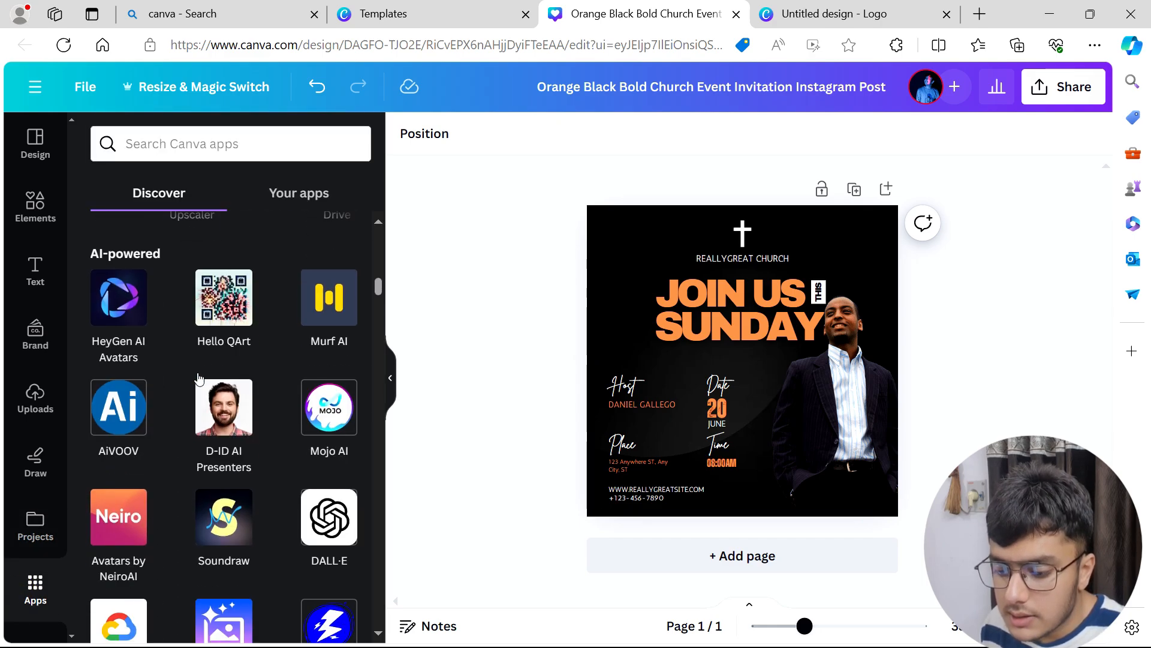
scroll(199, 376, "down", 15)
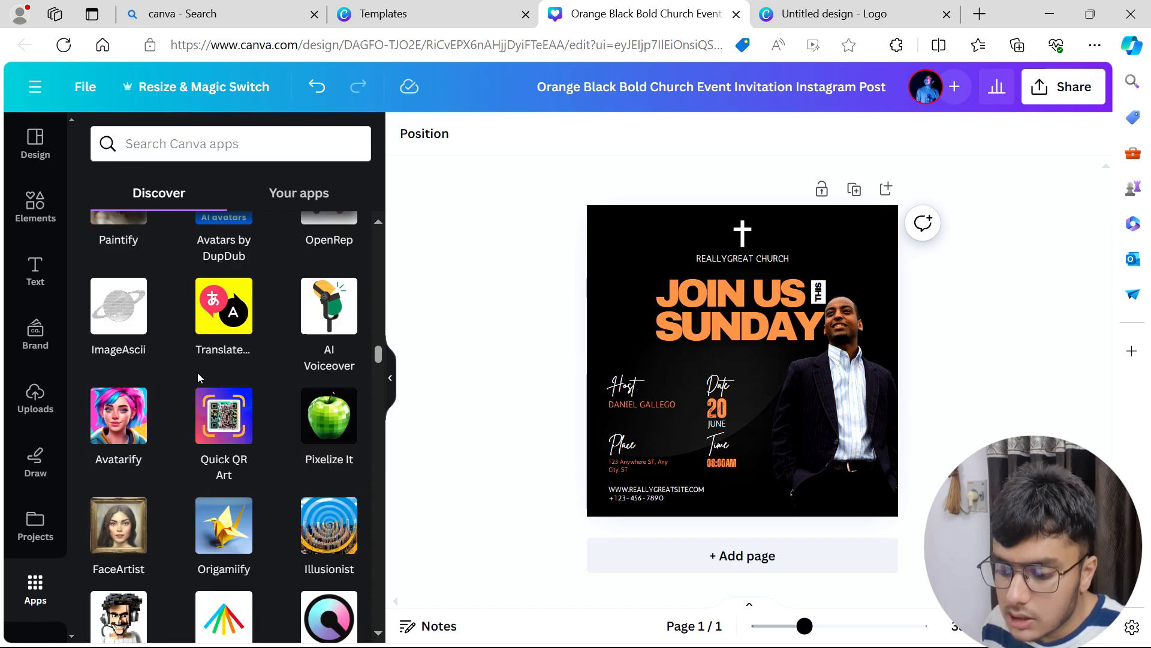
scroll(199, 376, "down", 15)
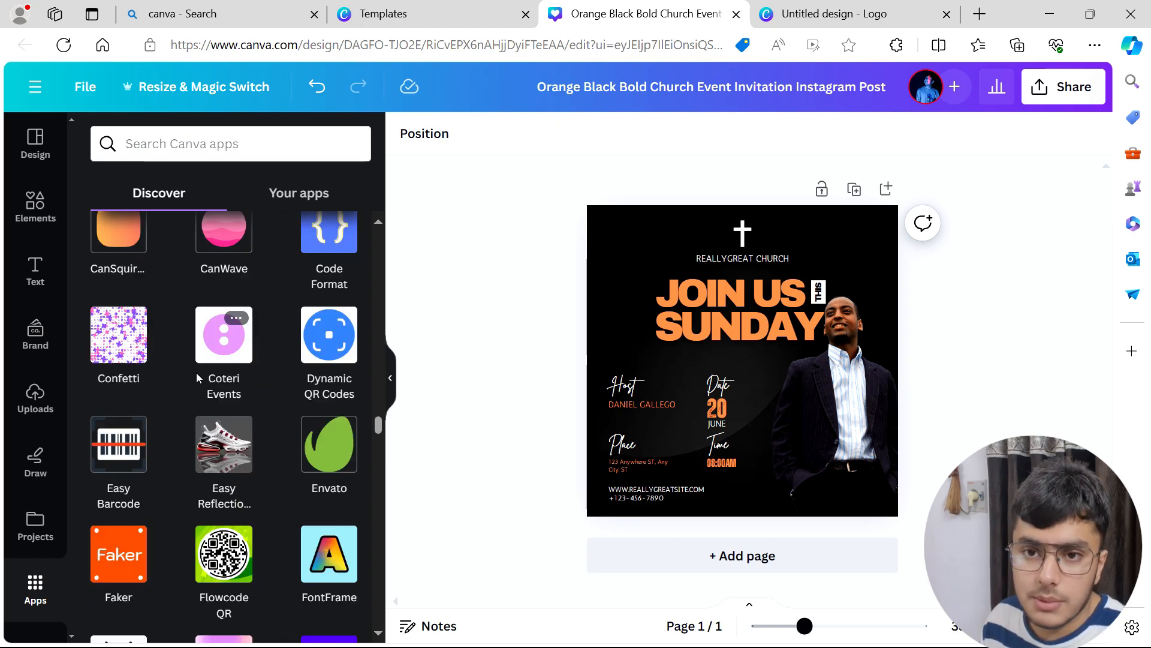
scroll(188, 387, "down", 1)
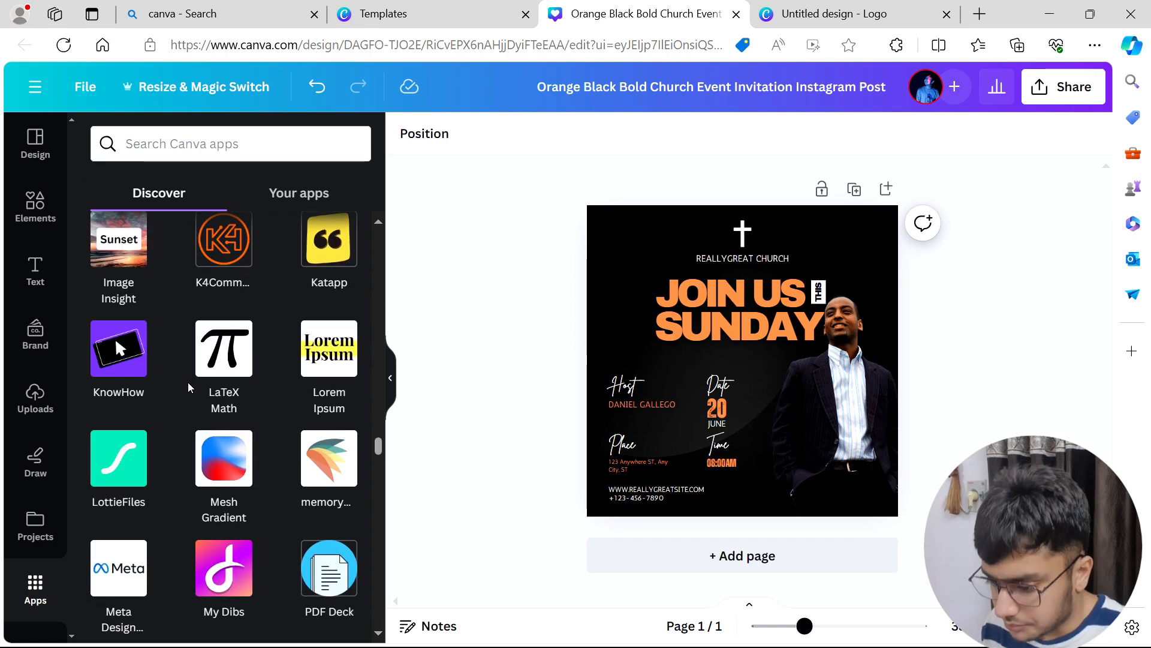
scroll(209, 346, "down", 10)
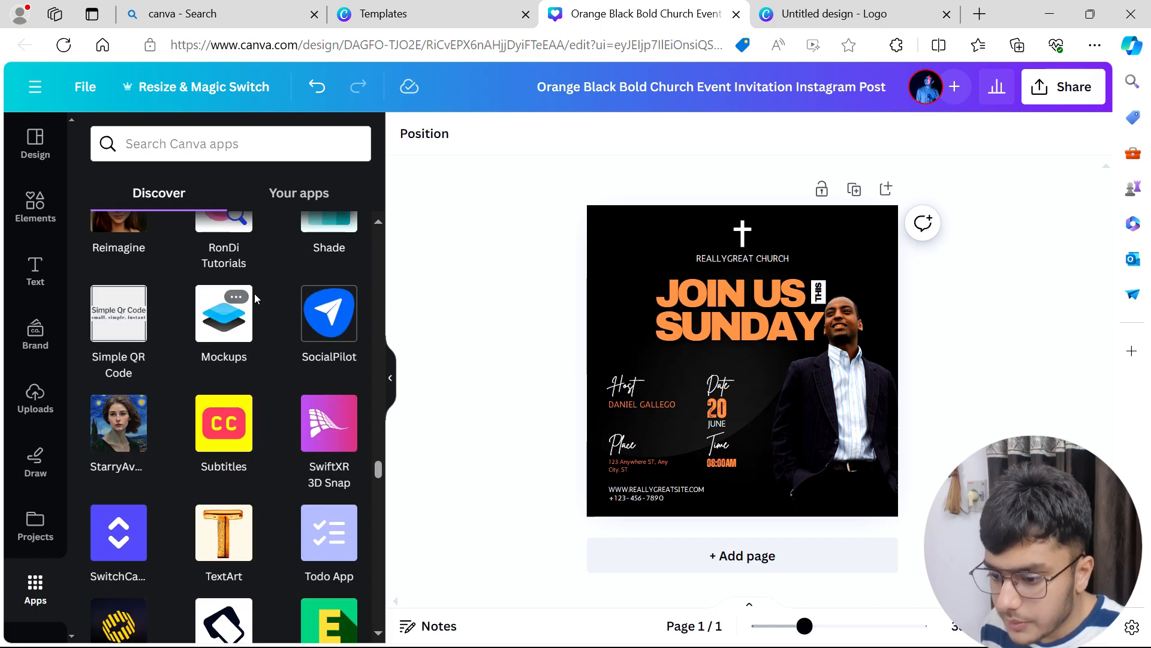
Step: Select the photo of the man in the dark suit and open its photo editing options
left_click(14, 201)
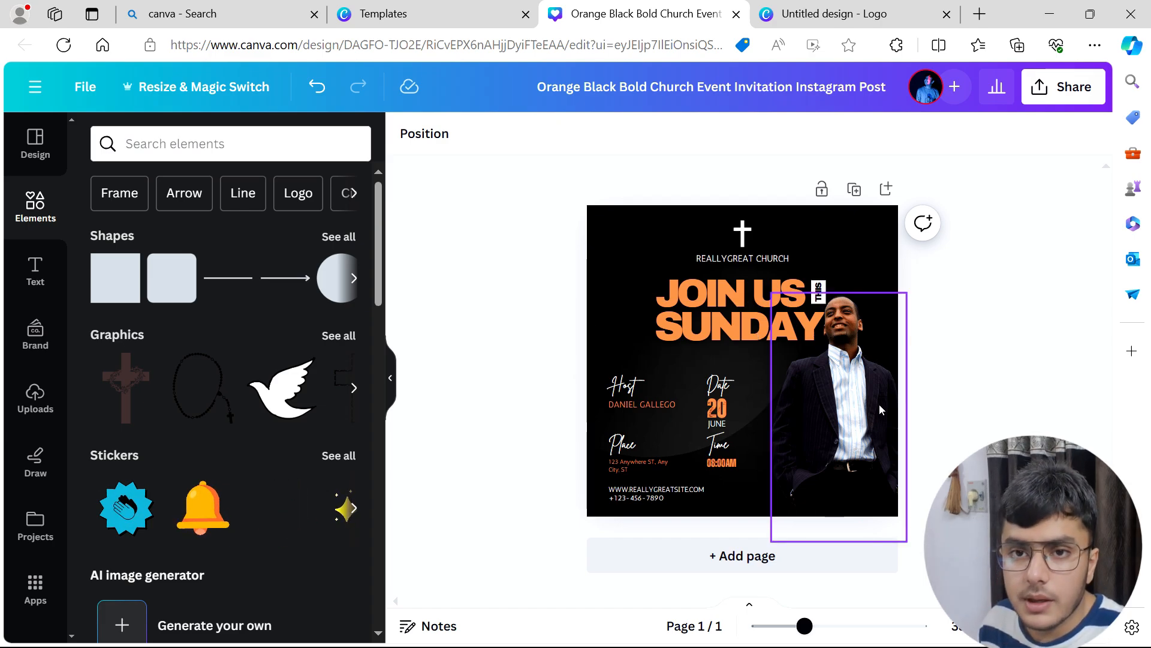
left_click(804, 408)
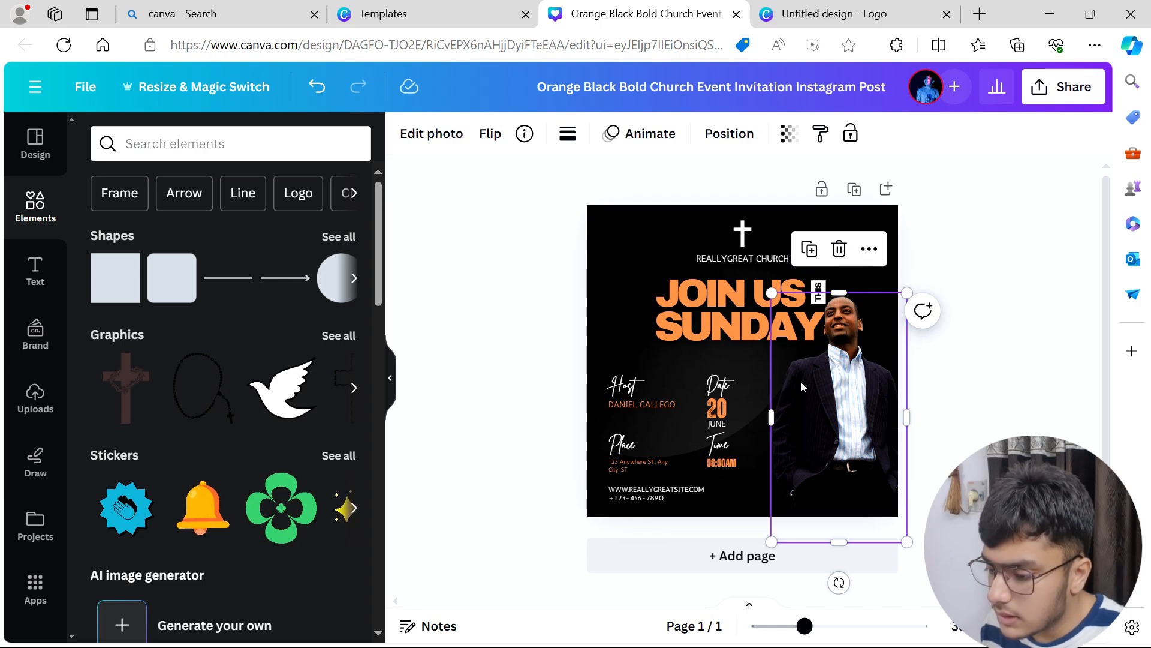
left_click(452, 133)
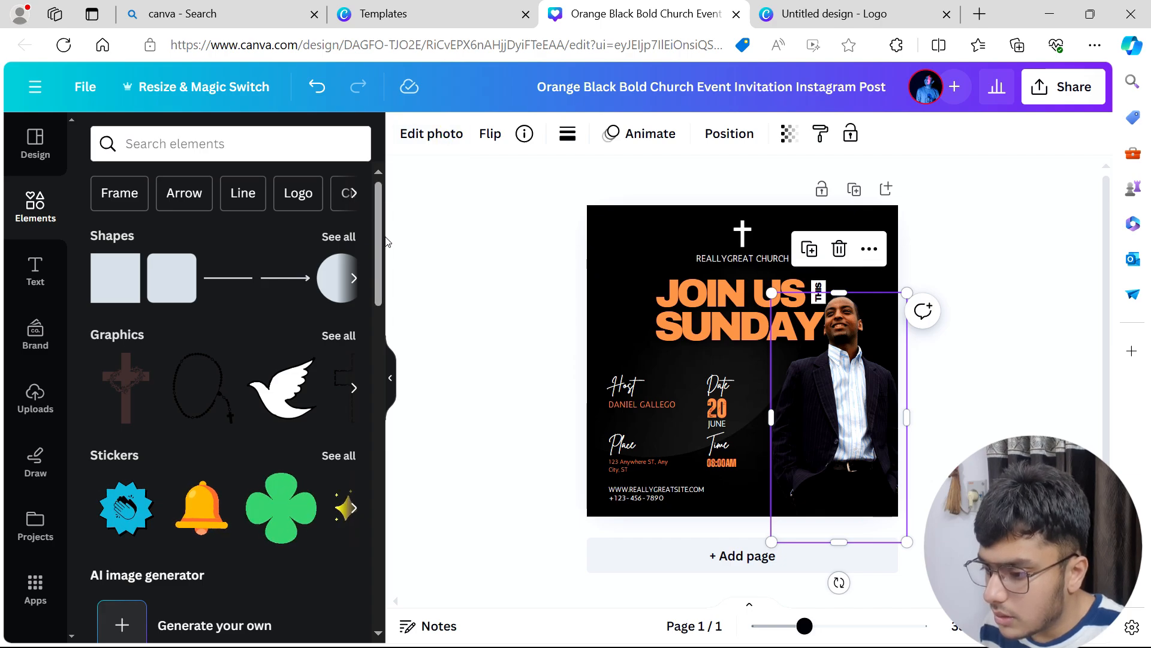
left_click(435, 151)
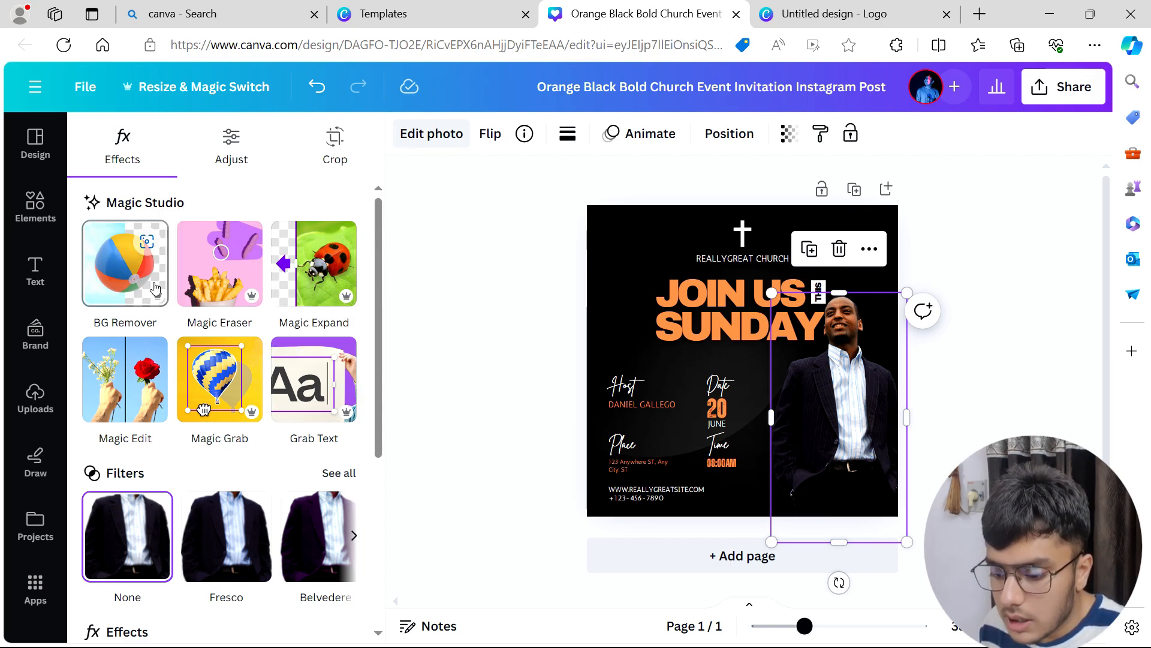
Step: Review the photo effects, and adjust the photo's white balance with temperature -97 and a strong tint shift toward purple
scroll(154, 289, "down", 5)
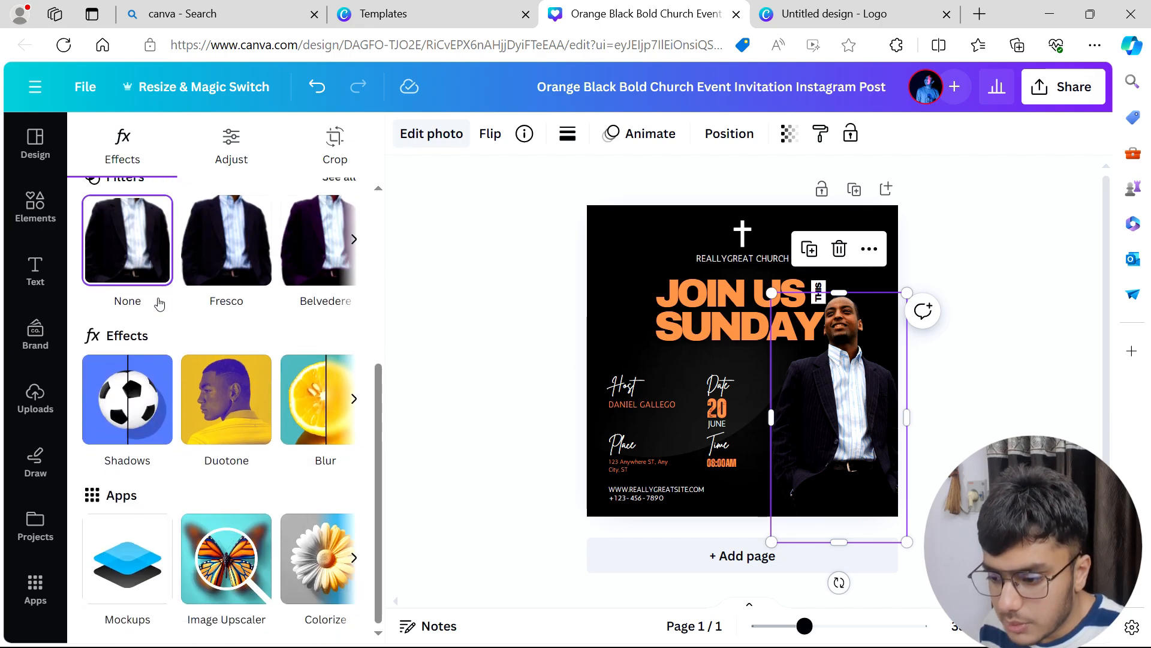
scroll(159, 304, "up", 5)
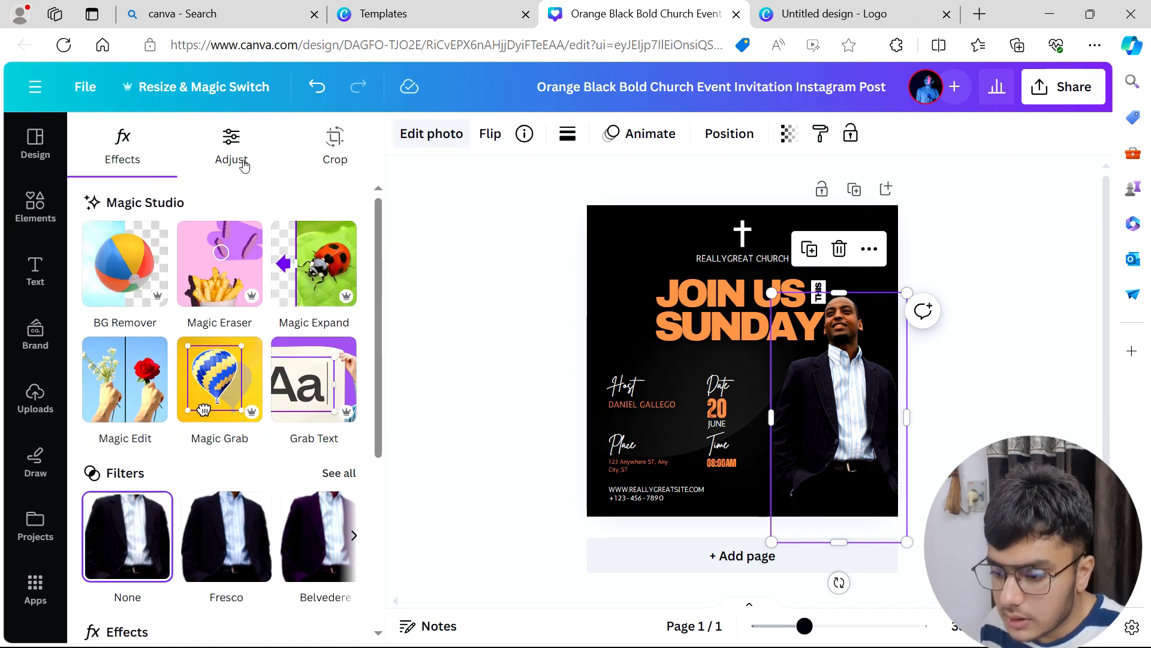
left_click(243, 165)
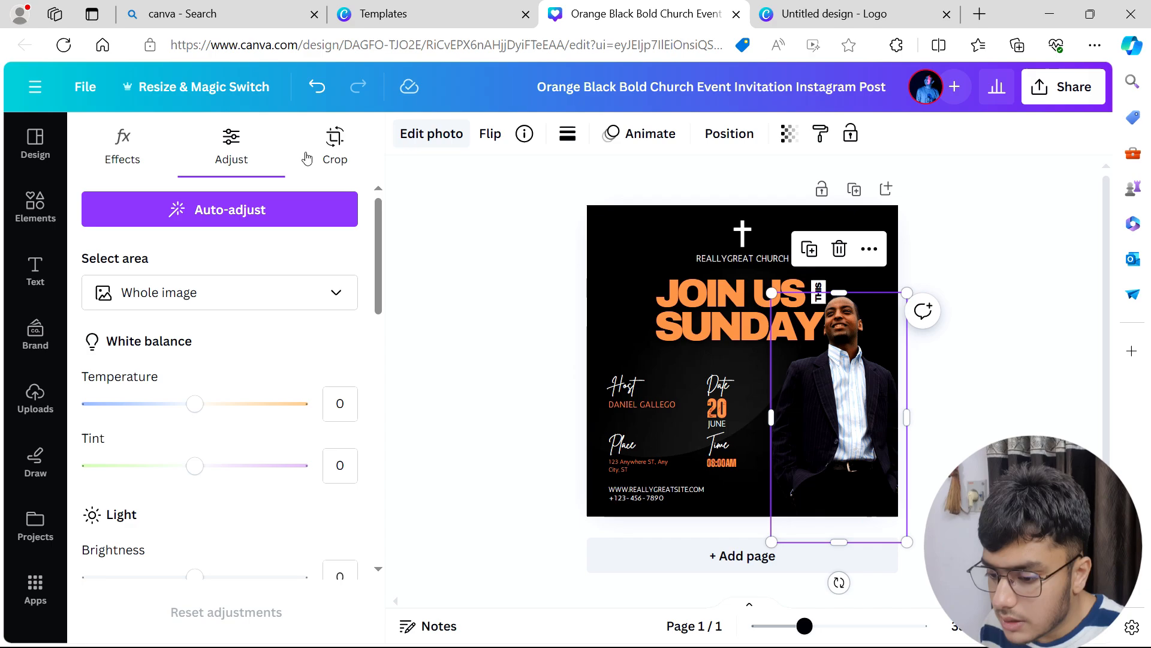
left_click_drag(201, 410, 86, 403)
scroll(243, 394, "down", 2)
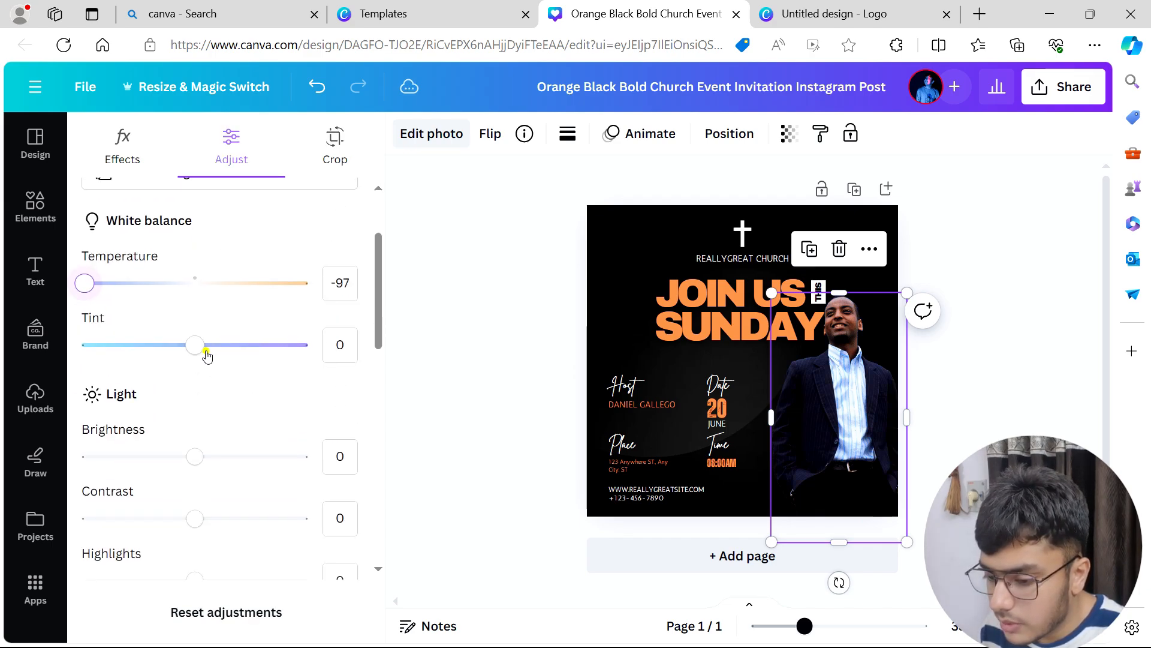
left_click_drag(207, 355, 324, 355)
scroll(239, 419, "down", 3)
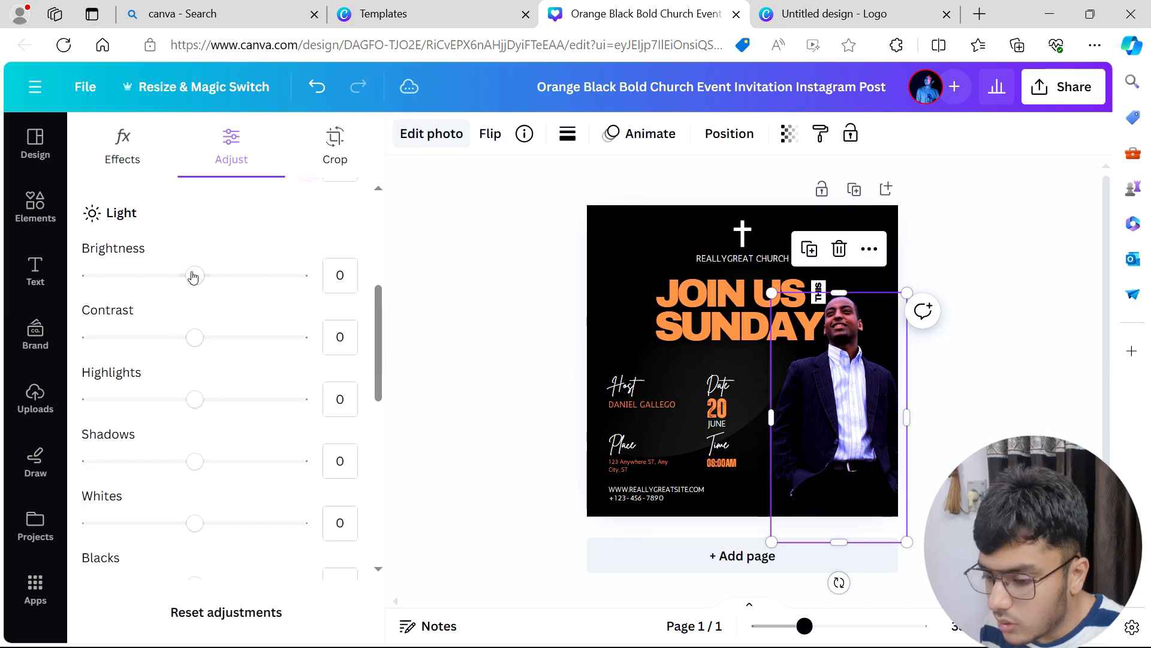
Step: Set the photo's brightness and whites to -100, contrast, highlights and shadows to 100, and vibrance to -32
left_click_drag(193, 276, 68, 281)
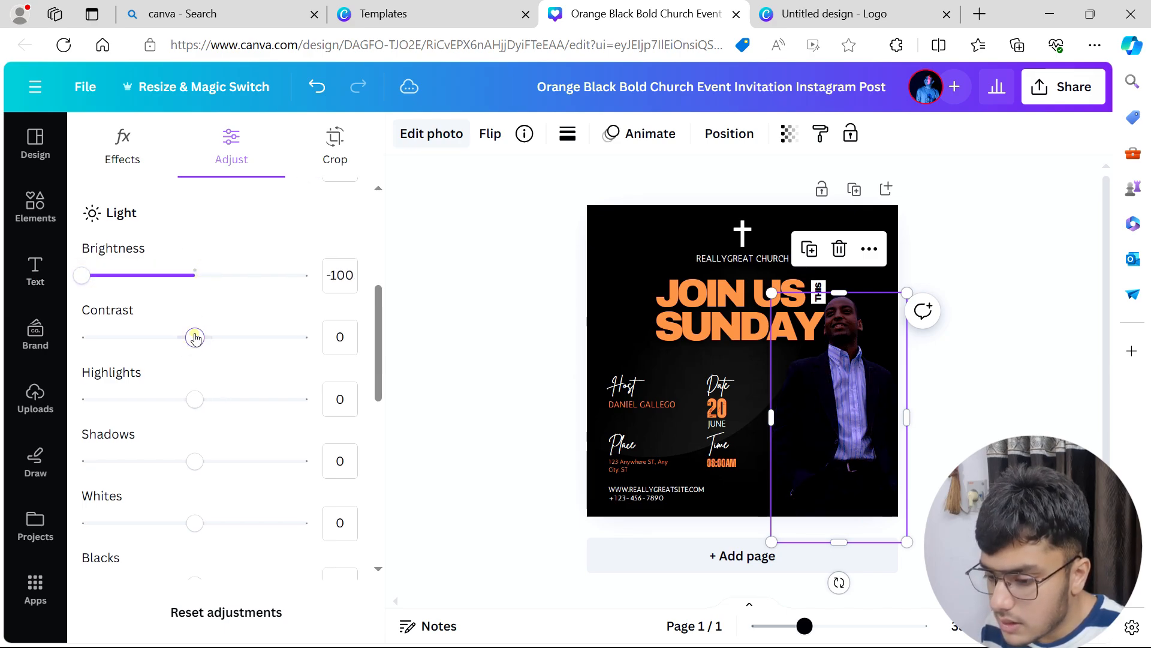
left_click_drag(193, 336, 351, 334)
left_click_drag(200, 402, 311, 398)
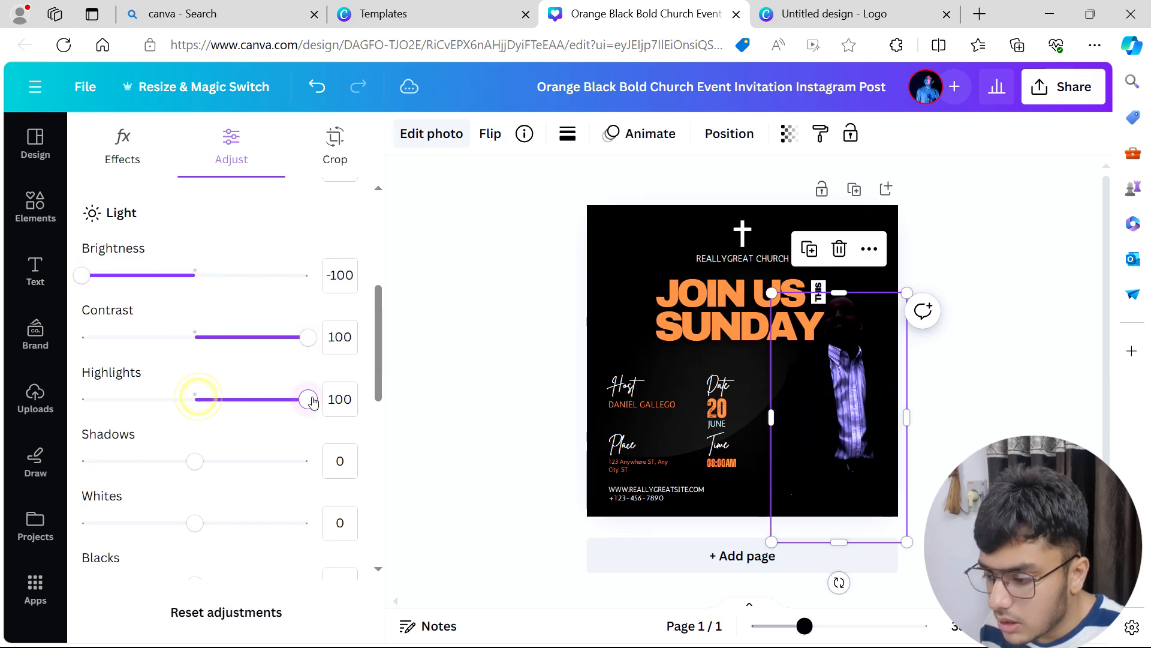
left_click_drag(192, 461, 362, 463)
left_click_drag(201, 519, 72, 522)
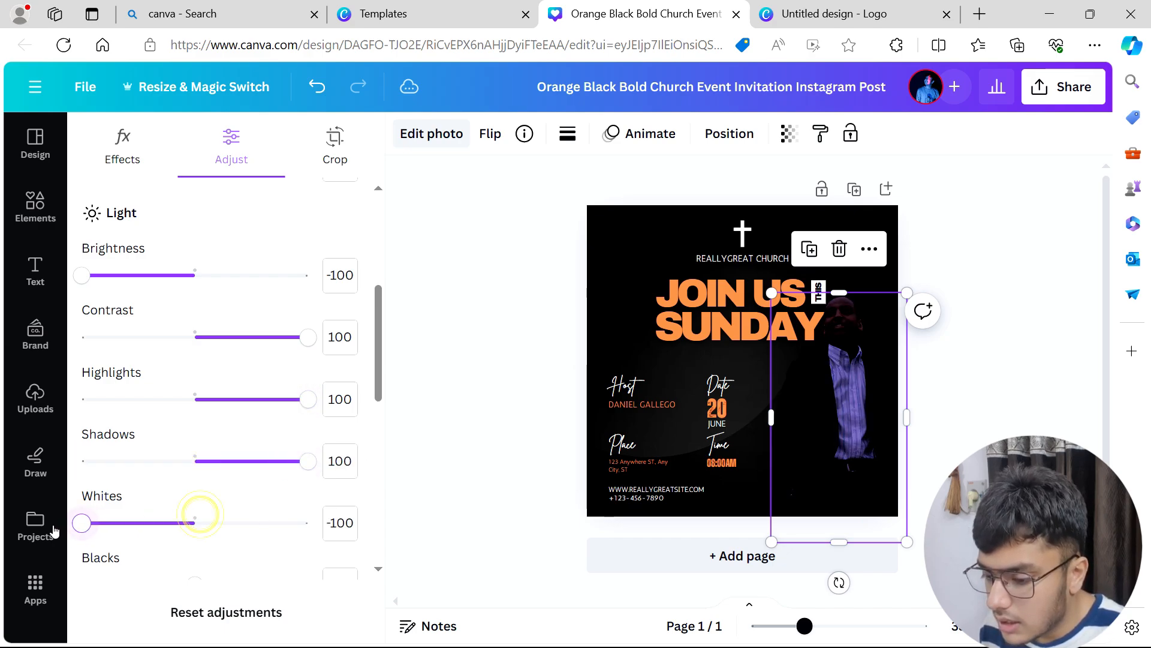
scroll(283, 455, "down", 4)
left_click_drag(230, 461, 159, 456)
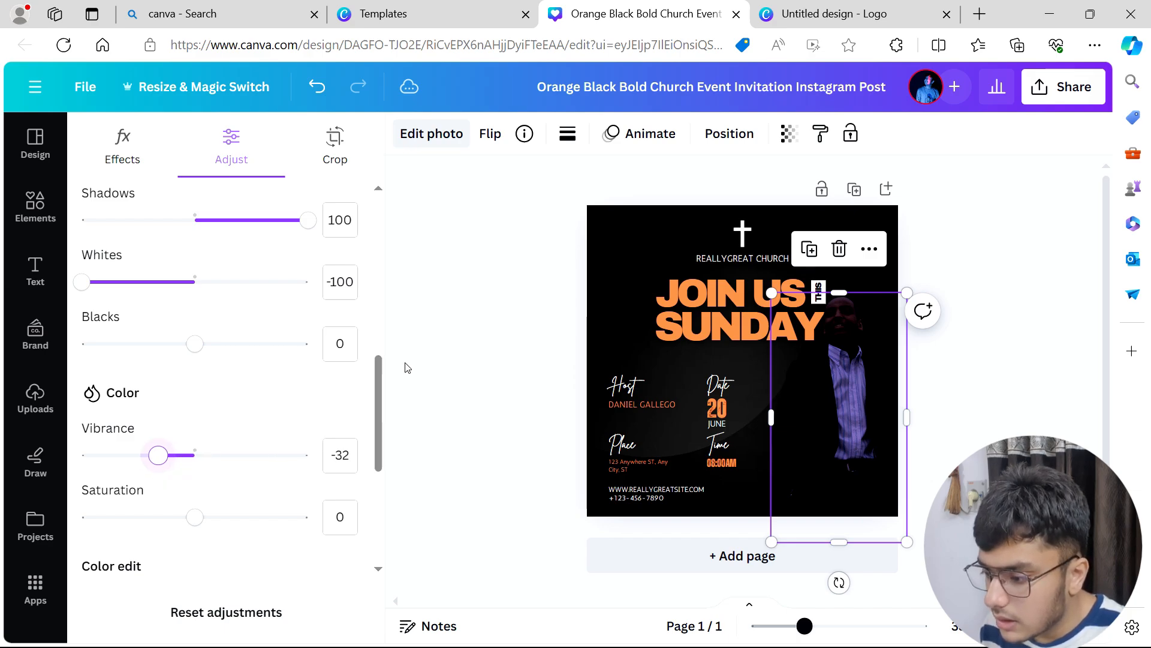
Step: Crop the photo freeform from its upper-left corner, keeping only about the lower half of the man, and apply the crop
left_click(335, 150)
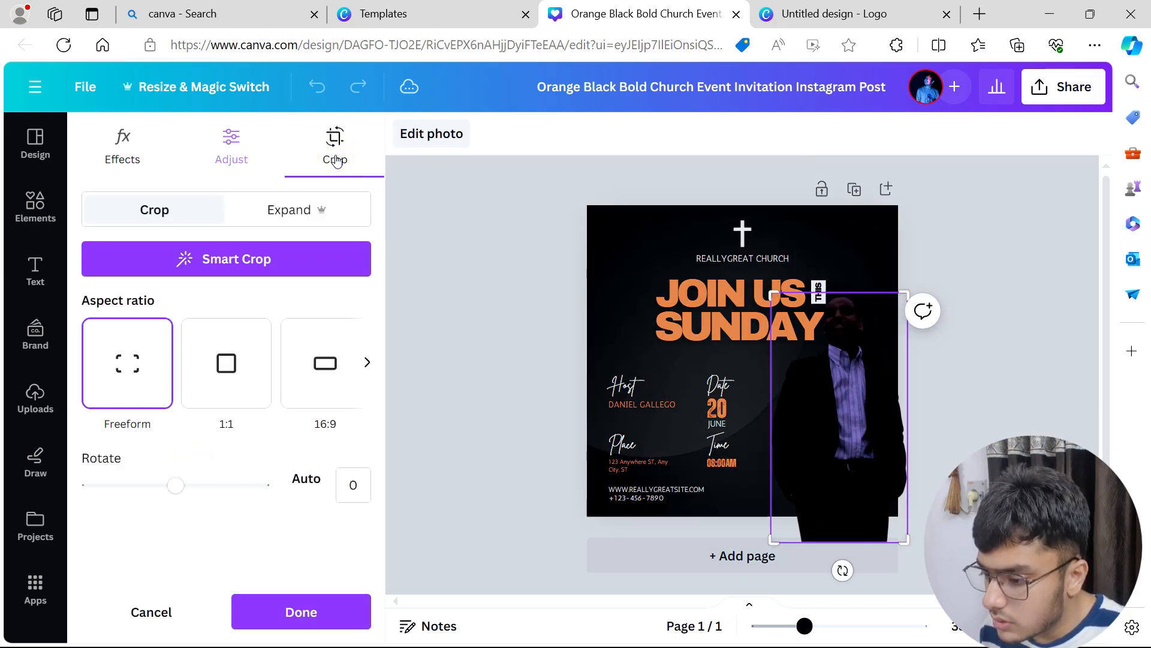
left_click_drag(768, 290, 792, 414)
left_click(989, 335)
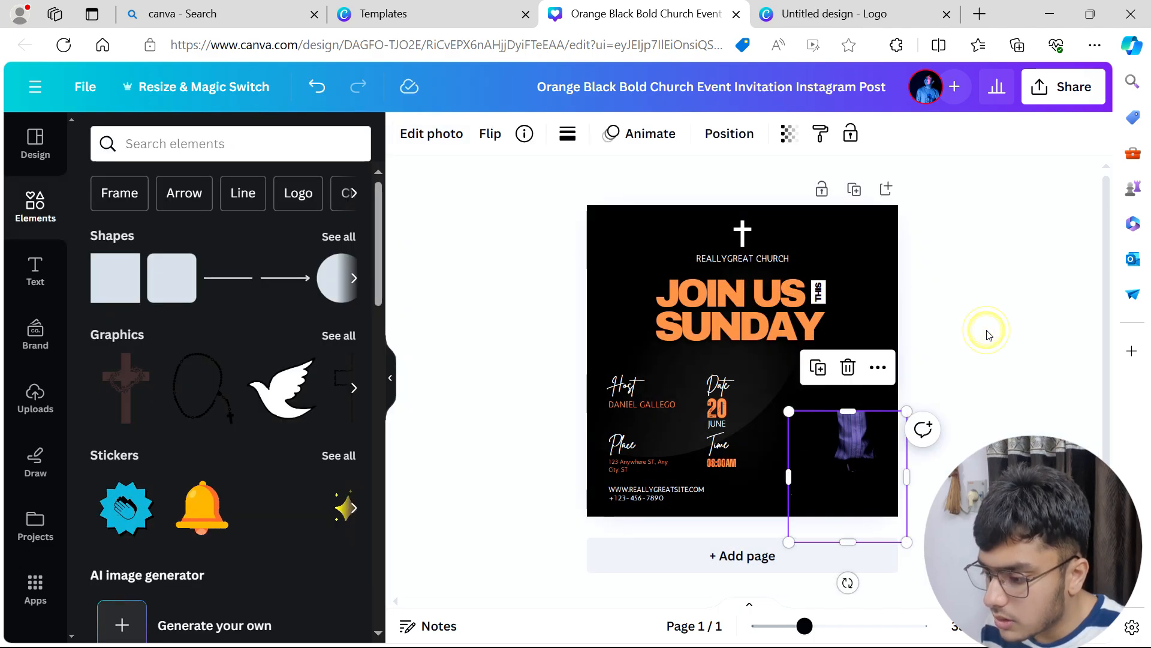
left_click(986, 332)
Step: Try flipping the cropped photo horizontally and vertically, reversing each flip
left_click(858, 436)
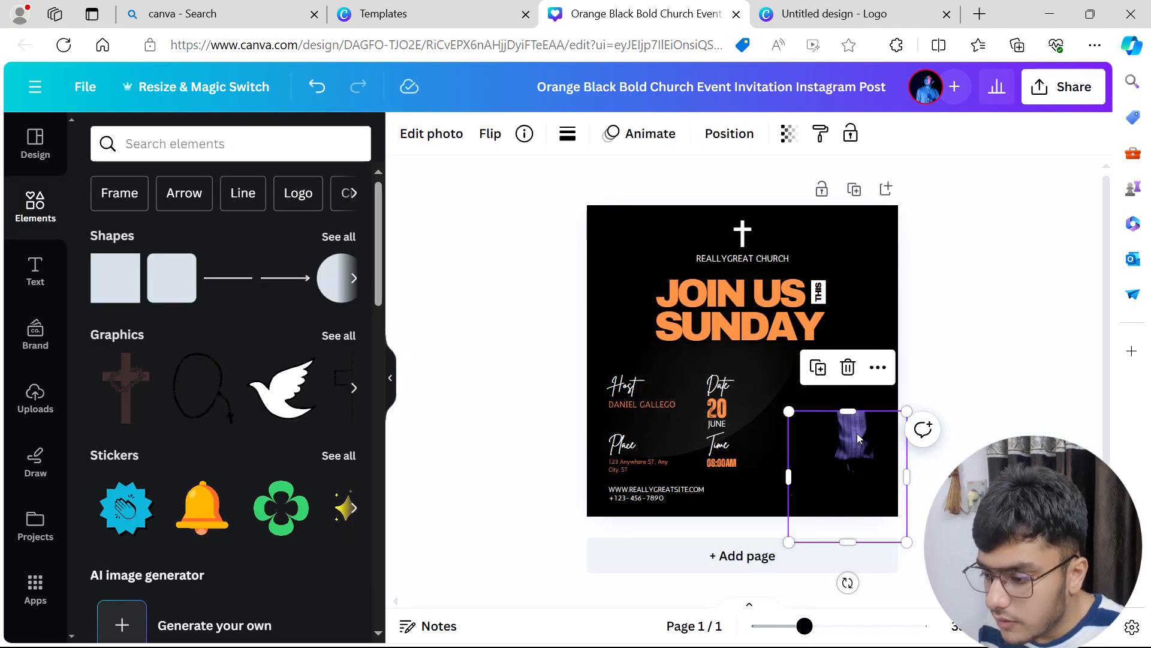
left_click(494, 137)
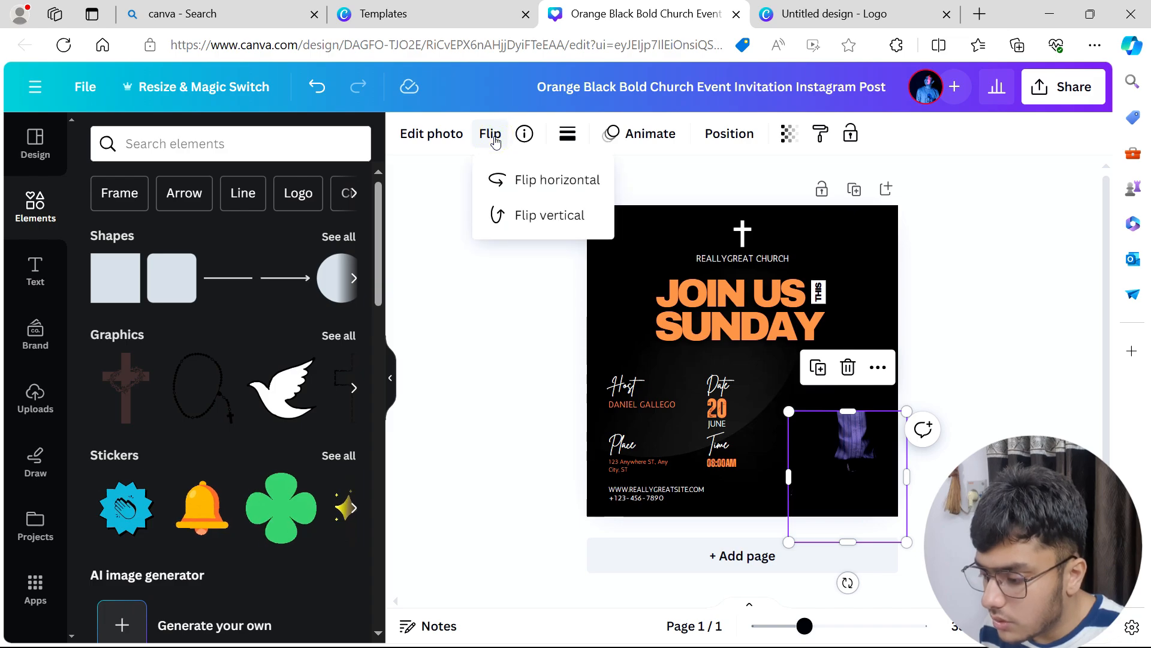
left_click(507, 182)
left_click(508, 183)
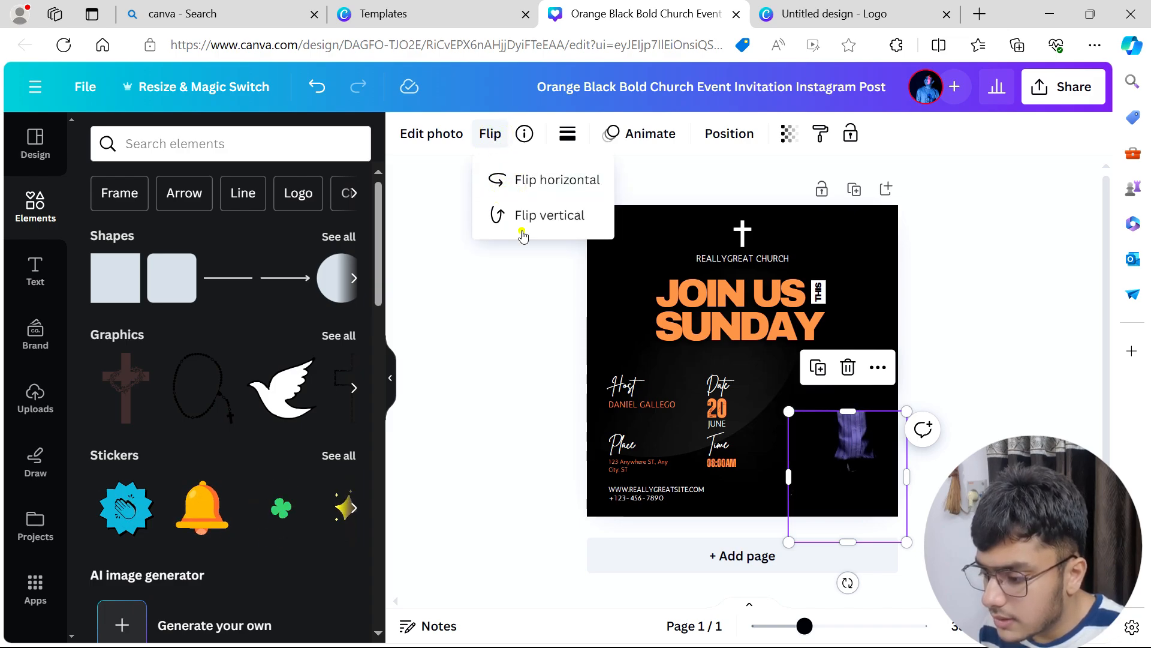
left_click(522, 231)
left_click(522, 231)
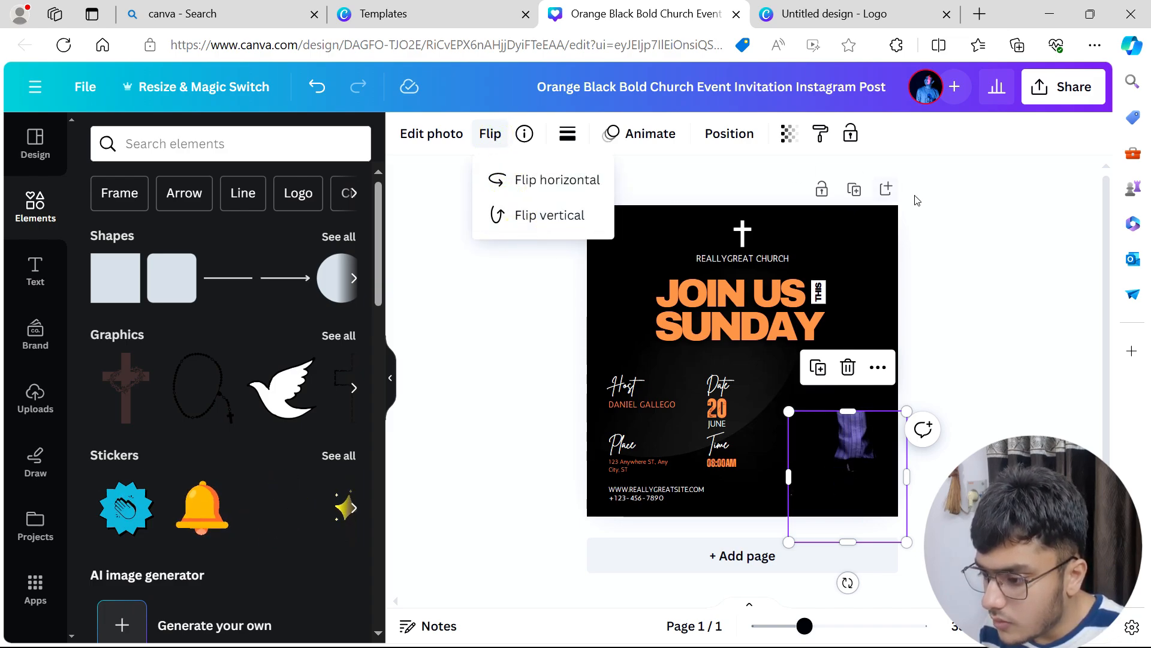
left_click(976, 232)
Step: Try a heavy border weight on the cropped photo, and reset the border to none
left_click(567, 133)
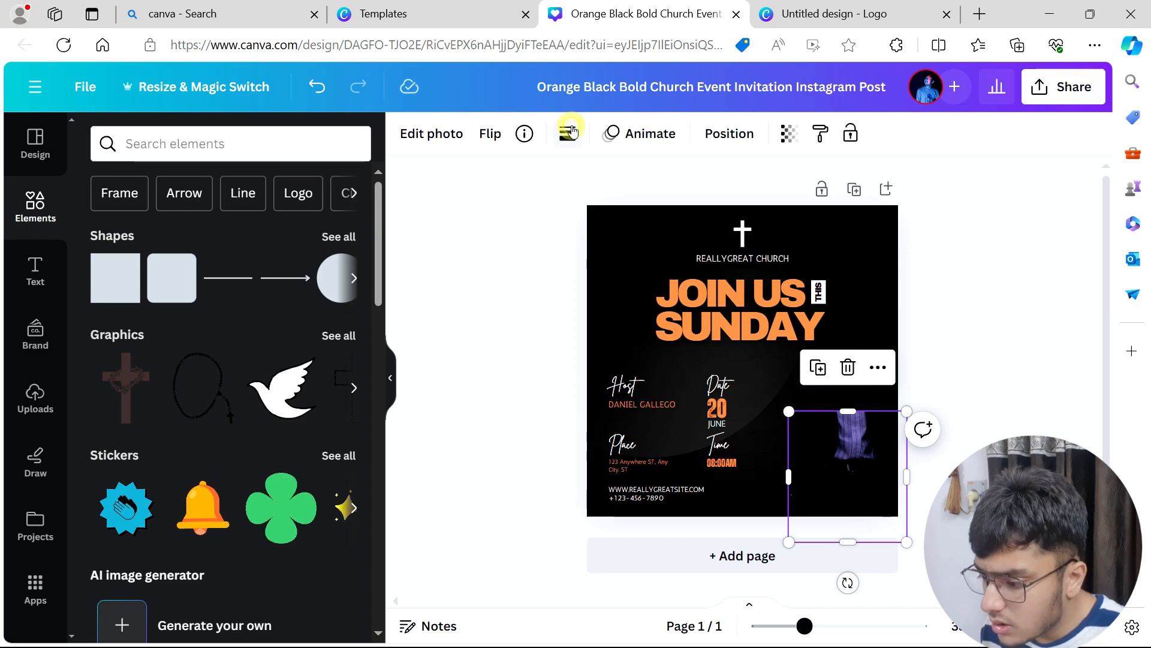
left_click_drag(580, 247, 817, 274)
left_click(592, 186)
left_click(483, 254)
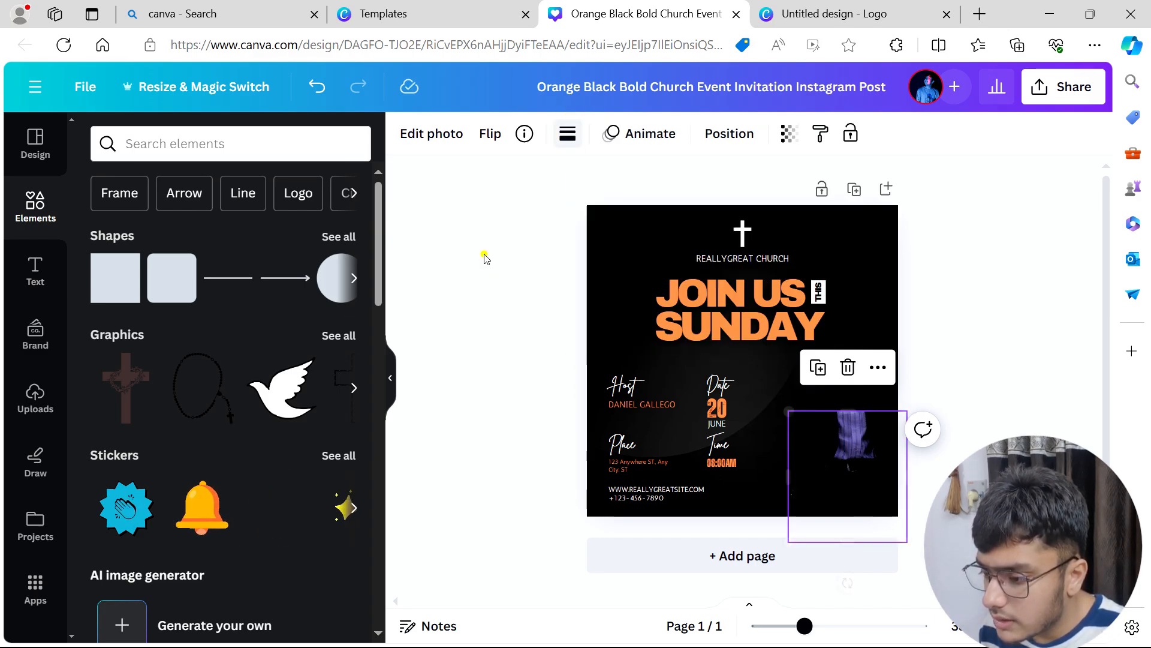
Step: Look at the photo's border and corner rounding settings and its available photo animations
left_click(568, 135)
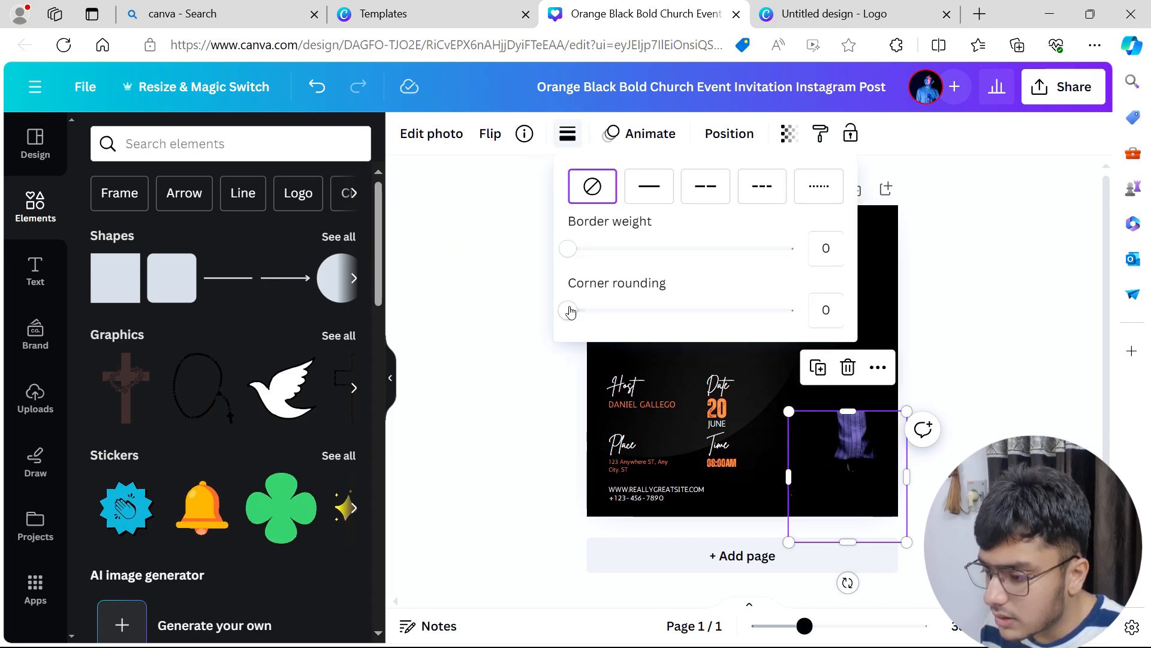
left_click(981, 289)
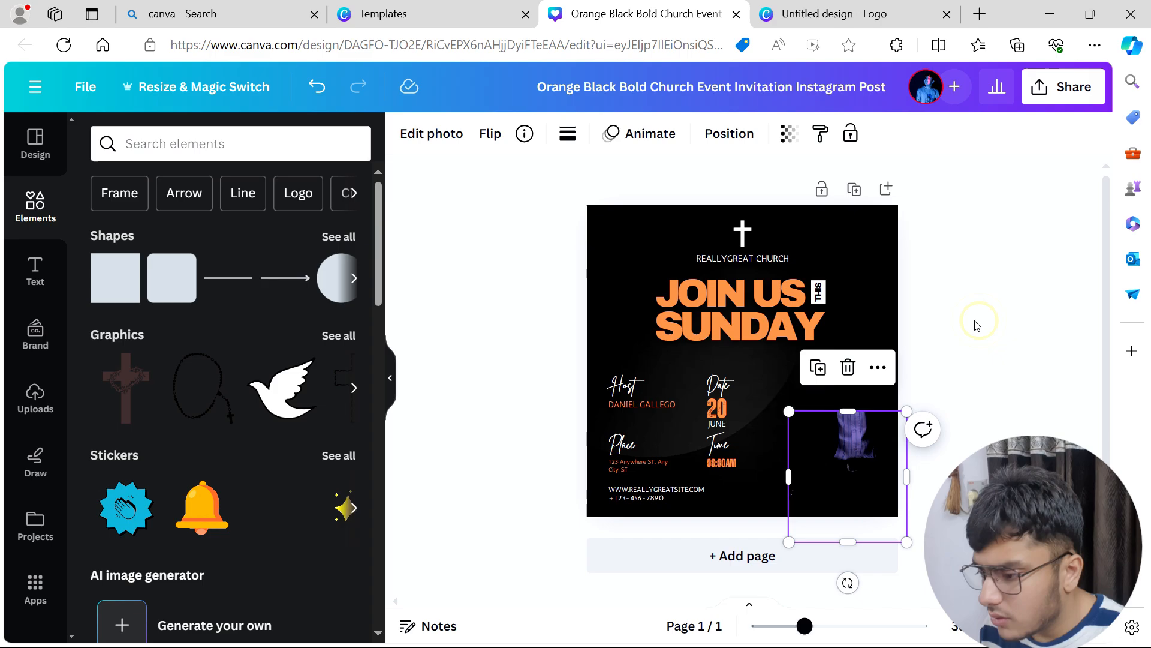
left_click(657, 141)
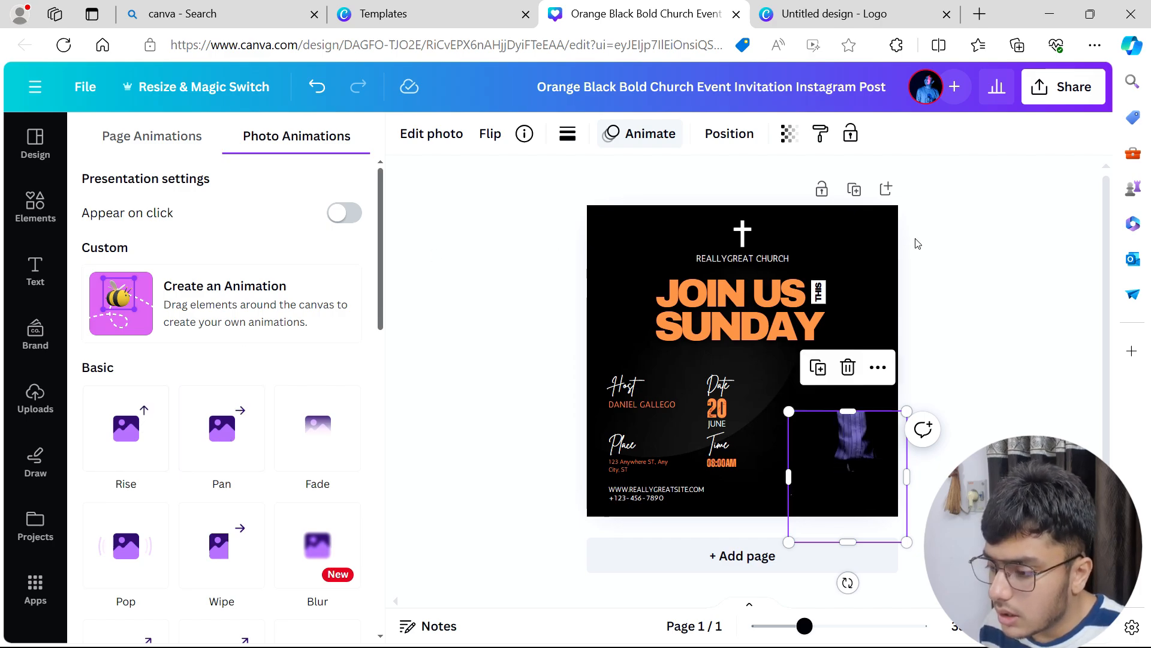
Step: Try aligning the photo to the page's center and middle, and align it to the bottom and right edges instead
left_click(725, 142)
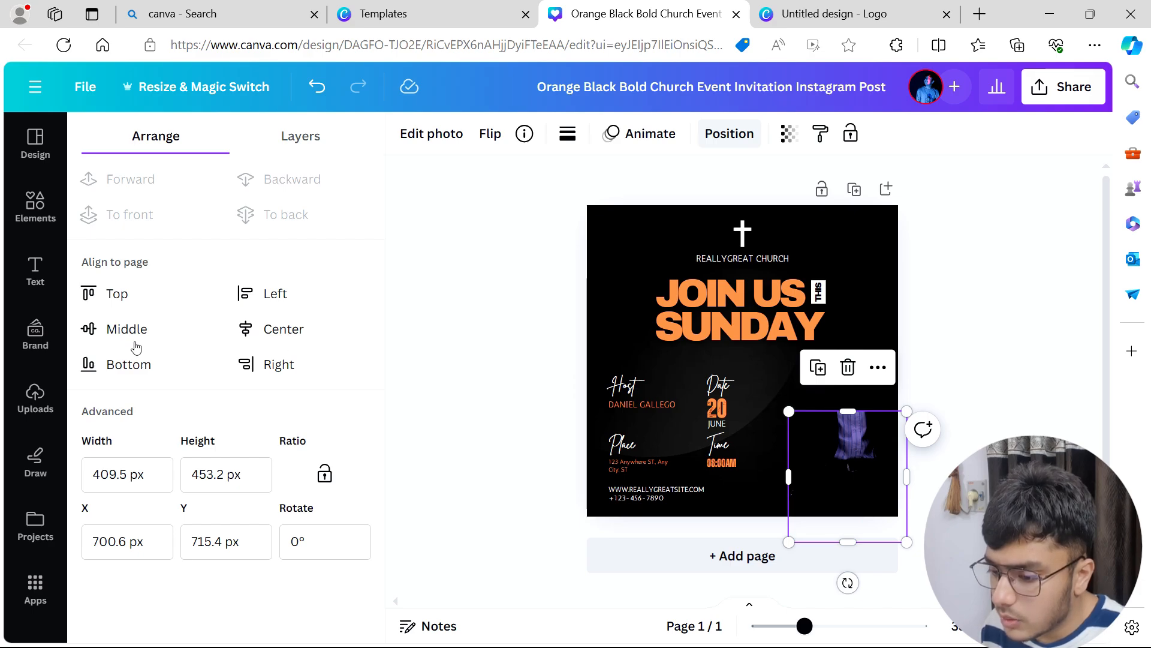
left_click(294, 339)
left_click(151, 322)
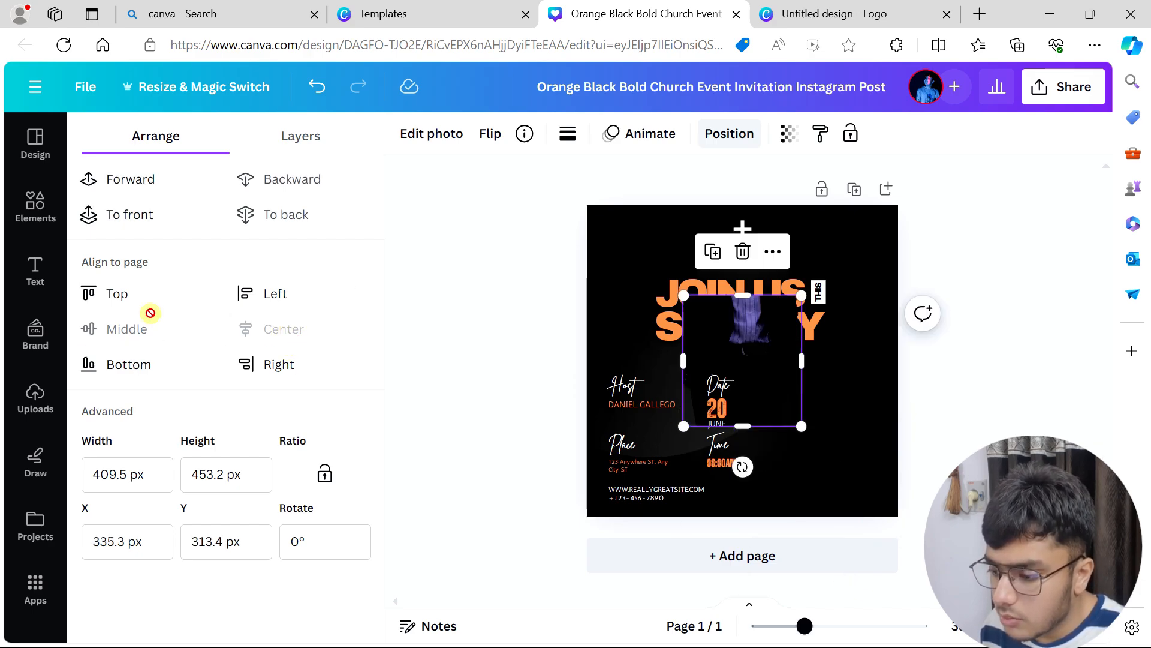
left_click(142, 366)
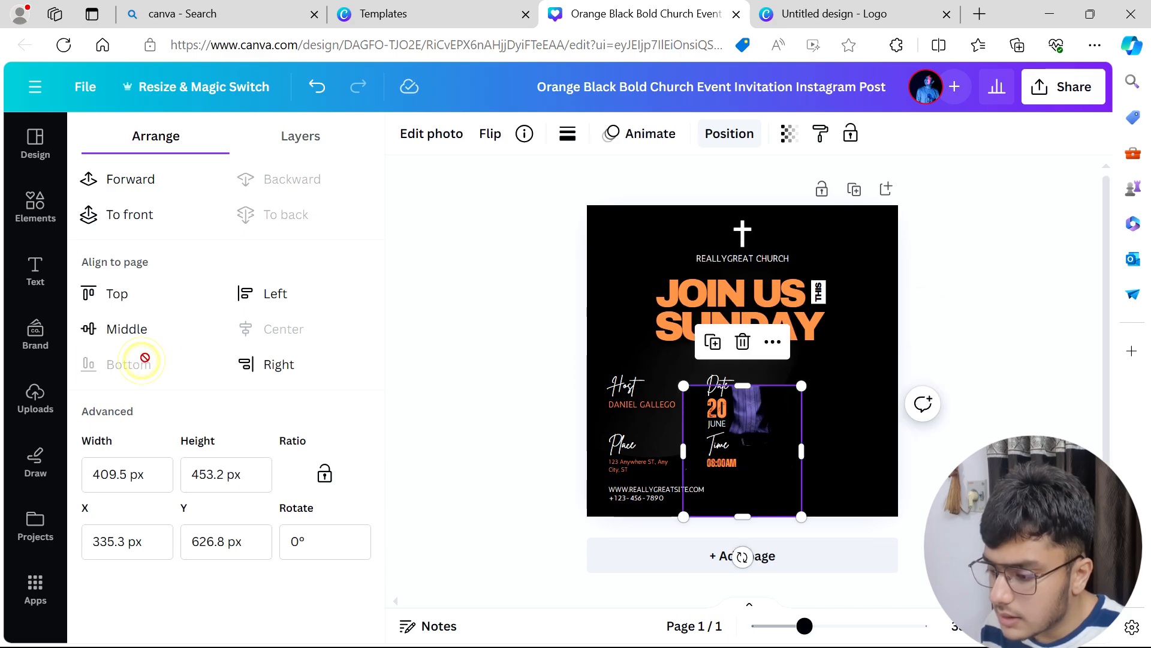
left_click(294, 367)
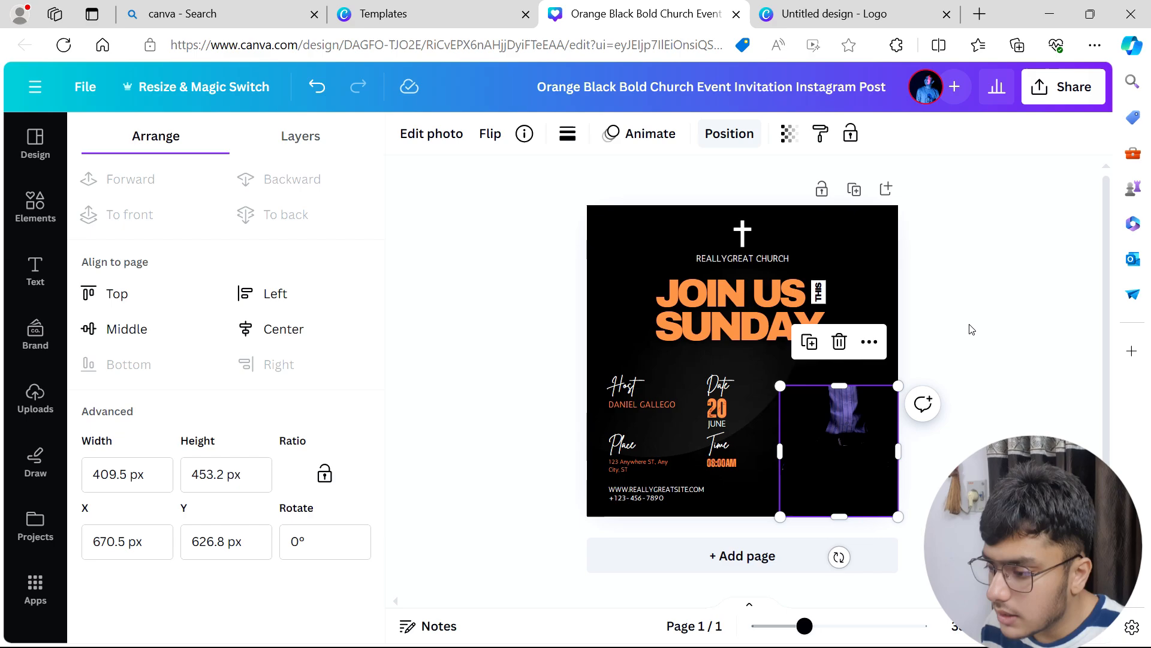
key("Escape")
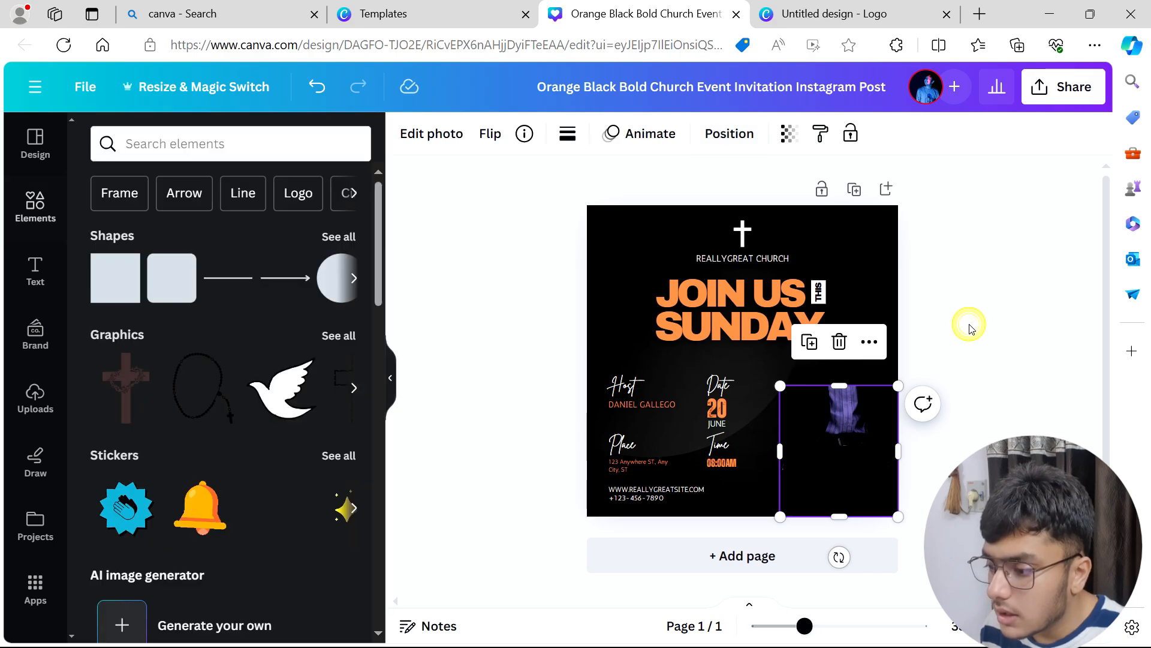
Step: Try the photo's transparency setting, leaving it at 100
left_click(789, 135)
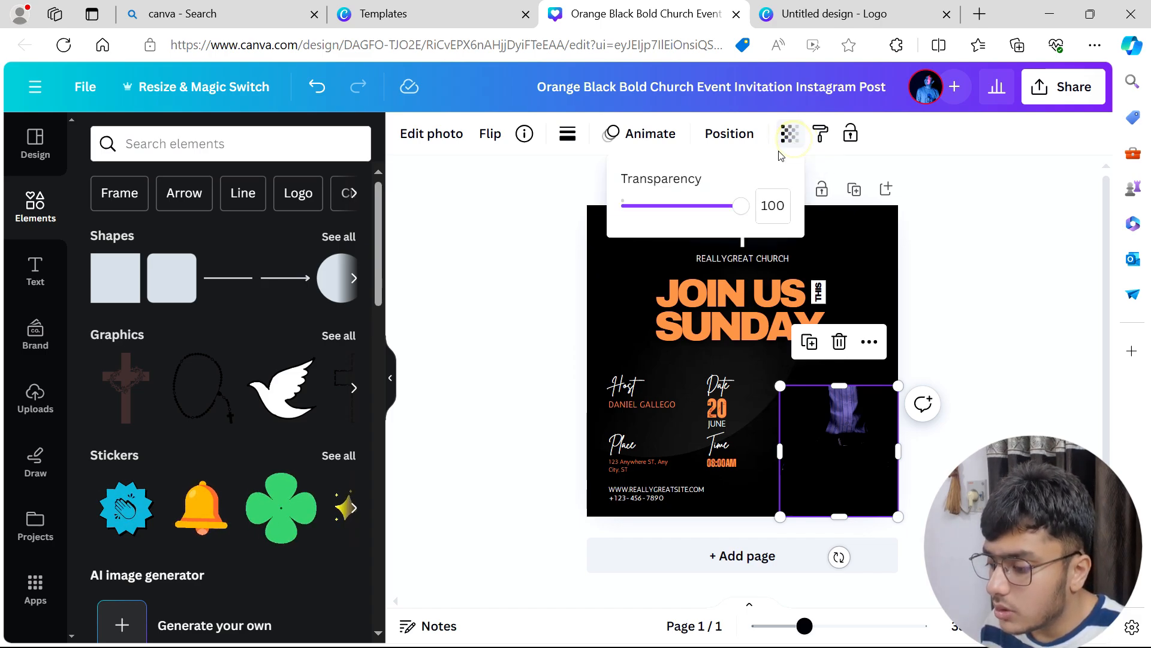
left_click_drag(733, 211, 790, 223)
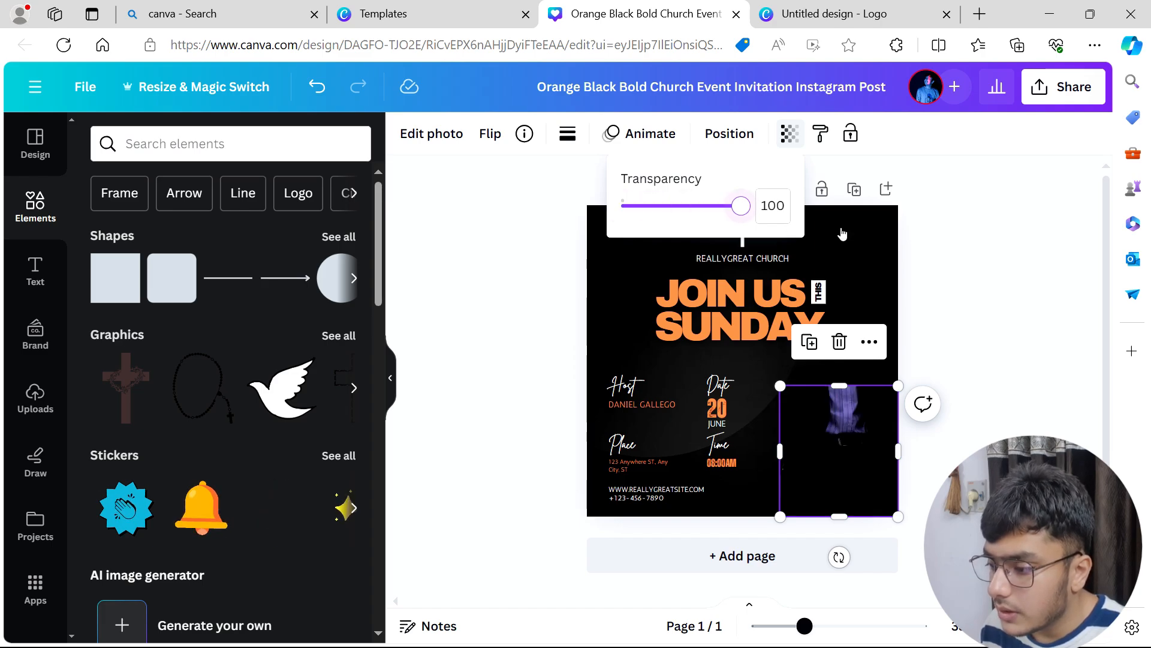
key("Escape")
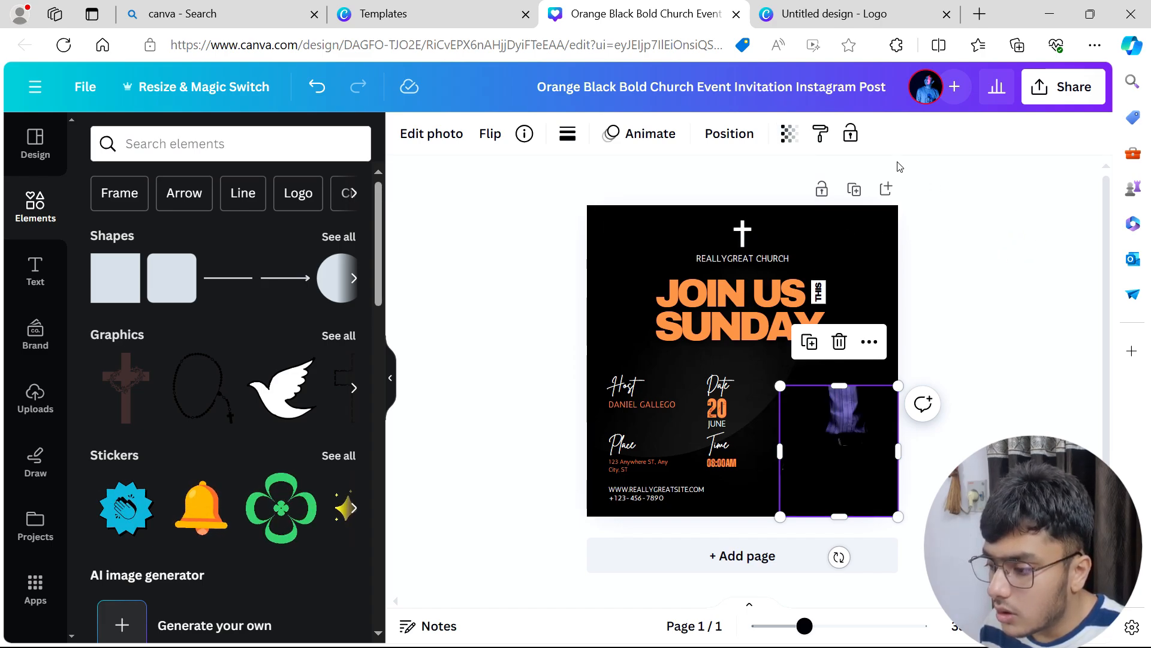
Step: Lock the photo and try to move it on the page, and unlock it again
left_click(850, 136)
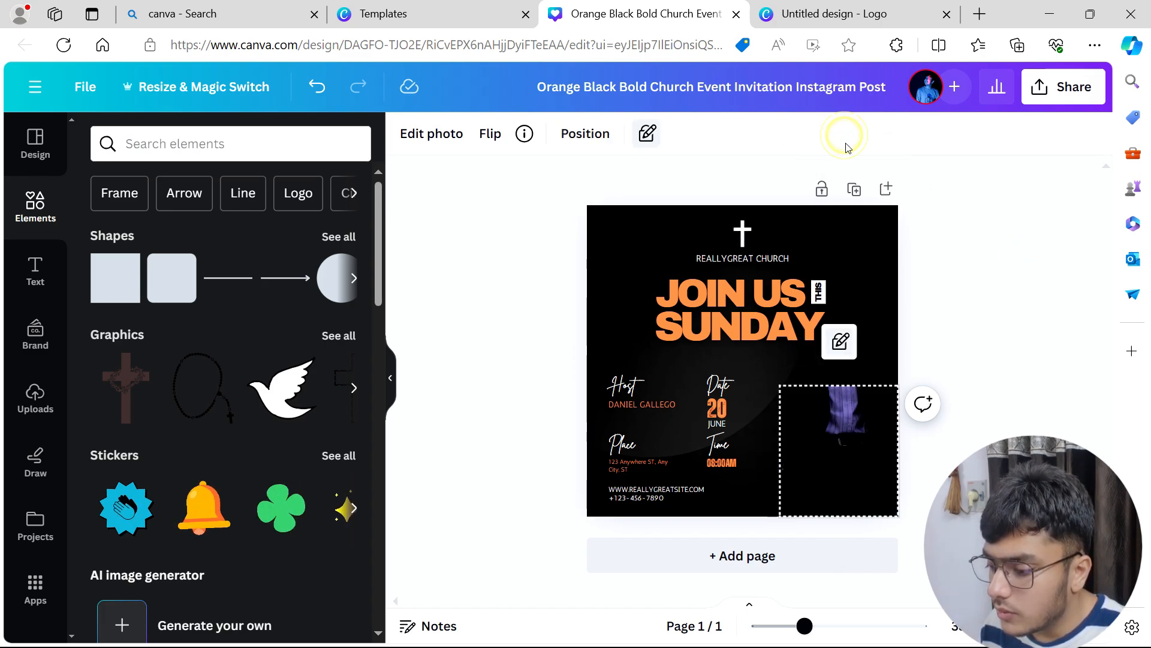
left_click(1017, 276)
left_click_drag(886, 454, 706, 301)
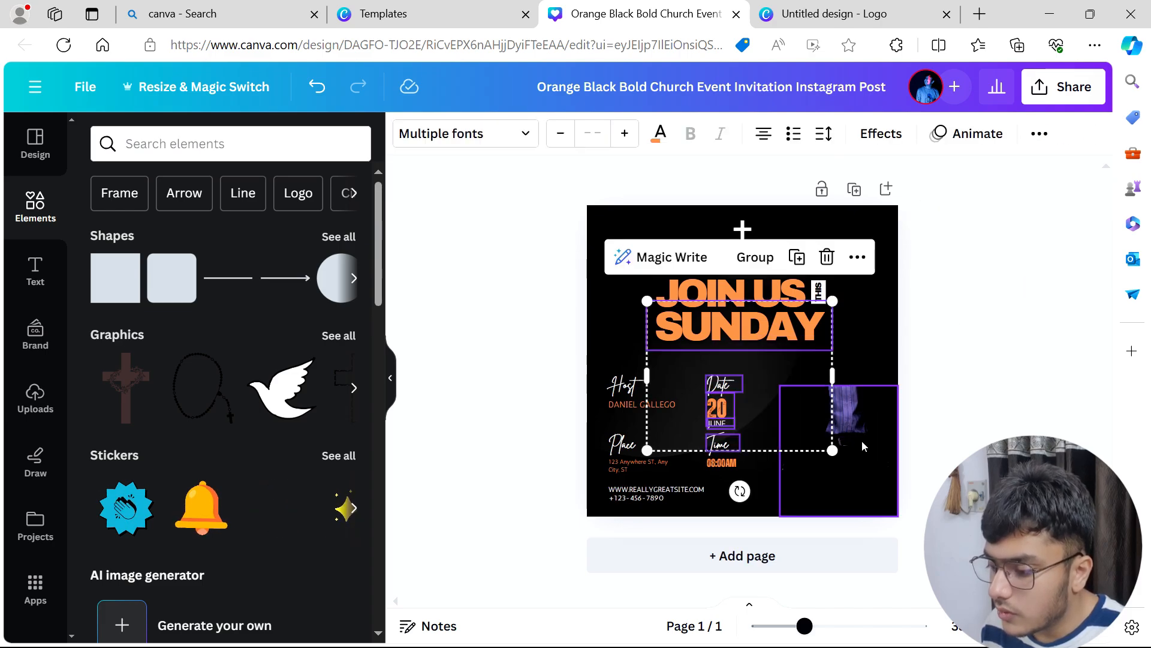
left_click(993, 396)
left_click(846, 427)
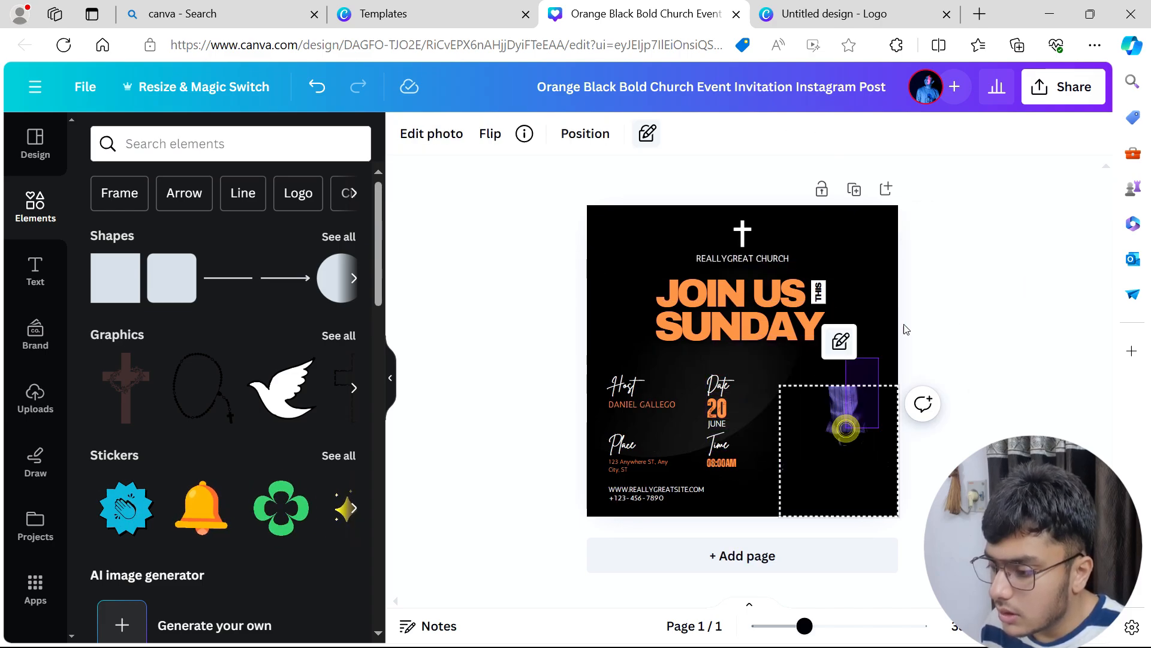
left_click(903, 325)
left_click(883, 418)
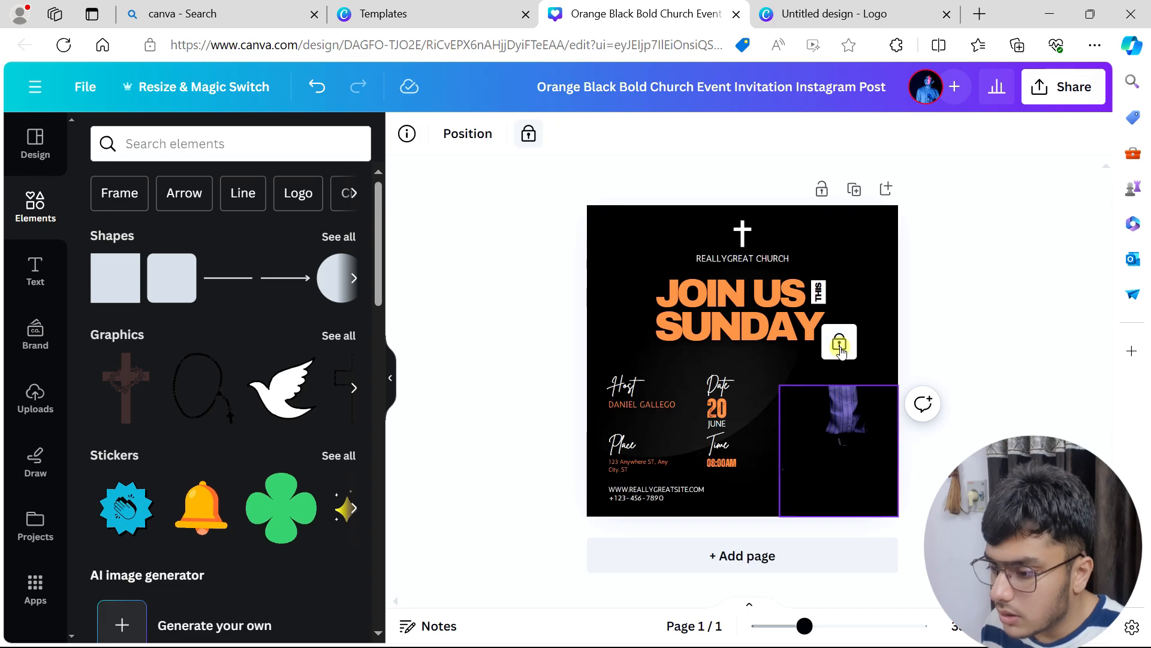
left_click(528, 133)
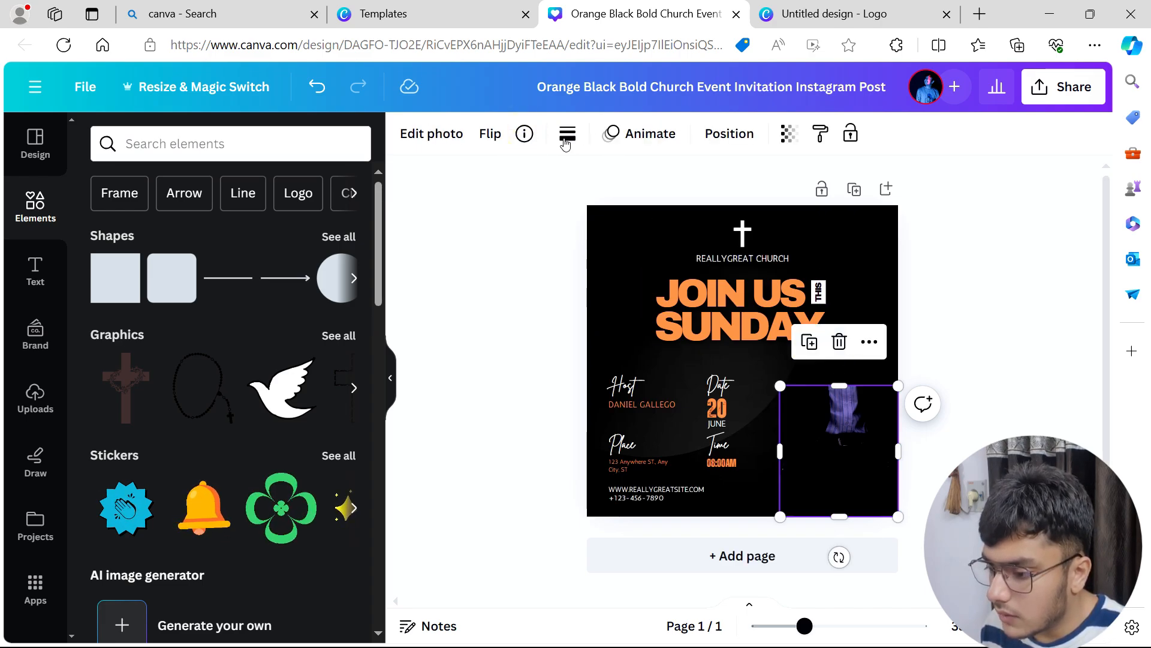
Step: Look at the photo's information, including its description, keywords and licence type
left_click(525, 133)
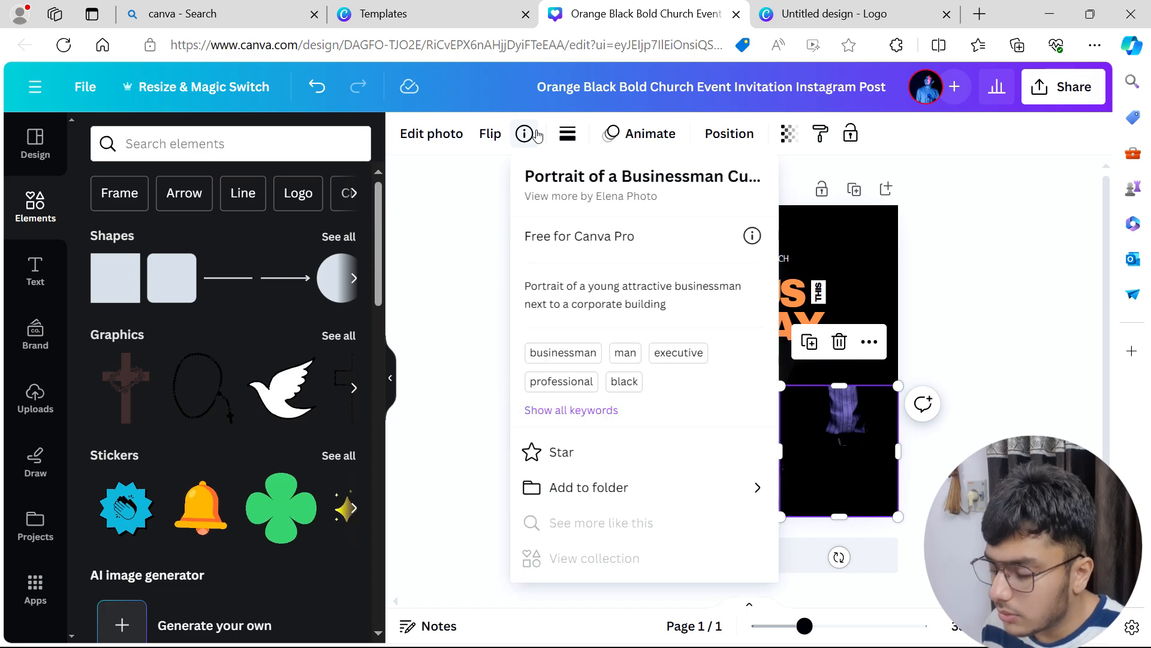
left_click(468, 264)
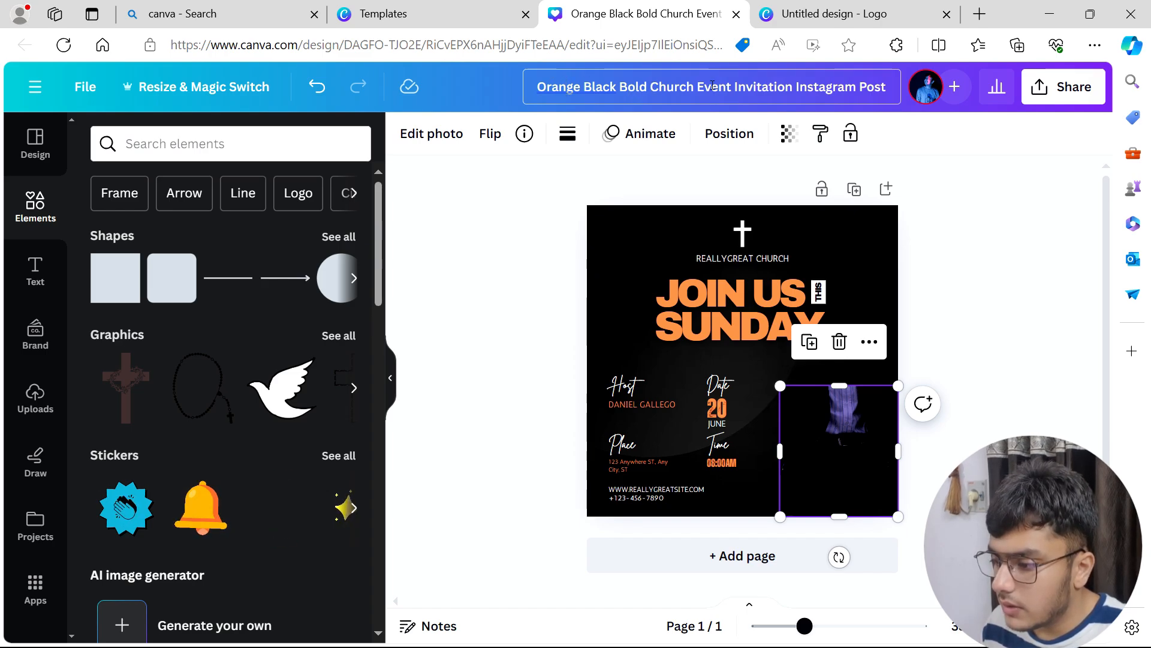
Step: Rename the design to "Business Event Invitation Instagram Post"
left_click_drag(697, 89, 530, 91)
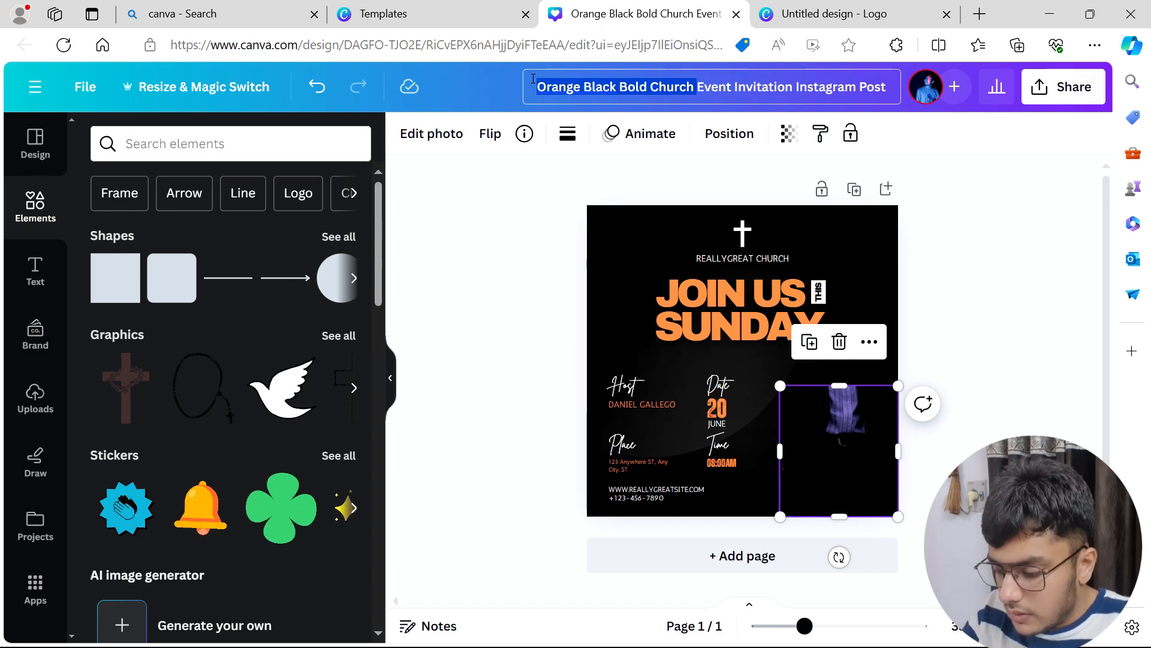
type("Busi")
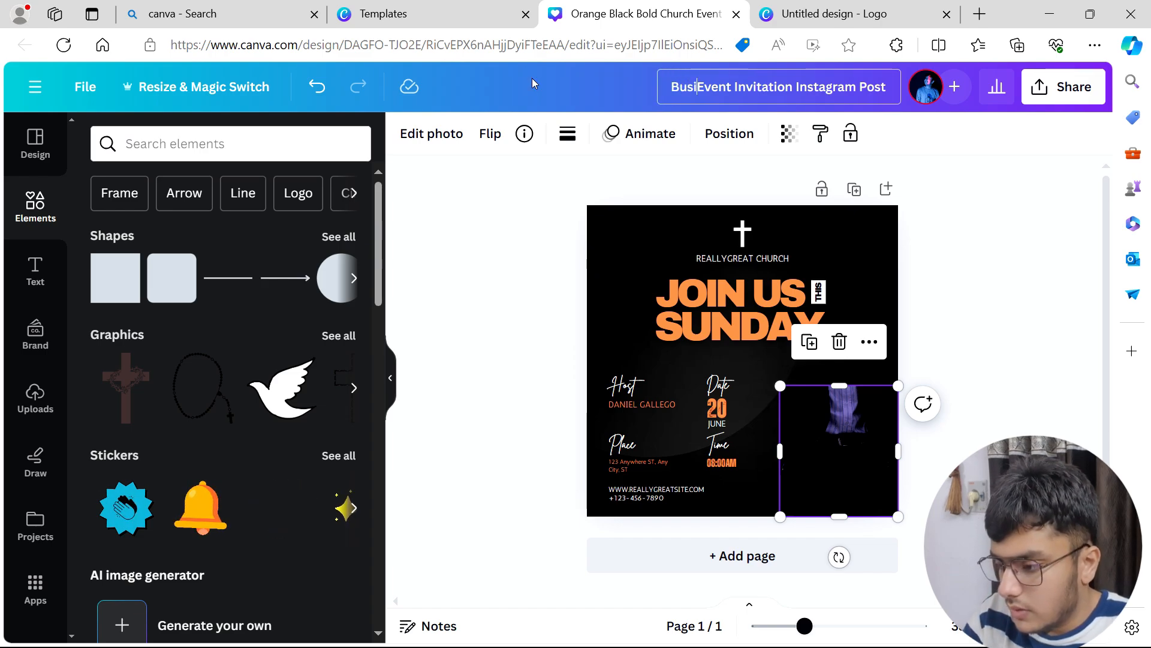
type("ness")
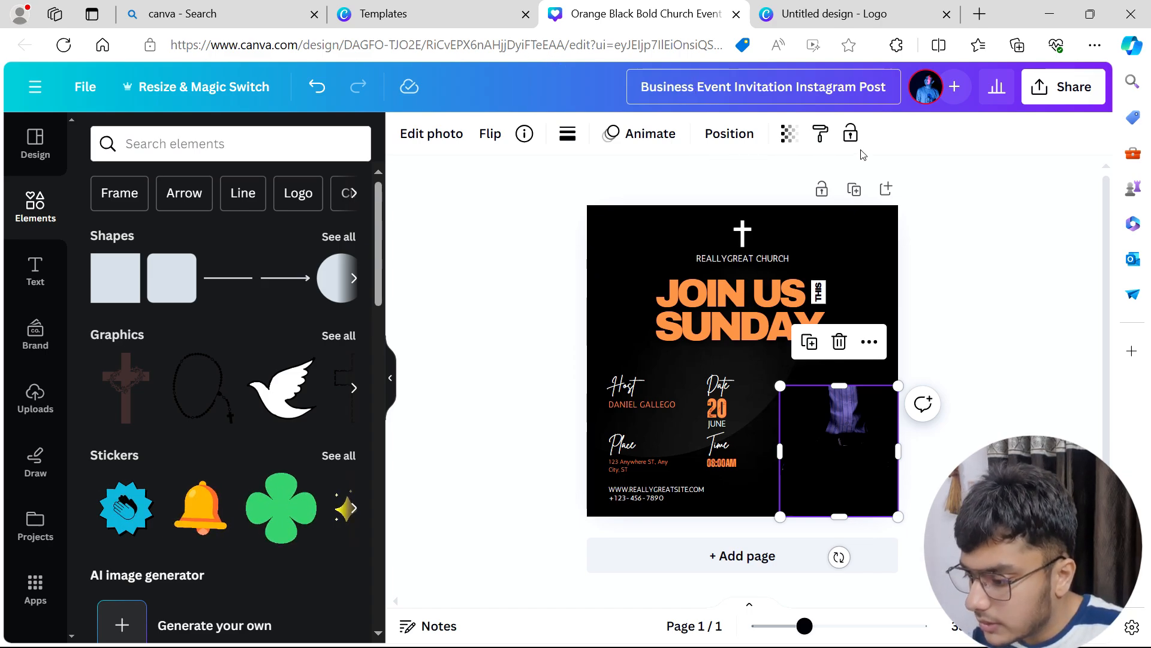
left_click(965, 201)
left_click(964, 202)
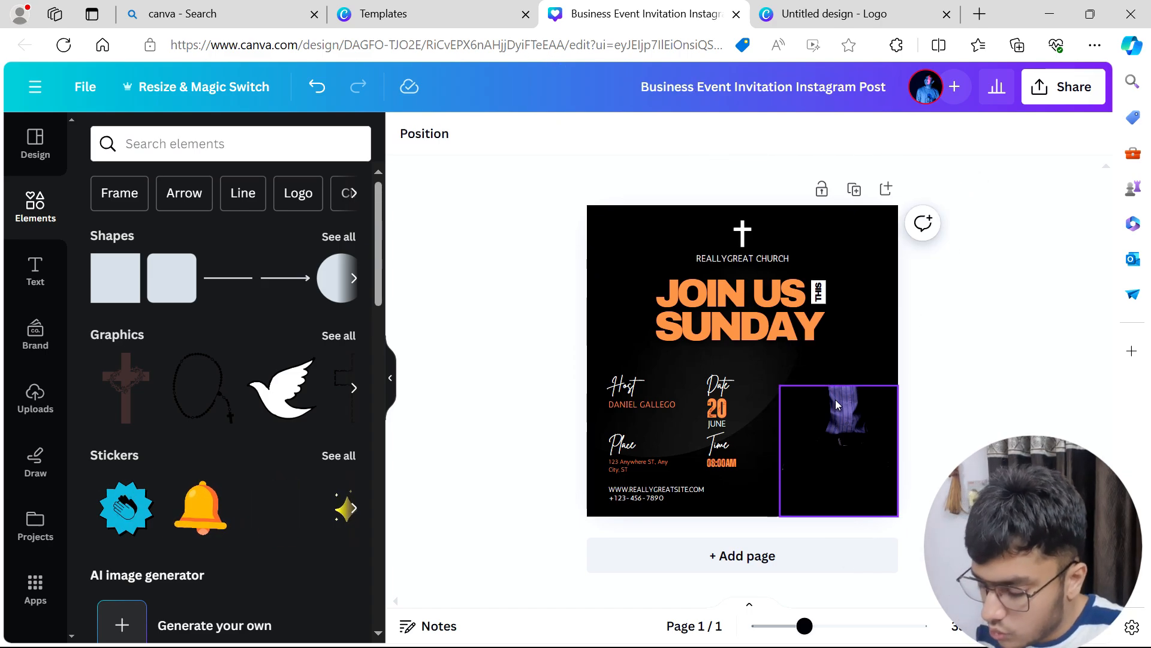
Step: Delete the dark photo from the page's lower right corner and search the elements for "man in a suit"
left_click(838, 403)
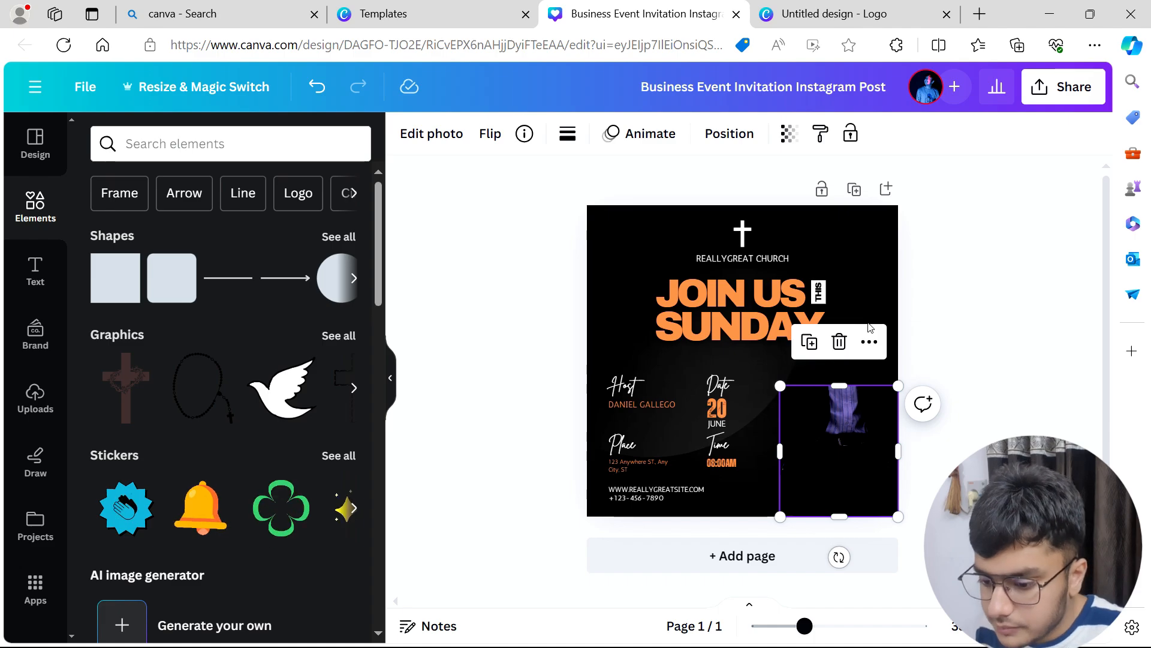
key("Delete")
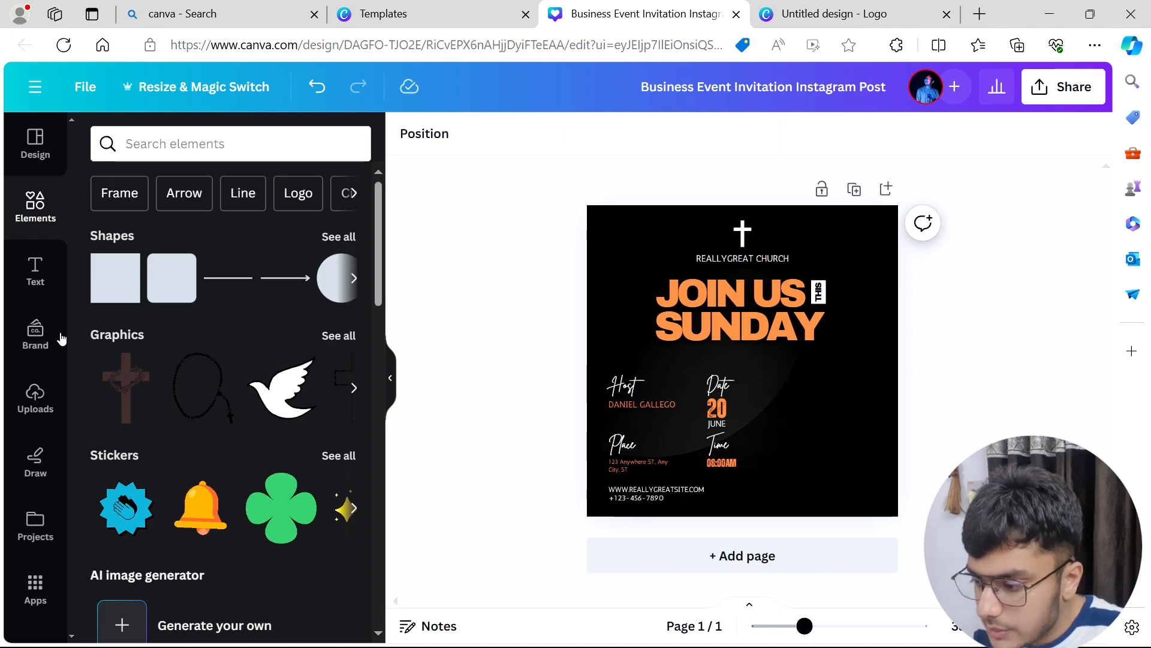
left_click(236, 151)
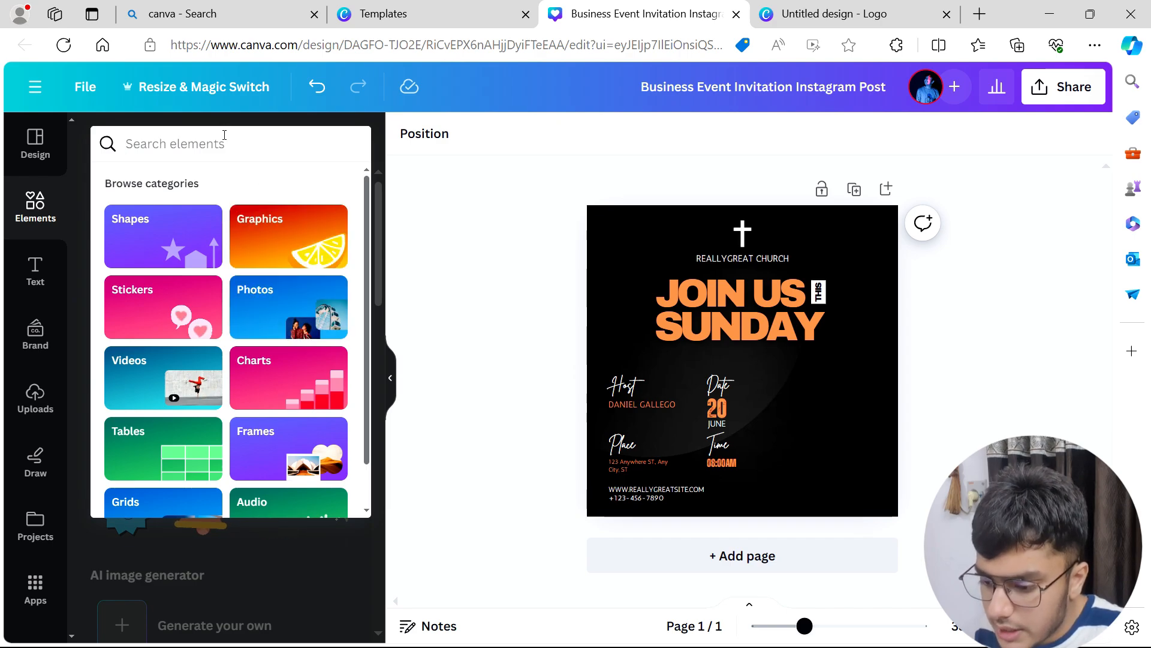
scroll(208, 324, "down", 1)
scroll(215, 319, "up", 1)
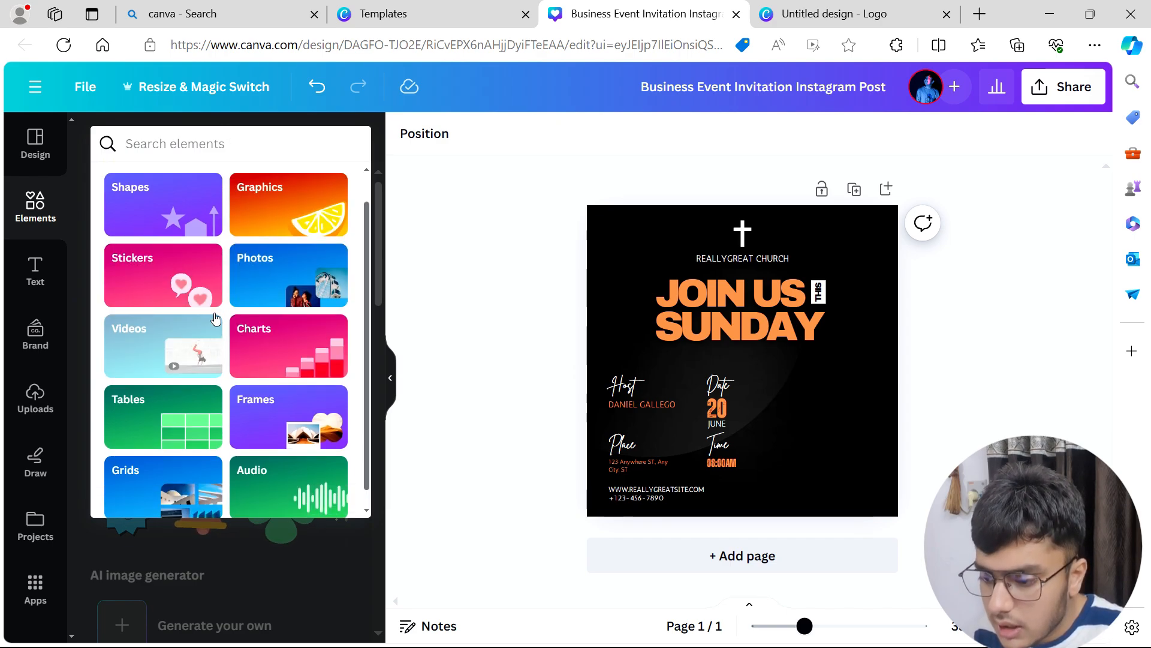
left_click(319, 148)
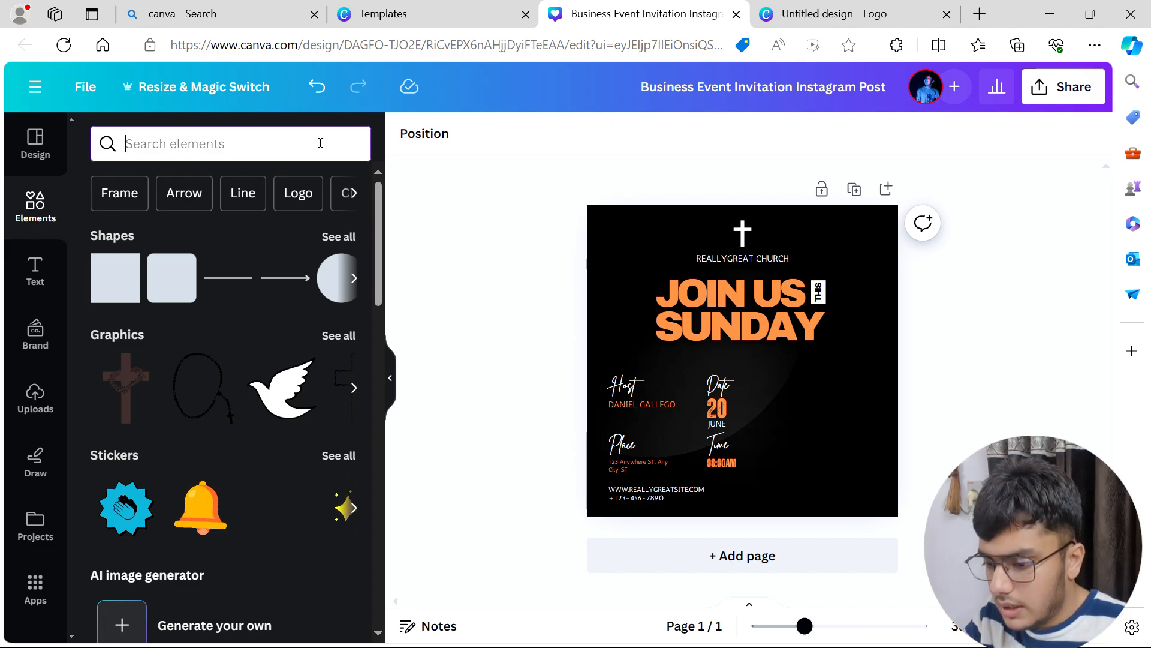
type("man")
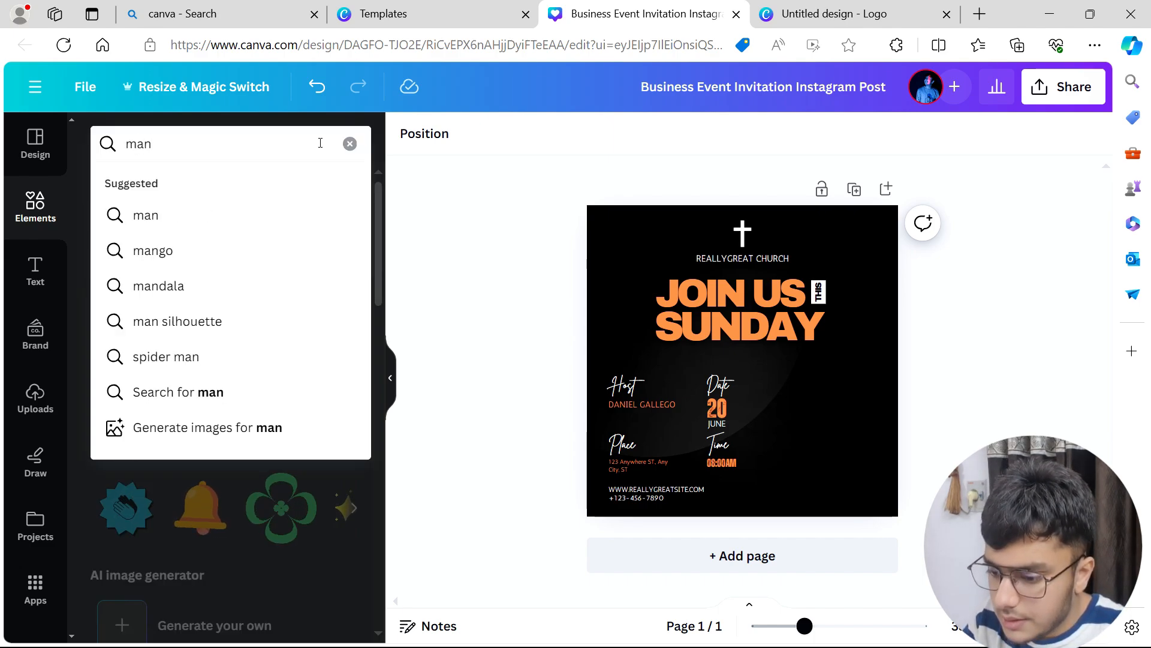
type(" in a")
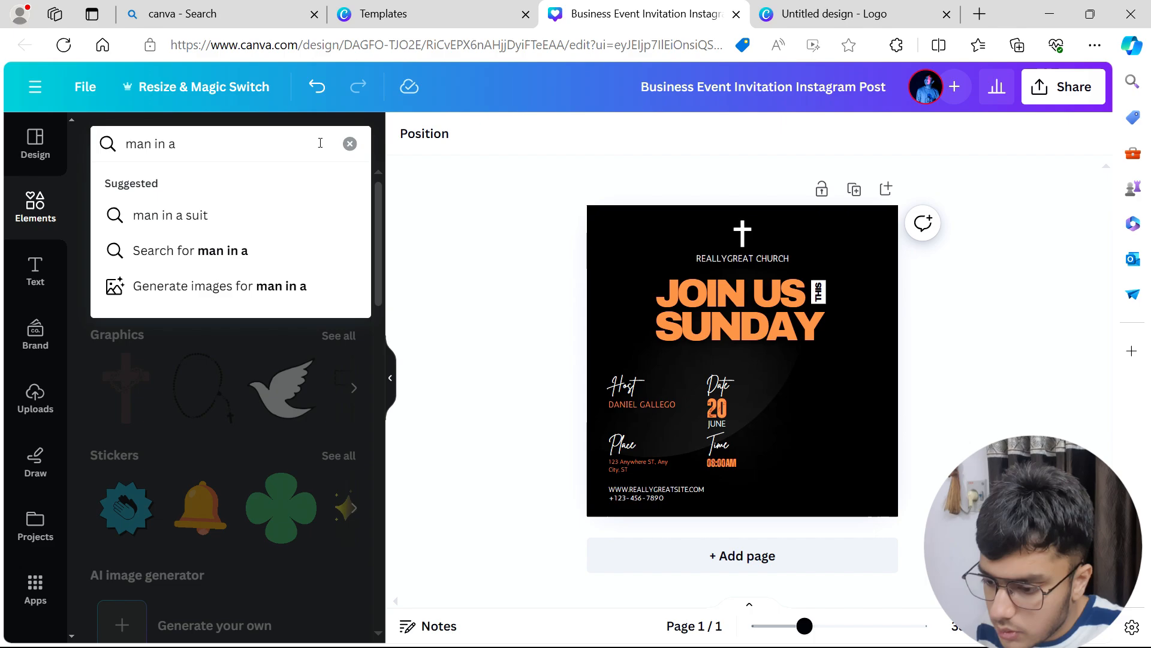
left_click(302, 219)
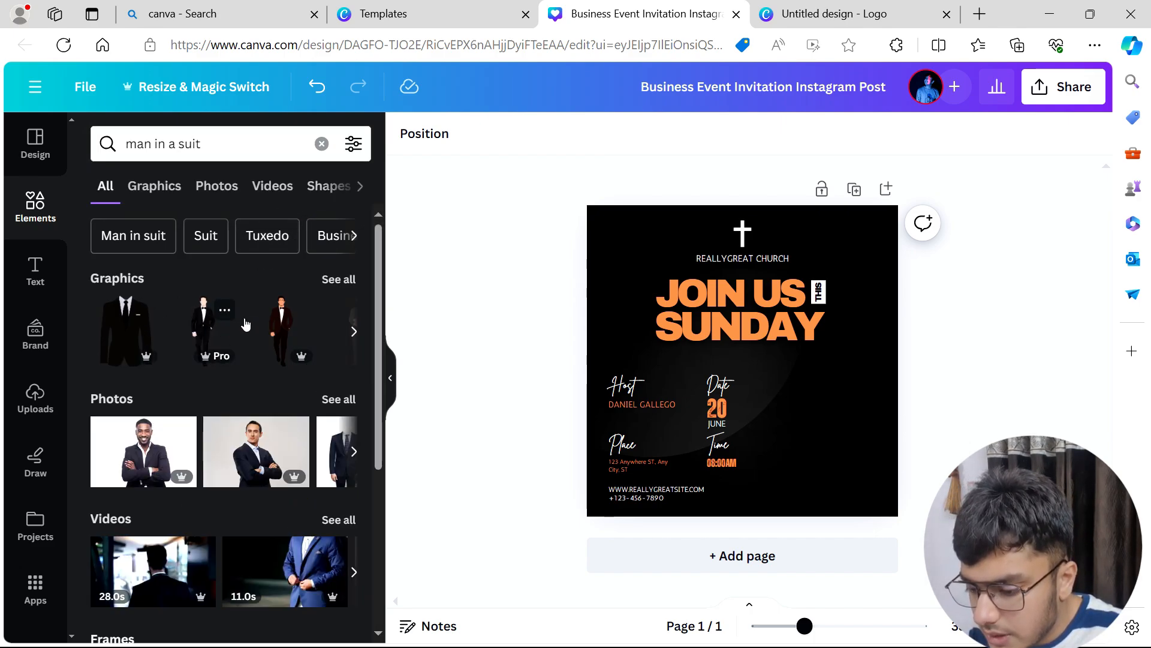
Step: Try a cartoon boy in a suit from the graphics, resized along the page's right side, and delete it again
left_click(134, 189)
scroll(234, 354, "down", 7)
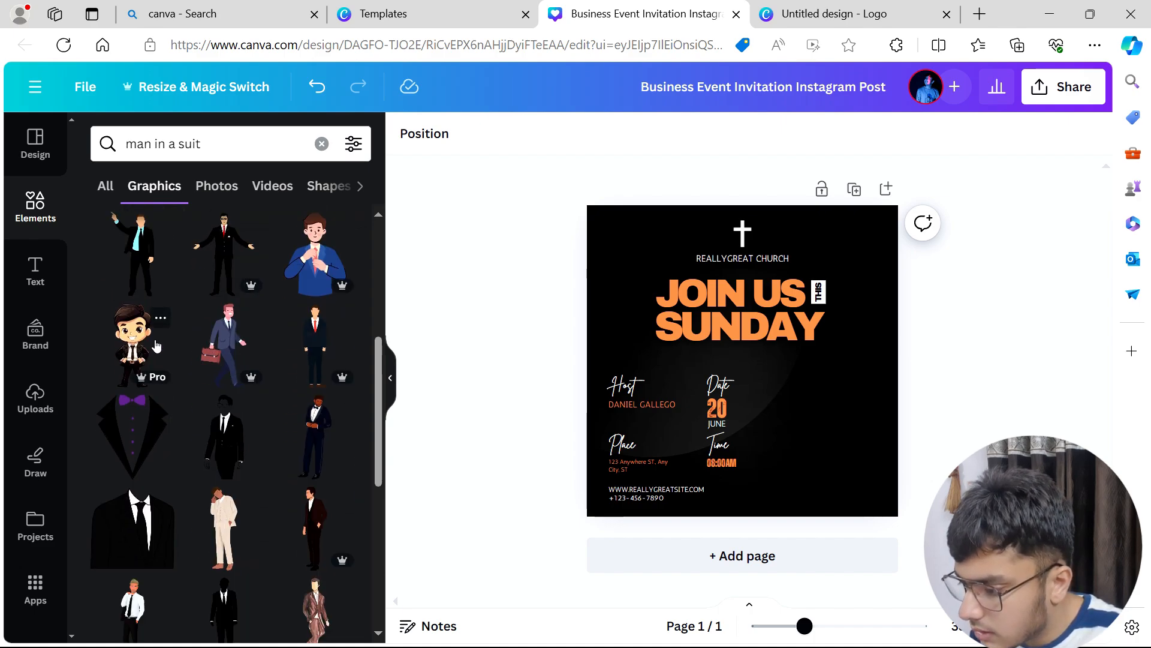
left_click(148, 346)
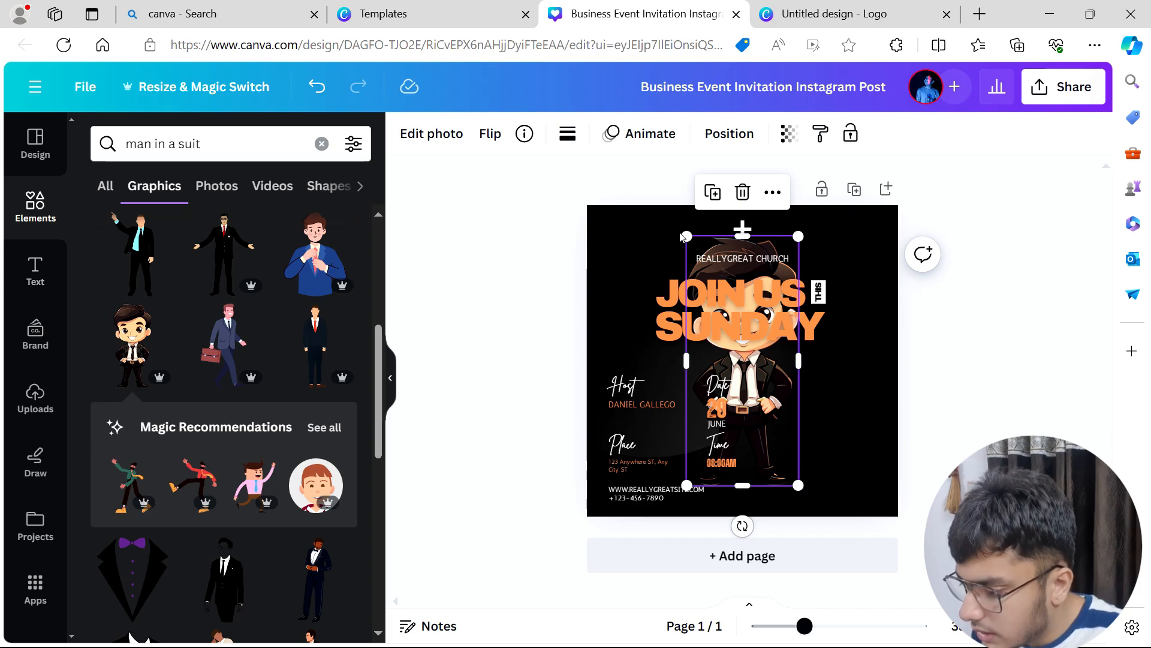
left_click_drag(687, 239, 738, 353)
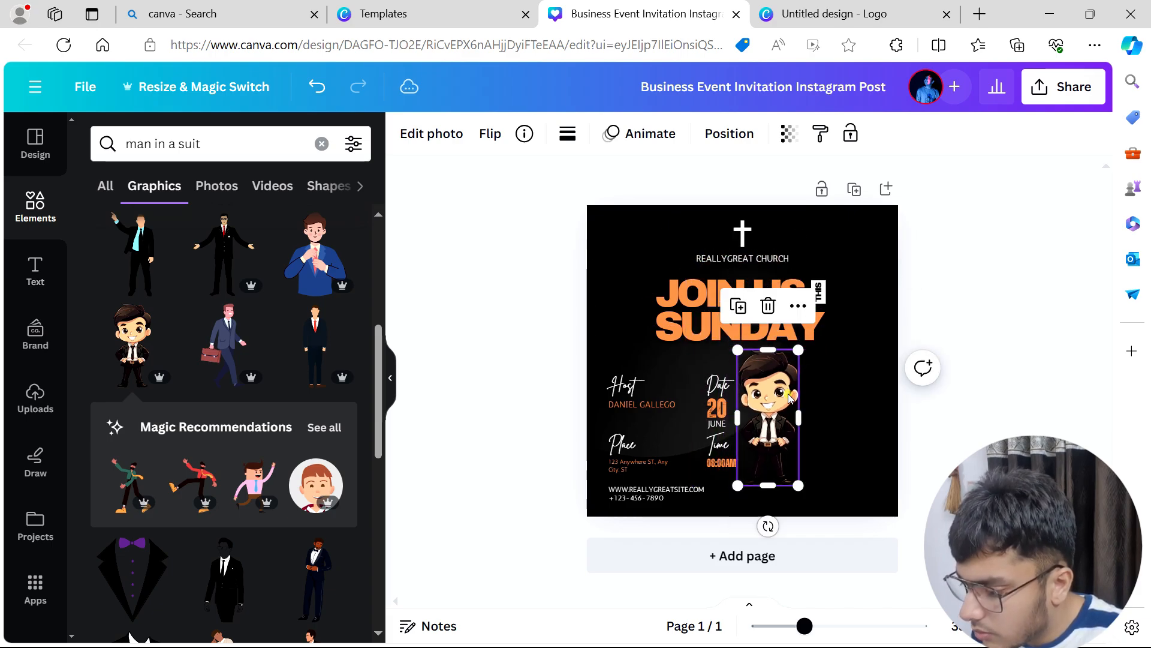
left_click_drag(788, 392, 876, 419)
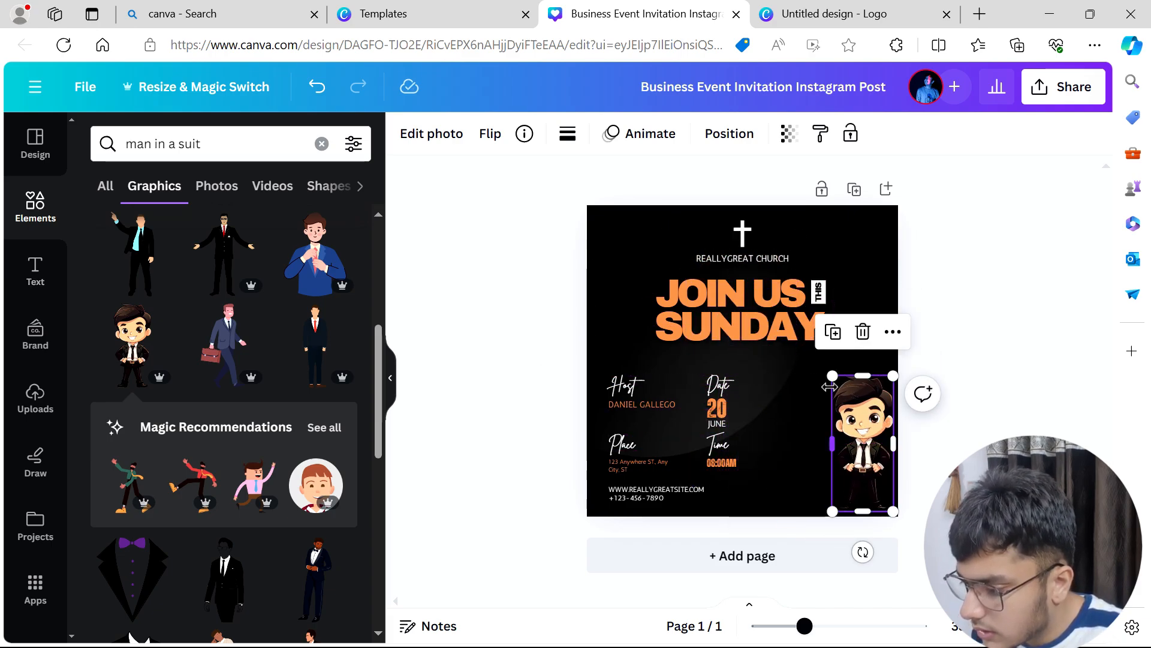
left_click_drag(831, 377, 782, 265)
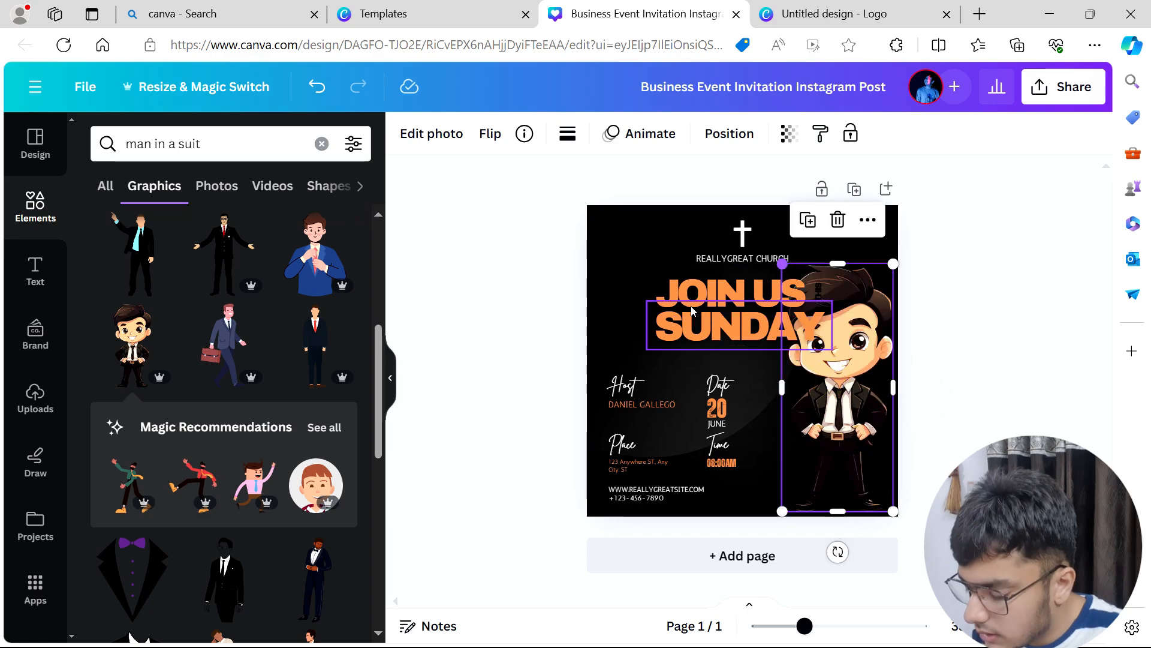
left_click(834, 418)
key("Delete")
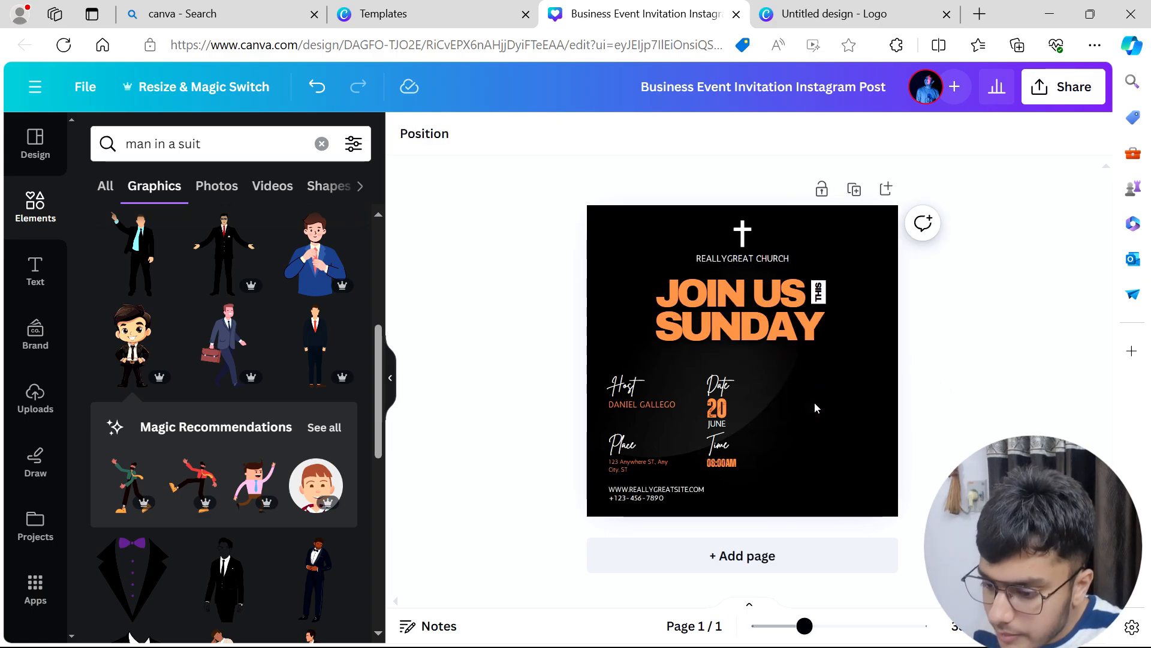
Step: Look through the shape and video results for "man in a suit" and return to the photo results
left_click(225, 185)
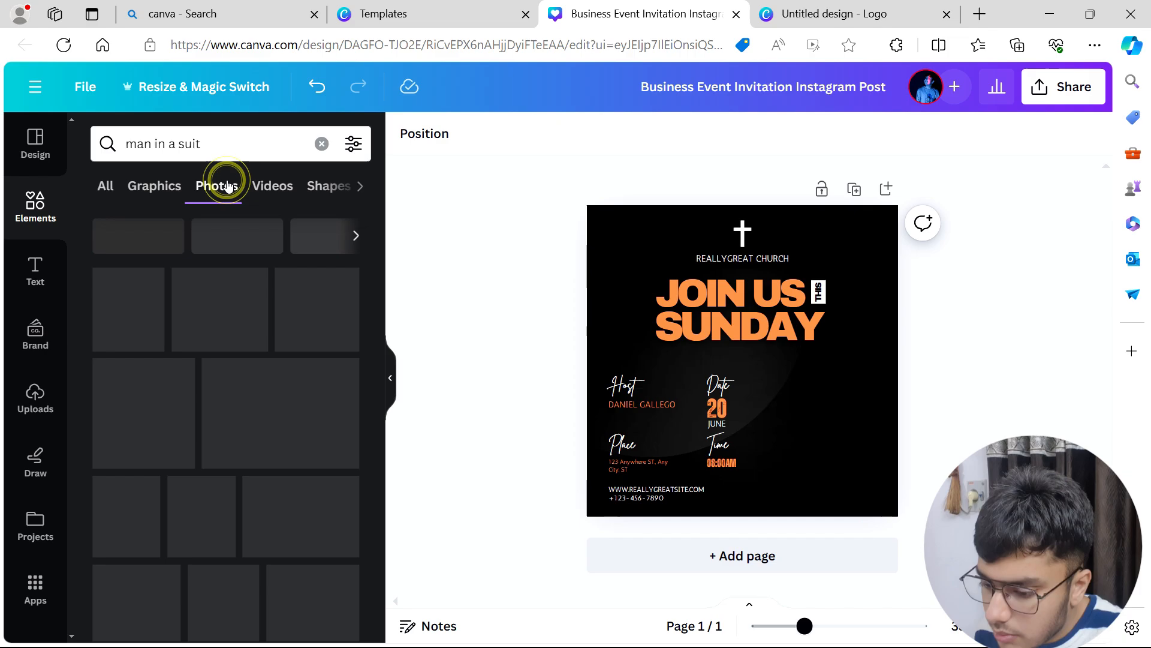
left_click(305, 184)
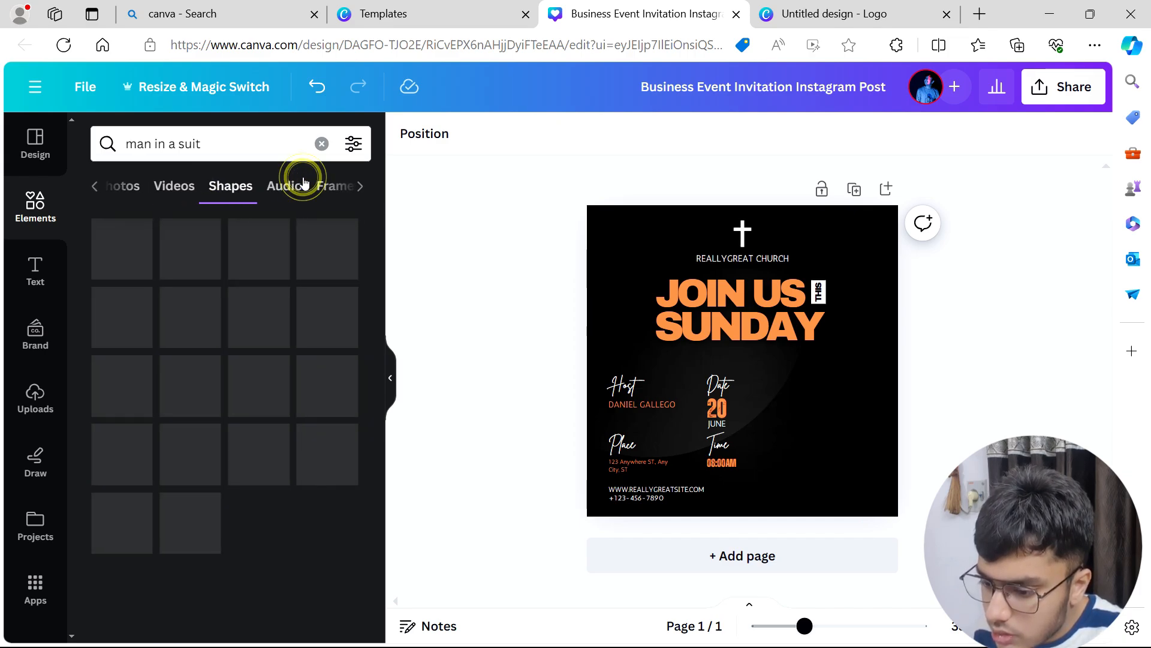
left_click(184, 185)
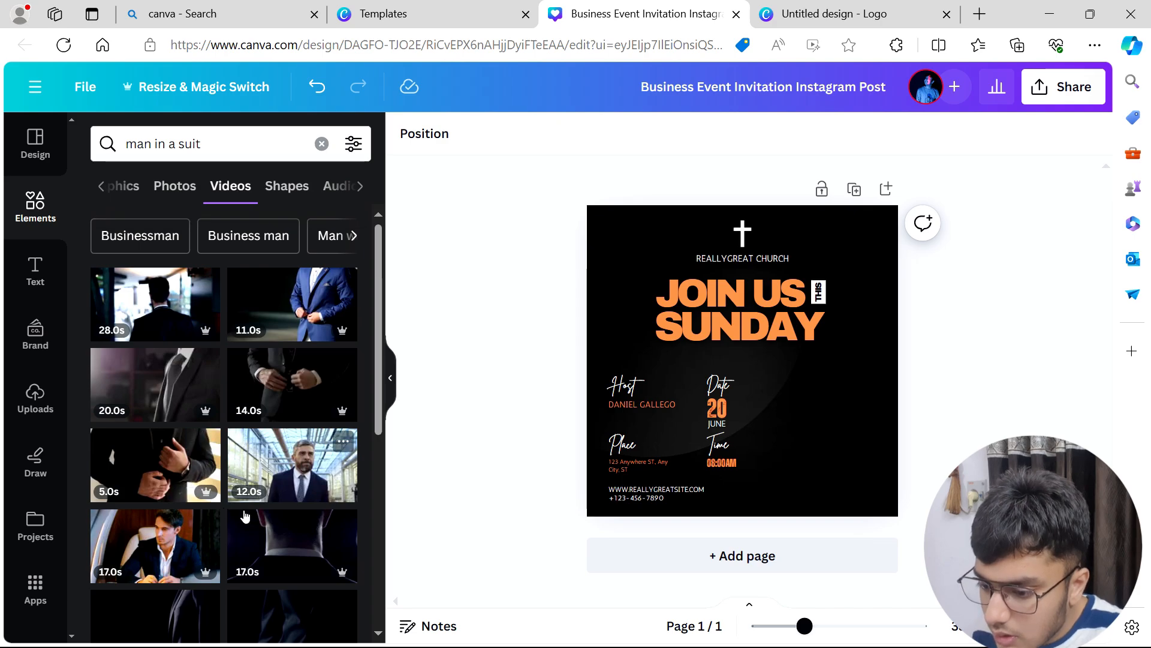
left_click(175, 187)
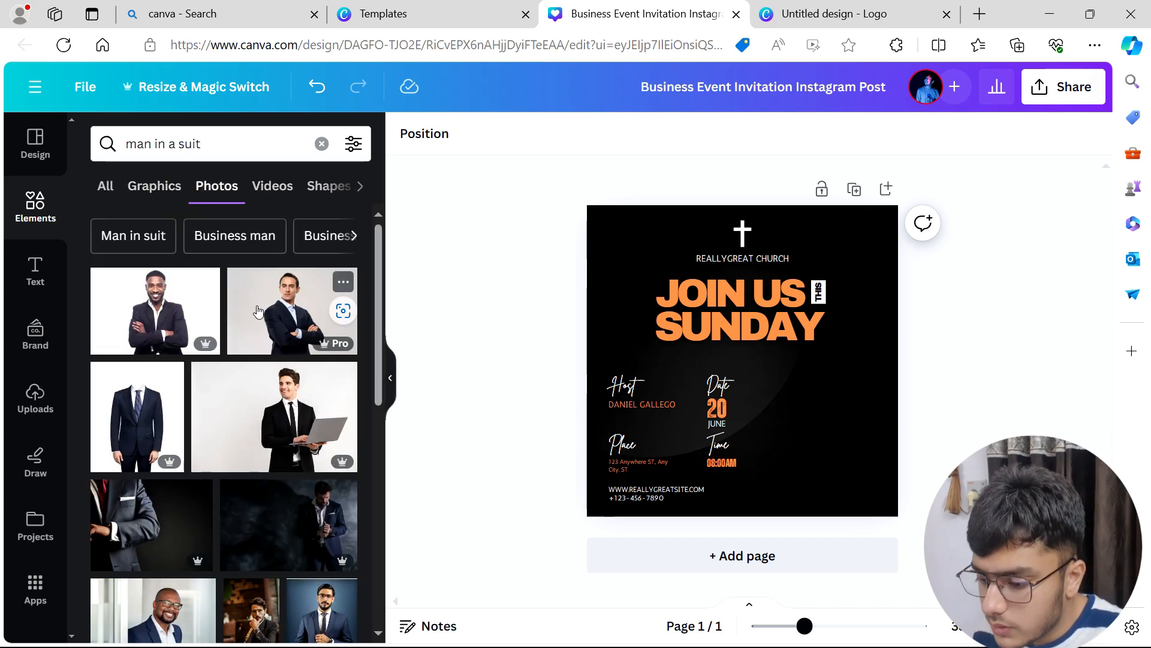
Step: Add the photo of a man in a navy suit on a plain grey background and move it to the page's lower half
scroll(258, 311, "down", 3)
scroll(258, 310, "down", 8)
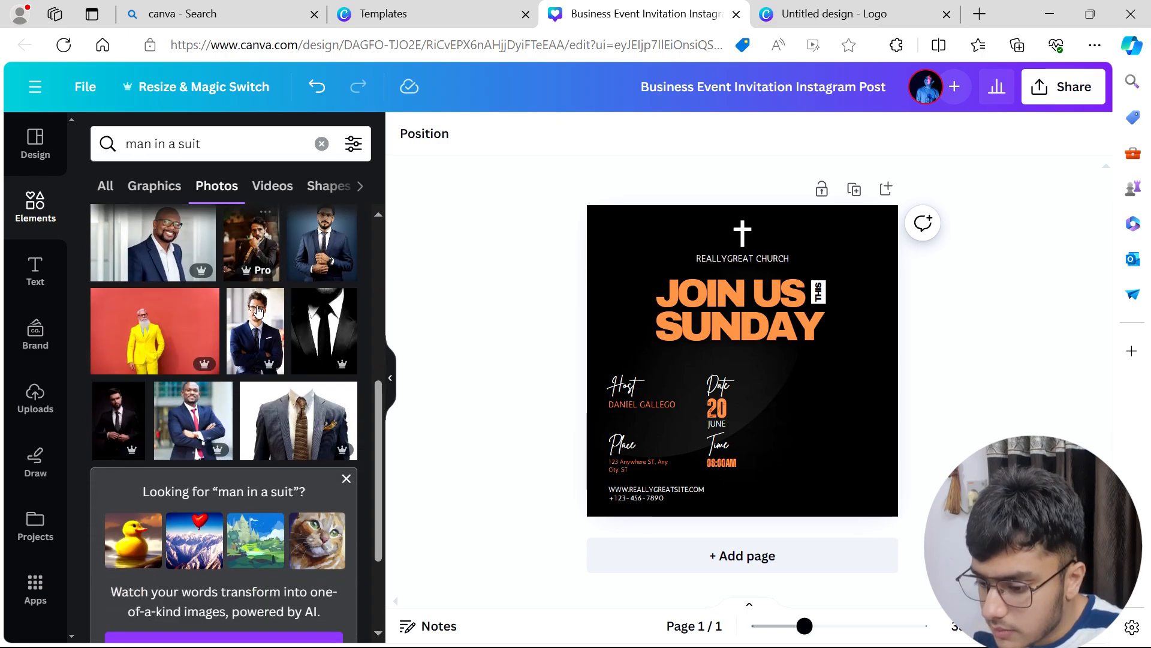
scroll(258, 306, "down", 1)
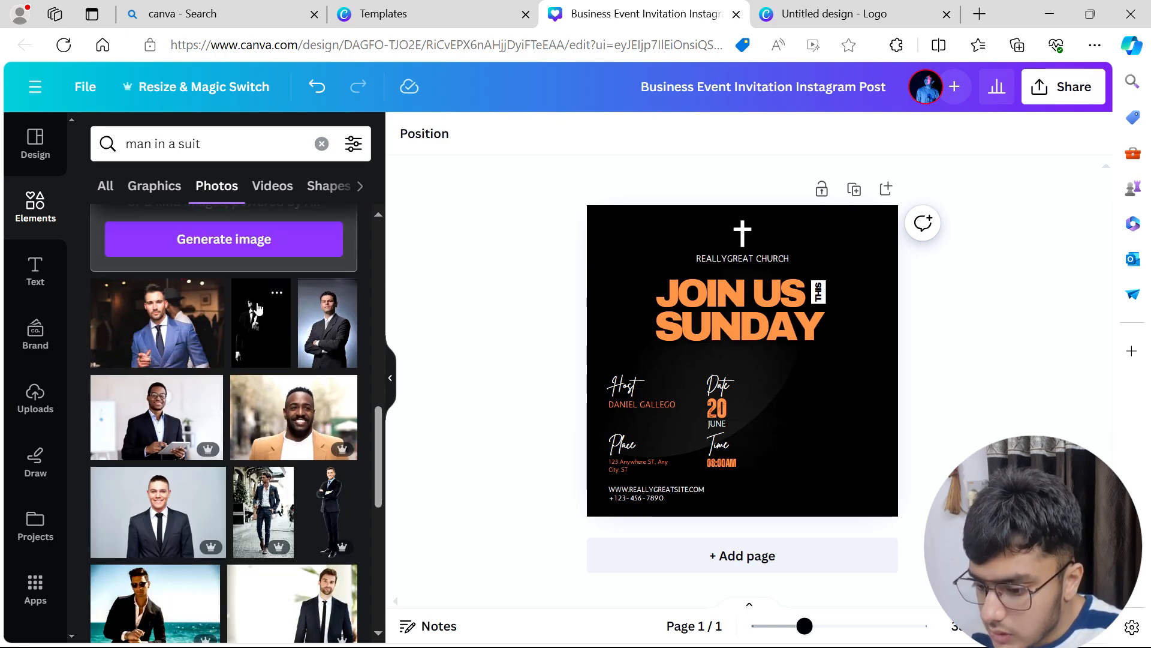
scroll(258, 308, "down", 3)
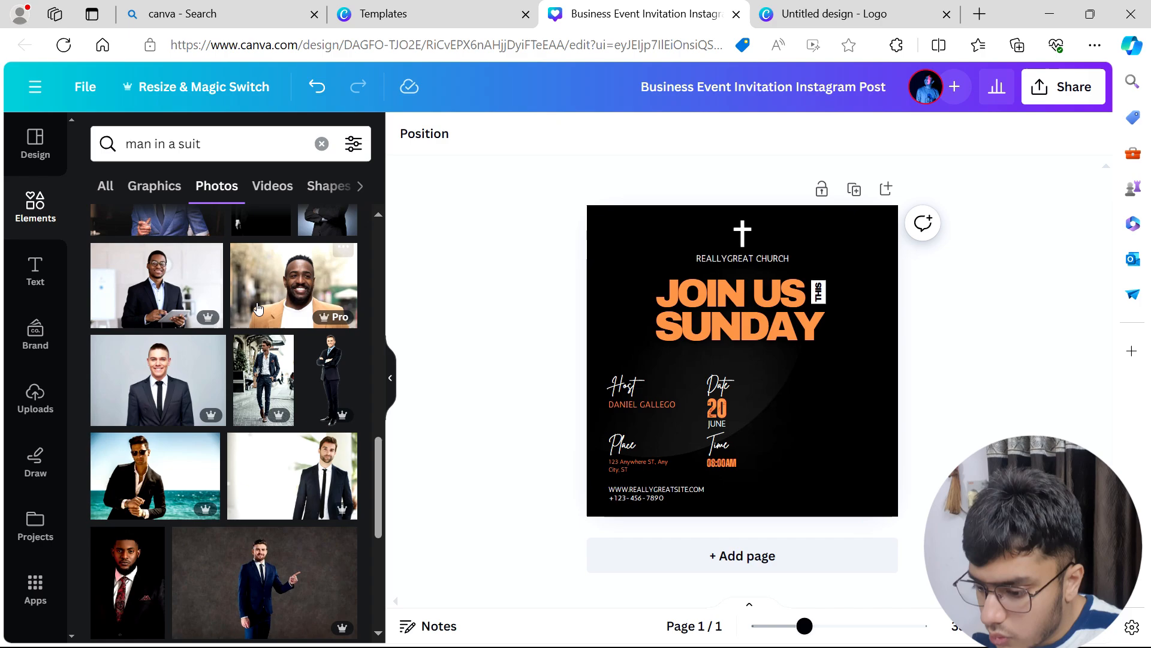
scroll(257, 308, "down", 5)
scroll(258, 308, "down", 1)
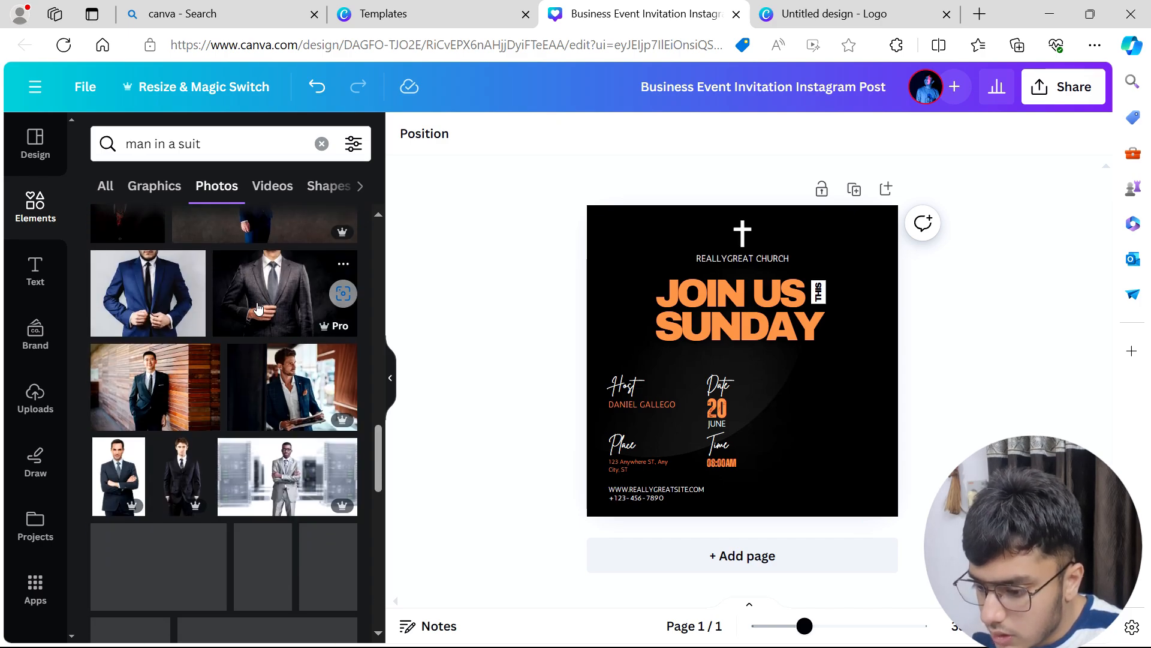
scroll(258, 308, "down", 2)
scroll(257, 308, "down", 1)
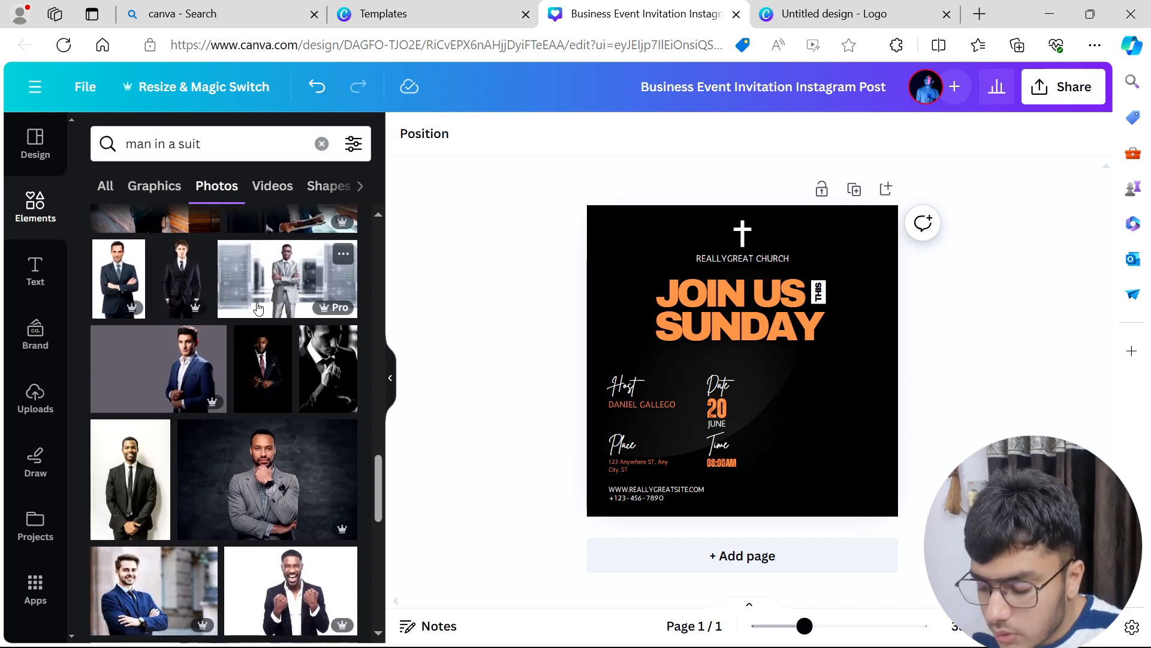
left_click(154, 370)
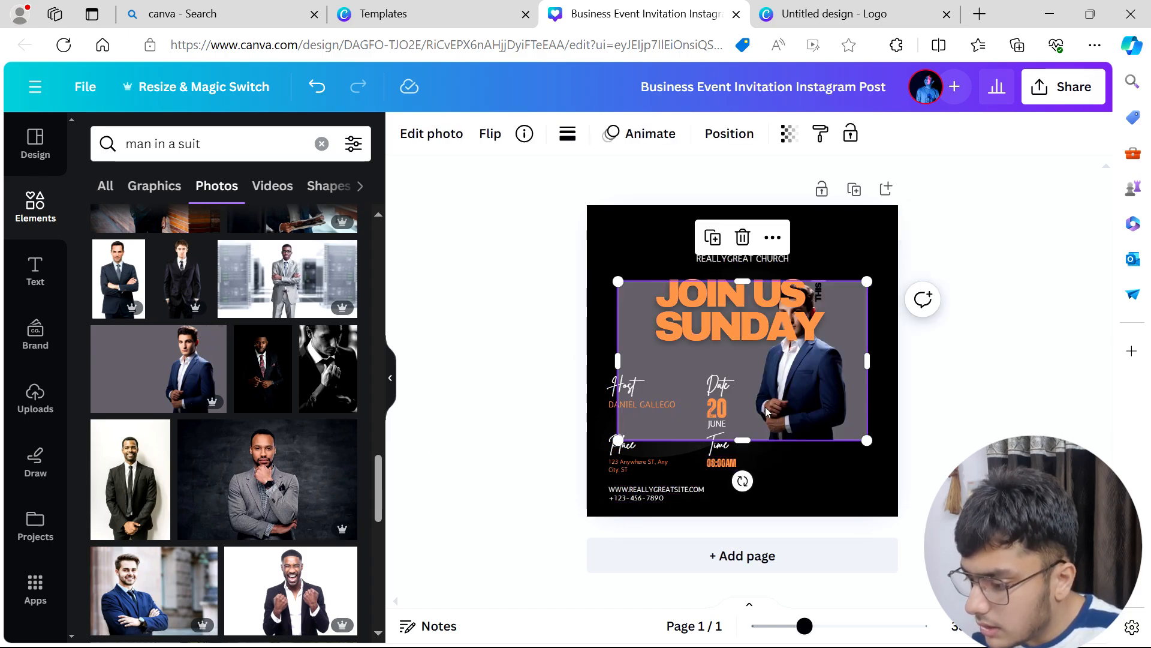
left_click_drag(770, 407, 778, 468)
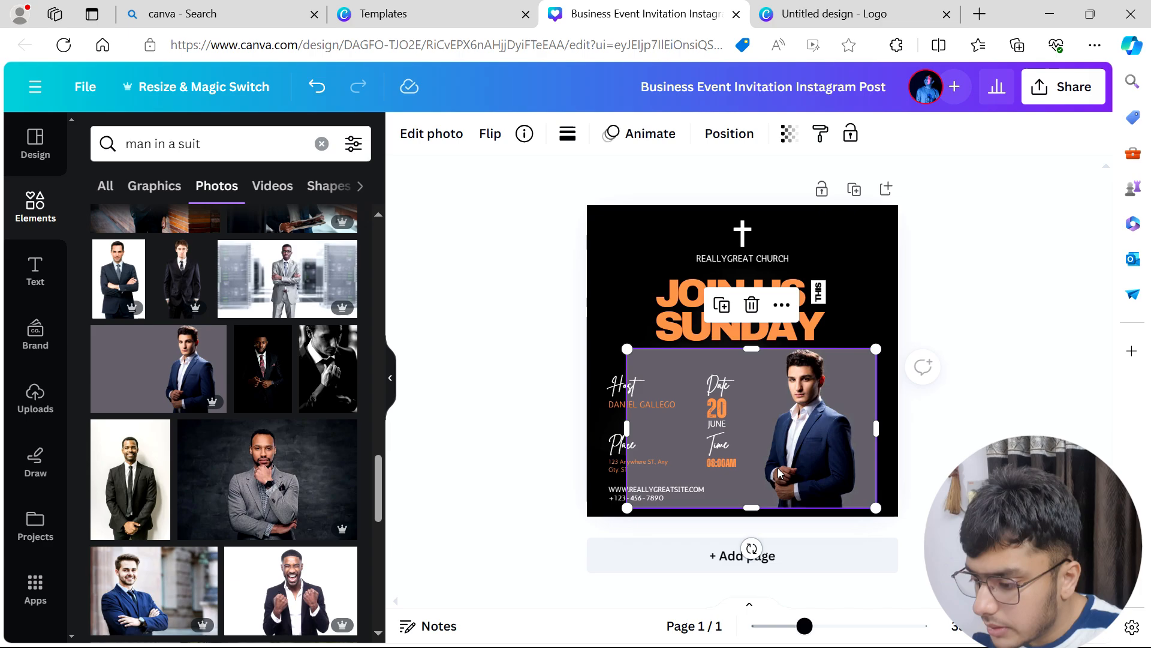
left_click(997, 342)
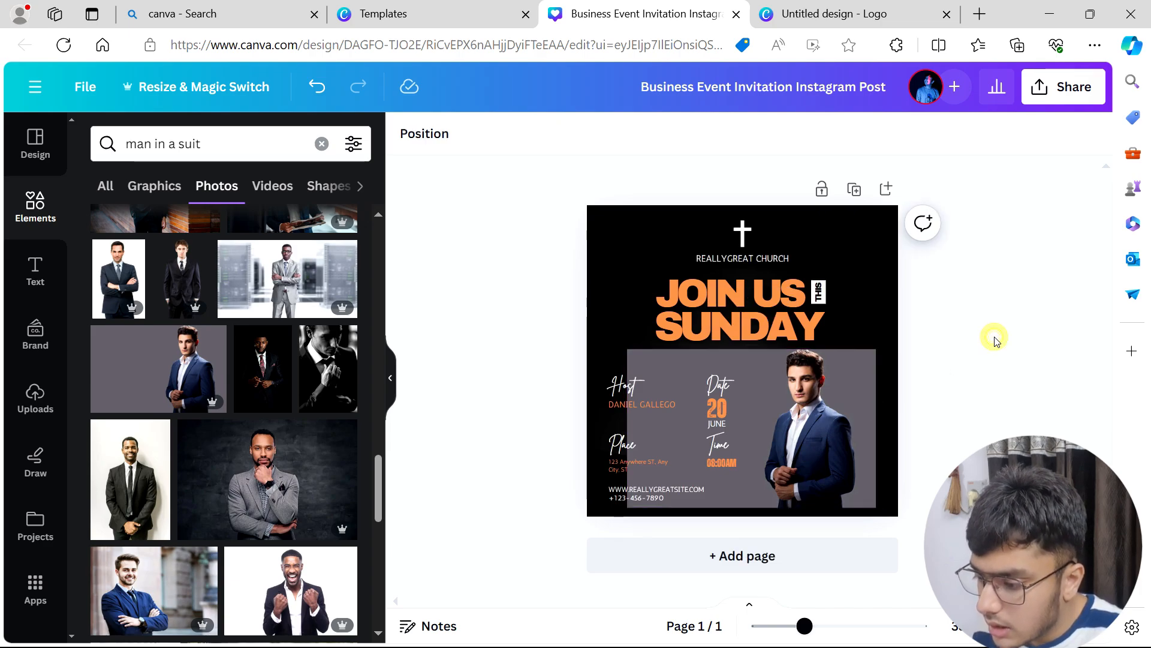
Step: Remove the grey background from the photo of the man in the navy suit with BG Remover
left_click(832, 410)
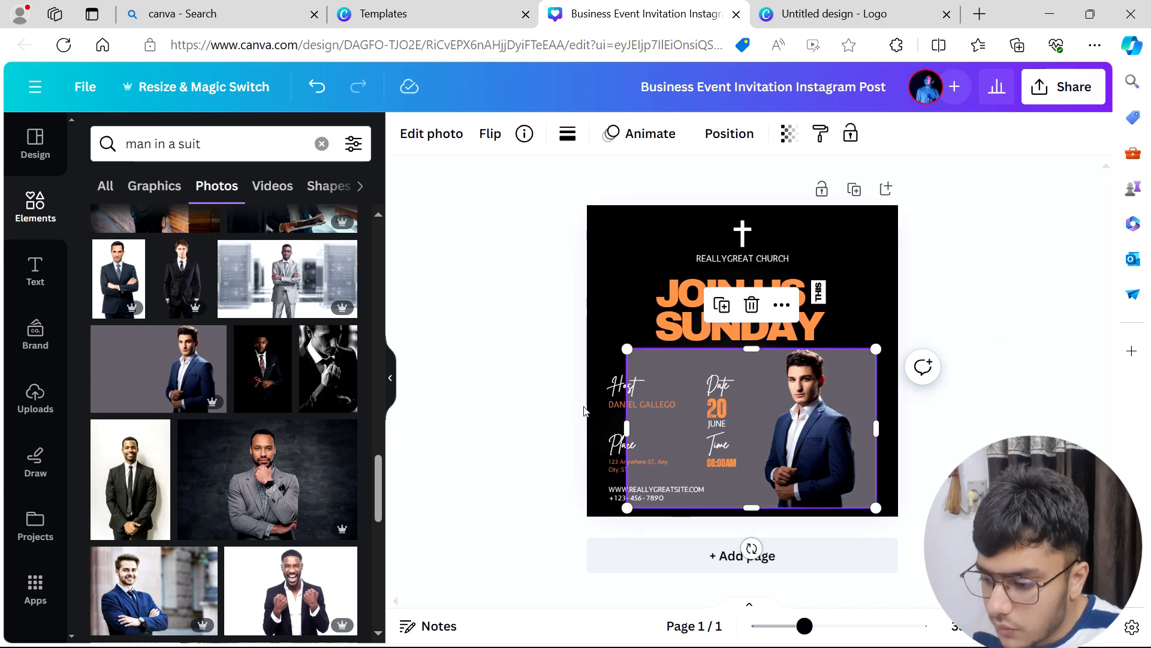
left_click(423, 139)
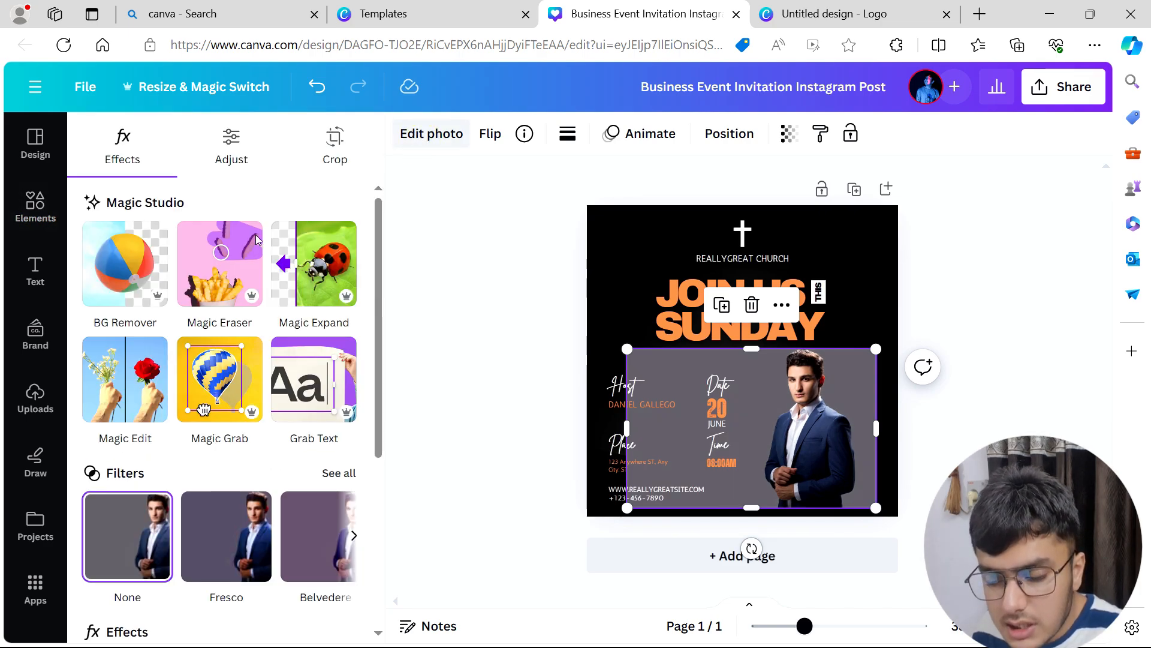
left_click(144, 269)
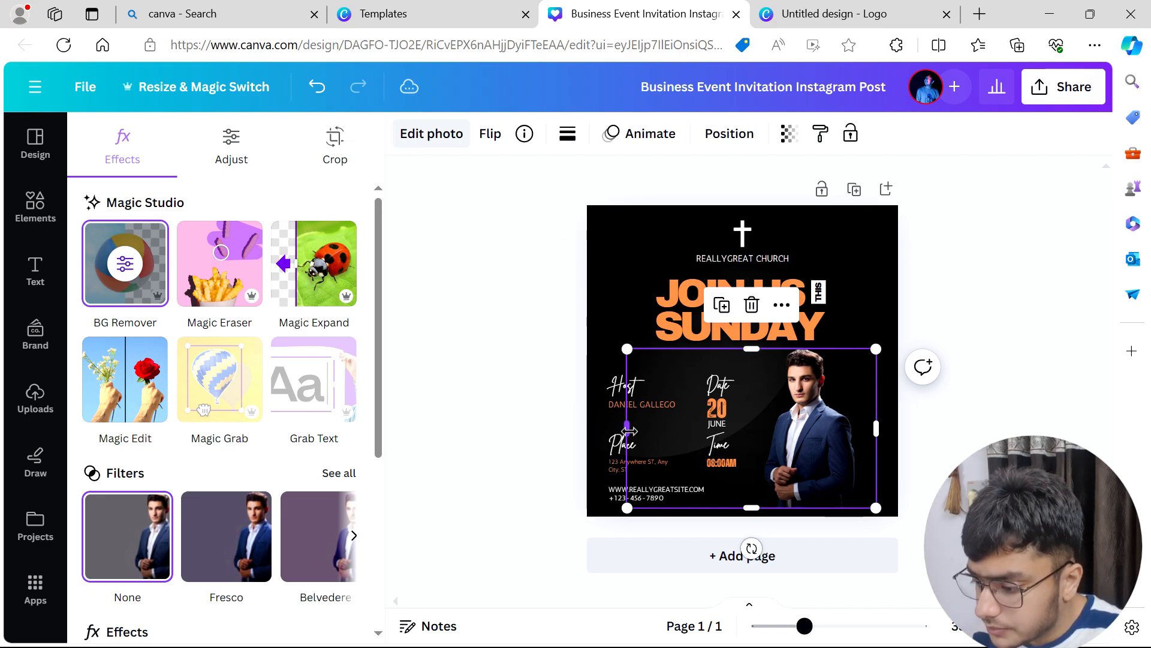
Step: Crop the empty area left of the man, move the photo to the page's lower right corner and enlarge it slightly
left_click_drag(627, 429, 748, 420)
left_click_drag(816, 435, 846, 444)
left_click_drag(771, 358, 749, 331)
left_click(964, 304)
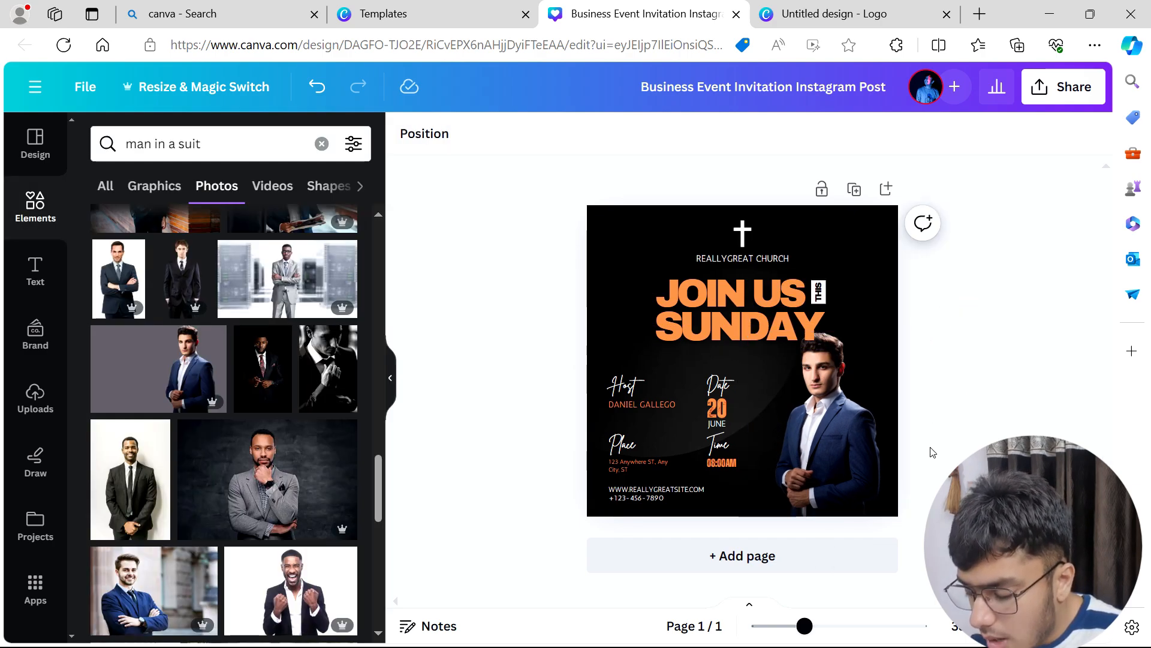
Step: Replace the host's name with AI DECODE and change the day in the date to 30
left_click(647, 410)
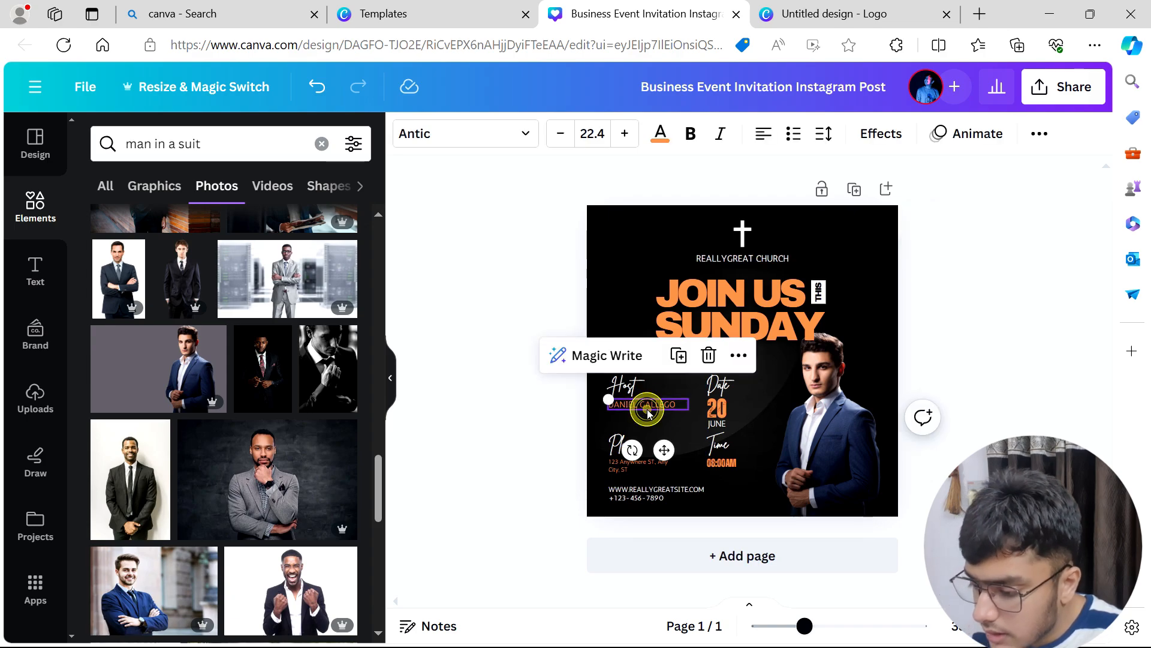
left_click(646, 409)
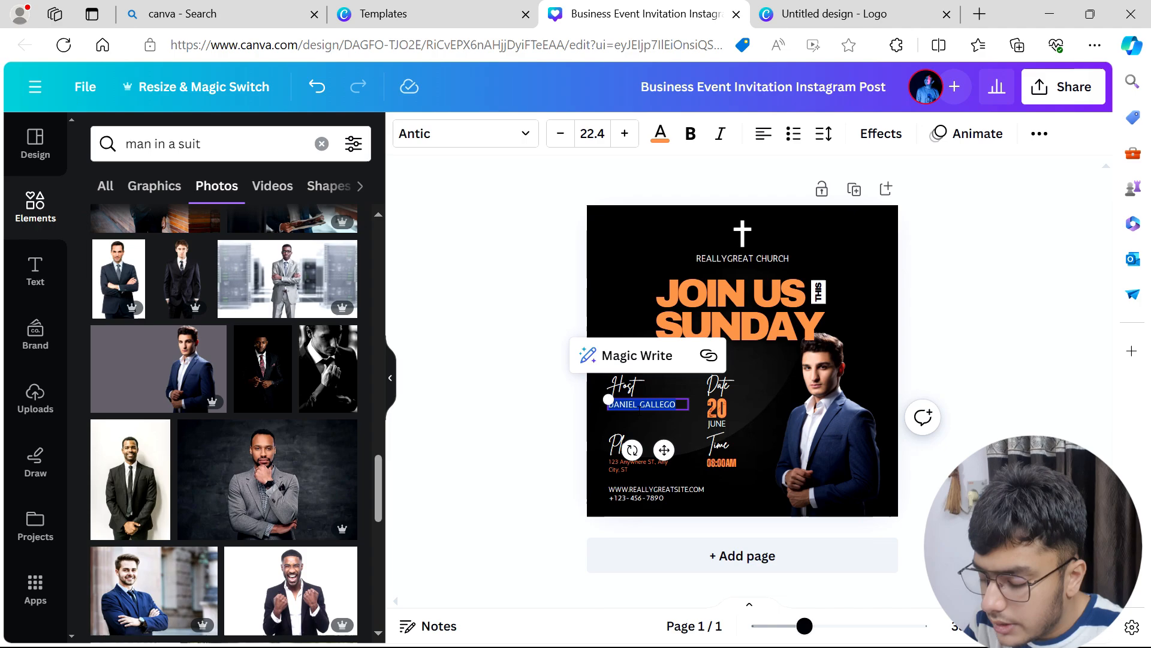
type("AI DECODE")
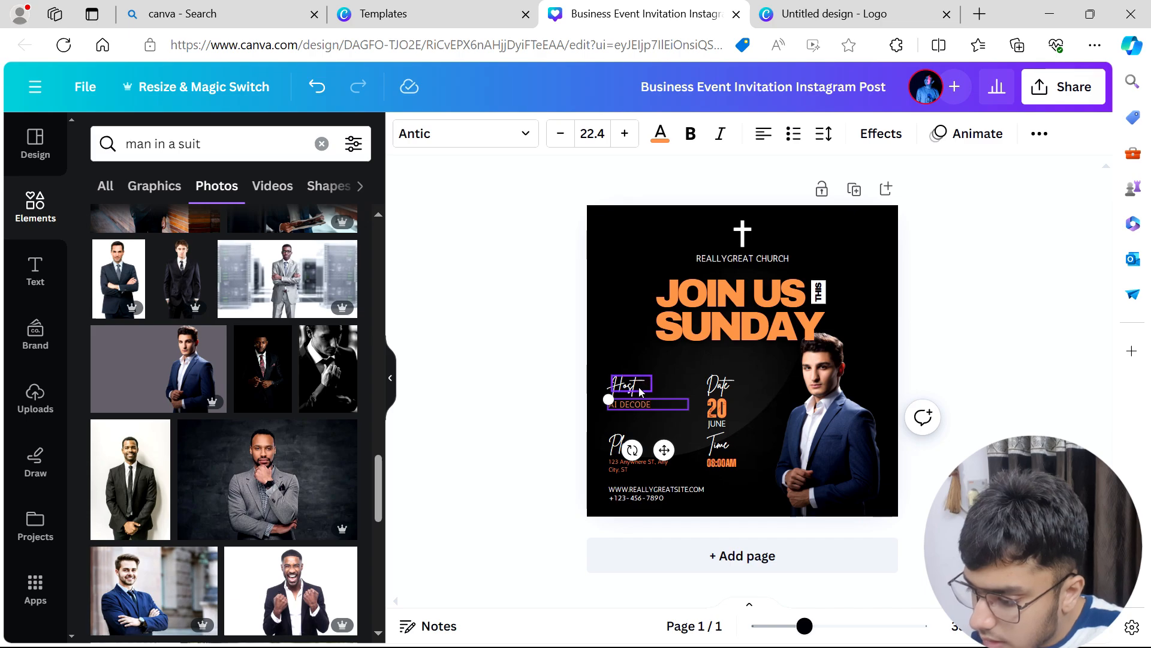
double_click(725, 412)
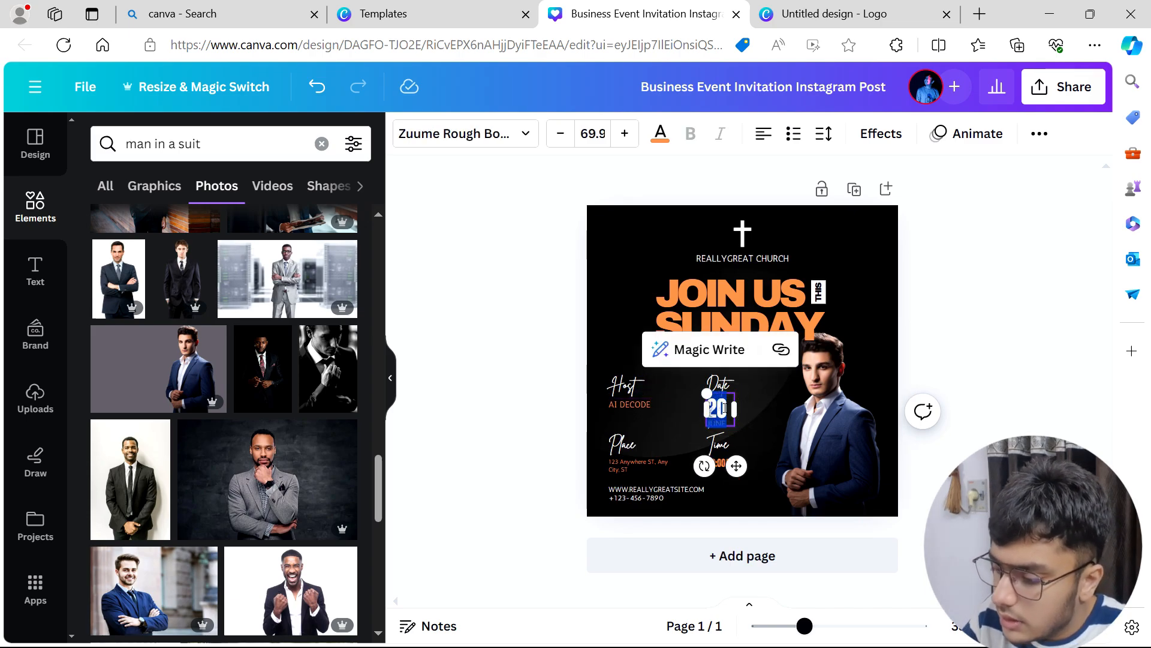
type("30")
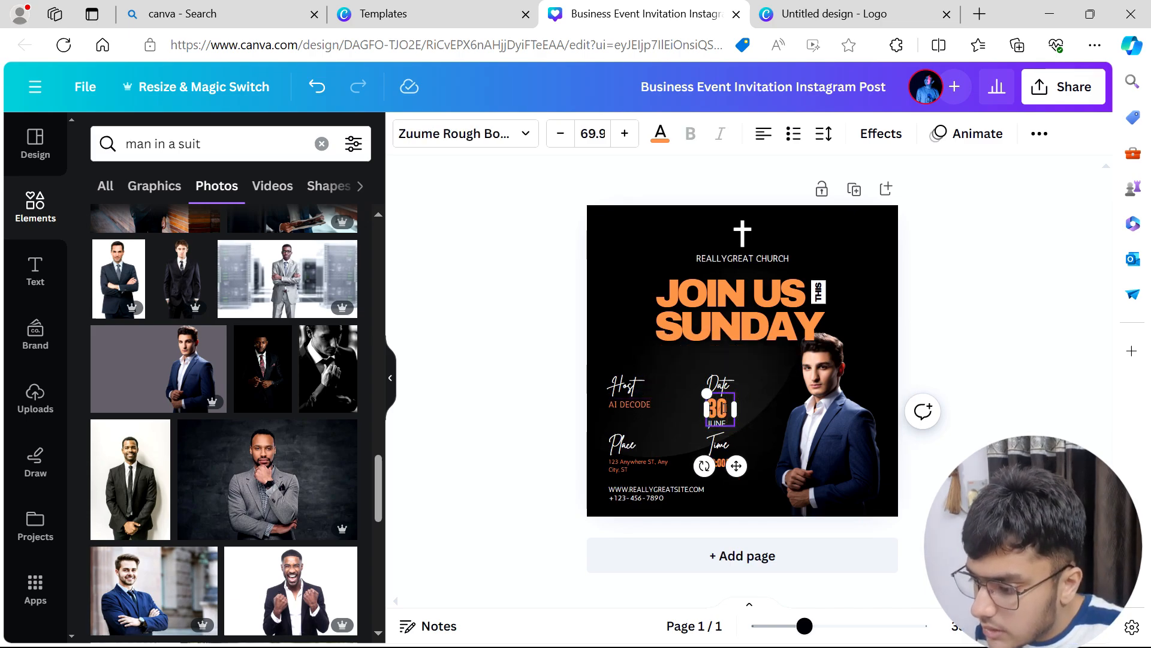
left_click(976, 354)
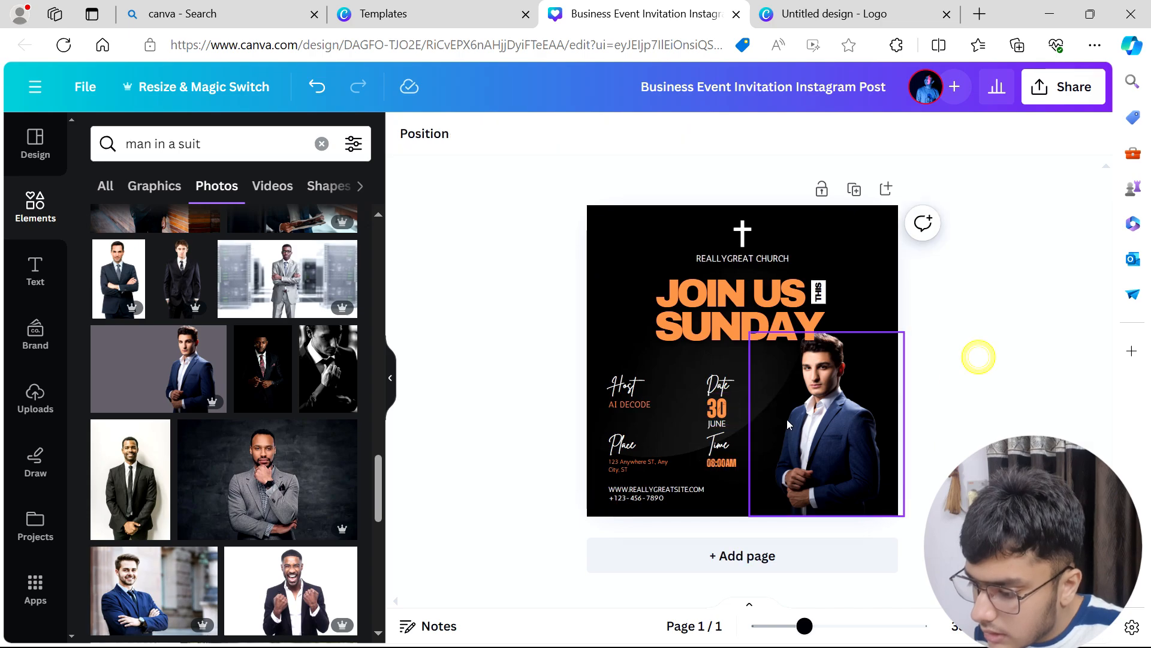
left_click(648, 465)
left_click(651, 467)
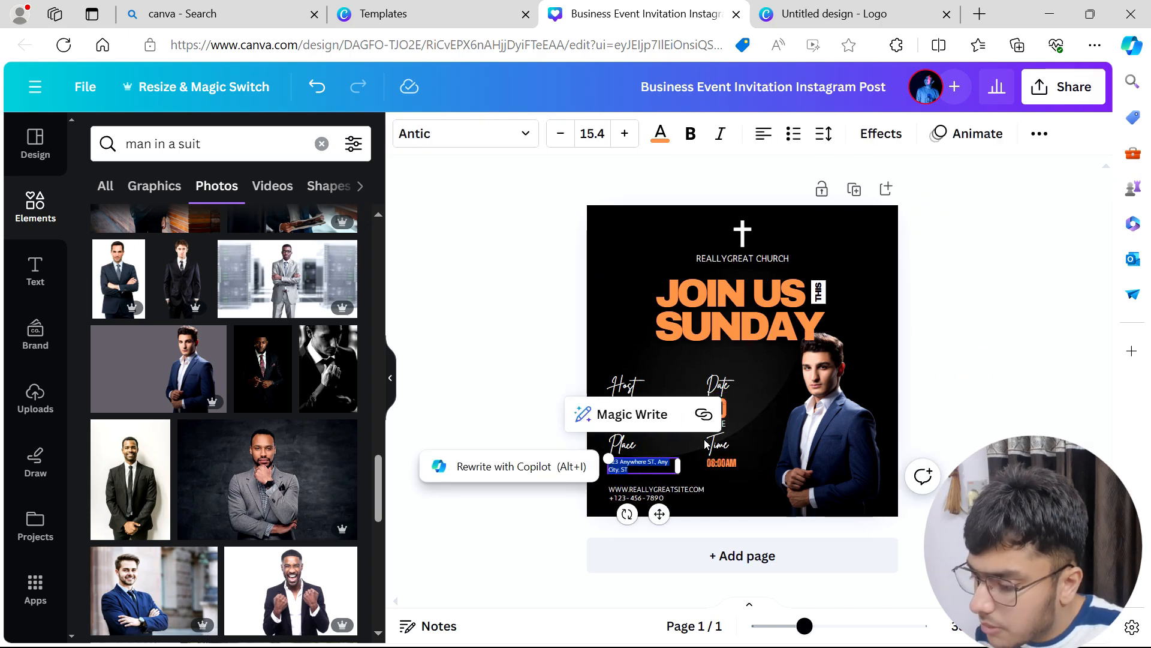
left_click(946, 340)
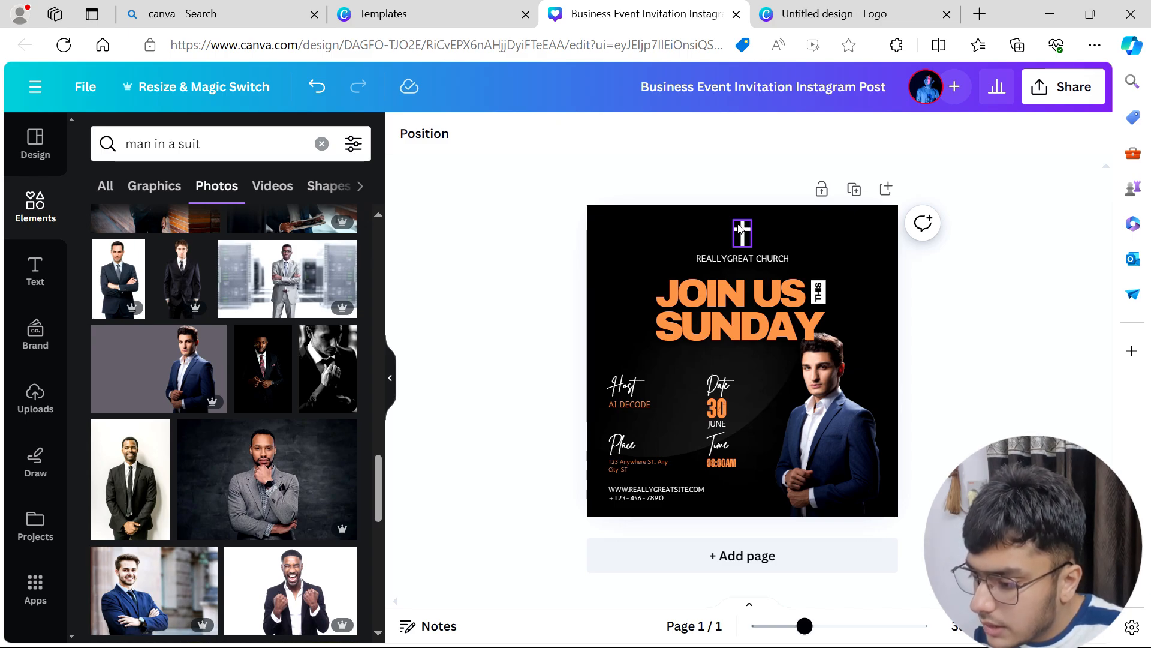
Step: Move the REALLYGREAT CHURCH text slightly down toward the headline and colour it the document's orange
left_click(752, 262)
mouse_move(751, 262)
left_mouse_down()
mouse_move(695, 242)
mouse_move(742, 316)
mouse_move(678, 327)
mouse_move(732, 318)
mouse_move(773, 288)
mouse_move(684, 299)
mouse_move(757, 257)
mouse_move(756, 269)
left_mouse_up()
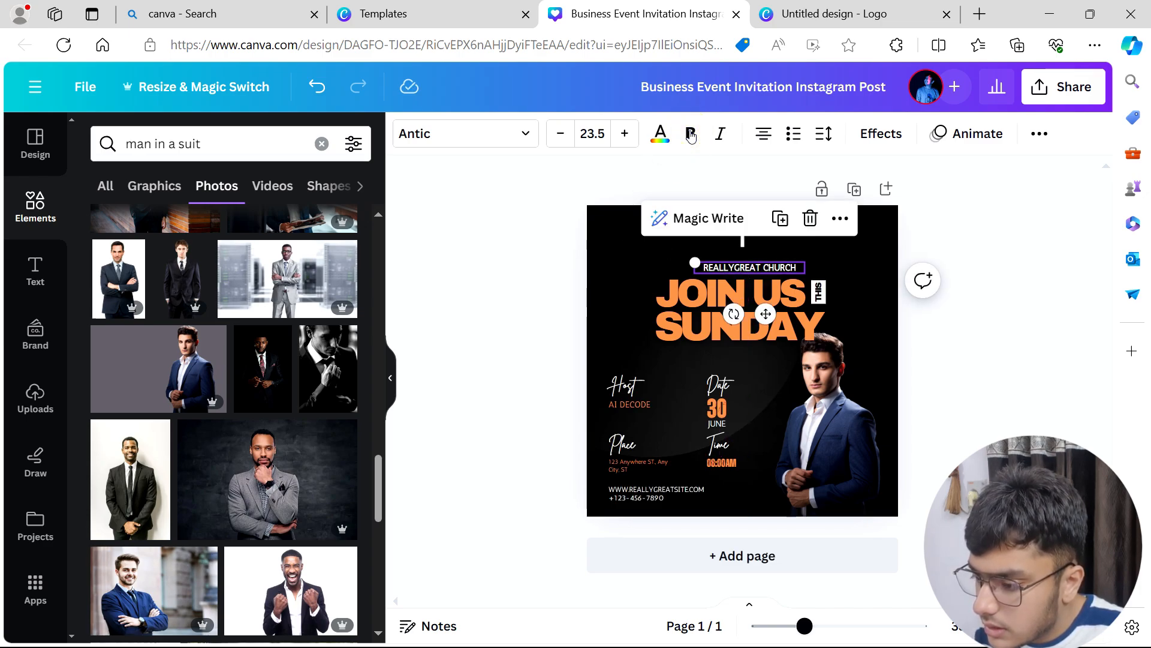
left_click(659, 135)
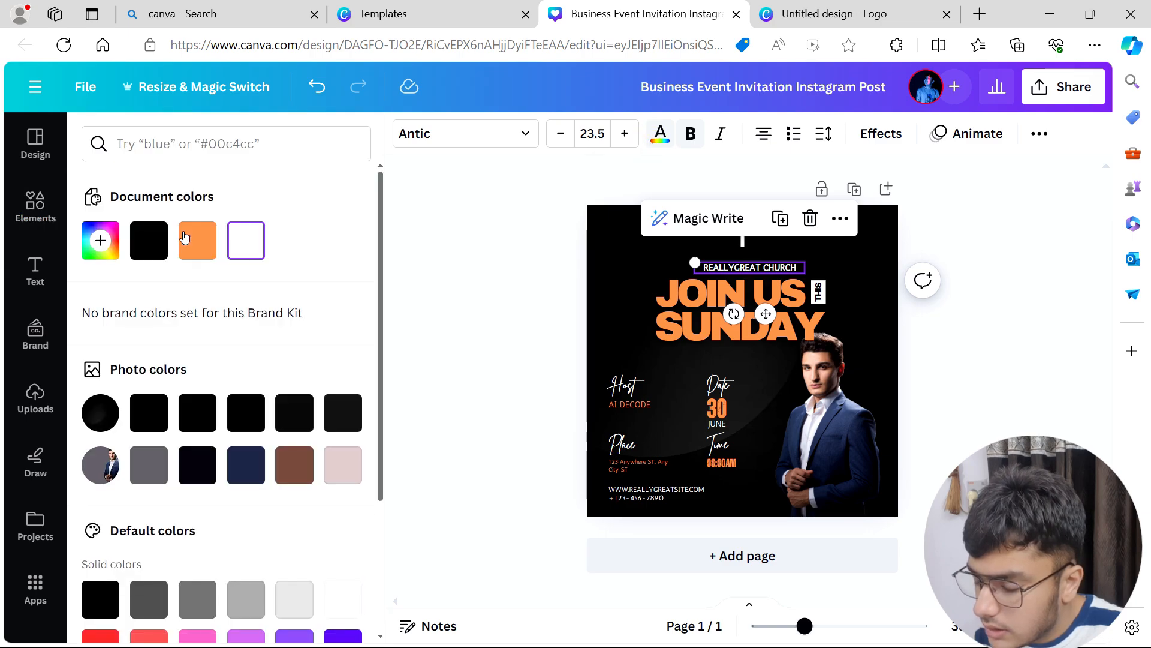
left_click(198, 240)
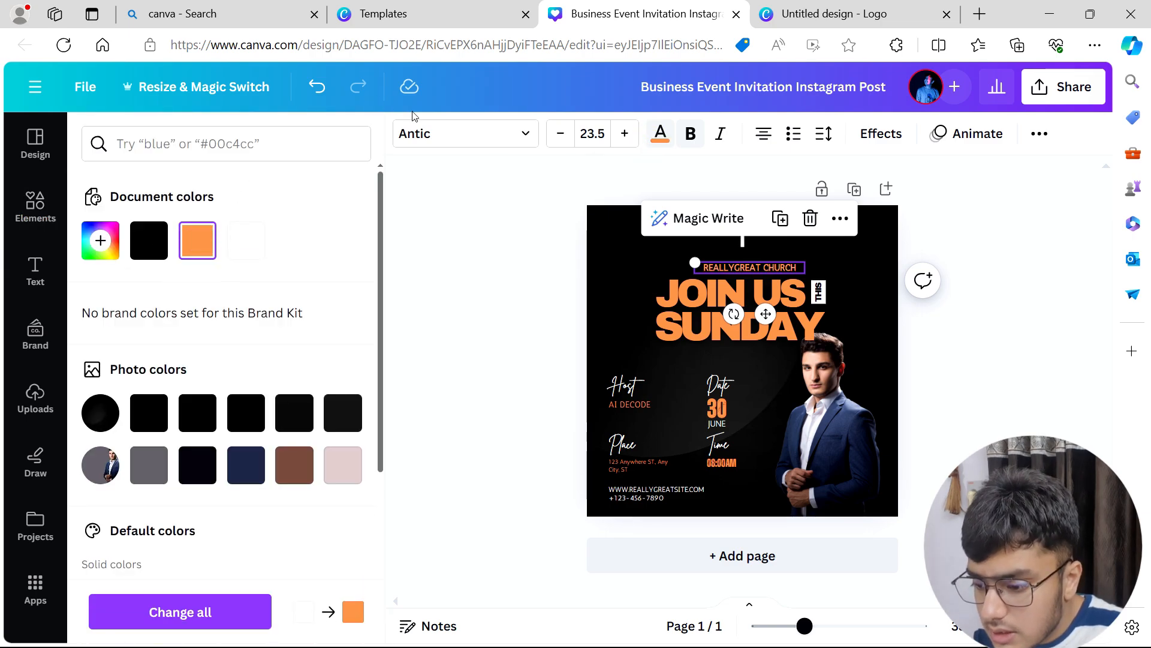
Step: Try Archivo Black and Brittany on the REALLYGREAT CHURCH text and set its font to Times New Roman
left_click(433, 134)
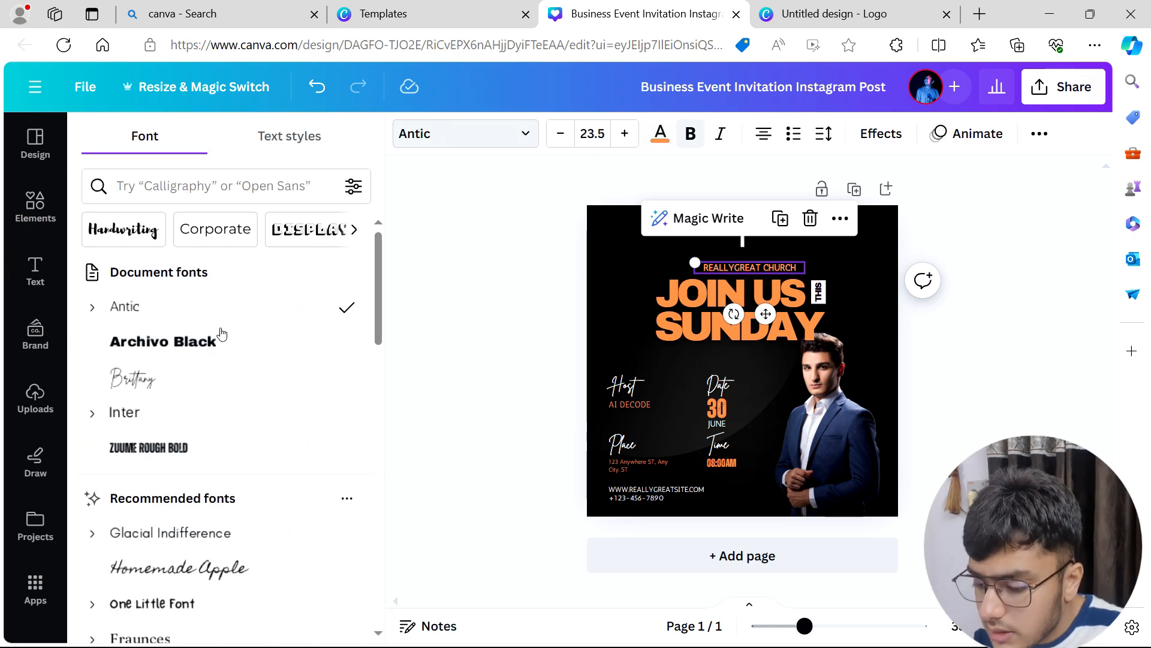
left_click(221, 339)
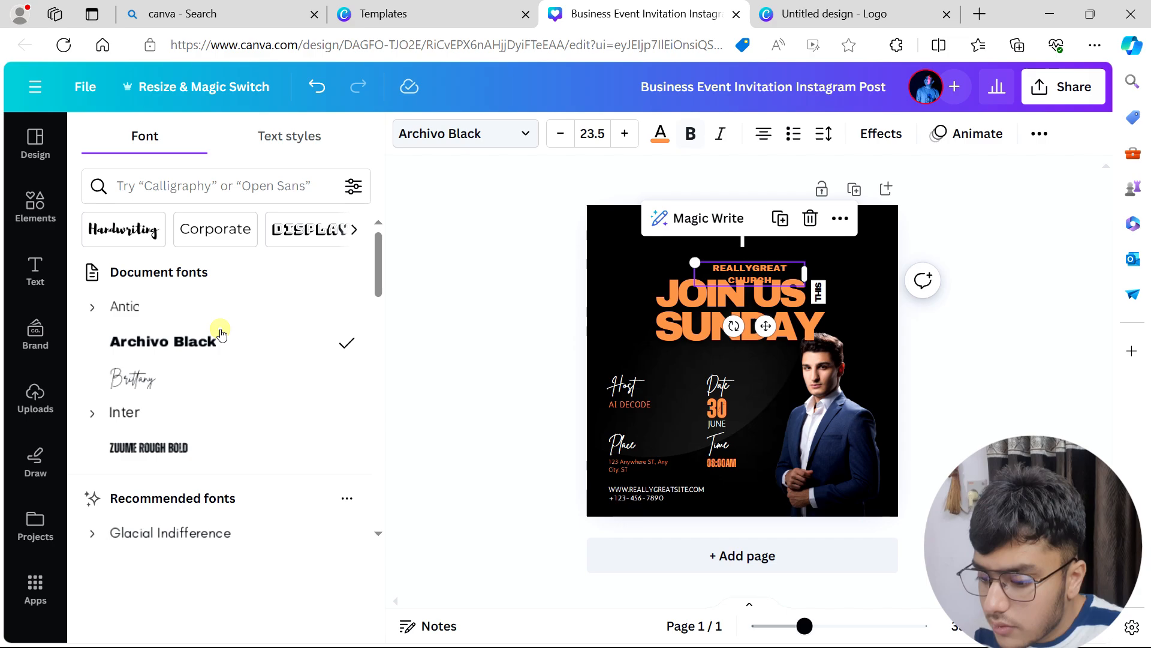
left_click(206, 394)
left_click(303, 186)
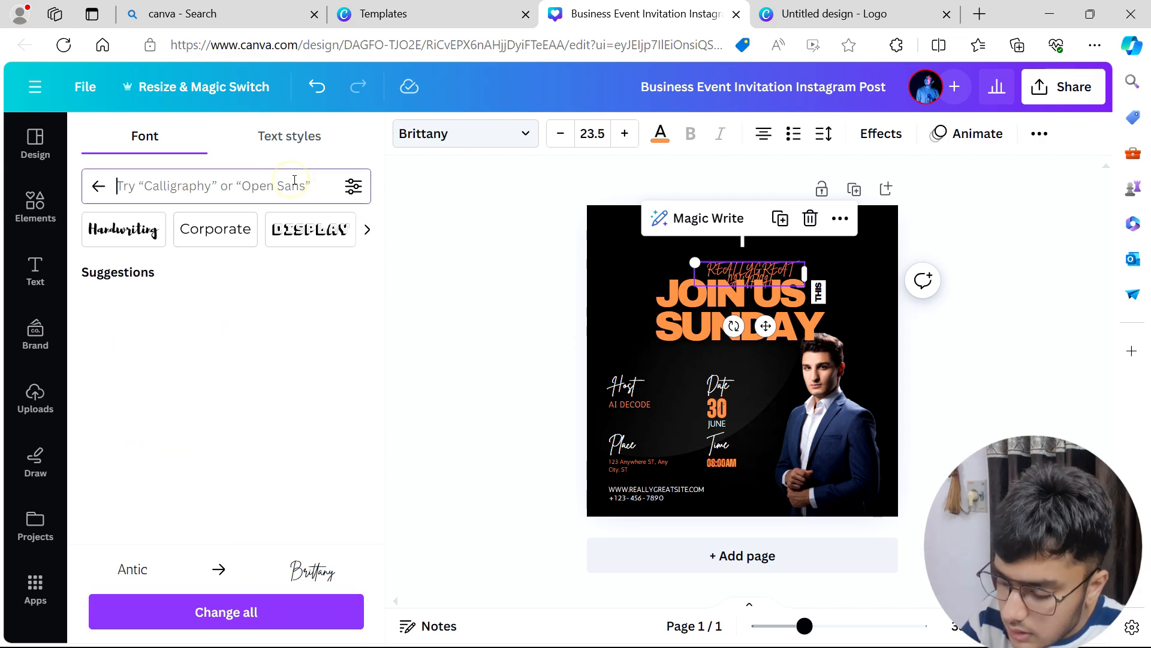
type("tim")
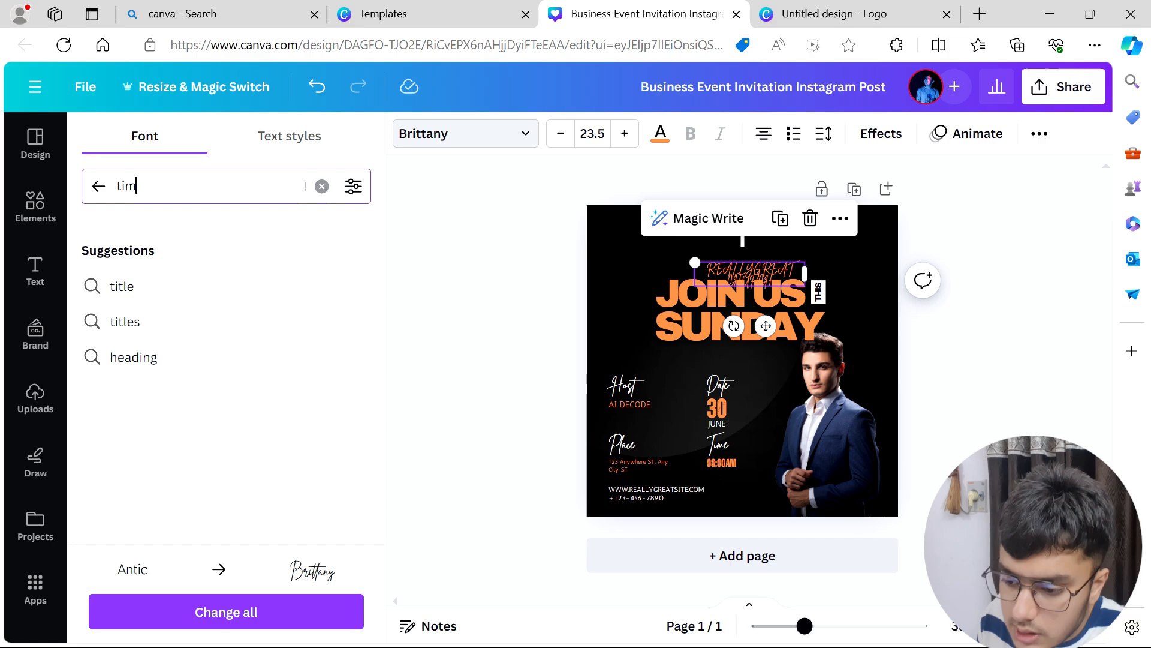
type("es")
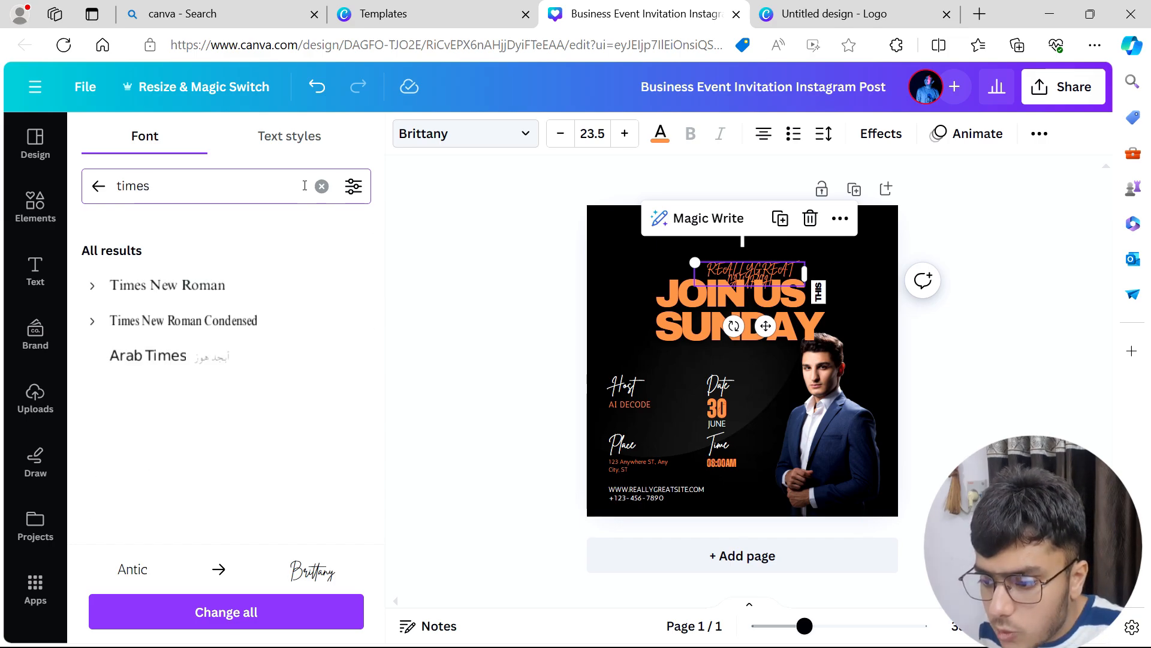
left_click(224, 289)
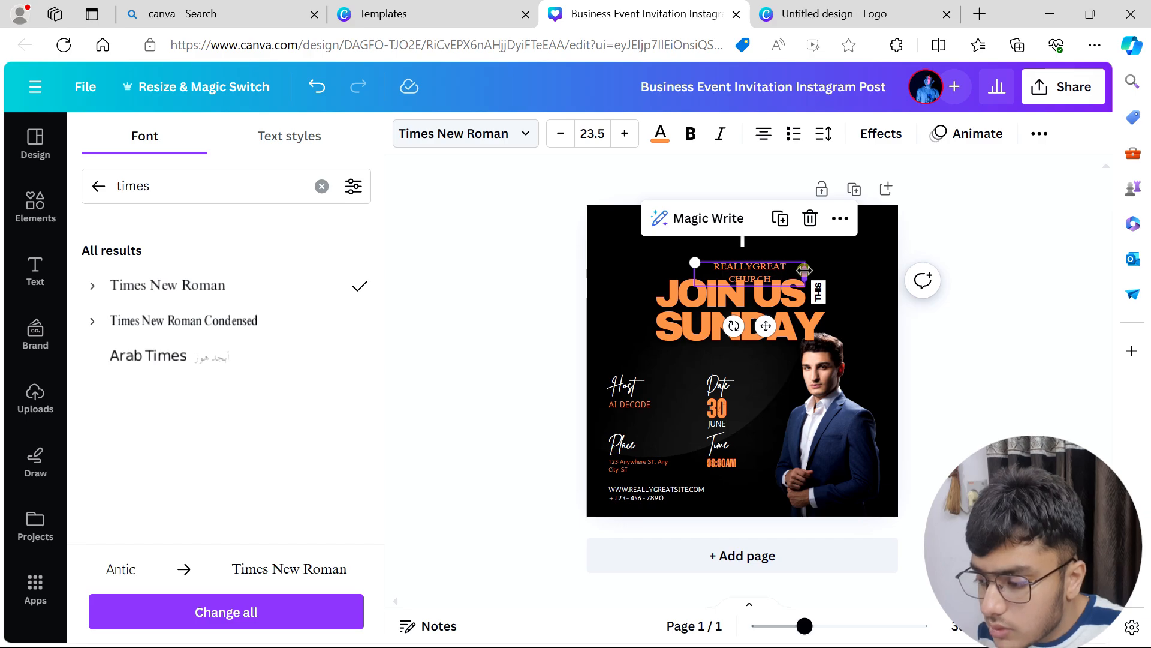
Step: Widen the REALLYGREAT CHURCH text box to fit one line and centre it above the JOIN US headline
left_click_drag(804, 271, 823, 262)
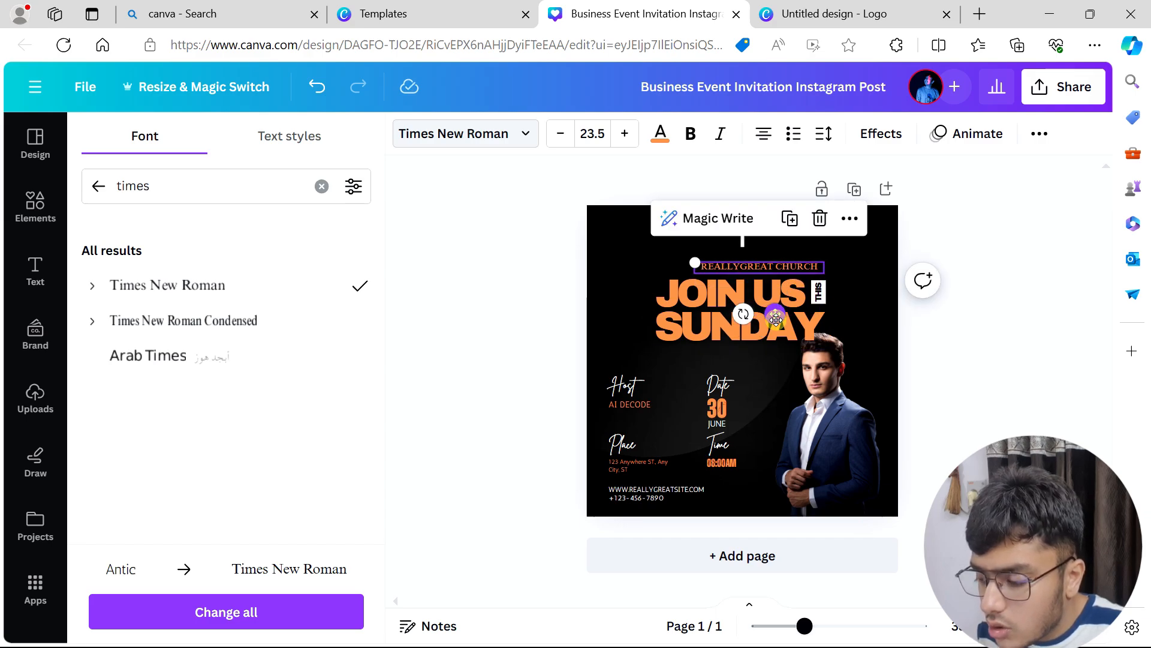
left_click_drag(776, 314, 759, 312)
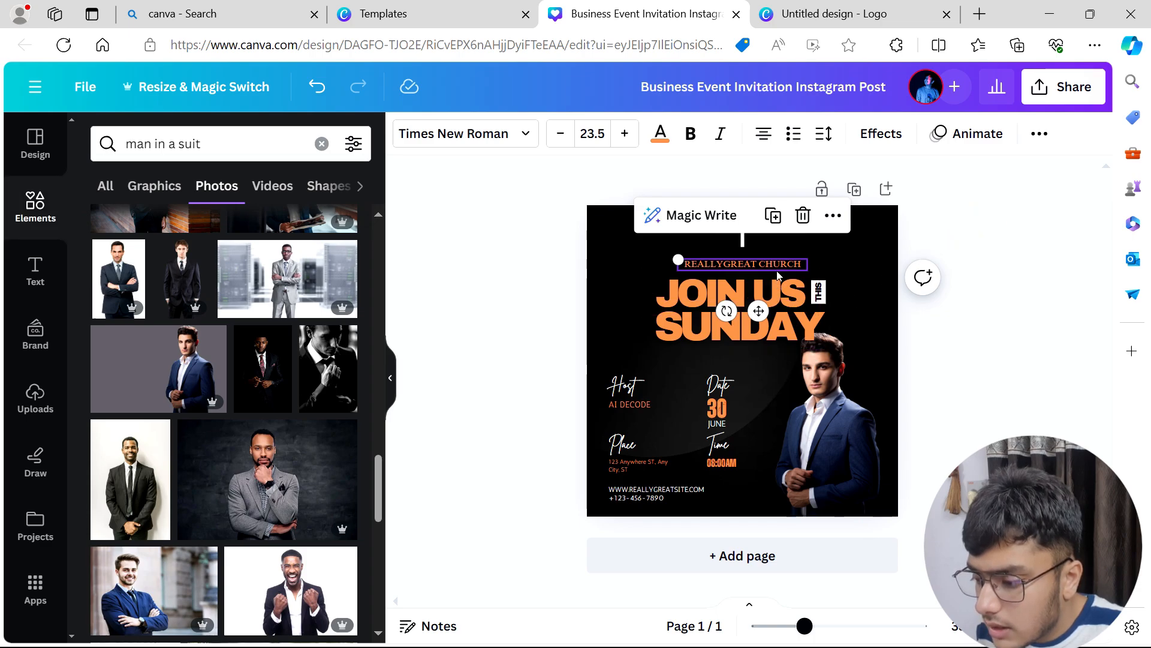
left_click_drag(776, 271, 783, 265)
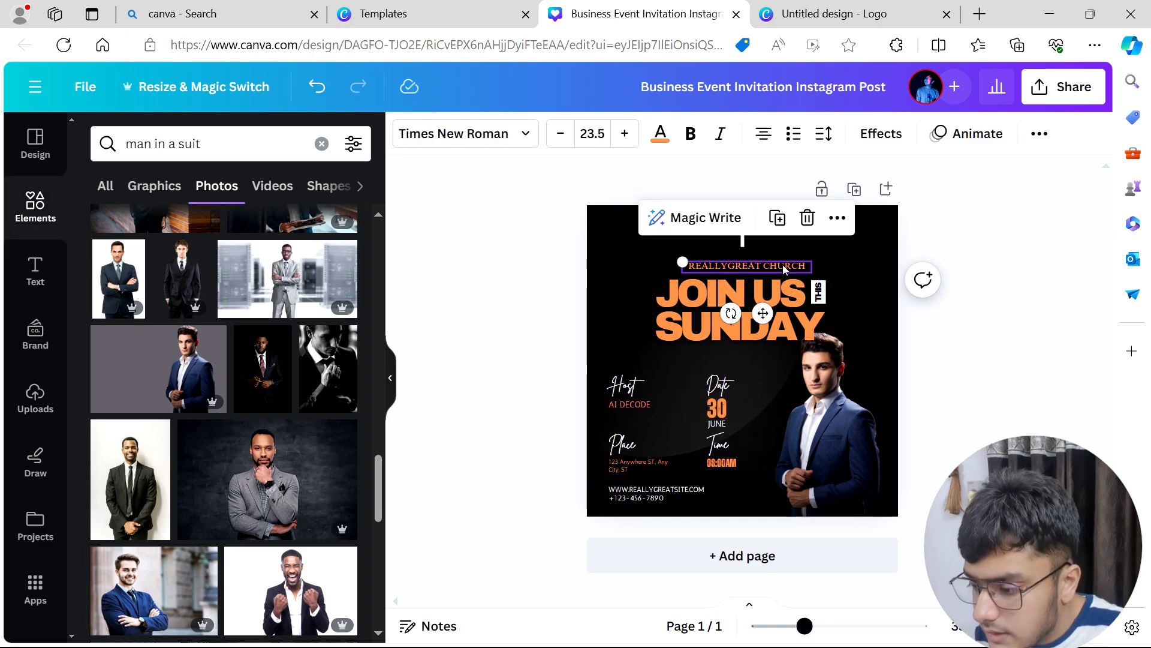
Step: Try italic, bold and other alignments on the REALLYGREAT CHURCH text, returning it to plain centred text
left_click(718, 135)
left_click(718, 136)
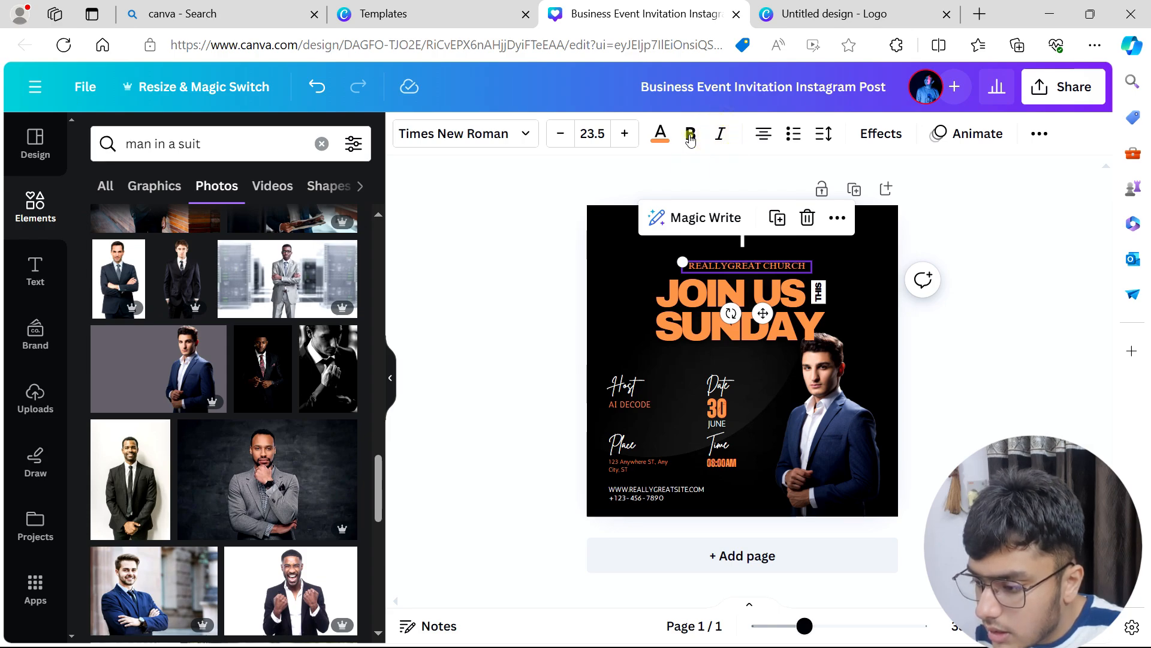
left_click(691, 136)
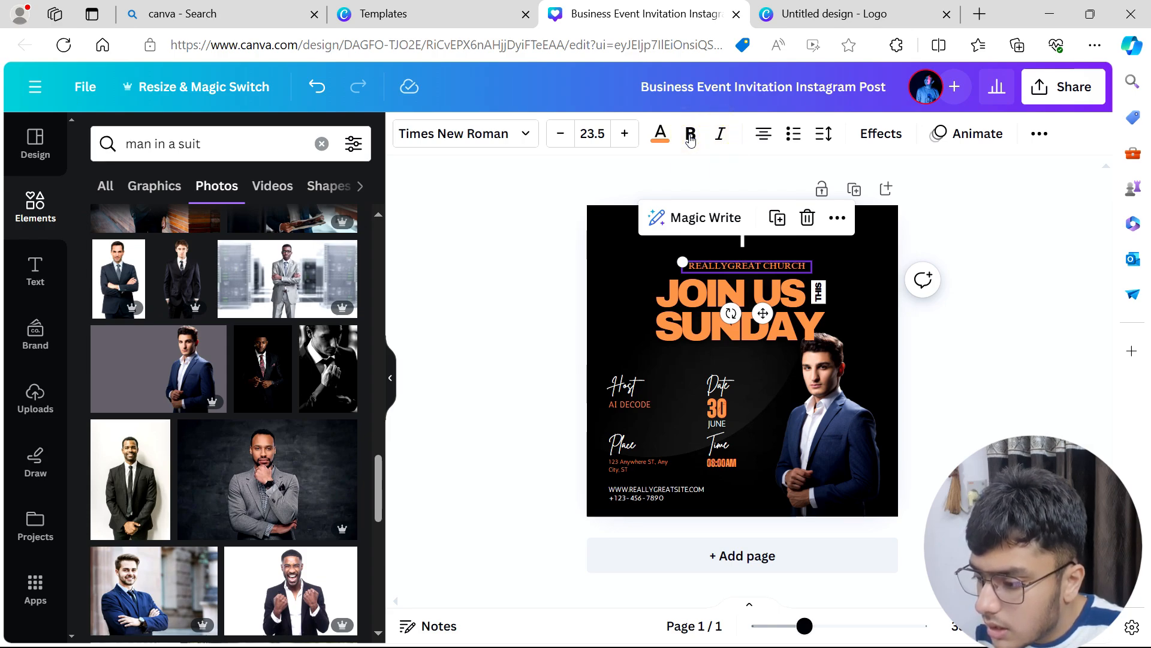
left_click(762, 136)
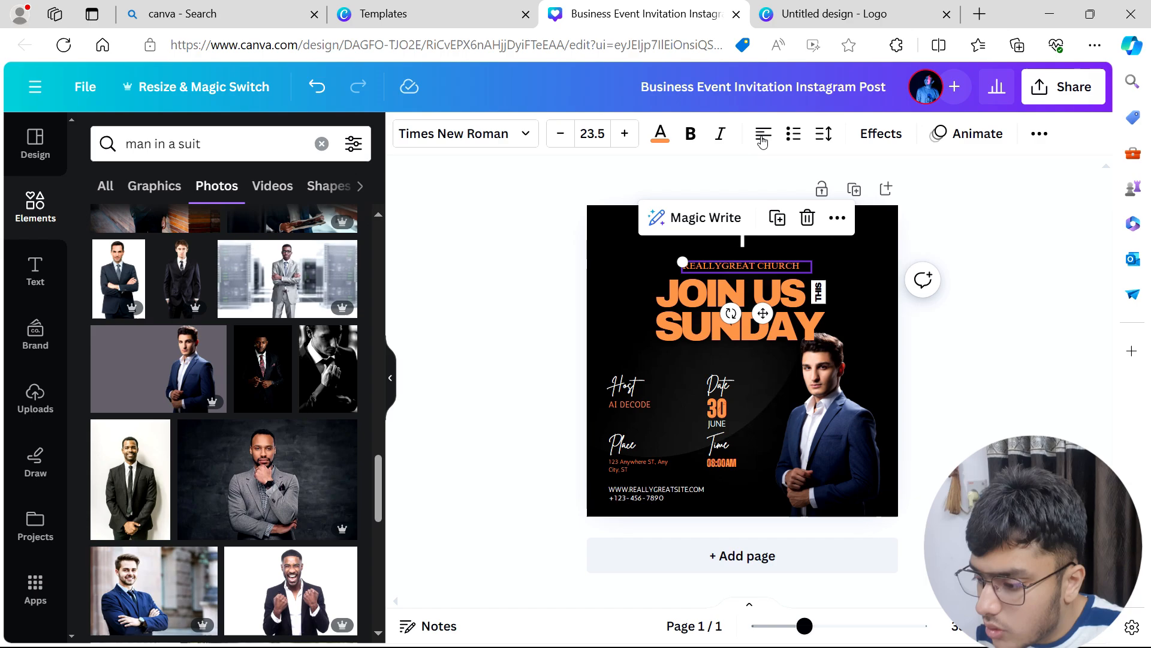
left_click(762, 138)
left_click(762, 138)
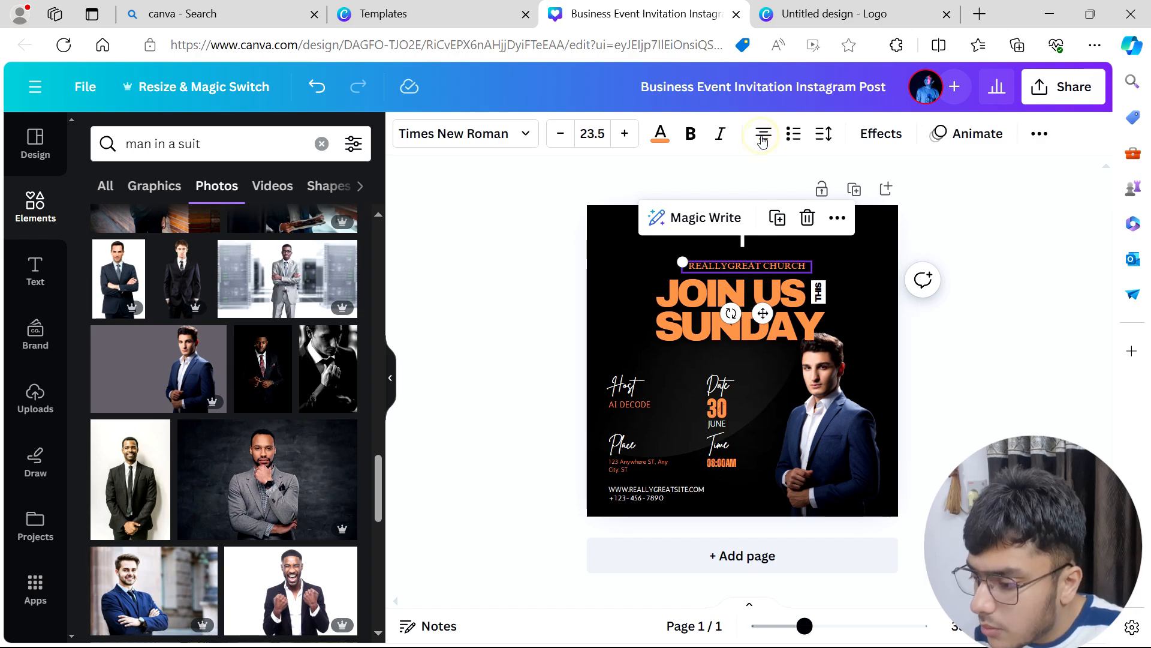
Step: Try list numbering on the REALLYGREAT CHURCH text, remove it, and view the text's spacing options
left_click(796, 135)
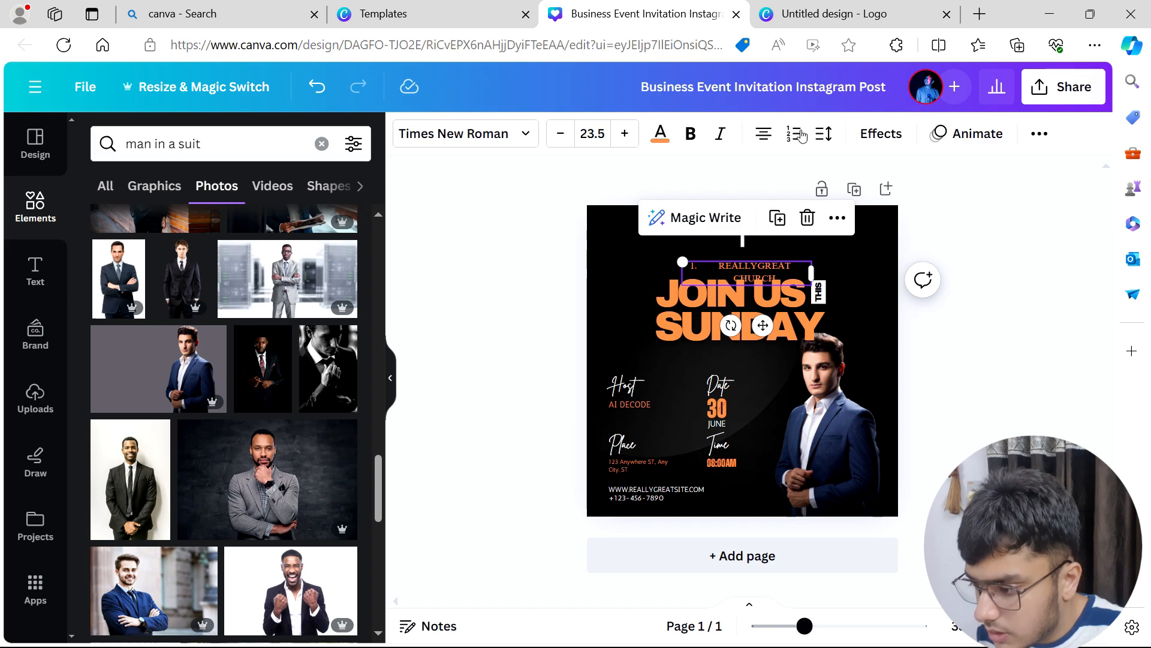
left_click(802, 134)
left_click(832, 138)
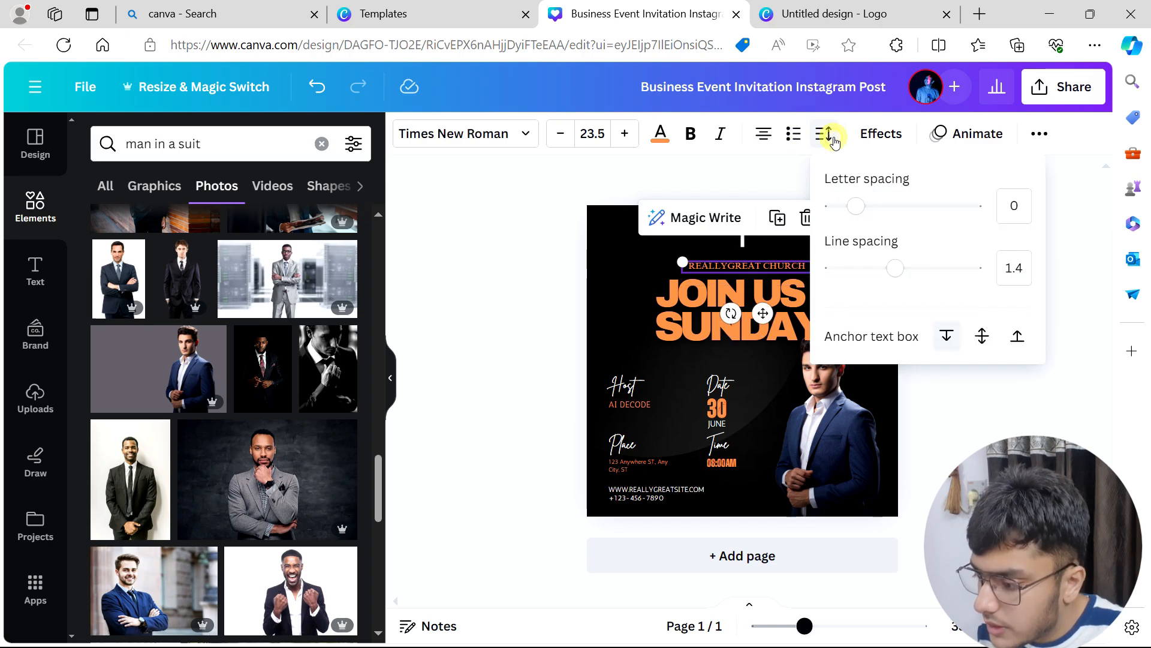
left_click(1065, 264)
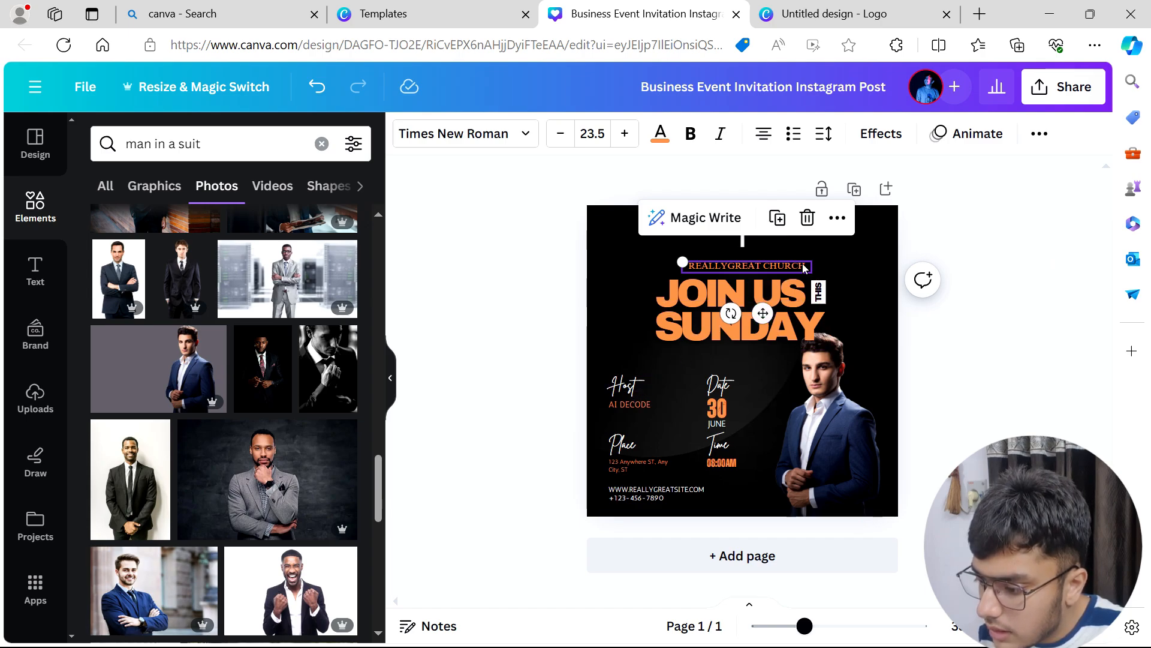
Step: Break the REALLYGREAT CHURCH text into two lines and move it to the page's upper right, beside the cross
left_click(776, 270)
left_click(765, 261)
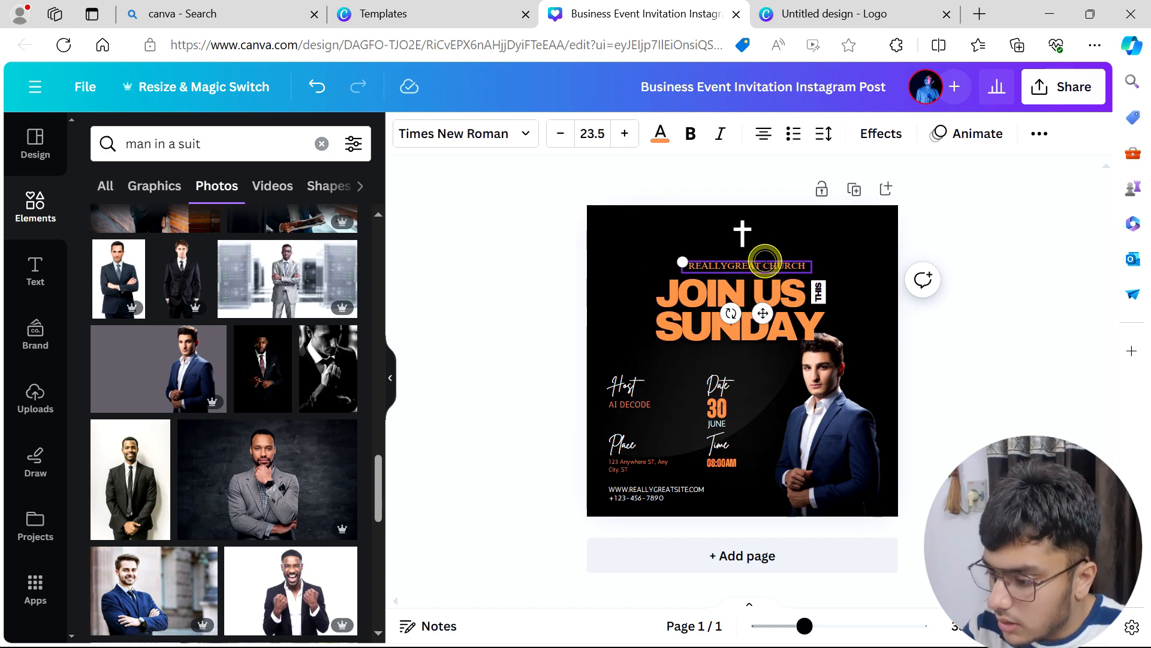
key("Return")
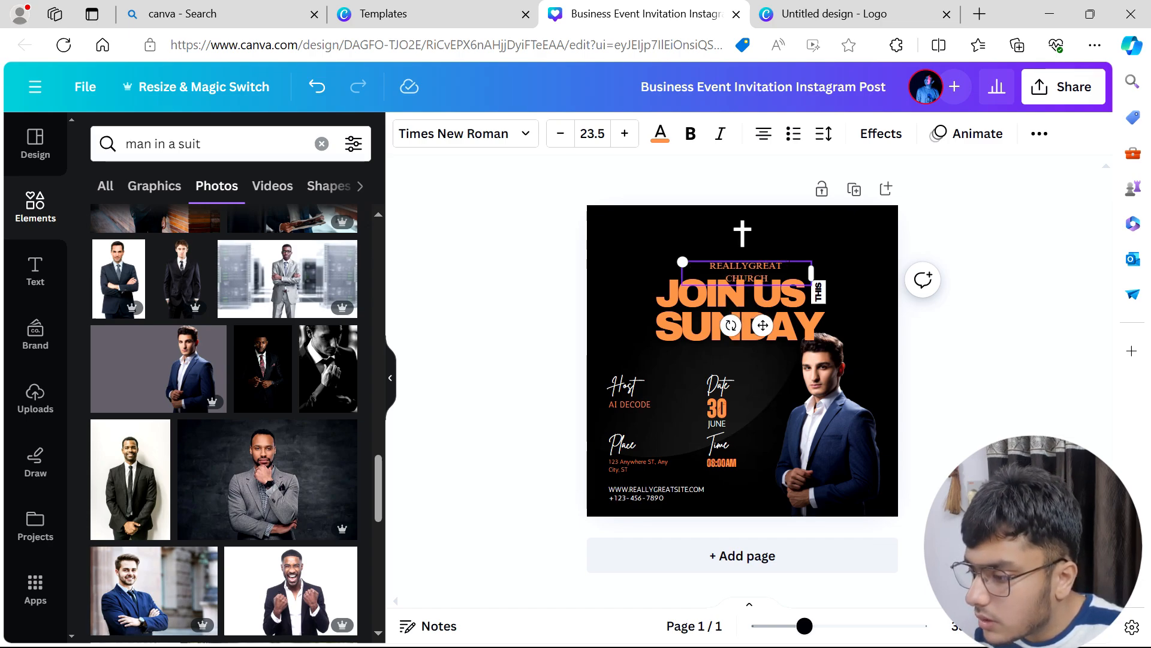
left_click(973, 210)
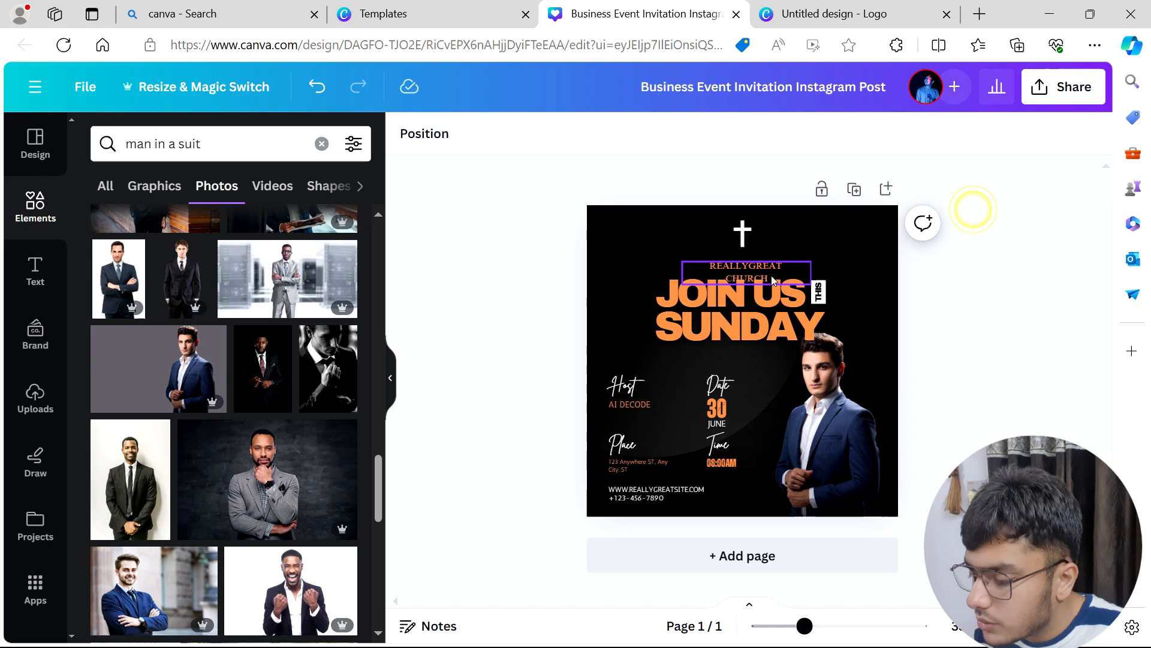
left_click_drag(770, 275, 839, 233)
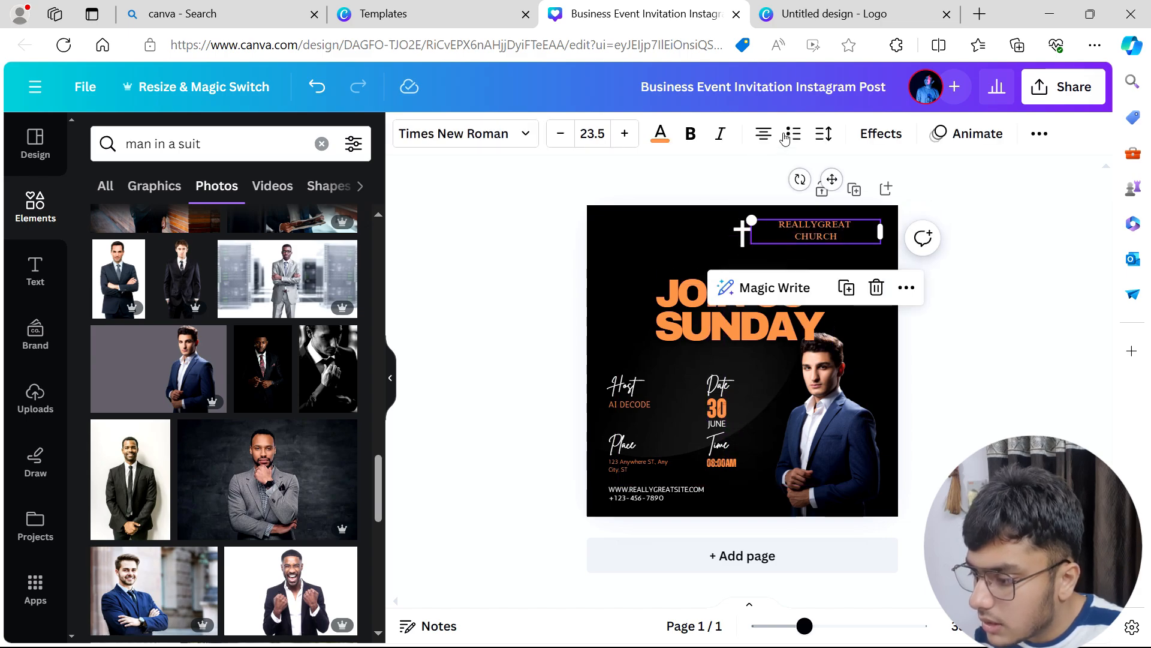
Step: Try a line spacing of 2.5 on the REALLYGREAT CHURCH text and return it to 1.4
left_click(824, 133)
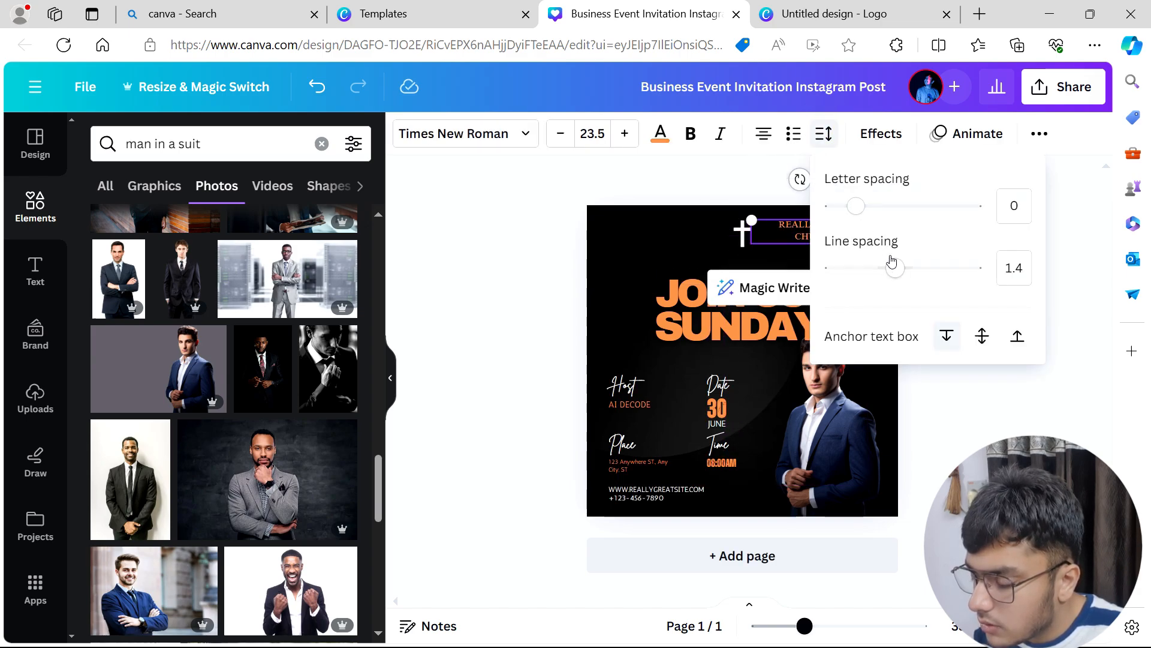
left_click_drag(894, 265, 1056, 246)
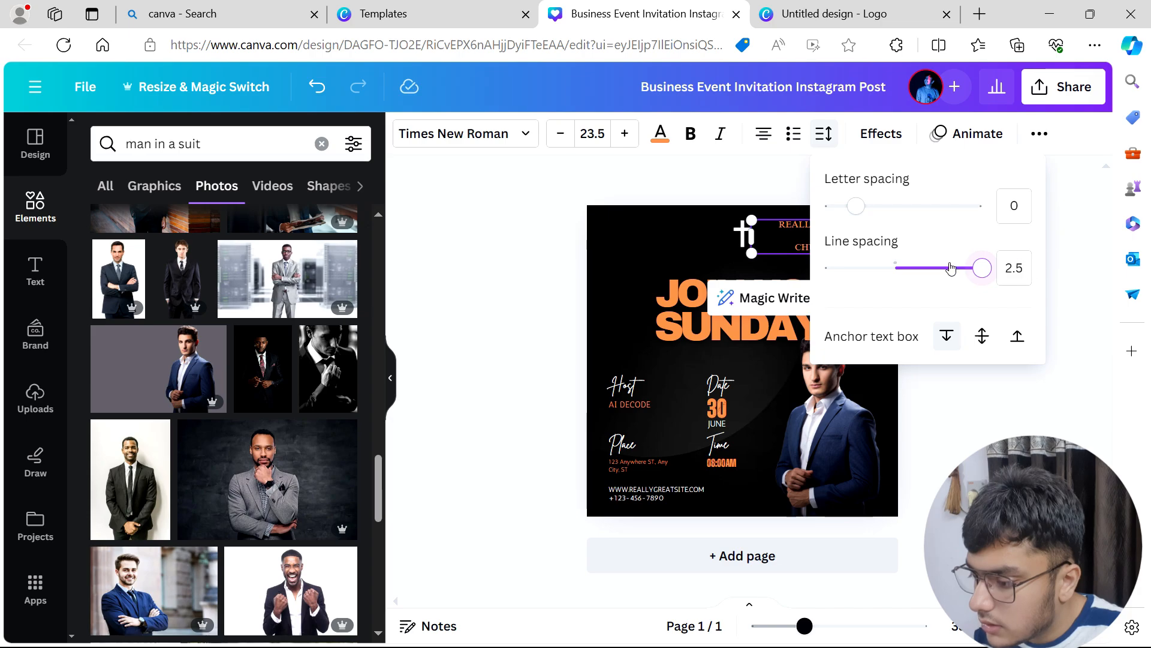
left_click_drag(951, 268, 906, 284)
Step: Anchor the REALLYGREAT CHURCH text box to the bottom and increase its letter spacing to 643
left_click(982, 336)
left_click(1018, 336)
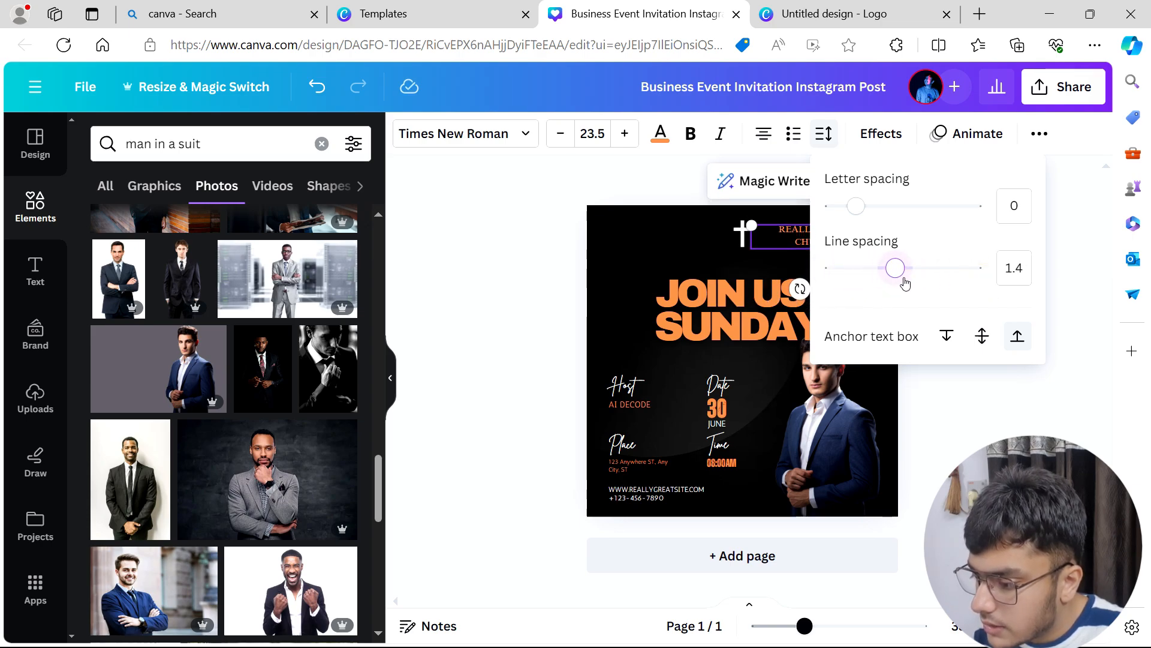
left_click_drag(858, 217, 959, 216)
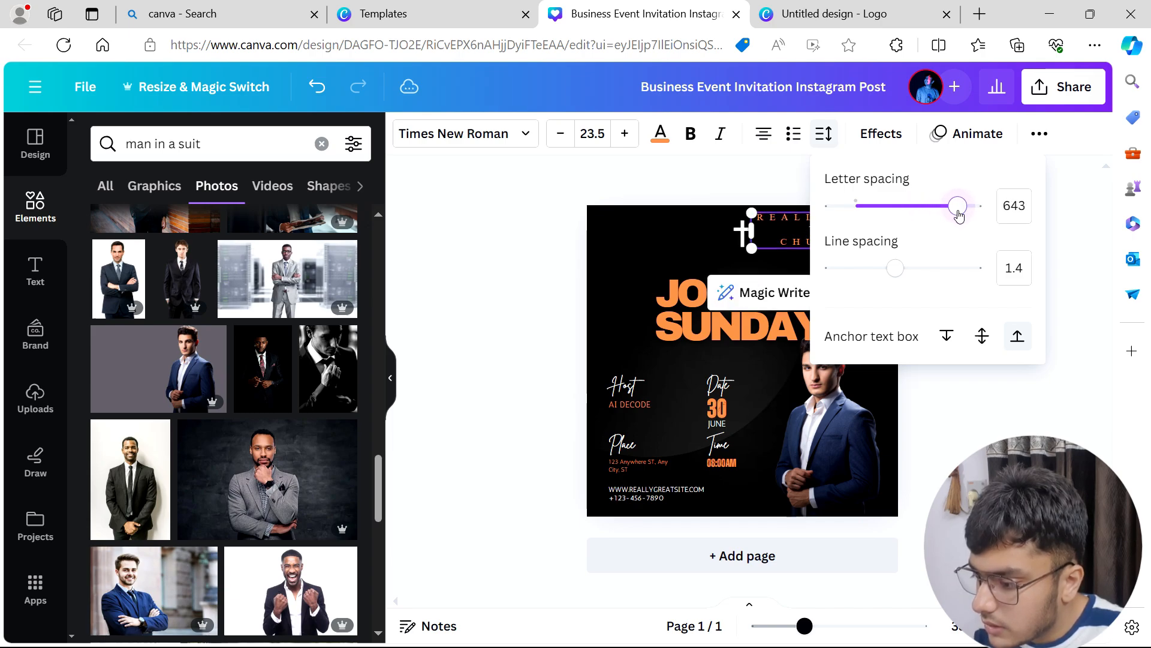
Step: Reset the REALLYGREAT CHURCH text's letter spacing to 0 and keep its line spacing at 1.4
left_click(1062, 252)
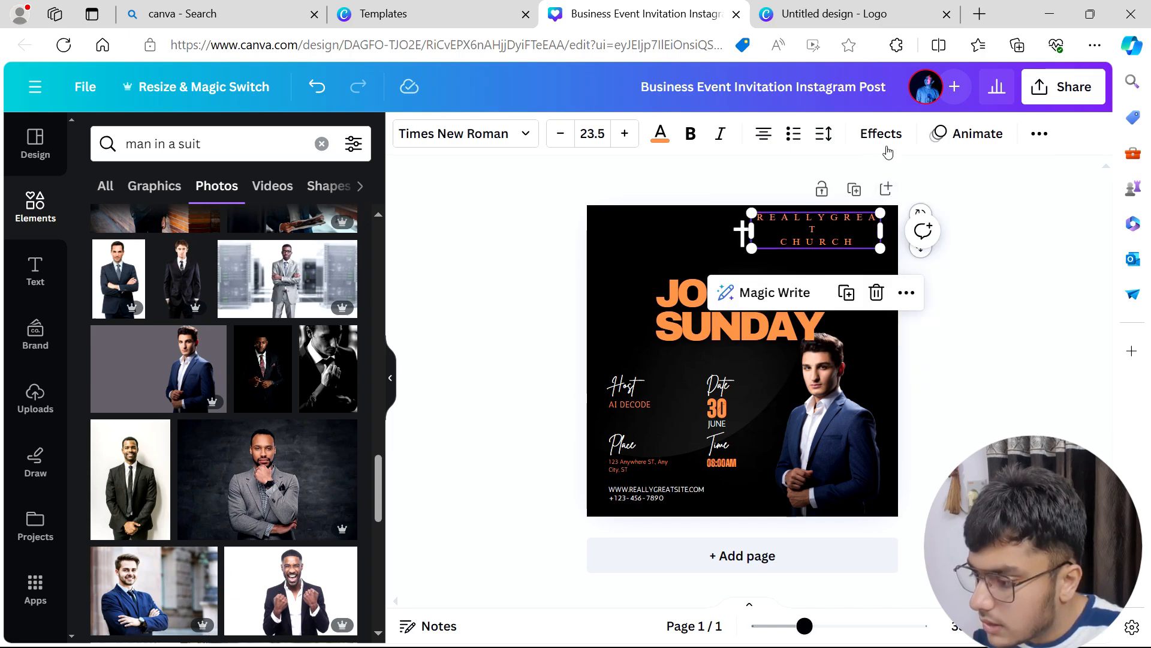
left_click(824, 133)
left_click_drag(956, 220, 855, 231)
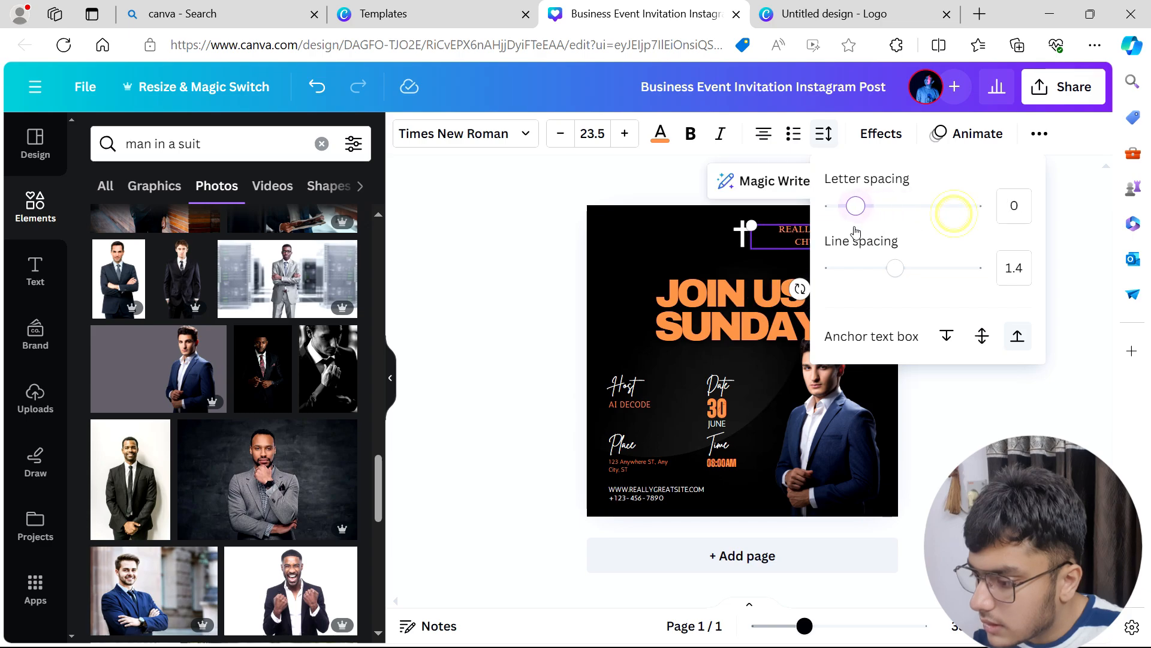
left_click_drag(901, 271, 895, 275)
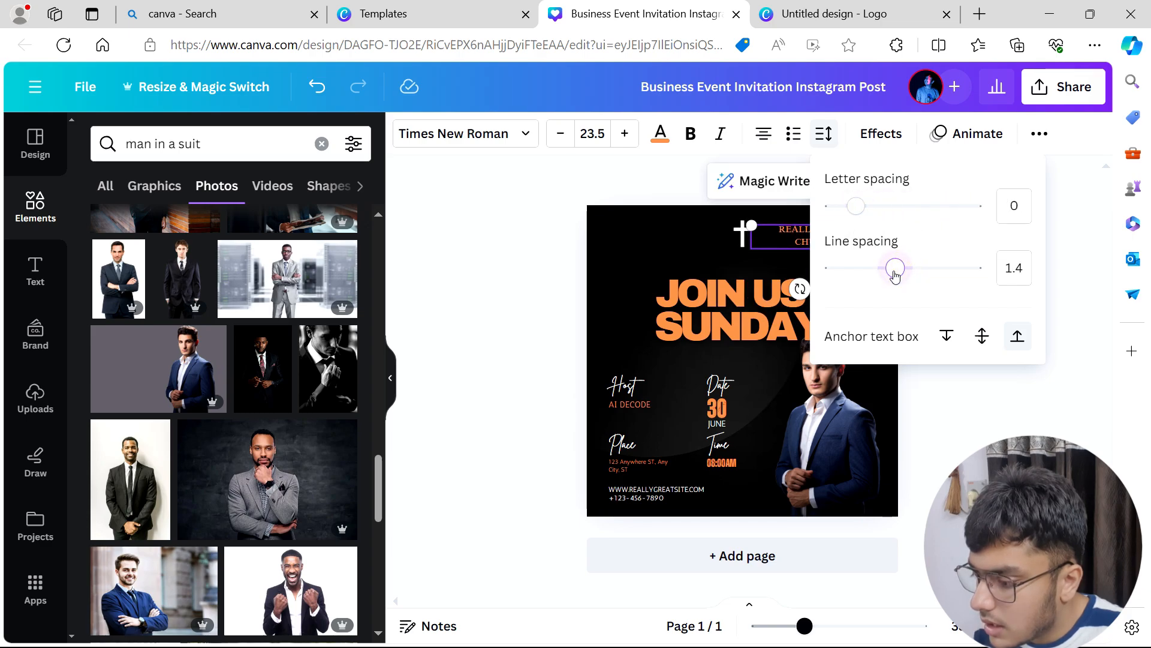
left_click(1053, 214)
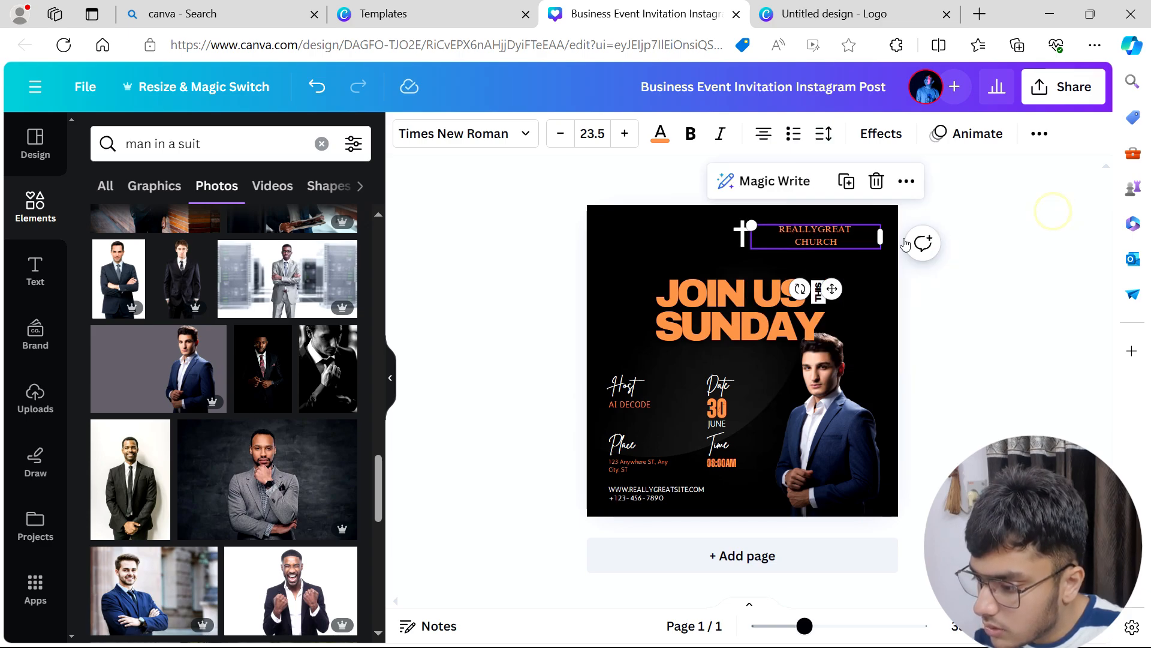
Step: Rejoin the REALLYGREAT CHURCH text into a single line and move it back between the cross and the JOIN US heading
left_click(819, 231)
left_click(815, 230)
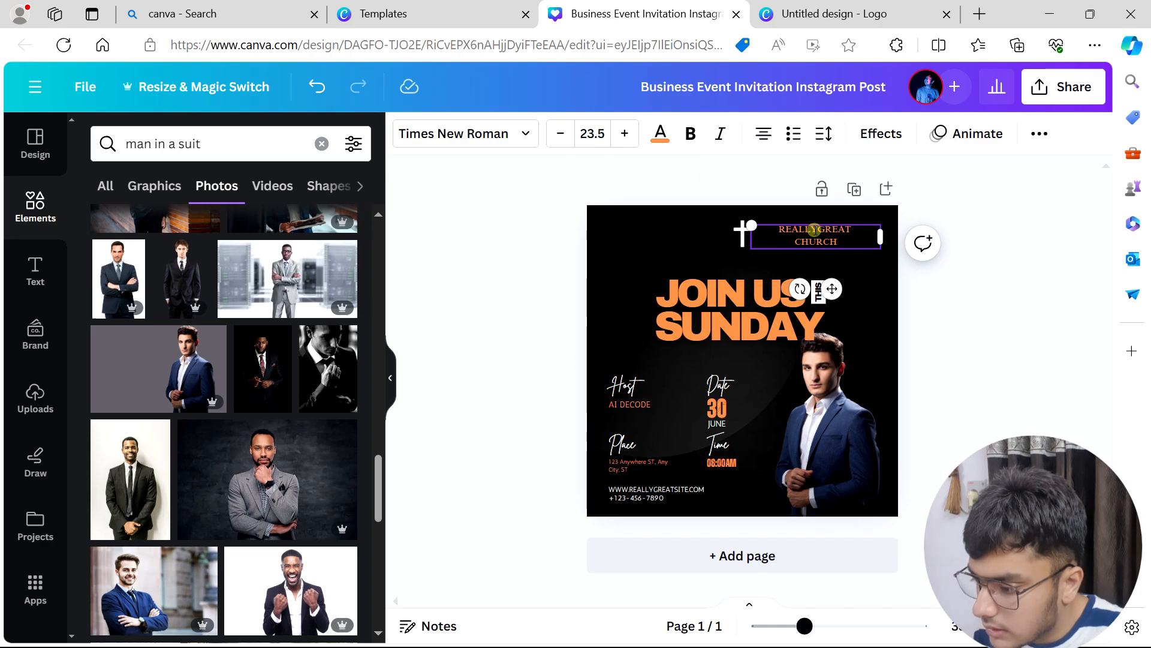
left_click(795, 237)
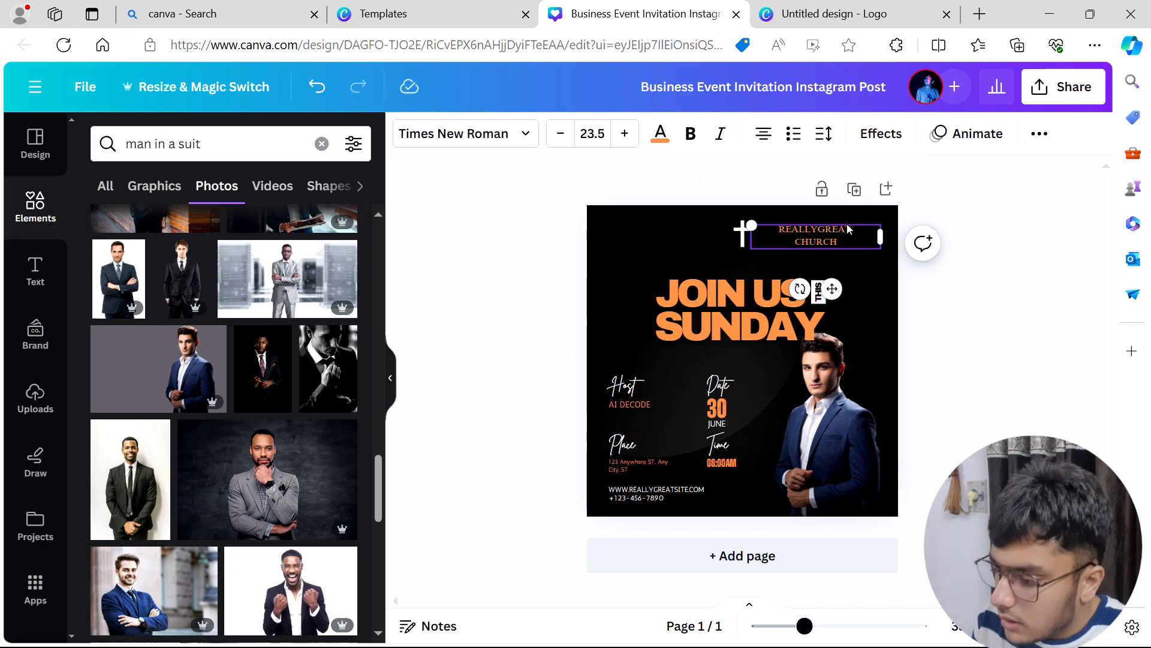
key("BackSpace")
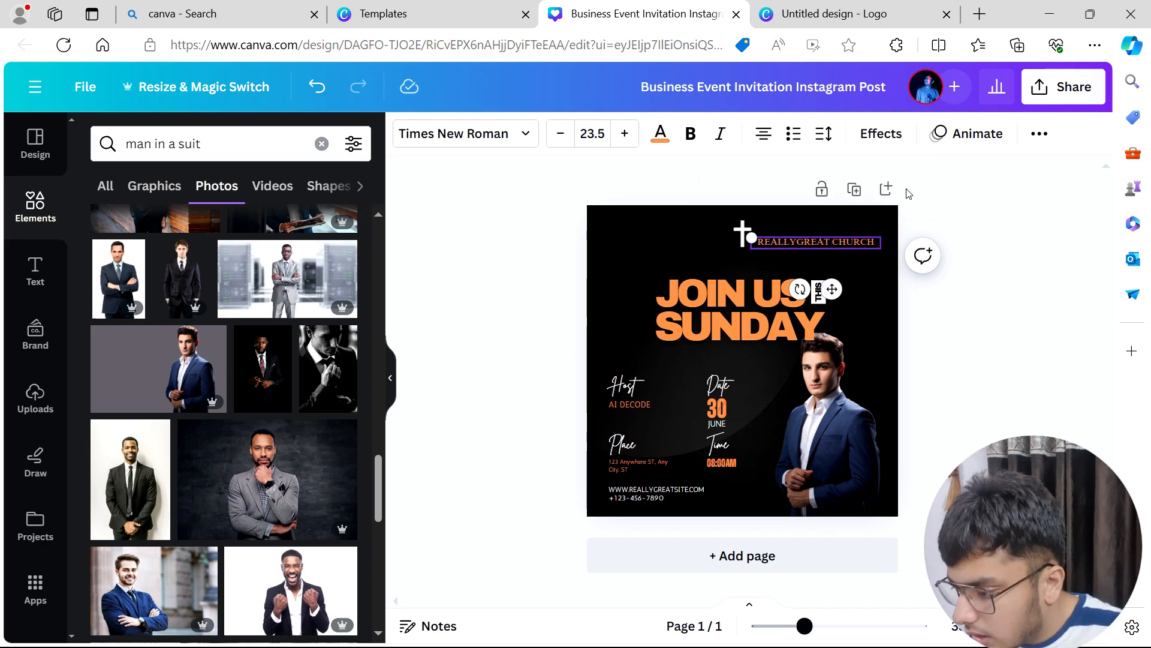
left_click_drag(851, 243, 774, 269)
Step: Try the Shadow effect on the JOIN US heading, closing the visual search that was opened by mistake
left_click(794, 289)
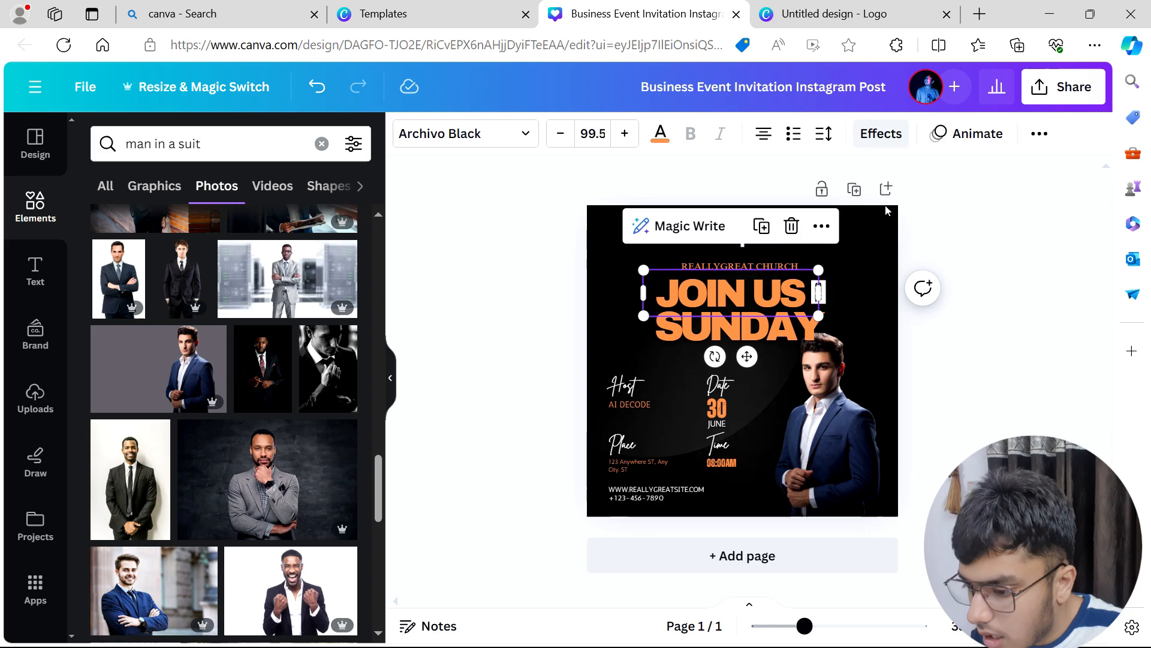
left_click(881, 137)
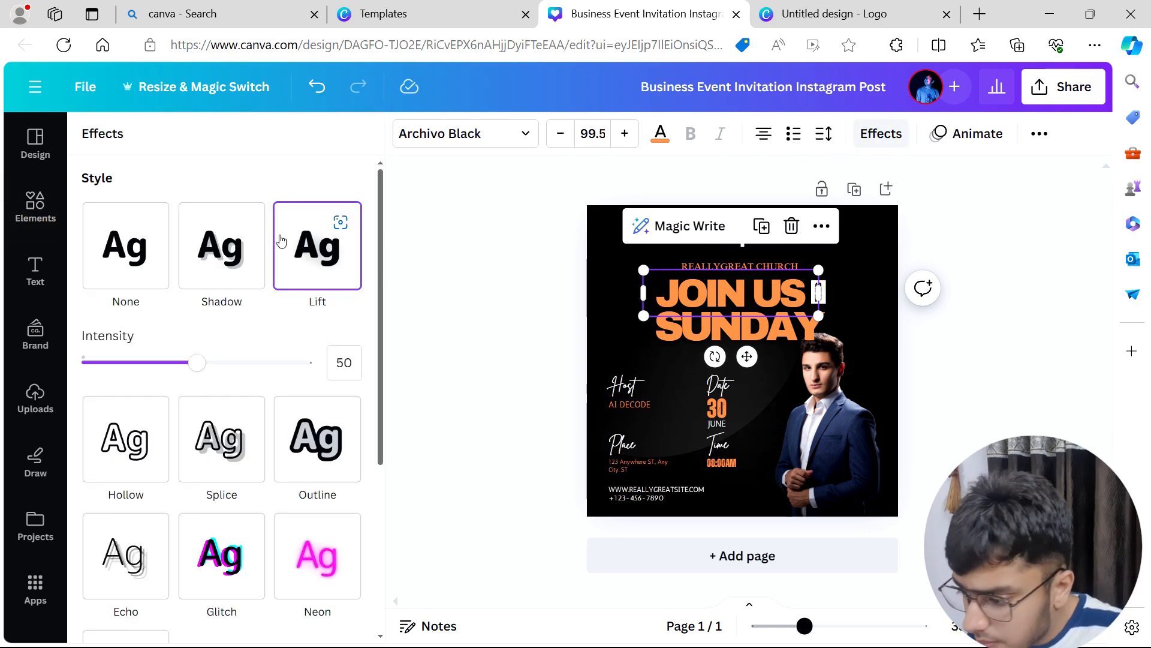
left_click(236, 415)
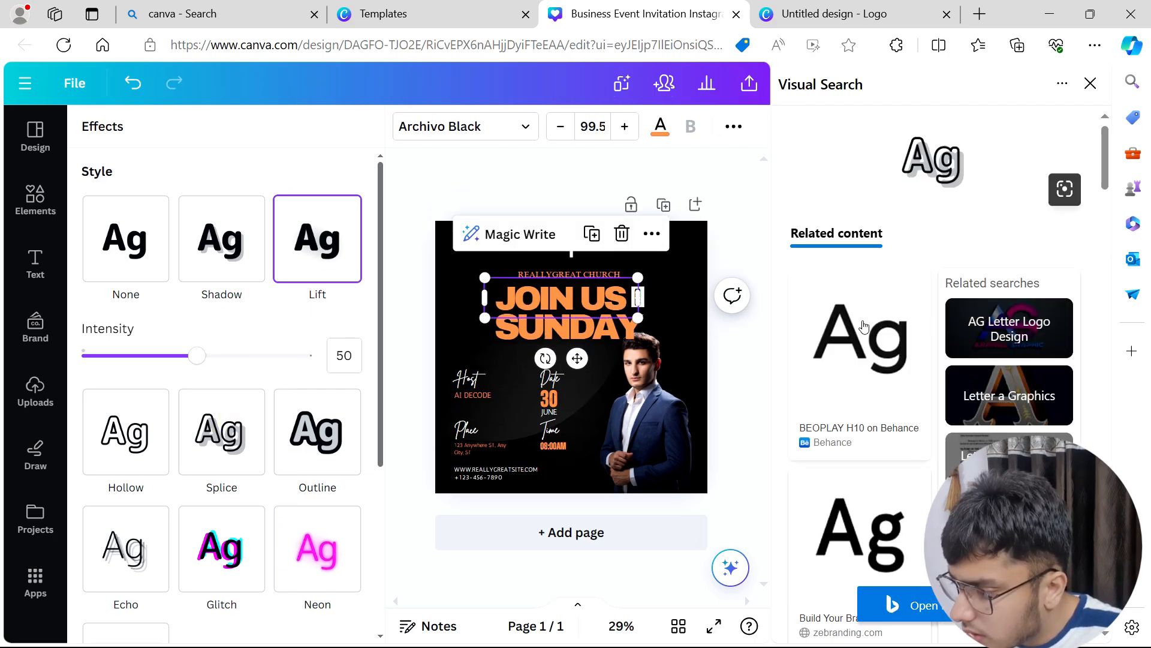
left_click(1089, 84)
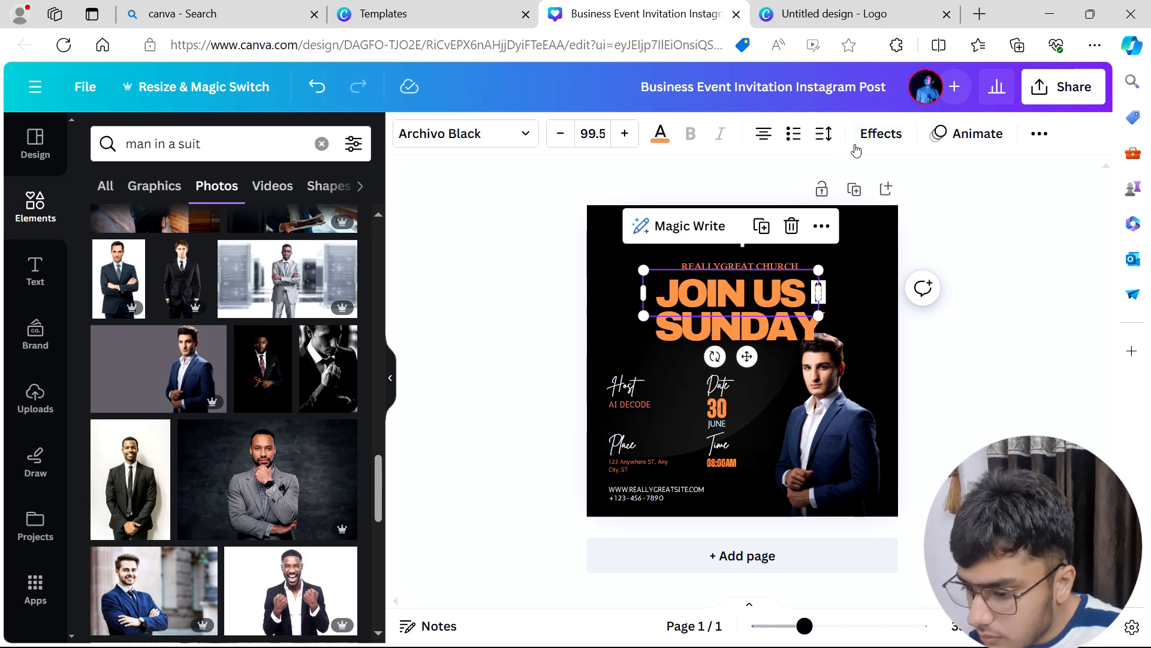
left_click(872, 135)
left_click(243, 259)
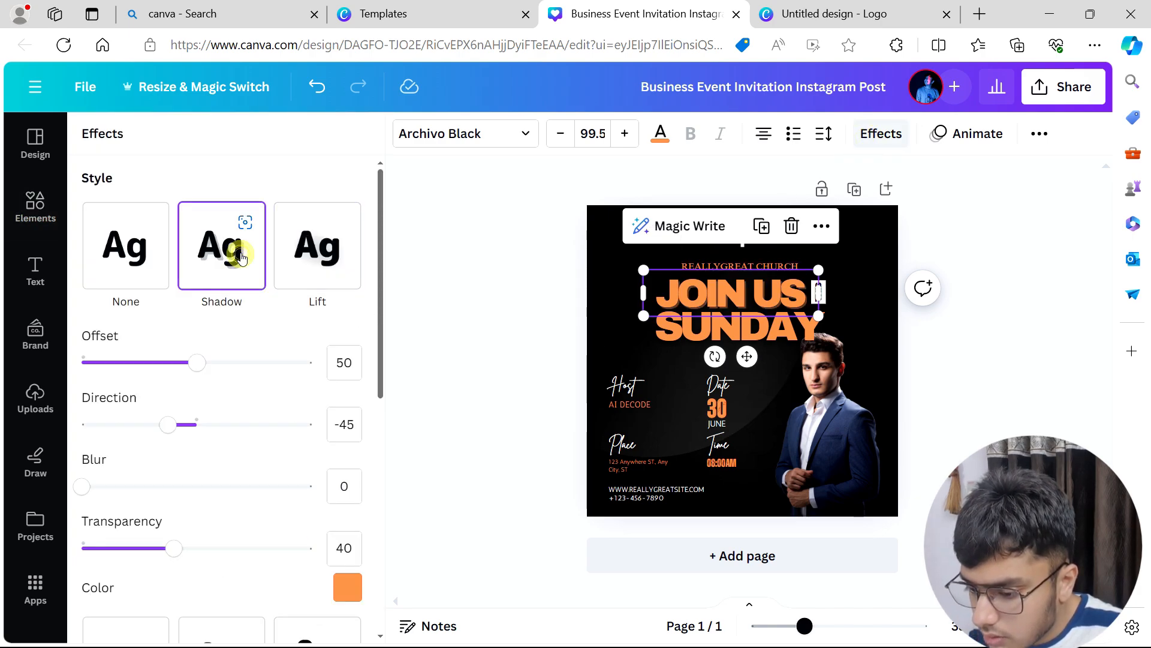
scroll(162, 318, "down", 6)
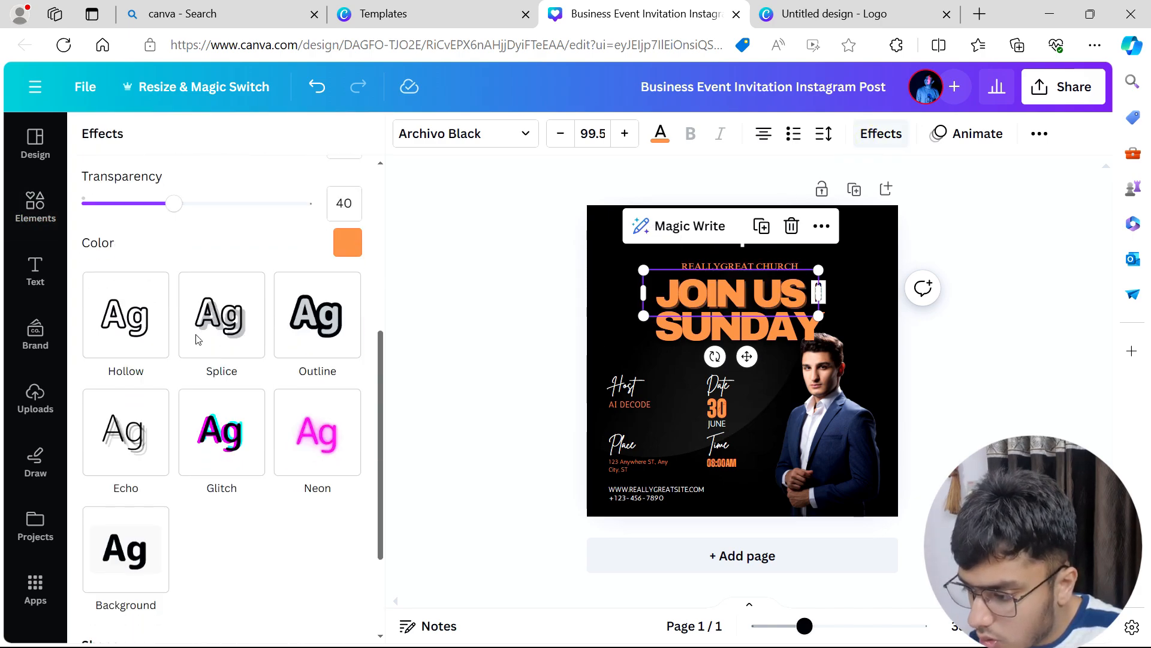
Step: Try the Hollow, Splice, Outline and Glitch effects on the JOIN US heading, with a thicker outline and a Glitch offset of 15
left_click(161, 329)
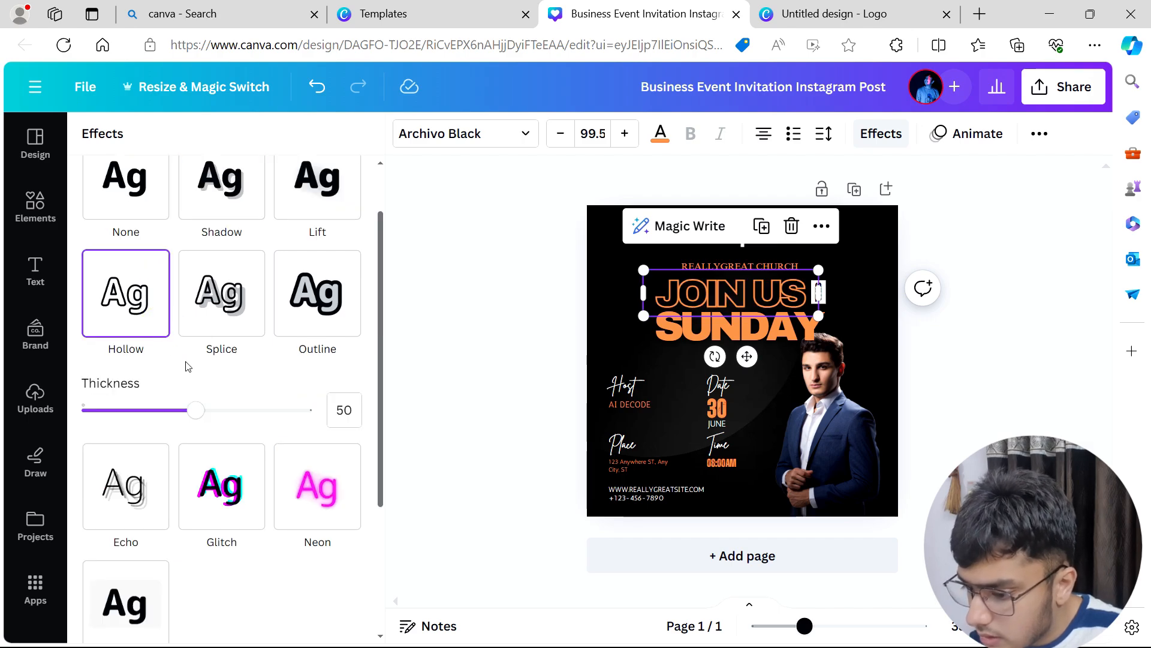
left_click(222, 315)
left_click(301, 297)
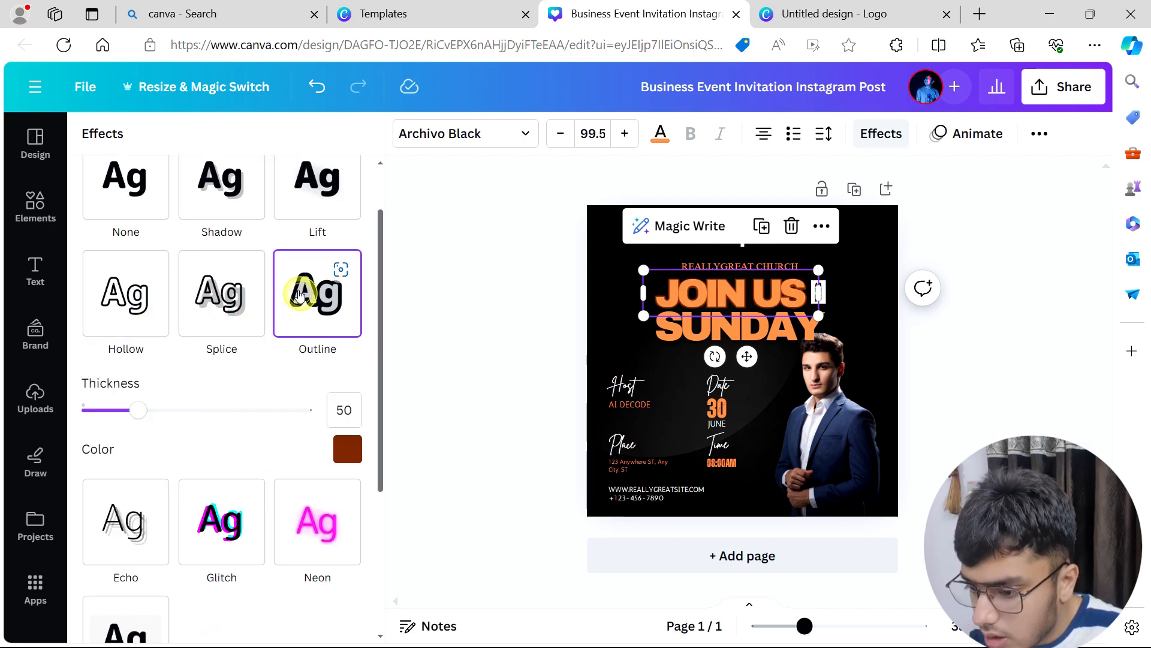
scroll(224, 381, "down", 4)
left_click_drag(139, 190, 202, 191)
left_click(225, 327)
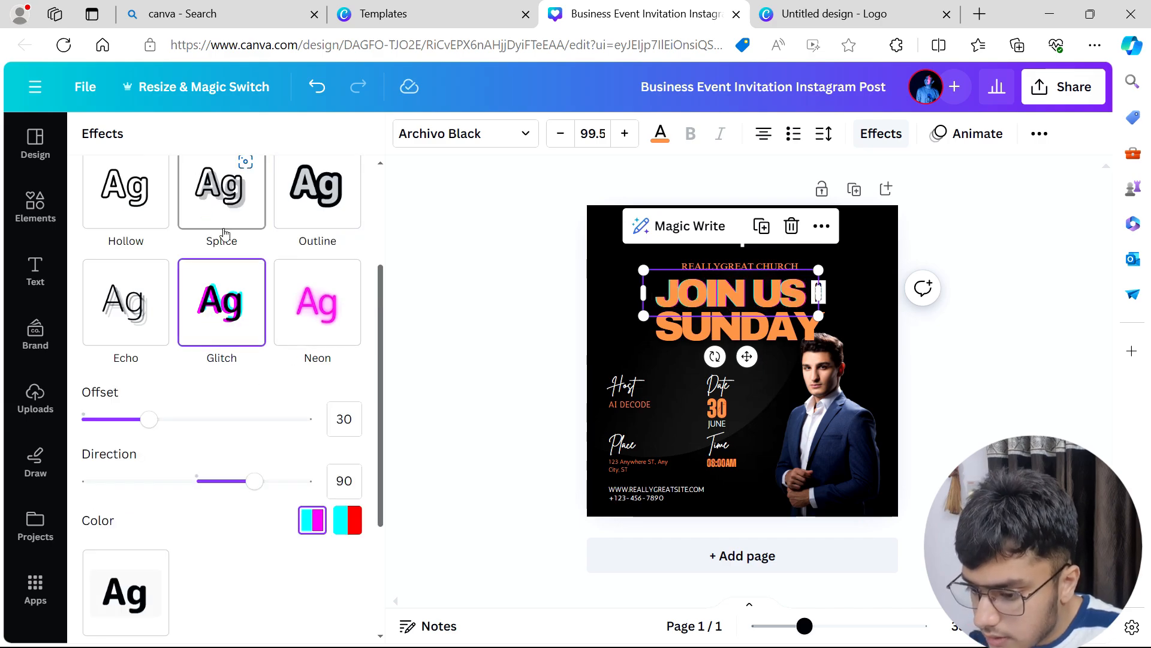
left_click_drag(150, 420, 116, 427)
Step: Try the Background effect with the Curve shape on the JOIN US heading, using roundness 100 and spread 0
scroll(144, 480, "down", 3)
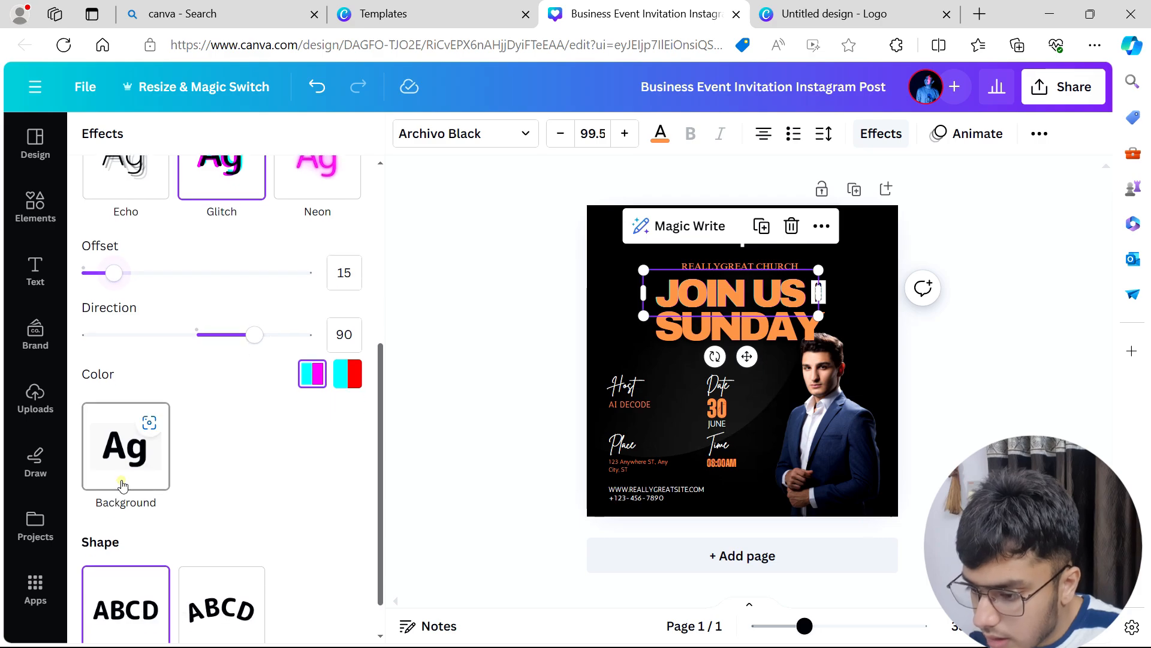
left_click(126, 474)
scroll(212, 406, "up", 5)
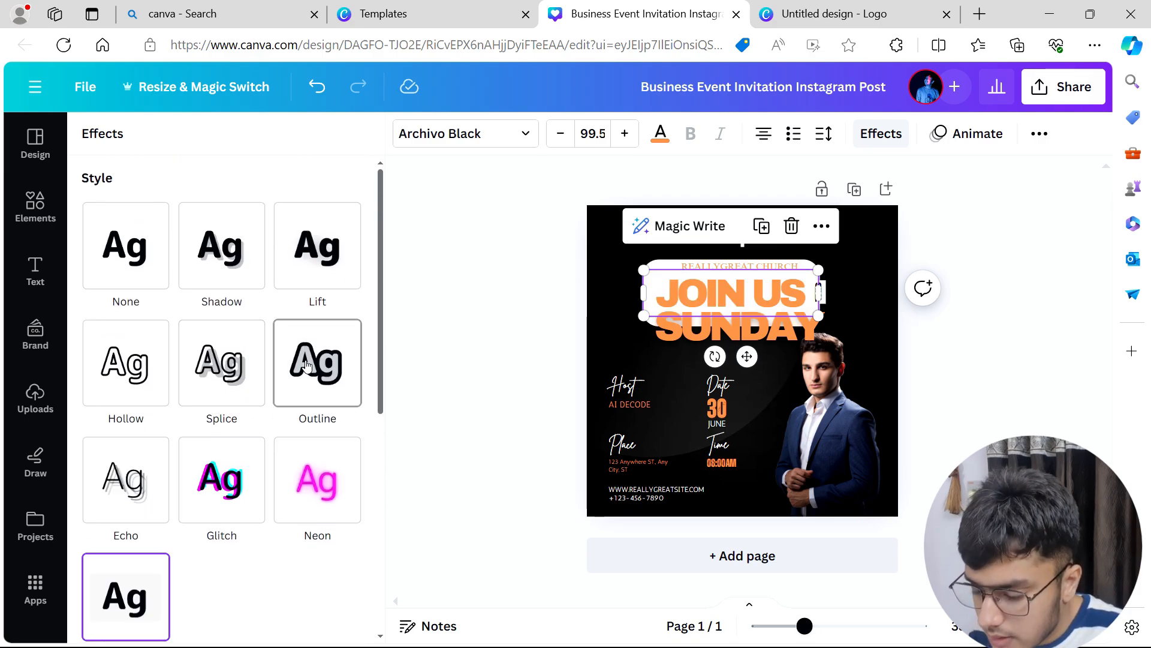
scroll(307, 367, "down", 5)
scroll(308, 368, "down", 1)
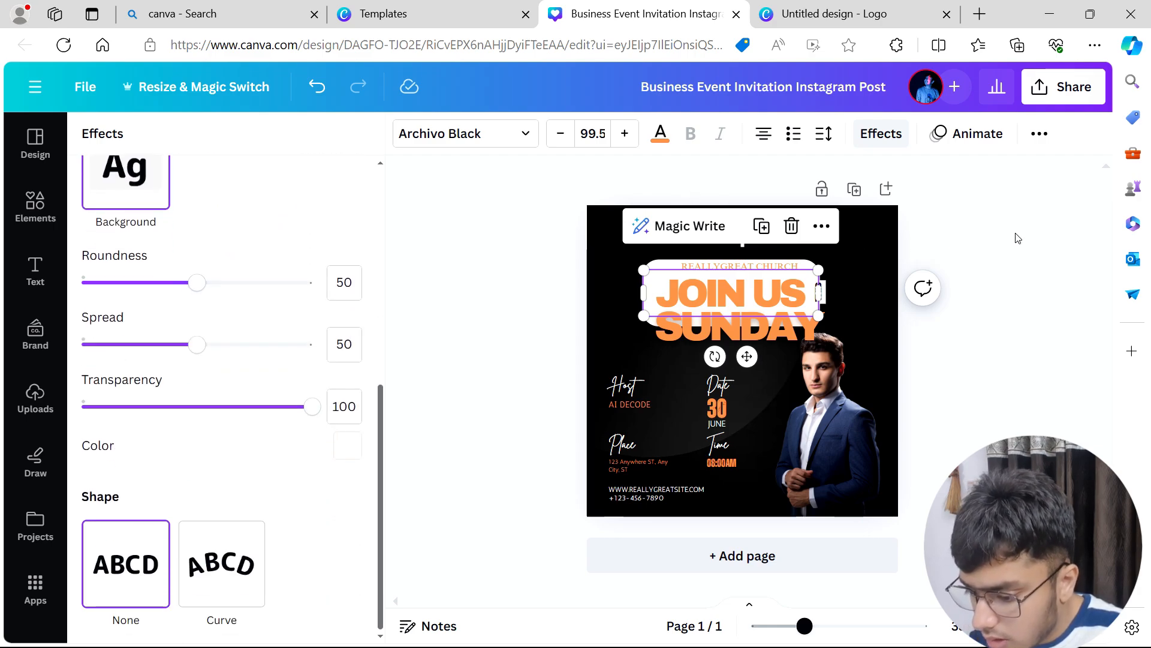
left_click(237, 559)
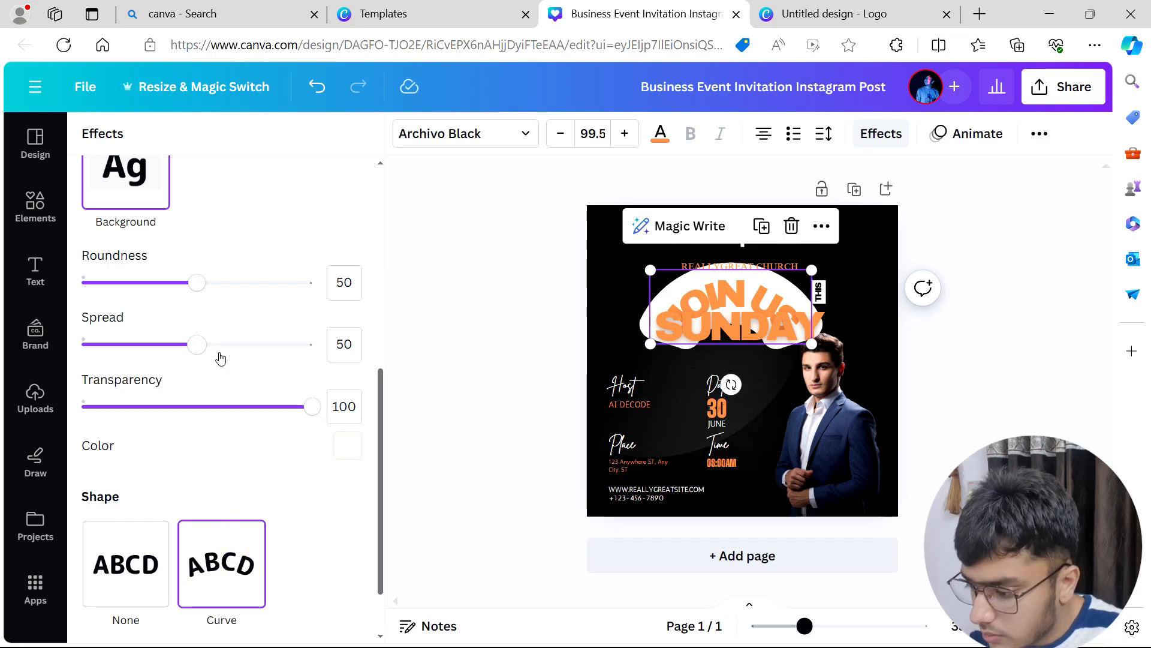
left_click_drag(197, 283, 426, 322)
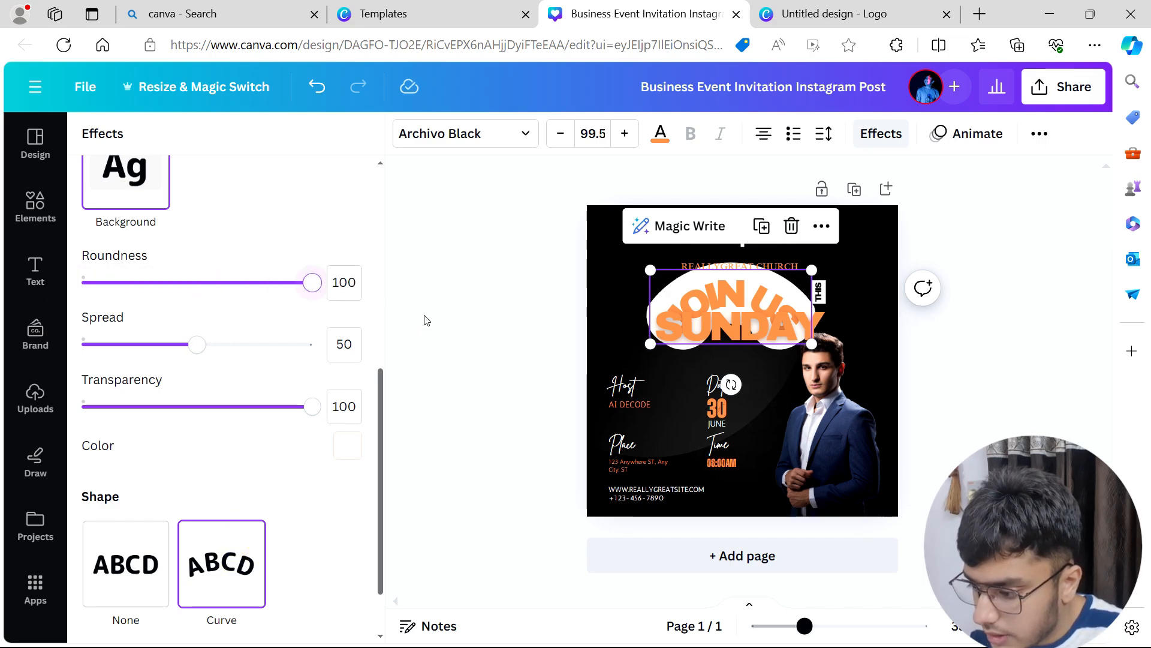
left_click_drag(204, 344, 82, 344)
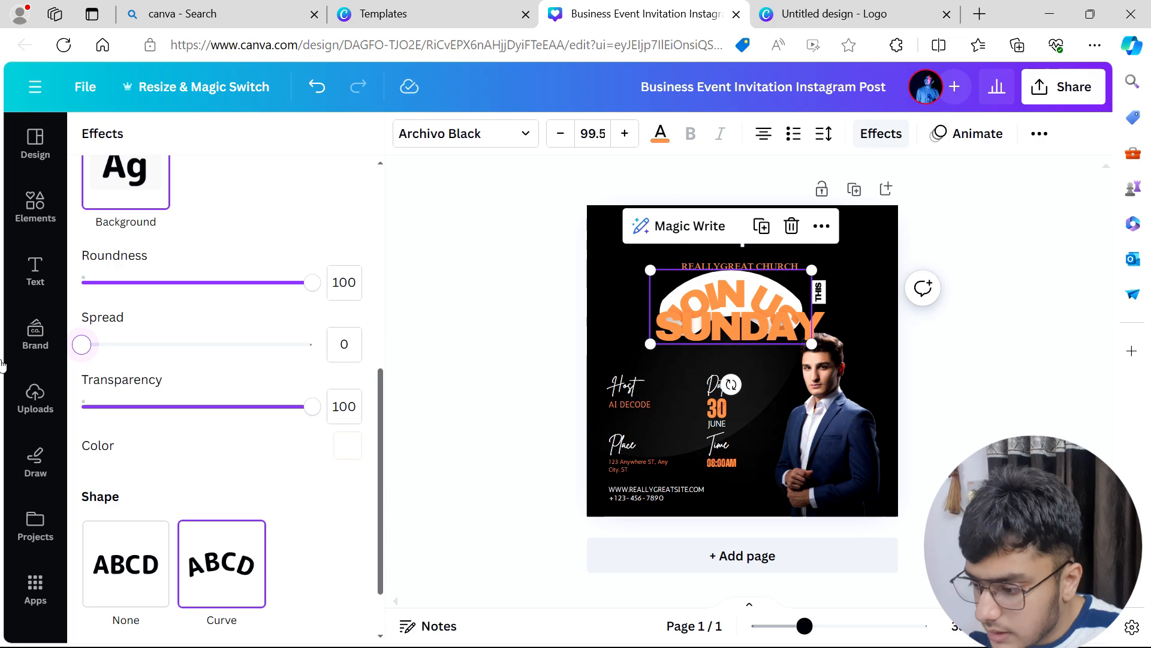
Step: Remove the curve from the JOIN US heading, restore its Lift effect and deselect it
left_click(91, 536)
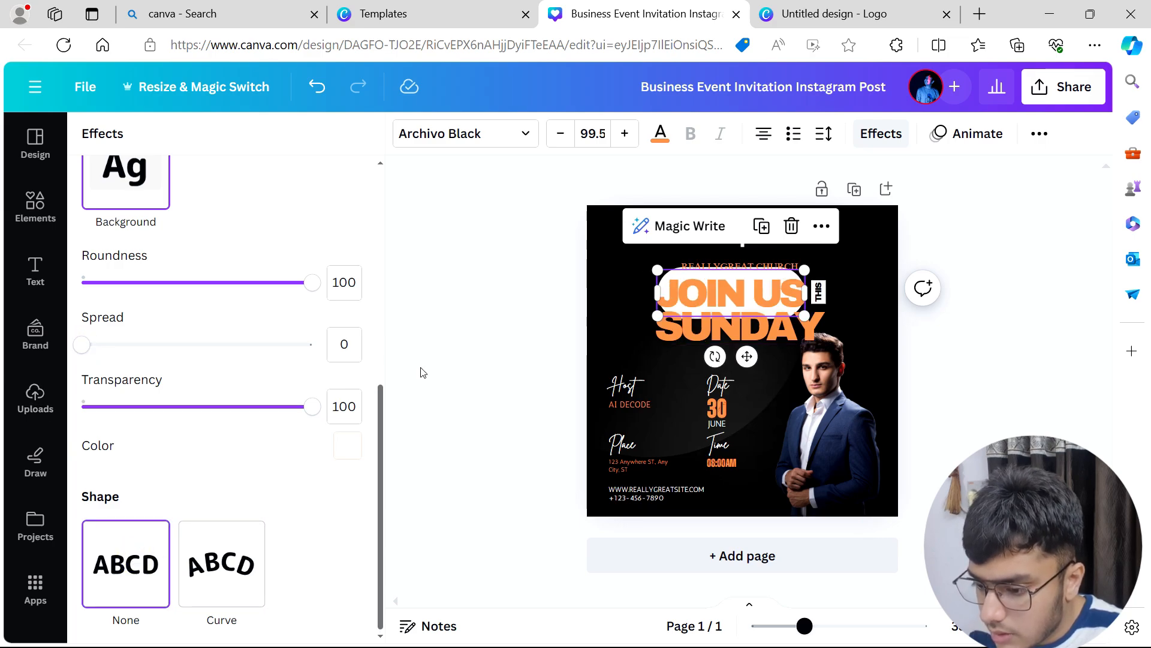
scroll(167, 249, "up", 7)
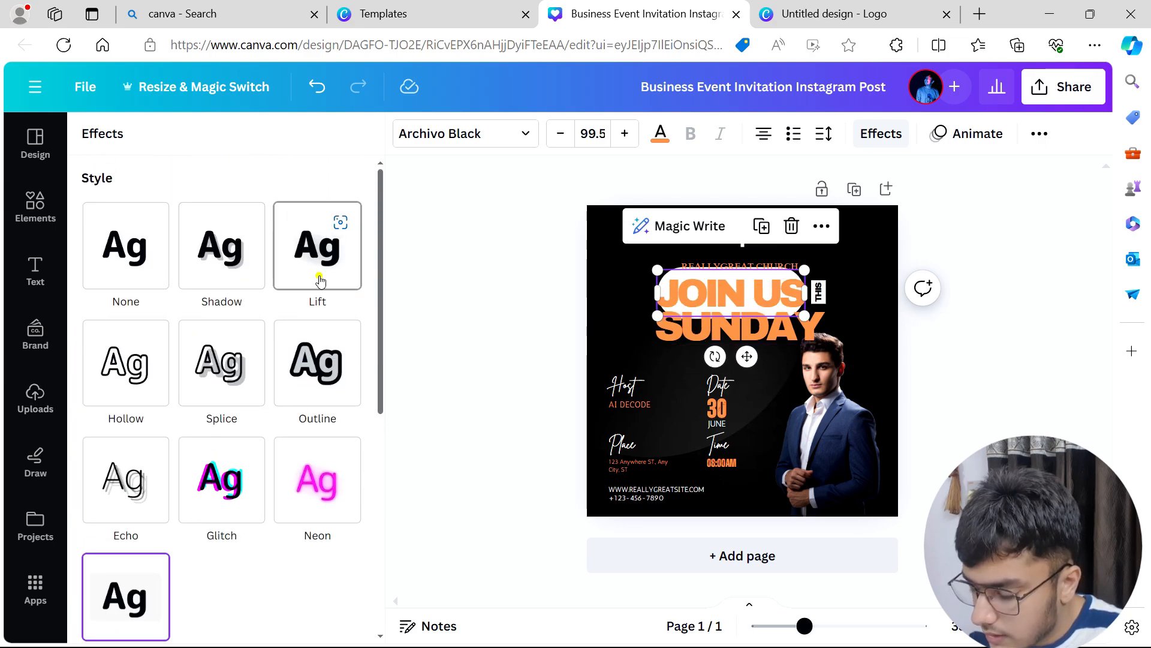
left_click(317, 274)
left_click(546, 243)
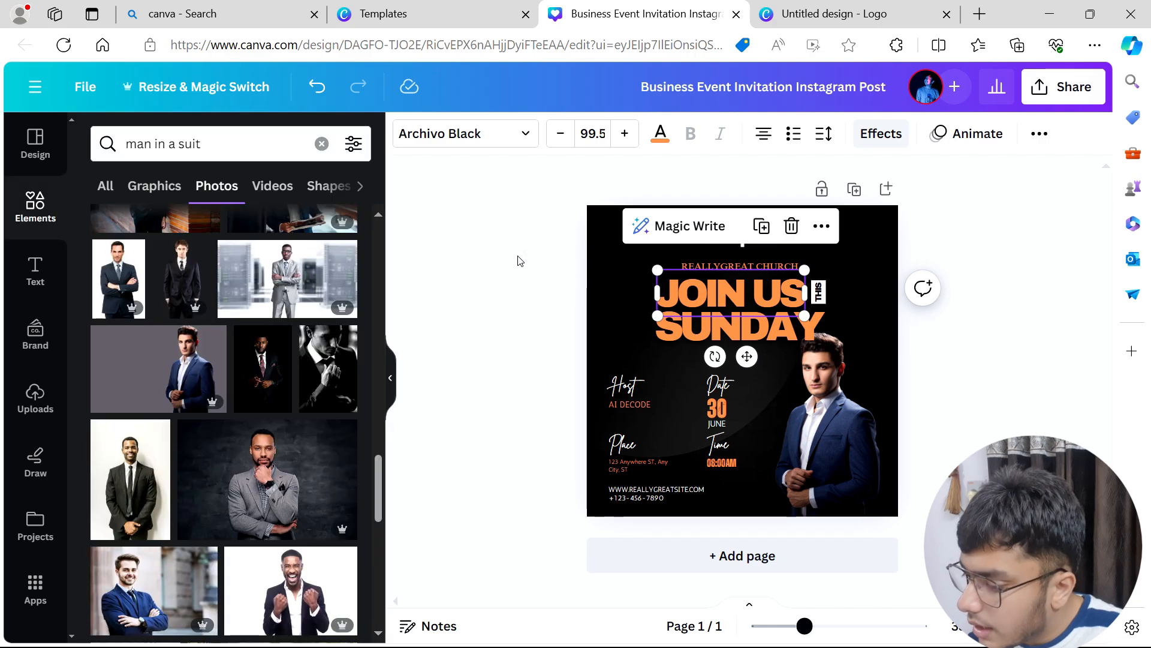
left_click(516, 258)
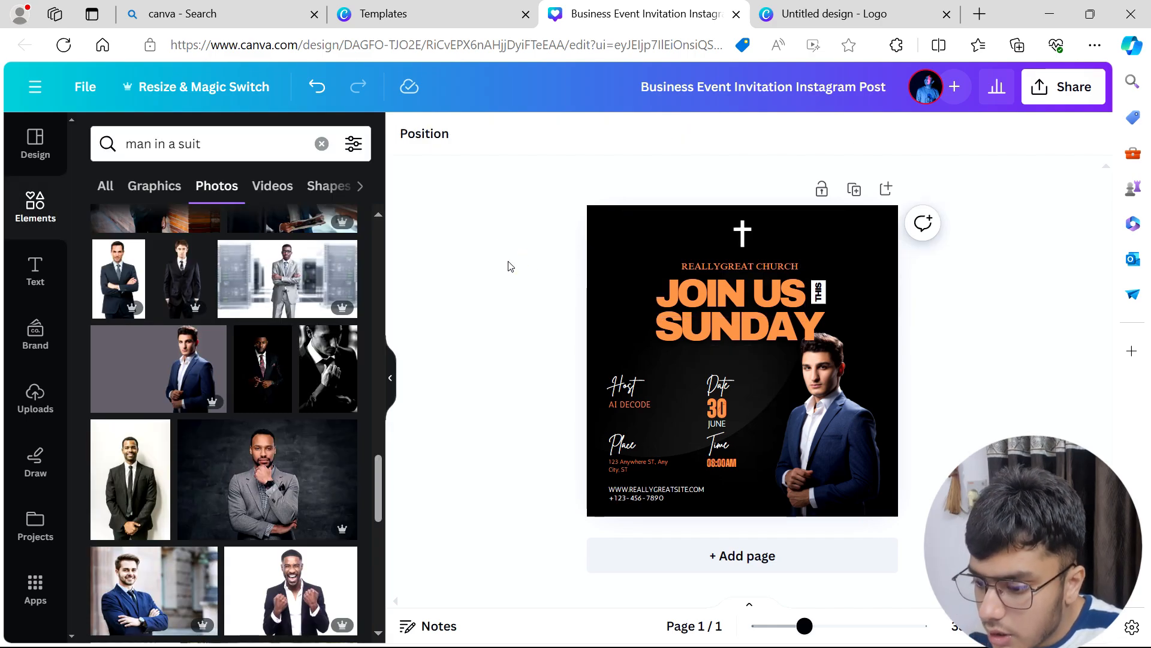
Step: Clear the "man in a suit" element search and add the white dove graphic to the page
left_click(322, 145)
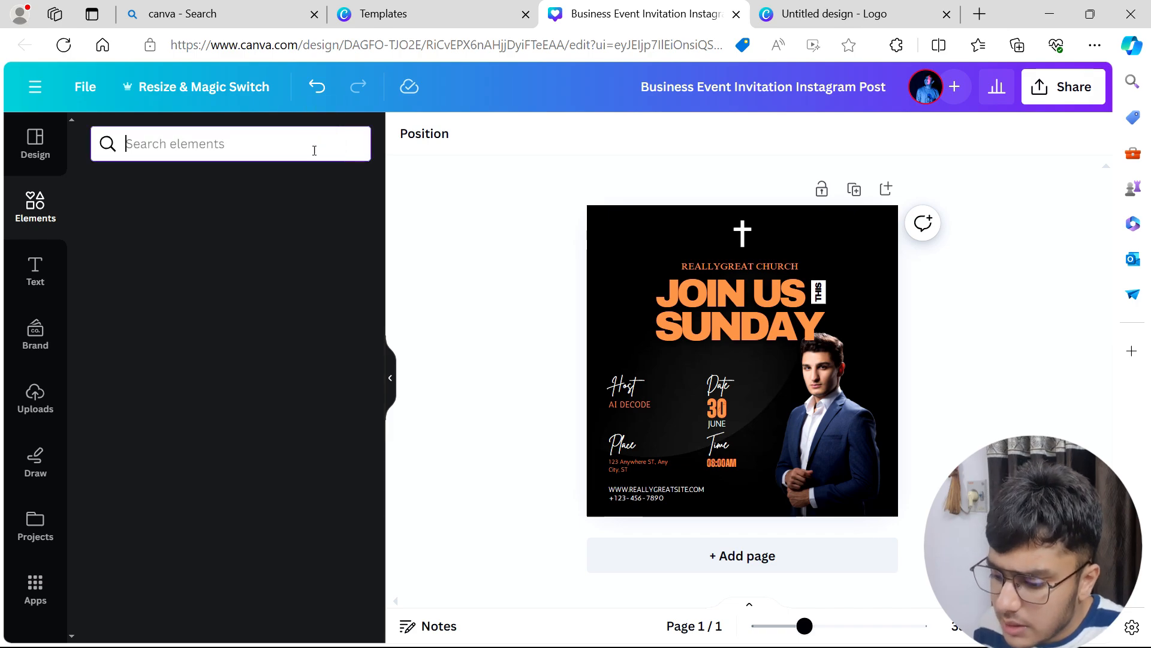
type("s")
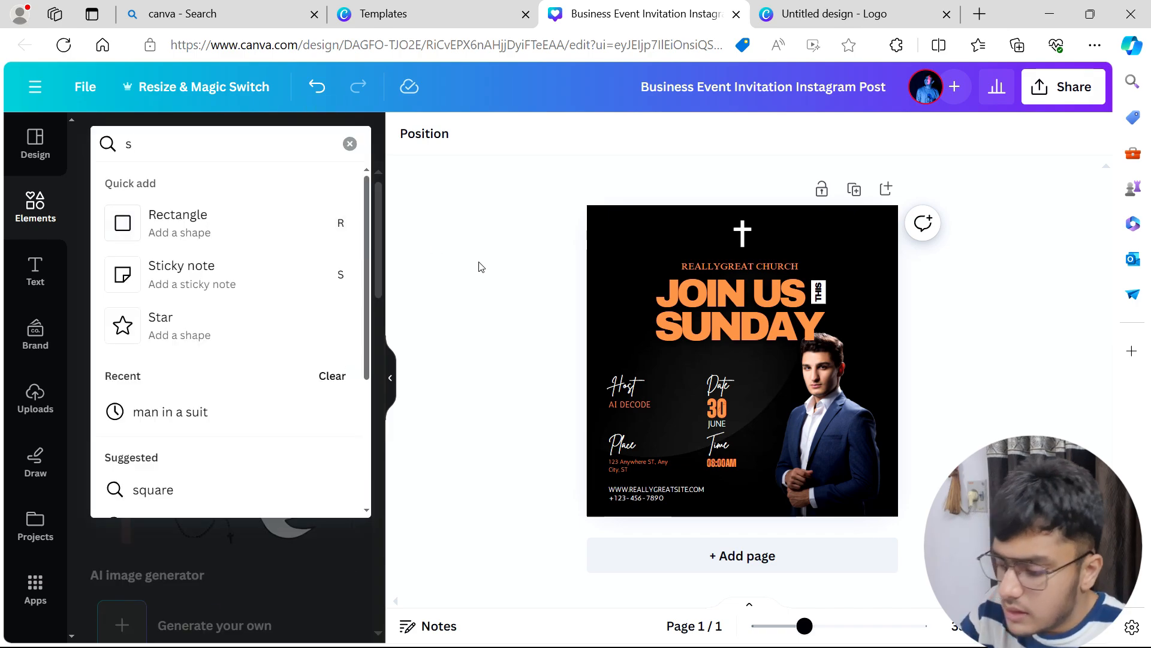
key("BackSpace")
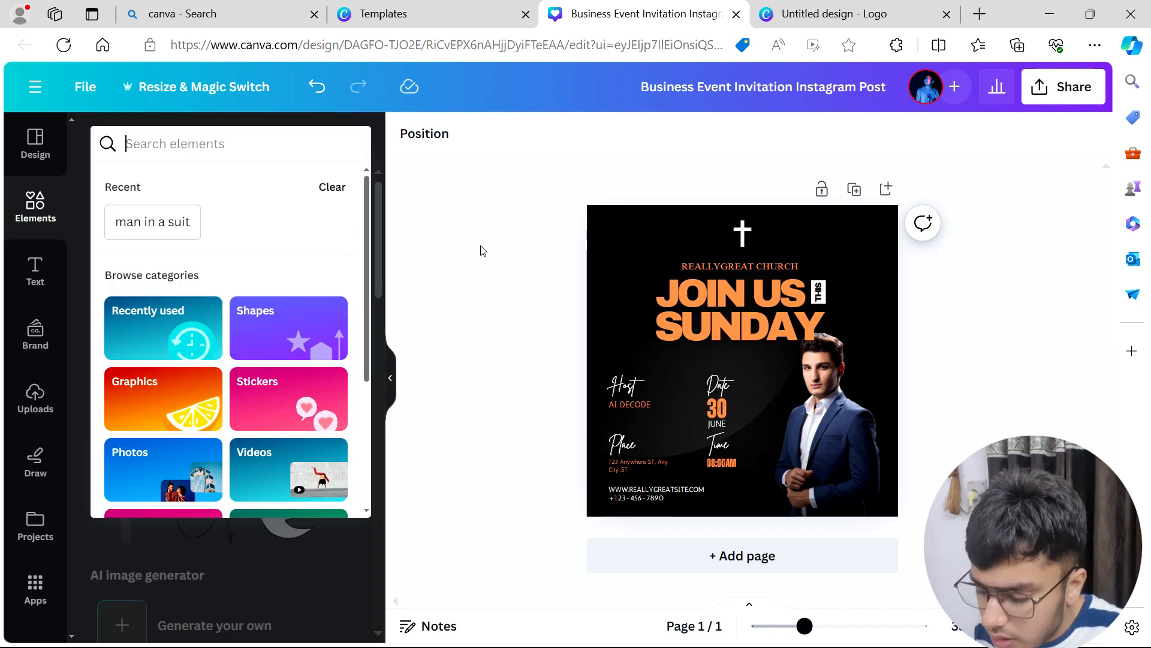
left_click(481, 245)
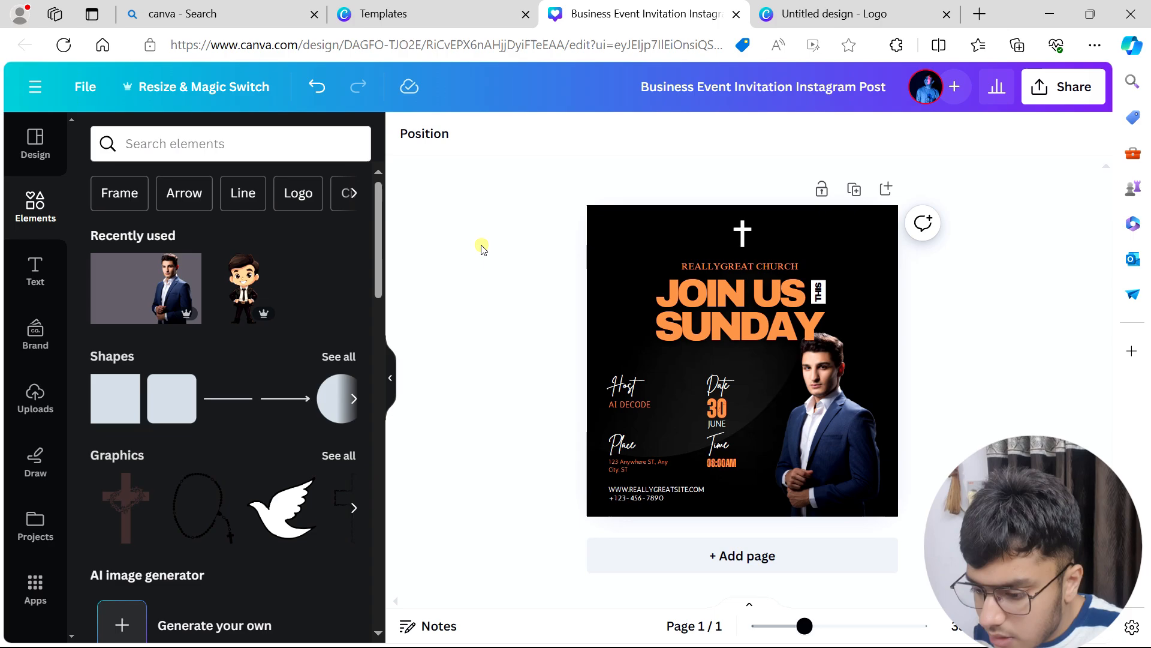
left_click(276, 512)
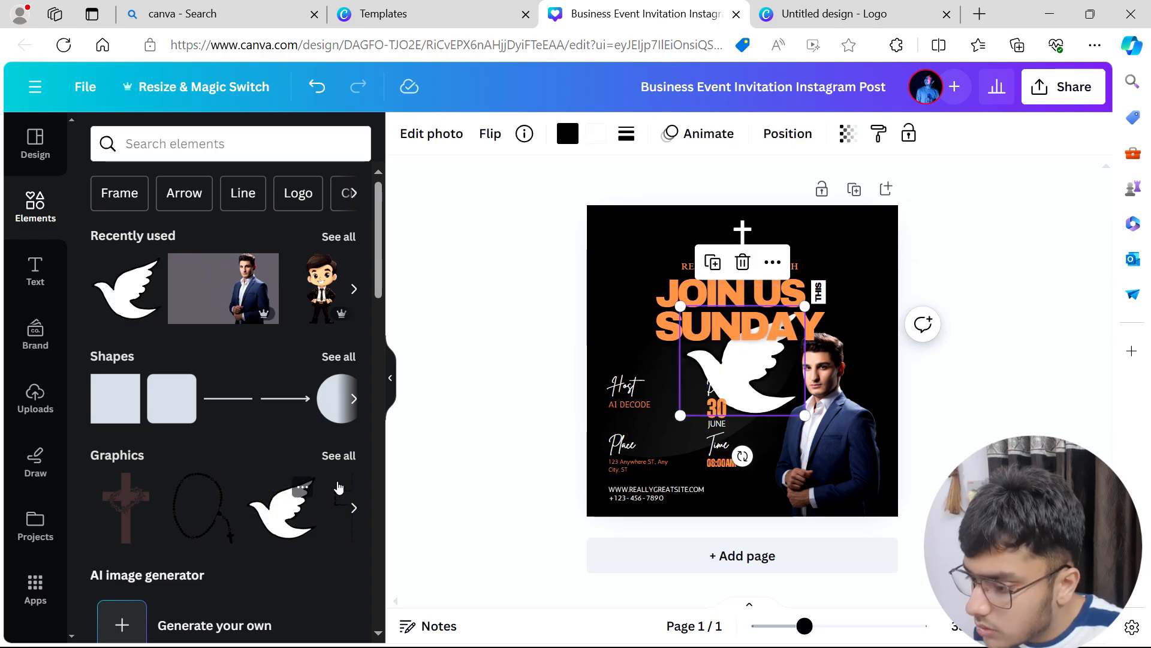
Step: Add the Bible graphic with the gold cross and move it to the page's upper-left corner
left_click(743, 231)
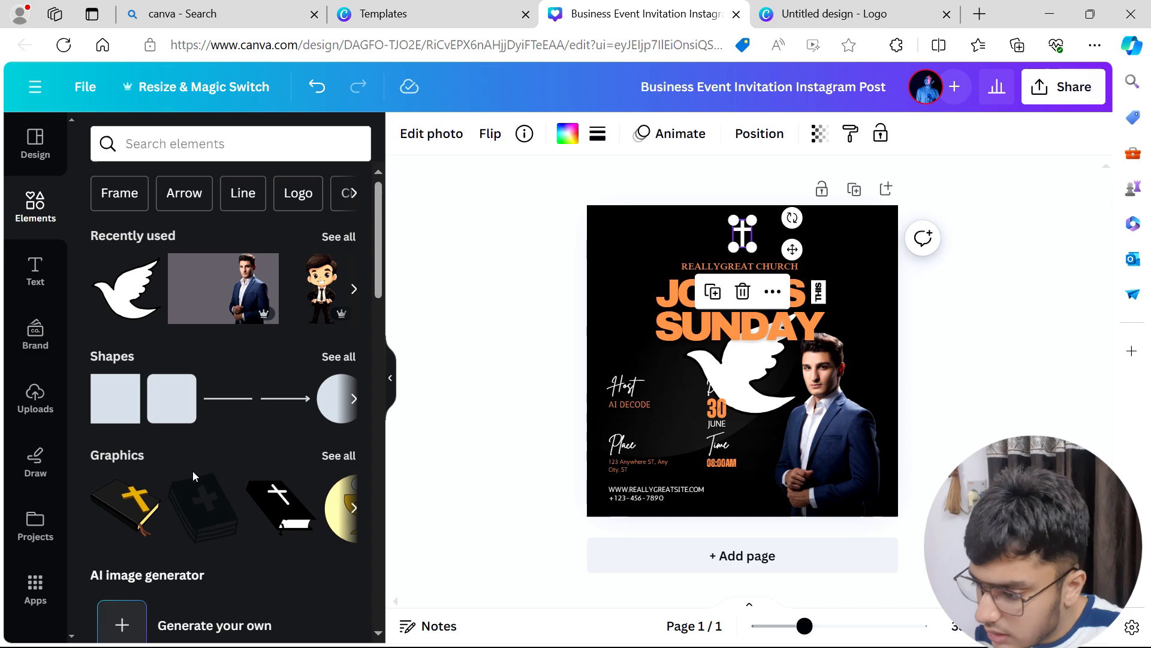
left_click(133, 510)
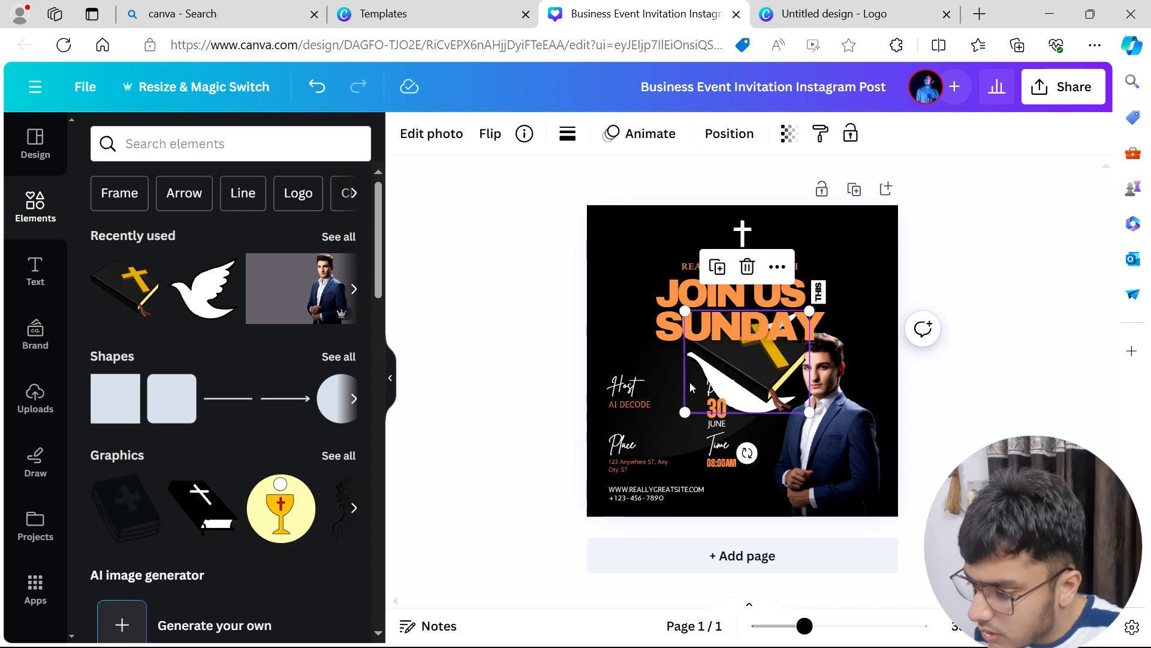
left_click(749, 357)
left_click(747, 357)
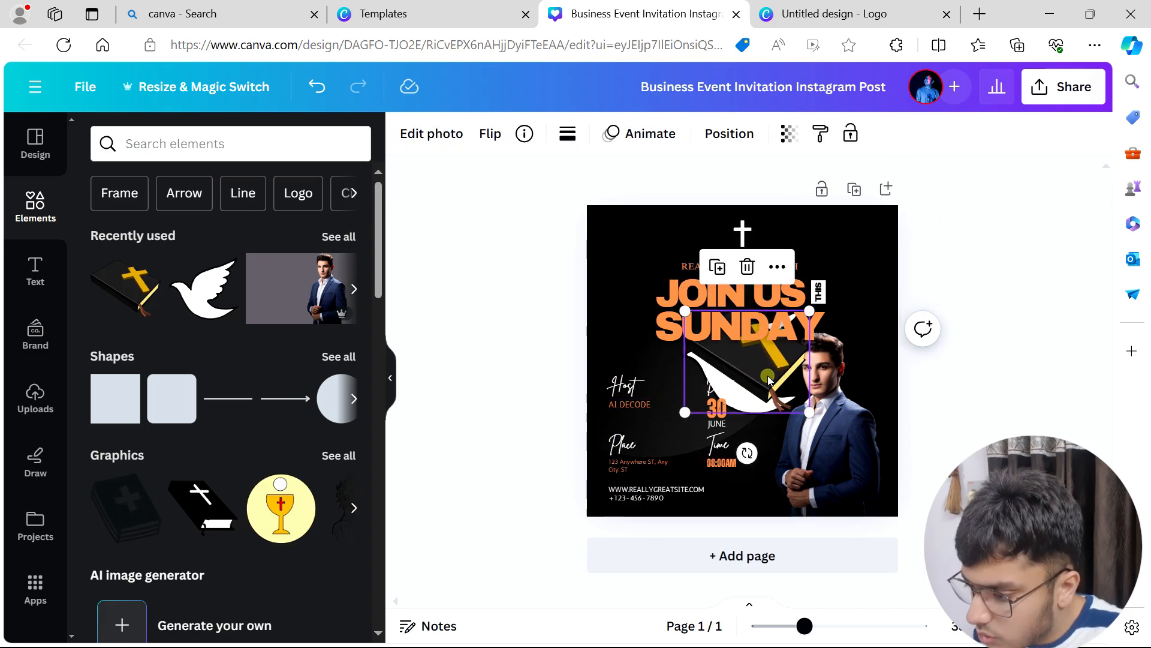
left_click_drag(746, 358, 643, 239)
Step: Delete the white dove graphic and the white cross above the church name from the page
left_click(725, 371)
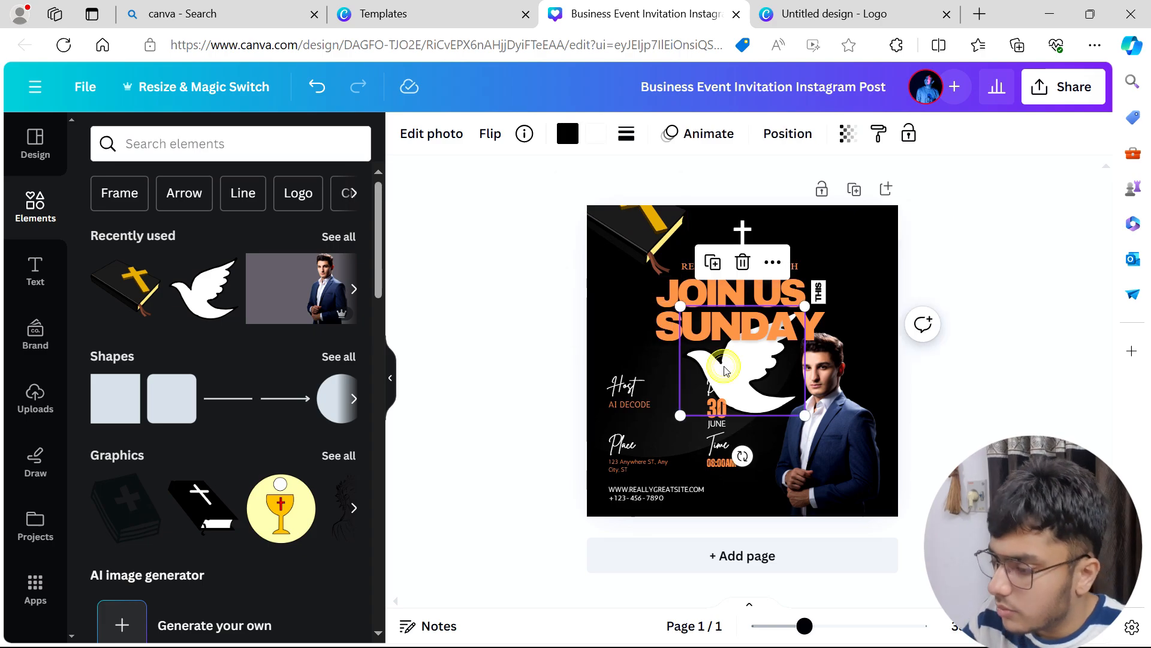
key("Delete")
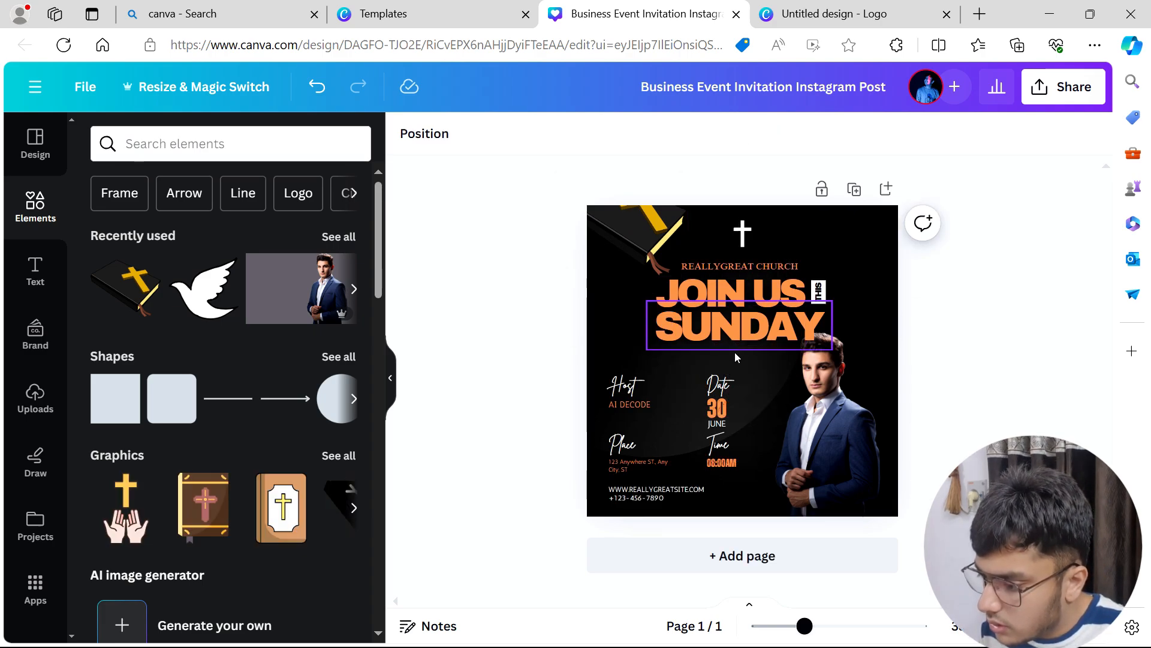
left_click(746, 239)
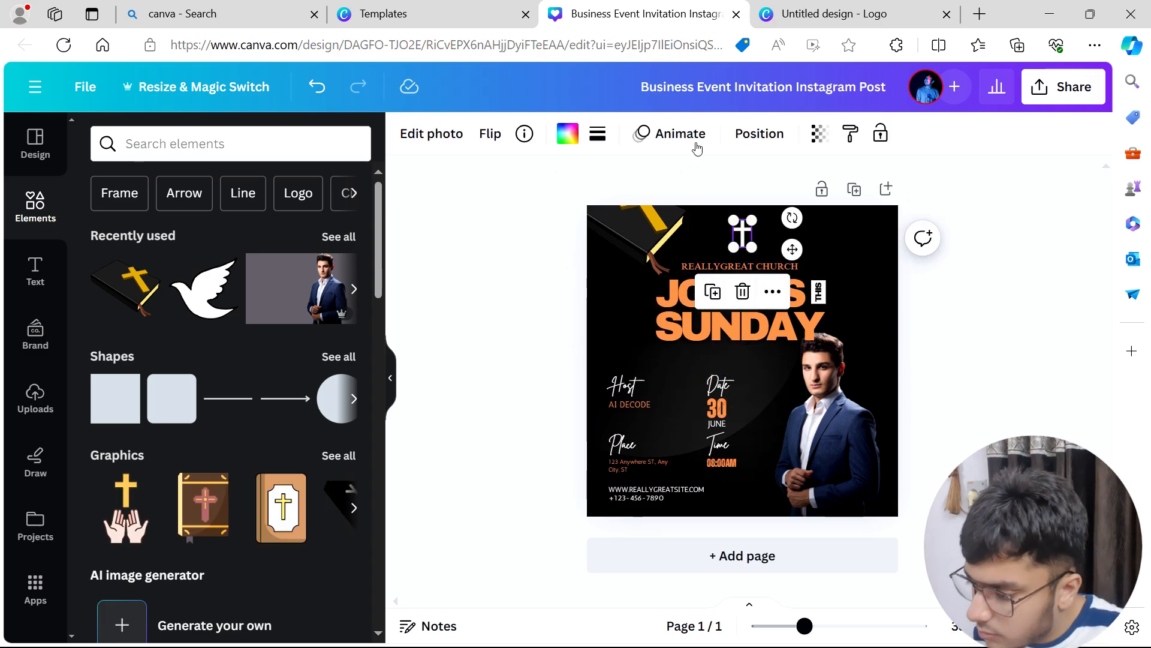
key("Delete")
Step: Move the Bible graphic to the page's top centre, shrink it to fit above REALLYGREAT CHURCH and deselect it
left_click_drag(622, 220, 731, 258)
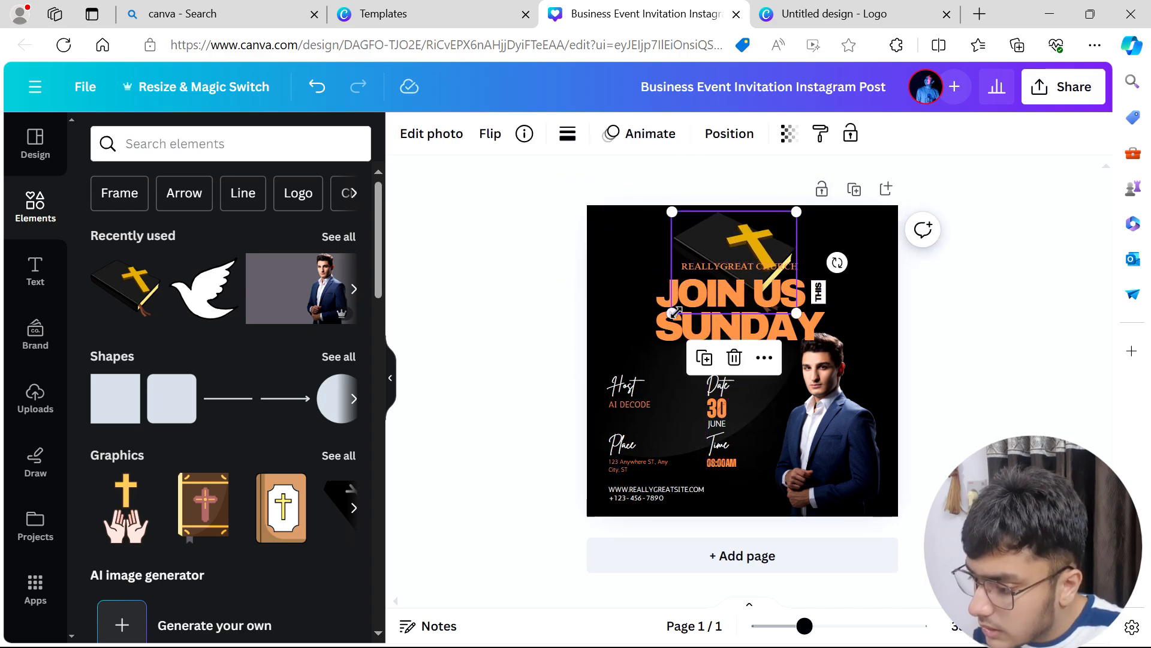
left_click_drag(673, 312, 750, 238)
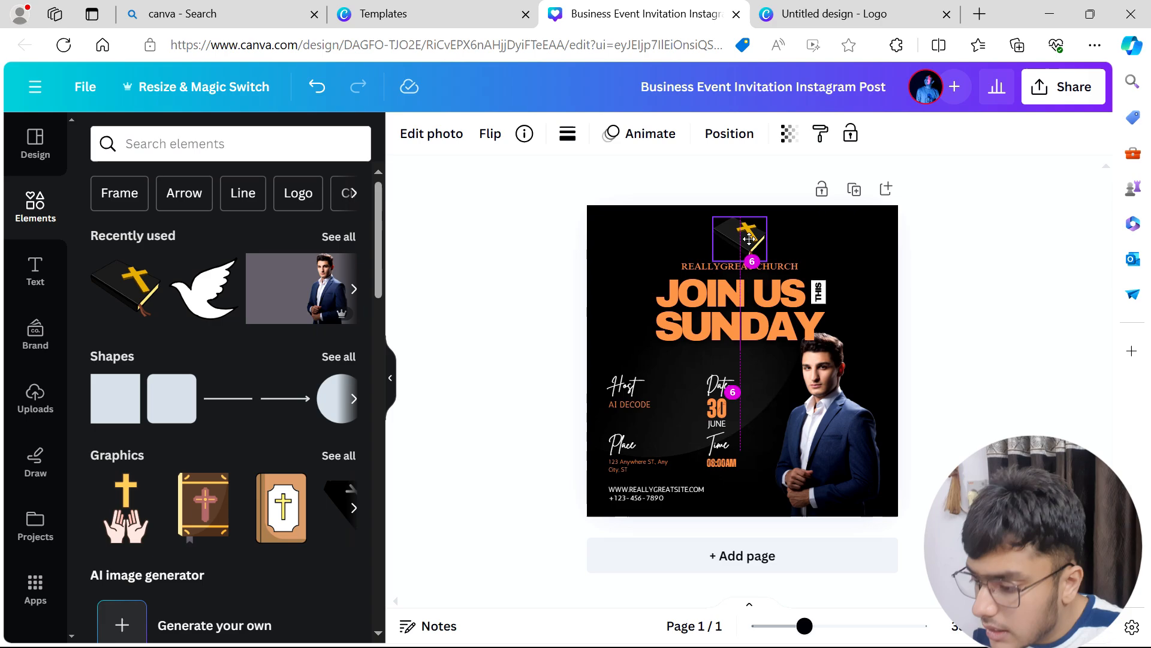
left_click_drag(749, 239, 747, 242)
left_click(964, 257)
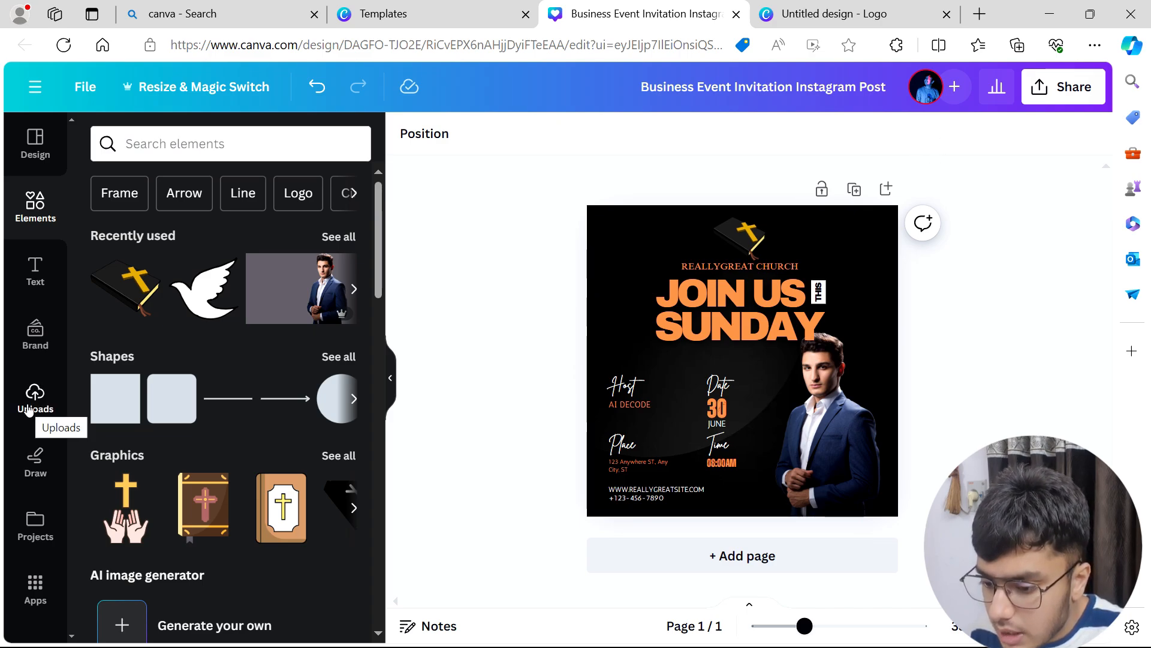
Step: Add sample text boxes in the Times New Roman and Times New Roman Condensed fonts to the page
left_click(26, 274)
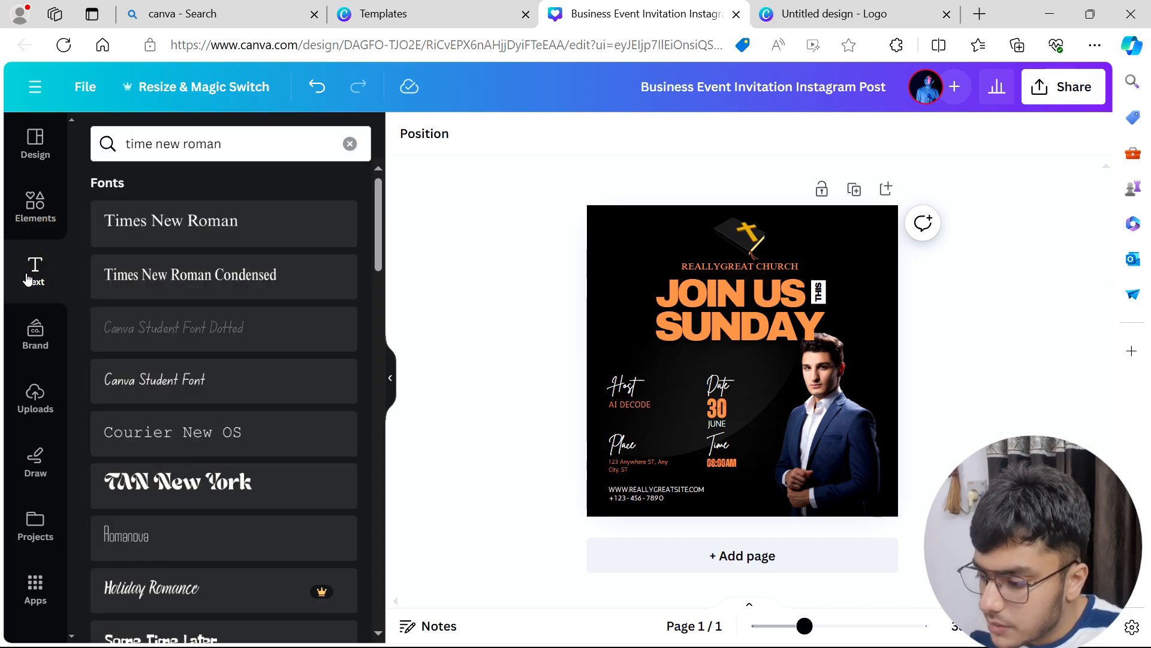
left_click(255, 229)
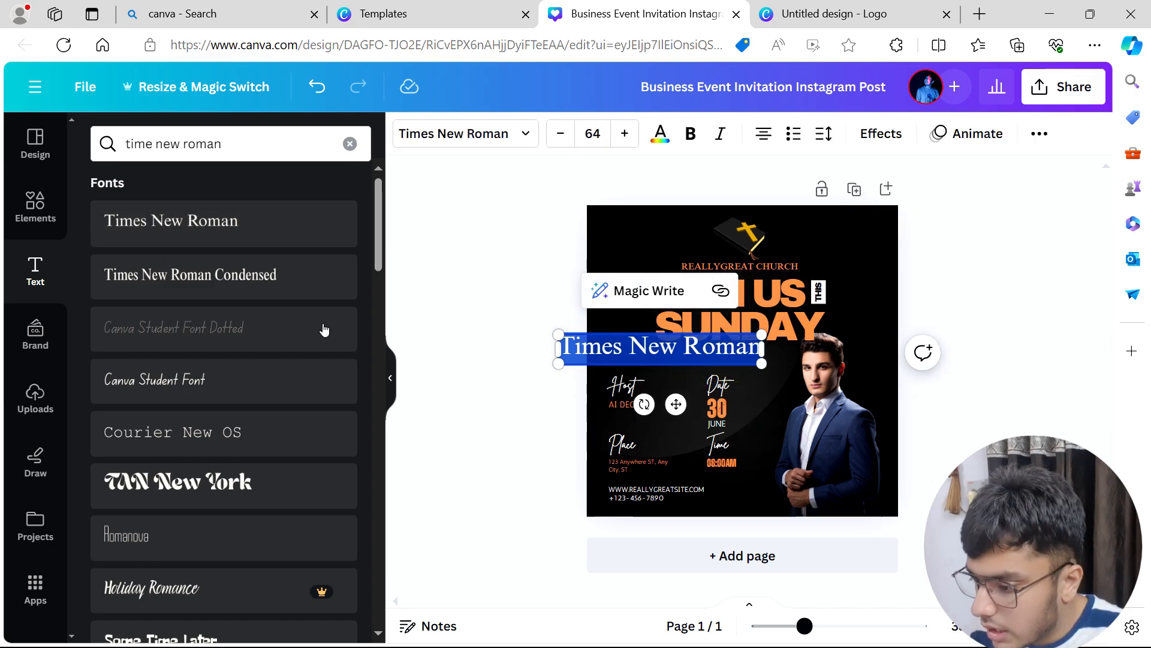
left_click_drag(307, 286, 837, 436)
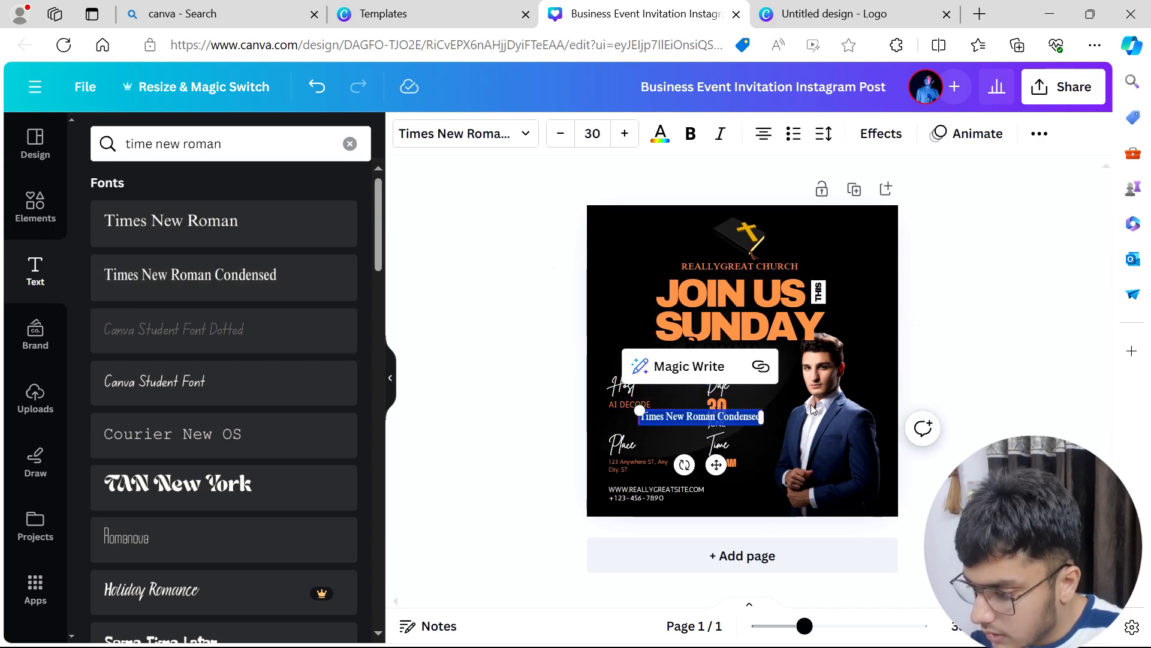
left_click(1046, 363)
Step: Change the colour of both Times New Roman sample texts to white and deselect them
left_click(727, 420)
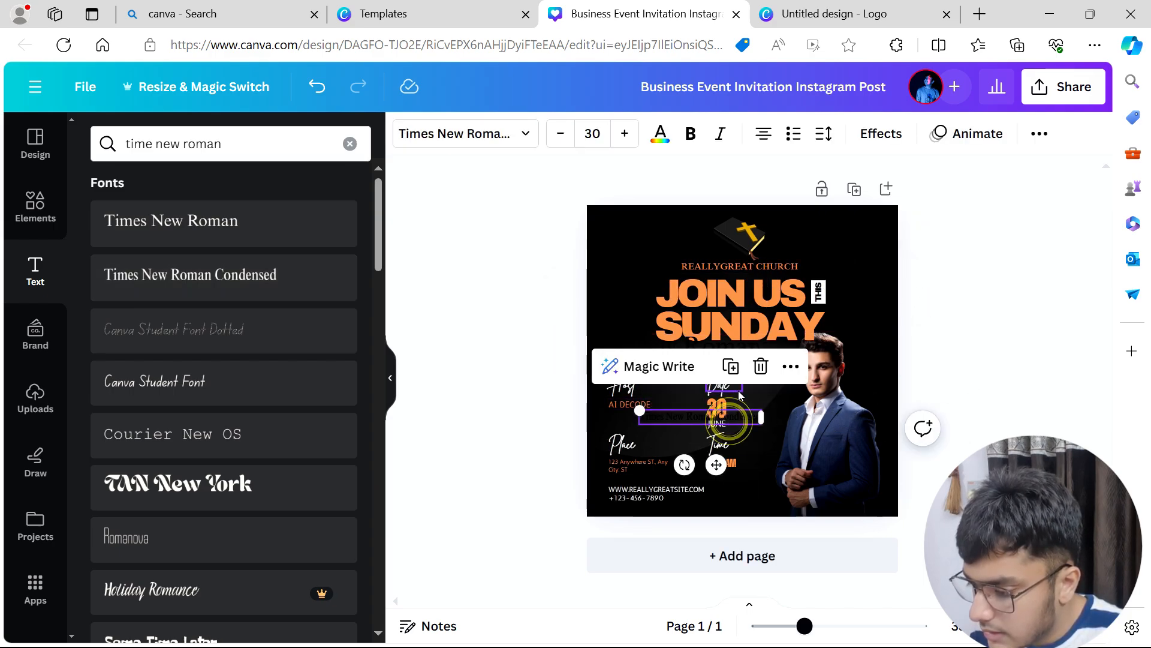
left_click(729, 346, "shift")
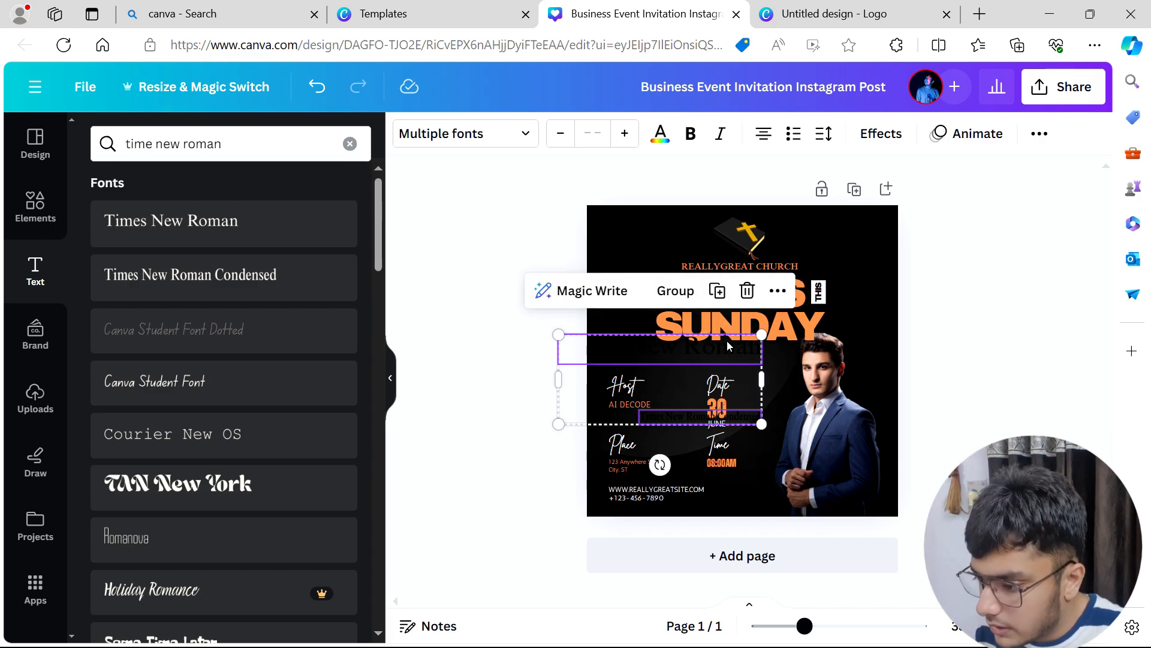
left_click(660, 135)
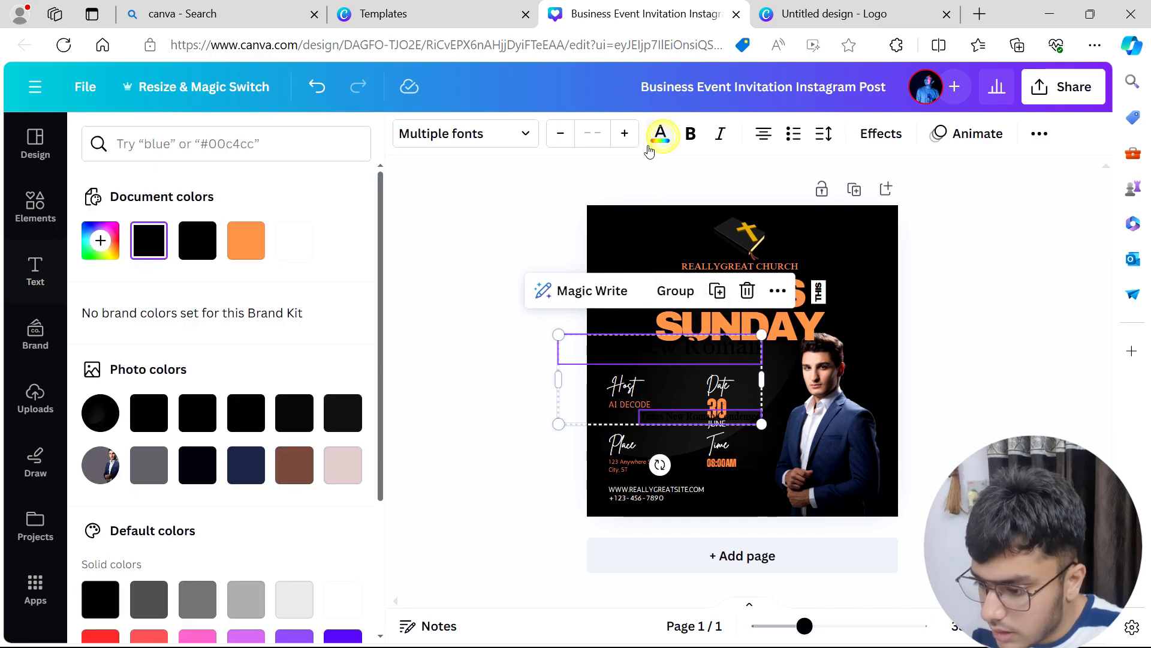
left_click(297, 241)
left_click(461, 243)
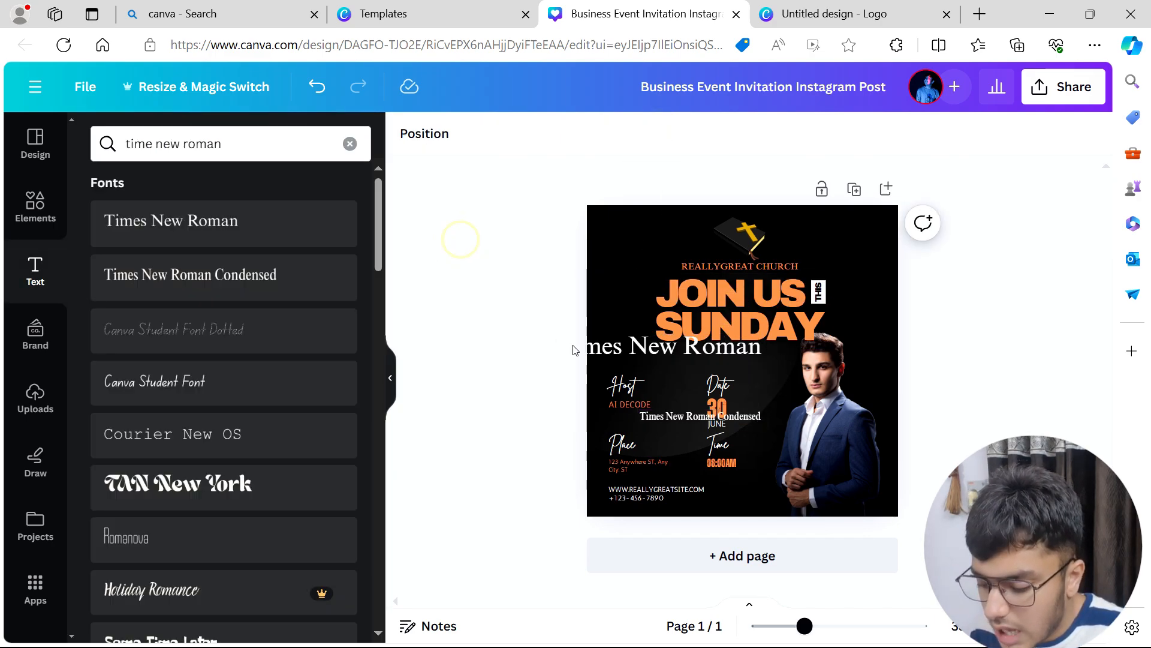
Step: Delete both Times New Roman sample texts from the page
left_click(633, 357)
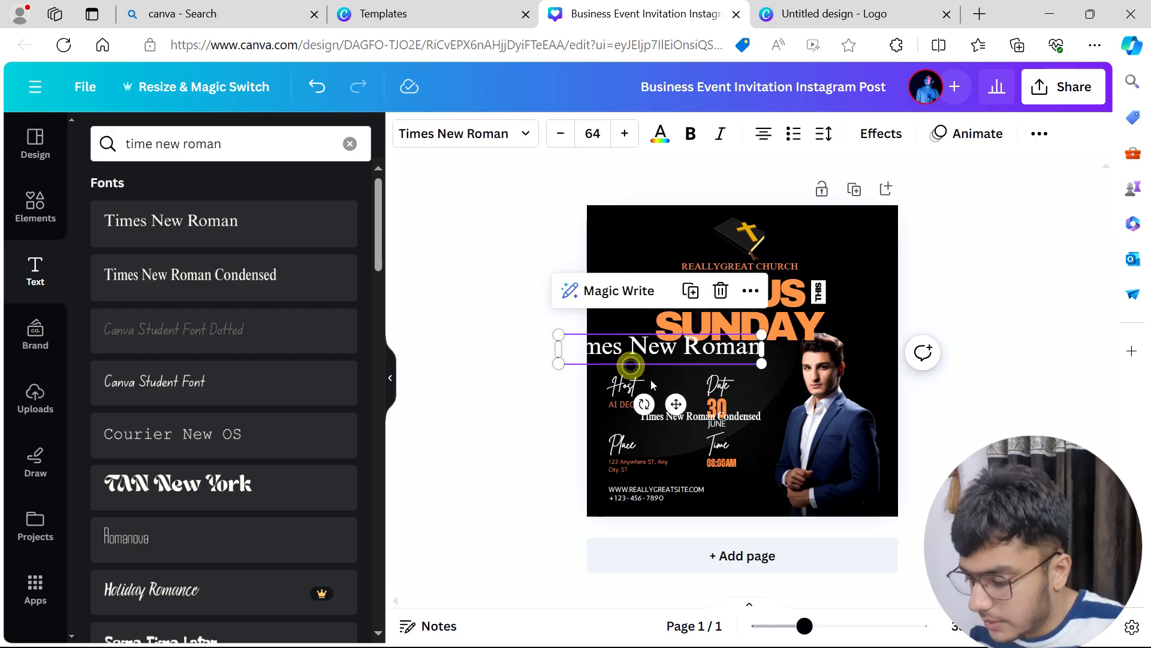
left_click(687, 420, "shift")
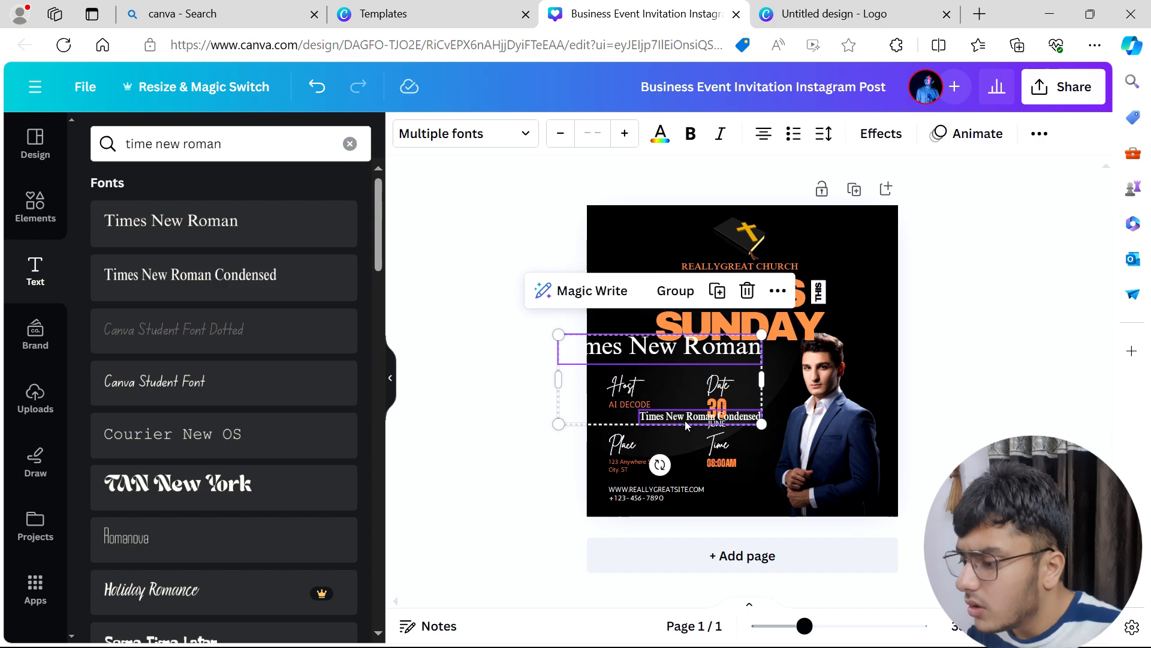
key("Delete")
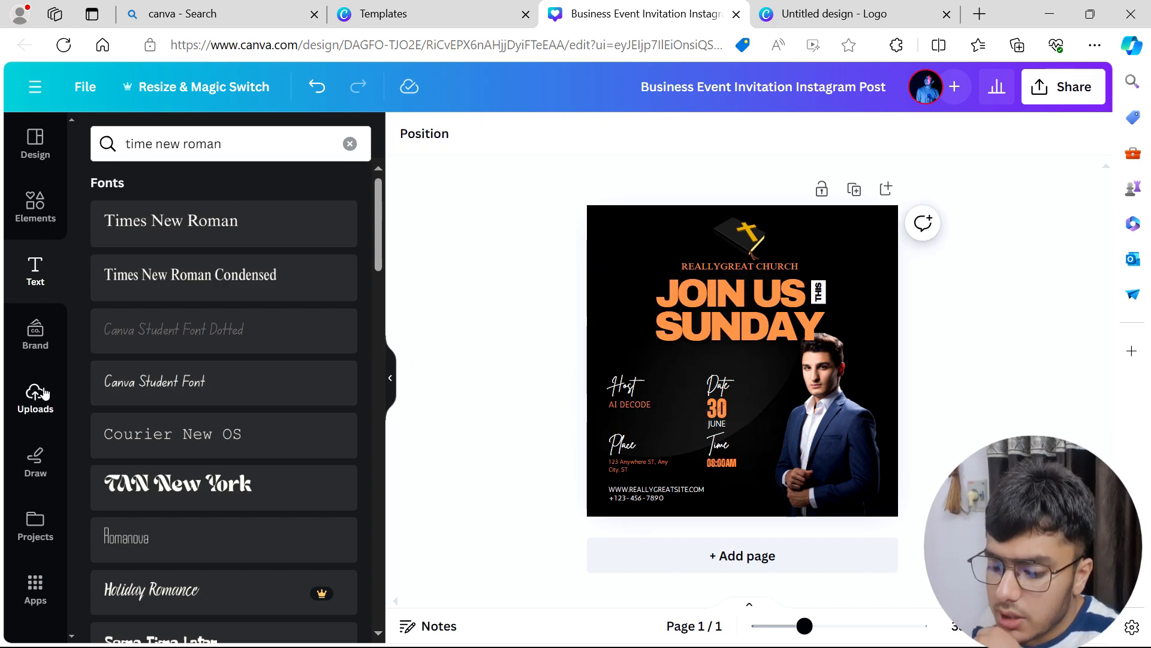
Step: Scribble over the page's upper-left and lower-right corners with the red marker and highlight the 08:00AM time in yellow
left_click(36, 465)
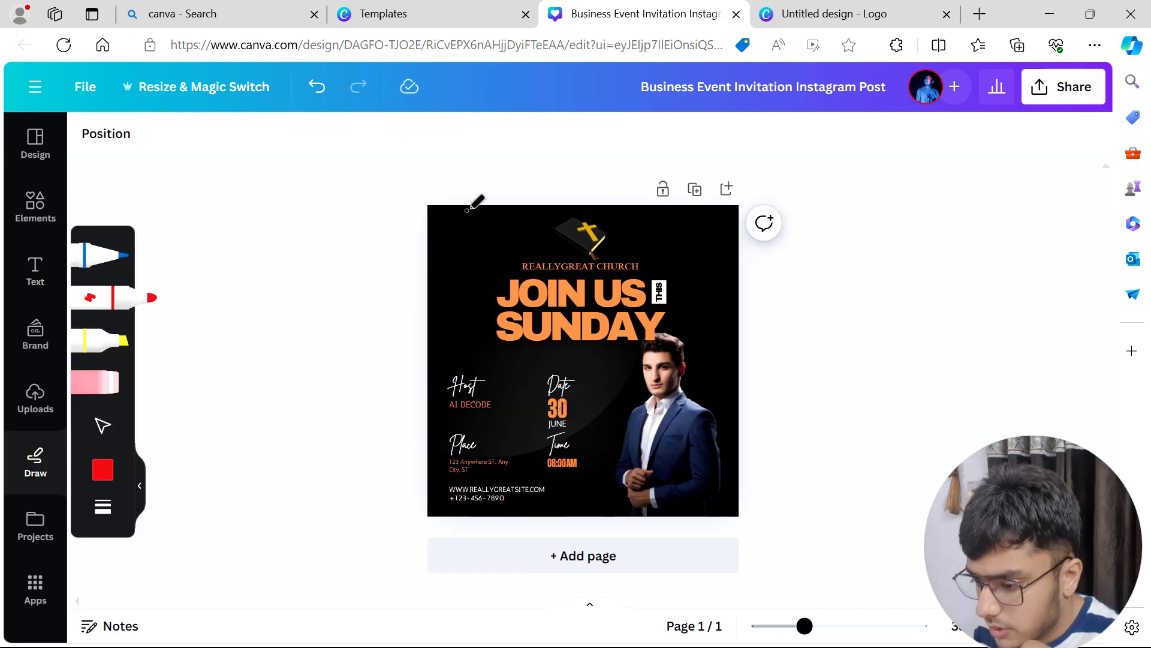
mouse_move(466, 210)
left_mouse_down()
mouse_move(417, 256)
mouse_move(475, 208)
mouse_move(413, 253)
mouse_move(474, 200)
mouse_move(422, 229)
mouse_move(450, 207)
mouse_move(428, 206)
mouse_move(391, 231)
mouse_move(416, 213)
mouse_move(452, 223)
mouse_move(418, 246)
left_mouse_up()
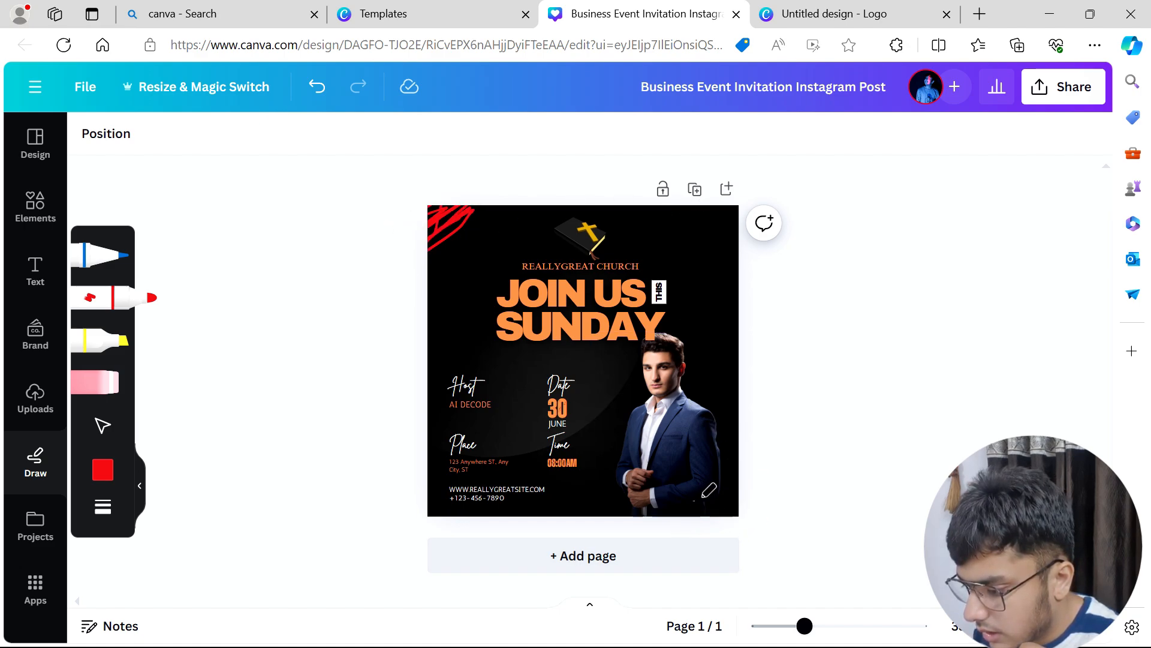
mouse_move(635, 553)
left_mouse_down()
mouse_move(745, 484)
mouse_move(707, 547)
mouse_move(746, 455)
mouse_move(758, 514)
mouse_move(725, 509)
mouse_move(783, 480)
left_mouse_up()
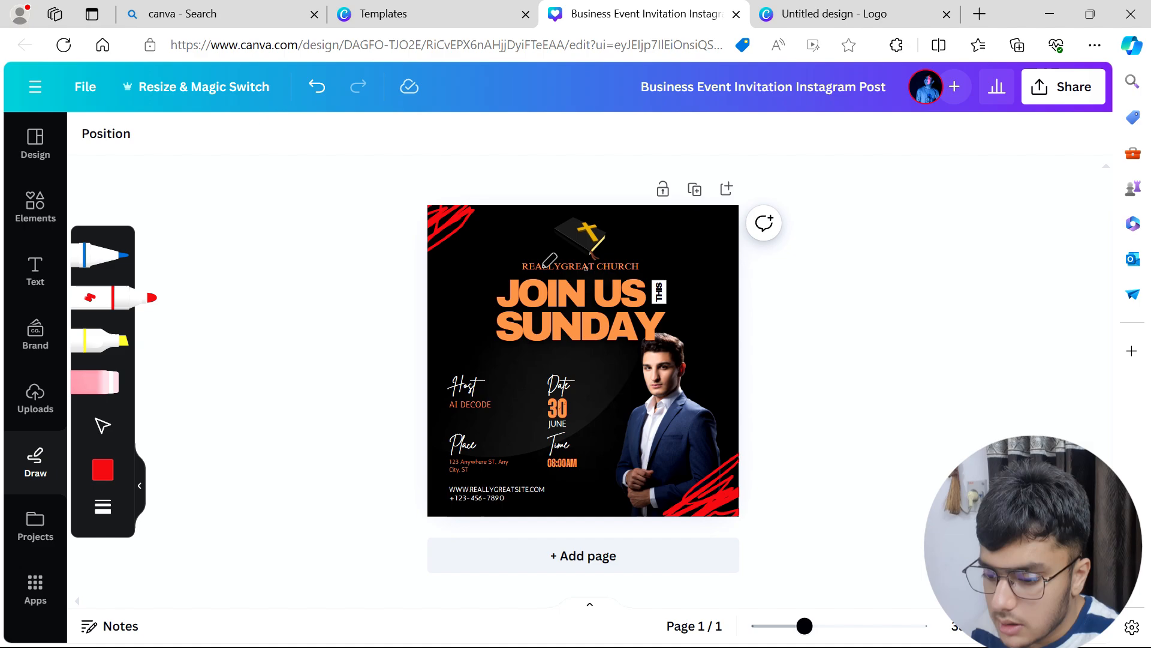
left_click(92, 340)
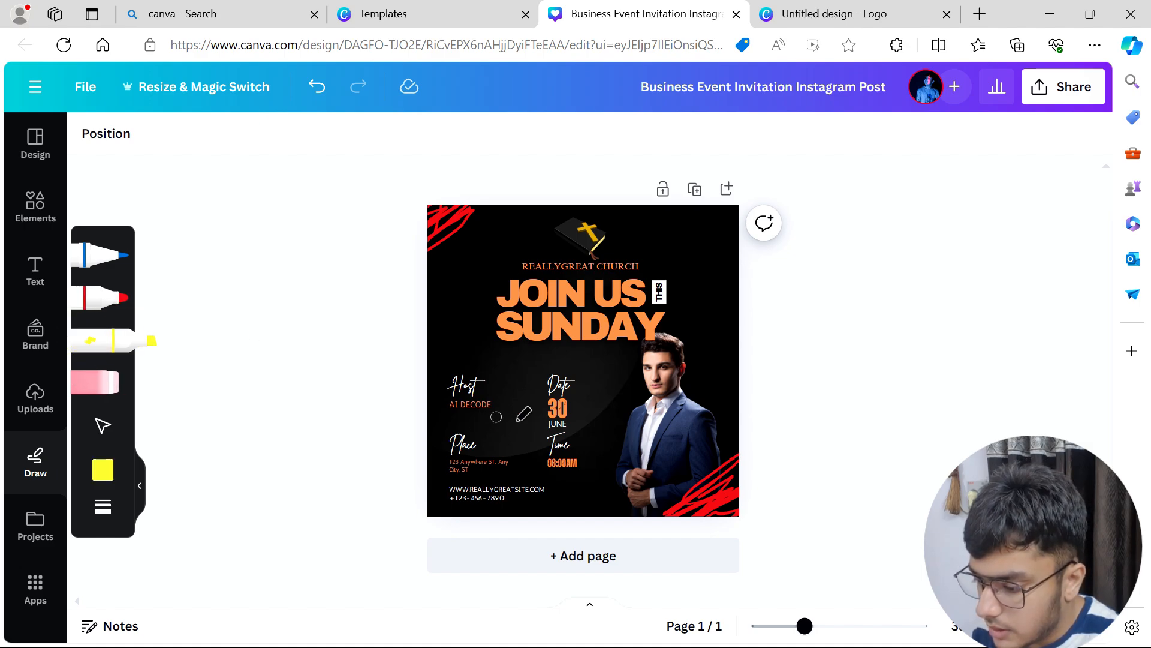
left_click_drag(548, 462, 564, 462)
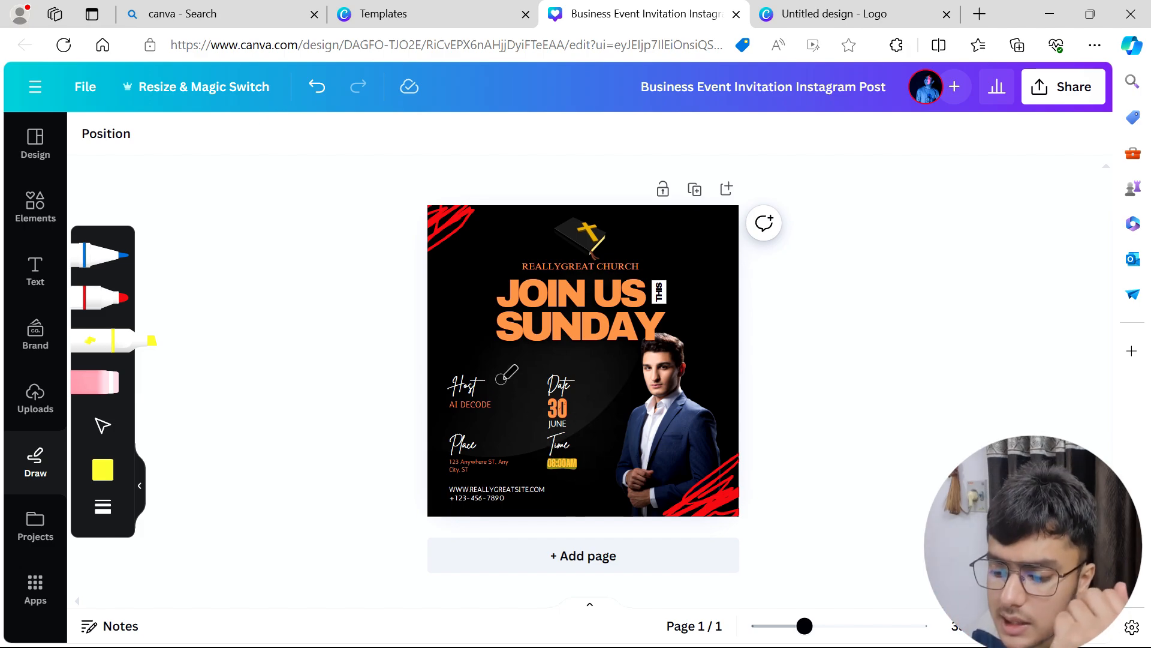
Step: Erase both red corner scribbles and the yellow highlight on the time, and try the drawing tool's stroke weight setting
left_click(114, 391)
left_click(436, 226)
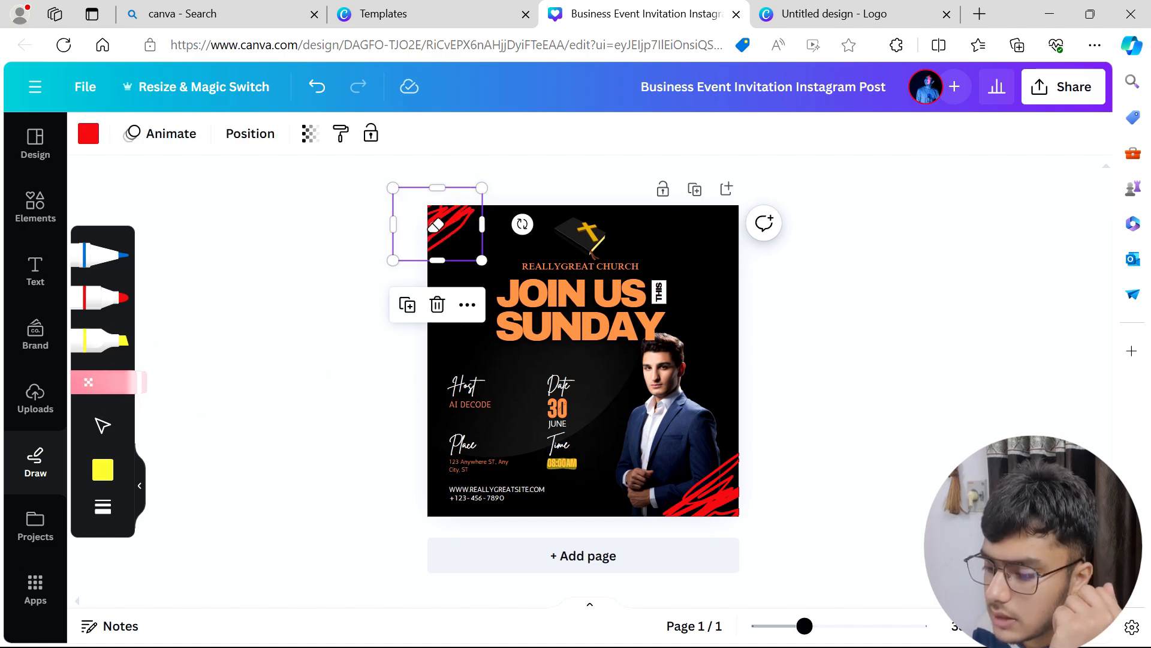
left_click(444, 306)
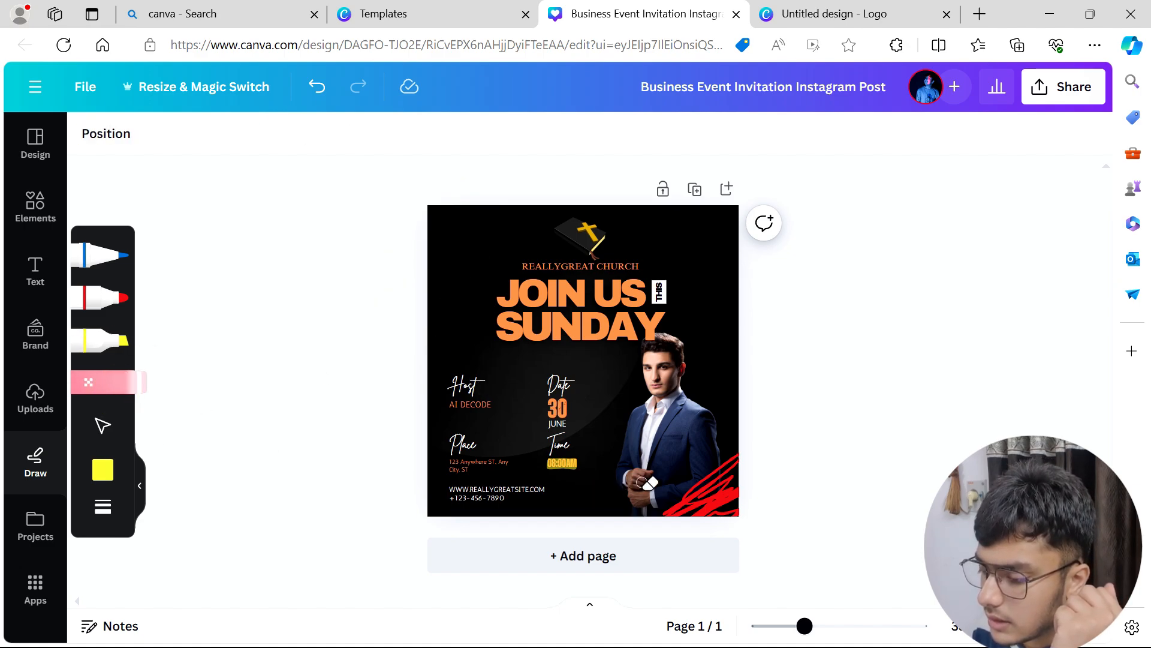
left_click(720, 493)
left_click(567, 462)
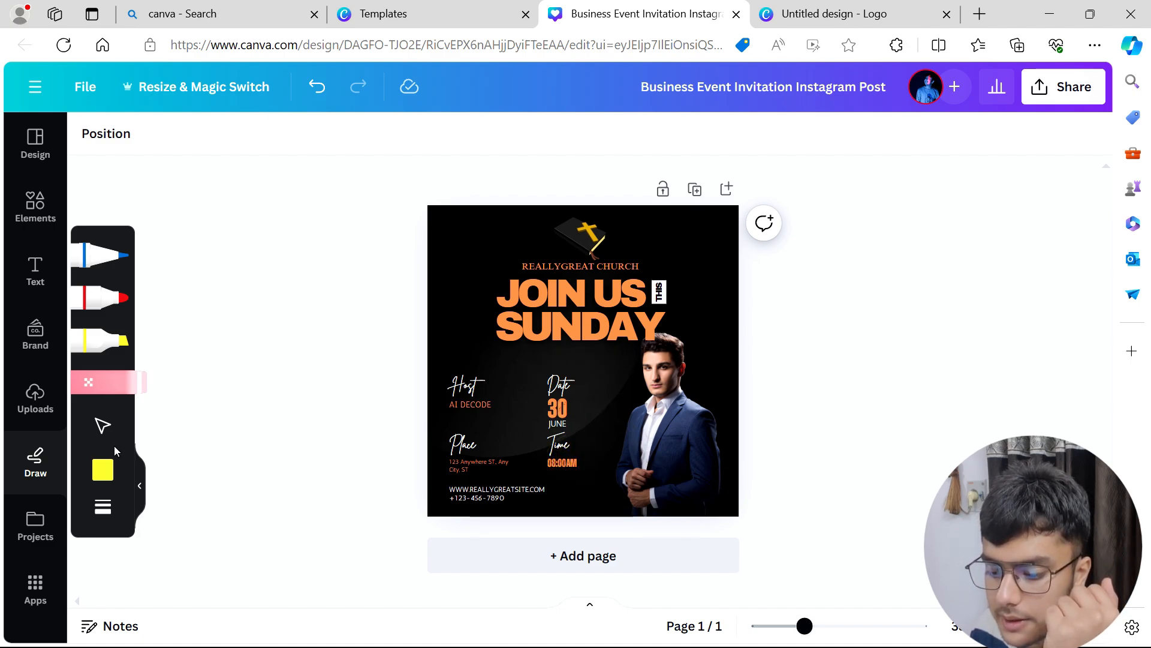
left_click(106, 507)
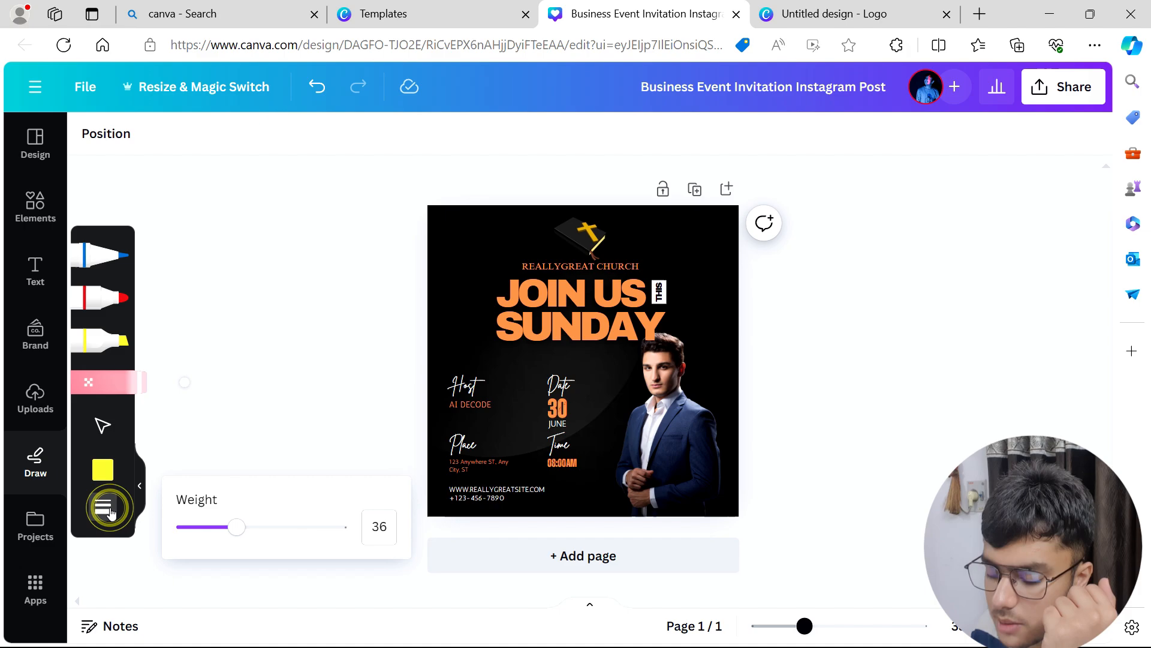
mouse_move(246, 527)
left_mouse_down()
mouse_move(350, 527)
mouse_move(247, 529)
left_mouse_up()
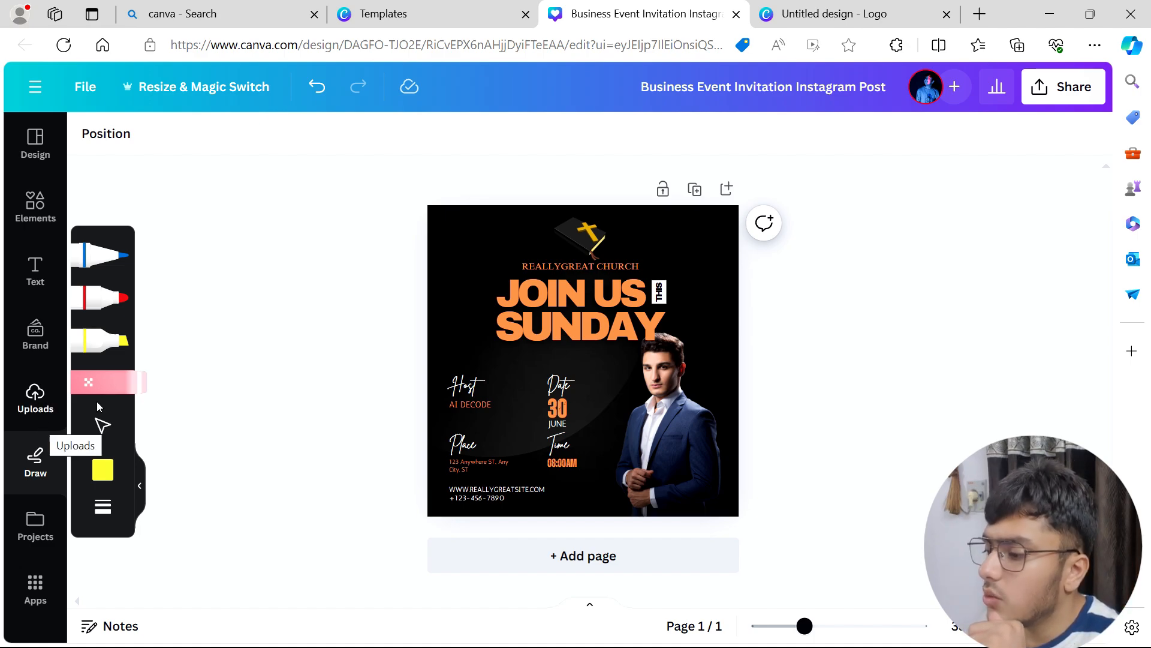
Step: Search the web for "pexels" in a new browser tab and open the Pexels website
left_click(980, 13)
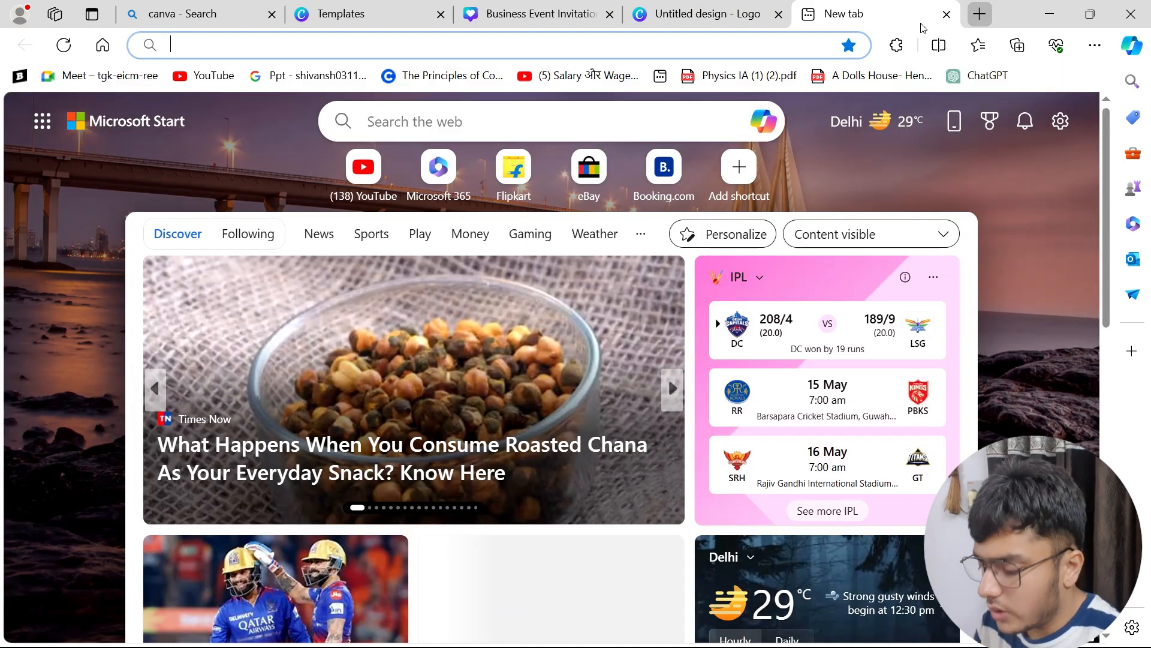
type("p")
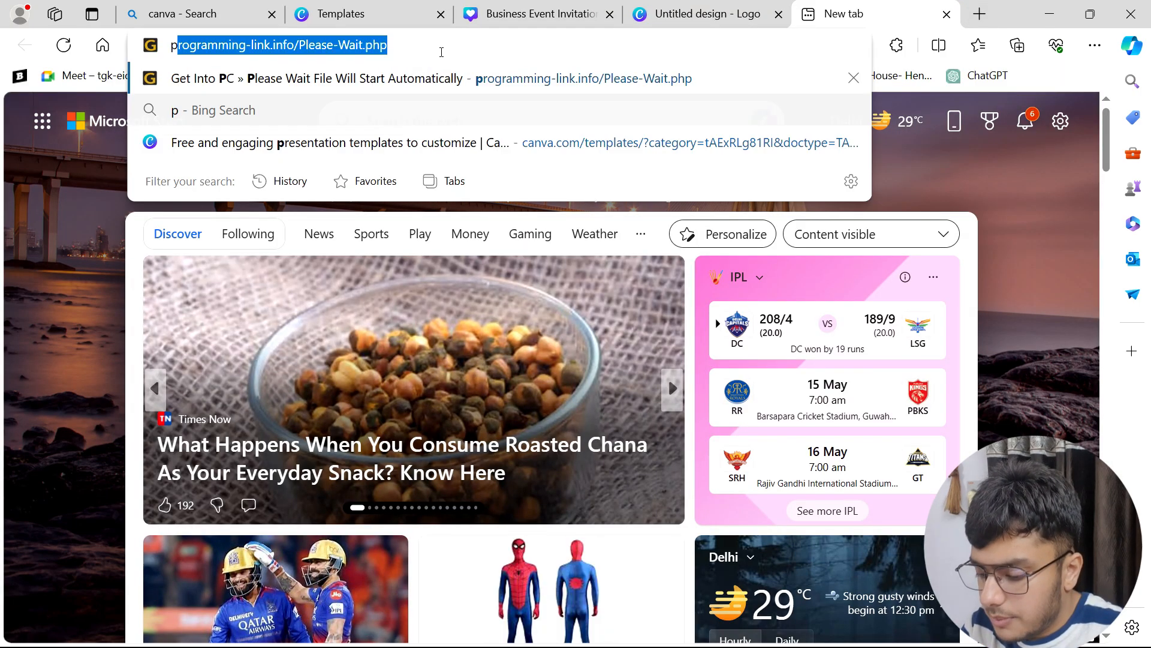
type("exels")
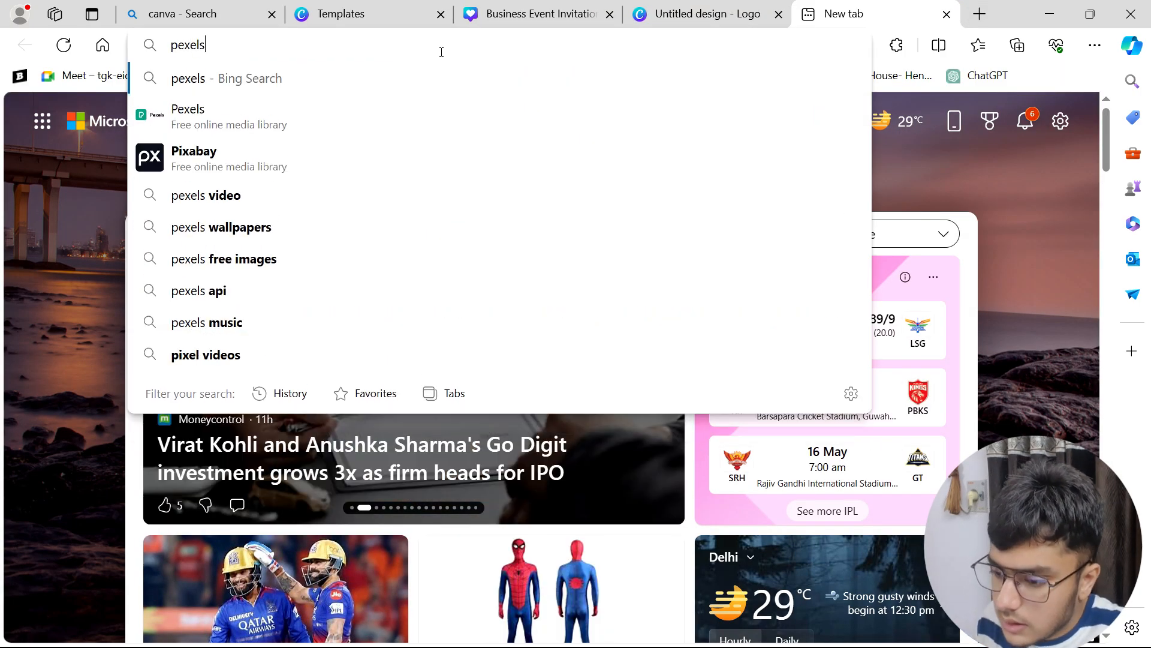
key("Return")
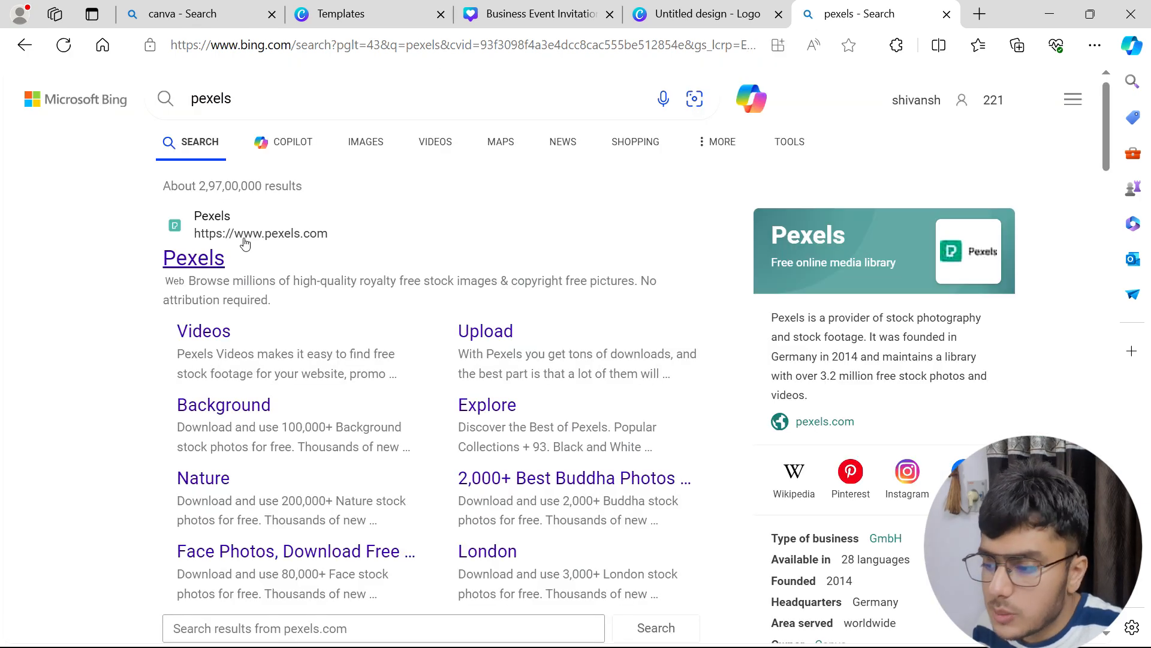
left_click(220, 261)
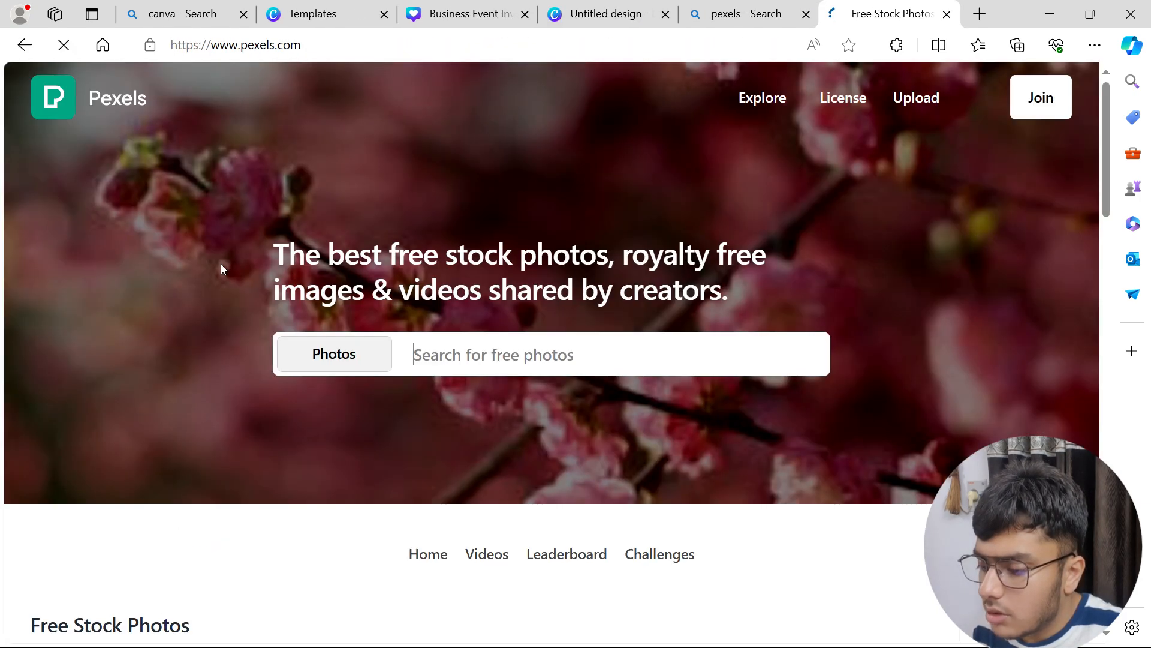
Step: Search Pexels for "event" photos and dismiss the Microsoft Edge mobile app pop-up
scroll(476, 331, "down", 5)
scroll(477, 330, "down", 18)
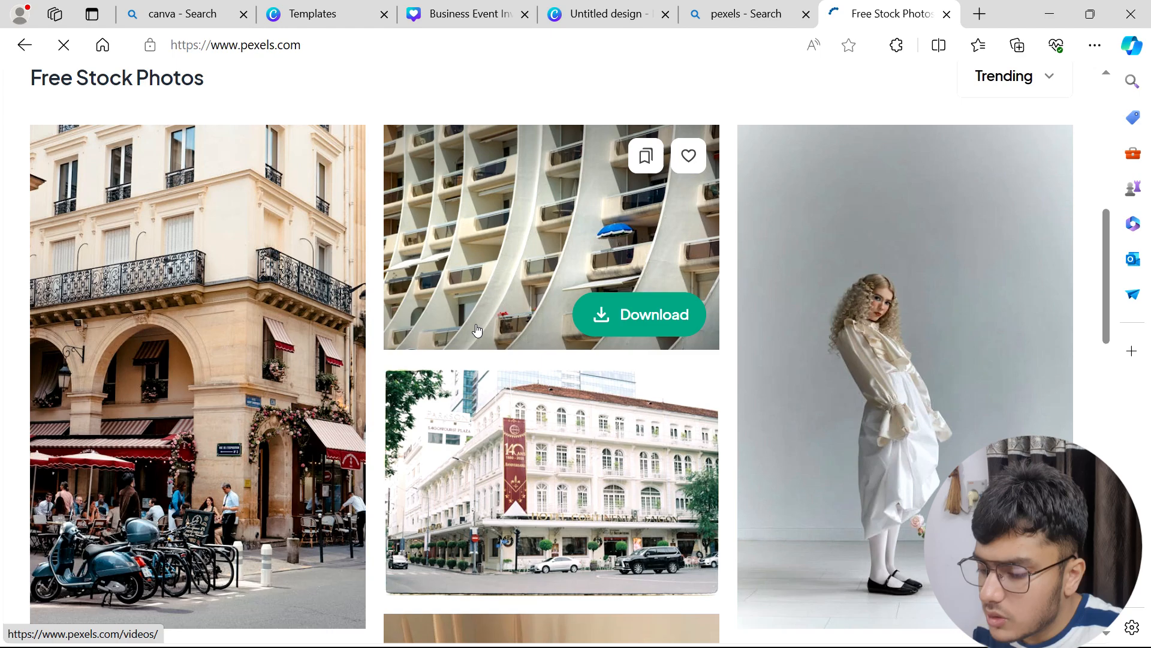
scroll(477, 330, "down", 5)
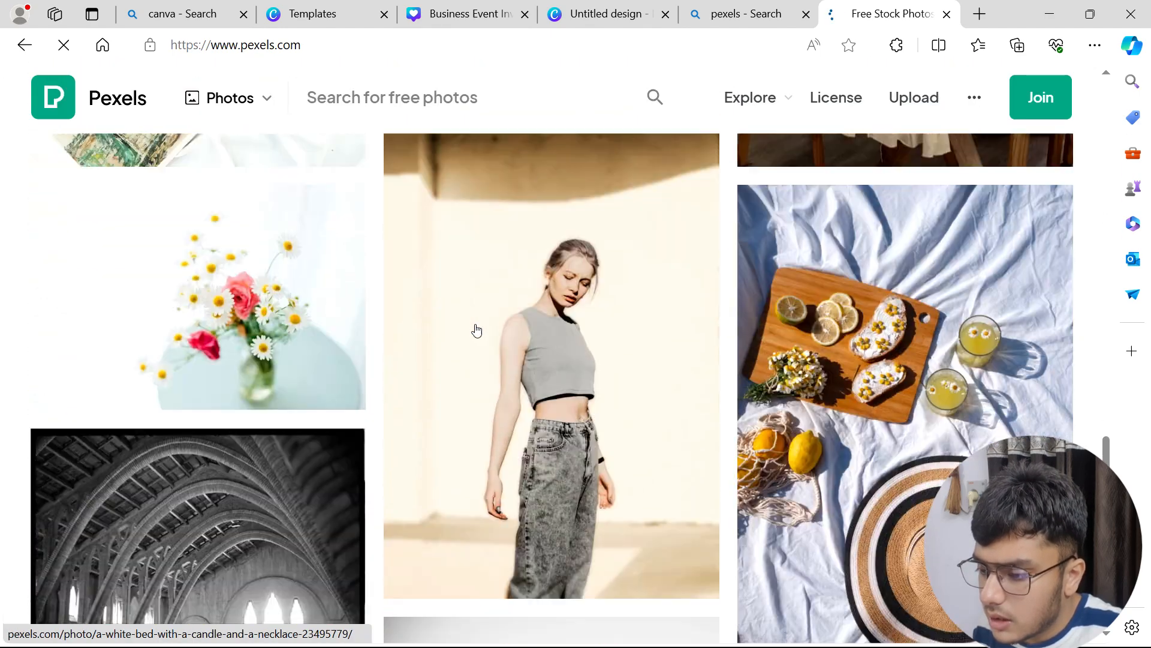
left_click(436, 90)
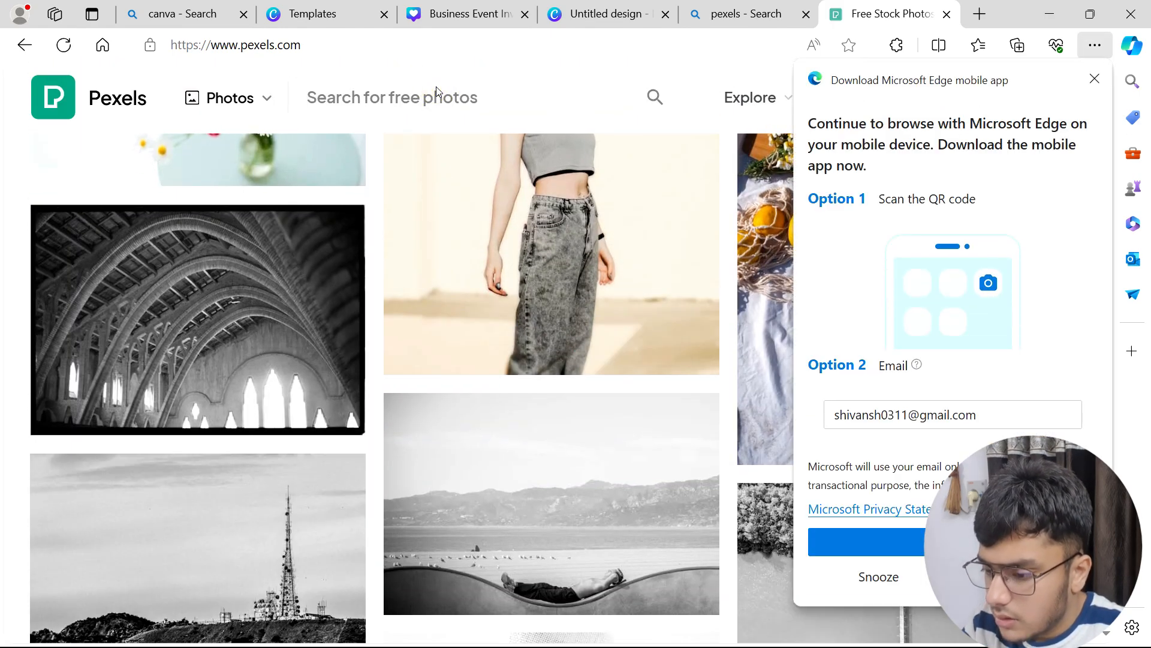
type("ev")
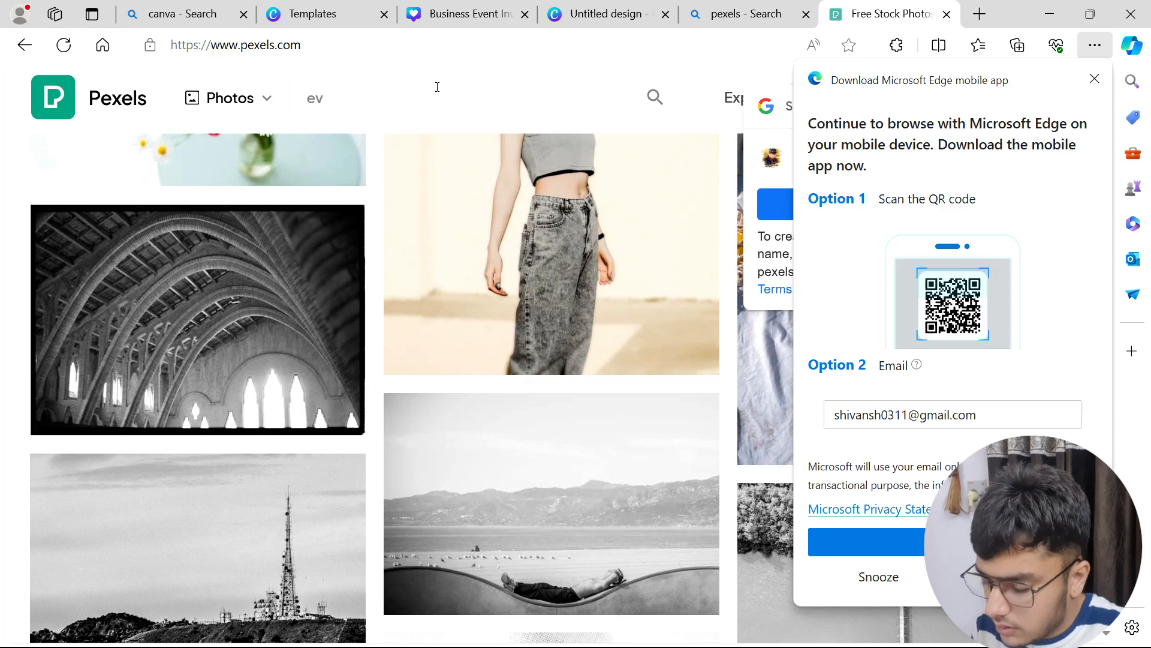
type("ent")
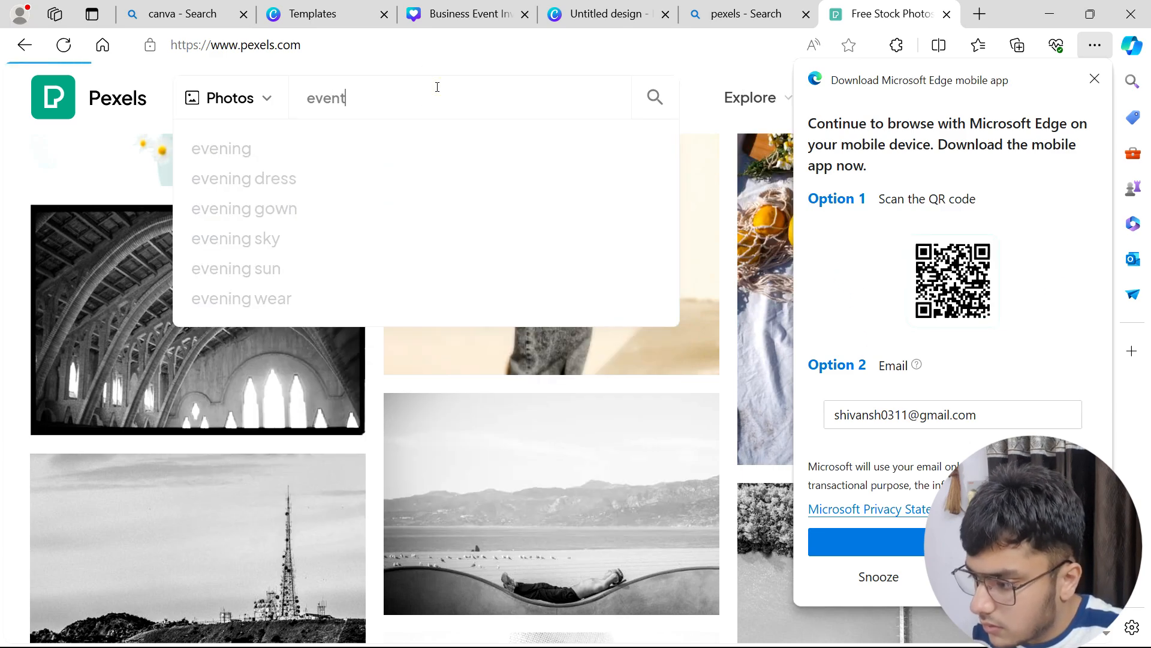
key("Return")
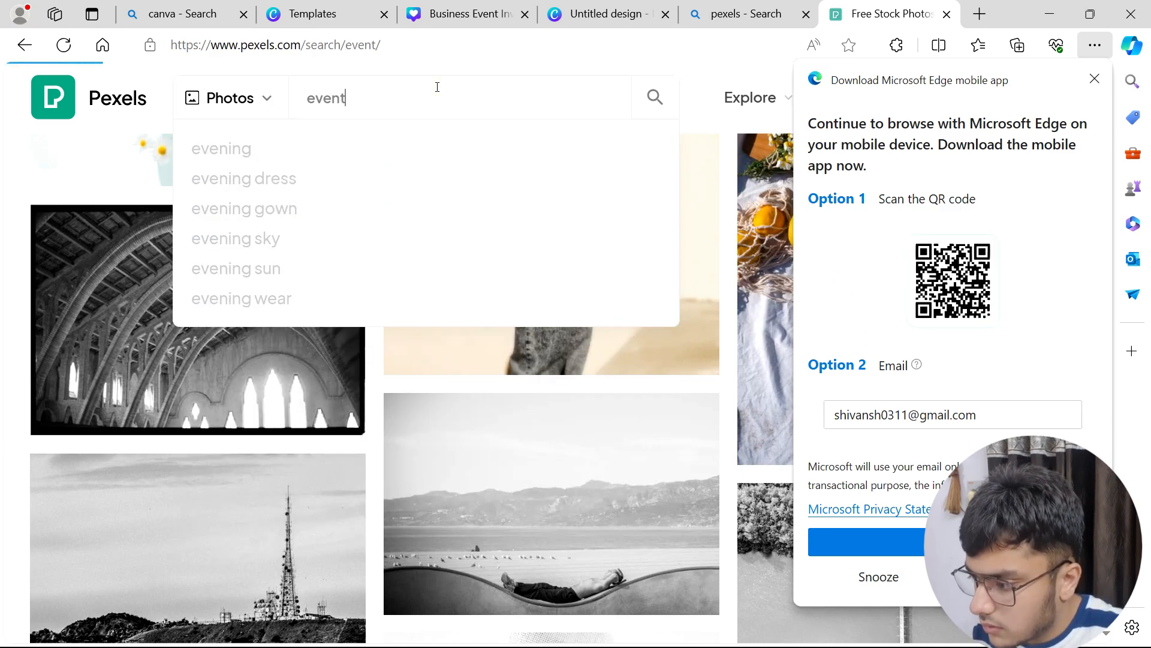
left_click(1098, 83)
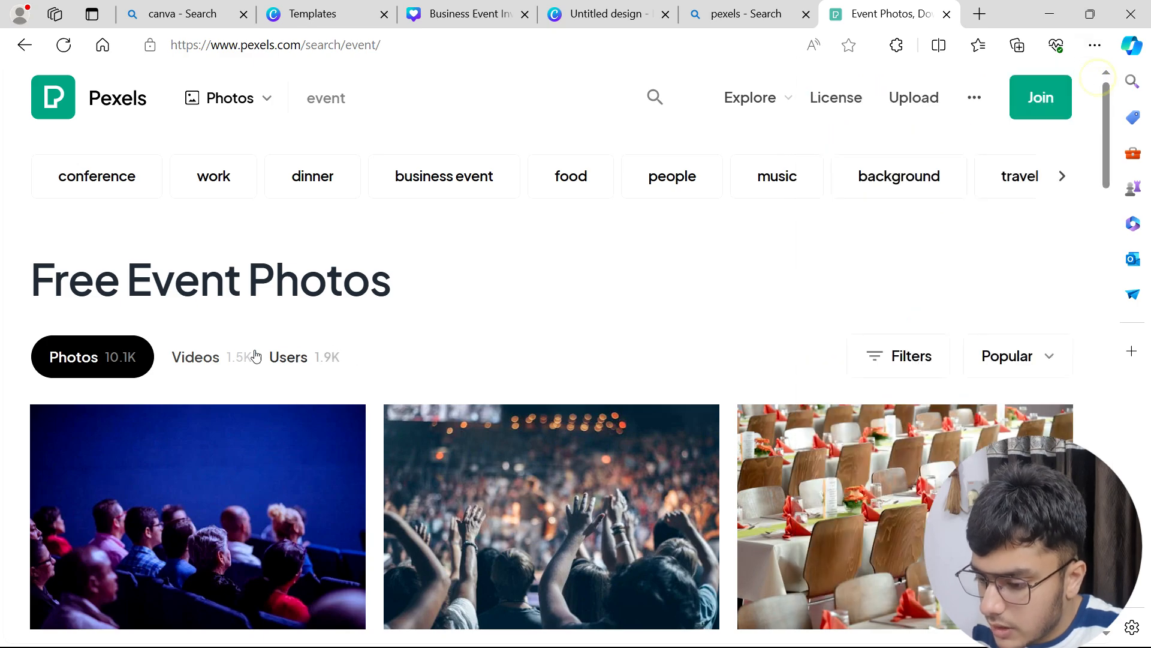
Step: Download the free event photo of a seated audience against a dark blue background
scroll(259, 345, "down", 4)
scroll(300, 379, "up", 3)
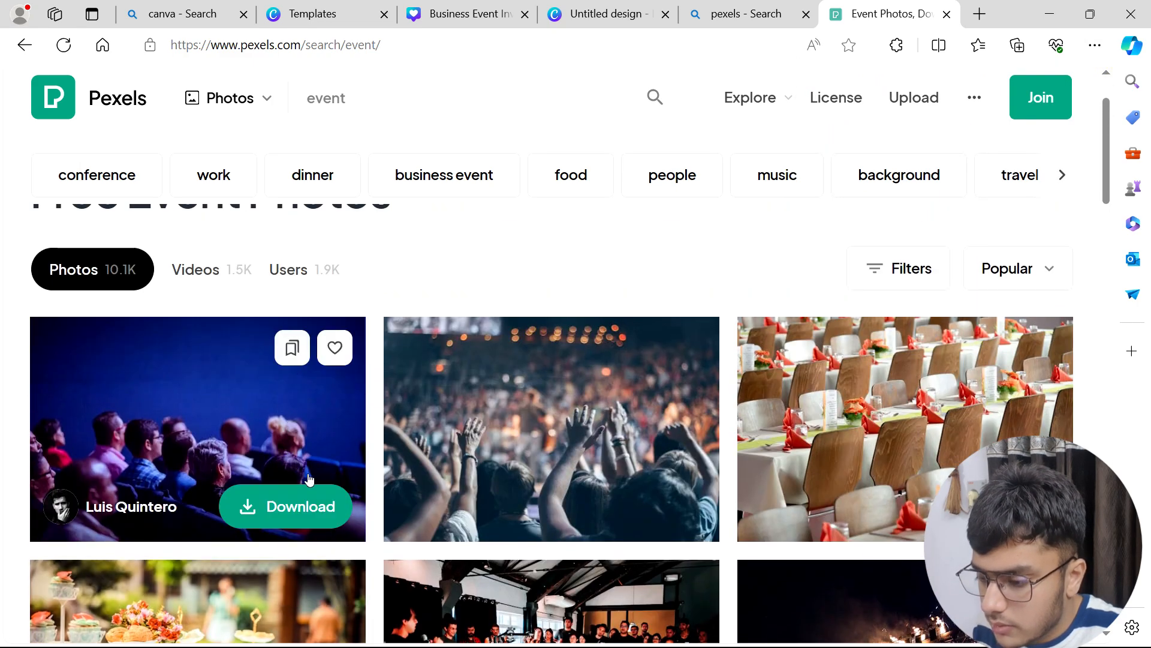
left_click(286, 507)
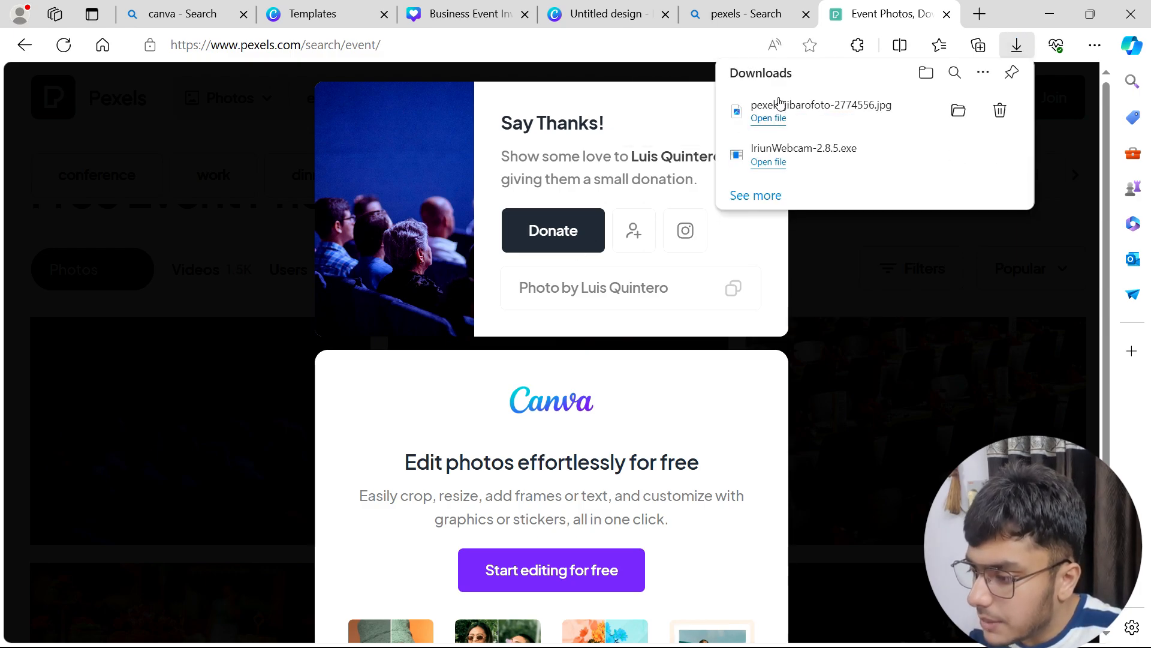
Step: Switch to the Business Event Invitation Instagram Post in Canva and upload pexels-jibarofoto-2774556 from the Downloads folder
left_click(568, 19)
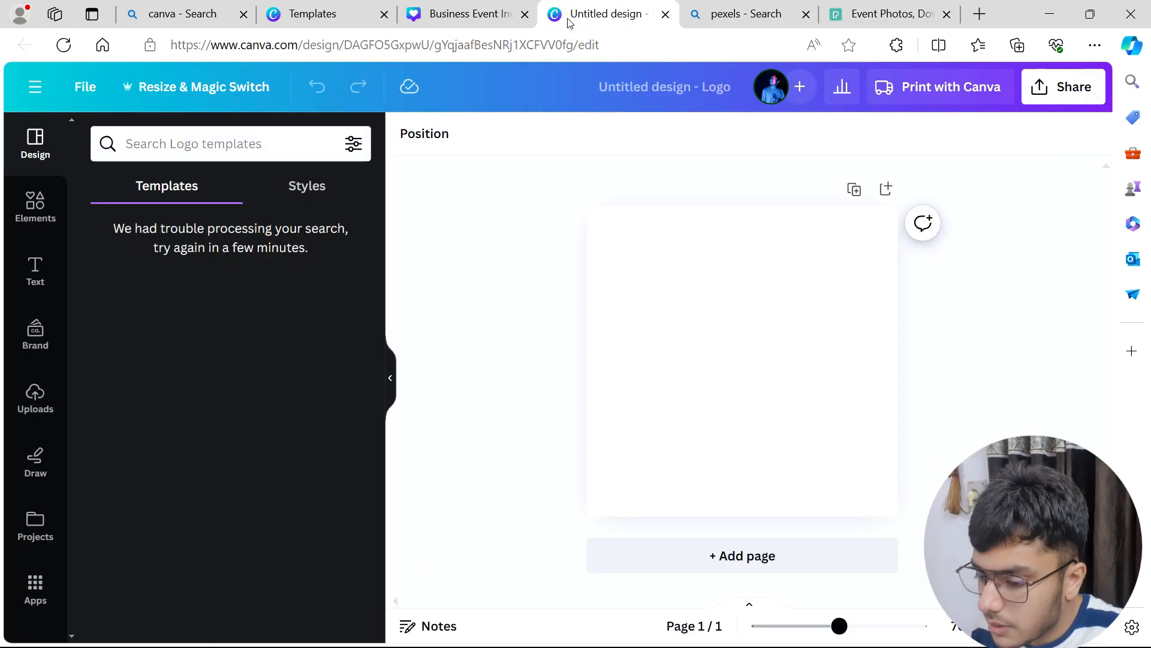
left_click(441, 22)
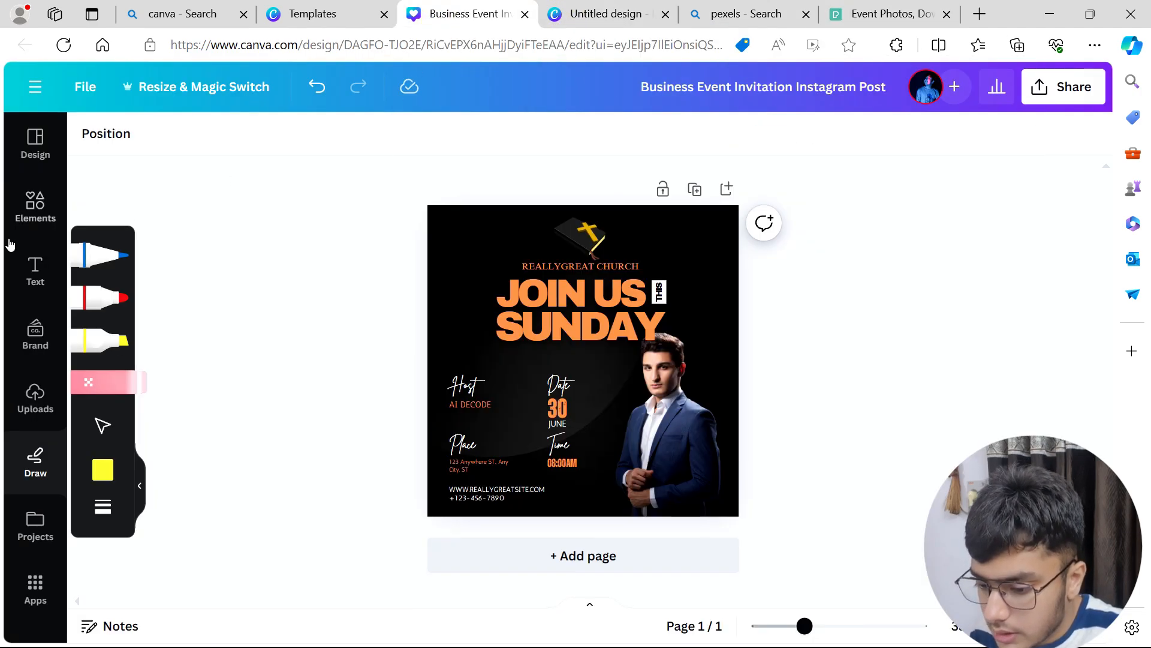
left_click(32, 398)
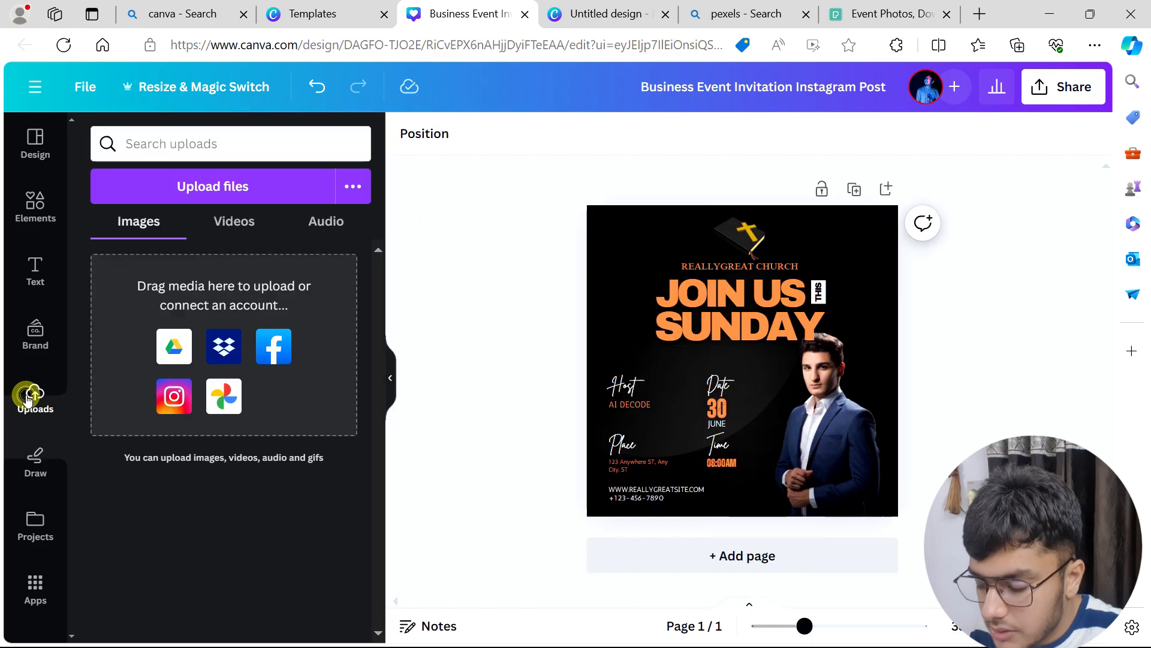
left_click(225, 199)
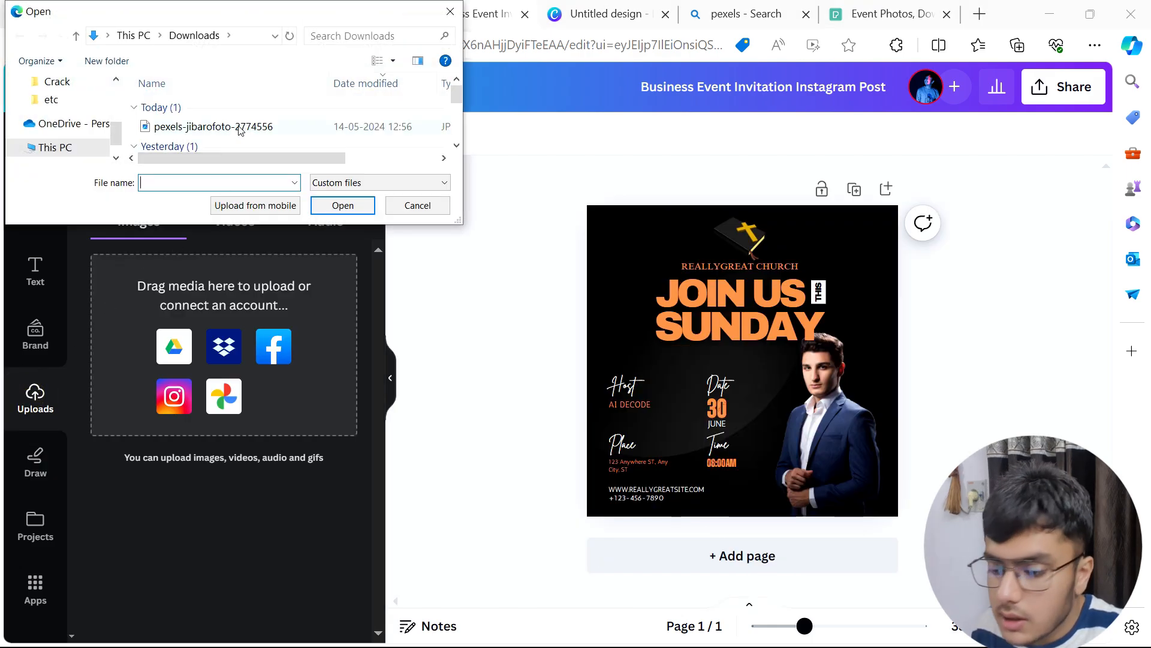
double_click(240, 128)
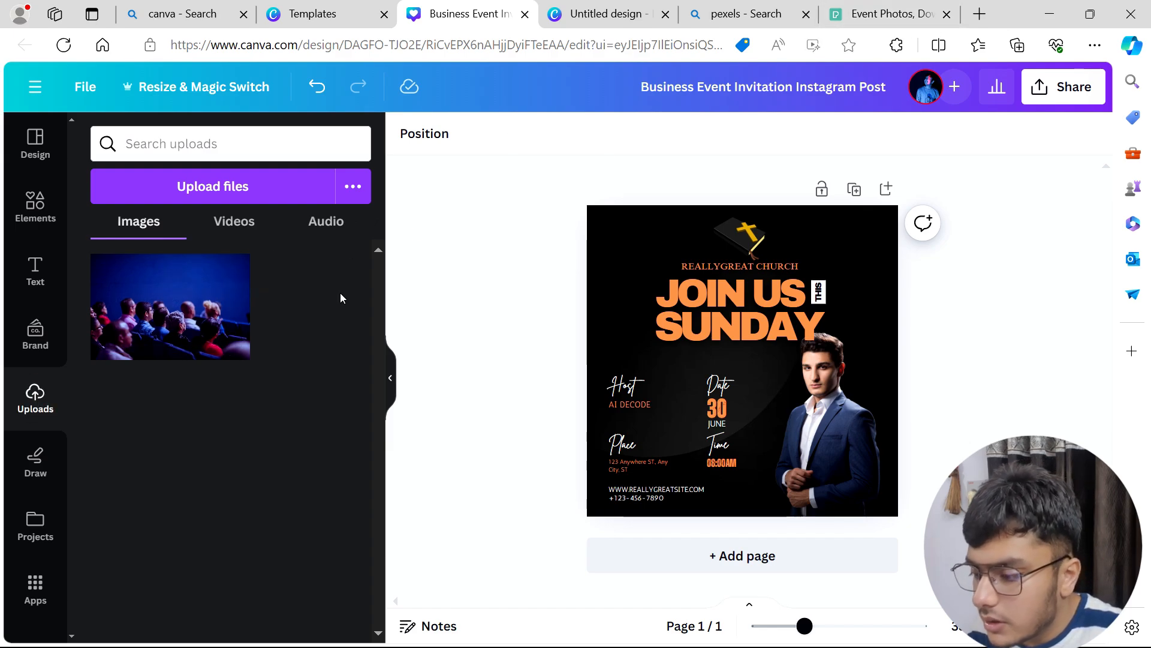
Step: Place the uploaded audience photo on the invitation and enlarge and reposition it until it covers the whole page
left_click(204, 294)
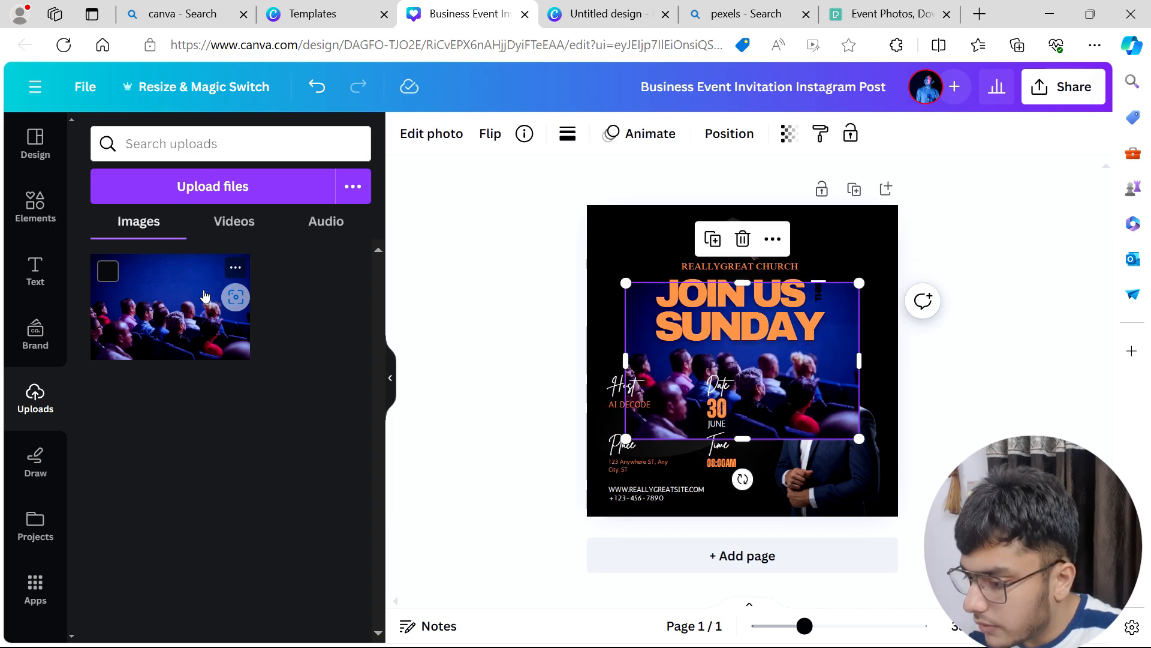
left_click_drag(777, 373, 666, 260)
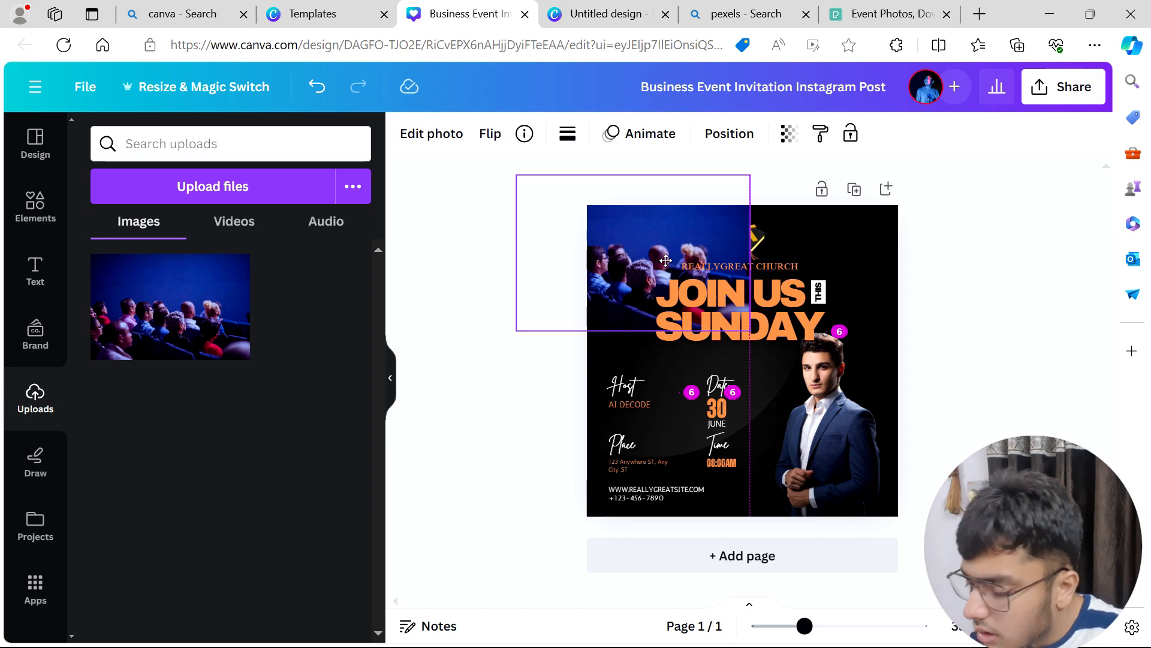
left_click_drag(665, 259, 667, 262)
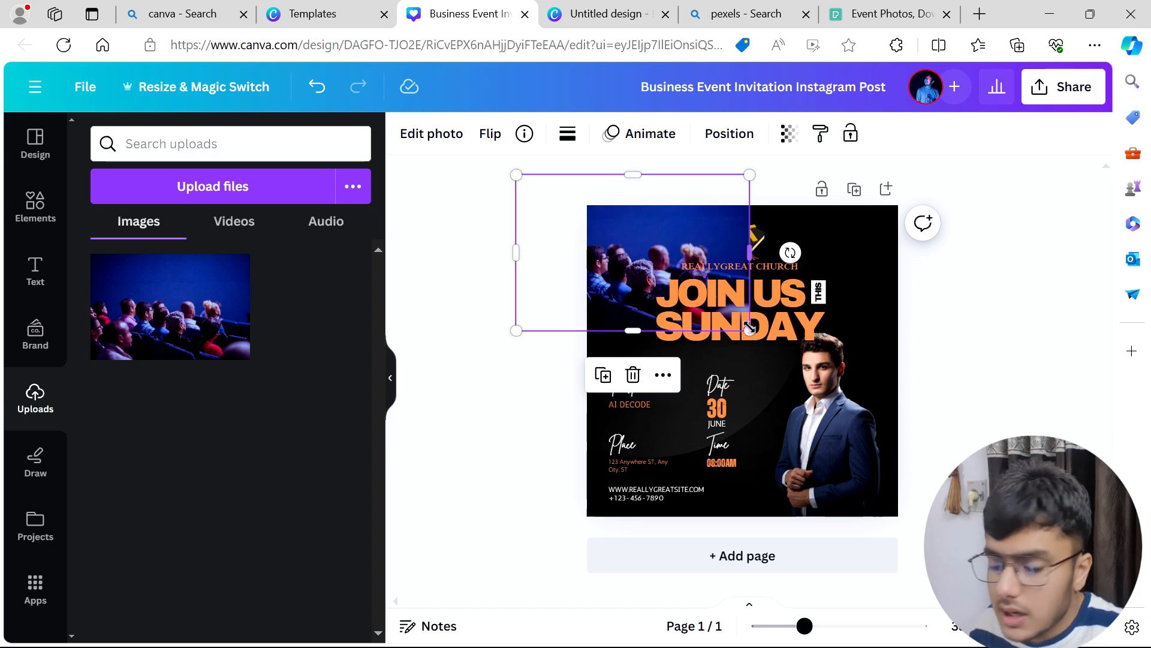
left_click_drag(750, 331, 1029, 516)
left_click_drag(876, 423, 818, 472)
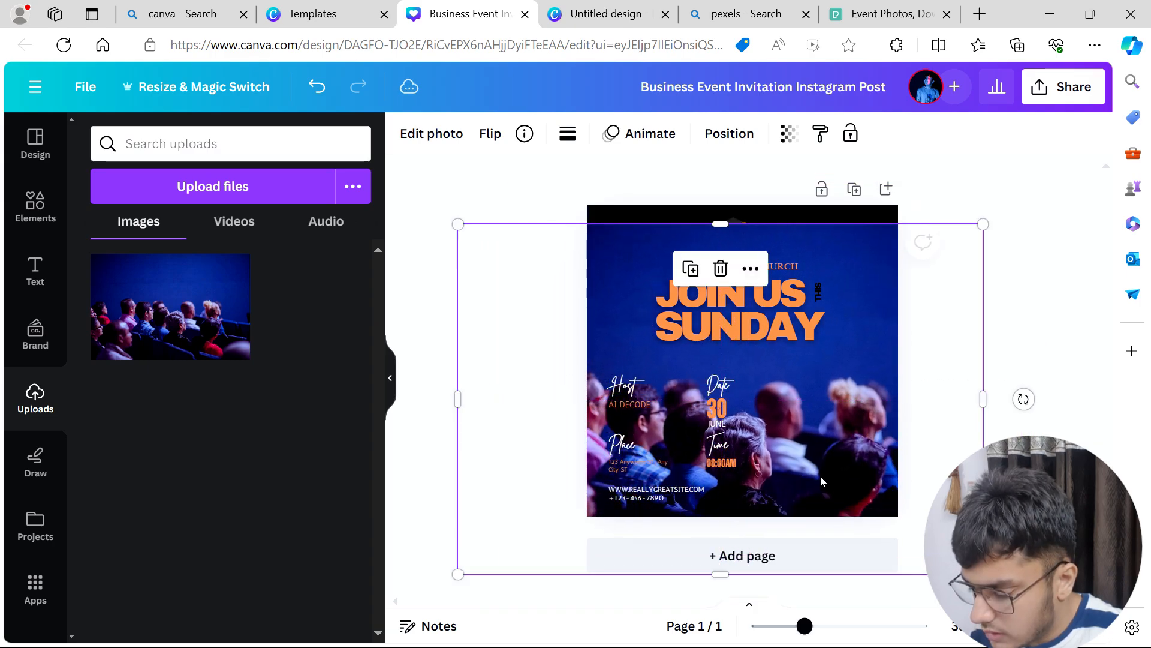
left_click_drag(720, 225, 717, 181)
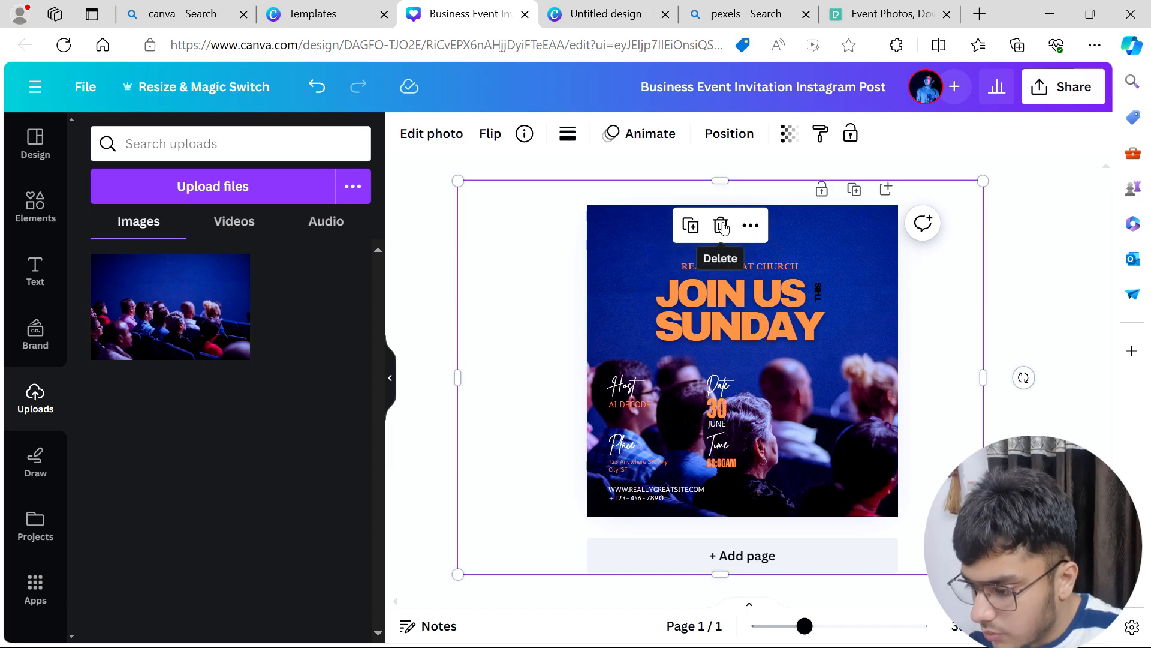
Step: Duplicate the full-page audience photo and move the copy down over the lower half of the page
left_click(692, 228)
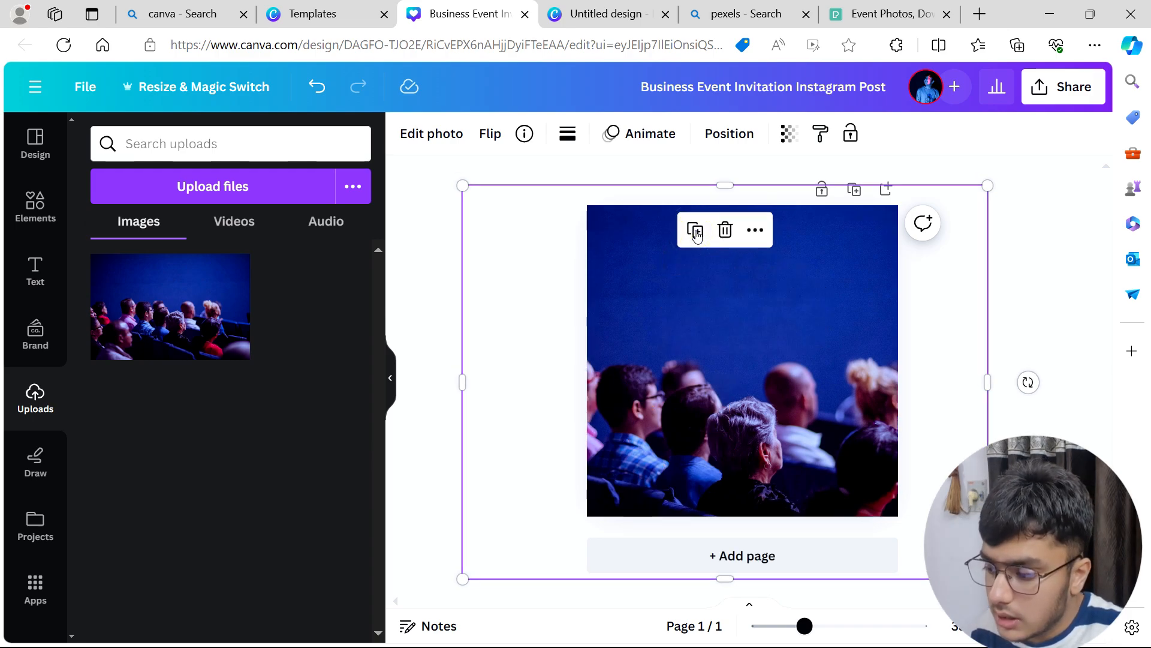
left_click_drag(714, 312, 722, 484)
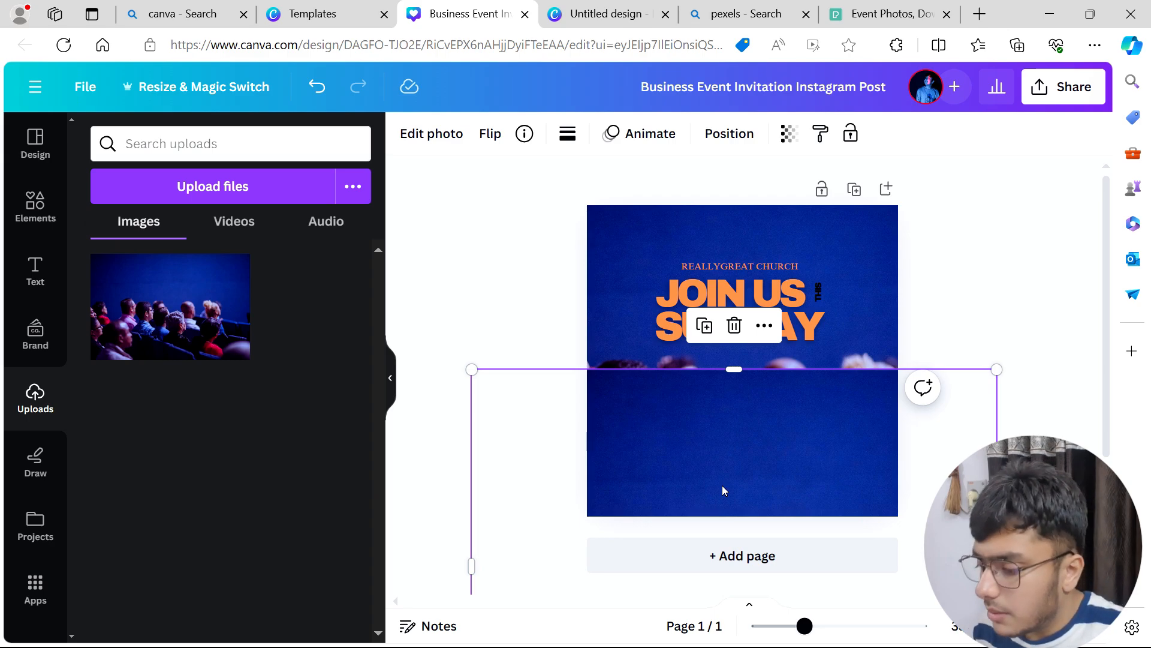
Step: Delete the extra copy of the audience photo covering the lower half of the invitation, and select the remaining one
key("Delete")
left_click(800, 423)
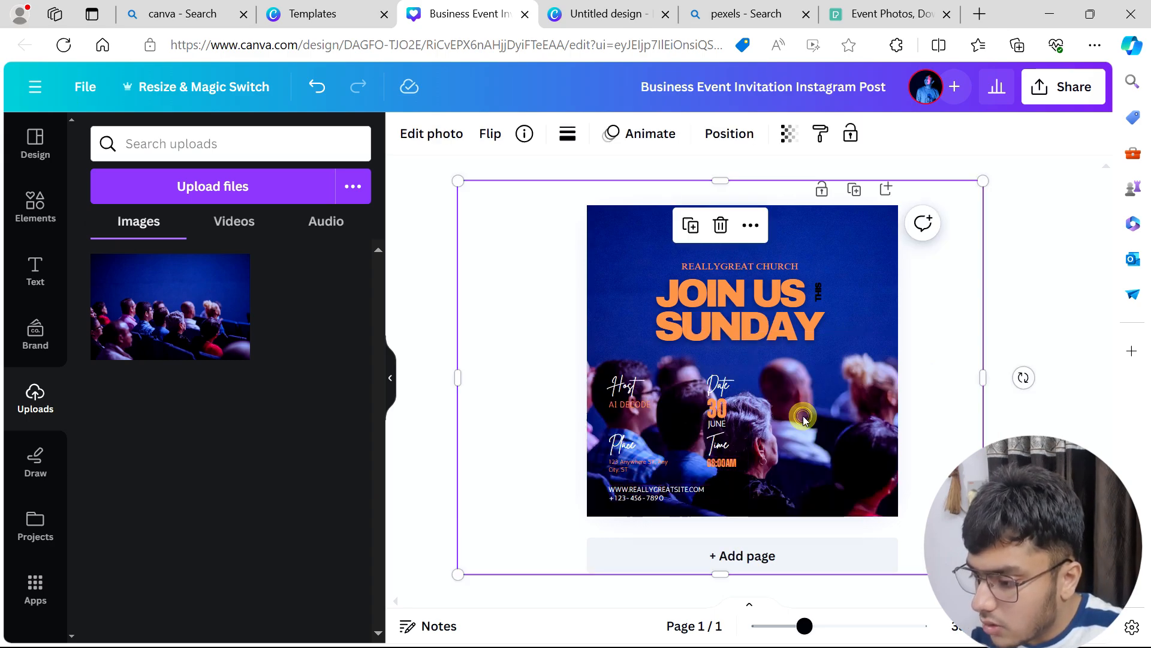
Step: Examine the additional options for the audience photo, including its lock choices and the alternative text dialog
left_click(751, 226)
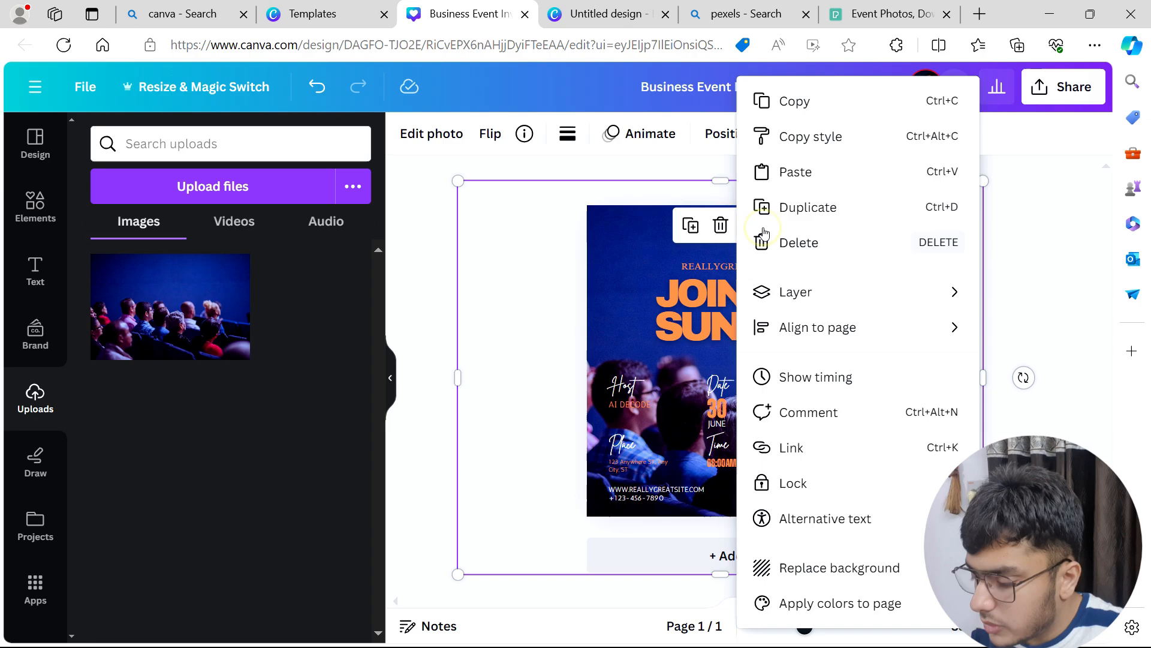
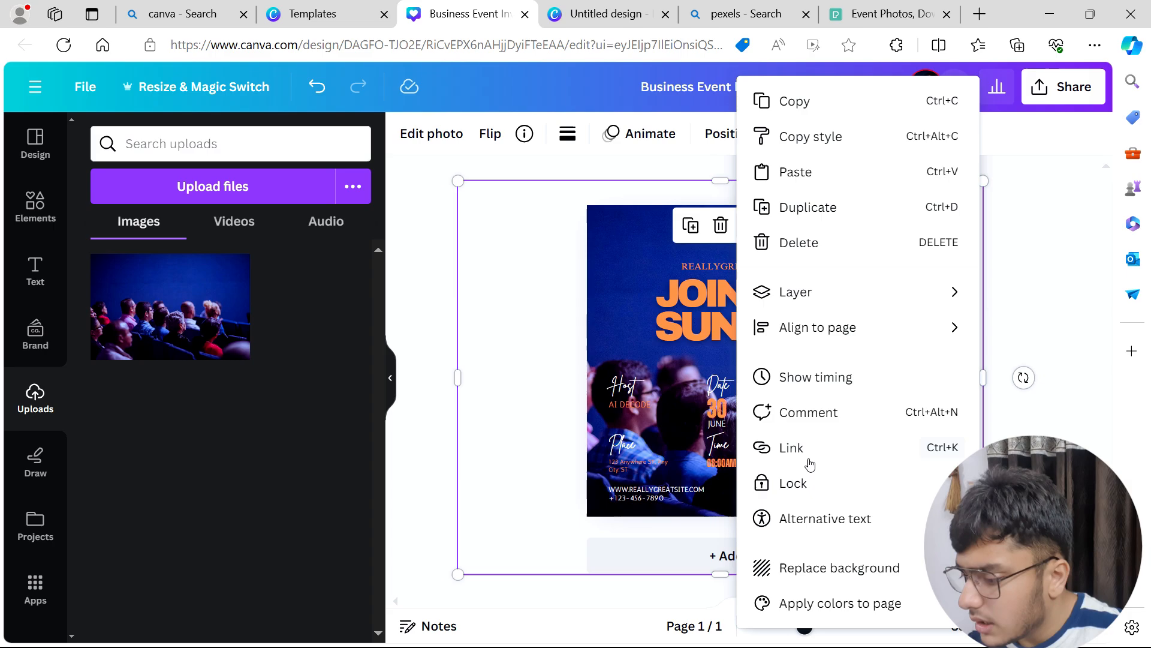
mouse_move(804, 491)
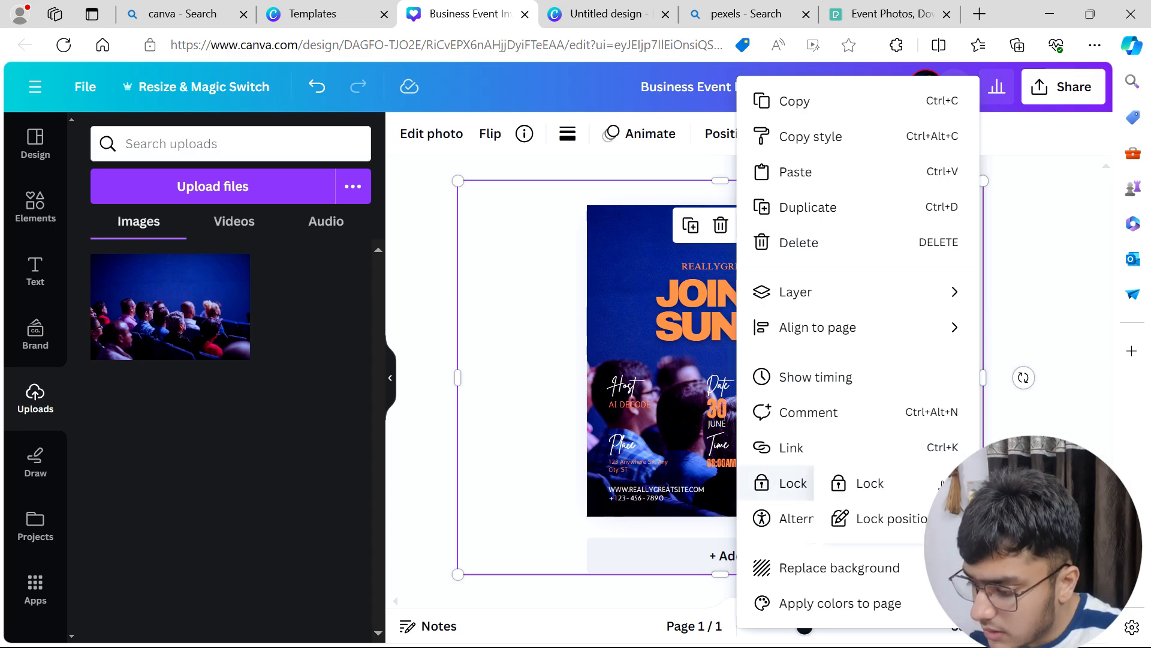
left_click(1086, 424)
left_click(874, 423)
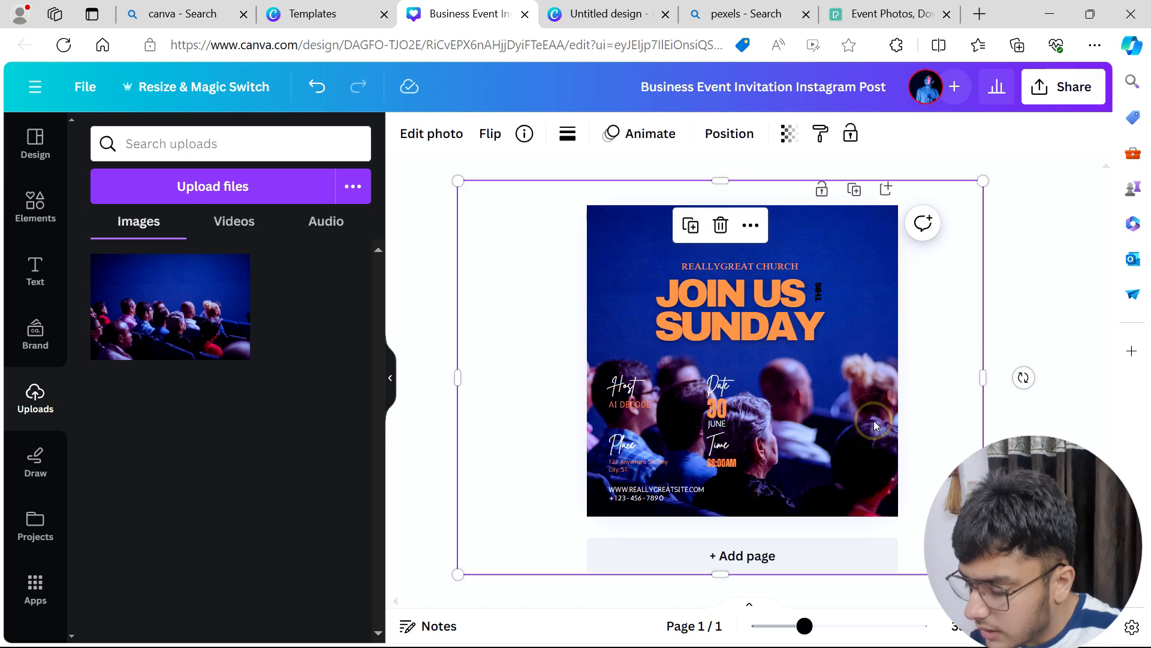
left_click(759, 231)
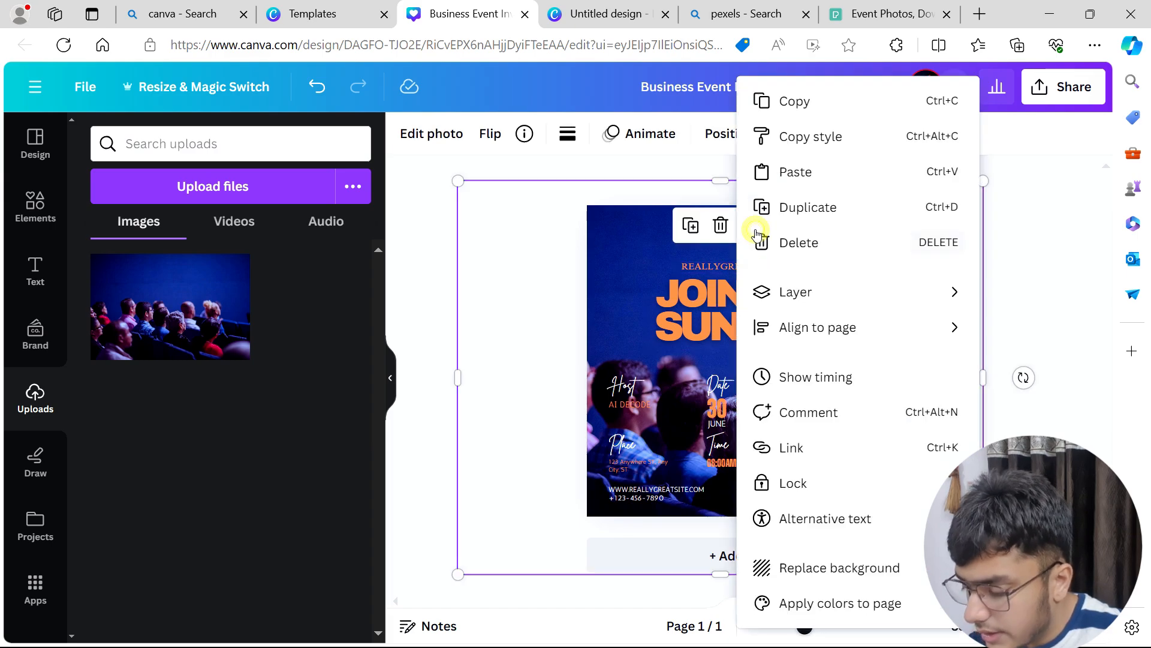
left_click(888, 520)
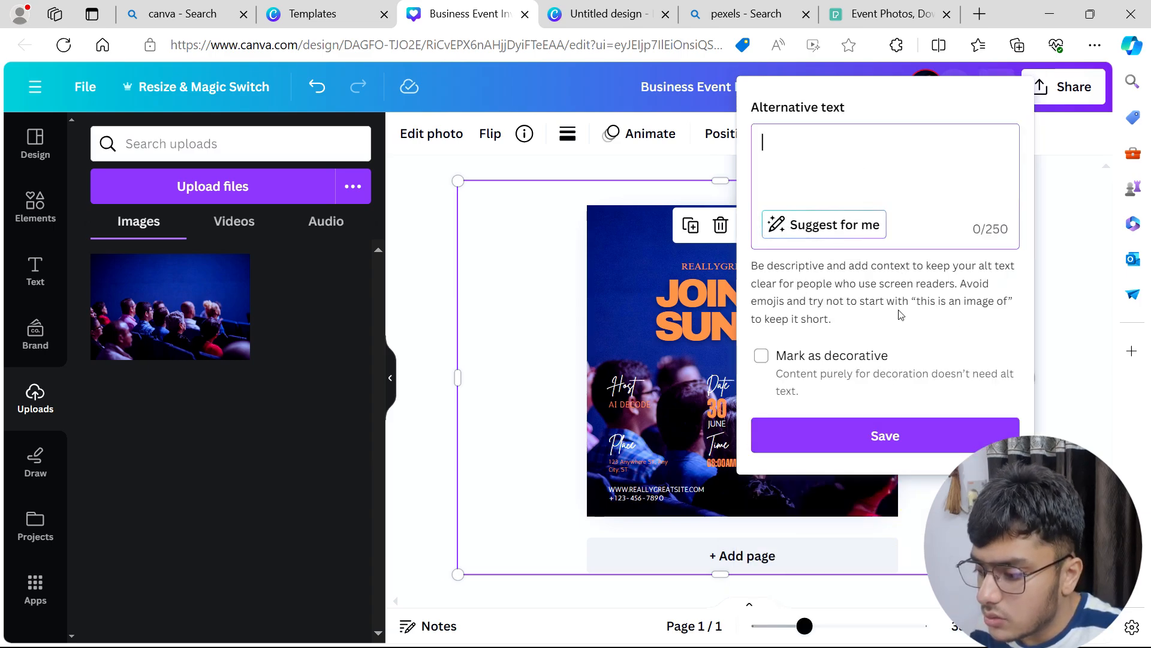
left_click(1066, 283)
Step: Try applying the audience photo's colors to the page, and undo the recoloring
left_click(861, 340)
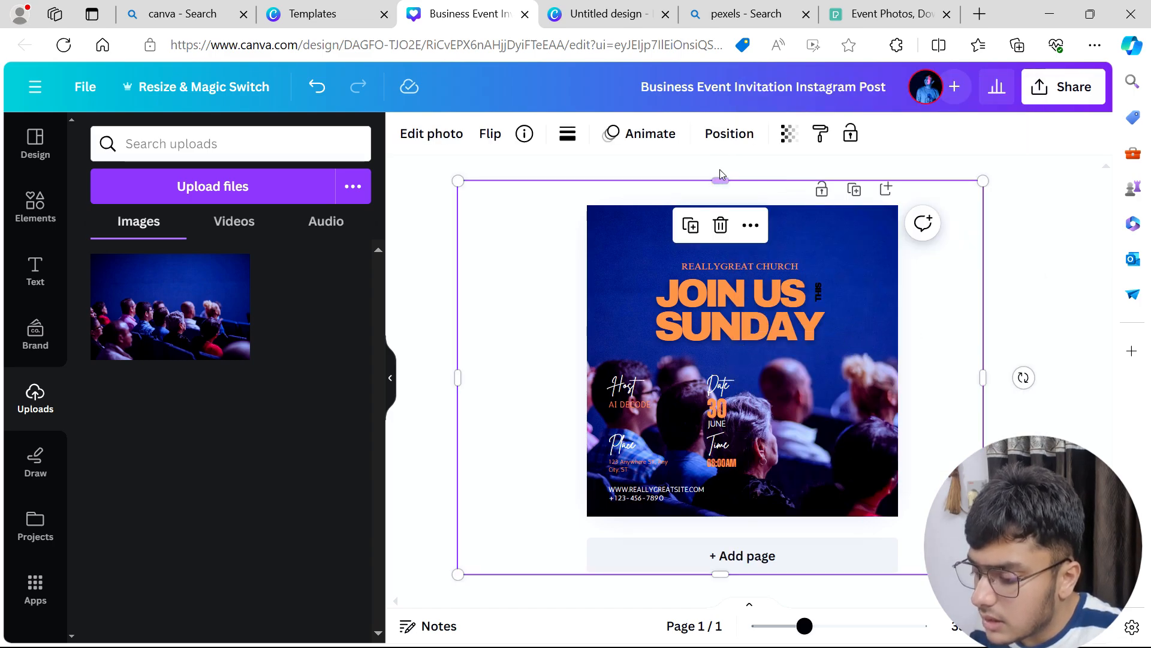
right_click(744, 174)
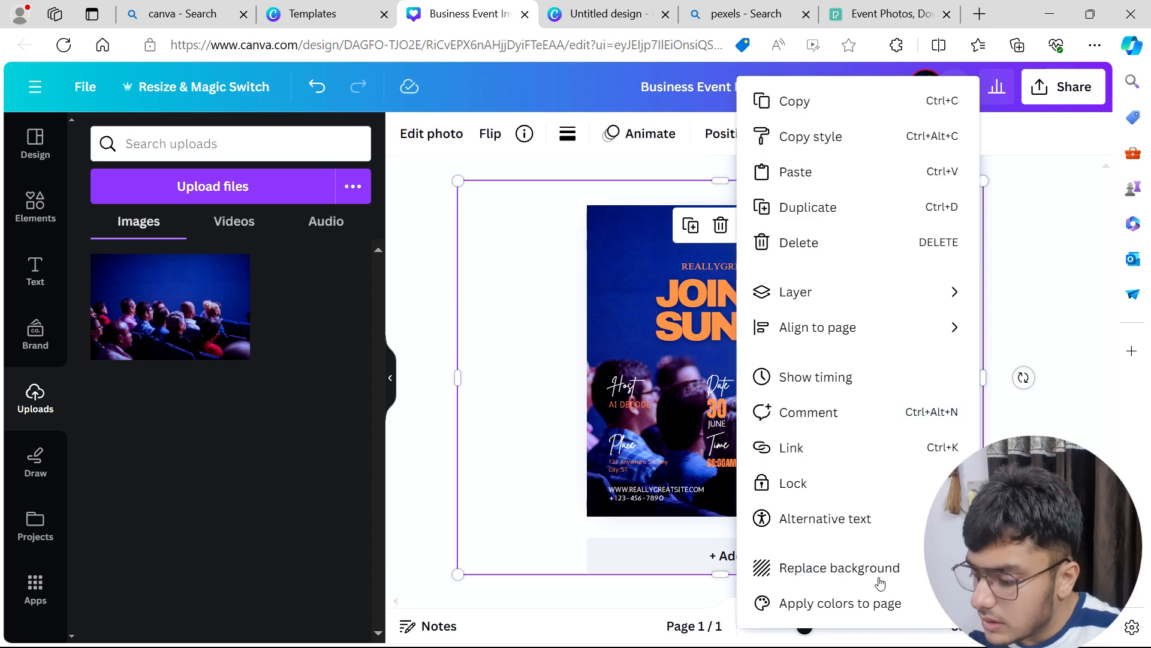
left_click(842, 602)
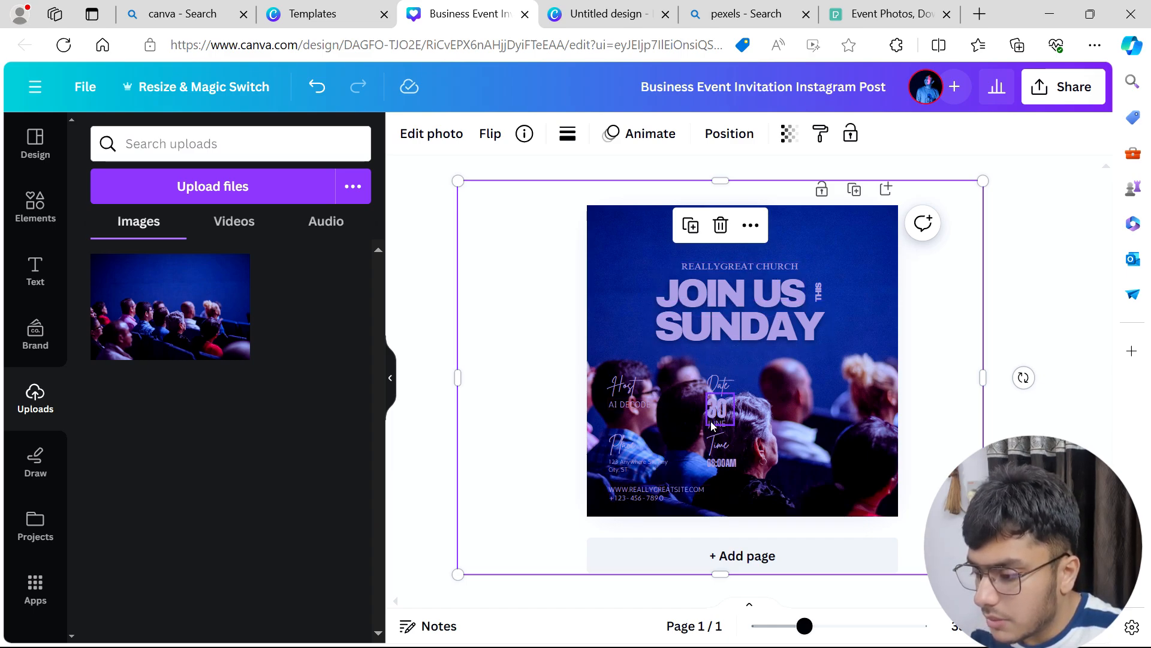
key("ctrl+z")
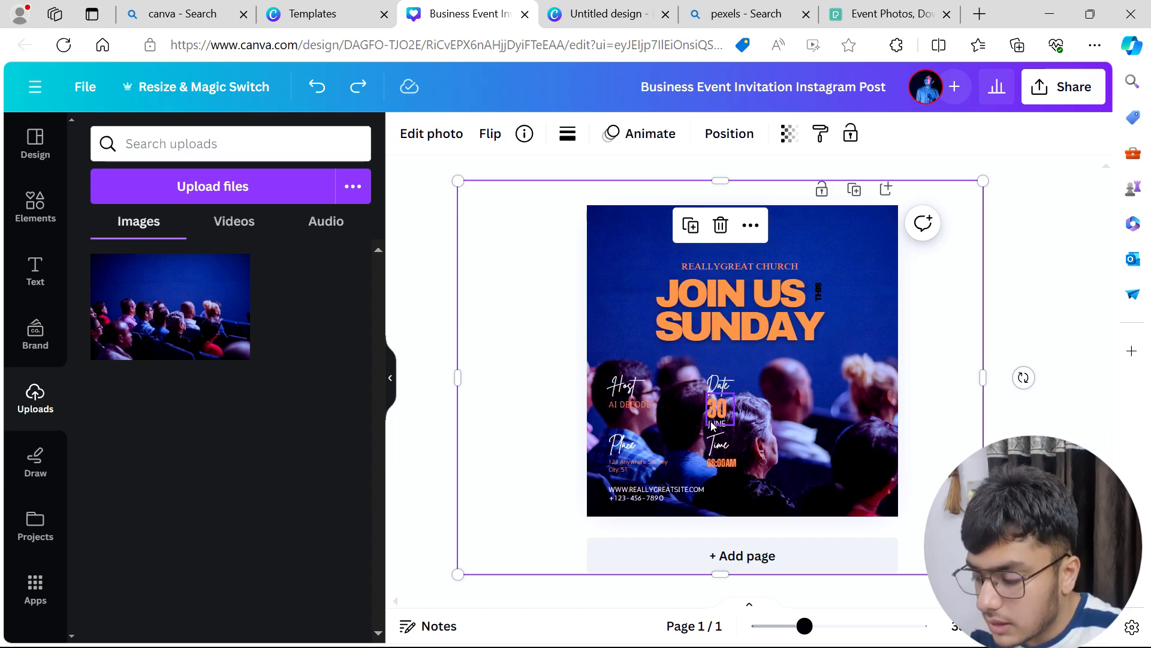
Step: Try replacing the page background with the audience photo, and undo the replacement
left_click(759, 232)
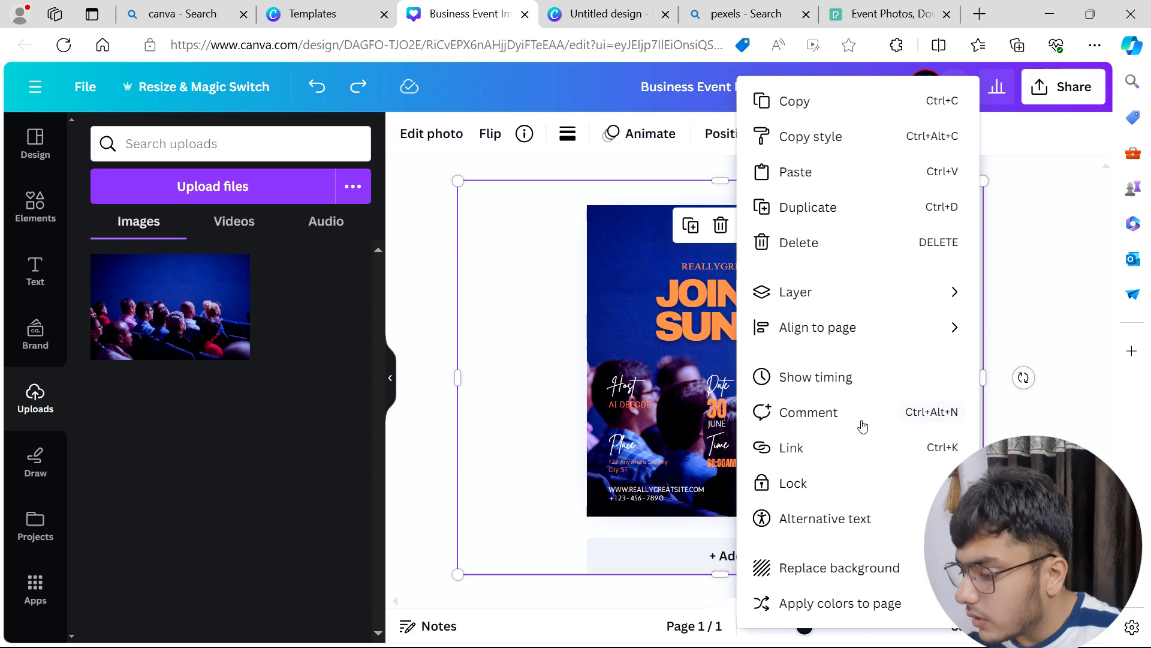
left_click(841, 576)
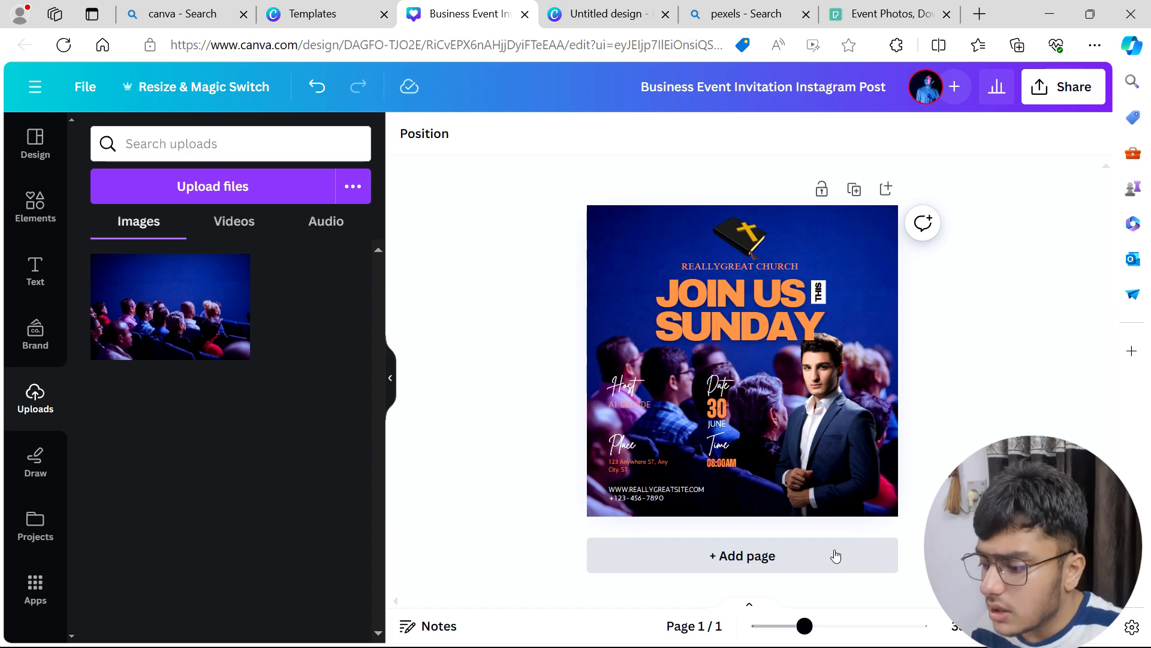
key("ctrl+z")
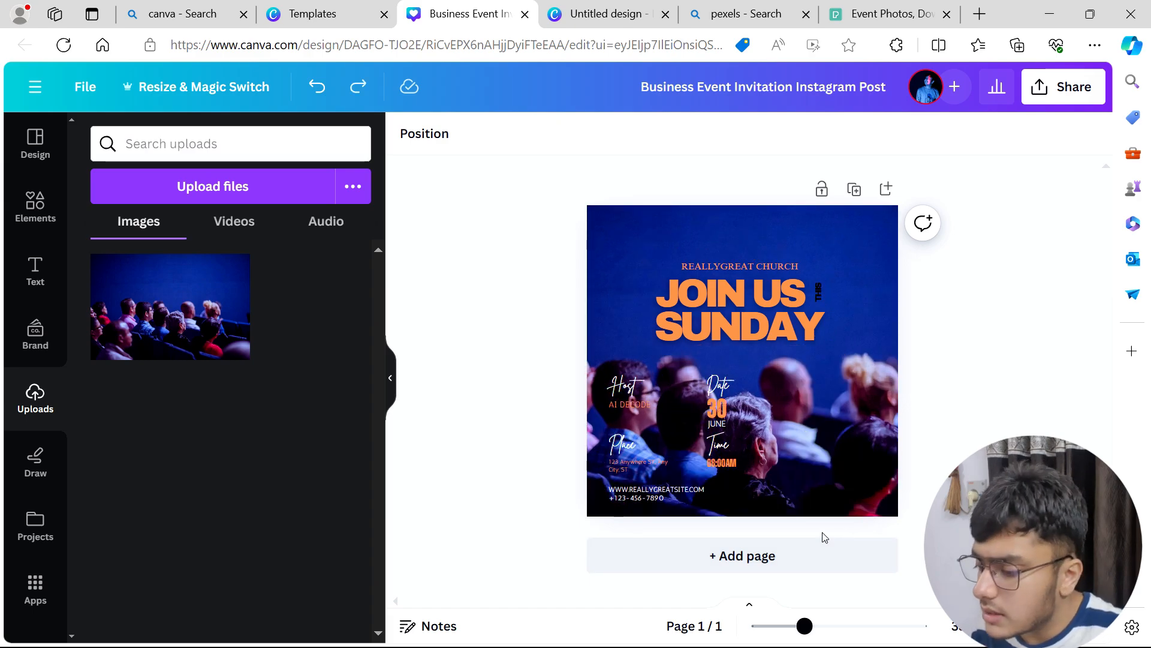
Step: Send the audience photo to the back, behind all text and graphics of the invitation
left_click(840, 406)
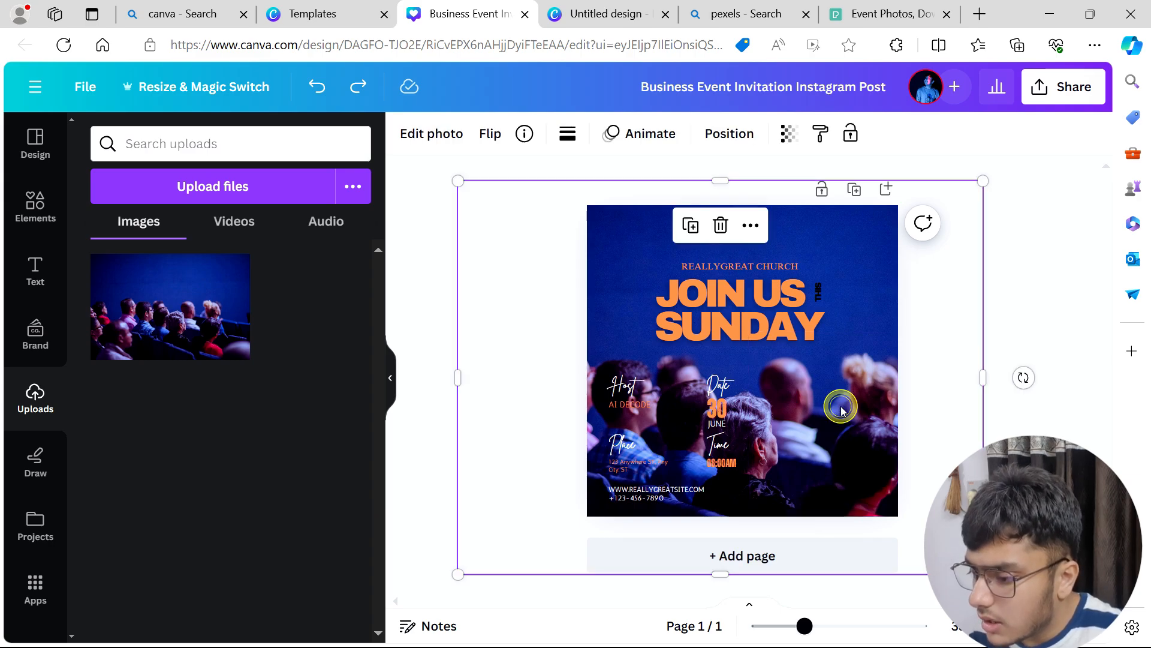
left_click(755, 225)
mouse_move(861, 301)
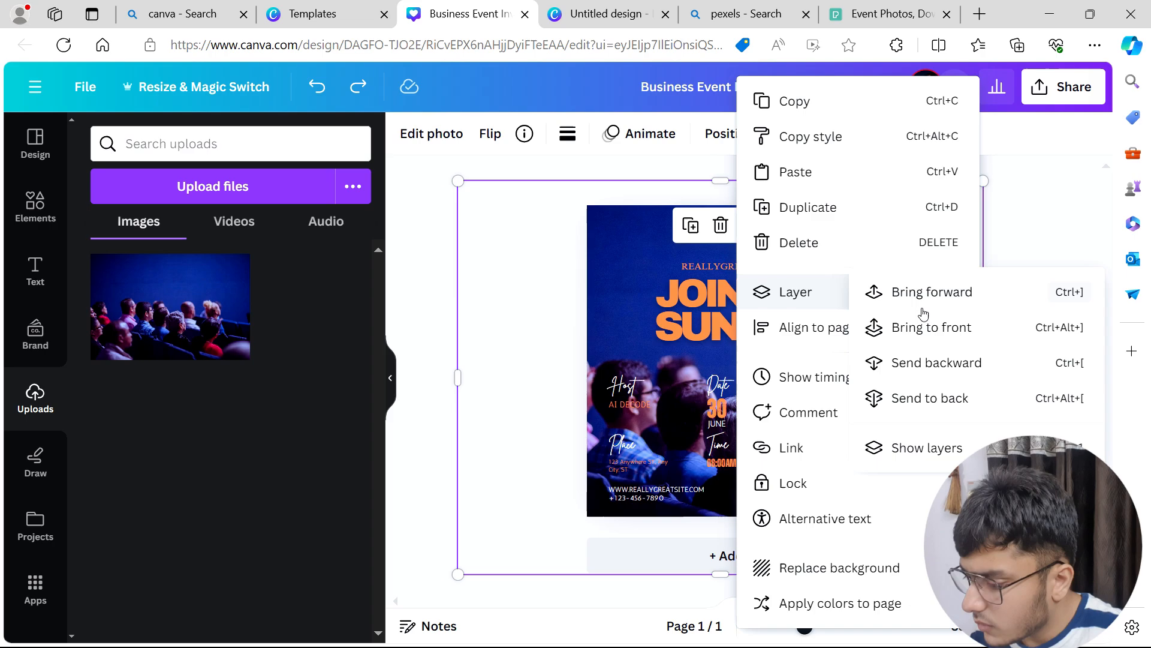
left_click(953, 396)
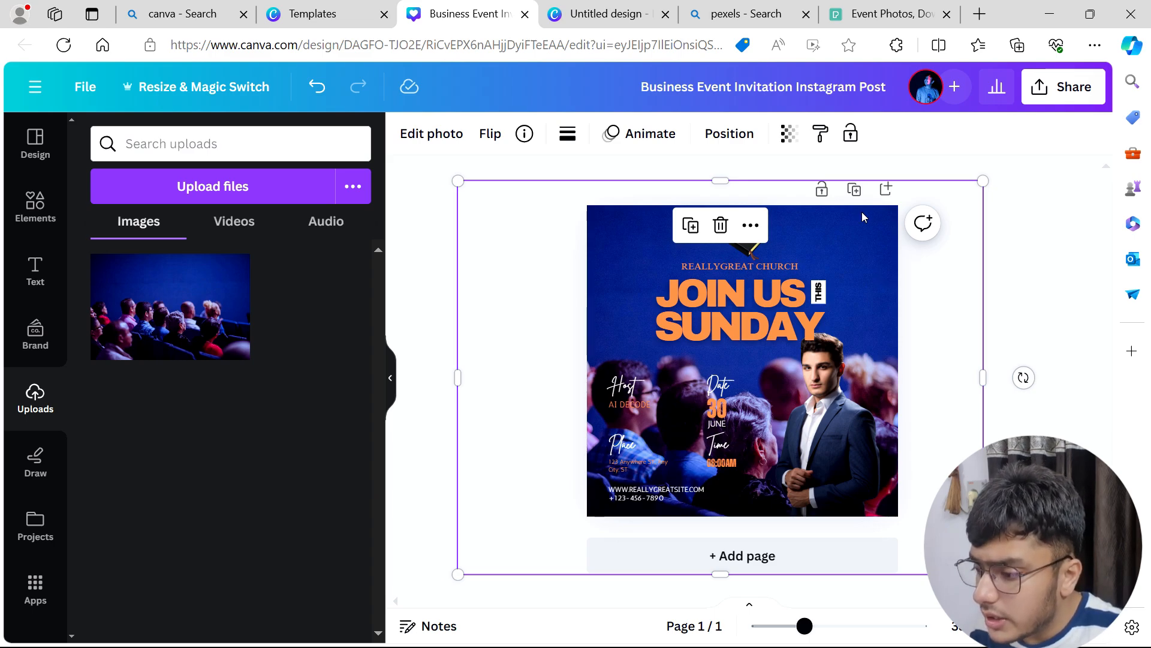
Step: Set the audience photo's transparency to 19 and deselect it
left_click(786, 133)
left_click_drag(743, 207, 643, 198)
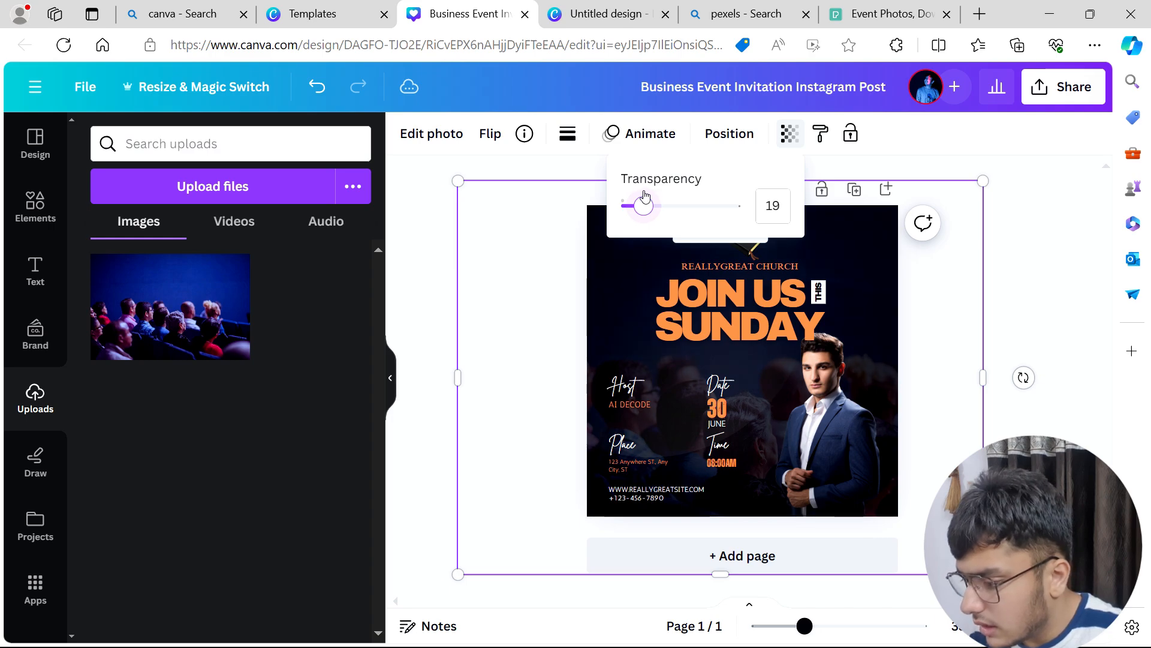
left_click(1015, 249)
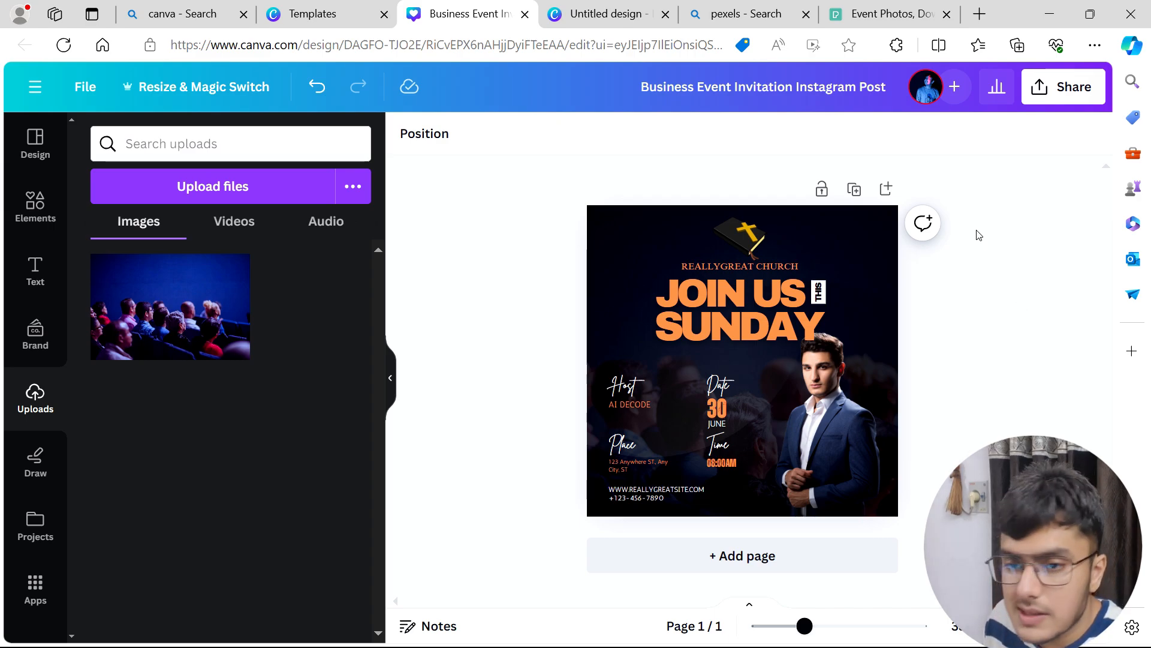
Step: Look through the people who can be given access to the design, searching the contacts for "x"
left_click(954, 86)
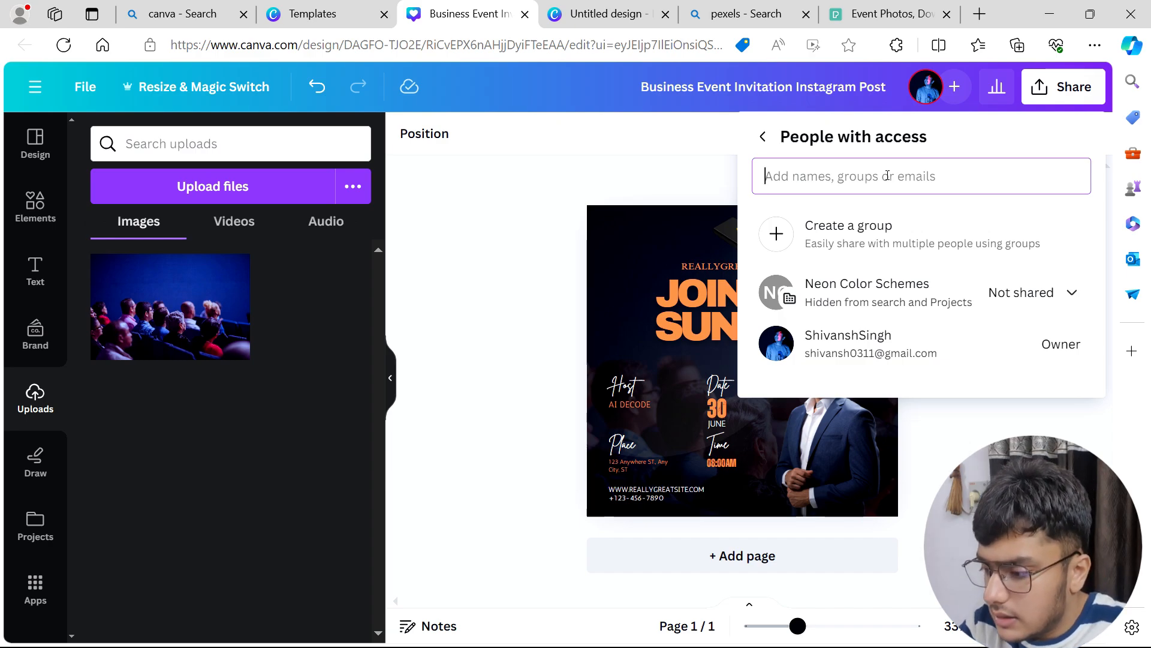
type("x")
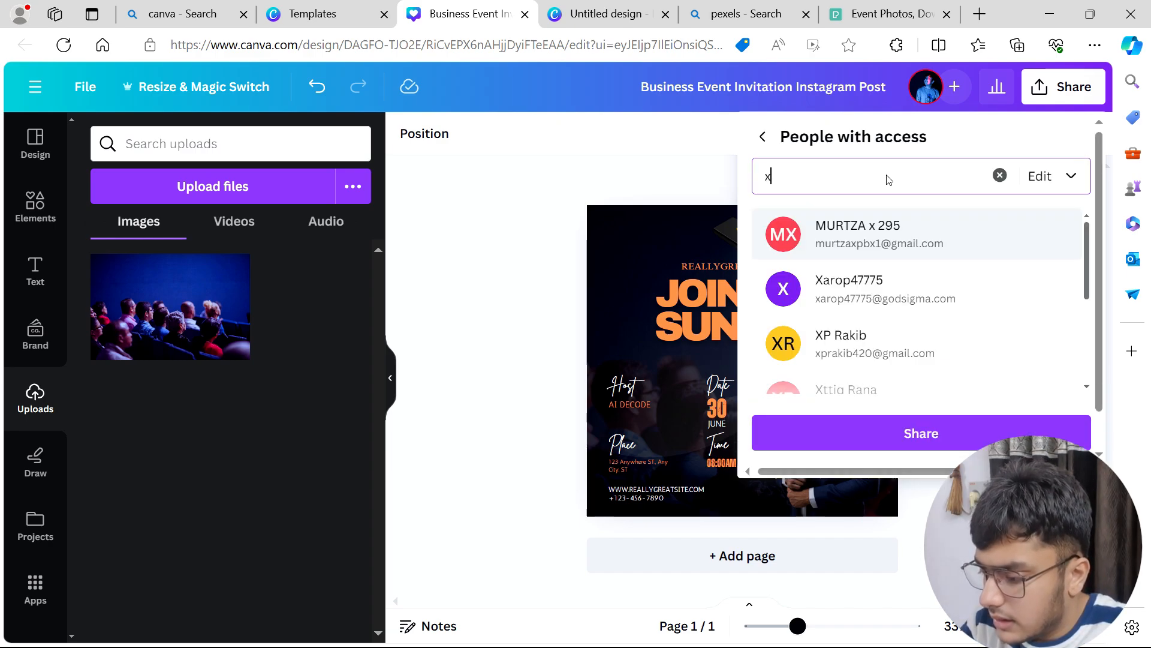
key("BackSpace")
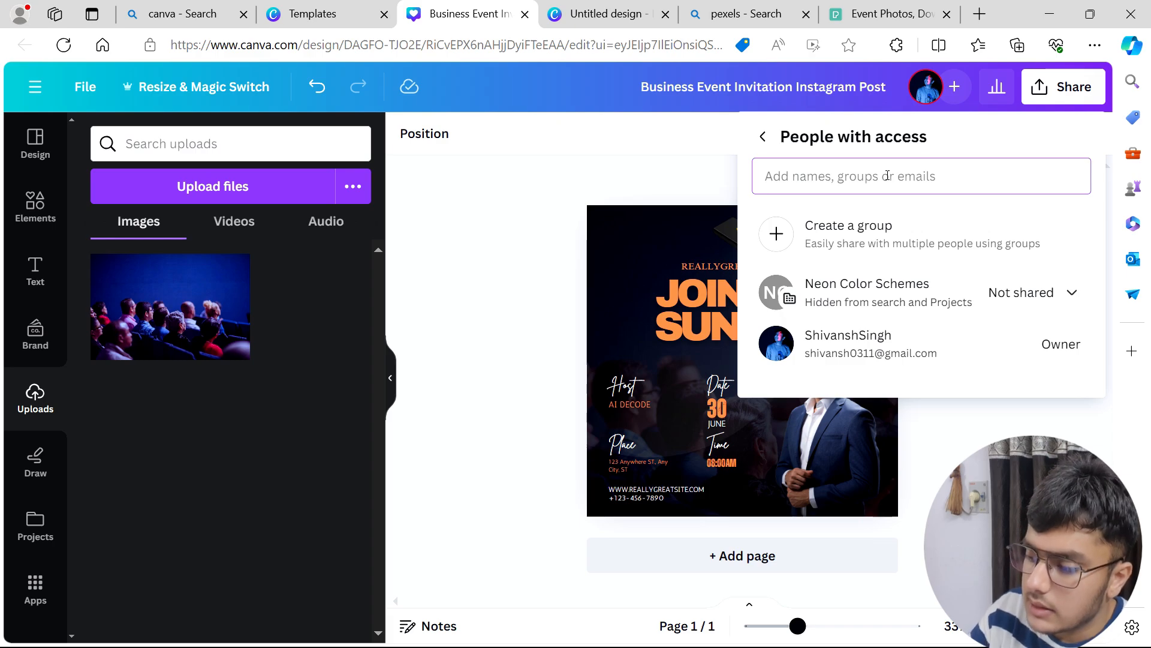
type("x")
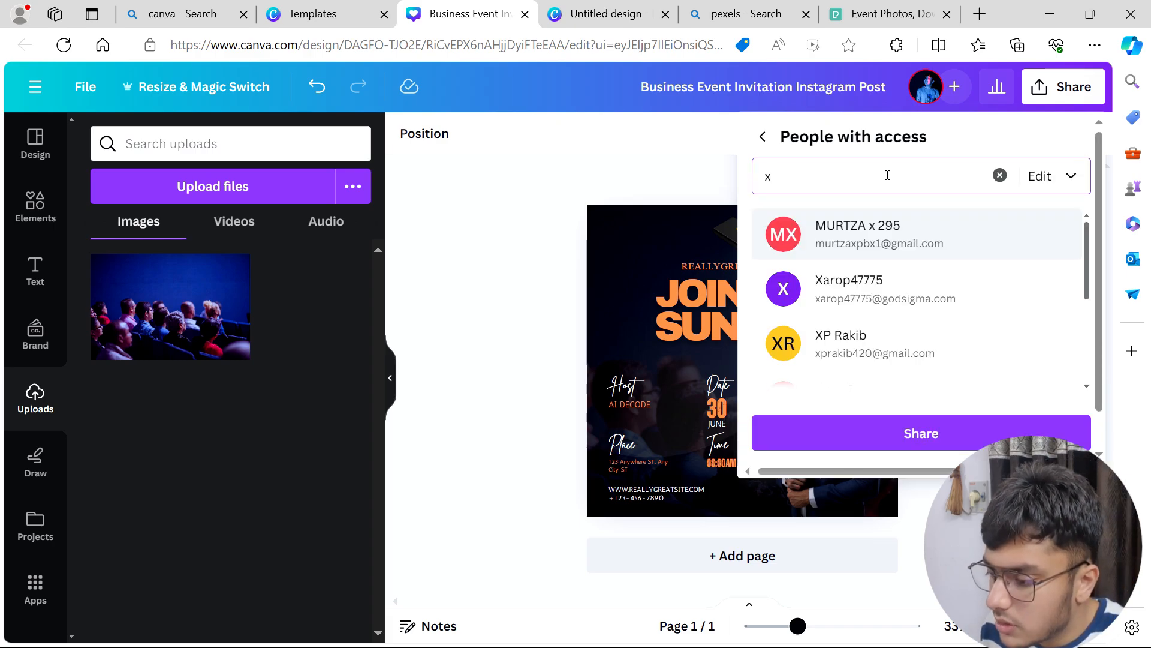
scroll(916, 251, "down", 3)
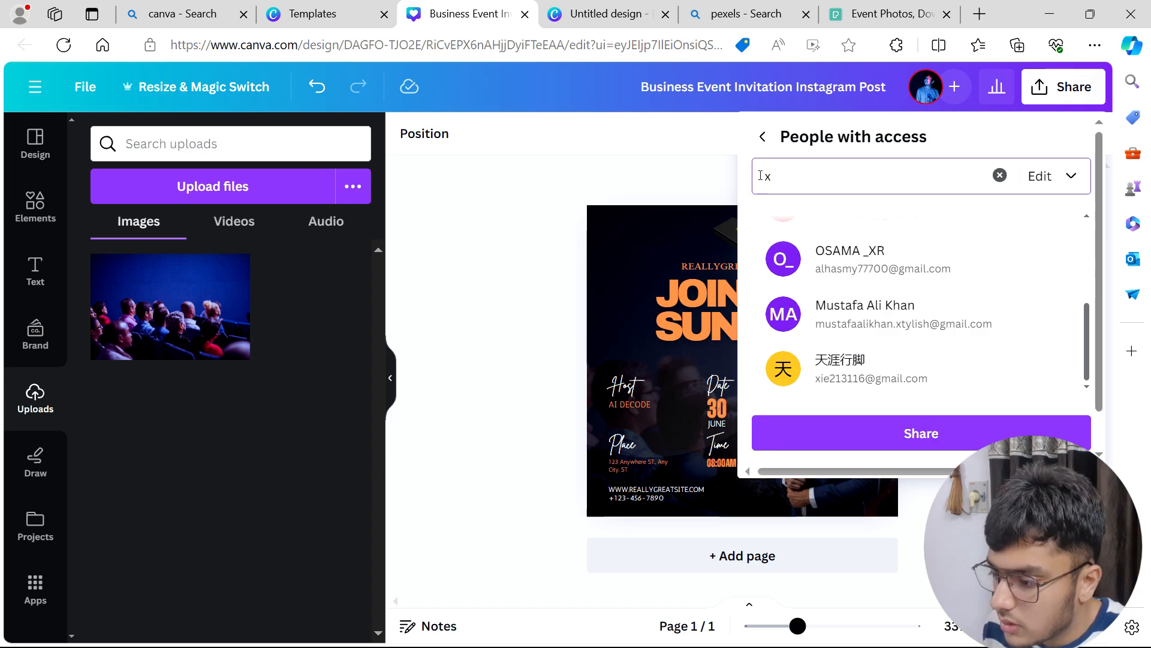
left_click(762, 136)
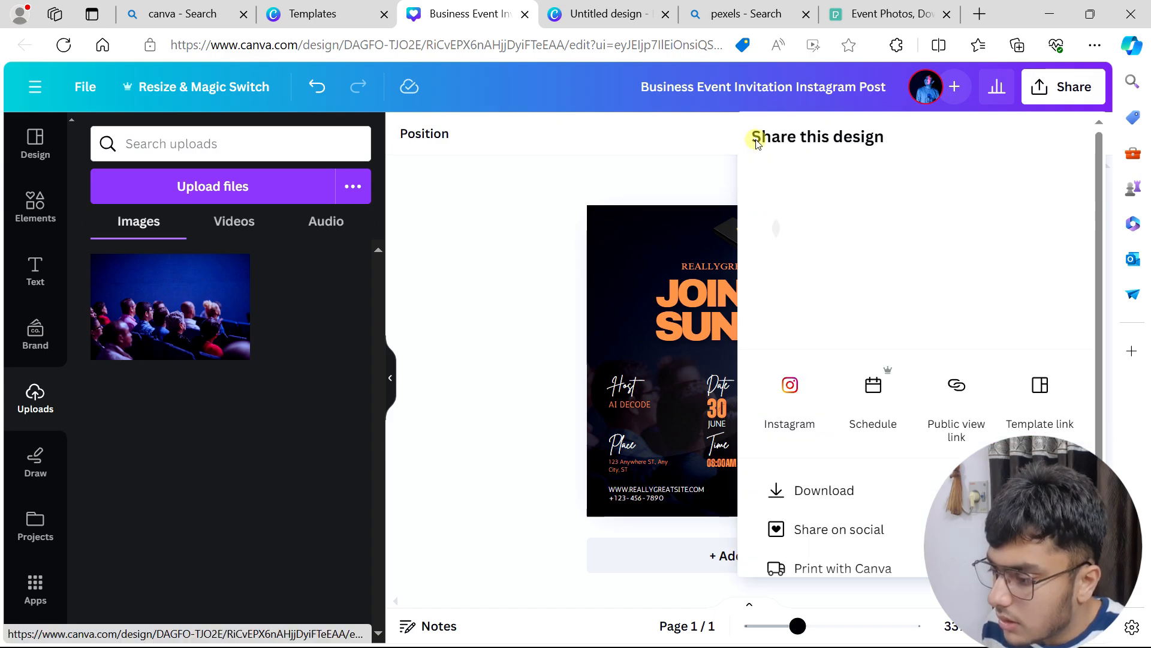
left_click(720, 158)
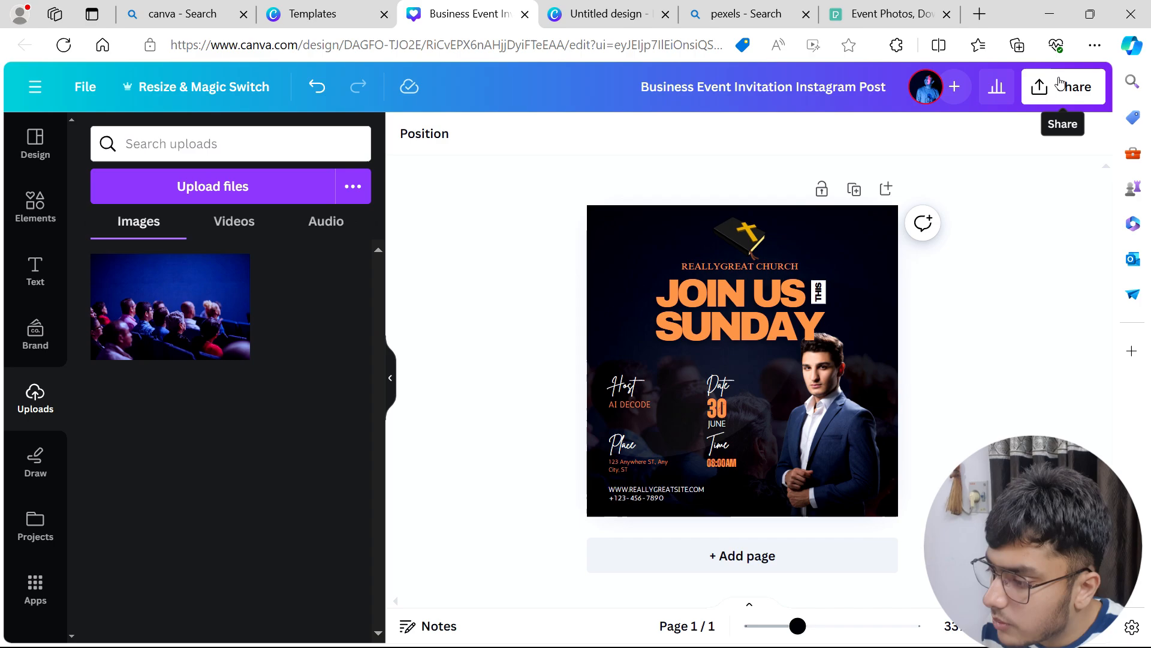
Step: Review the Engagement, Unique links and Social media sections of the design's Insights, and close them
left_click(996, 86)
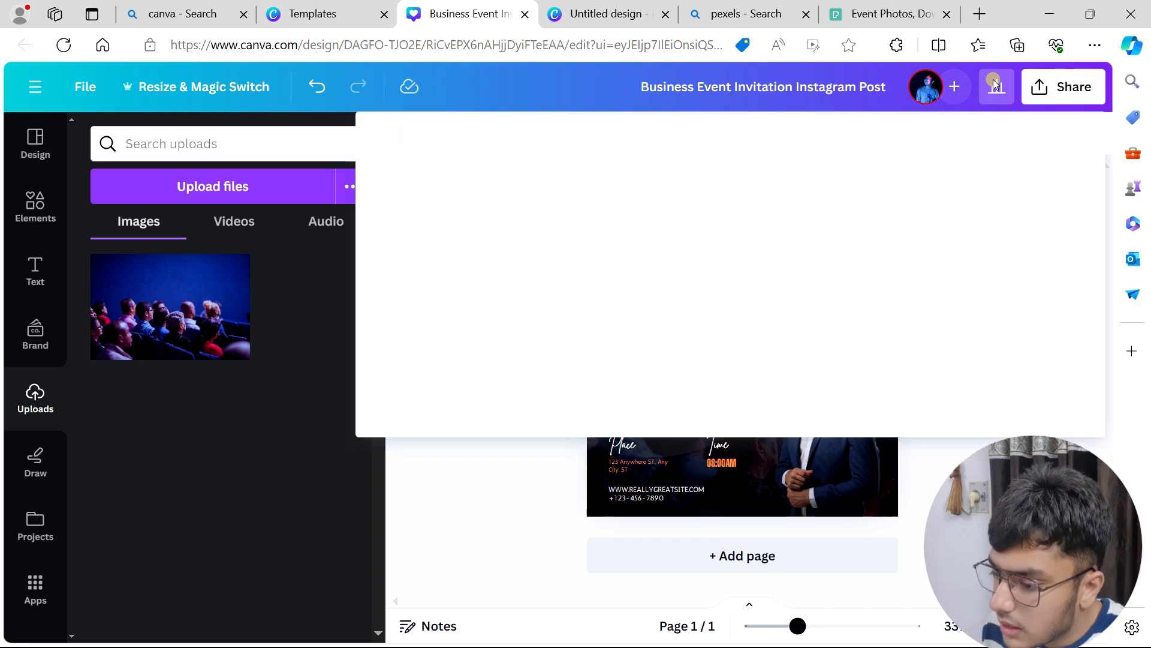
left_click(470, 243)
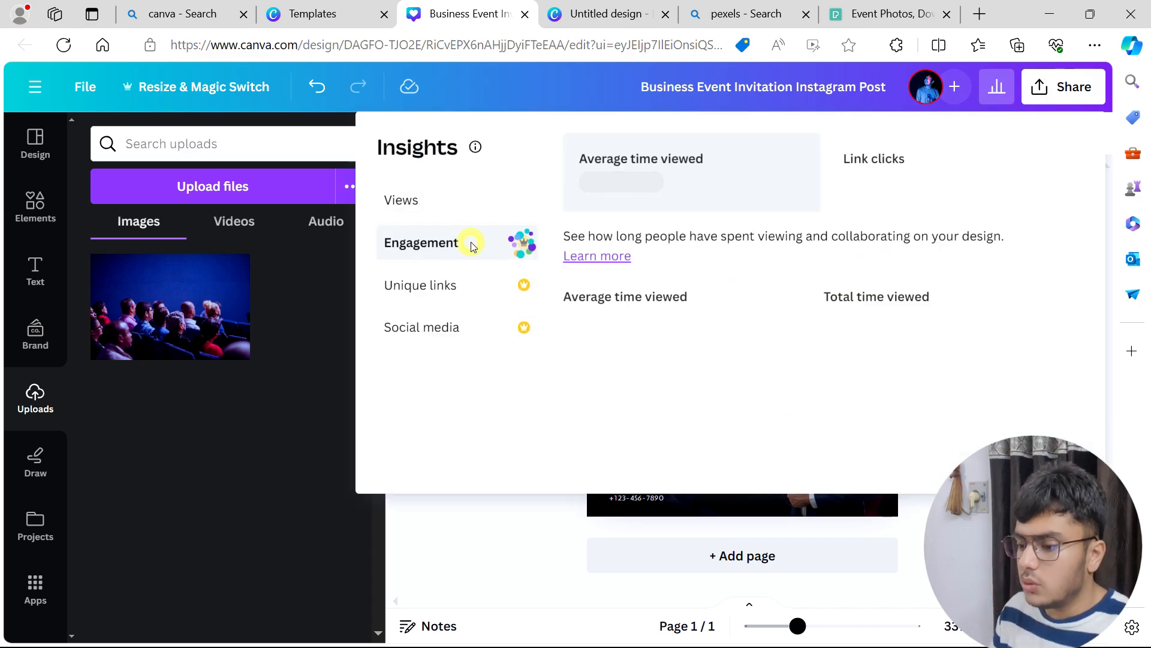
left_click(477, 297)
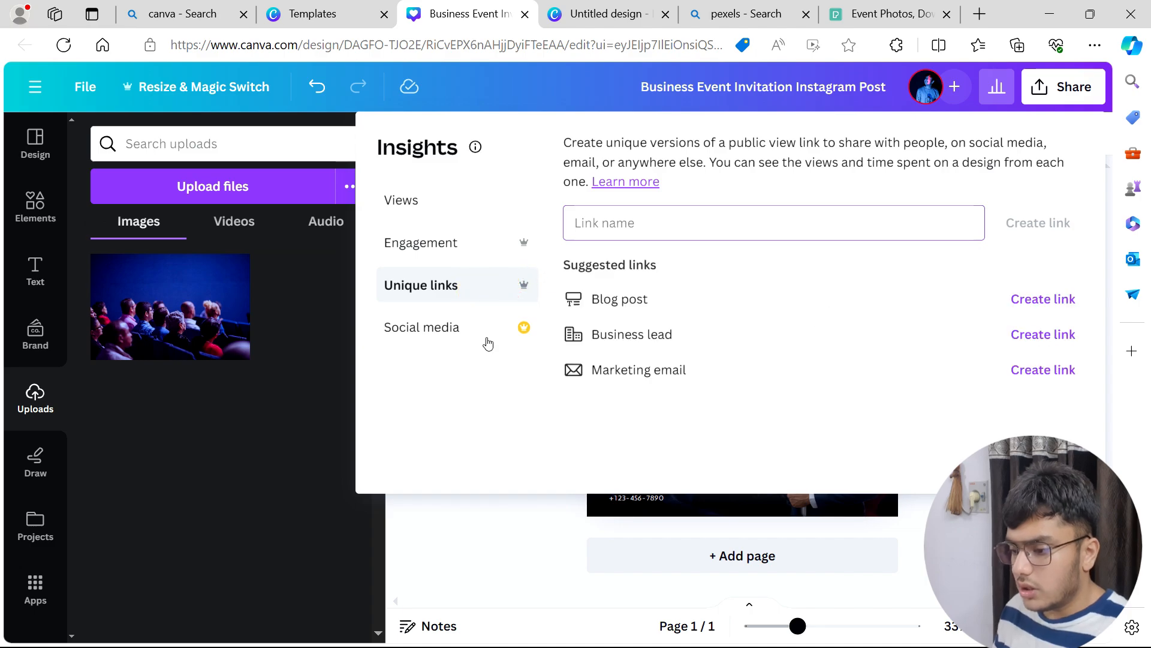
left_click(488, 342)
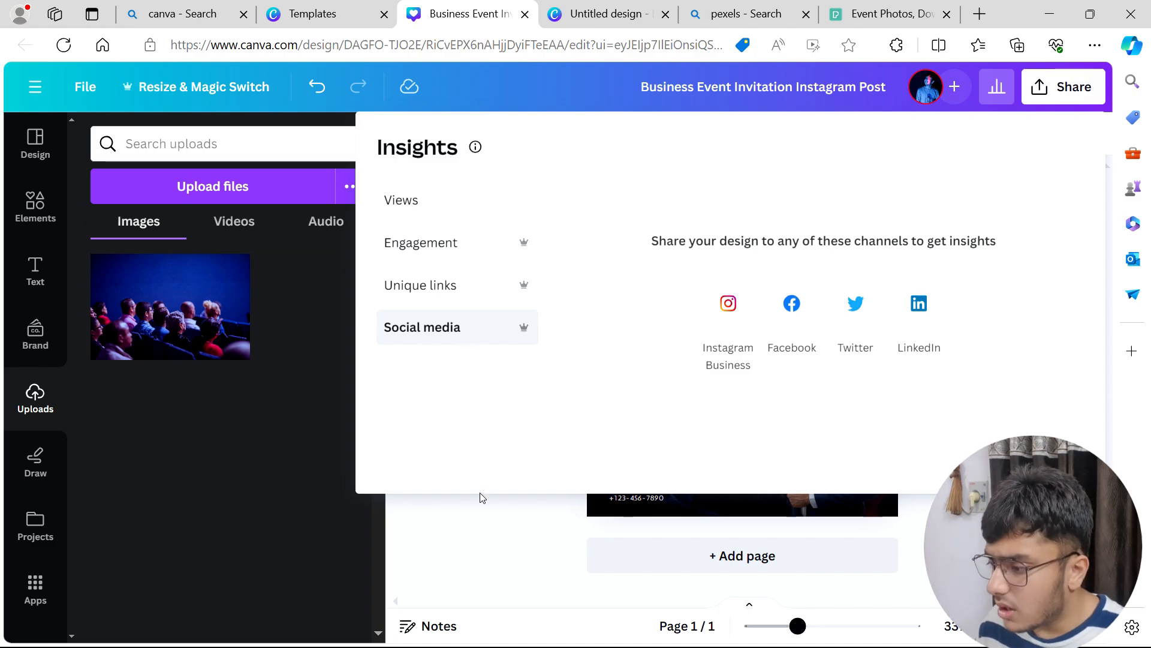
left_click(491, 518)
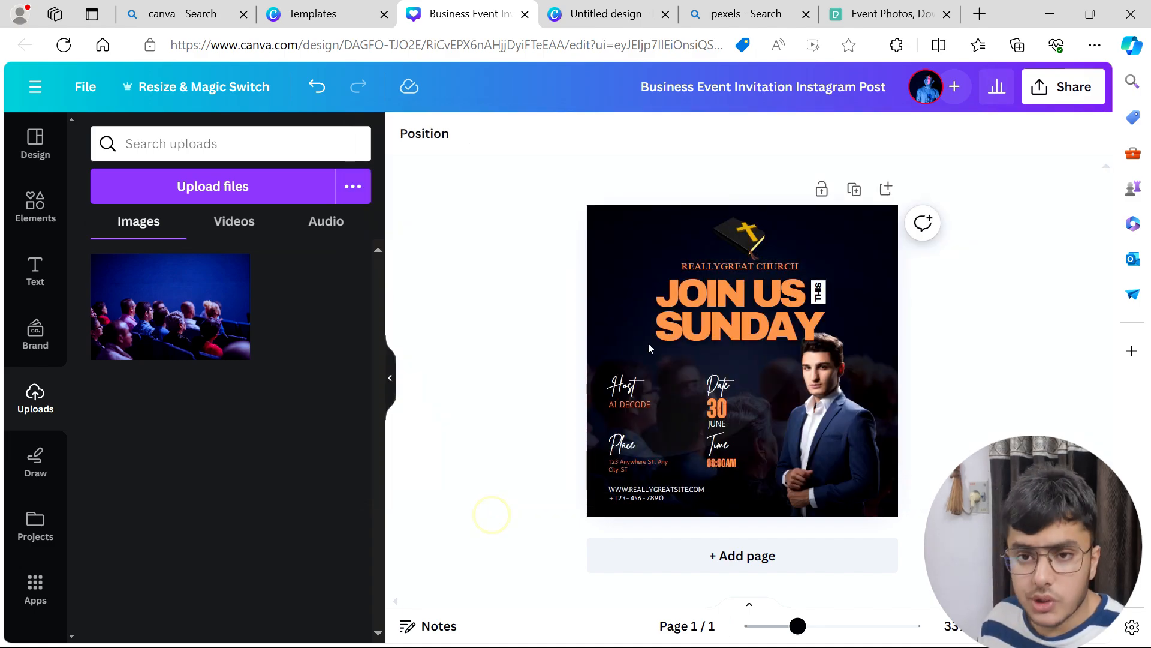
Step: Set the design's collaboration link to Anyone with the link with Can view permission, and copy the link
left_click(1053, 100)
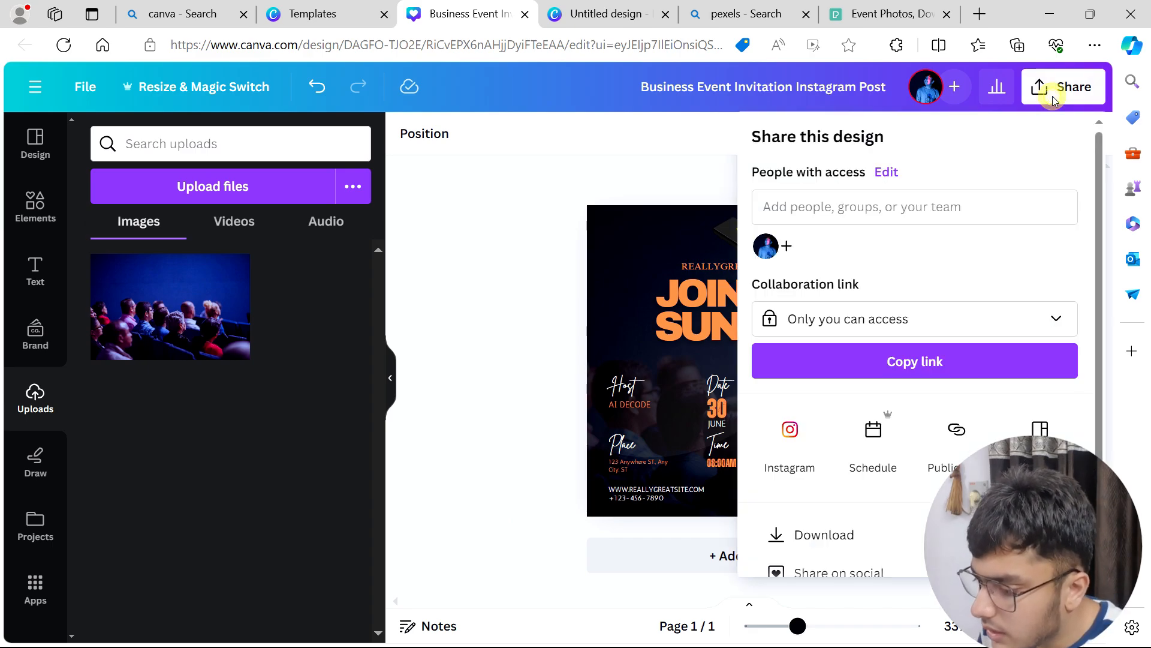
left_click(896, 334)
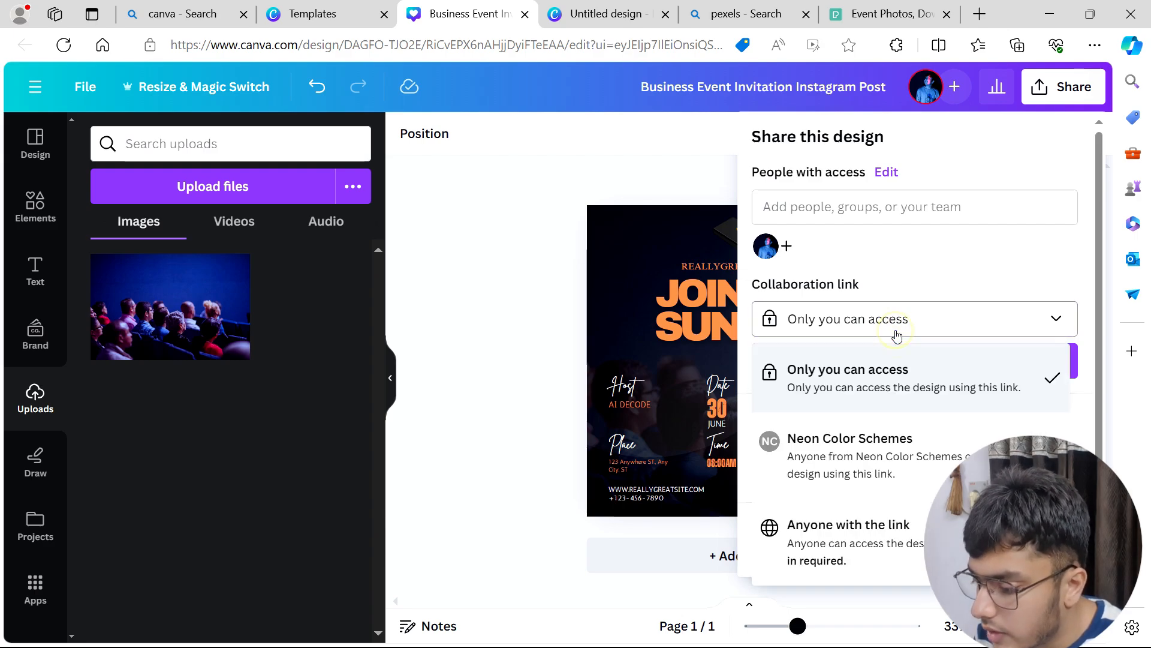
left_click(904, 517)
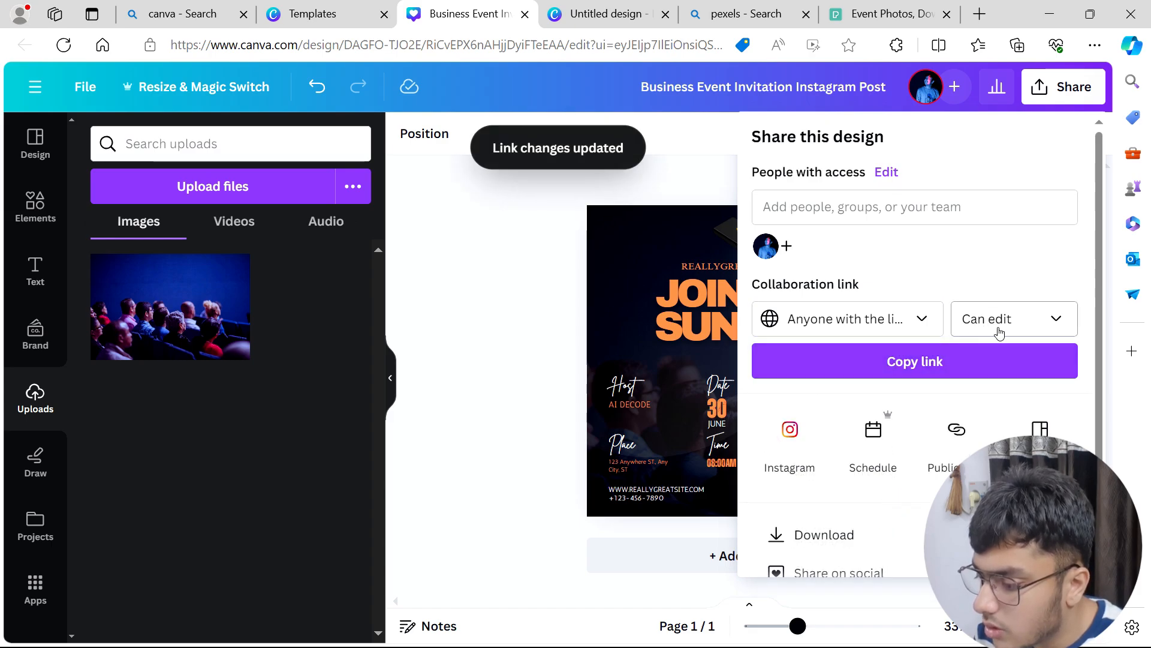
left_click(952, 363)
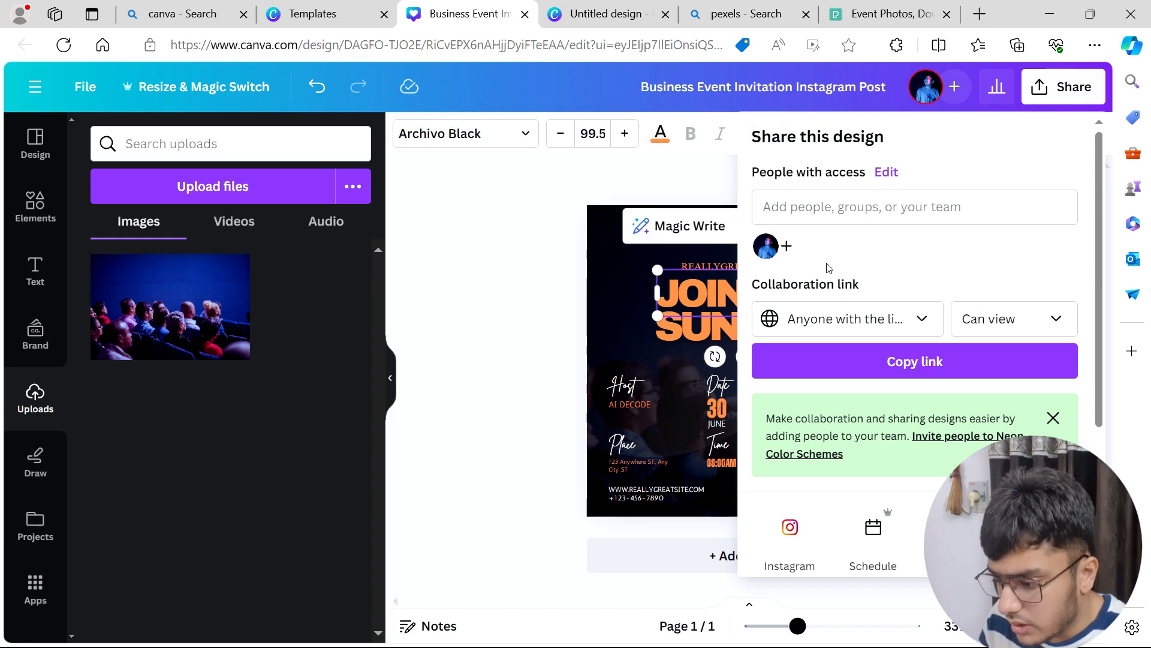
Step: Review the available download file types and download the design as a PNG at size 1
scroll(833, 269, "down", 3)
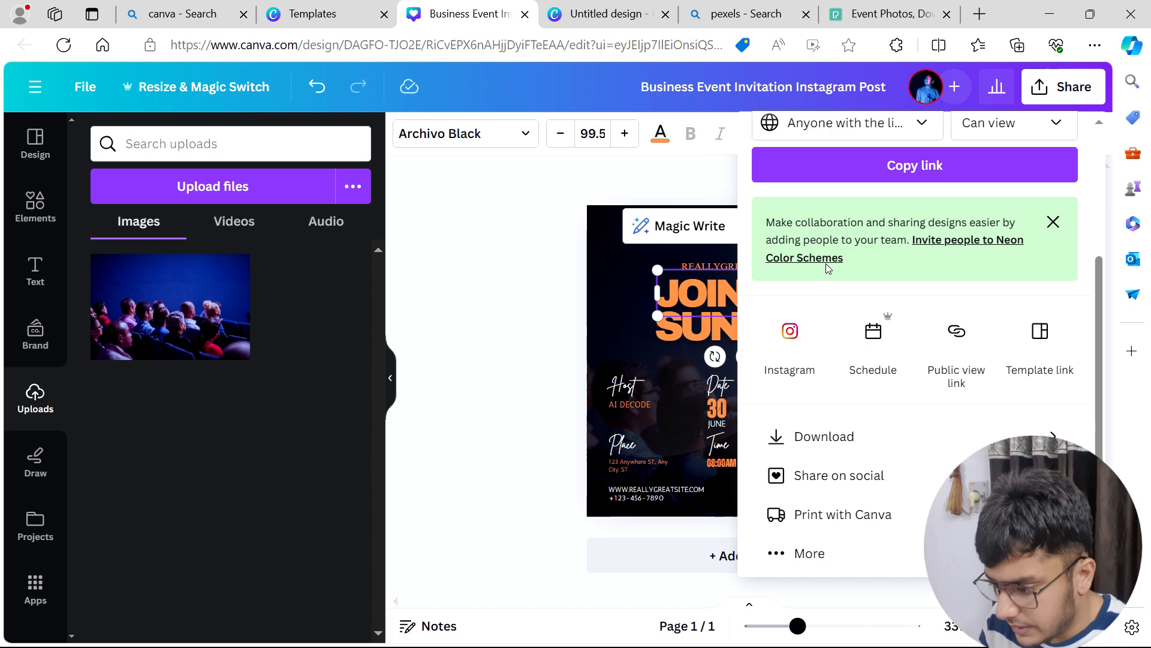
left_click(870, 428)
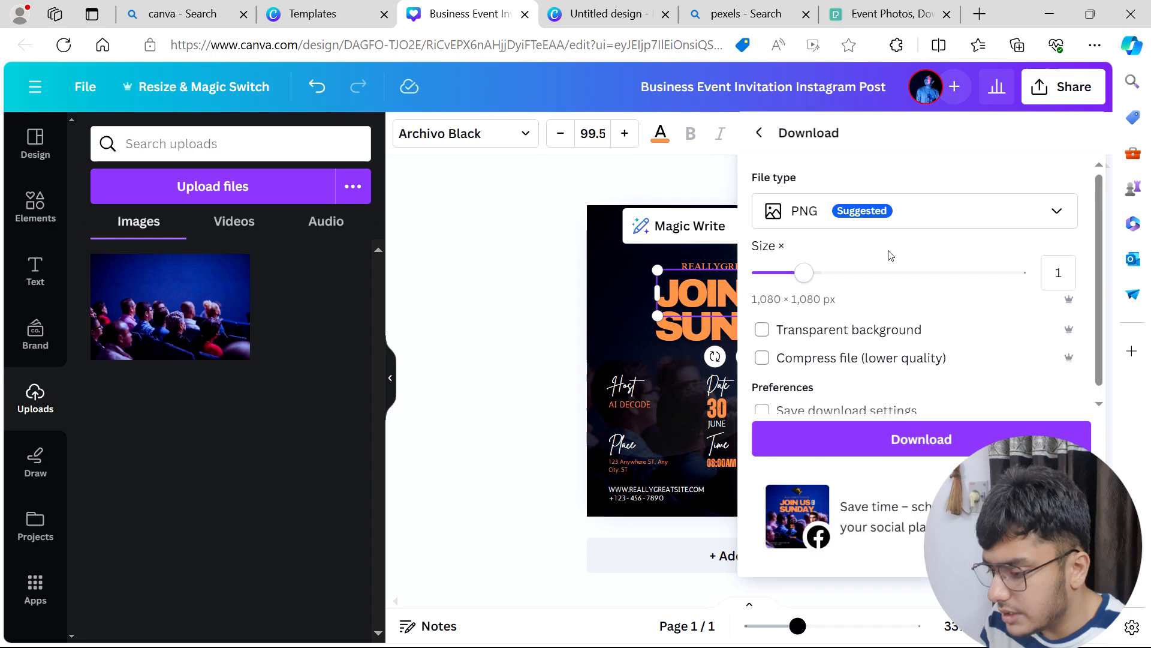
left_click(943, 216)
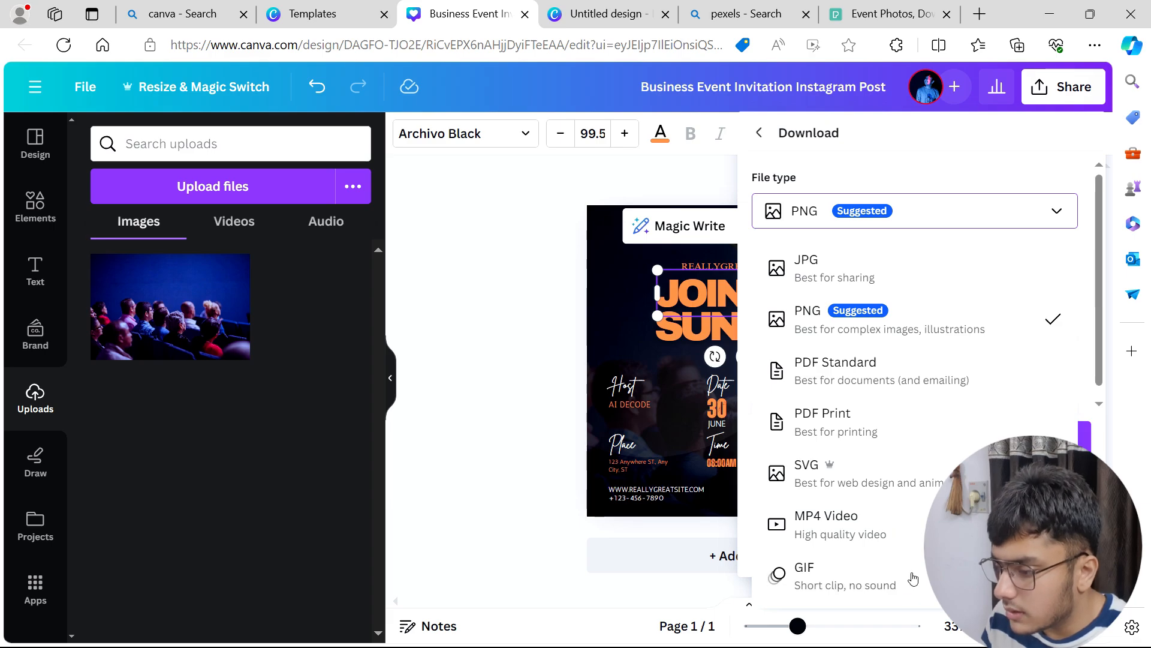
left_click(1029, 220)
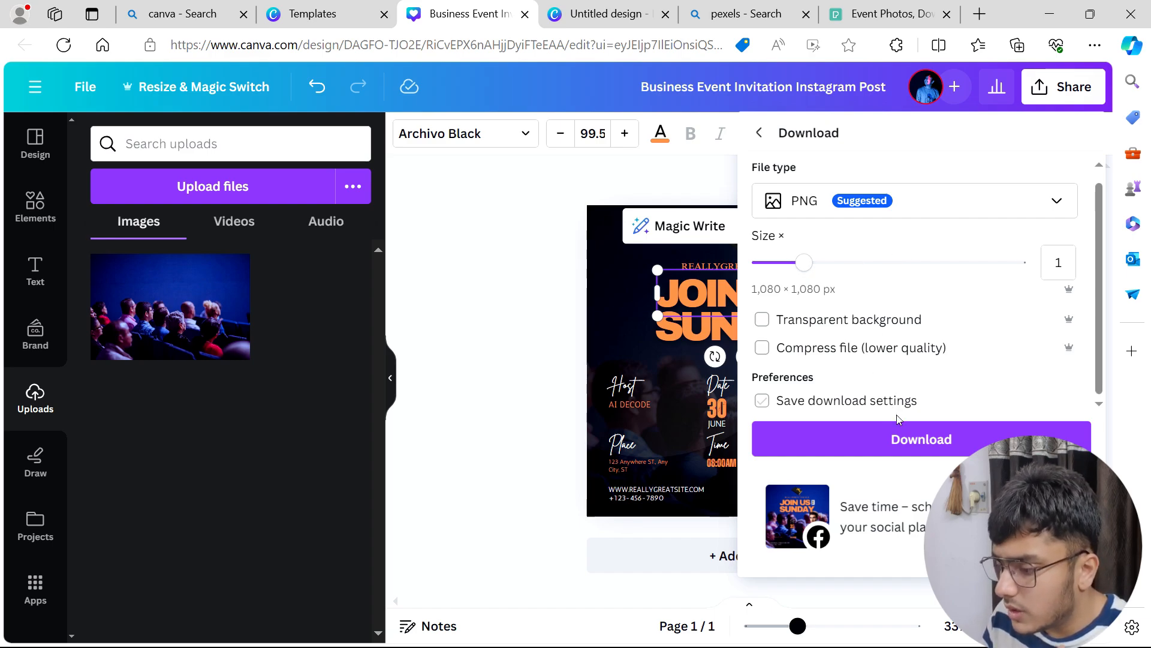
left_click(921, 438)
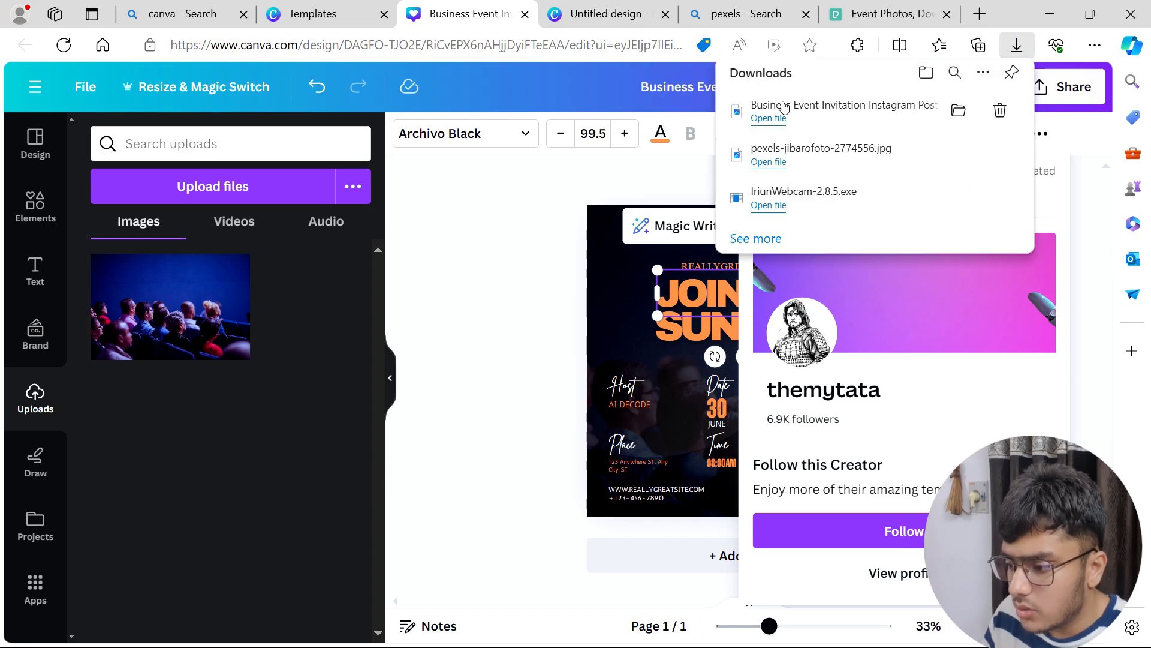
Step: View the downloaded Business Event Invitation Instagram Post.png, then close it and deselect everything in the design
left_click(780, 119)
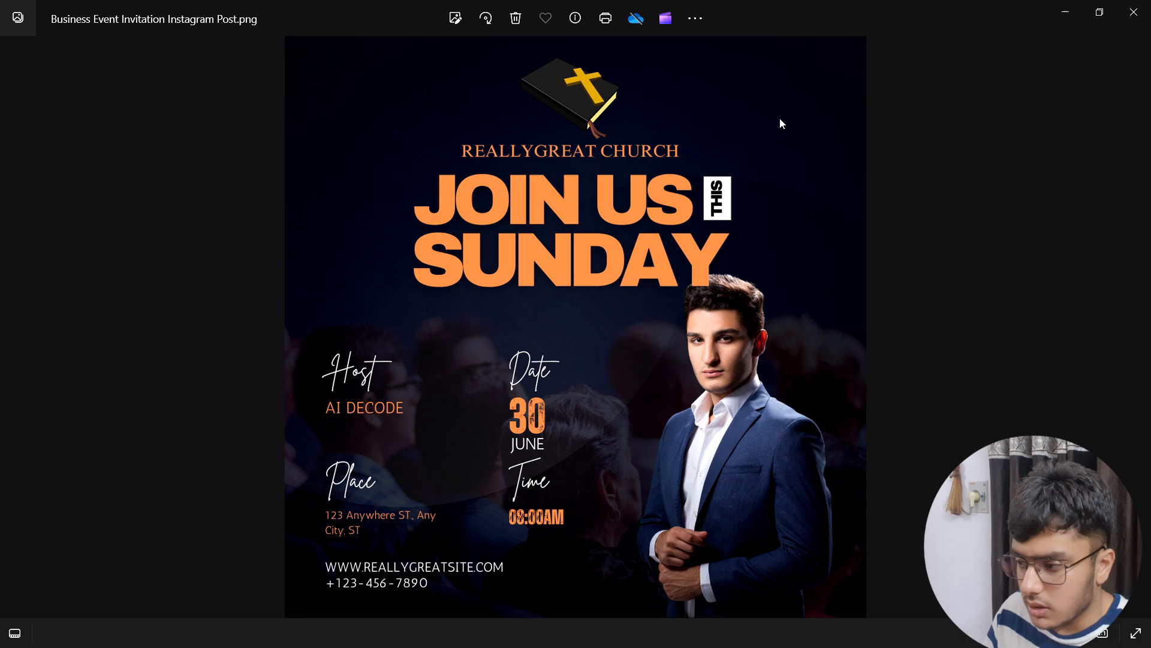
left_click(1125, 10)
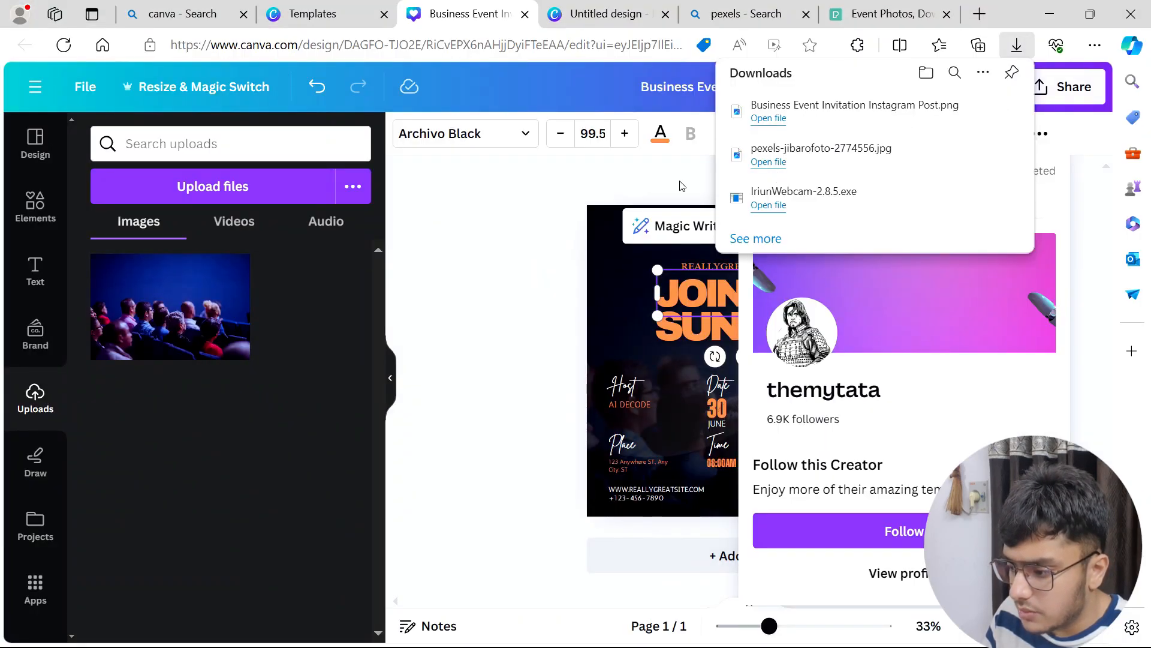
left_click(611, 183)
left_click(610, 180)
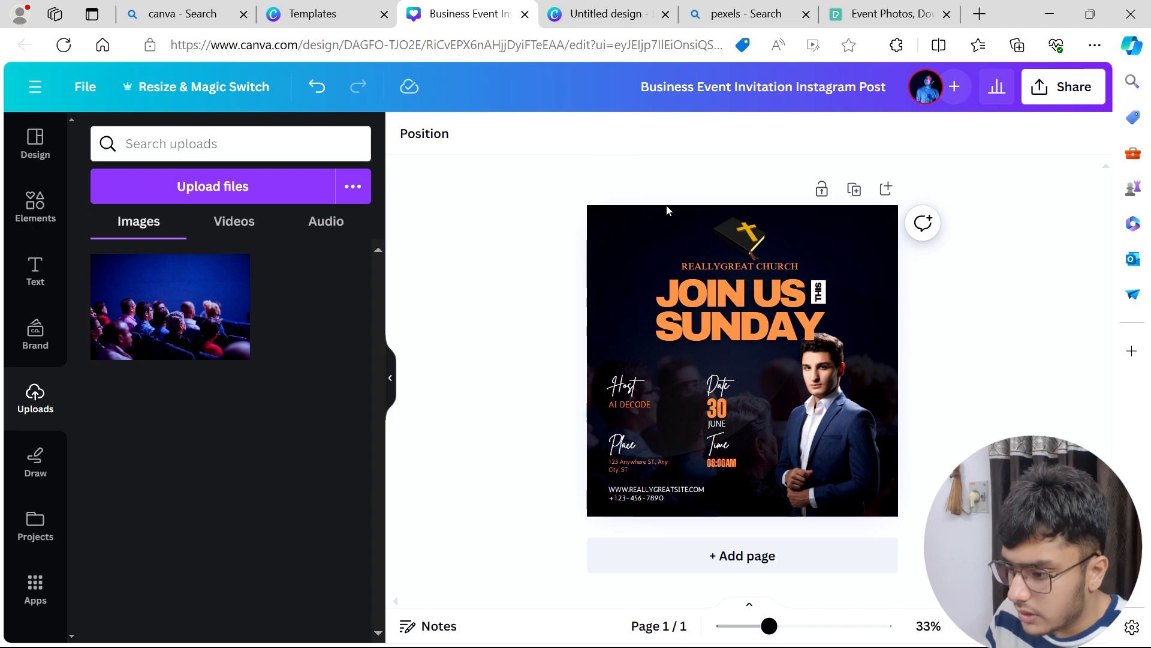
Step: Apply the Succession element animation to the Bible image above the church name
left_click(718, 239)
left_click(660, 138)
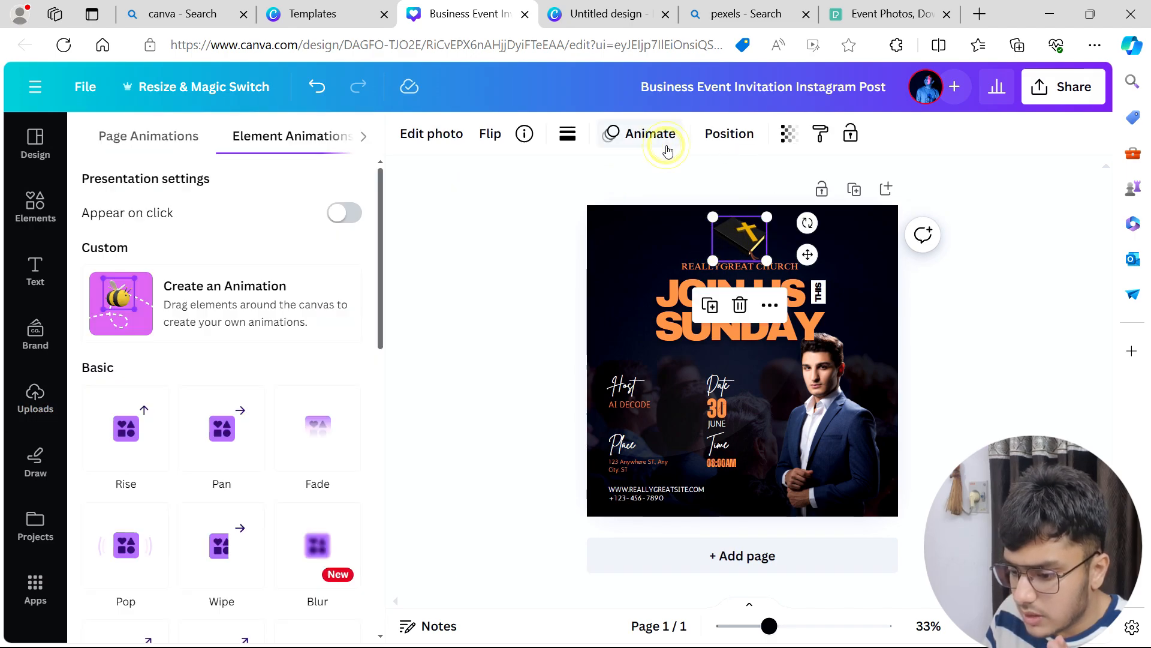
scroll(353, 306, "down", 5)
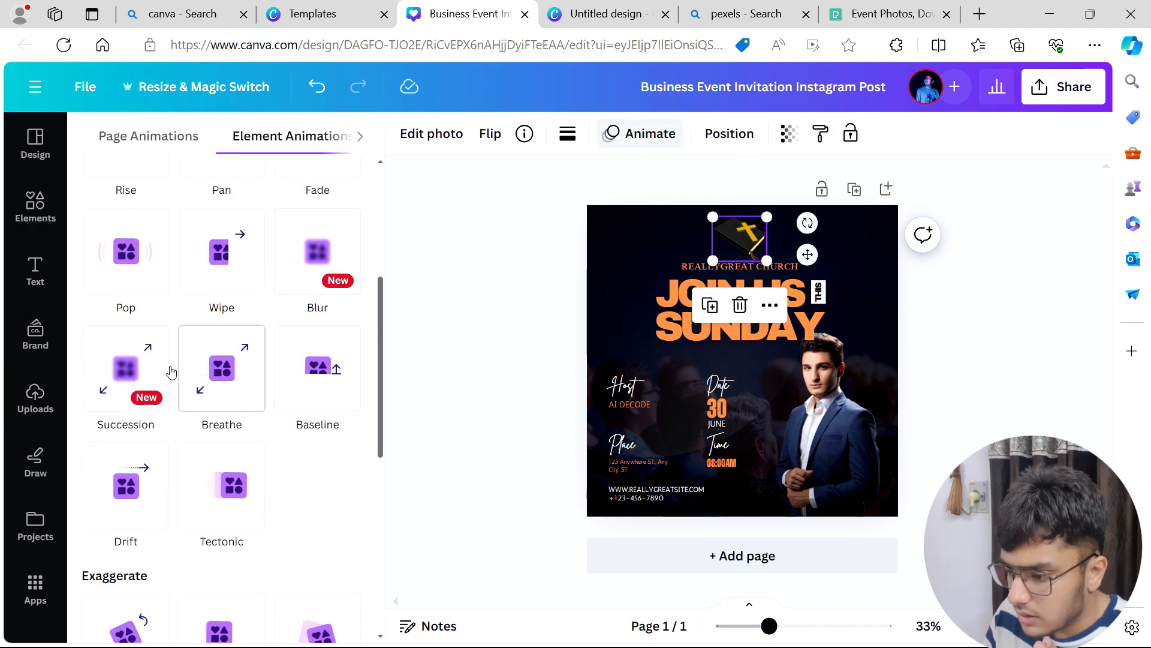
left_click(158, 367)
Step: Choose text animations for the REALLYGREAT CHURCH line and the SUNDAY headline
left_click(740, 266)
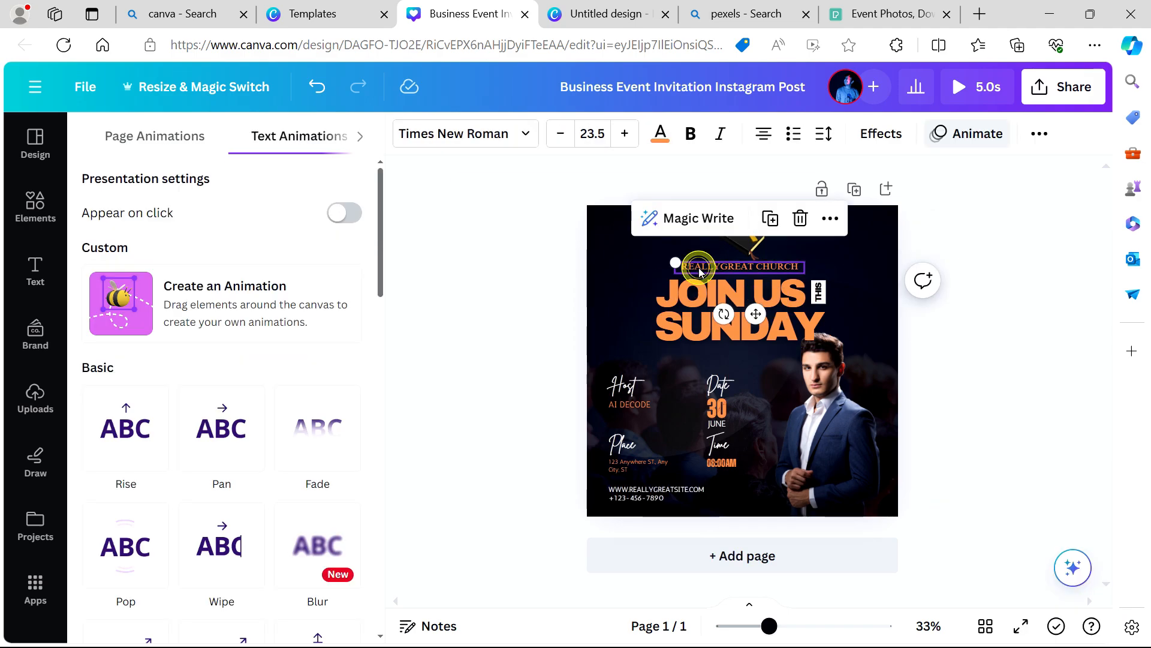
scroll(316, 316, "down", 2)
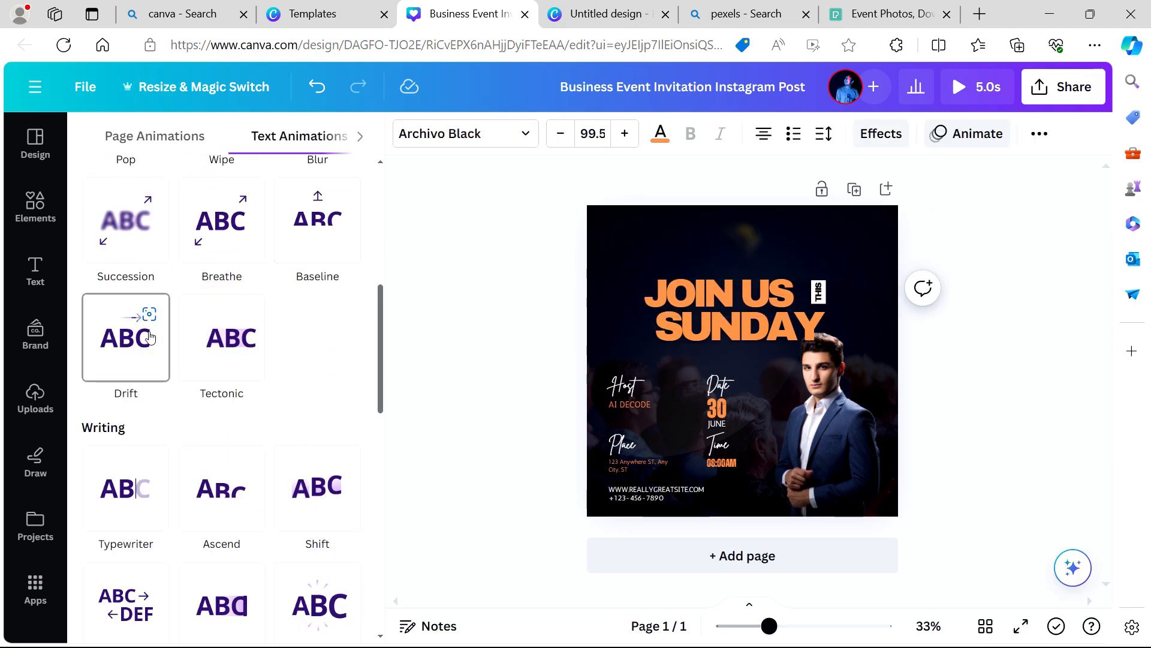
scroll(322, 239, "up", 2)
scroll(221, 312, "down", 6)
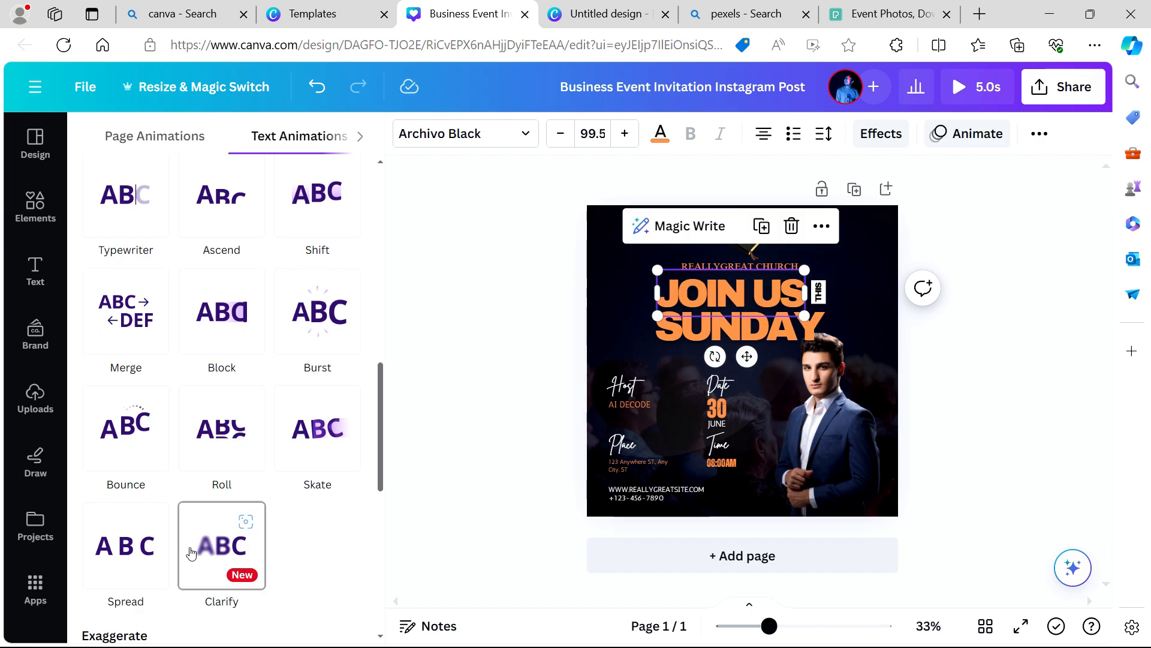
scroll(301, 404, "down", 10)
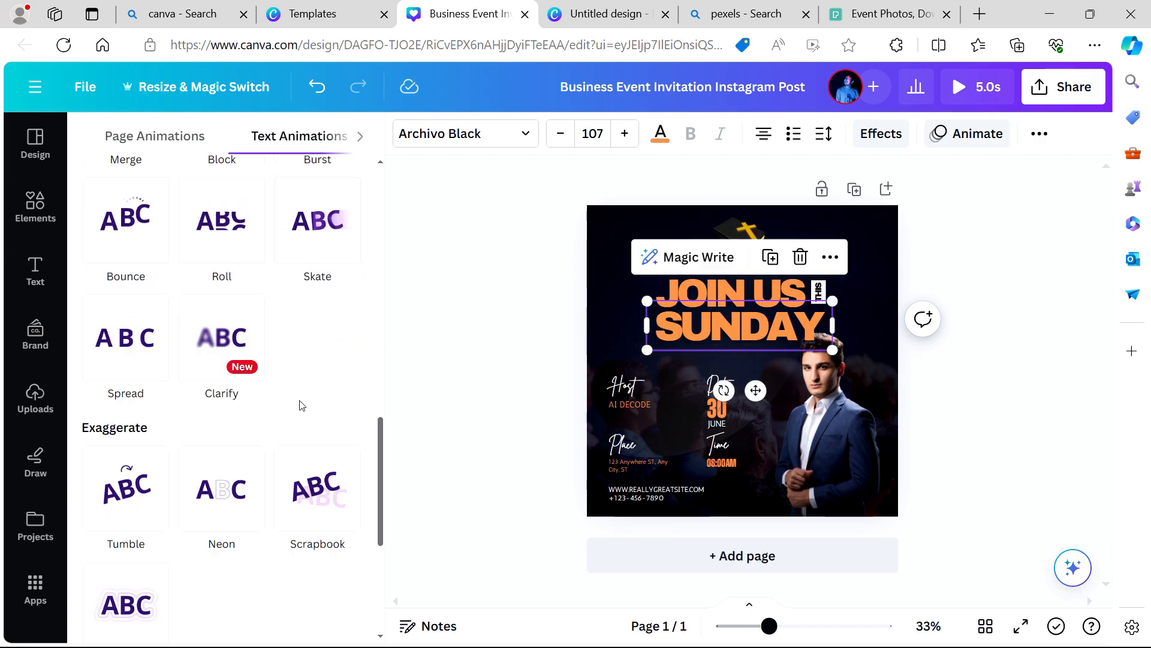
left_click(126, 311)
left_click(294, 327)
Step: Apply the Scrapbook text animation to the JOIN US headline
left_click(731, 294)
scroll(334, 394, "down", 2)
left_click(334, 394)
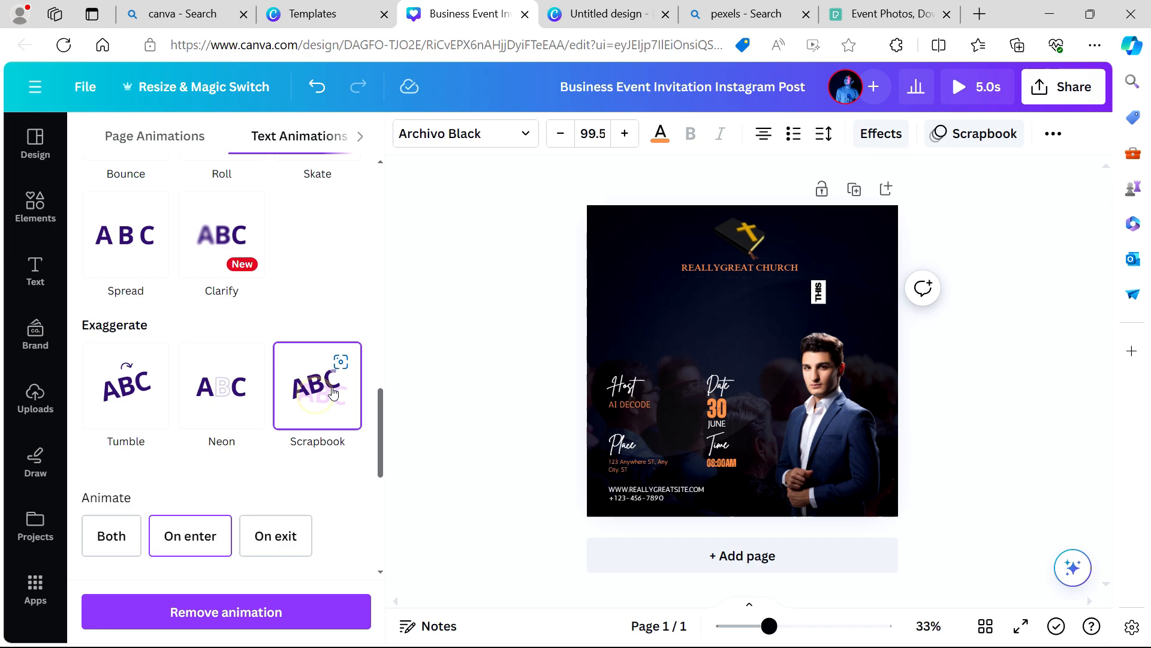
Step: Select the Host, Date, Place and Time headings with the contact lines and apply the Clarify text animation
left_click(630, 387)
left_click_drag(600, 364, 747, 506)
scroll(180, 359, "down", 3)
scroll(180, 300, "up", 3)
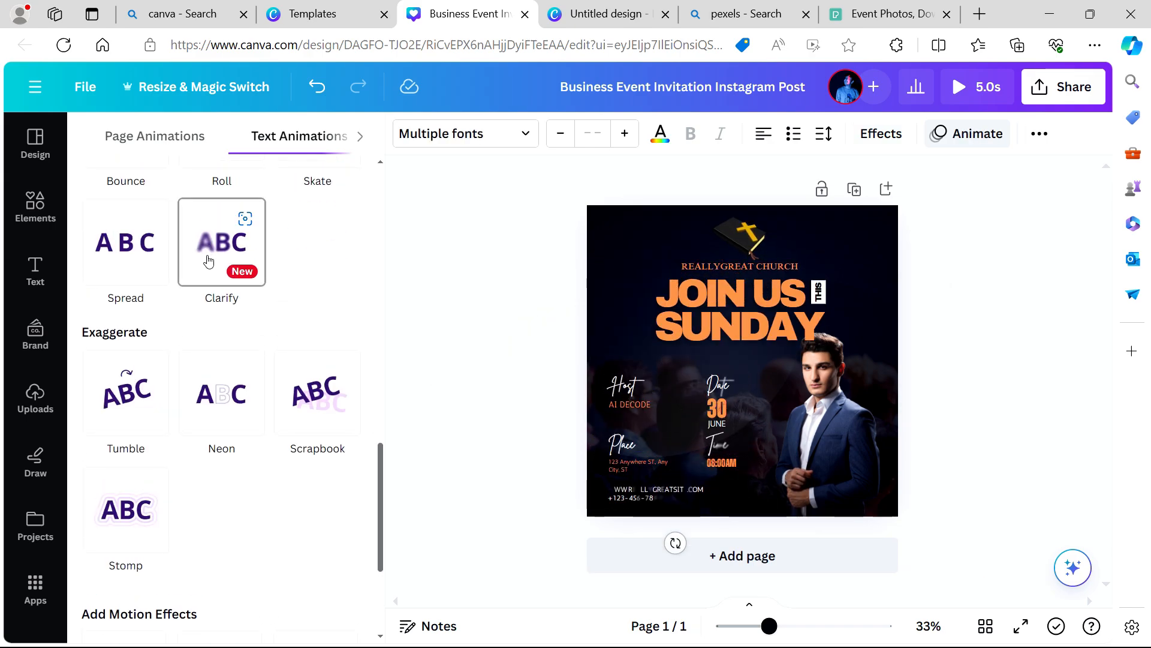
left_click(222, 235)
Step: Select the host name, address and 08:00AM texts together and apply a text animation to them
left_click(646, 411)
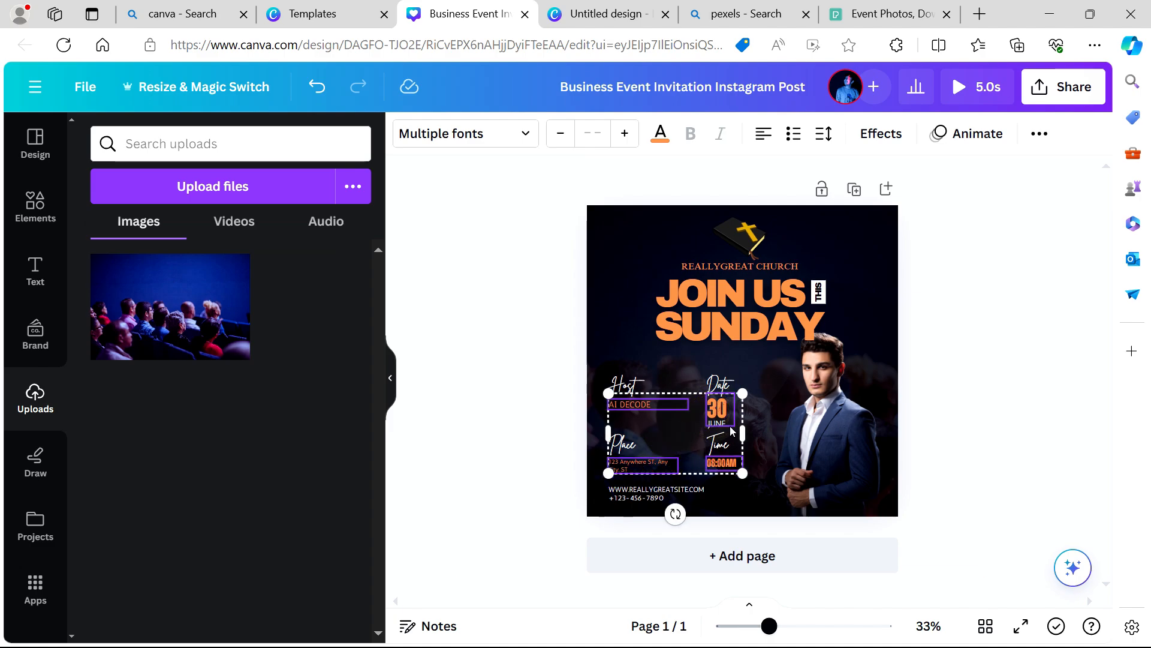
left_click(971, 133)
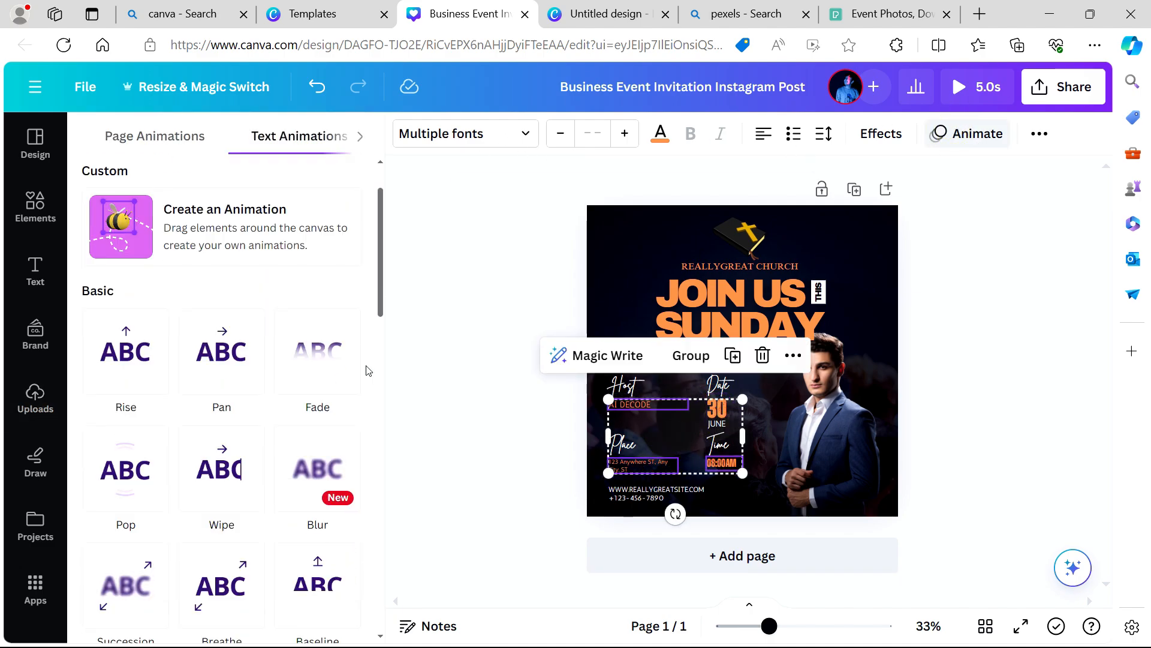
scroll(238, 302, "down", 10)
left_click(238, 301)
Step: Apply a basic text animation to the JUNE text under the date
left_click(718, 427)
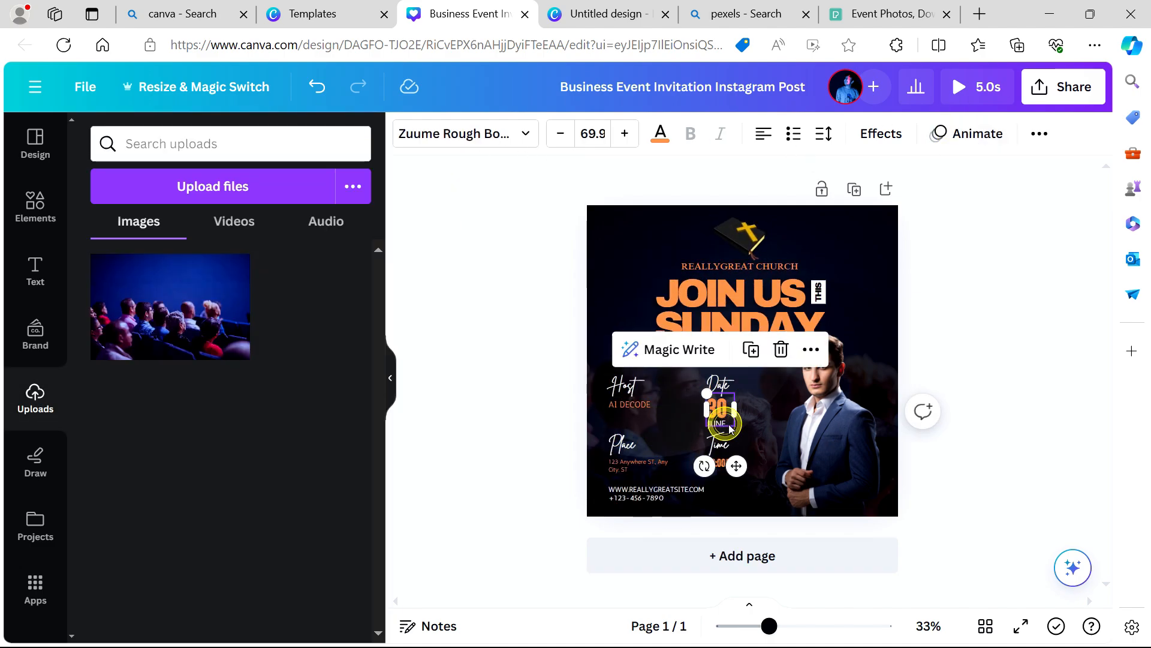
left_click(717, 426)
left_click(718, 423)
left_click(972, 133)
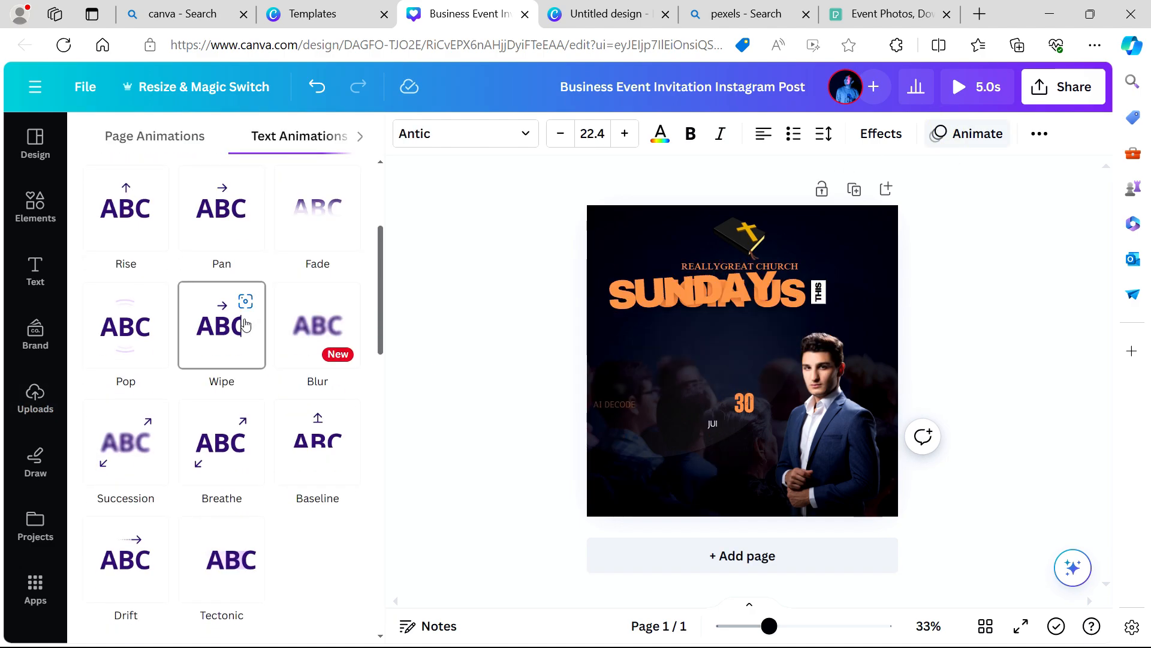
left_click(230, 516)
left_click(717, 423)
left_click(718, 410)
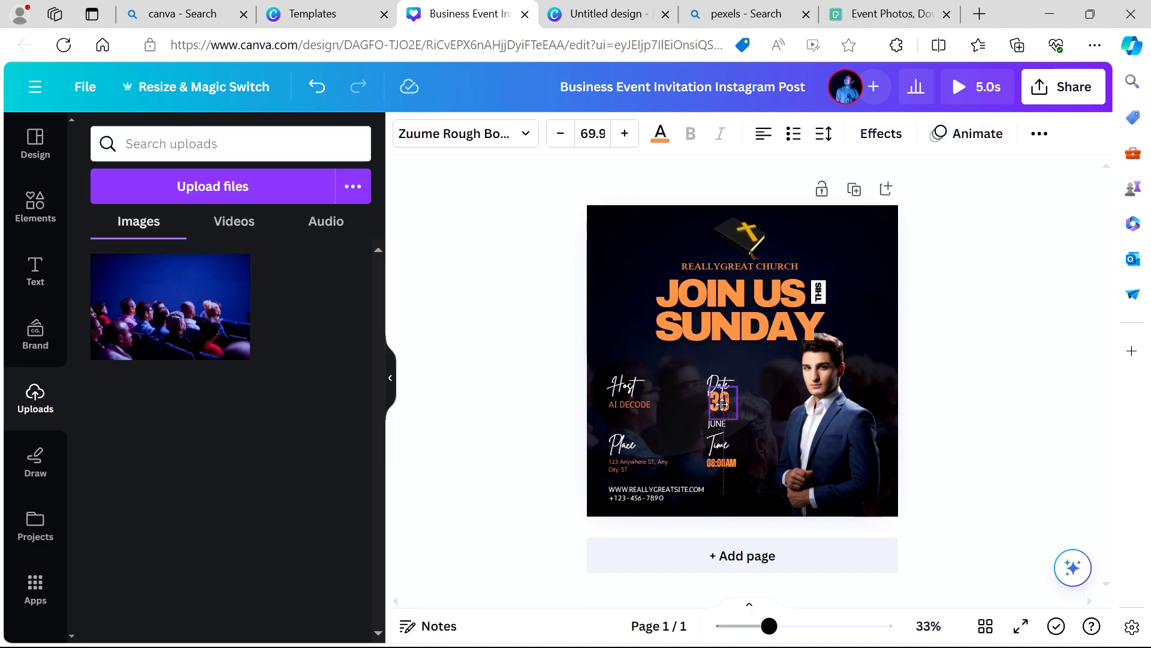
Step: Apply a text animation to the vertical THIS label beside the headline
left_click(819, 292)
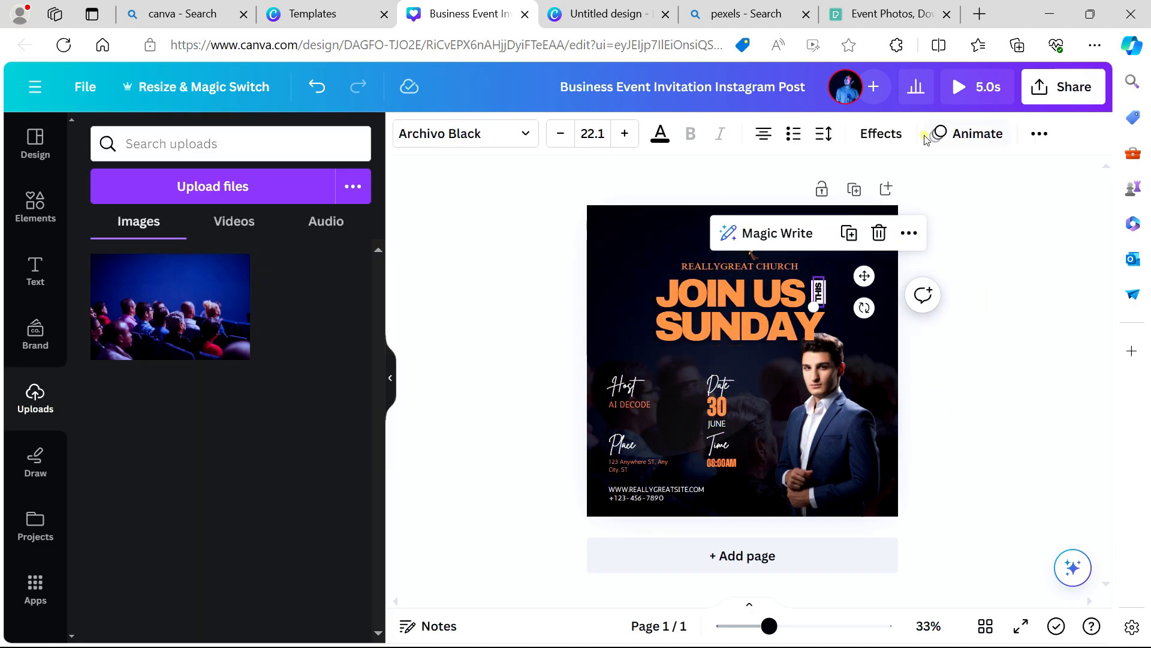
left_click(967, 133)
scroll(318, 432, "down", 5)
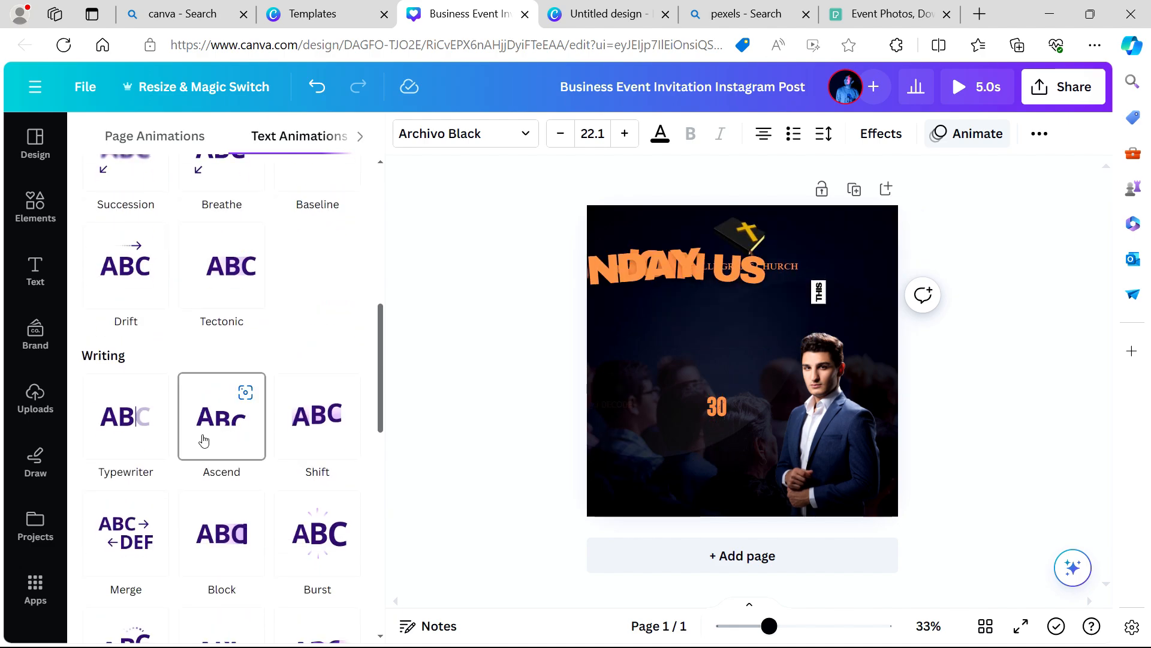
left_click(237, 373)
Step: Look through the Basic, Exaggerate and Photo Movement animations available for the photo of the man in the suit
left_click(839, 444)
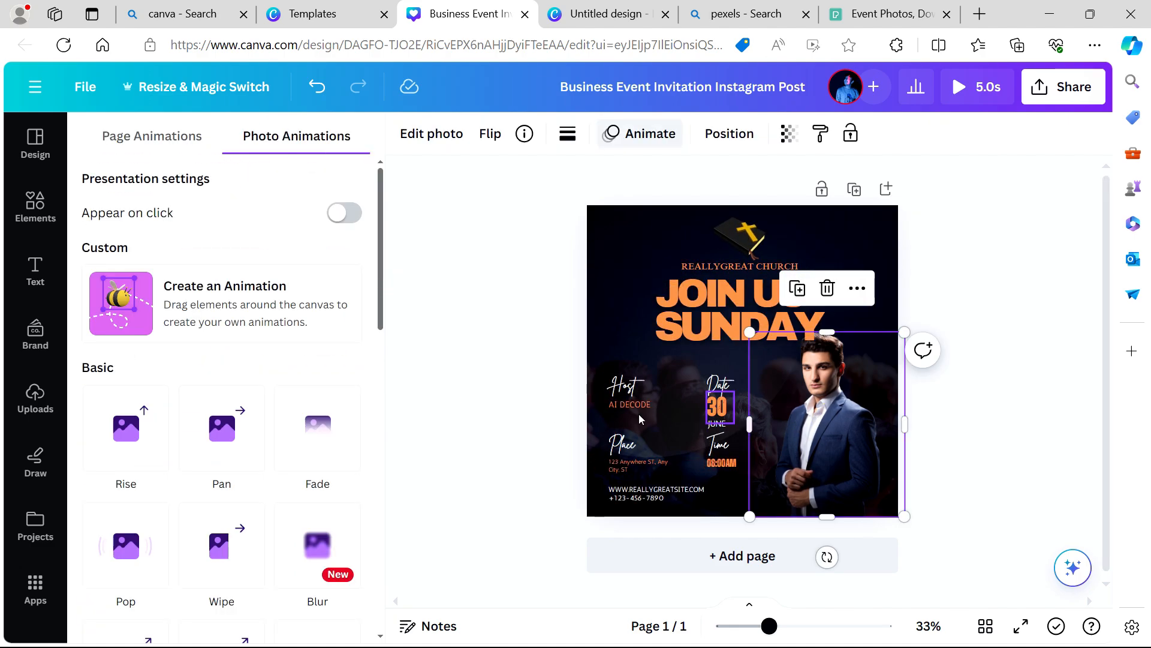
scroll(223, 558, "down", 5)
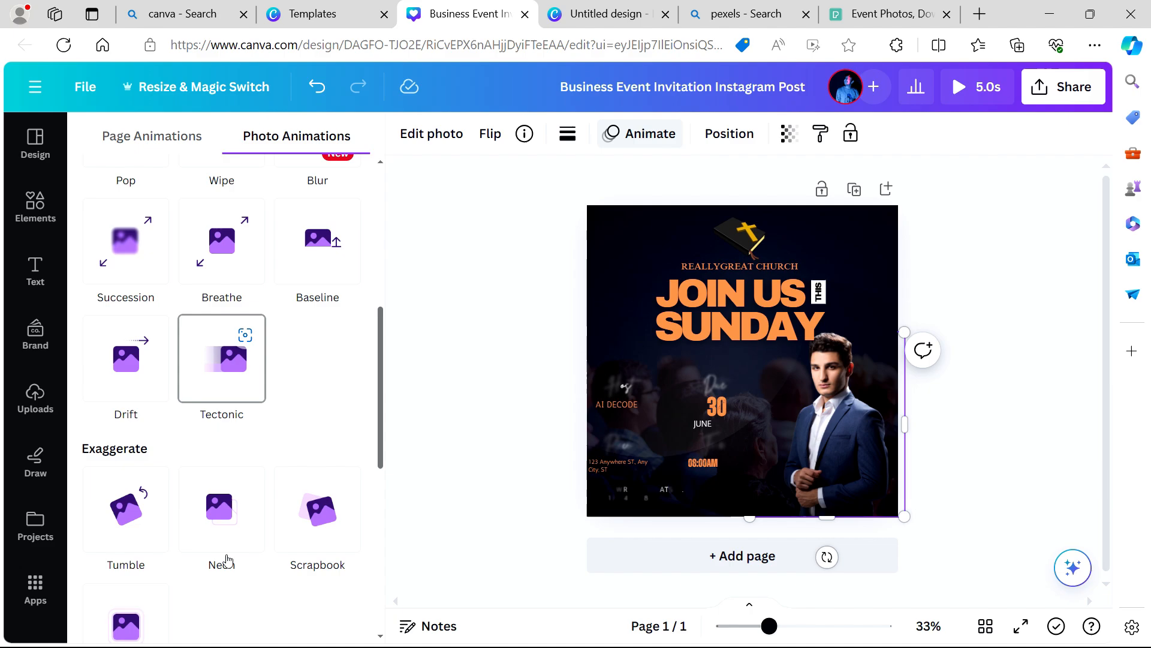
scroll(170, 492, "up", 5)
scroll(240, 327, "up", 2)
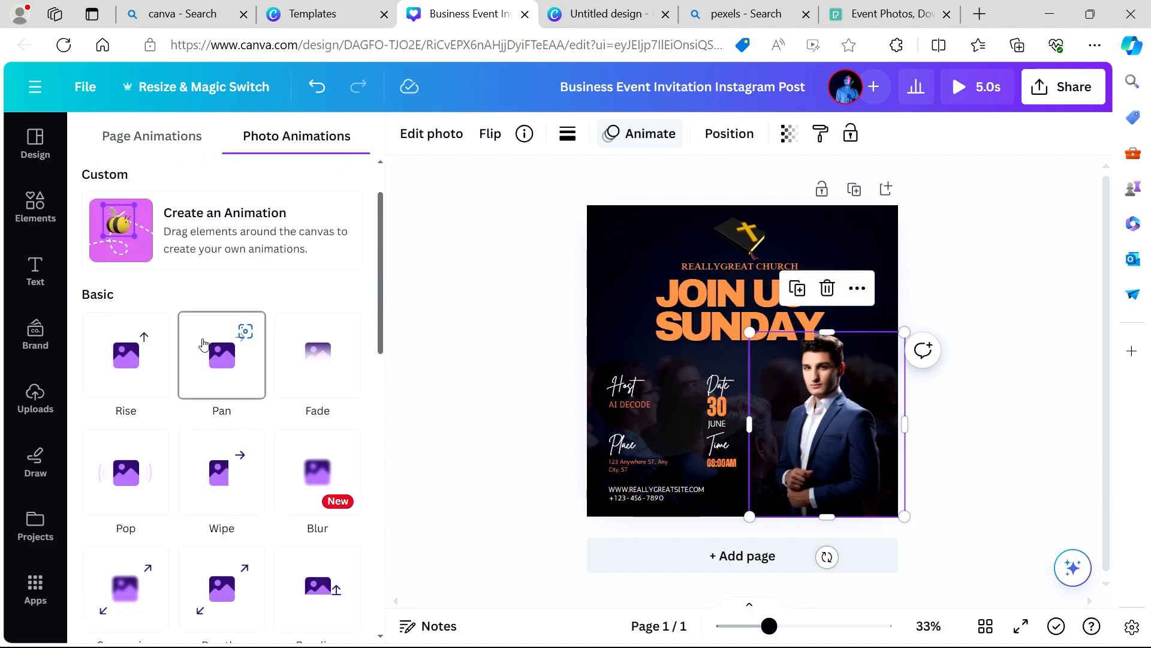
scroll(200, 361, "down", 2)
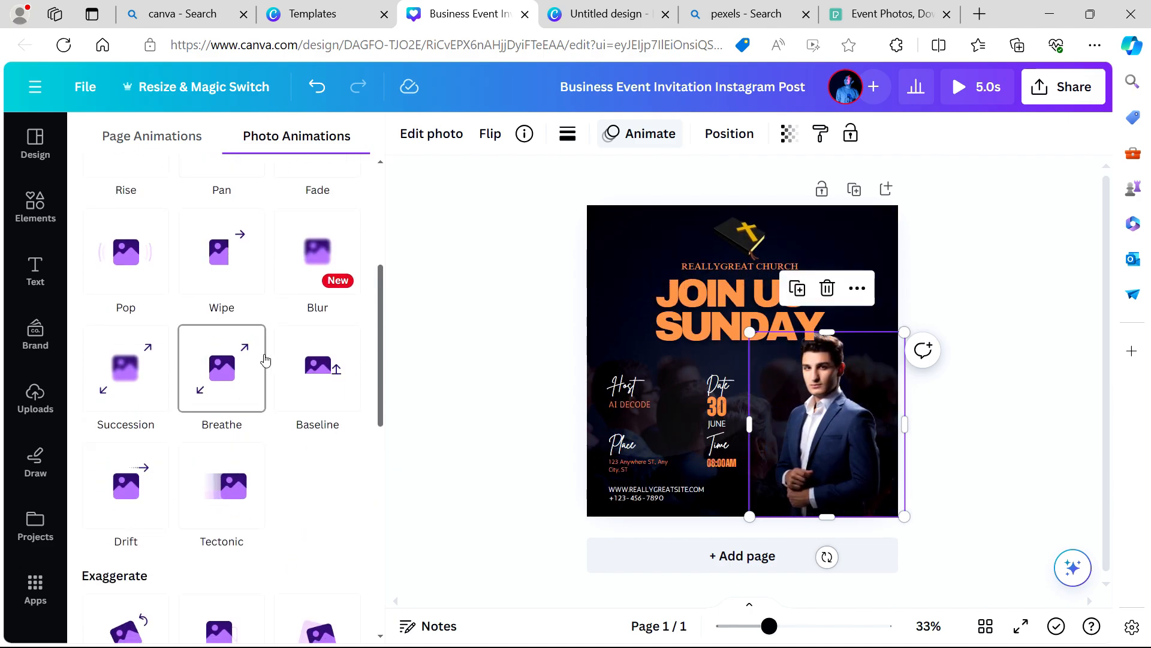
scroll(284, 388, "down", 4)
scroll(147, 360, "down", 3)
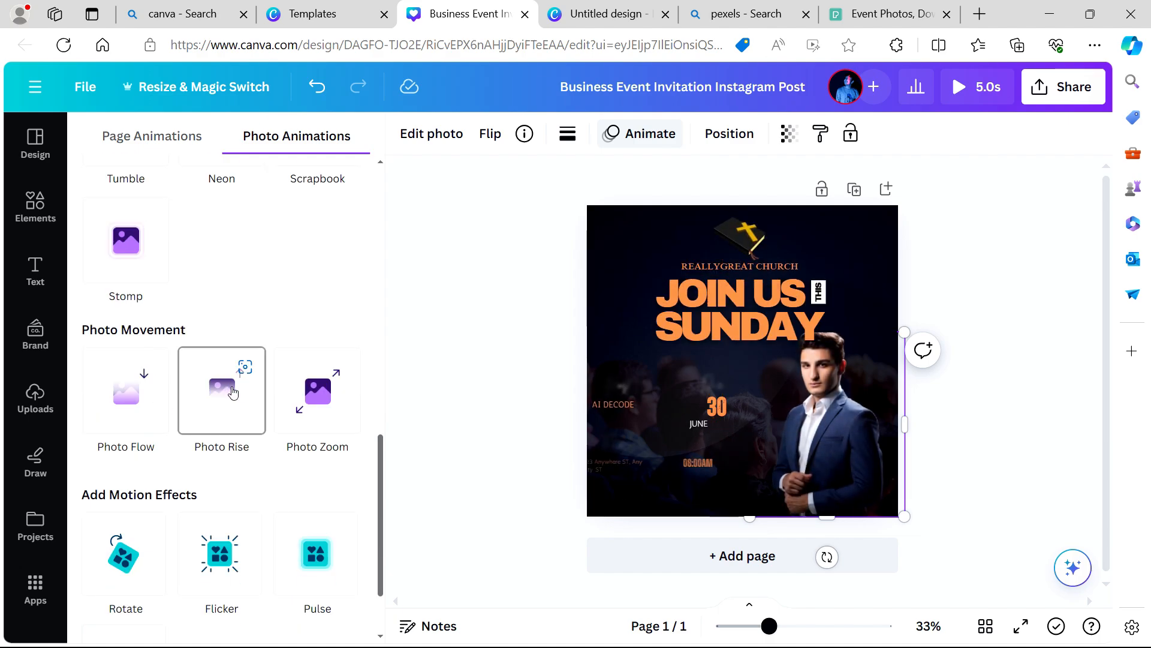
scroll(324, 387, "up", 7)
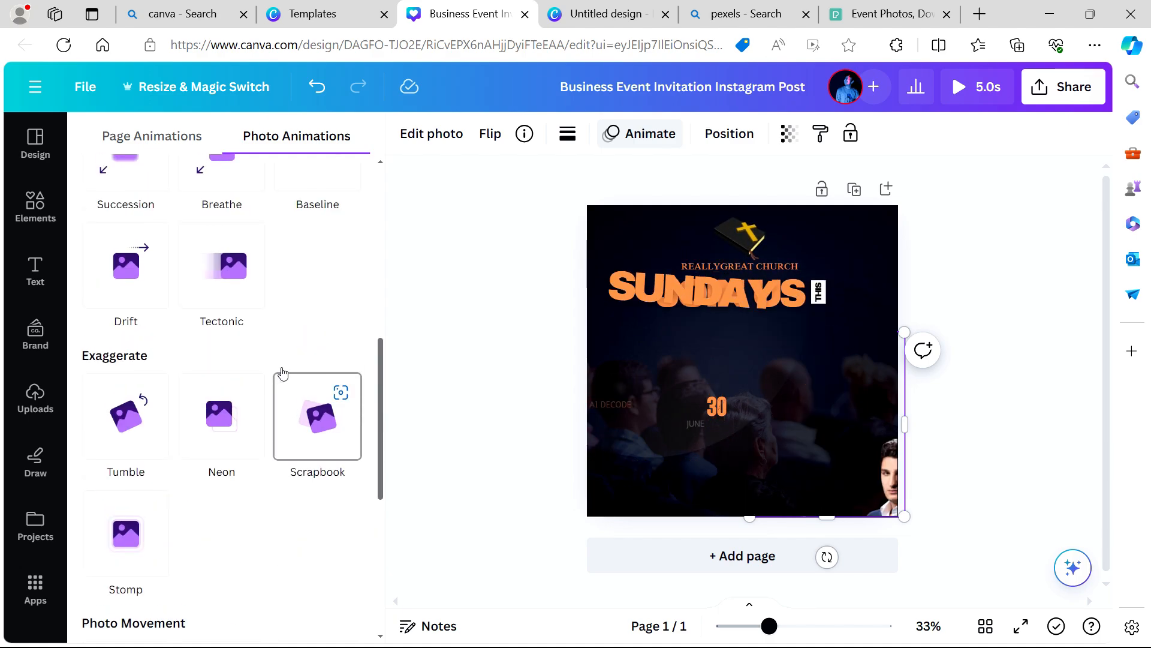
Step: Try the Photo Zoom animation on the man's photo and settle on Photo Flow
left_click(252, 384)
scroll(270, 360, "down", 4)
left_click(305, 312)
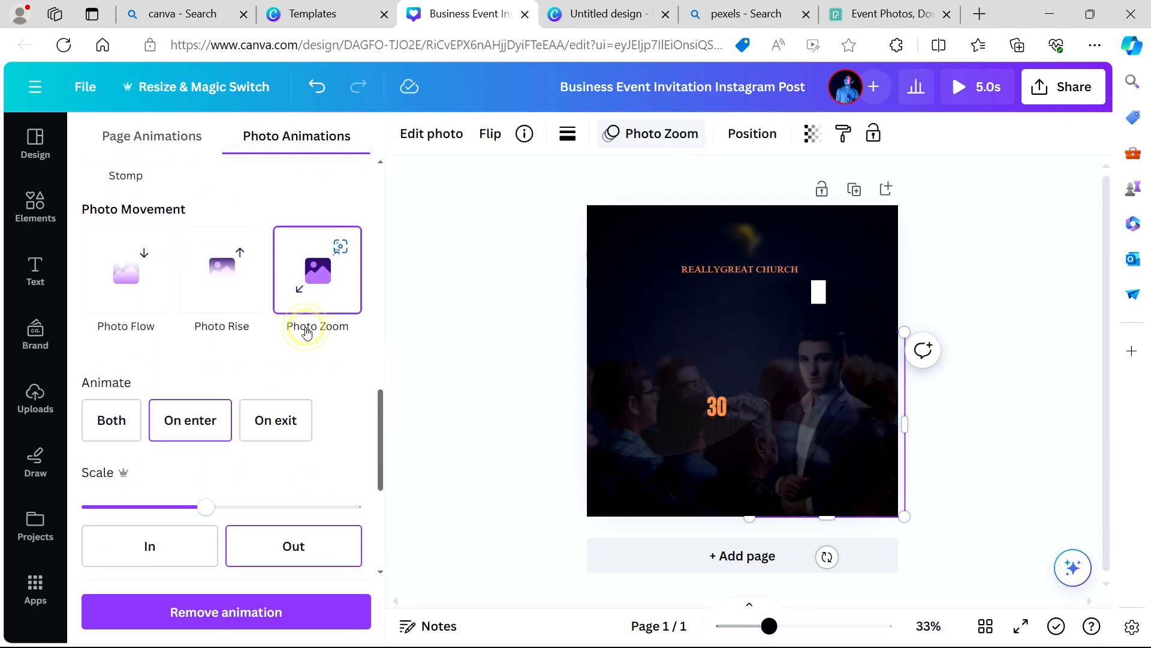
left_click(240, 309)
left_click(126, 218)
Step: Play the preview of the animated design and close it
left_click(455, 222)
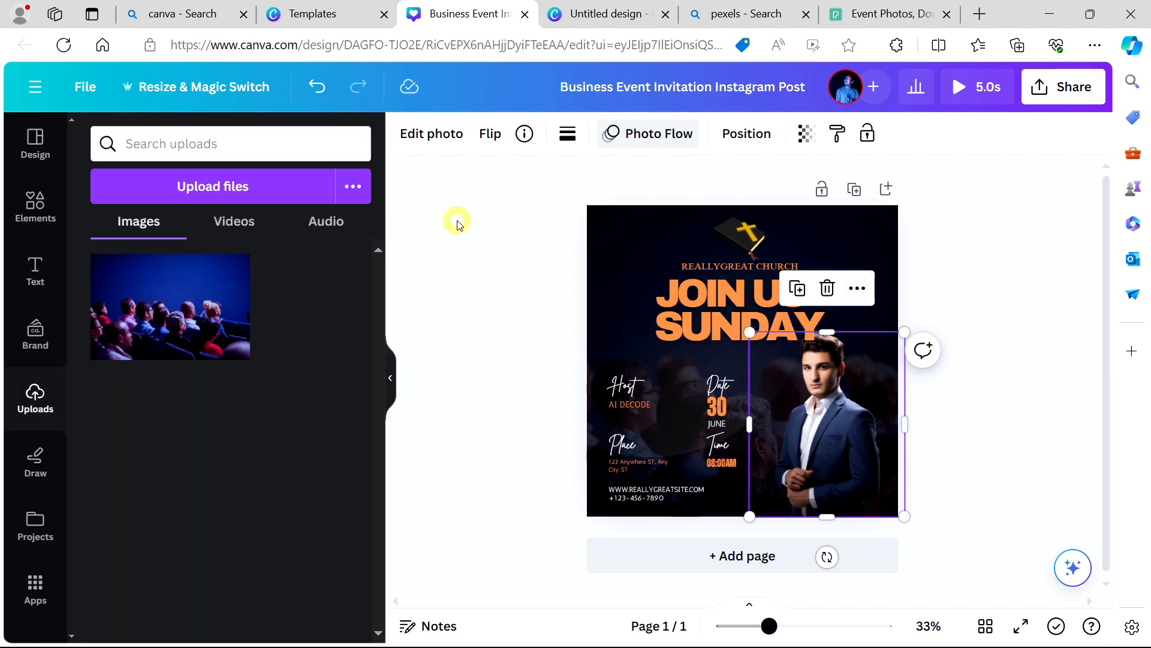
left_click(966, 95)
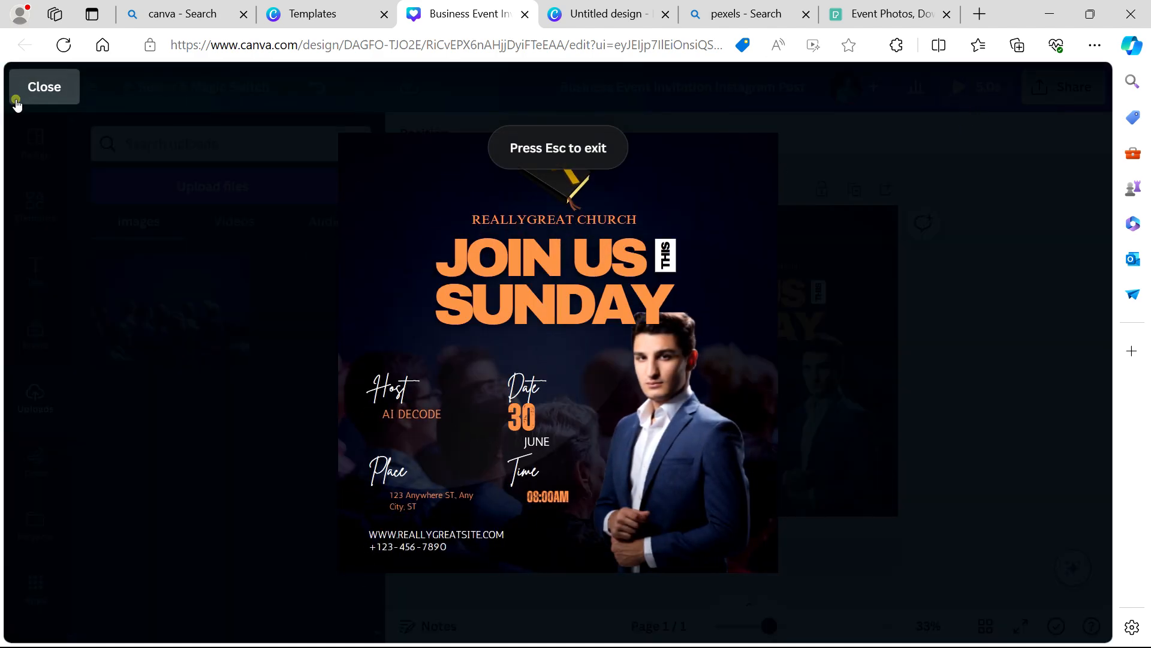
left_click(15, 96)
Step: Download the animated church invitation design as a GIF
left_click(1070, 93)
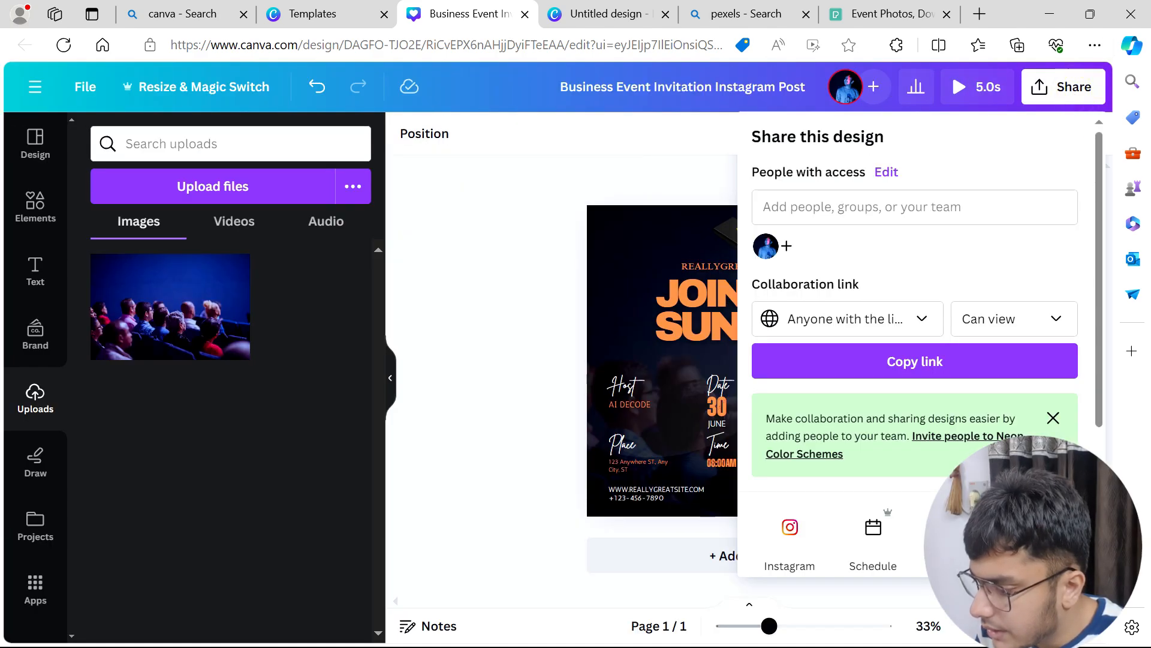
scroll(1077, 327, "down", 3)
scroll(956, 323, "up", 3)
scroll(956, 324, "down", 3)
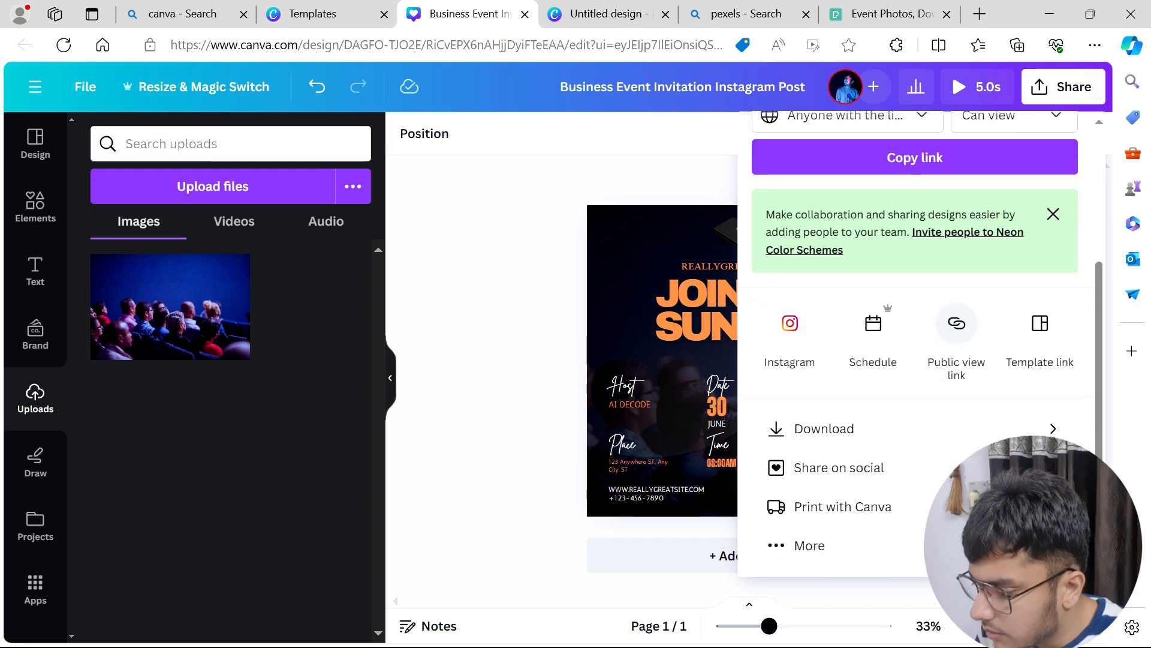
left_click(953, 429)
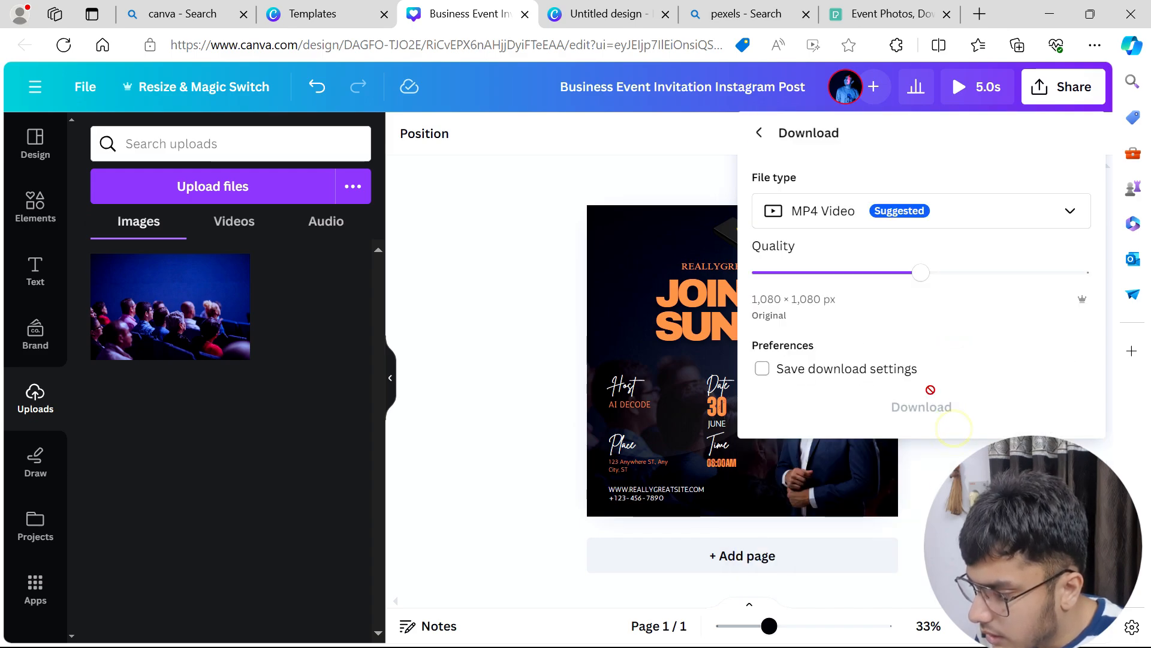
left_click(963, 225)
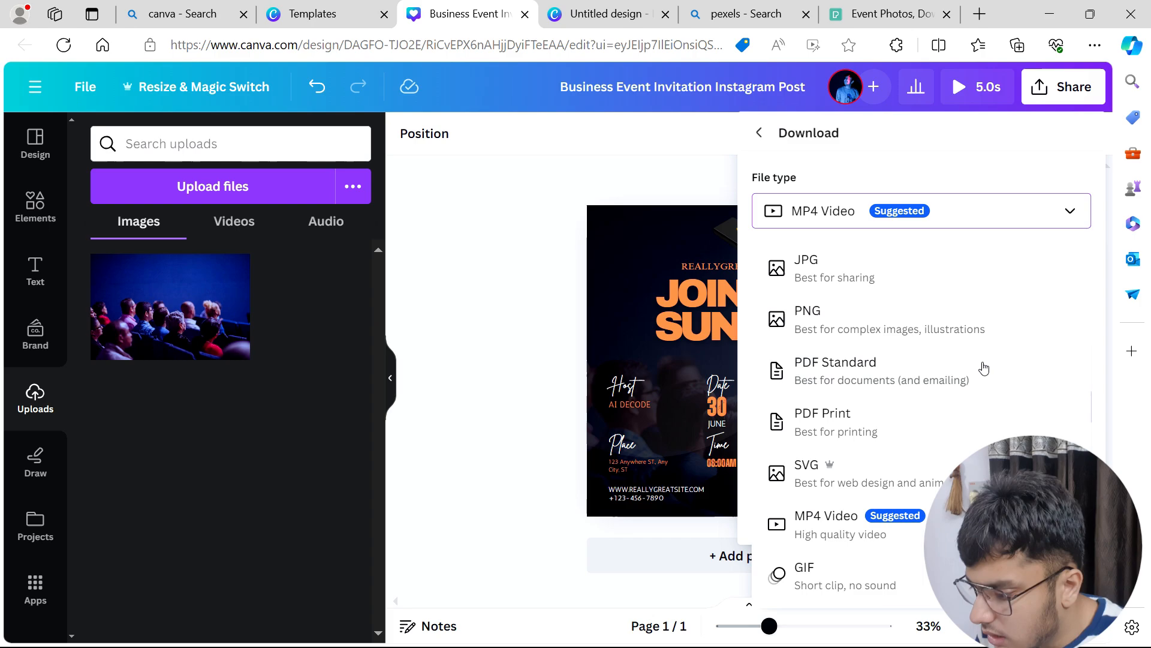
left_click(839, 576)
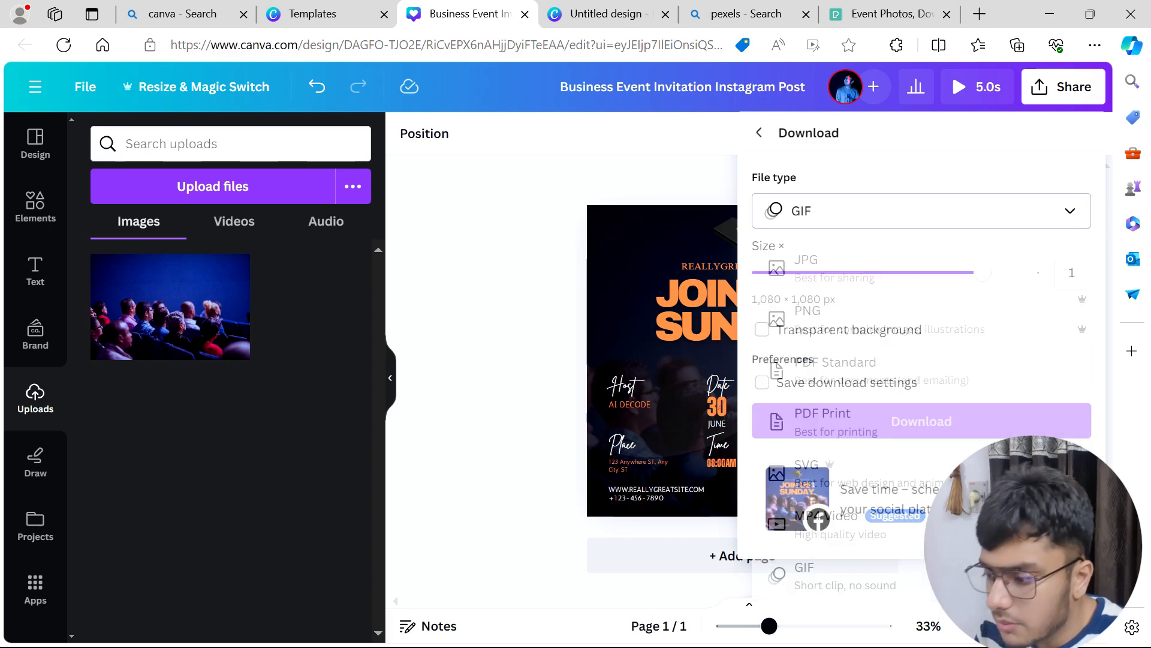
left_click(934, 430)
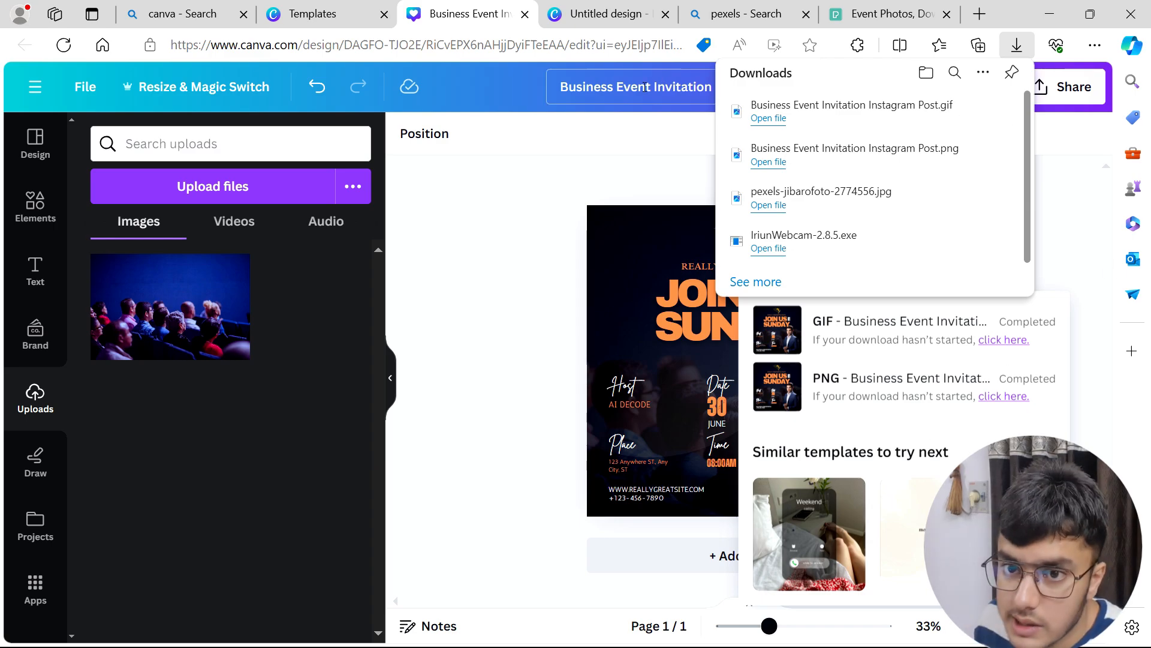
Step: Open the downloaded Business Event Invitation Instagram Post.gif to check its animation, and close it along with the downloads list
left_click(779, 123)
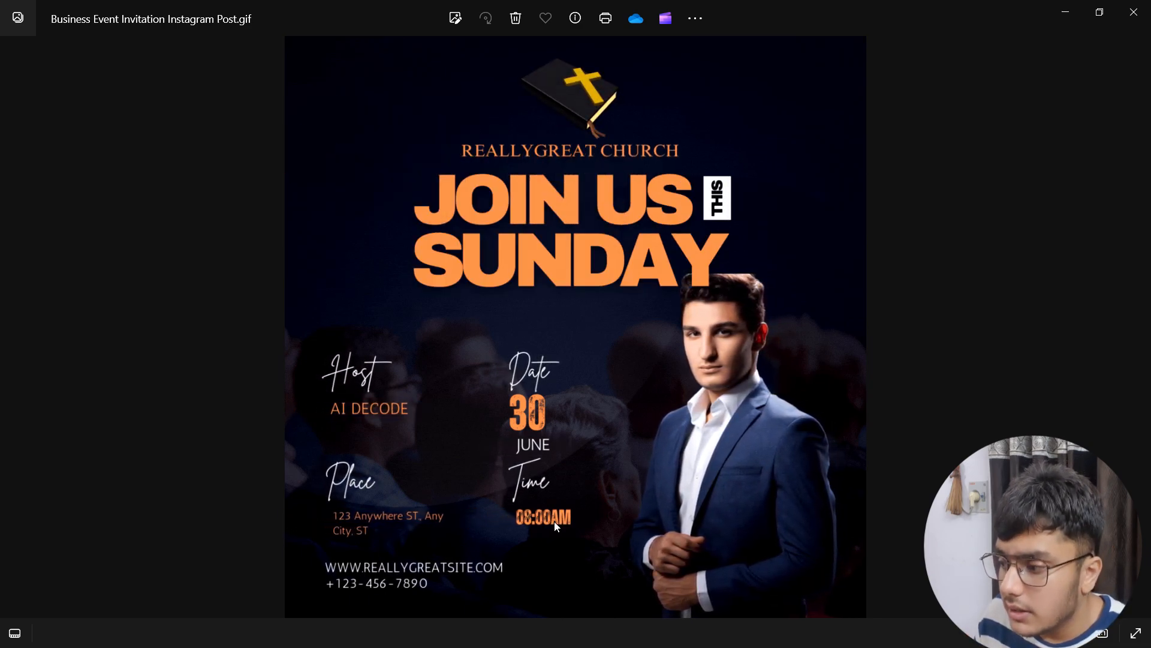
left_click(1133, 12)
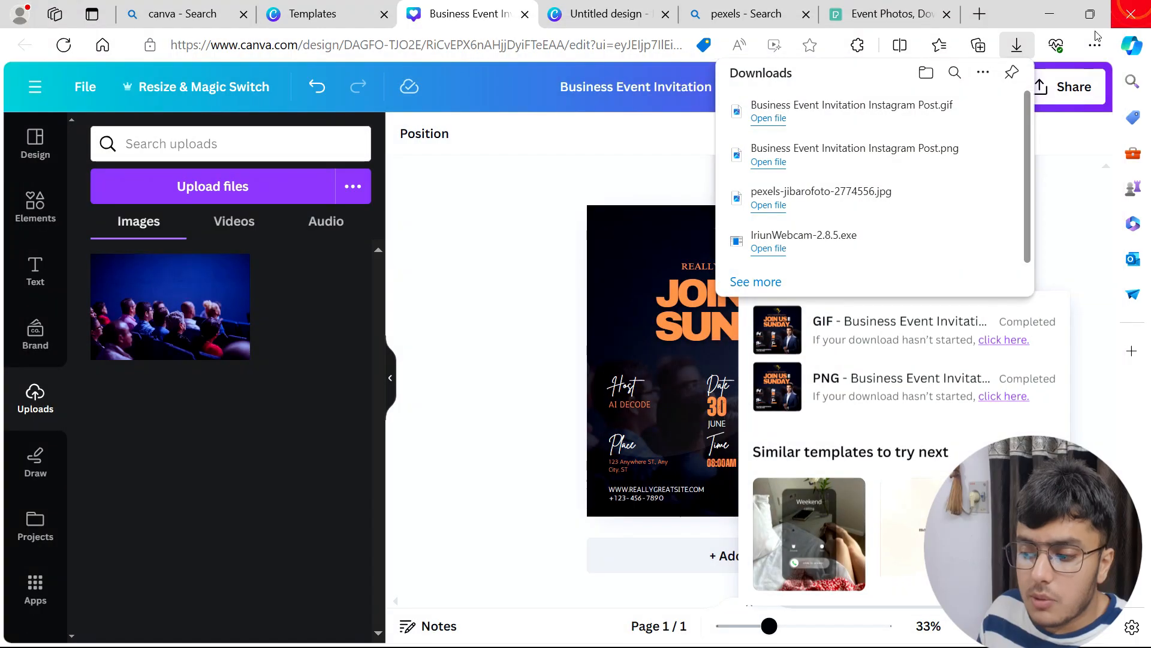
left_click(504, 225)
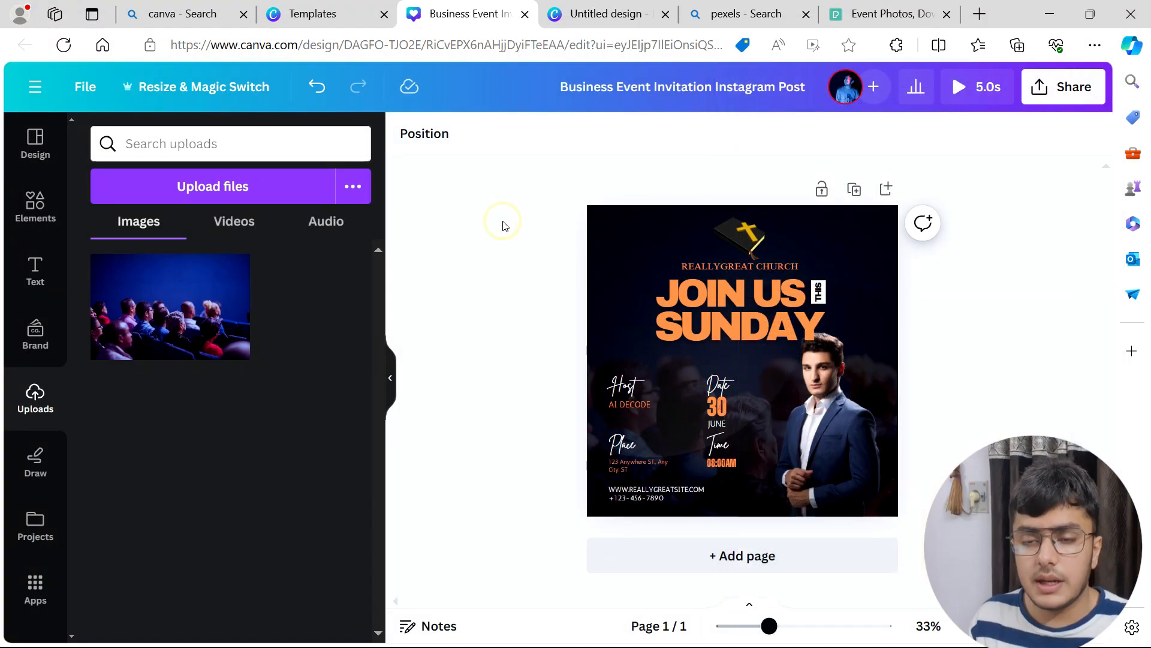
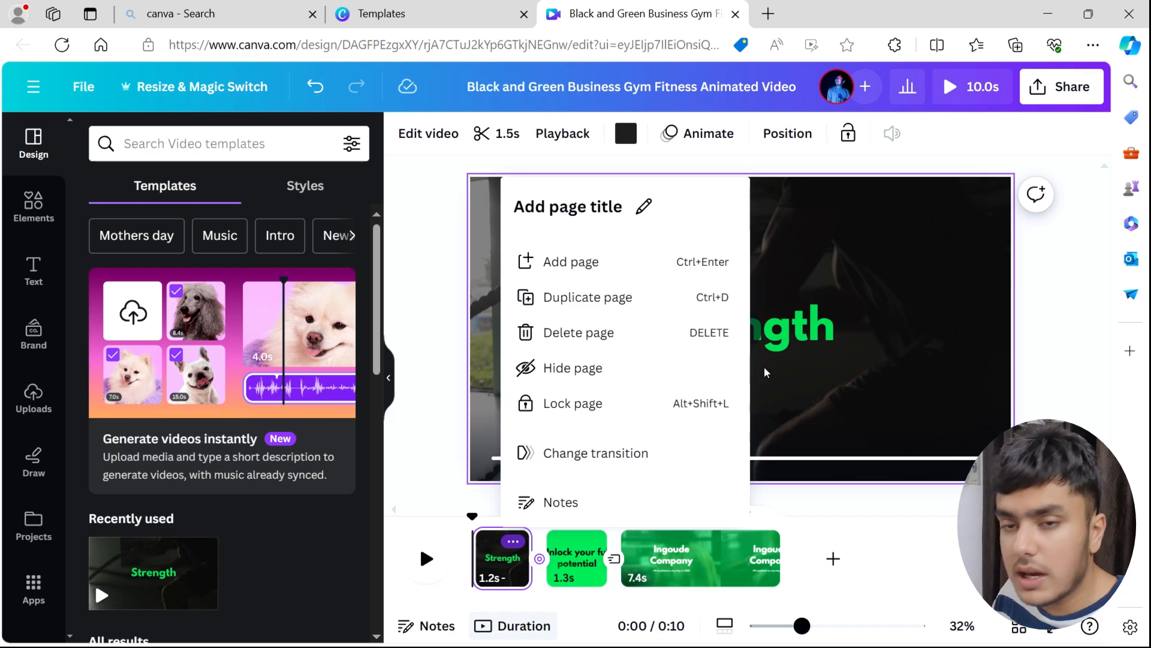
Step: Play the gym fitness video from its first page and pause on the second page
left_click(1061, 285)
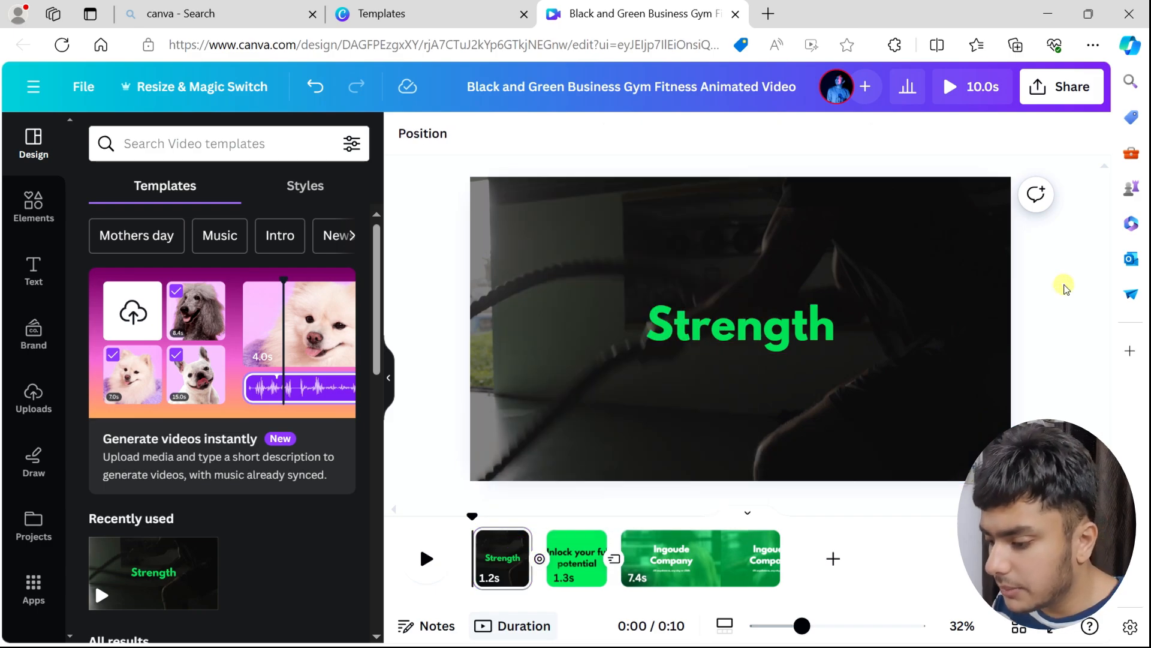
left_click(441, 578)
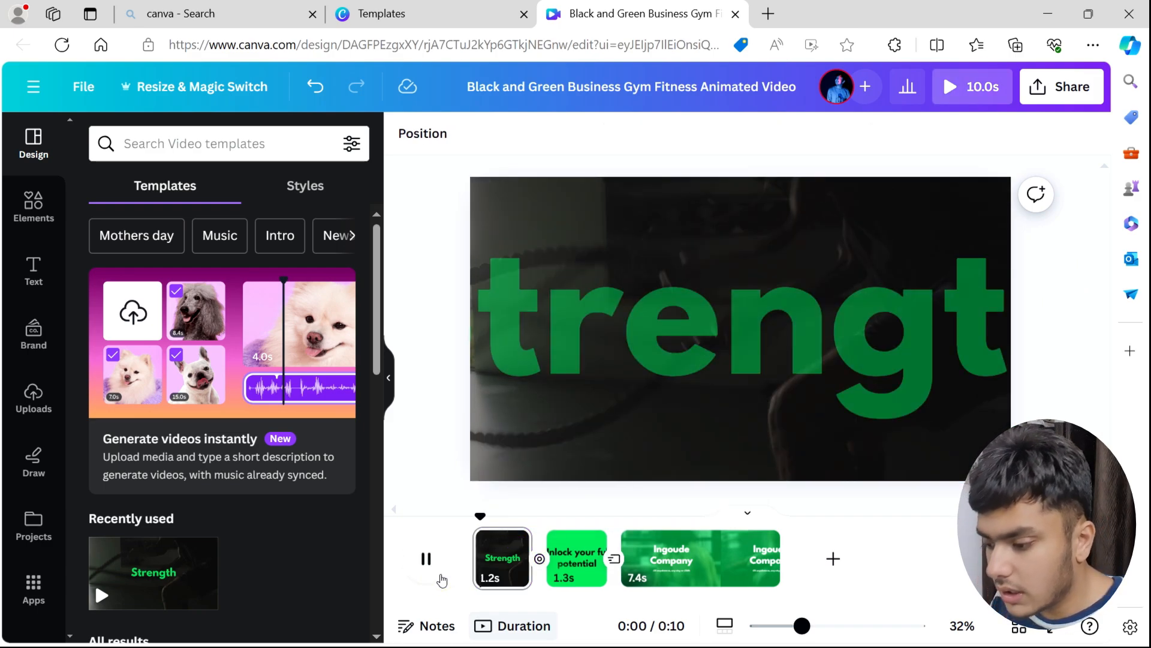
left_click(440, 578)
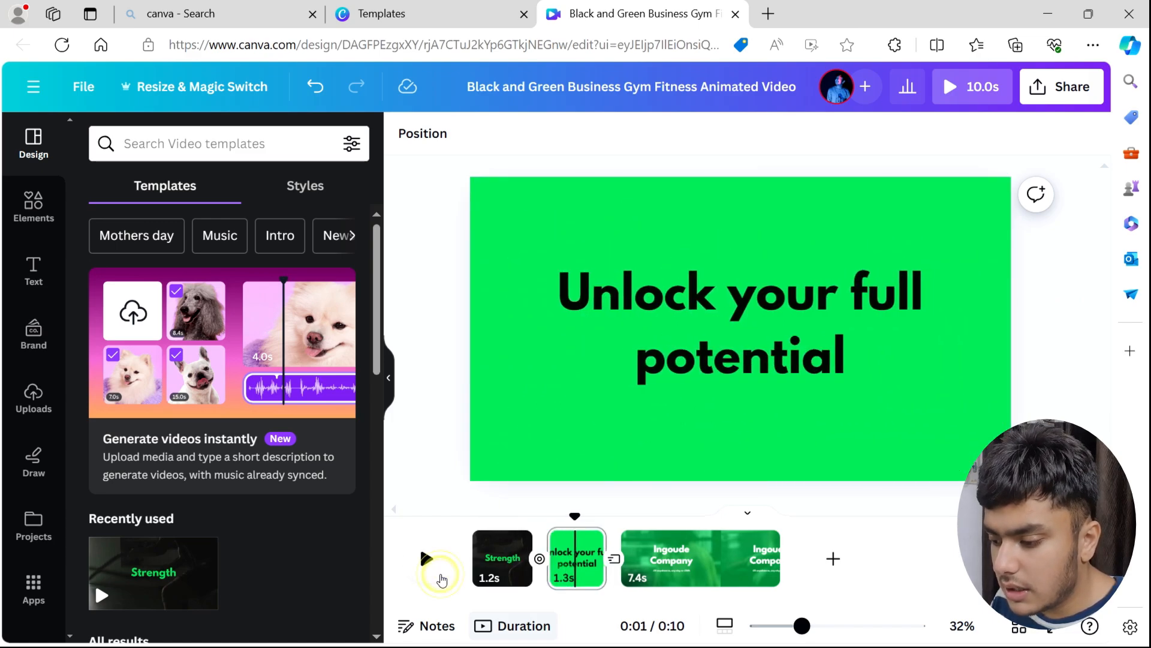
Step: Try the Color Wipe and Line Wipe transitions between the Strength page and the second page
mouse_move(512, 544)
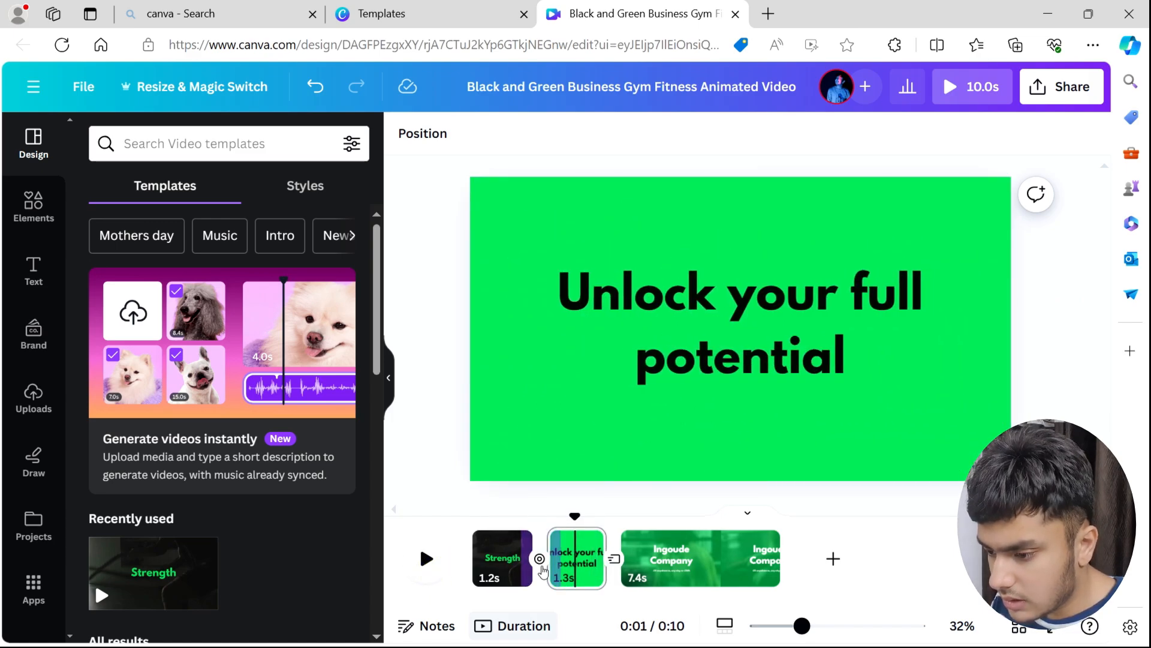
left_click(539, 559)
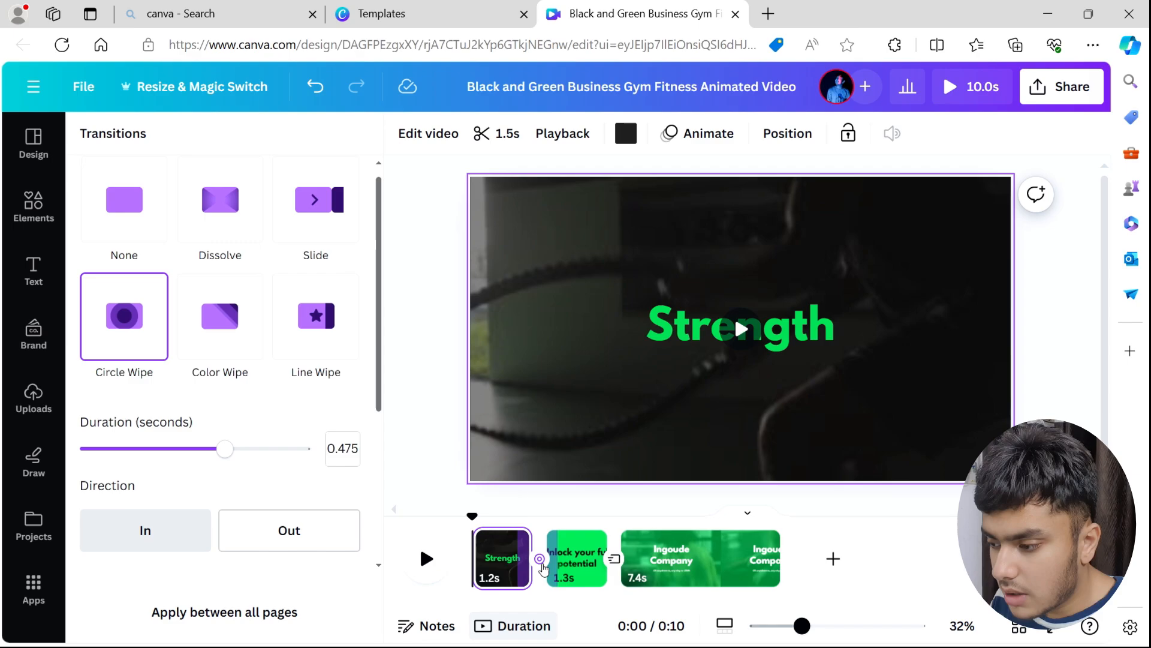
left_click(252, 344)
scroll(250, 340, "down", 2)
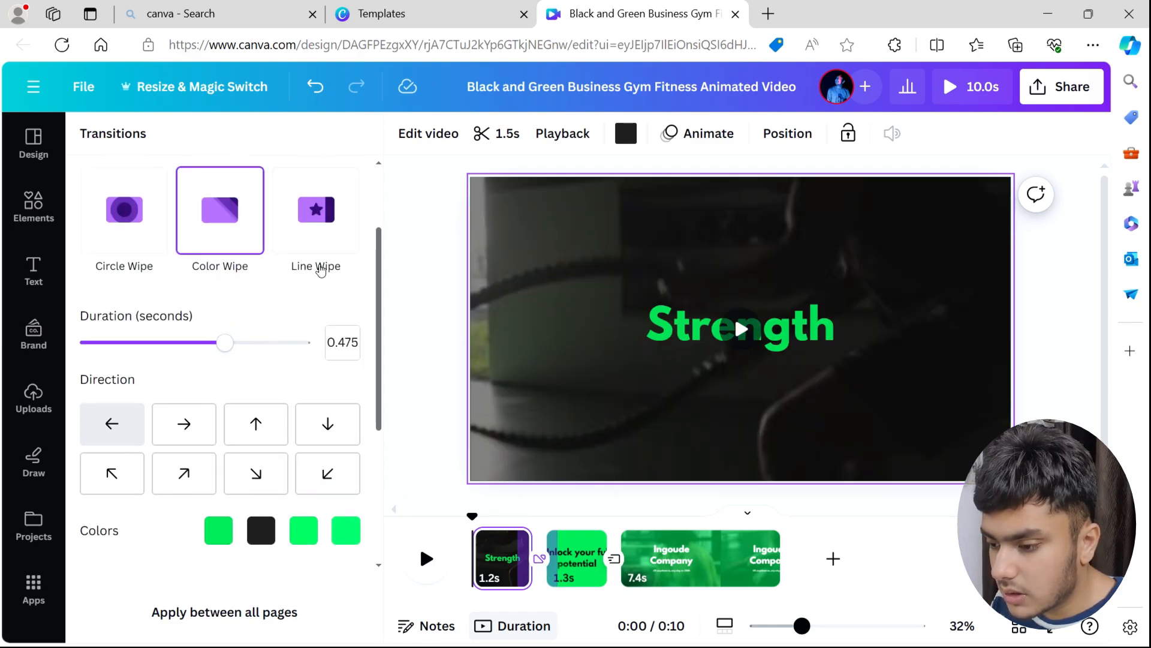
left_click(342, 243)
scroll(342, 240, "up", 2)
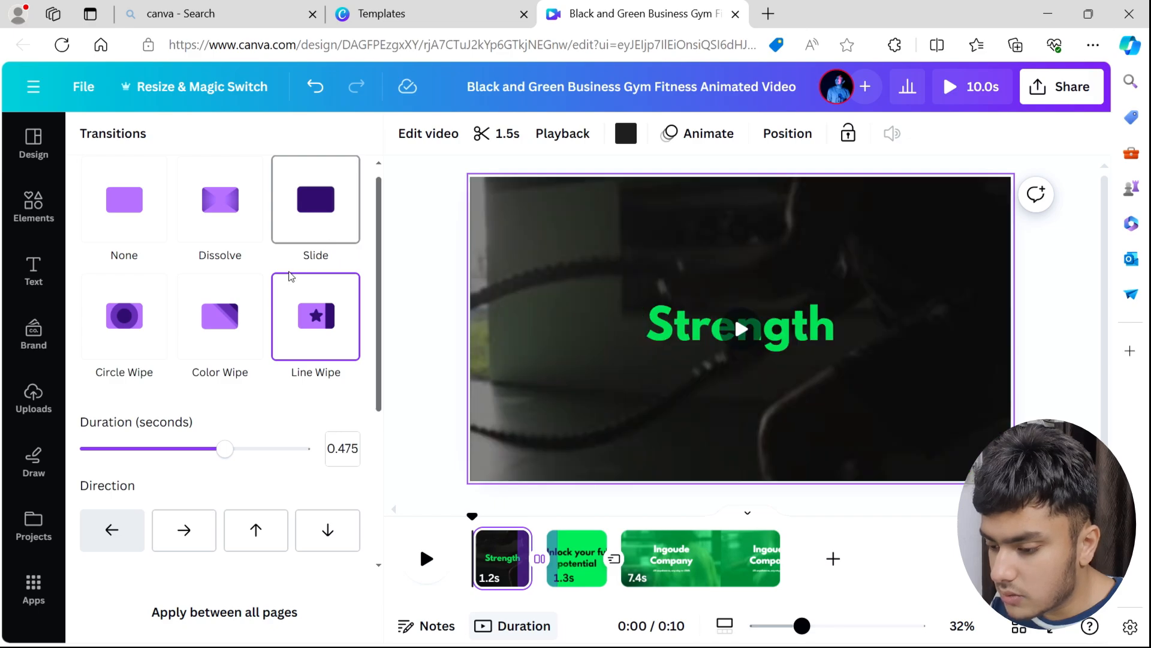
Step: Look through the other available page transitions, including Slide, Match & Move, Flow, Stack and Chop
scroll(286, 279, "down", 4)
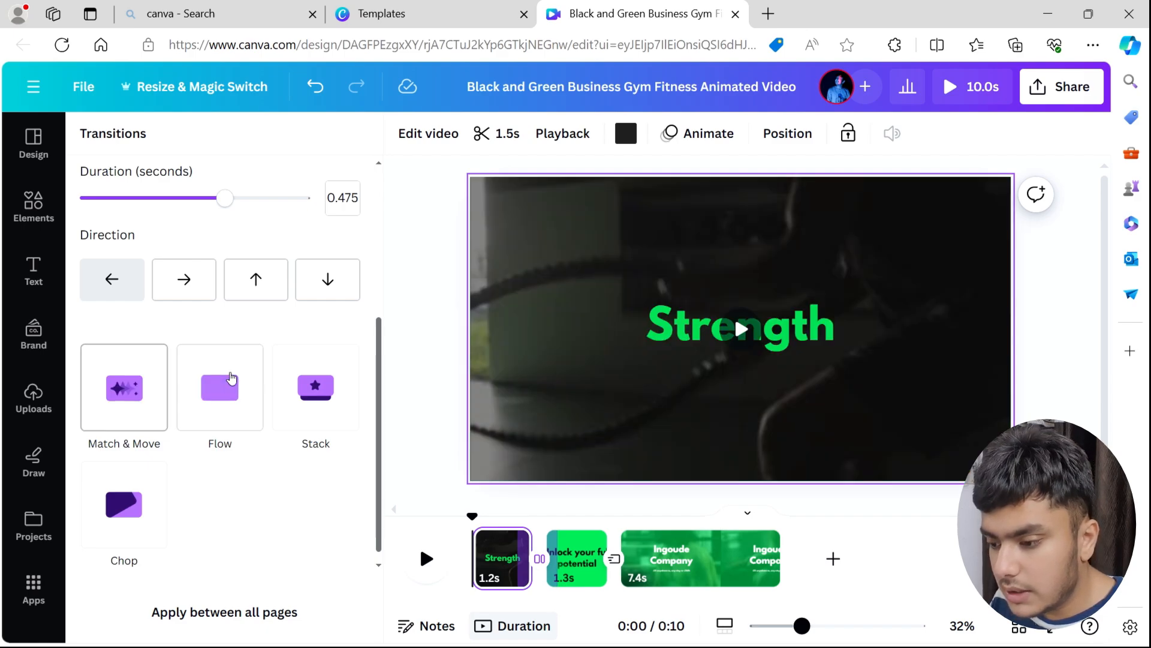
scroll(282, 354, "up", 2)
scroll(282, 353, "up", 2)
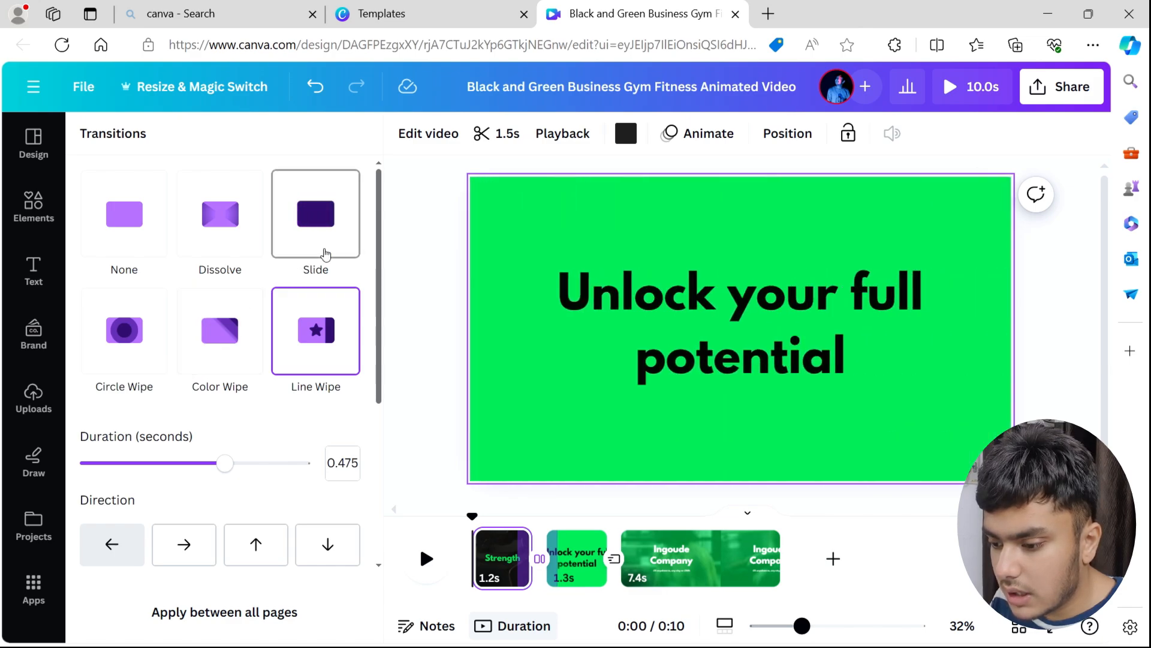
scroll(271, 344, "down", 5)
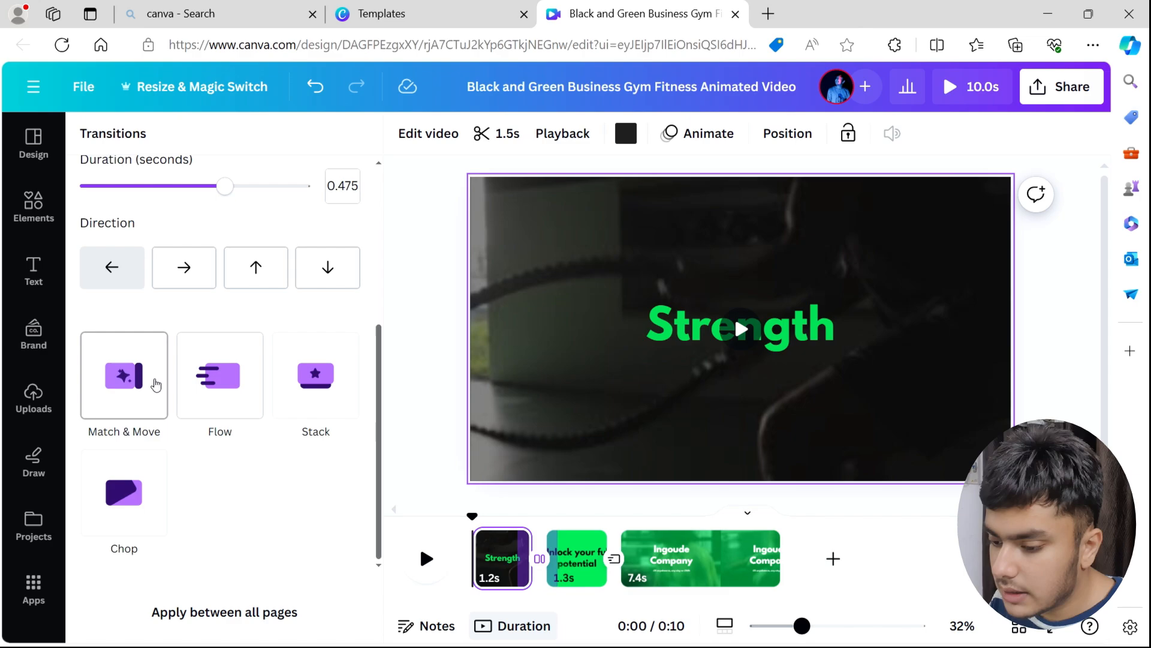
left_click(334, 403)
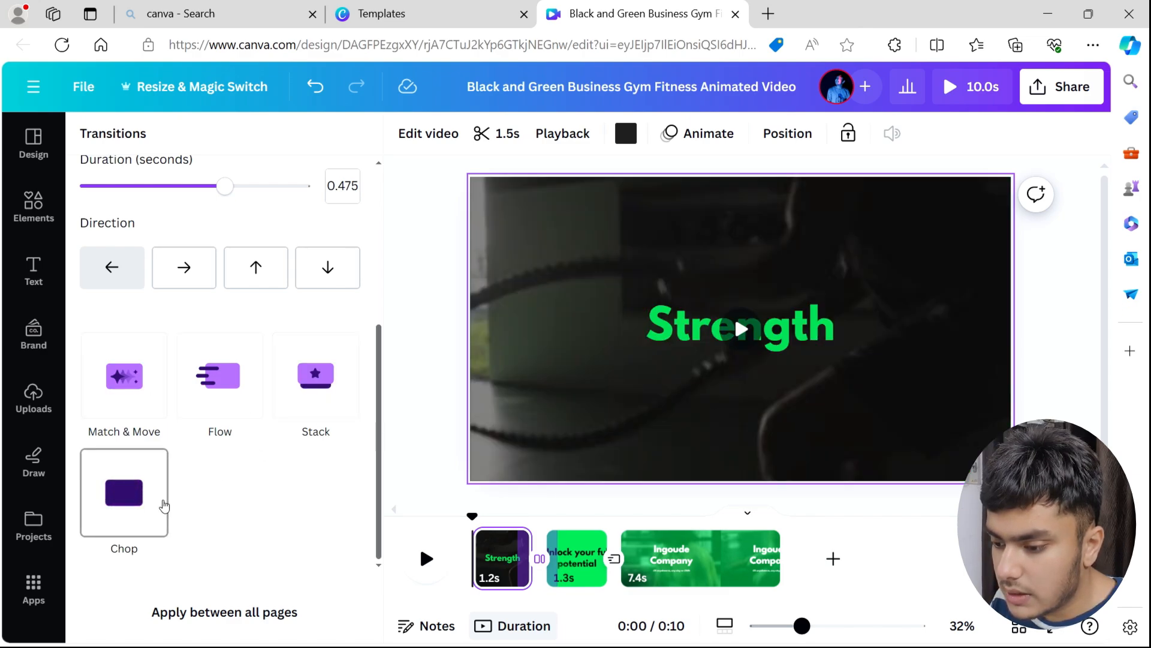
scroll(252, 398, "up", 5)
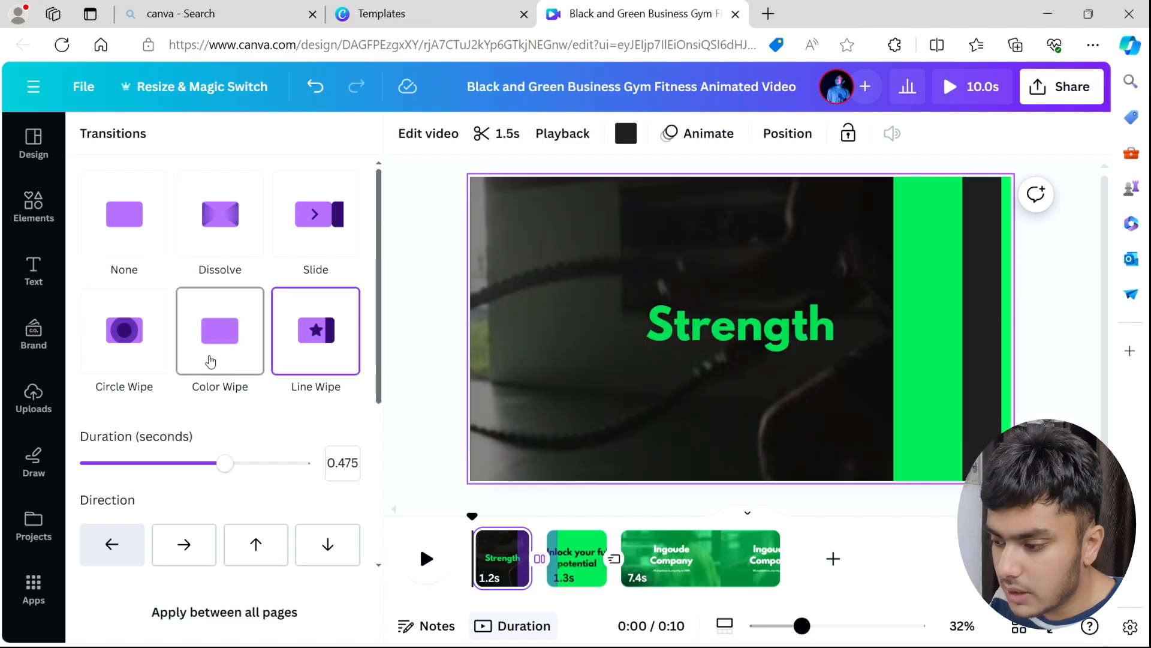
Step: Apply the Color Wipe transition between the Strength page and the second page, and play it back
left_click(210, 361)
scroll(363, 422, "down", 2)
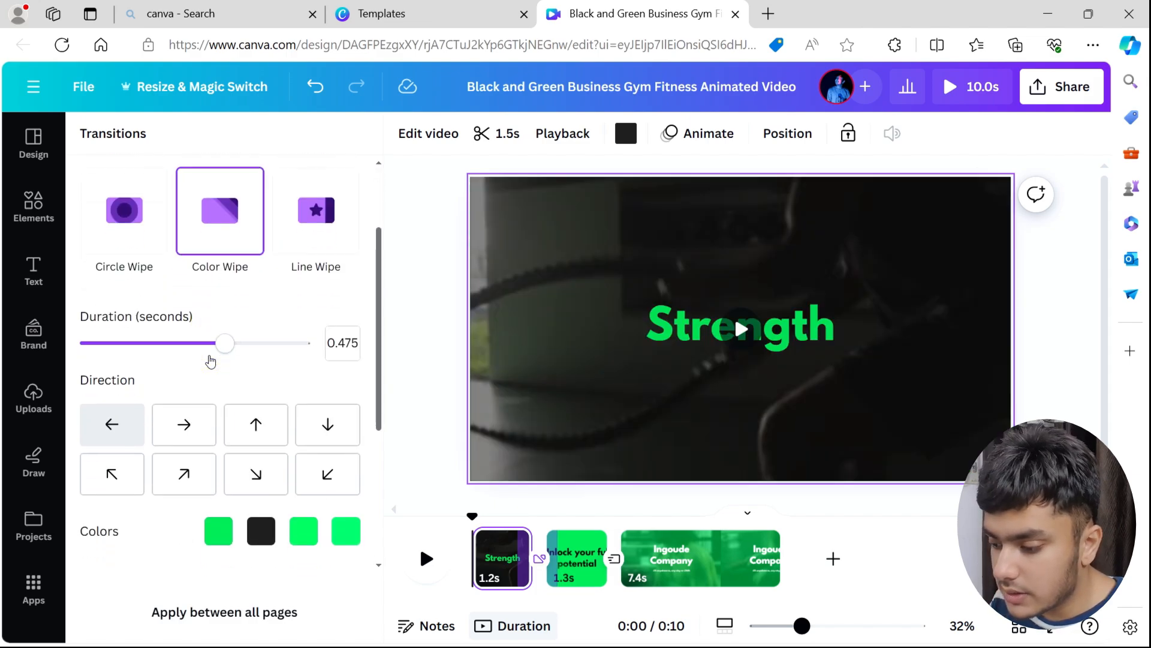
left_click(746, 501)
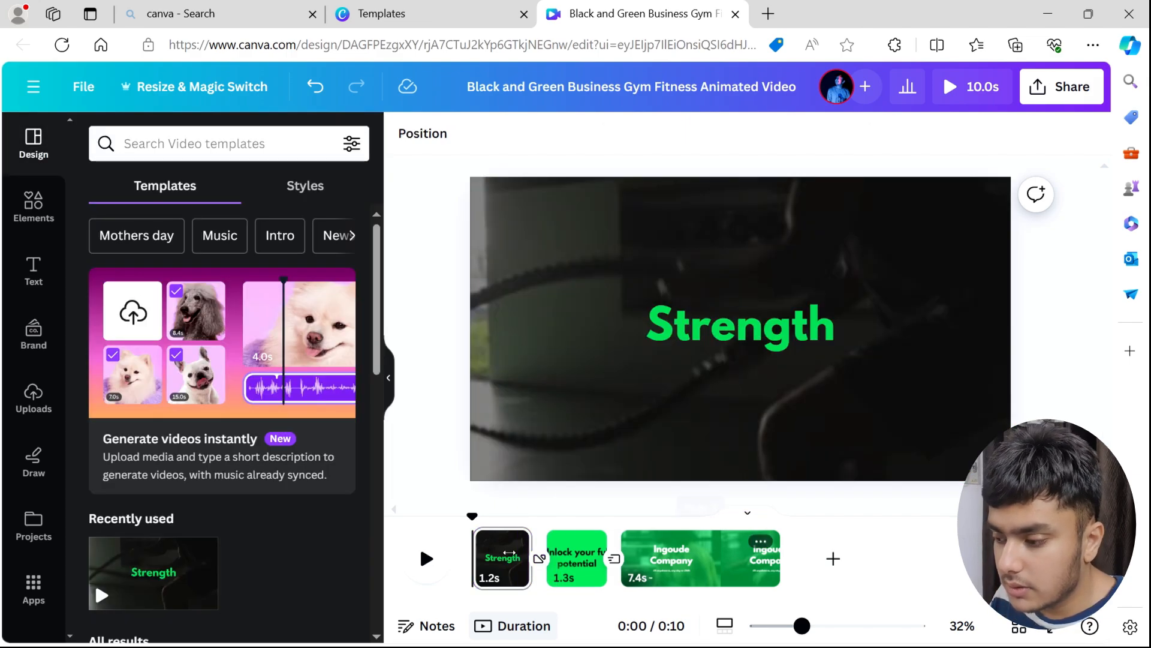
left_click(440, 562)
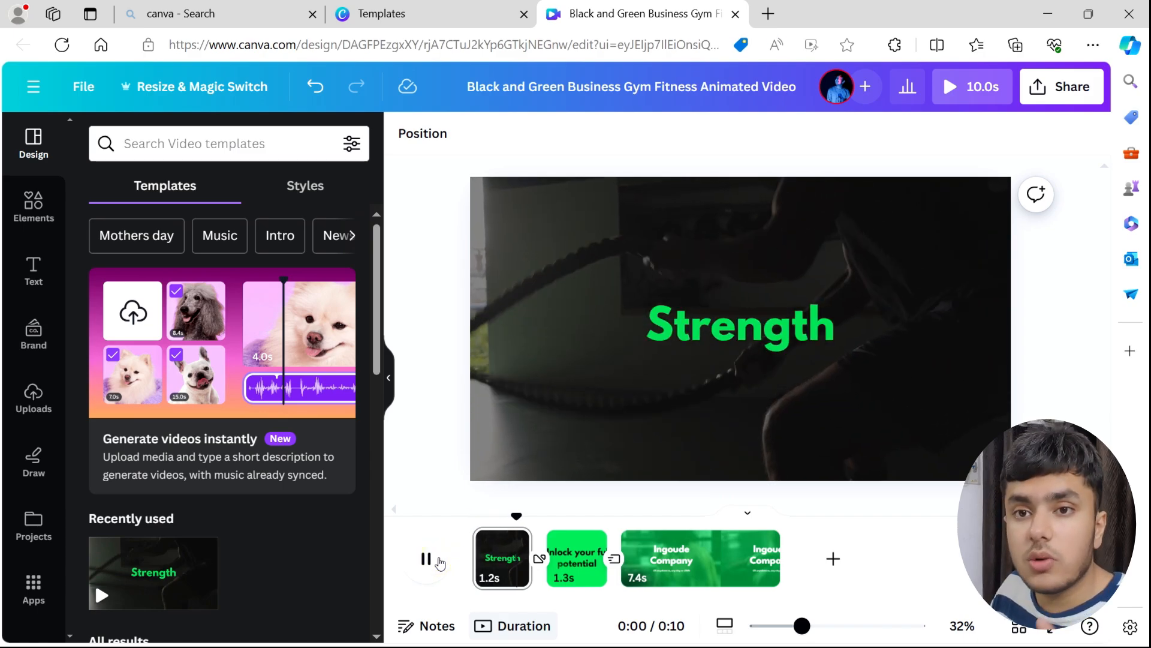
left_click(426, 559)
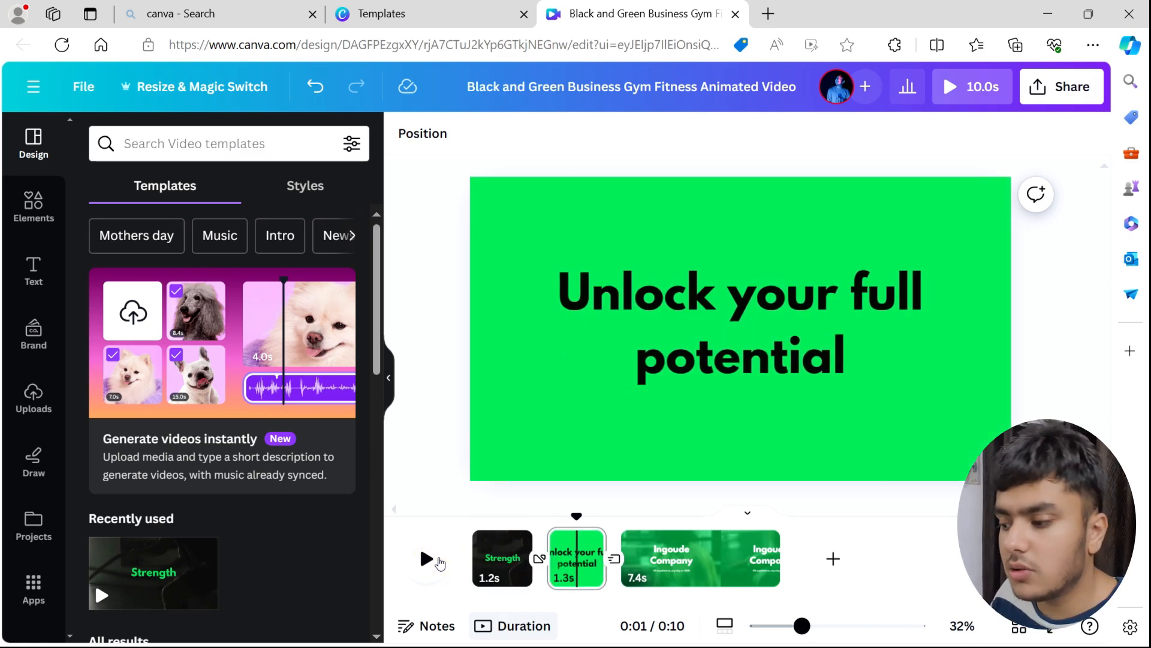
Step: Replace the headline on the green second page with "AI THE GYM"
left_click(704, 292)
double_click(696, 294)
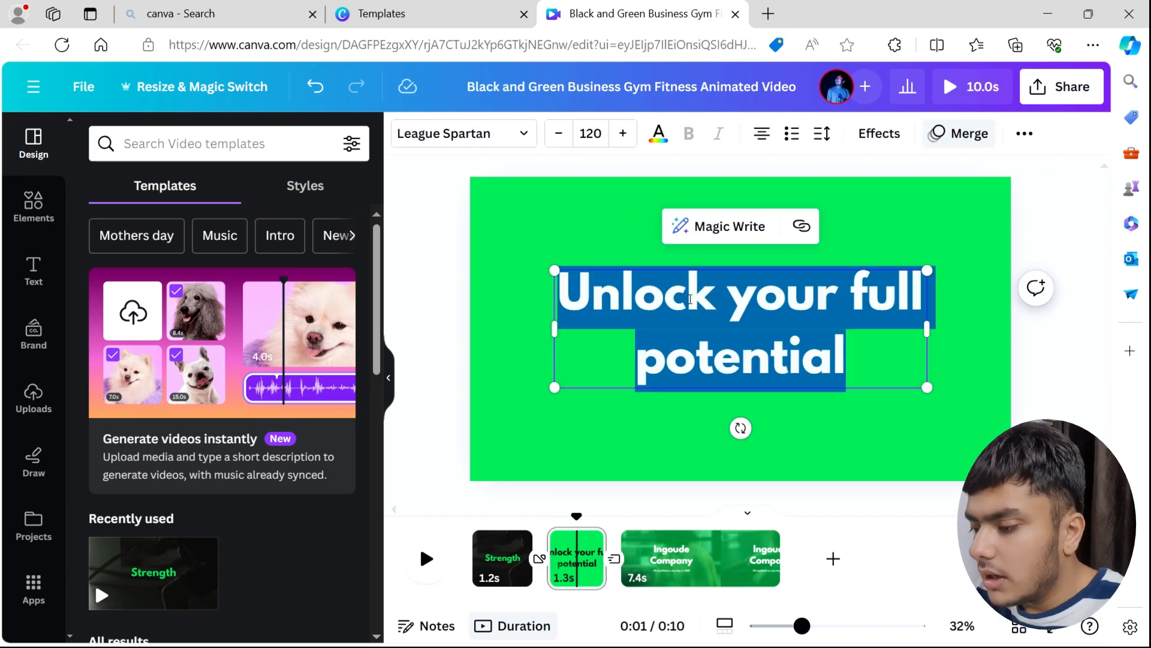
type("A")
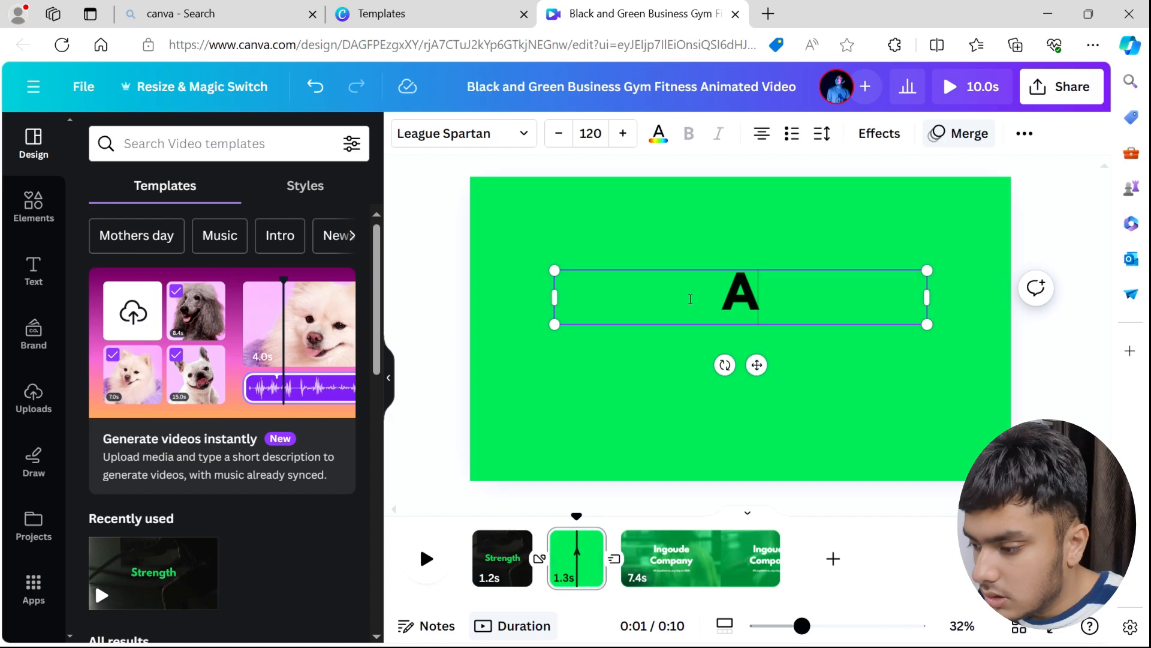
type("I THE")
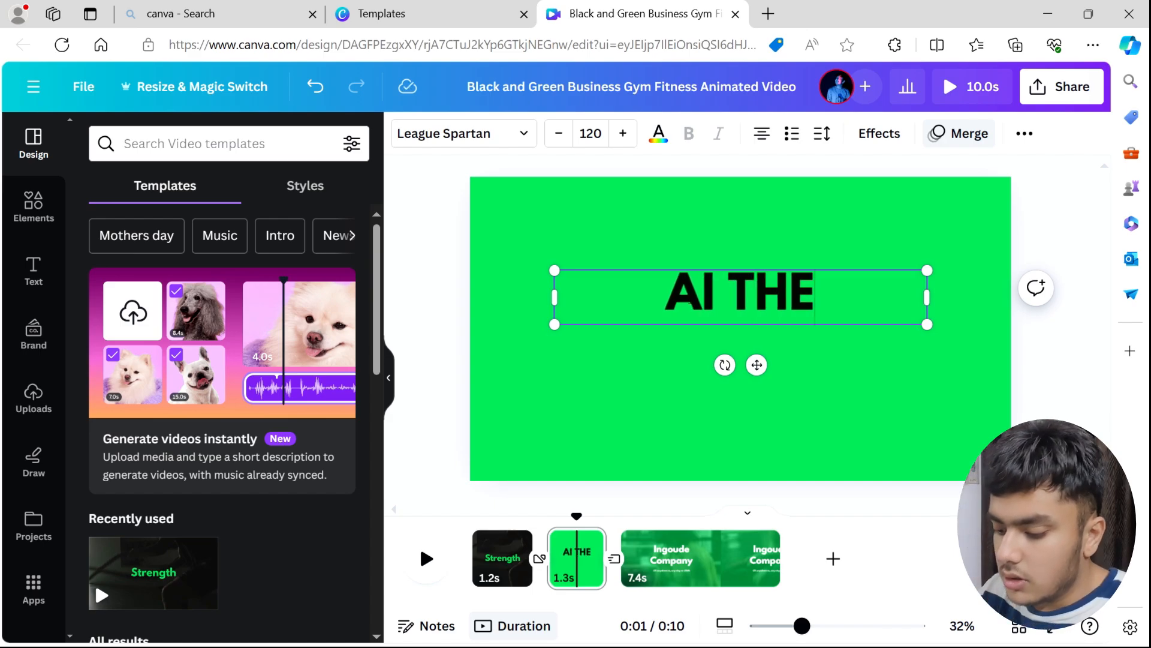
type(" GYM")
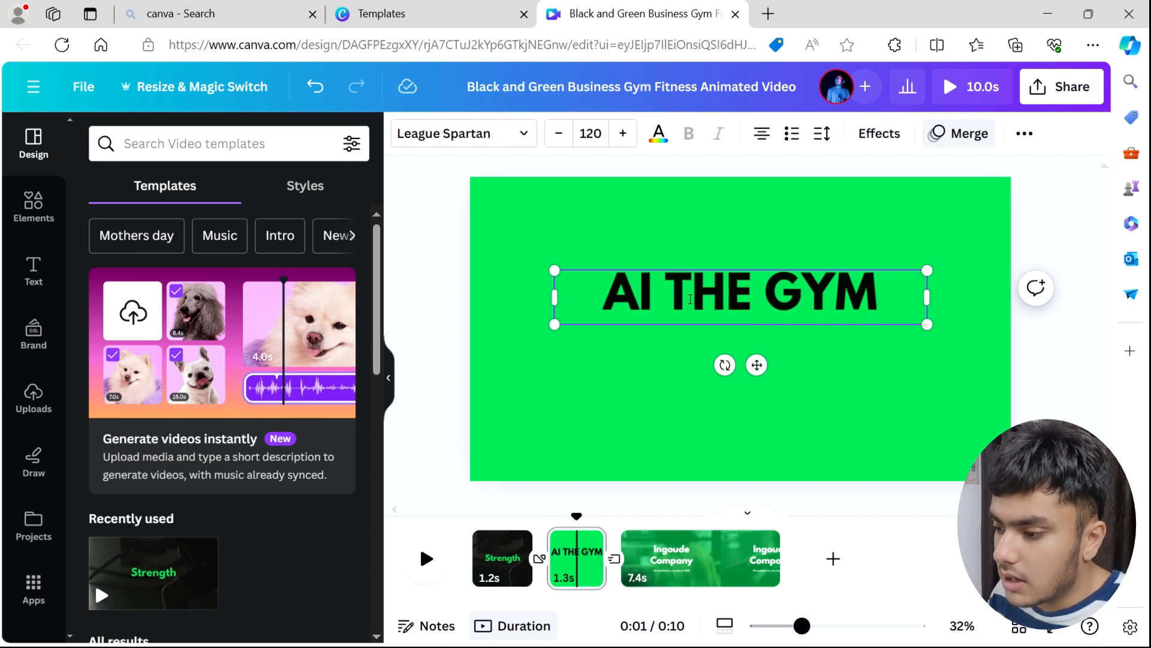
Step: Increase the font size of the whole AI THE GYM headline to 123
key("ctrl+a")
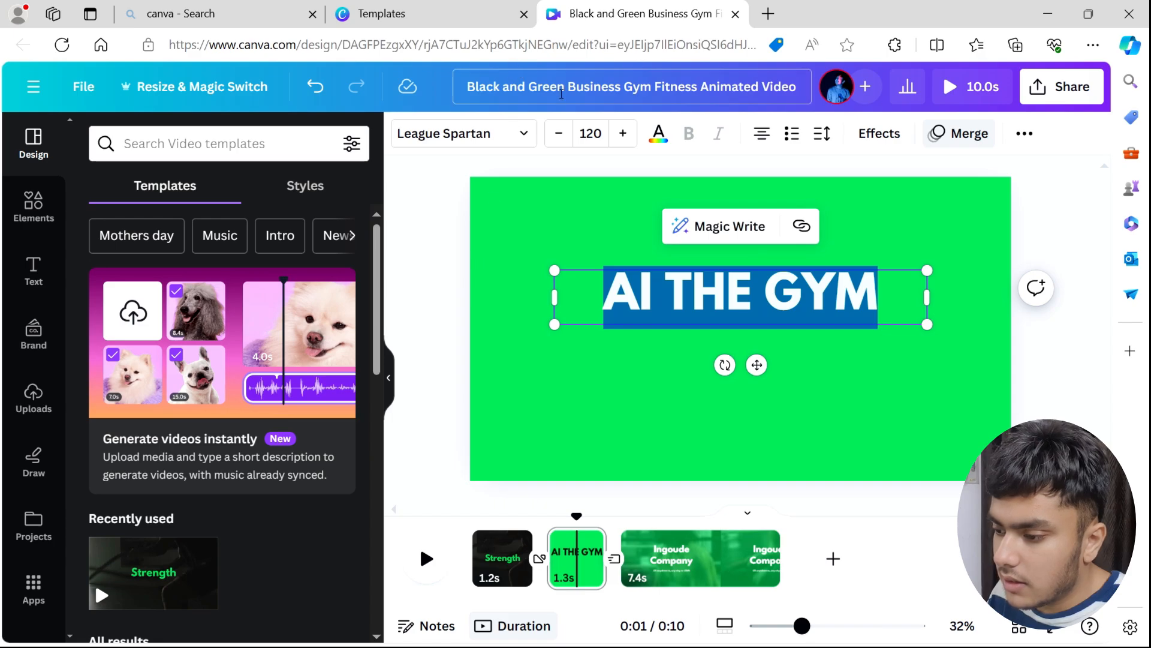
left_click(621, 133)
left_click(622, 133)
left_click(622, 133)
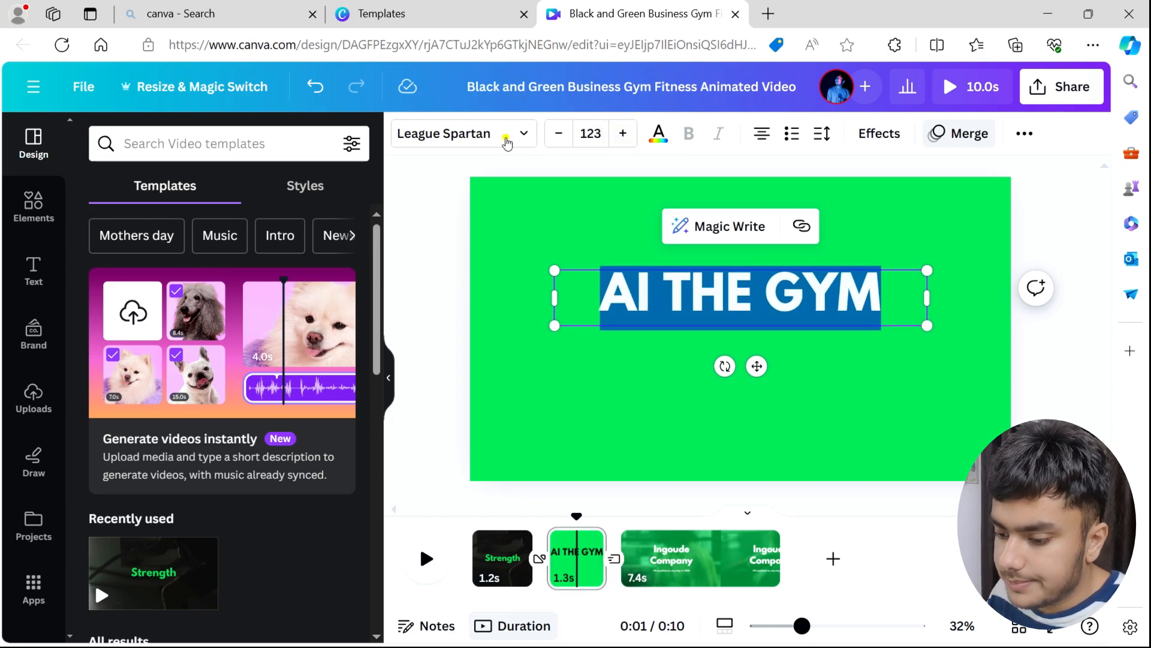
Step: Try Roboto and League Gothic on the AI THE GYM headline and set its font to Lemon Tuesday
left_click(507, 137)
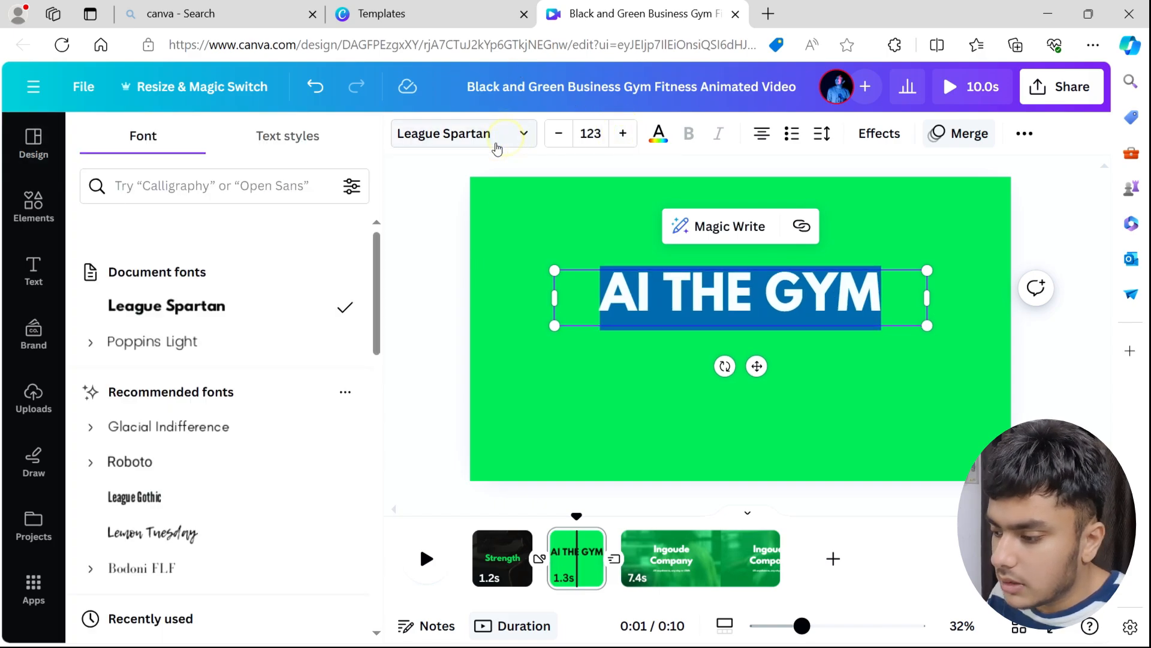
left_click(235, 467)
left_click(223, 506)
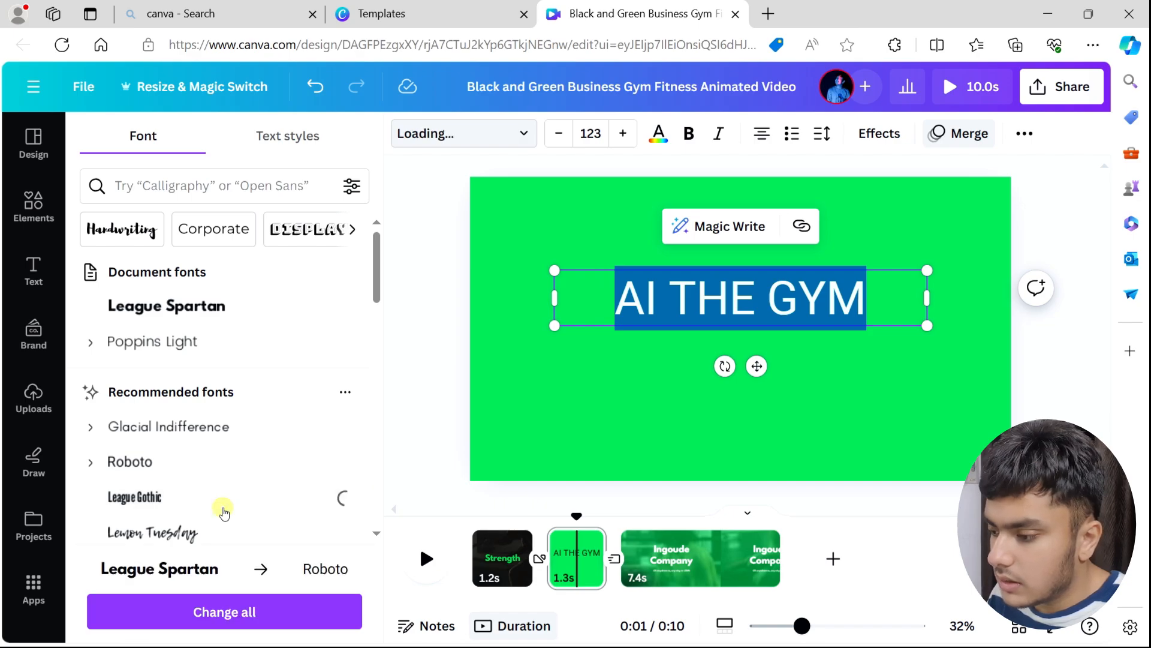
left_click(222, 528)
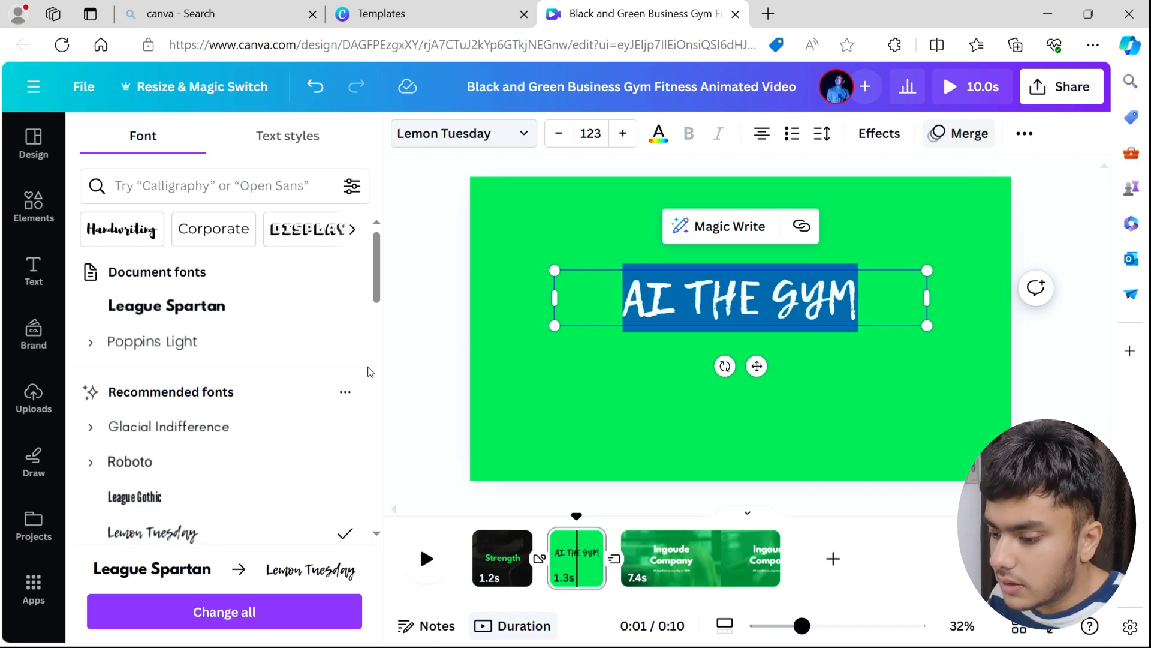
Step: Set the font of the AI THE GYM headline to Archivo Black
scroll(326, 380, "down", 5)
left_click(265, 370)
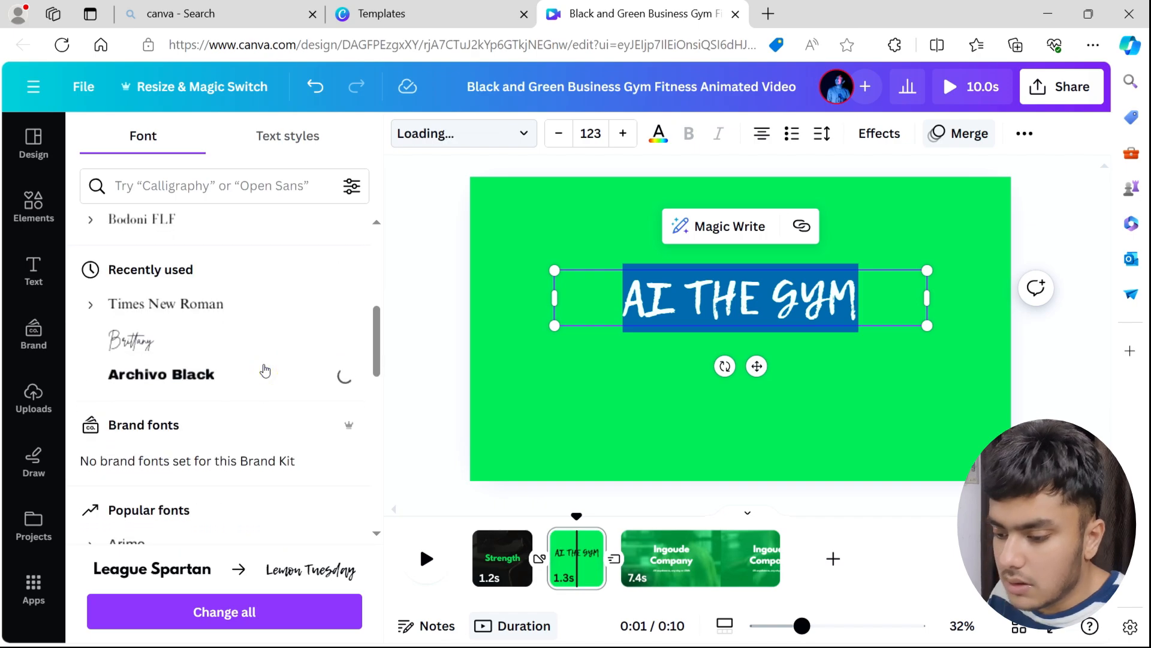
scroll(264, 370, "down", 3)
scroll(264, 370, "down", 1)
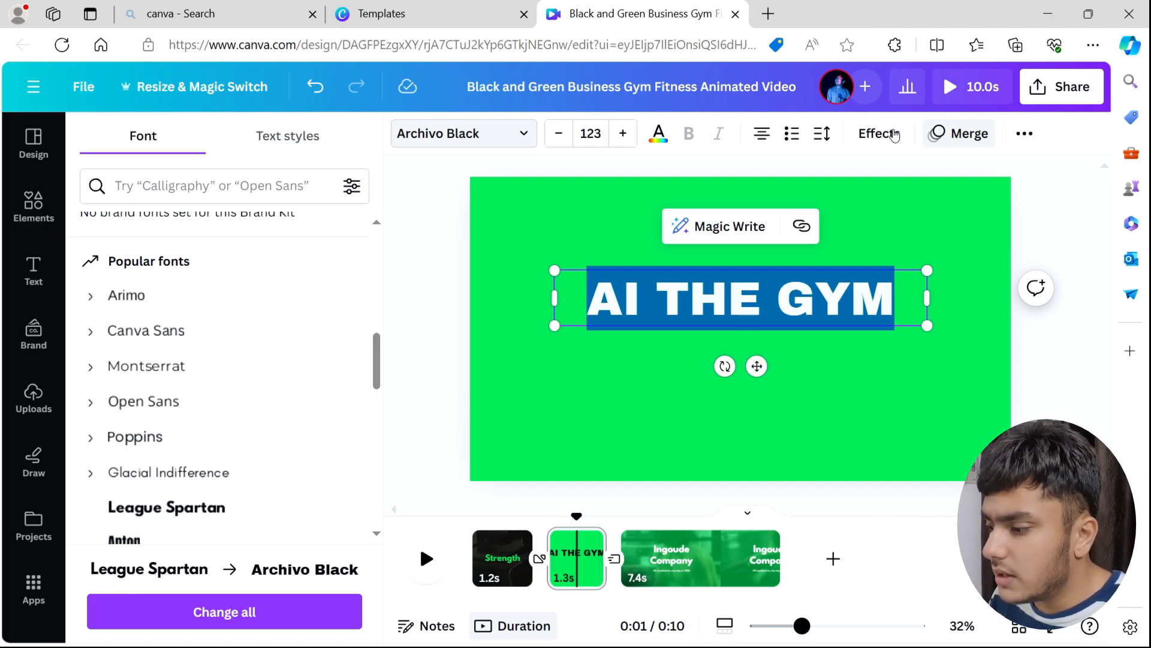
Step: Try underline and strikethrough on the AI THE GYM headline, removing each again, and try the uppercase toggle
left_click(1026, 133)
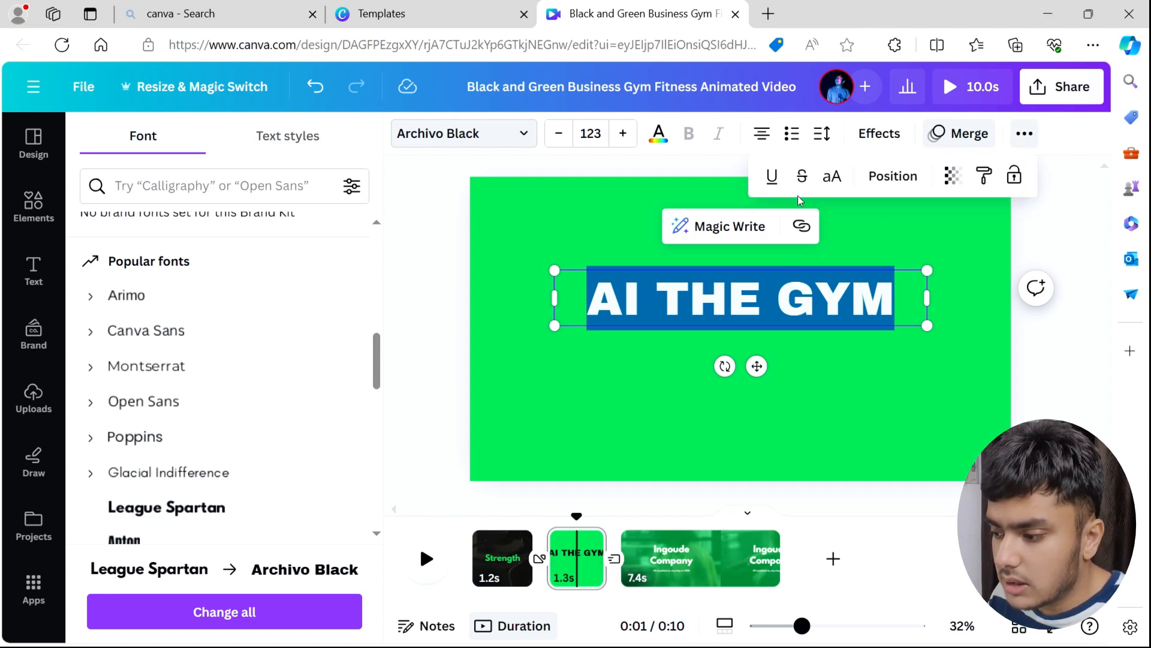
left_click(770, 177)
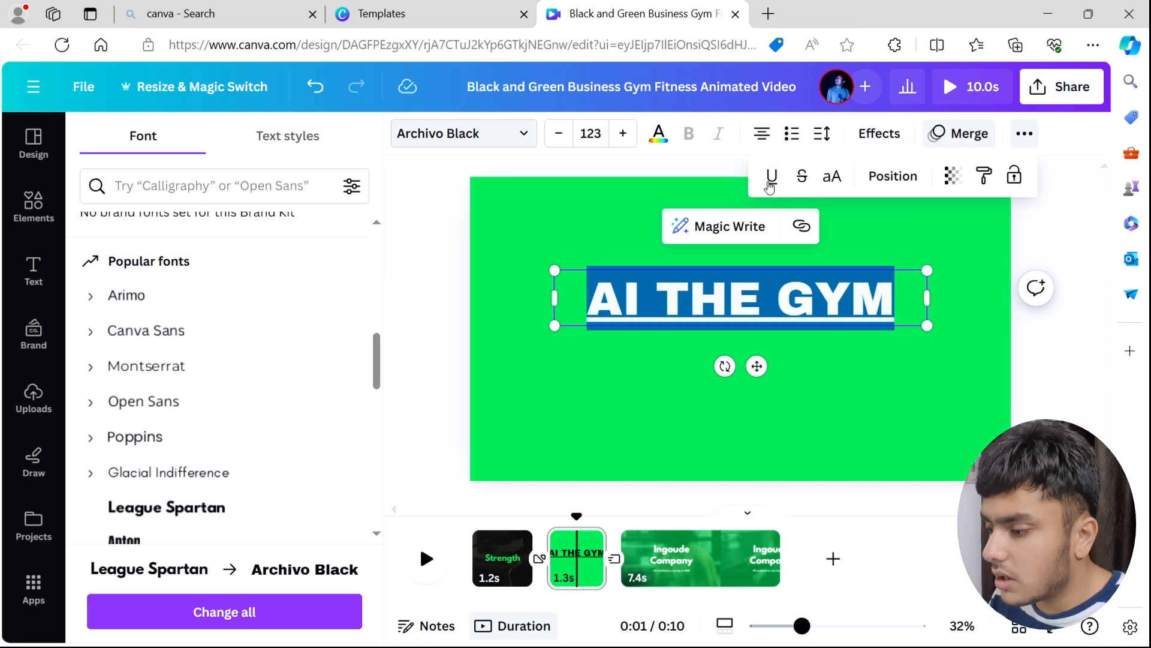
left_click(769, 184)
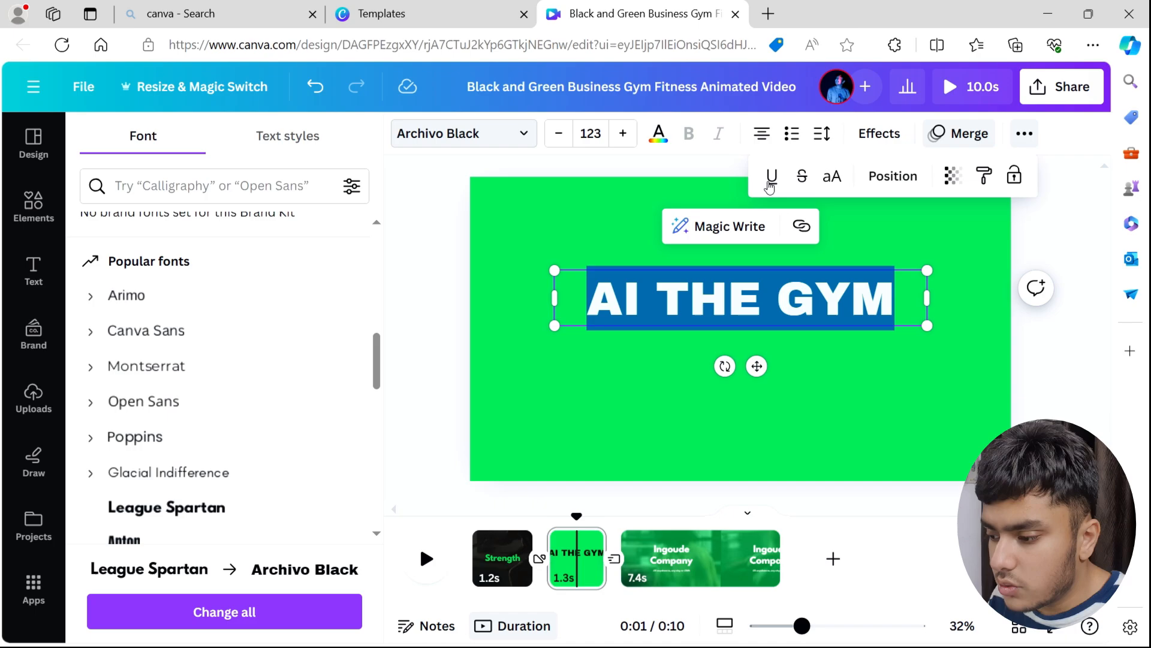
left_click(812, 178)
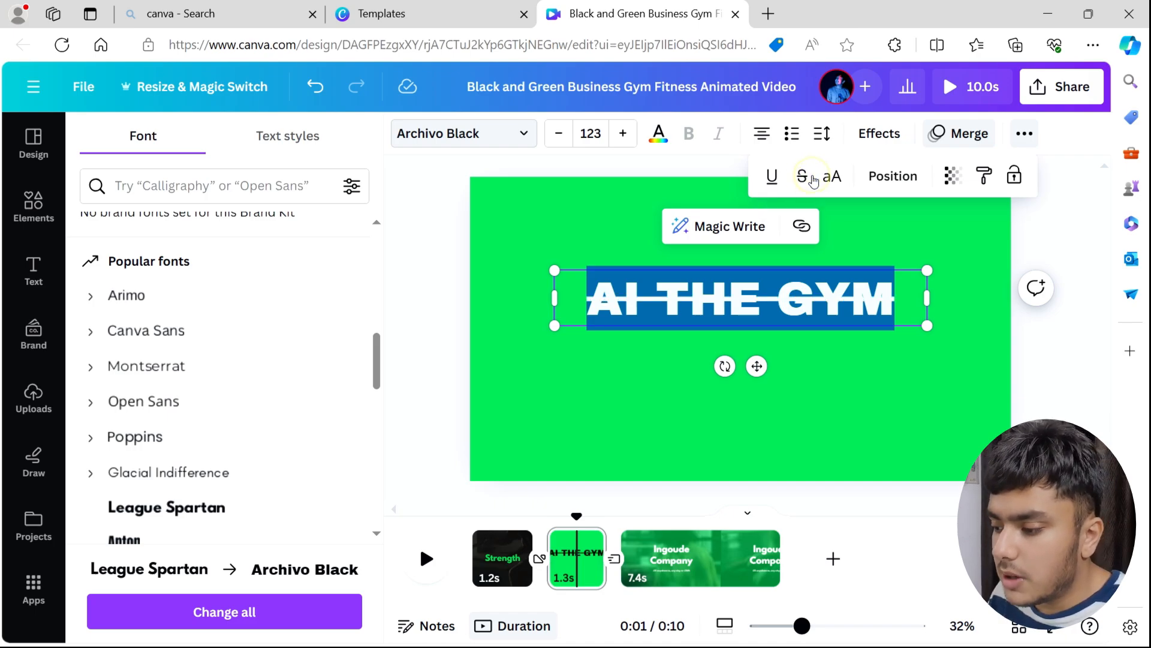
left_click(813, 178)
left_click(828, 179)
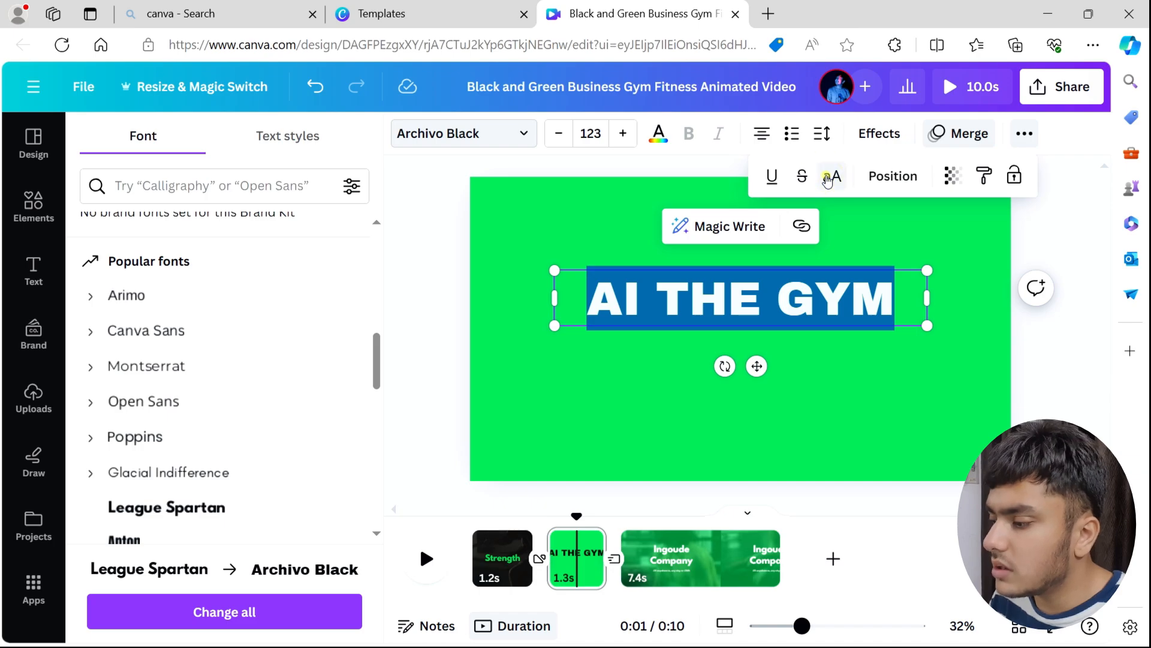
left_click(821, 202)
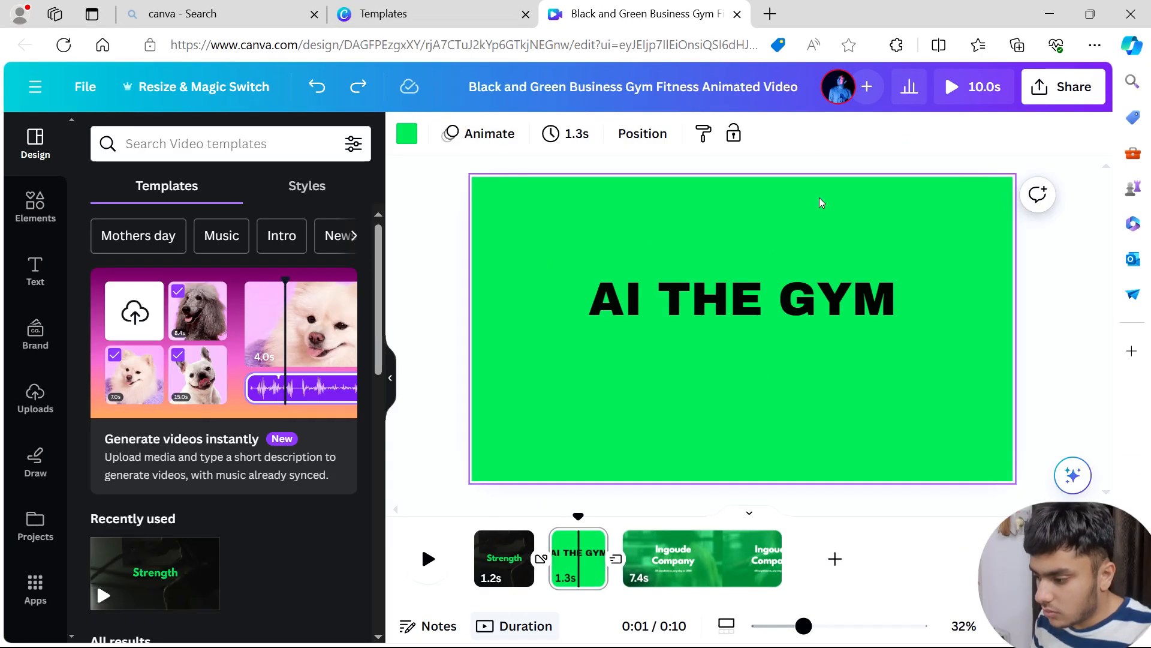
Step: Duplicate the AI THE GYM headline and place the copy directly below the original
left_click(767, 281)
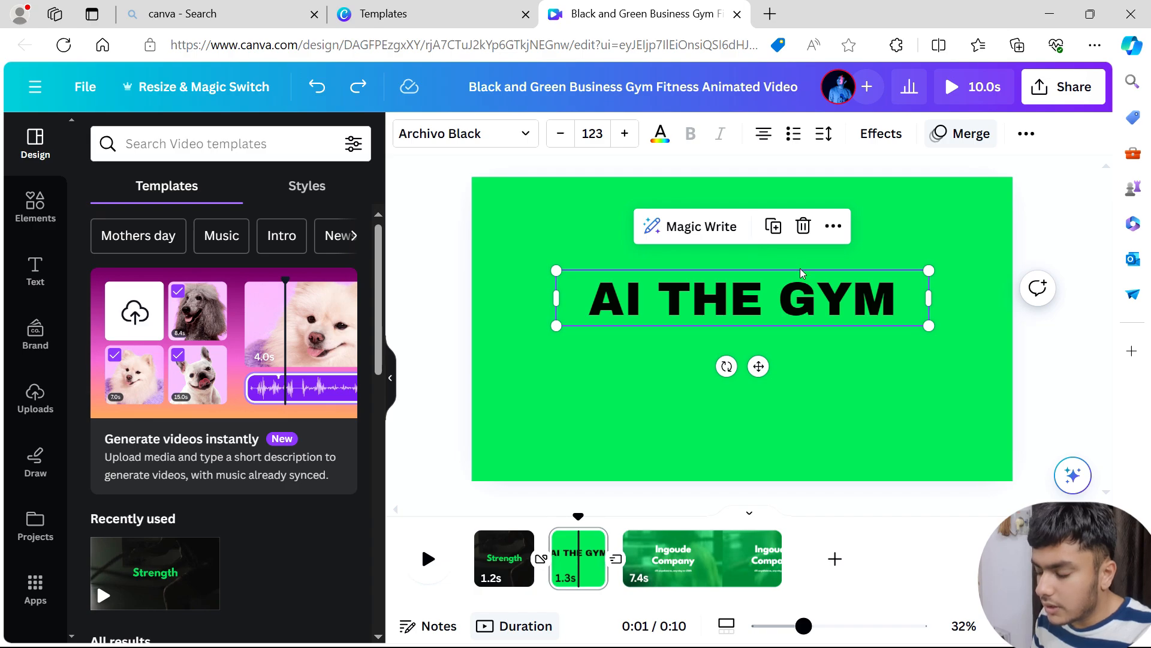
left_click(773, 226)
left_click_drag(780, 285, 780, 348)
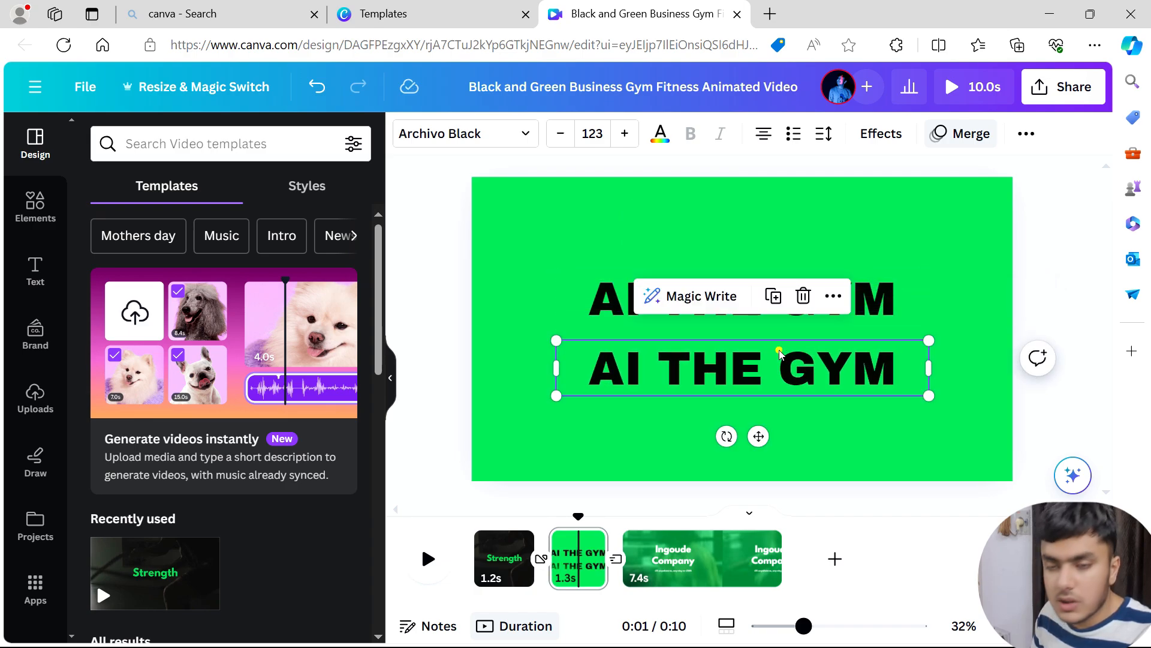
Step: Set the font of the duplicated headline to Arimo and replace its text with "ai"
double_click(779, 350)
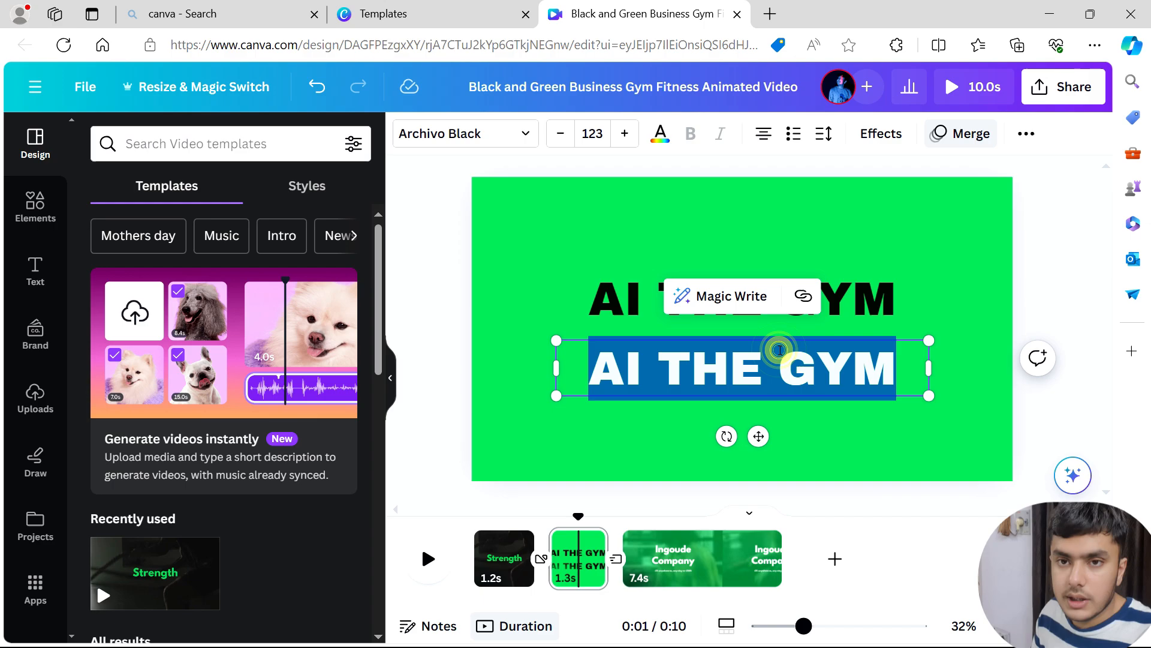
left_click(507, 136)
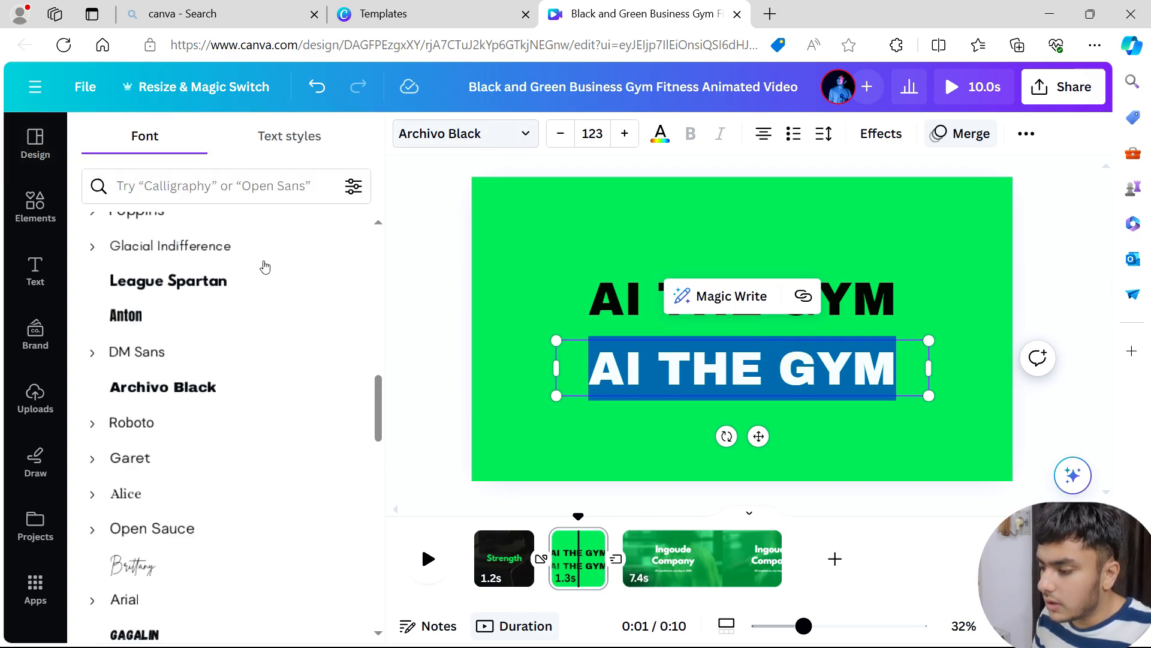
scroll(264, 268, "up", 5)
left_click(198, 391)
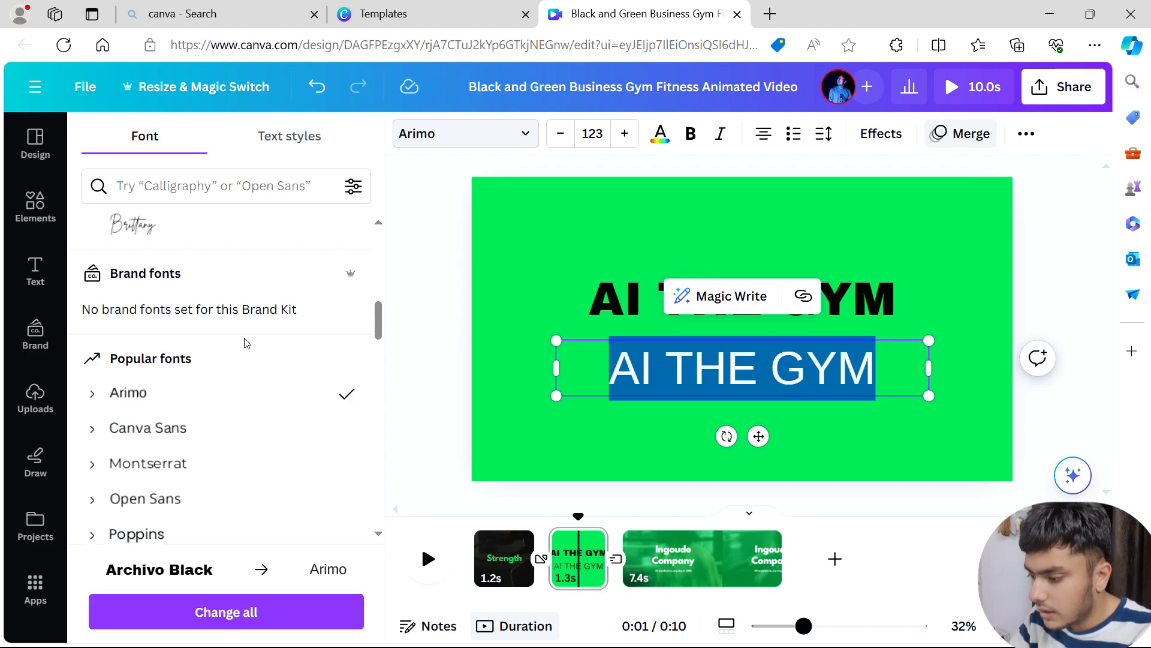
key("BackSpace")
type("ai")
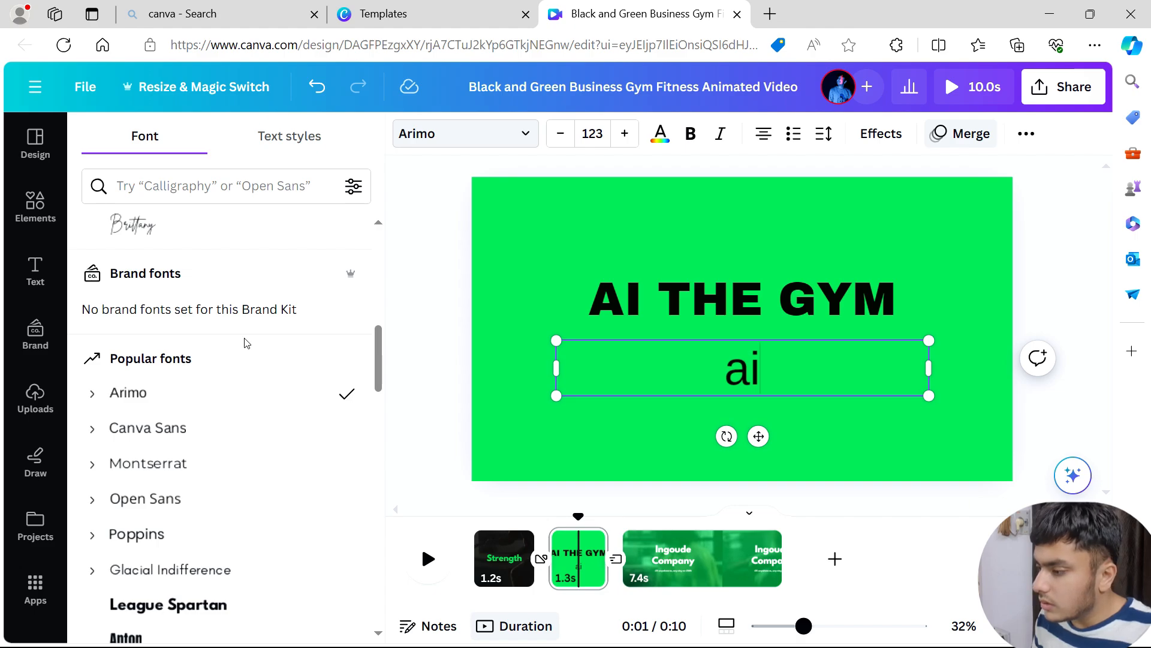
Step: Toggle the case of the "ai" text back and forth, leaving it in uppercase
key("ctrl+a")
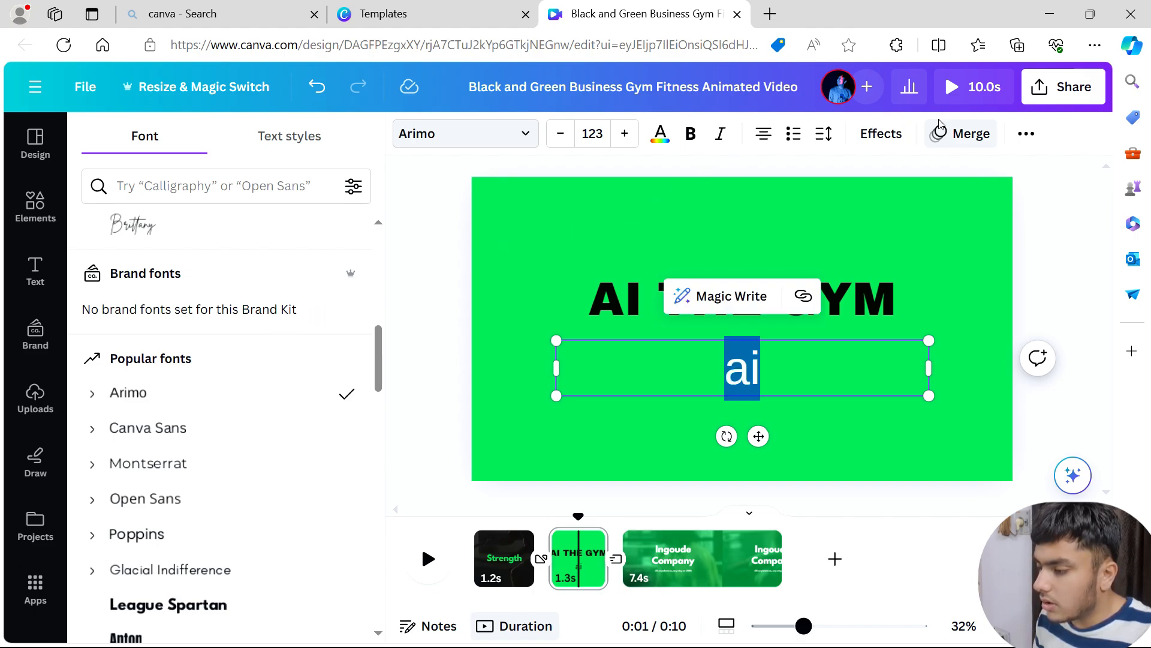
left_click(1026, 133)
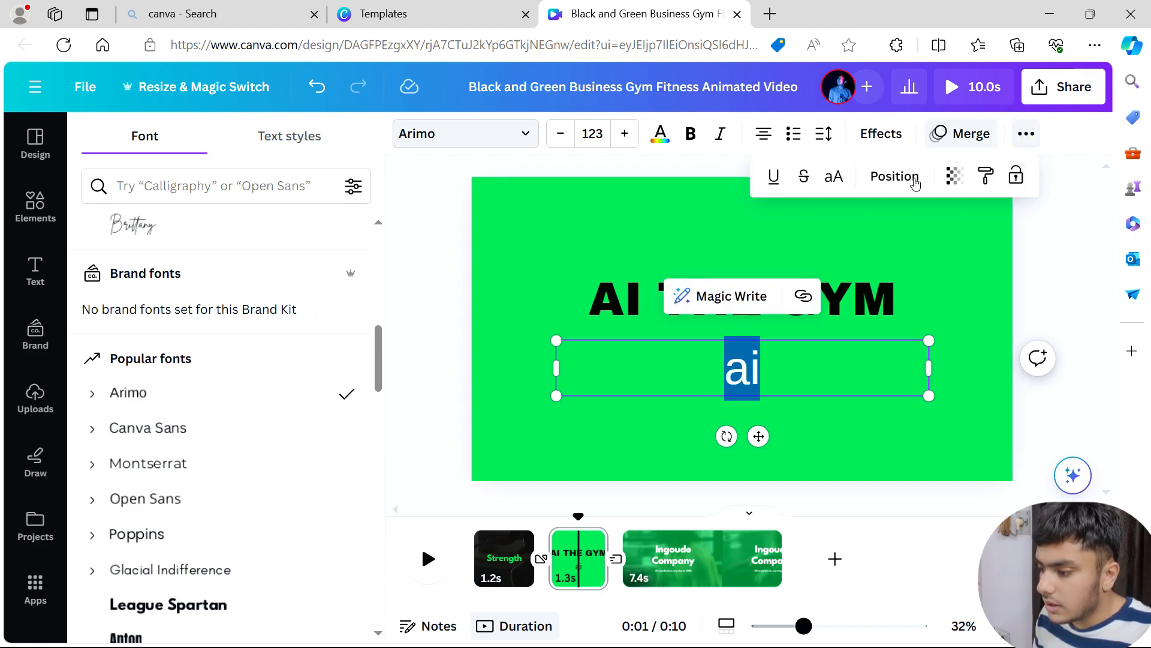
left_click(834, 180)
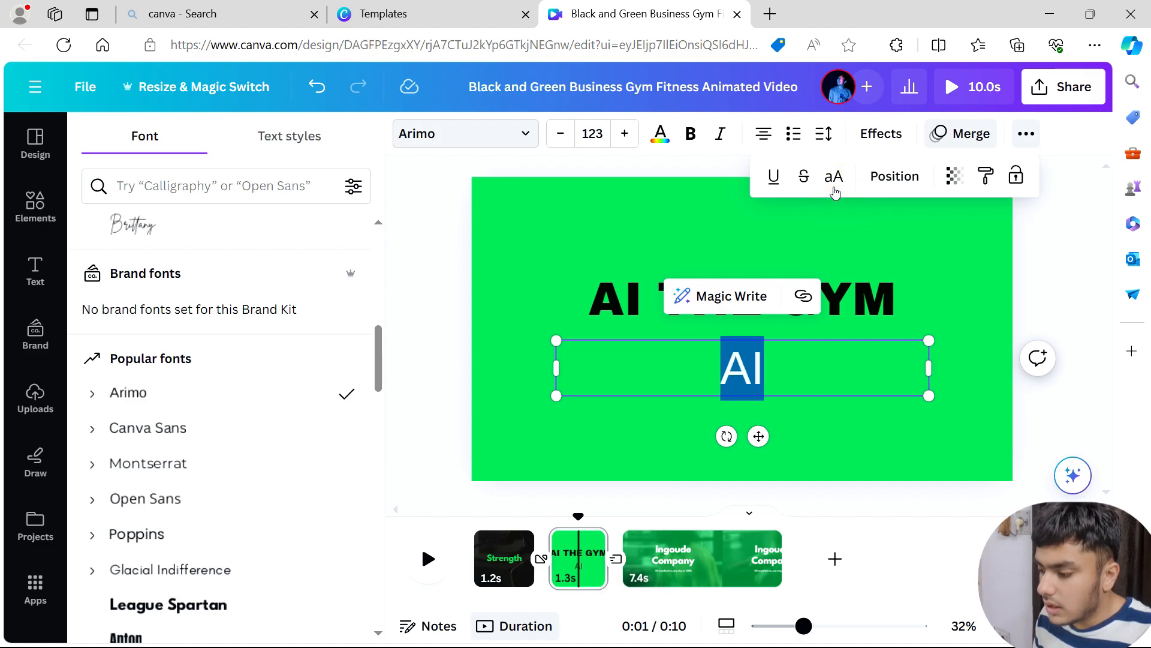
left_click(834, 180)
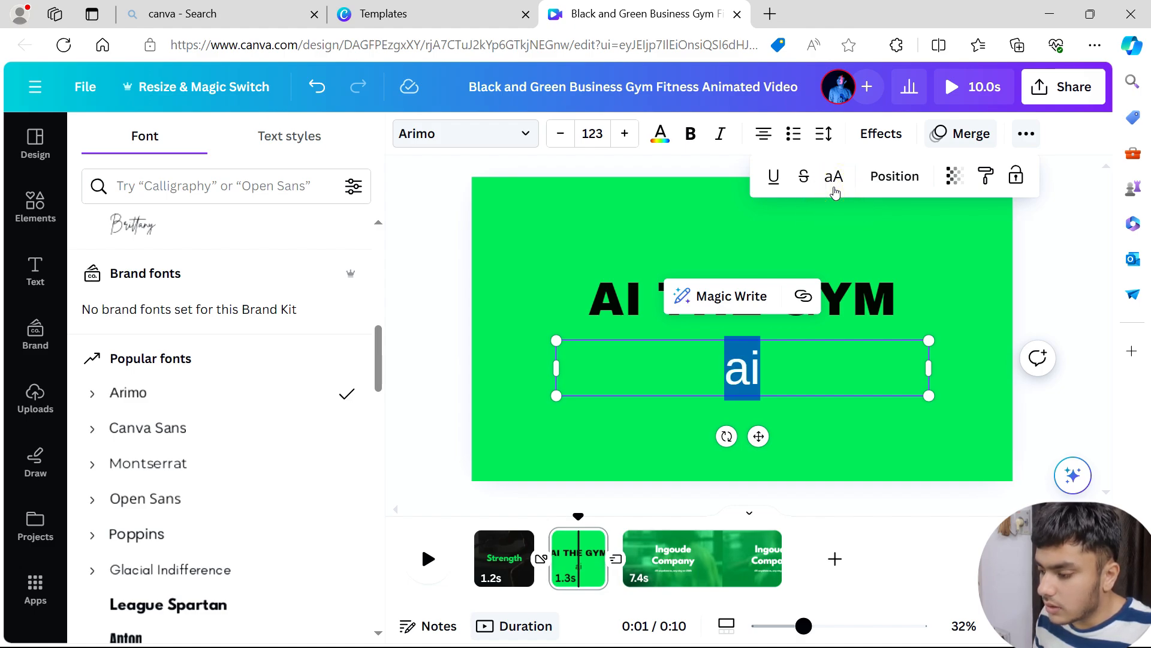
left_click(834, 180)
left_click(834, 180)
left_click(834, 179)
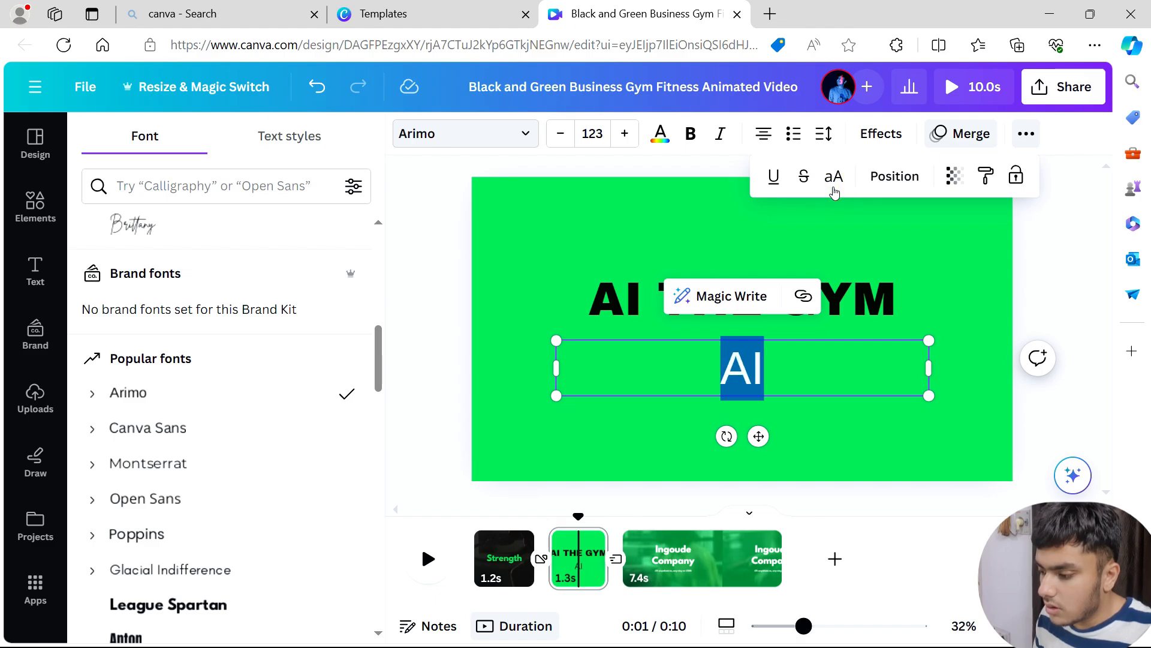
left_click(794, 346)
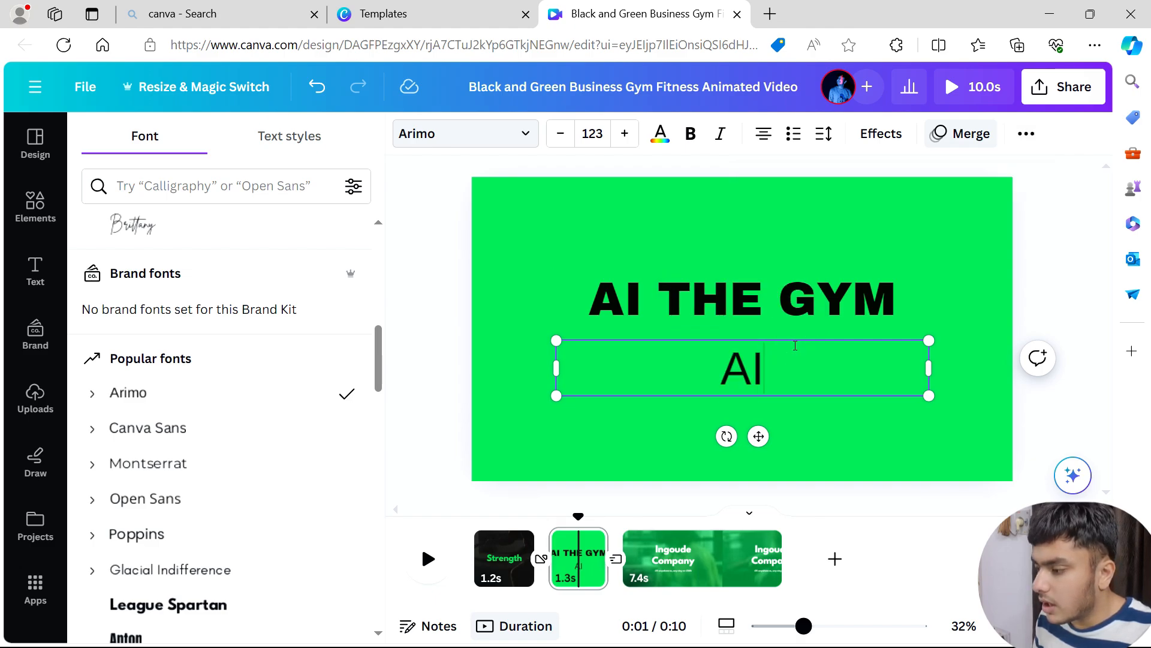
left_click(1026, 133)
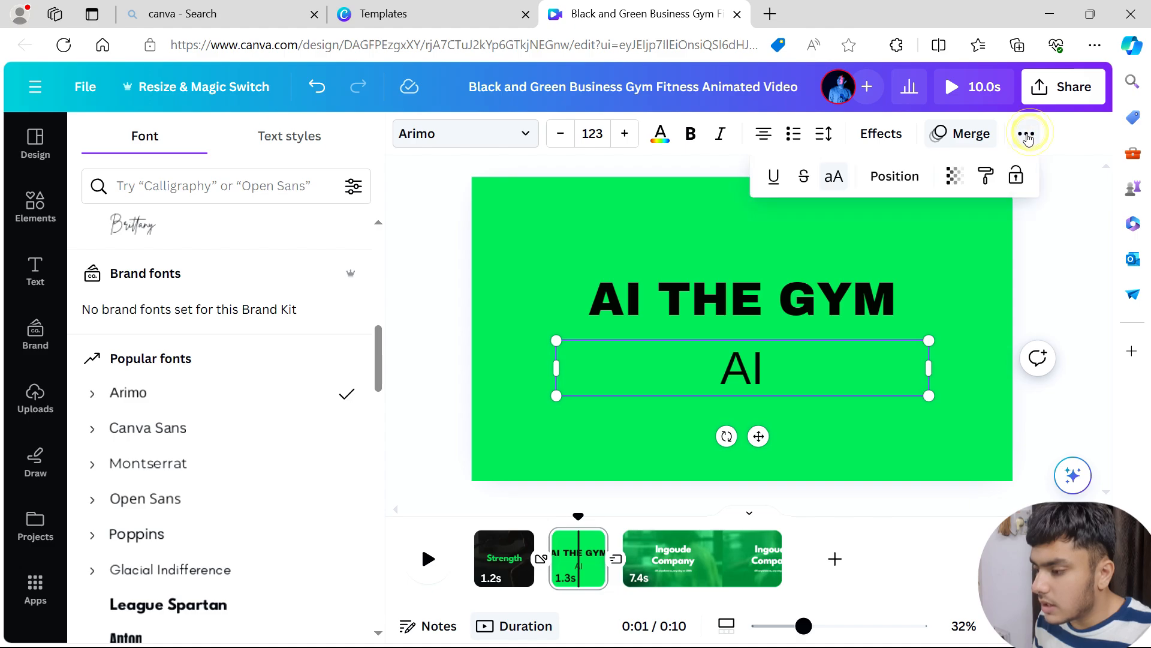
Step: Copy the style of the AI THE GYM headline onto the AI text below it
left_click(768, 301)
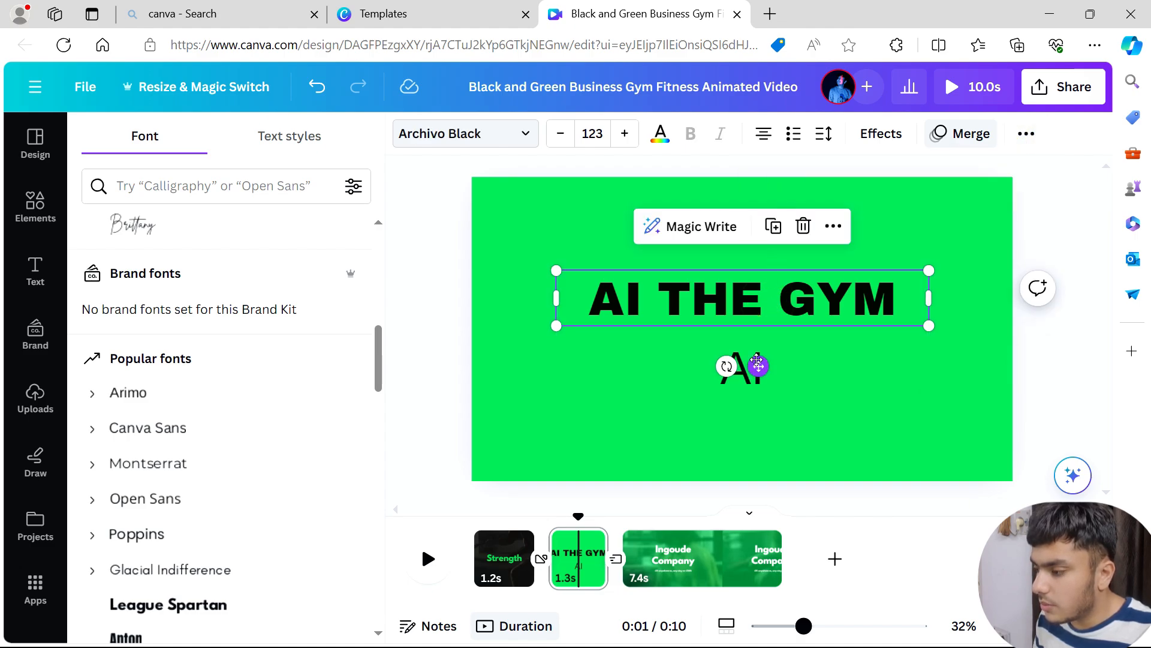
left_click(1017, 132)
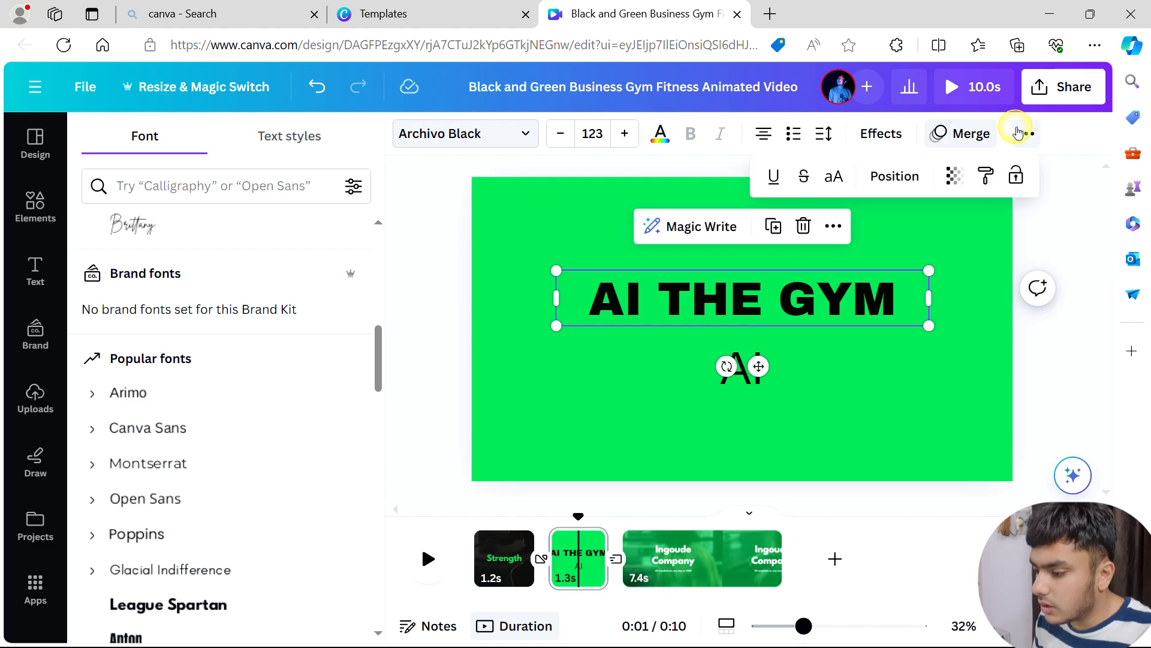
left_click(985, 175)
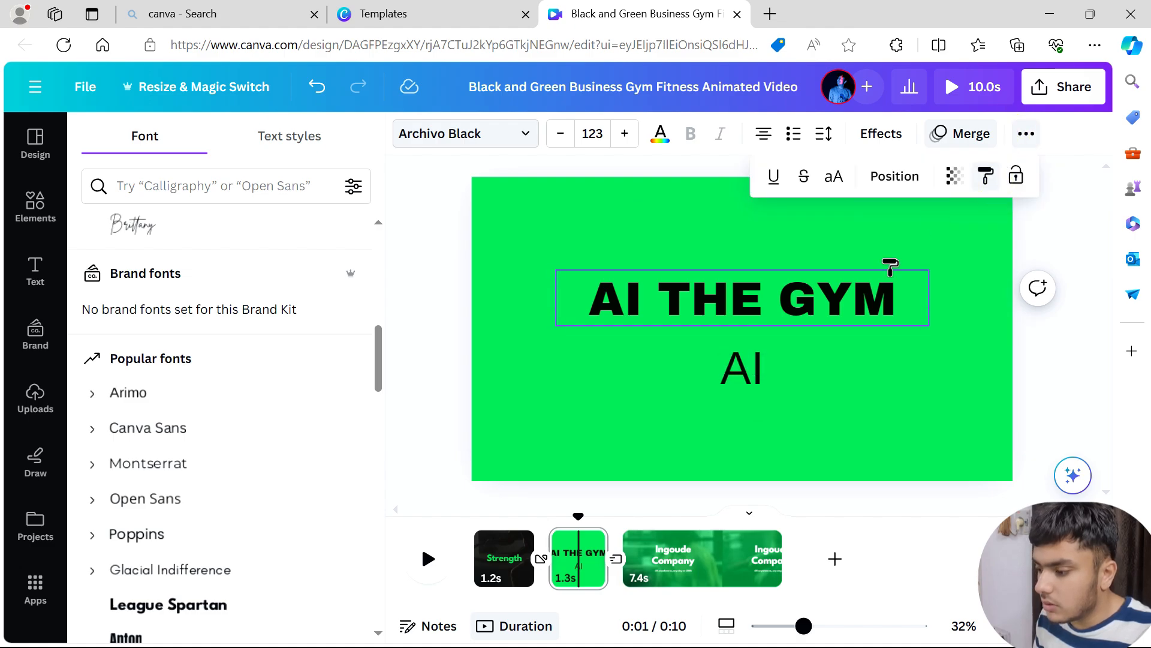
left_click(753, 371)
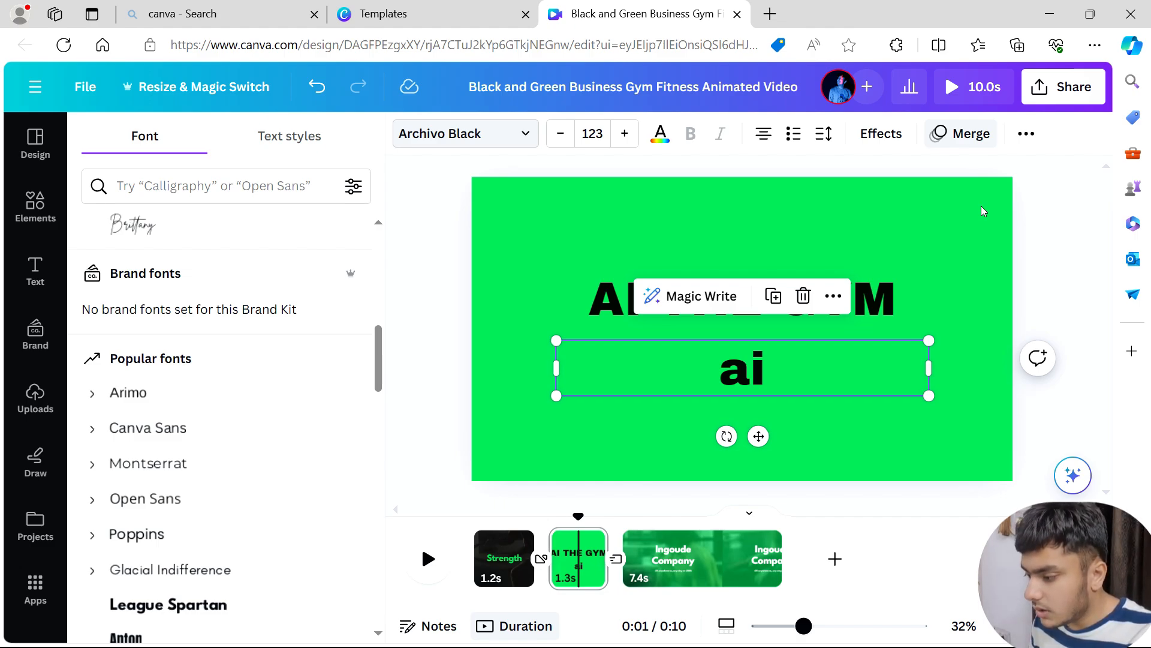
Step: Try rotating the "ai" text to a steep angle, and undo the rotation
left_click(824, 390)
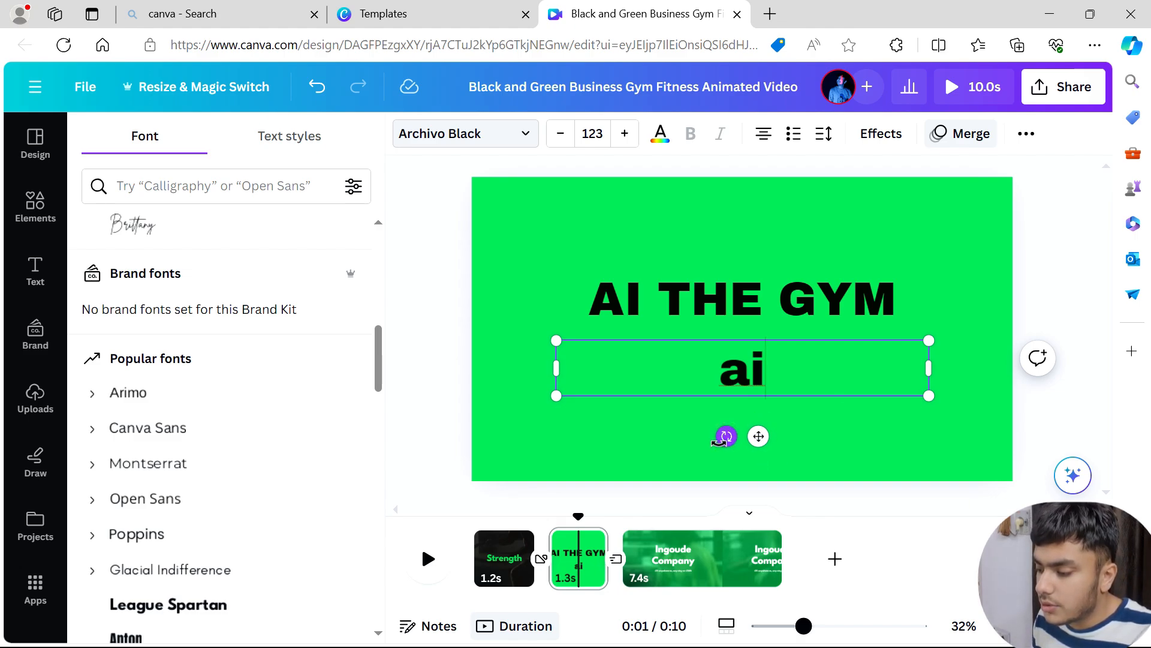
left_click_drag(720, 439, 784, 409)
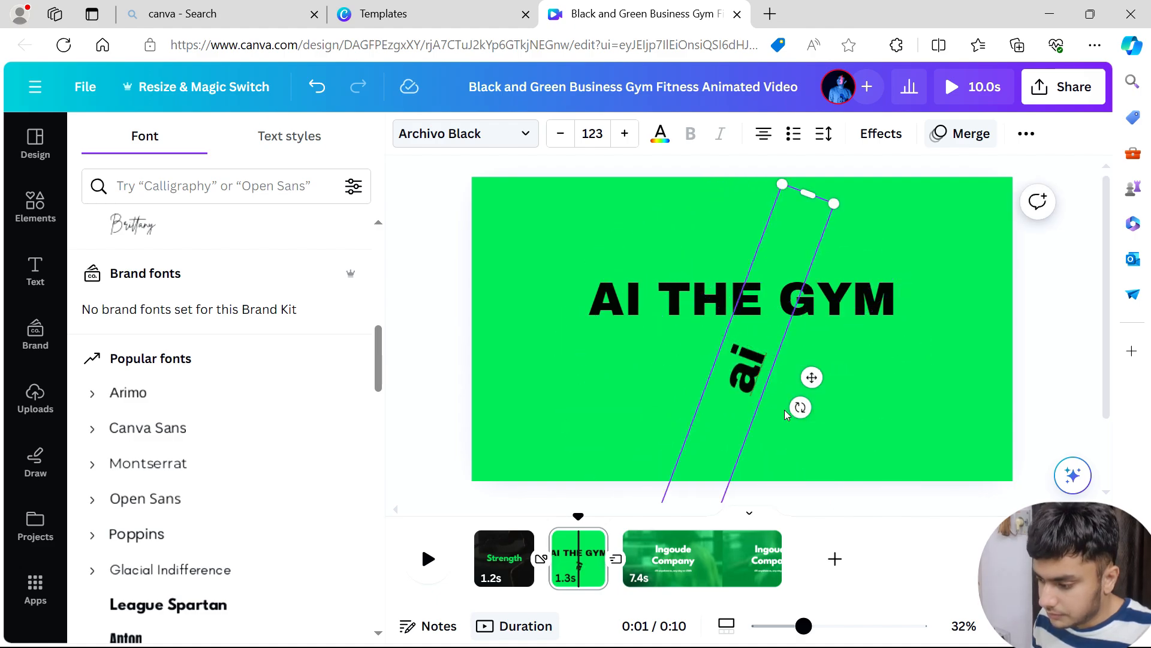
key("ctrl+z")
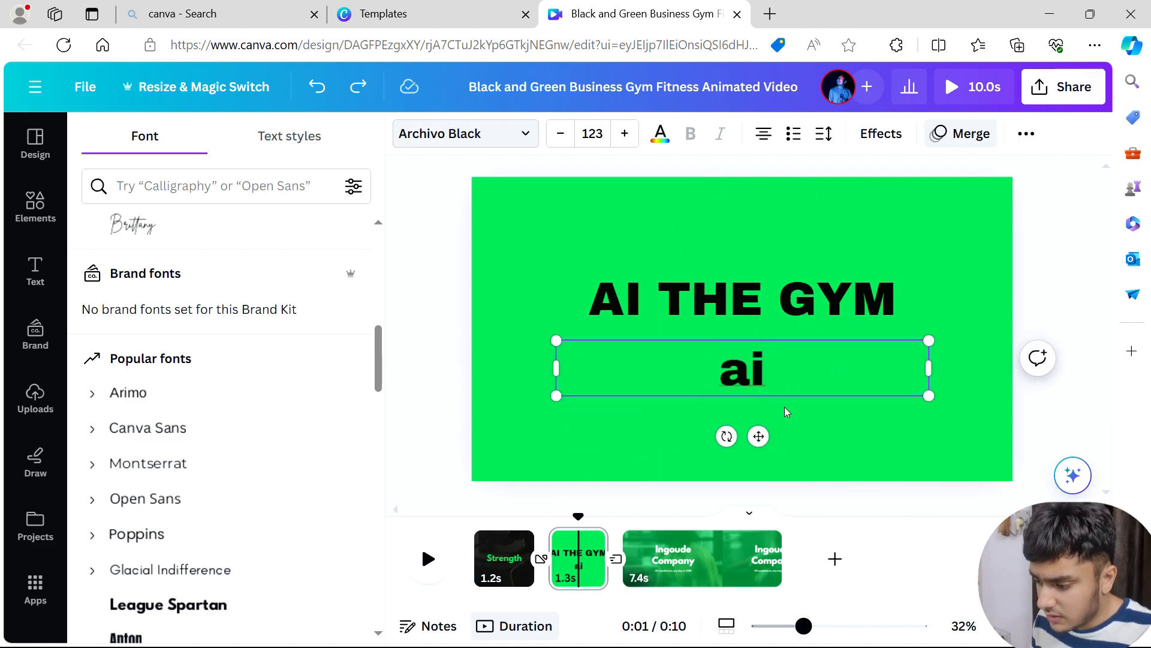
Step: Delete the "ai" text below the headline
left_click(962, 315)
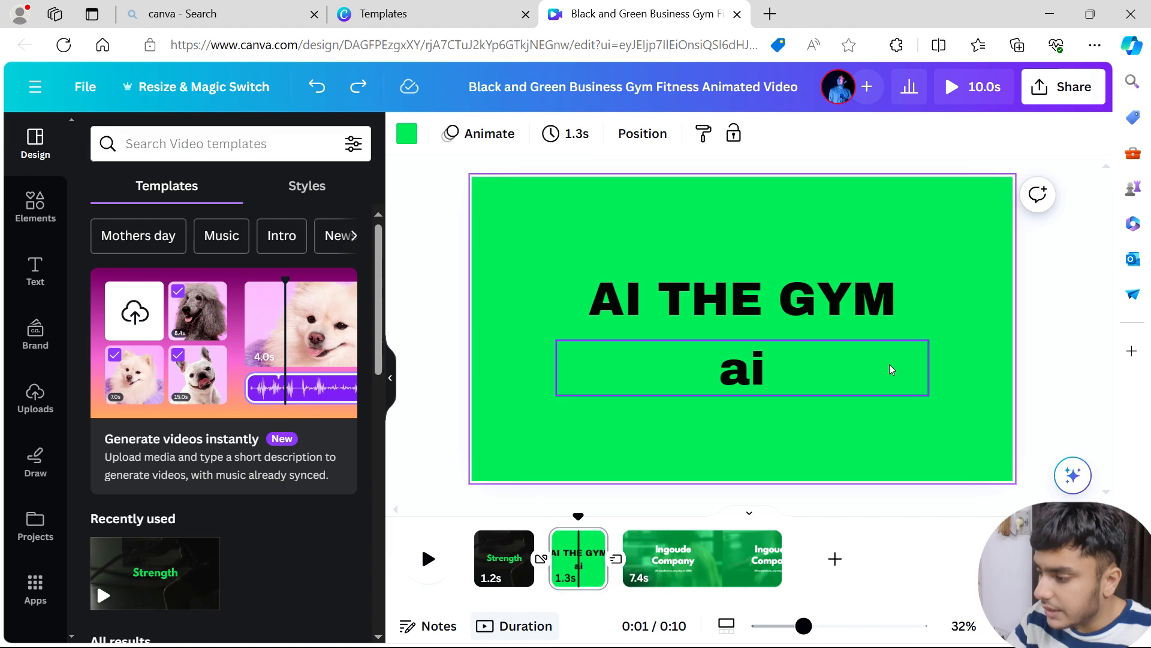
left_click(880, 372)
key("Delete")
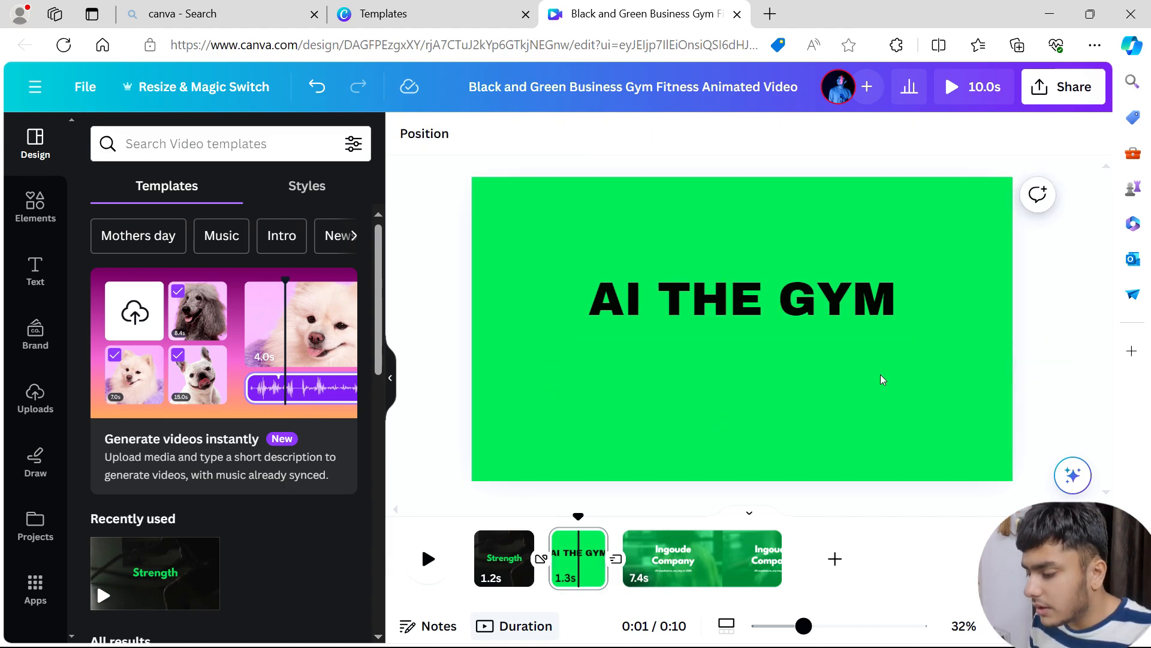
Step: Move the AI THE GYM headline down slightly, closer to the vertical centre of the green page
left_click(843, 314)
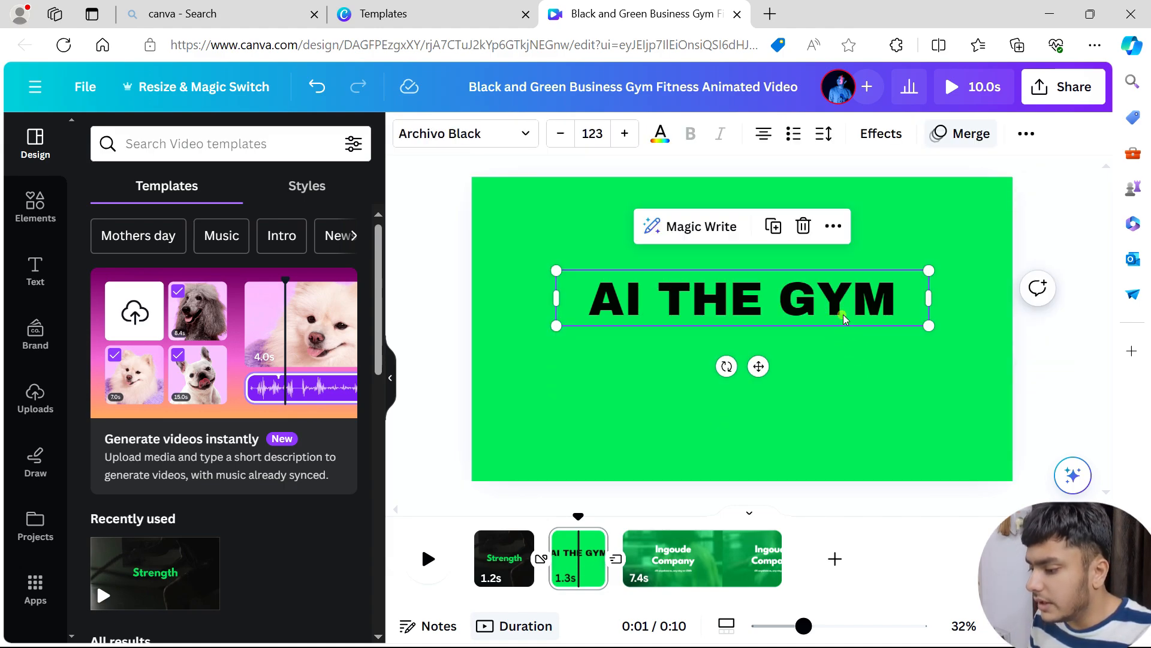
left_click_drag(843, 314, 843, 336)
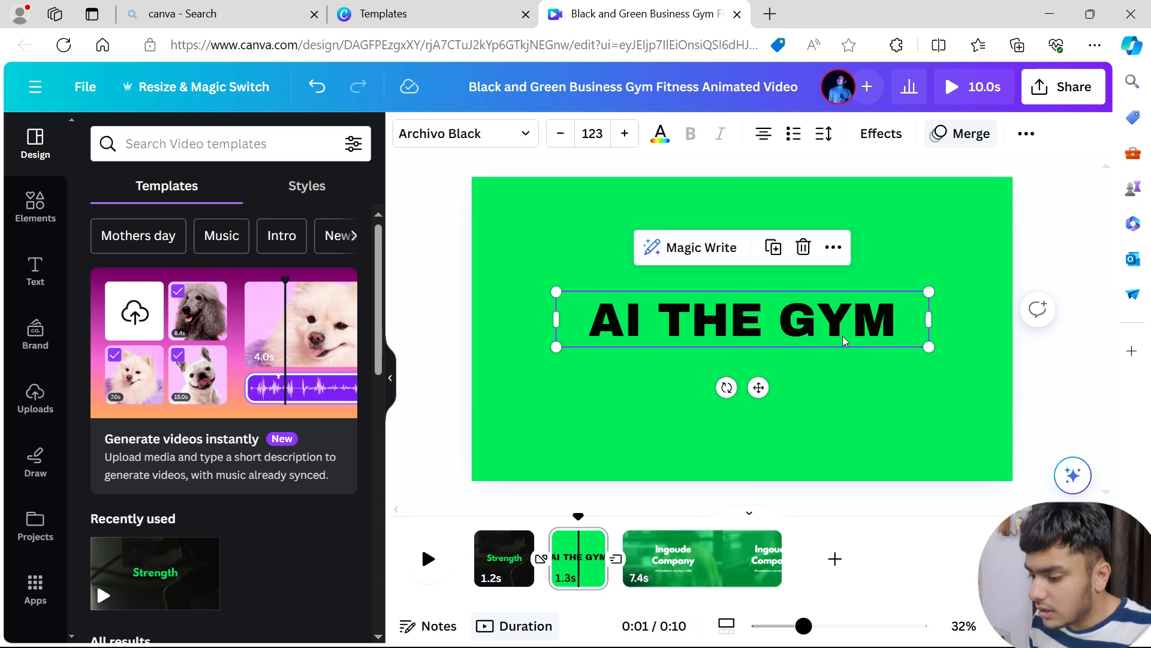
Step: Check the transition settings between the green page and the Ingoude Company page, and reposition the playhead on the green page
left_click(617, 562)
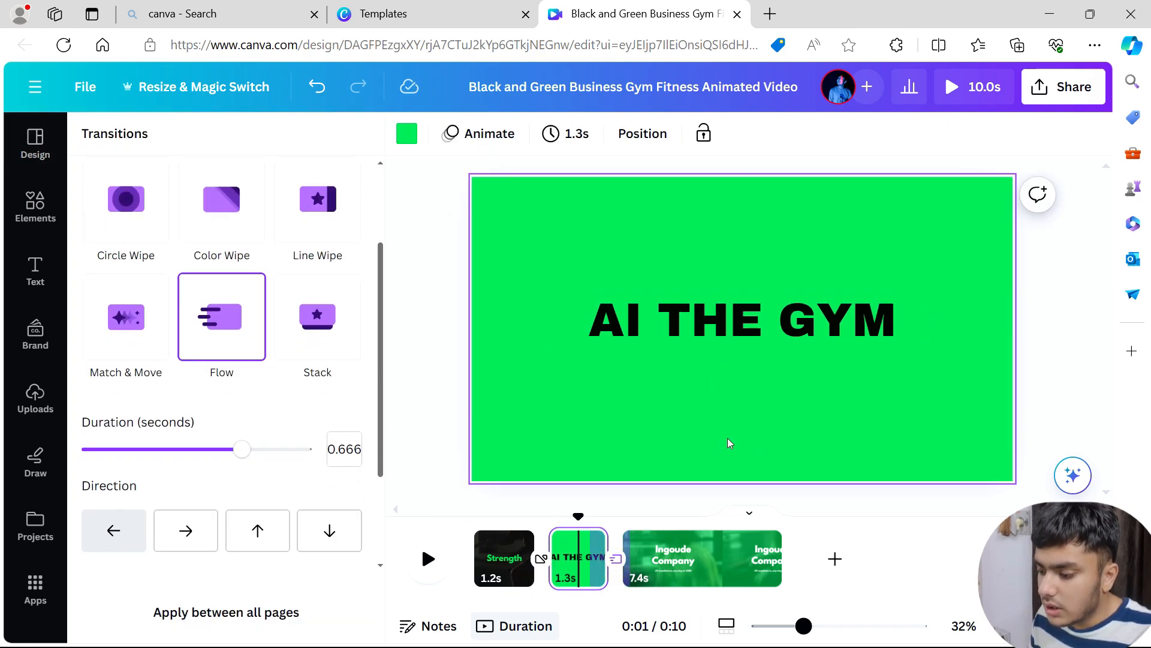
left_click(593, 502)
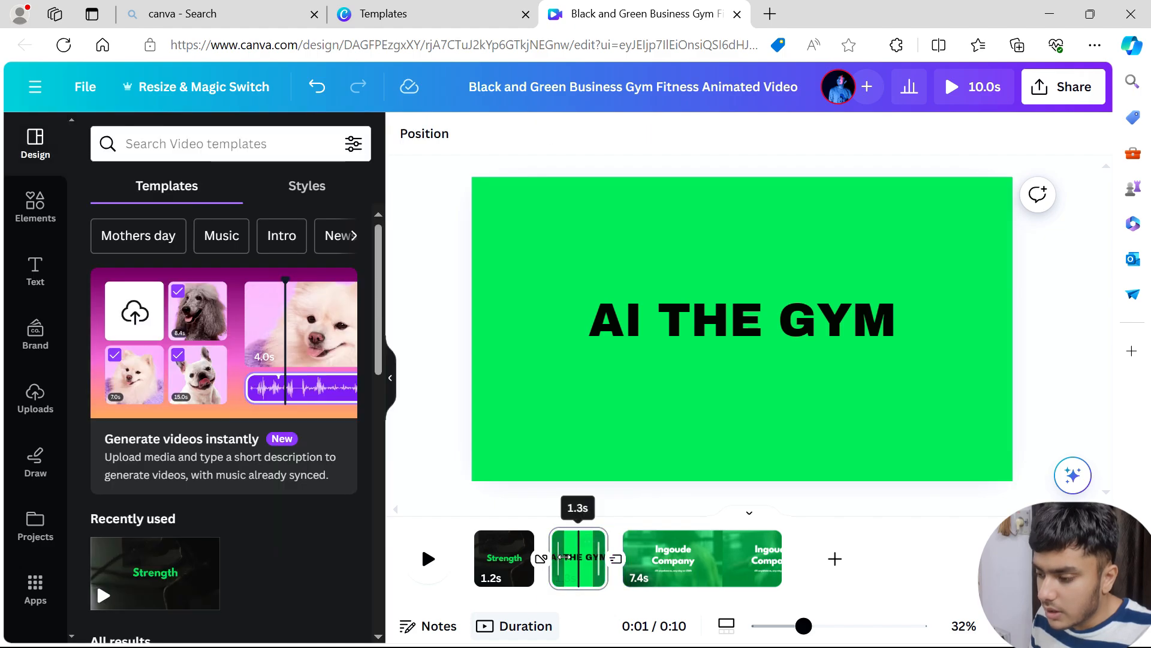
left_click(573, 524)
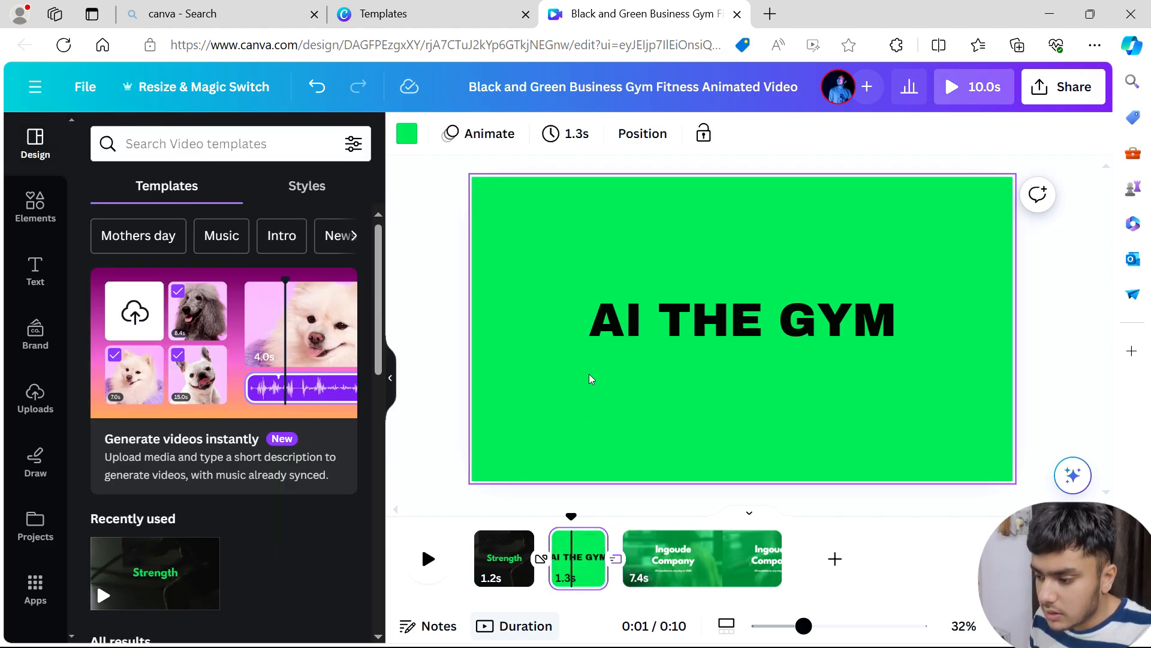
Step: Lengthen the green AI THE GYM page to 4.0 seconds, and trim its end back to 2.9 seconds on the timeline
left_click(566, 133)
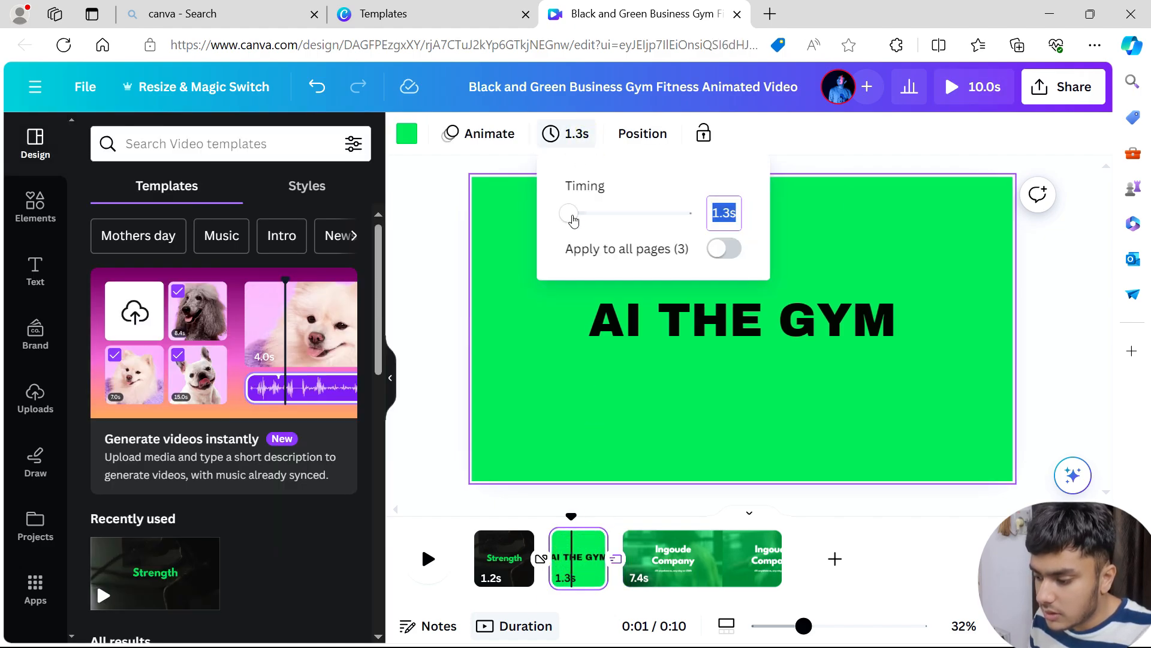
mouse_move(573, 221)
left_mouse_down()
mouse_move(604, 218)
mouse_move(582, 224)
left_mouse_up()
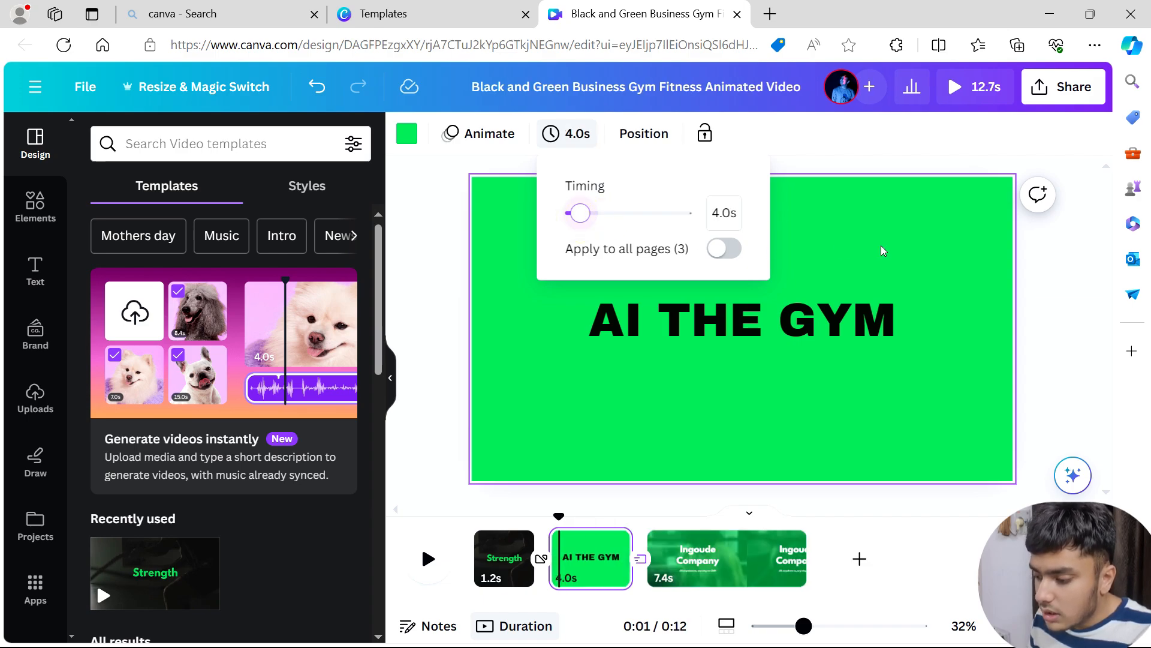
left_click(1080, 245)
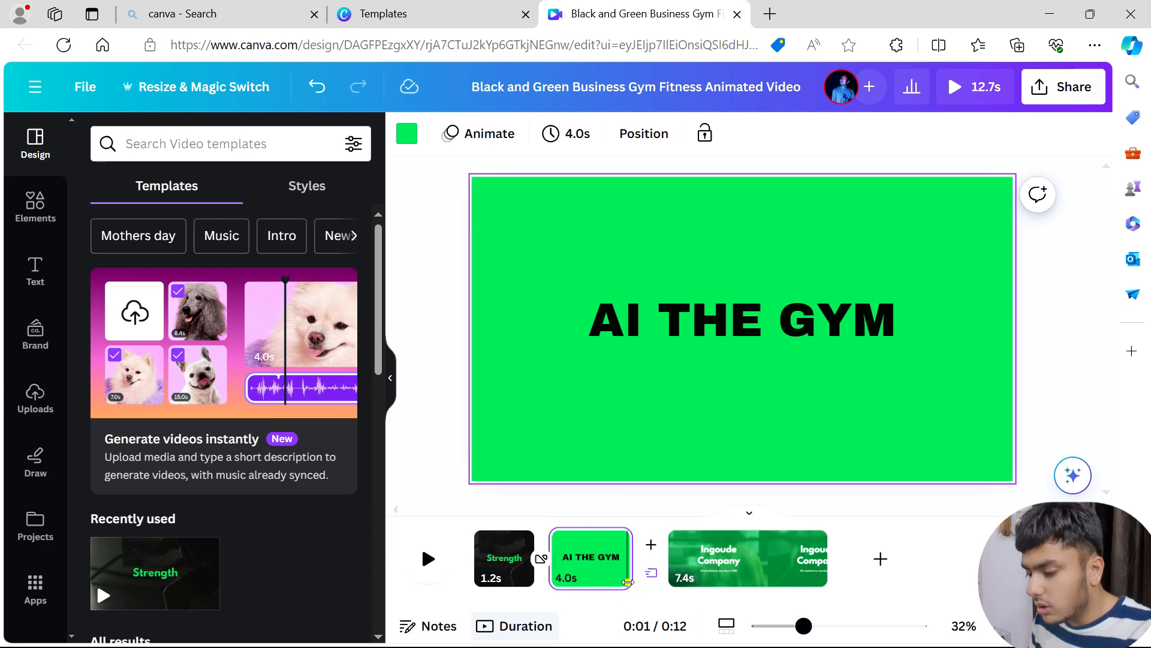
left_click_drag(628, 581, 627, 581)
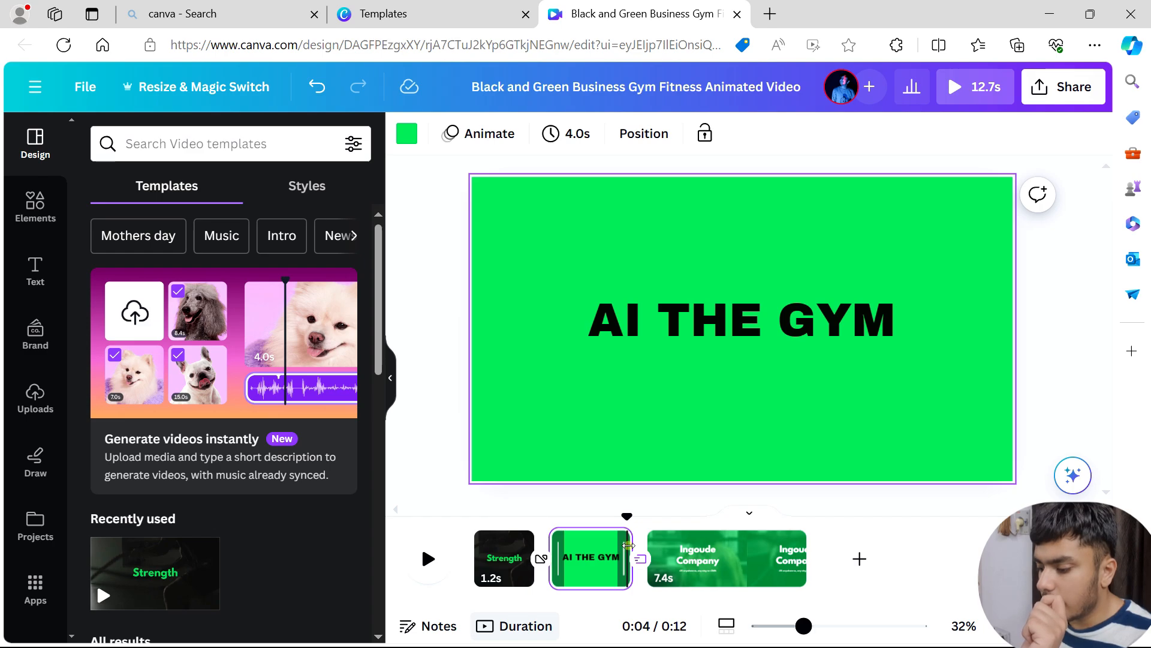
left_click_drag(629, 546, 695, 490)
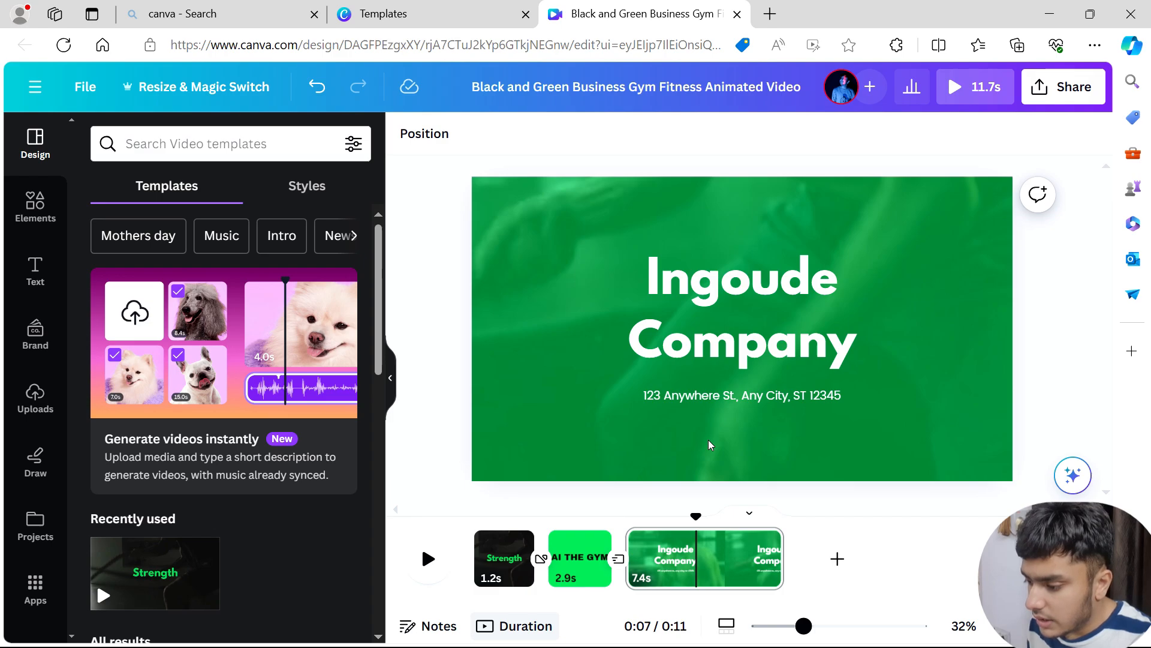
Step: Select the Ingoude Company page's background, search the elements for "gym", and narrow the results to videos
left_click(600, 380)
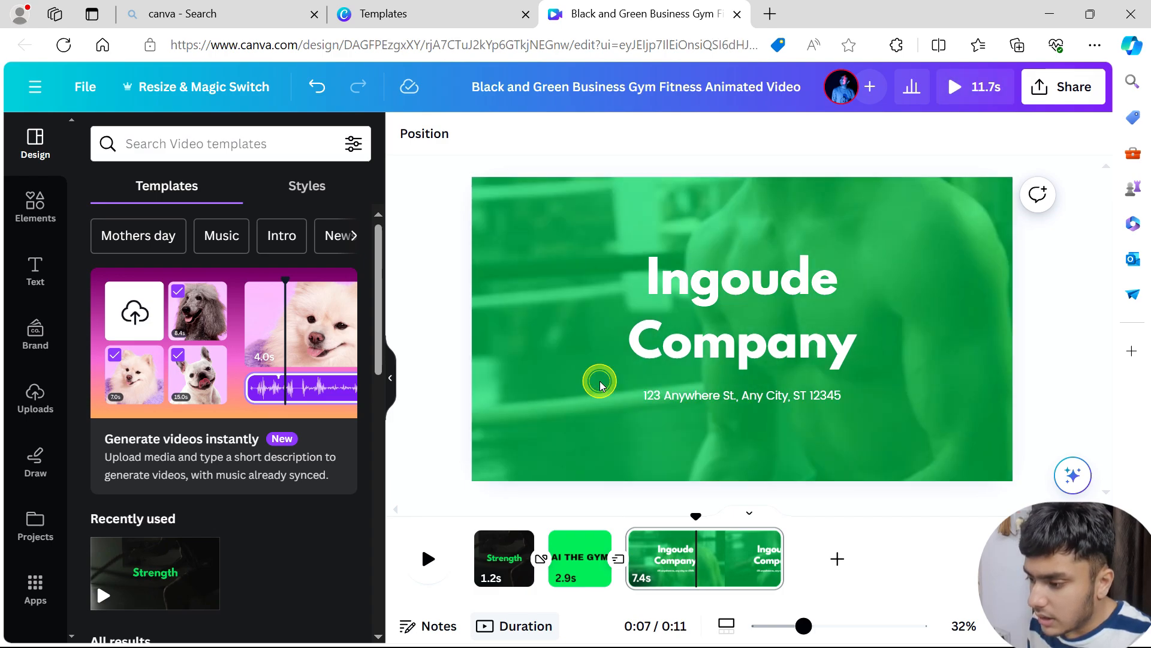
left_click(560, 391)
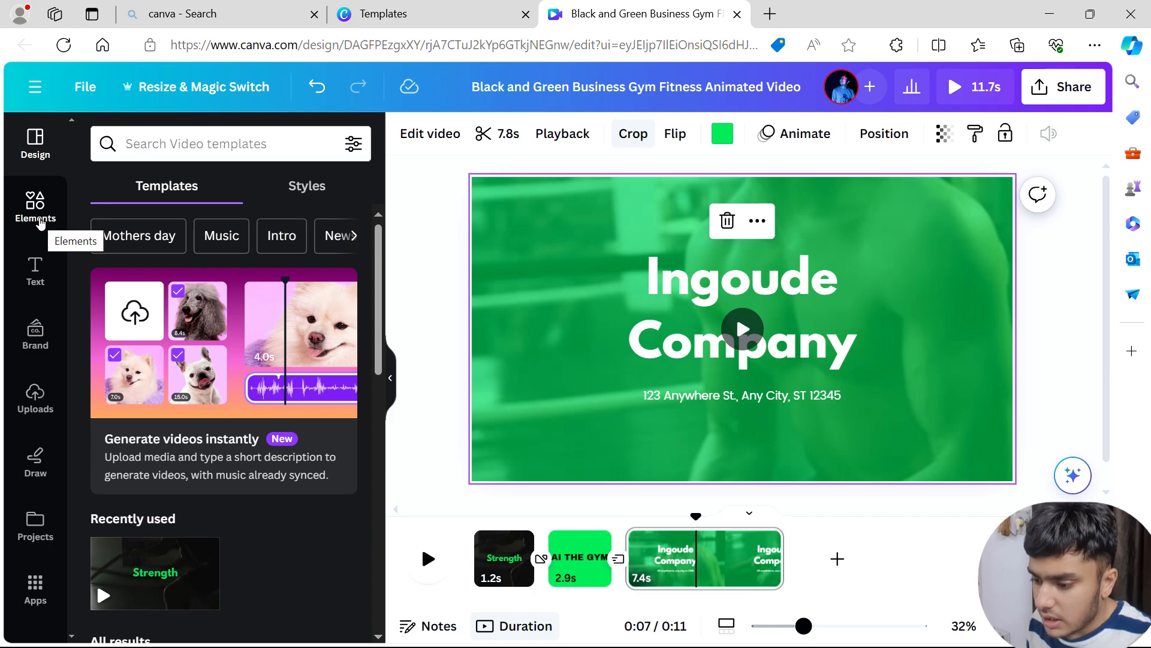
left_click(39, 223)
left_click(215, 142)
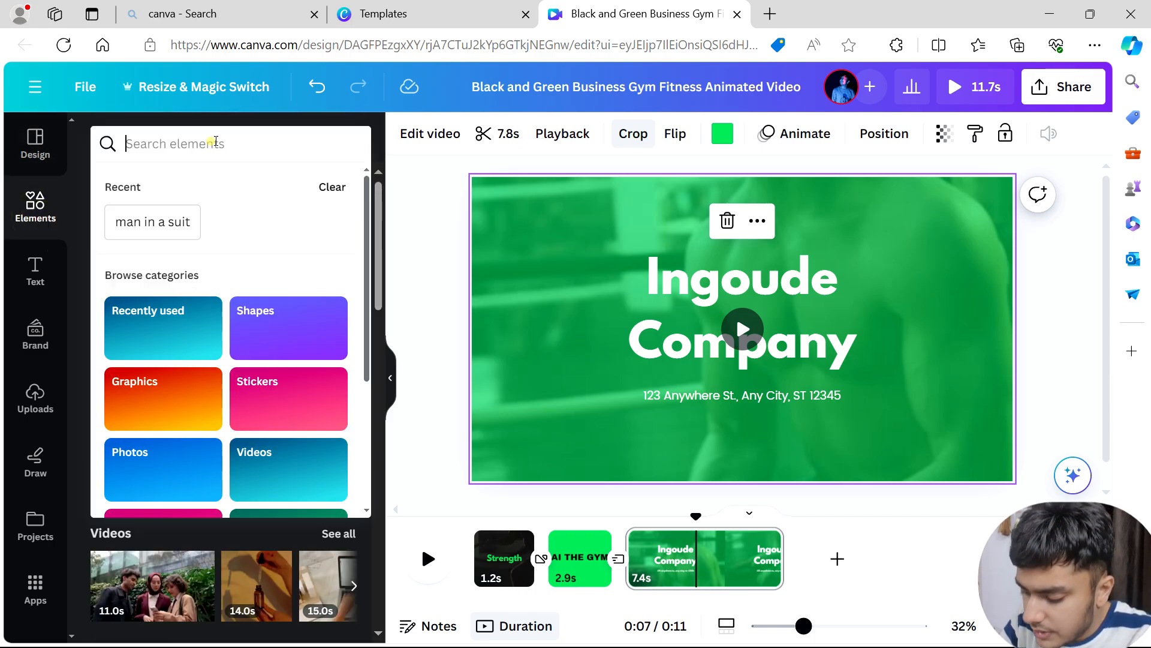
type("gy")
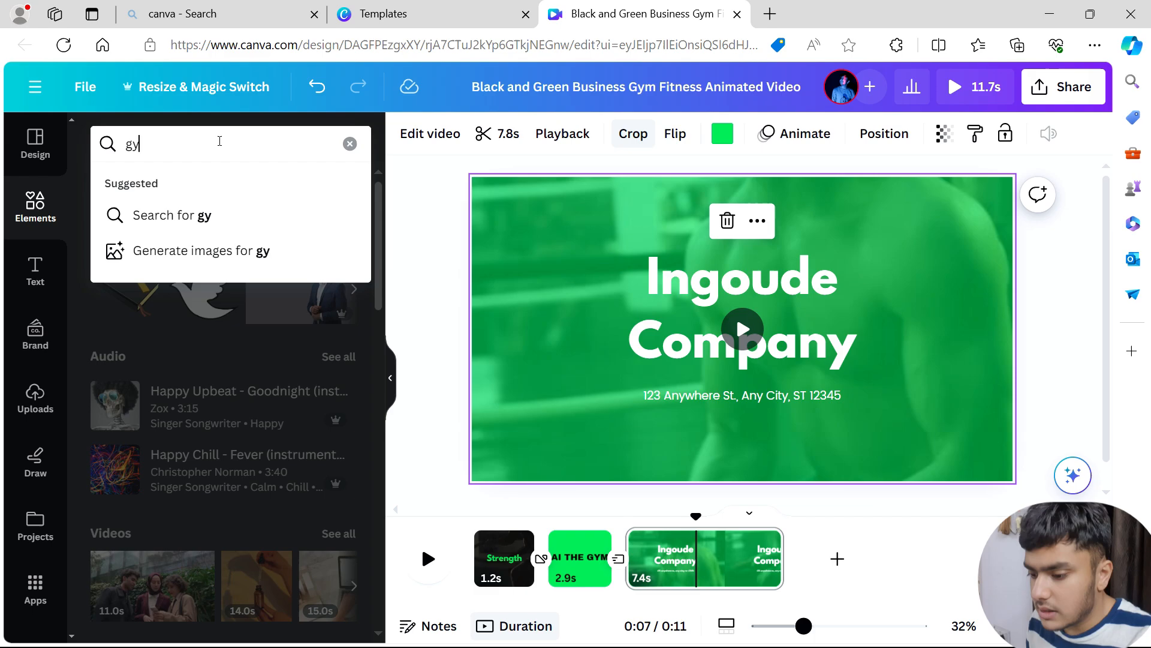
type("m")
key("Return")
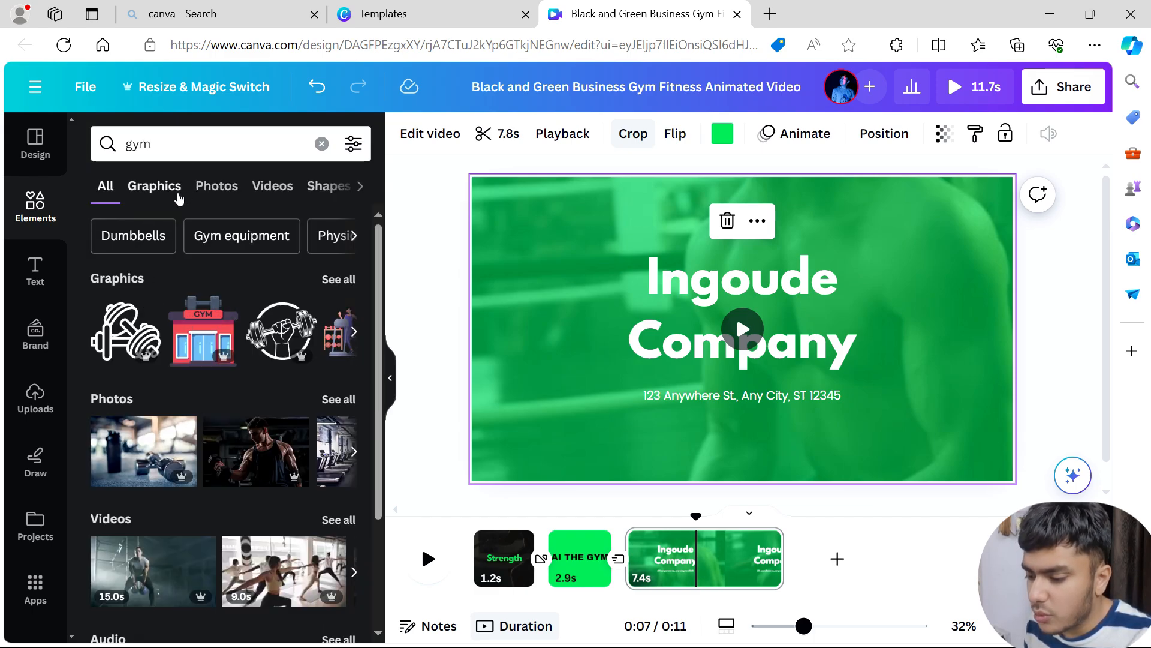
left_click(204, 188)
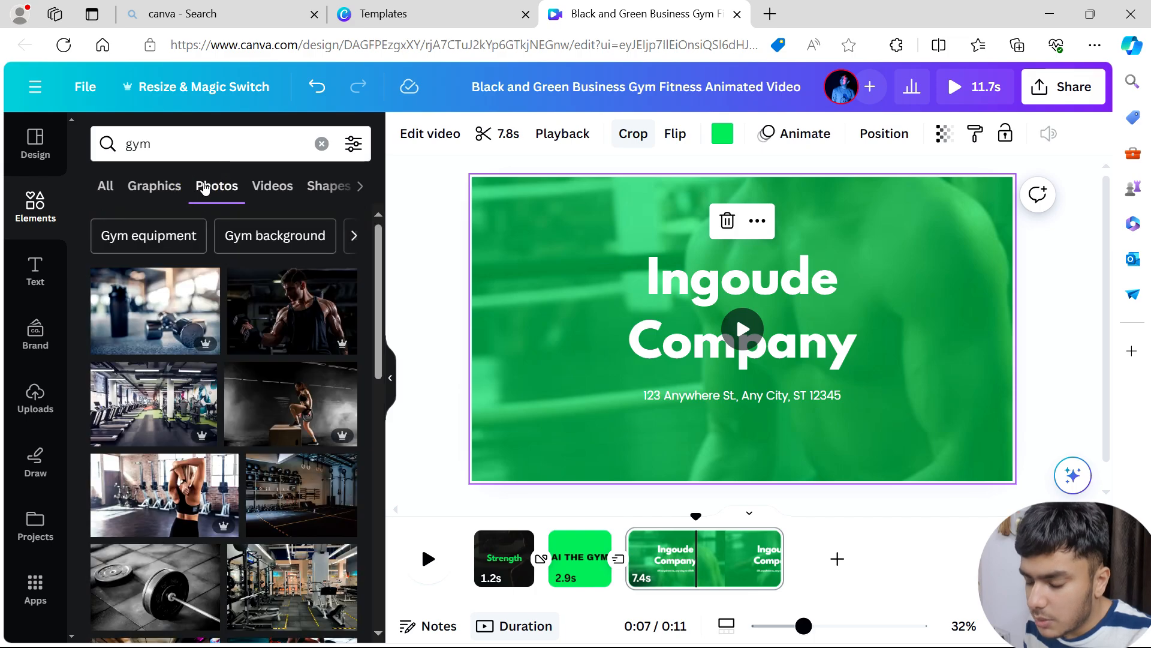
left_click(267, 185)
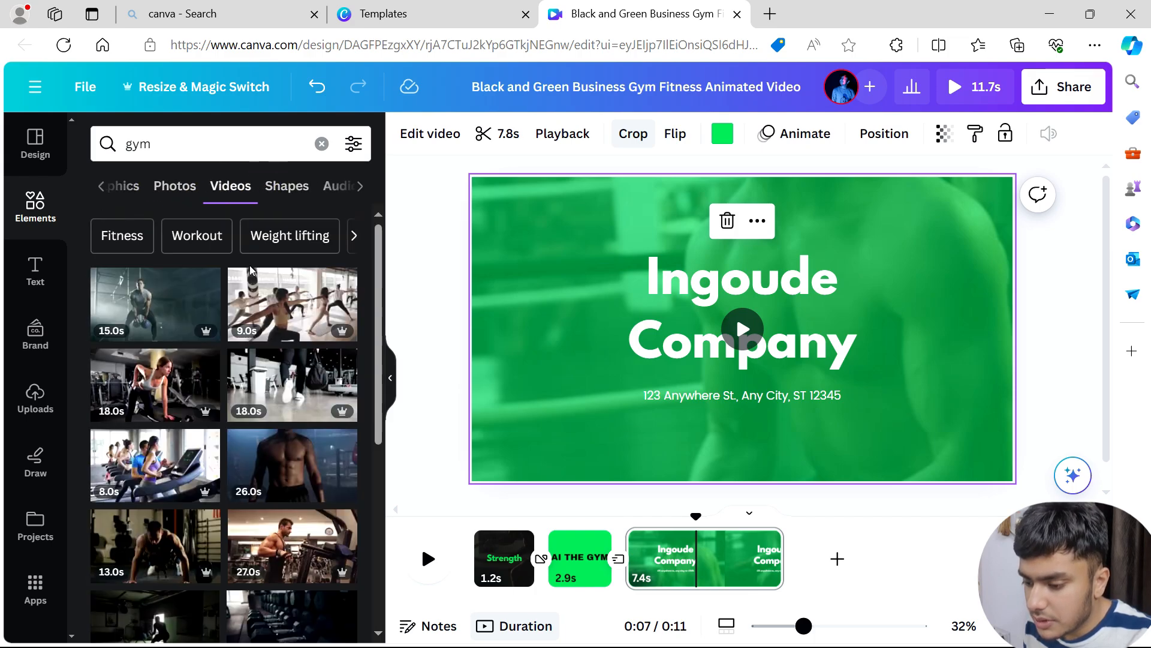
Step: Insert the 33-second clip of a shirtless man curling a dumbbell on a yellow bench into the Ingoude Company page
scroll(251, 270, "down", 5)
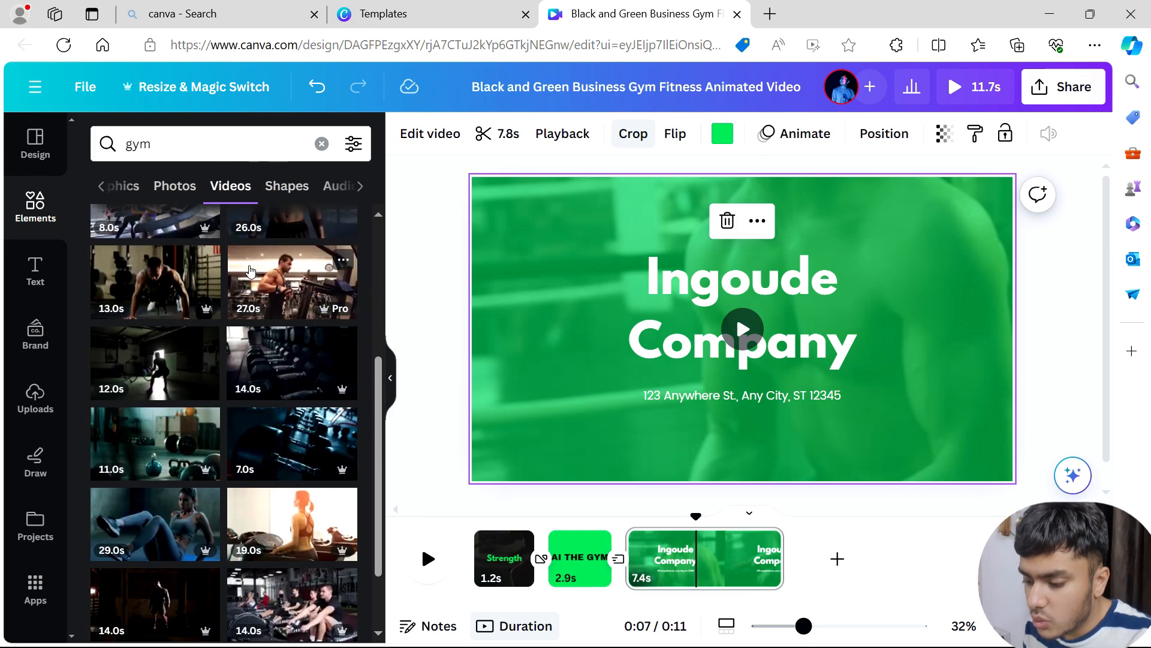
scroll(251, 271, "down", 5)
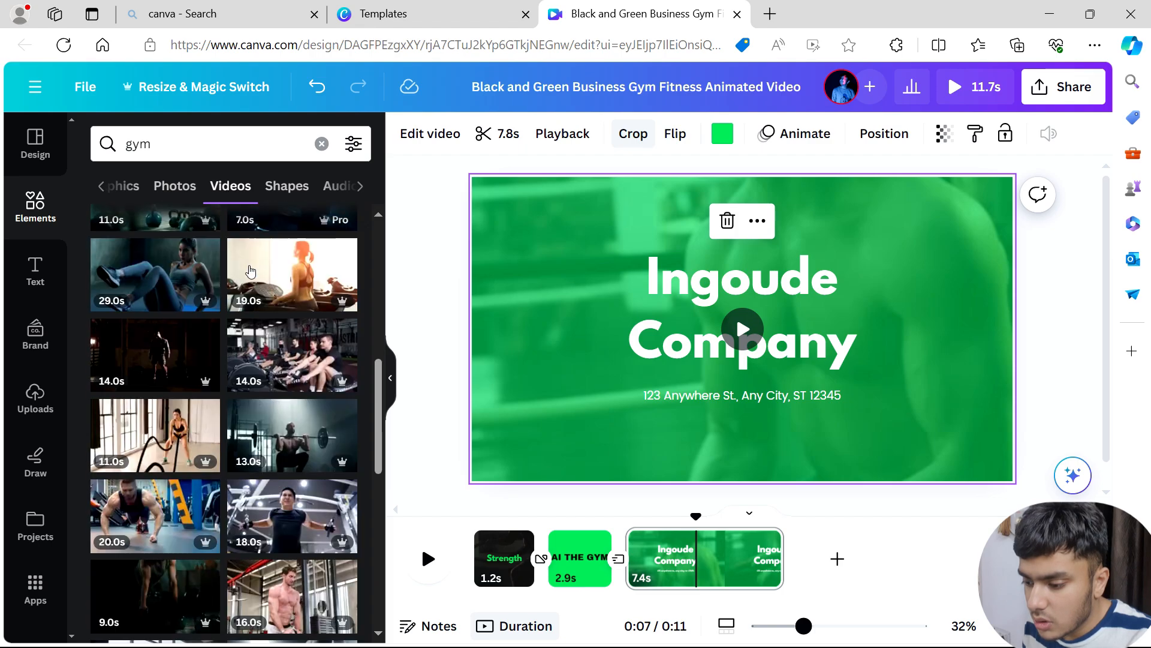
scroll(251, 271, "down", 3)
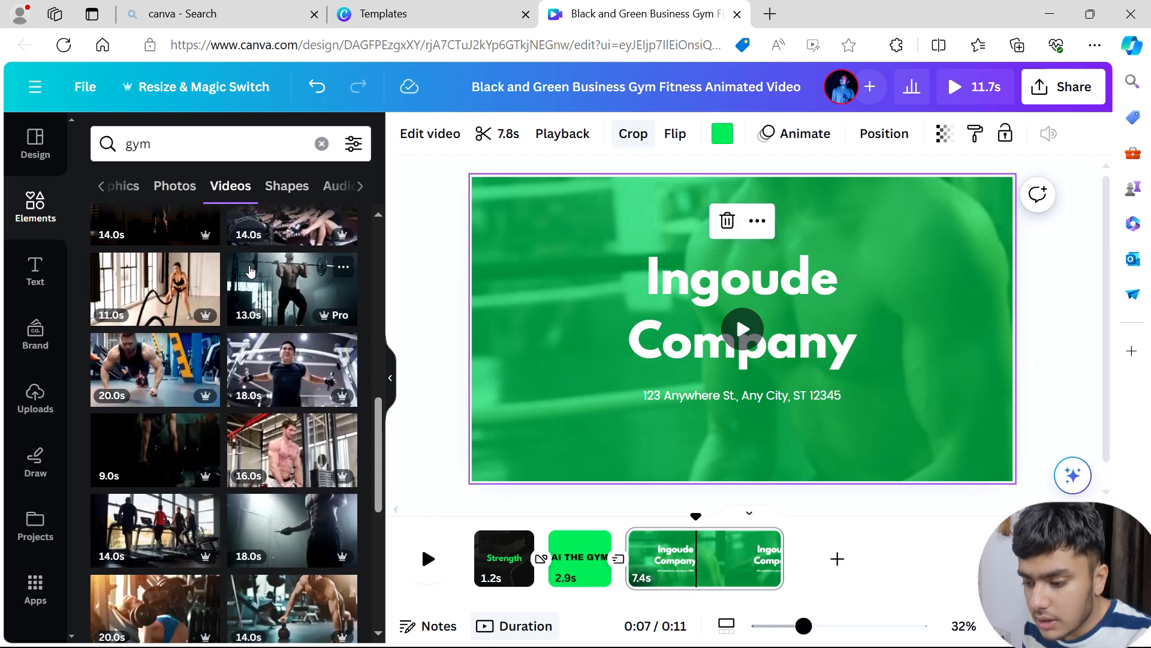
scroll(250, 270, "down", 1)
scroll(250, 271, "down", 1)
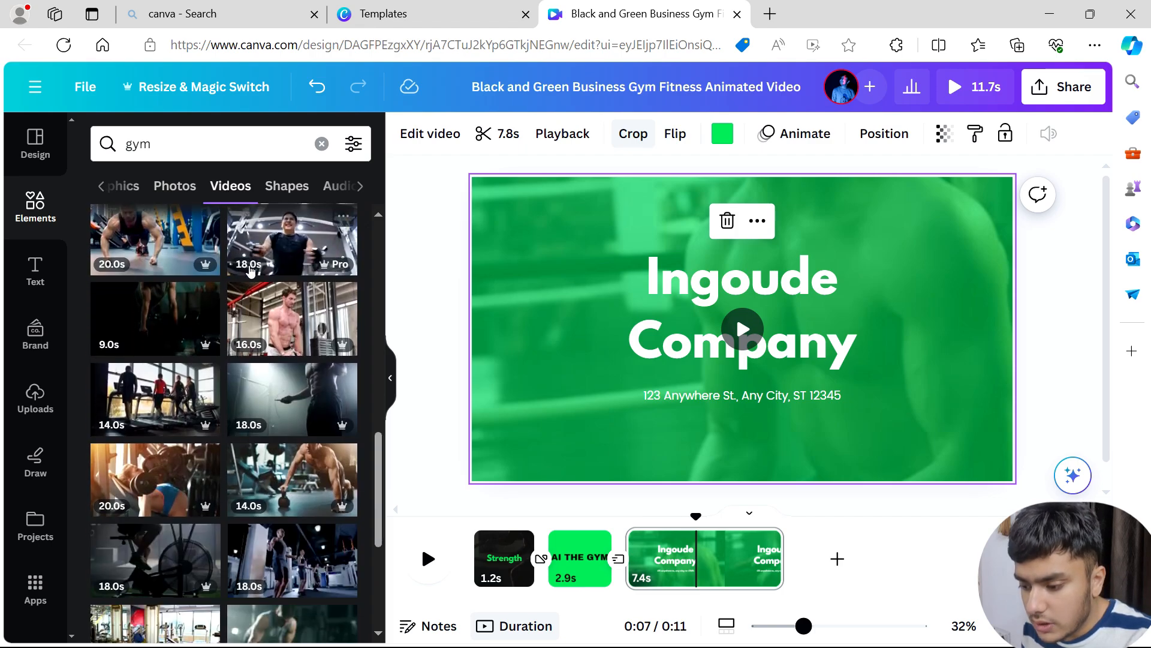
scroll(251, 271, "down", 3)
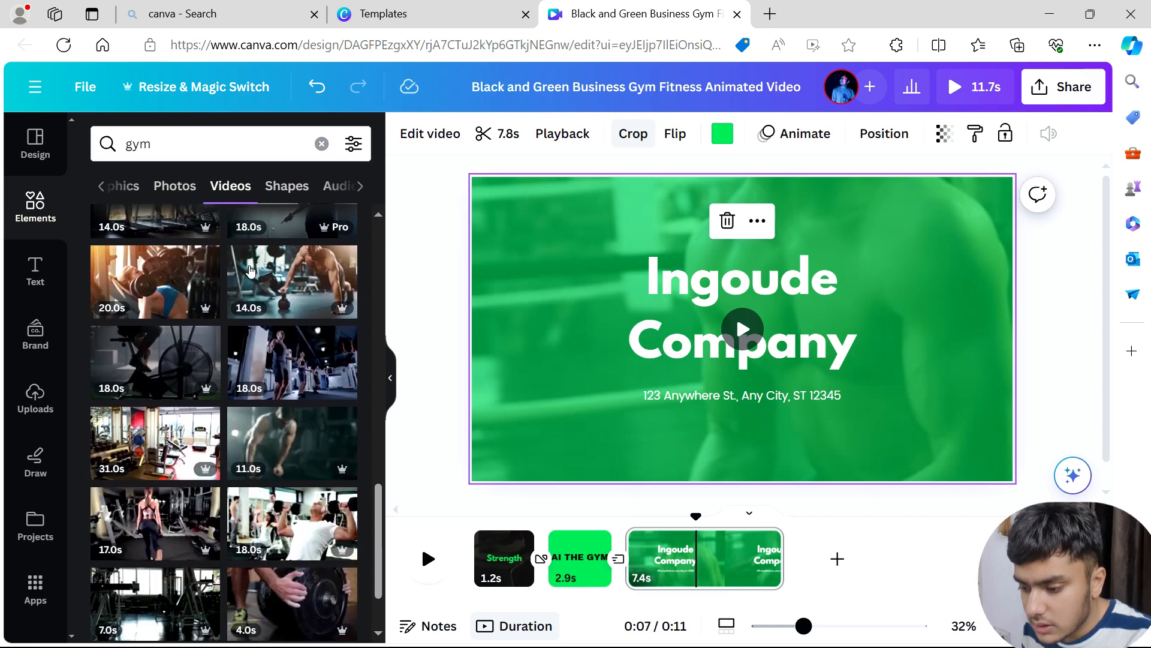
scroll(251, 270, "down", 5)
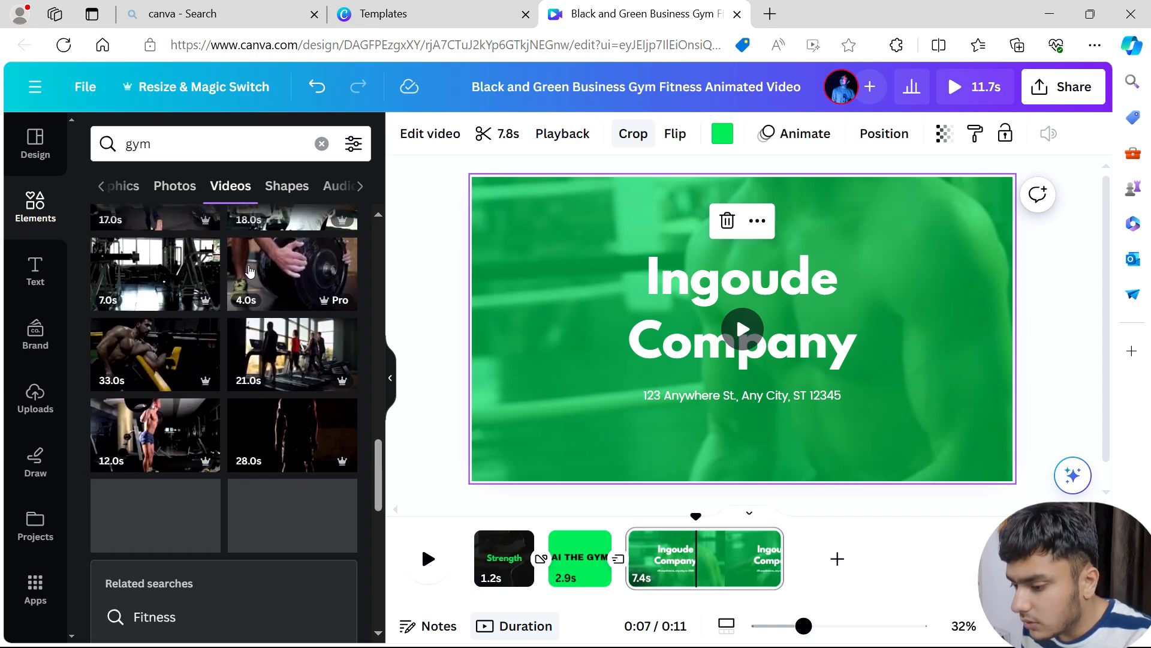
scroll(250, 271, "down", 1)
left_click_drag(141, 281, 162, 293)
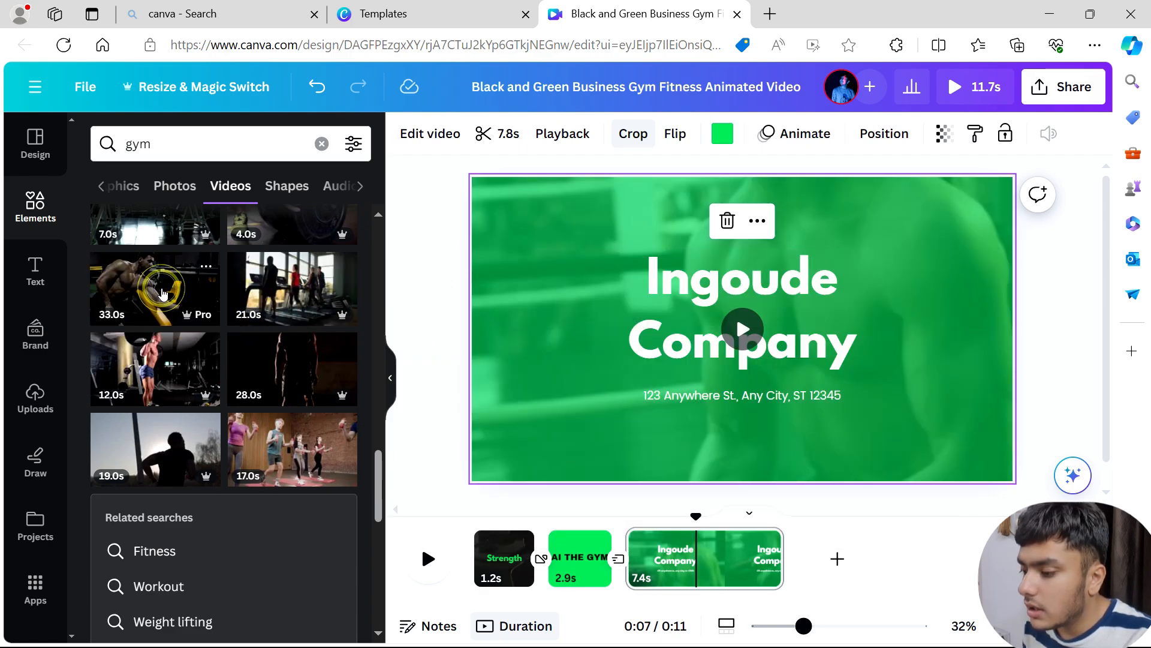
left_click(161, 294)
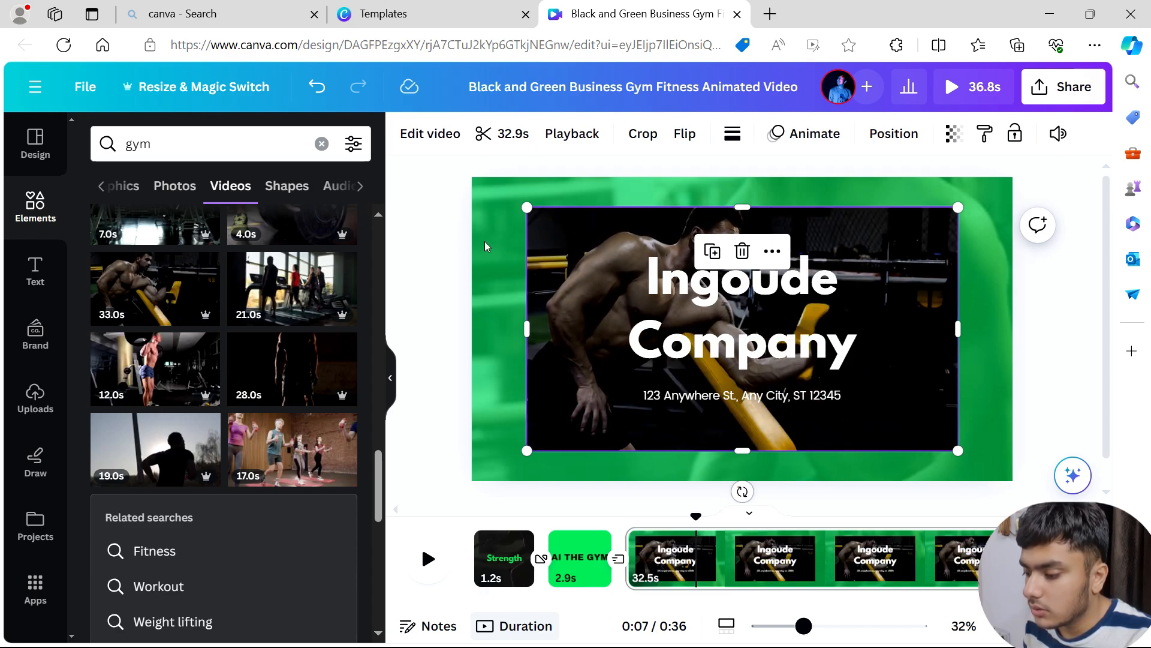
left_click(454, 255)
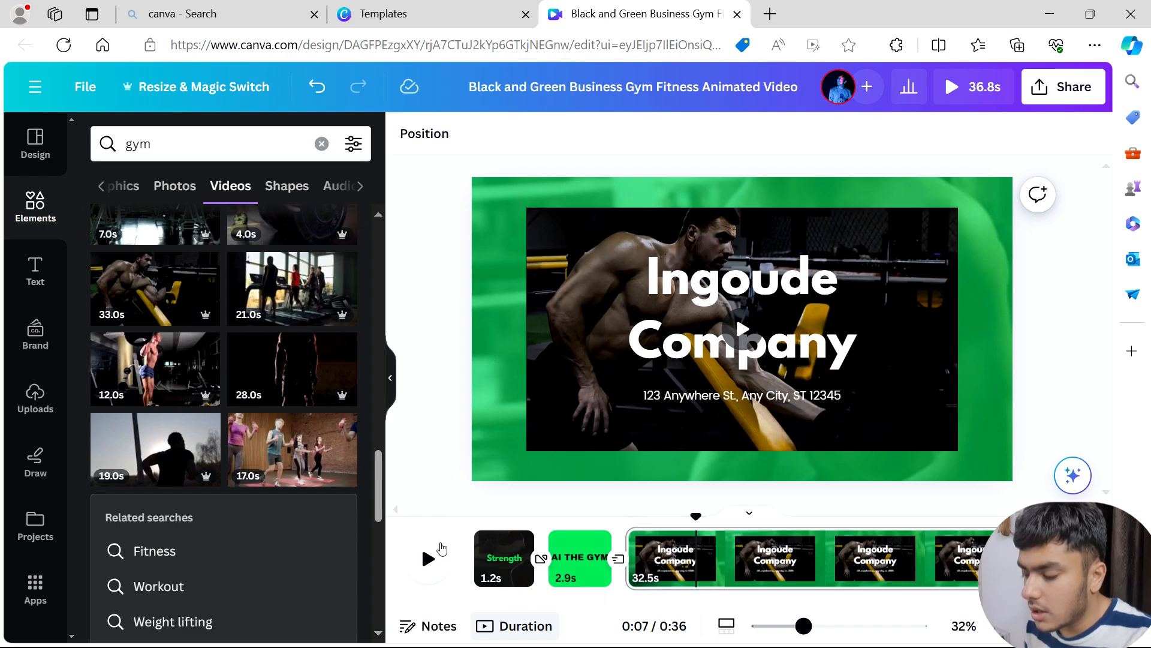
Step: Play the video up to about 0:13 and split the Ingoude Company page at that point
left_click(437, 554)
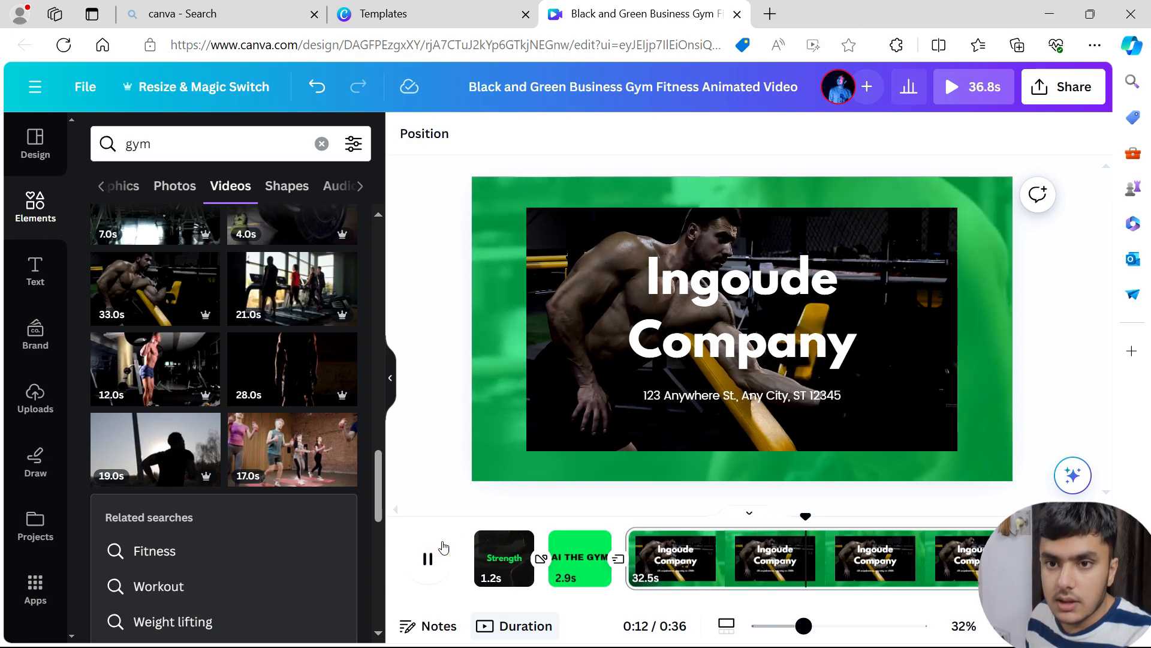
left_click(442, 547)
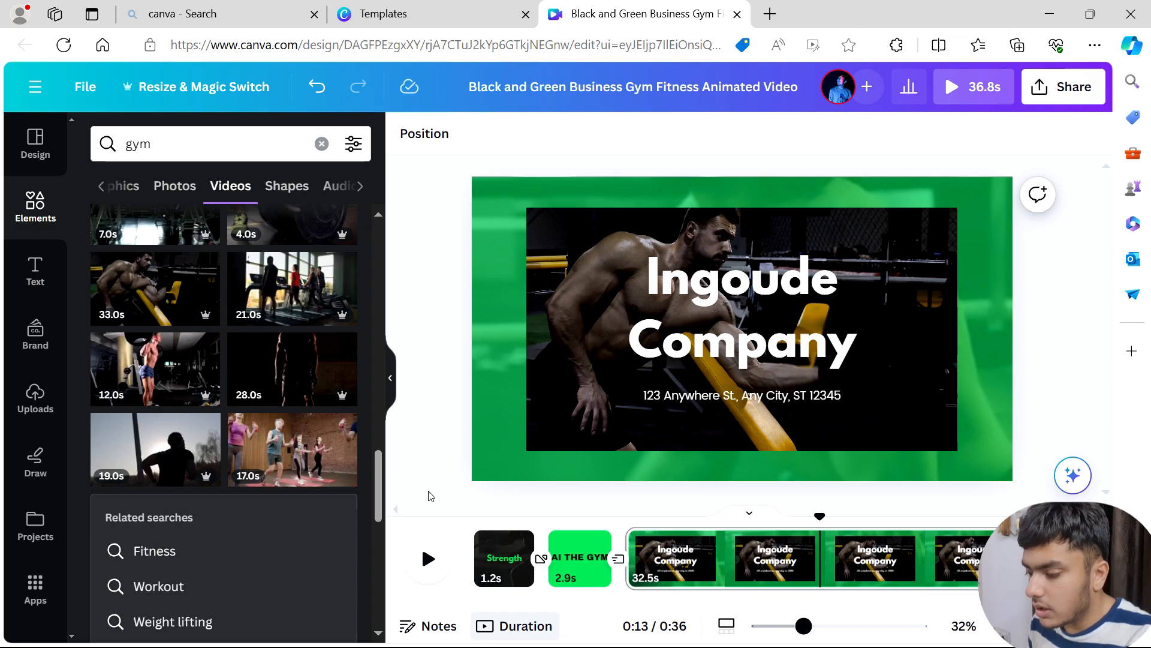
right_click(824, 559)
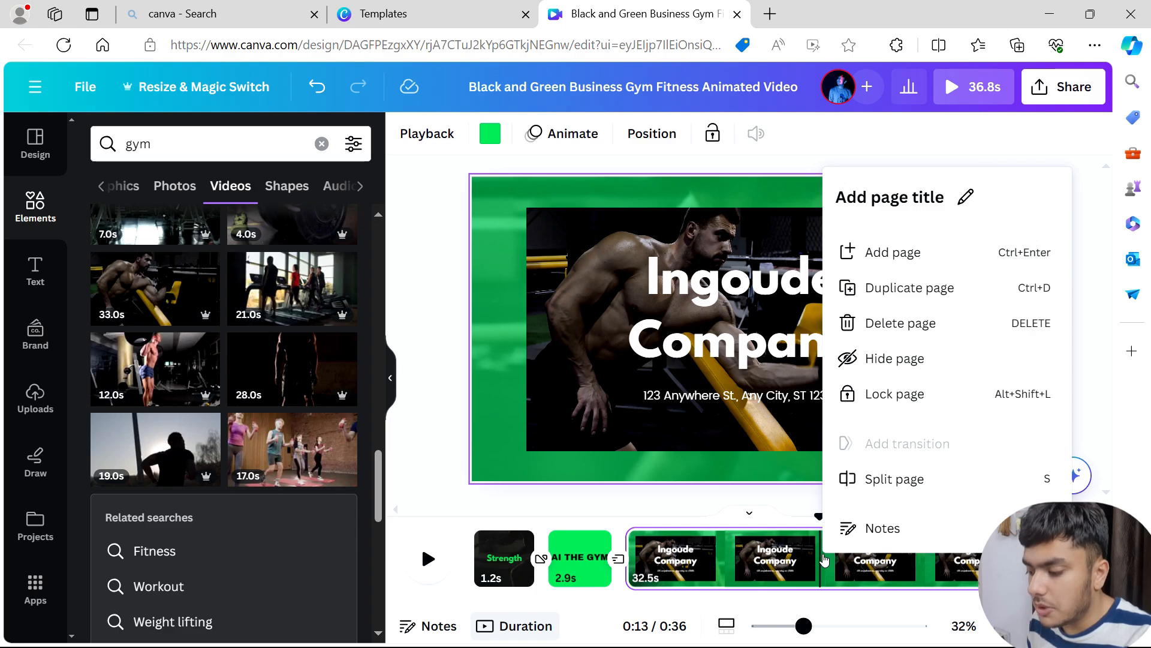
left_click(863, 479)
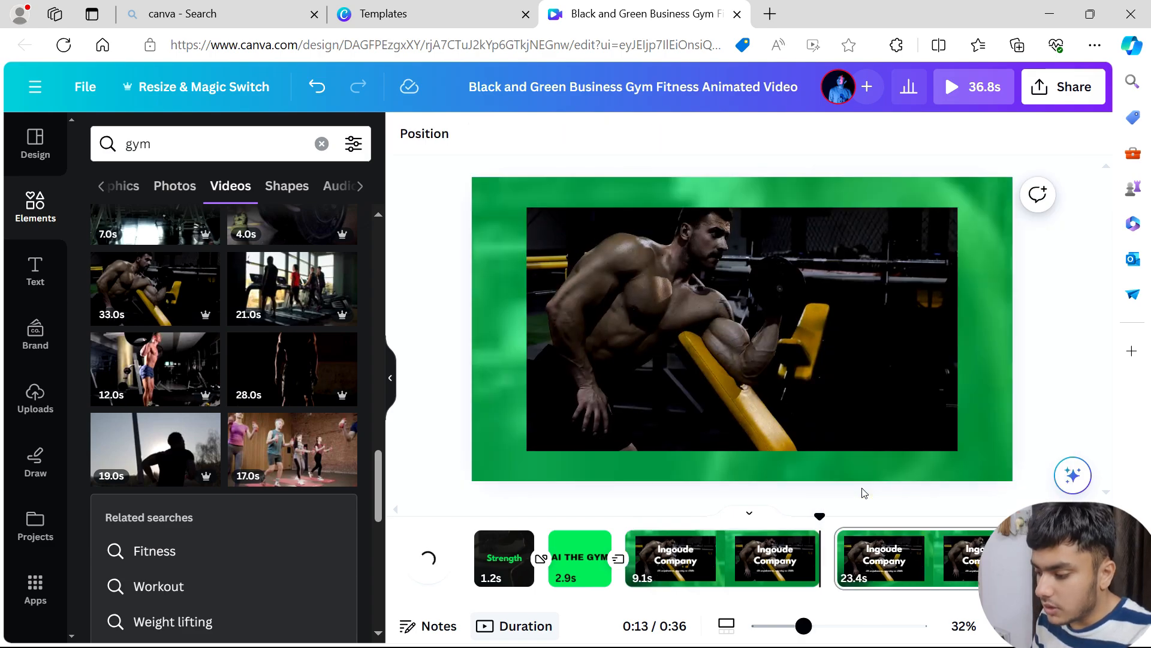
mouse_move(831, 570)
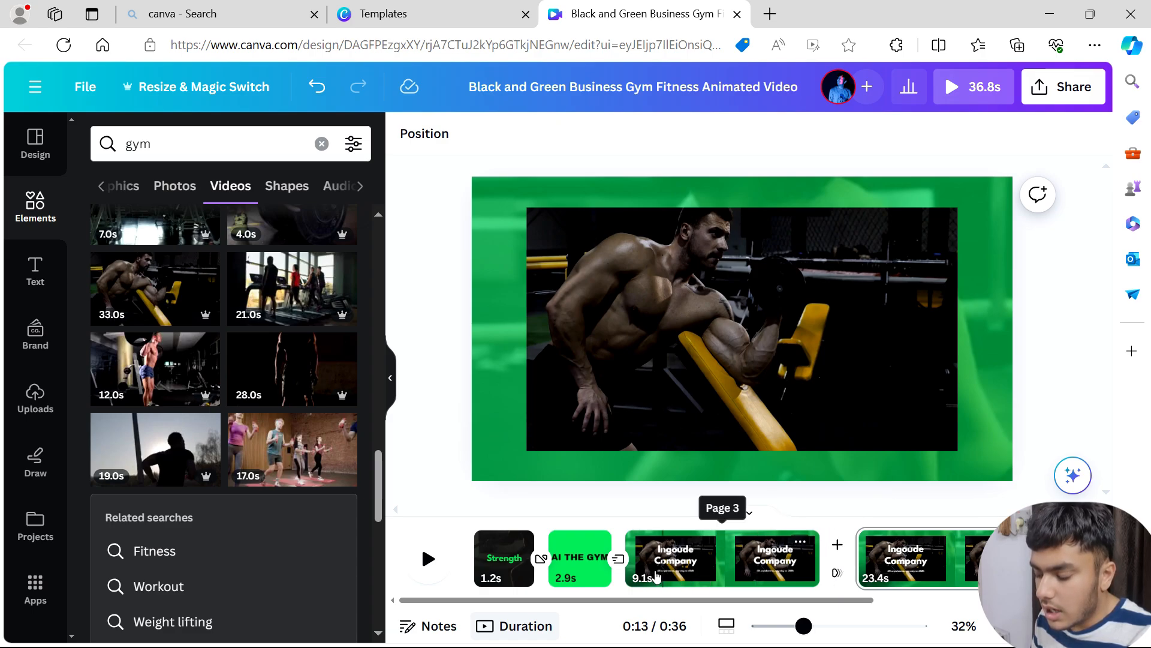
left_click(719, 558)
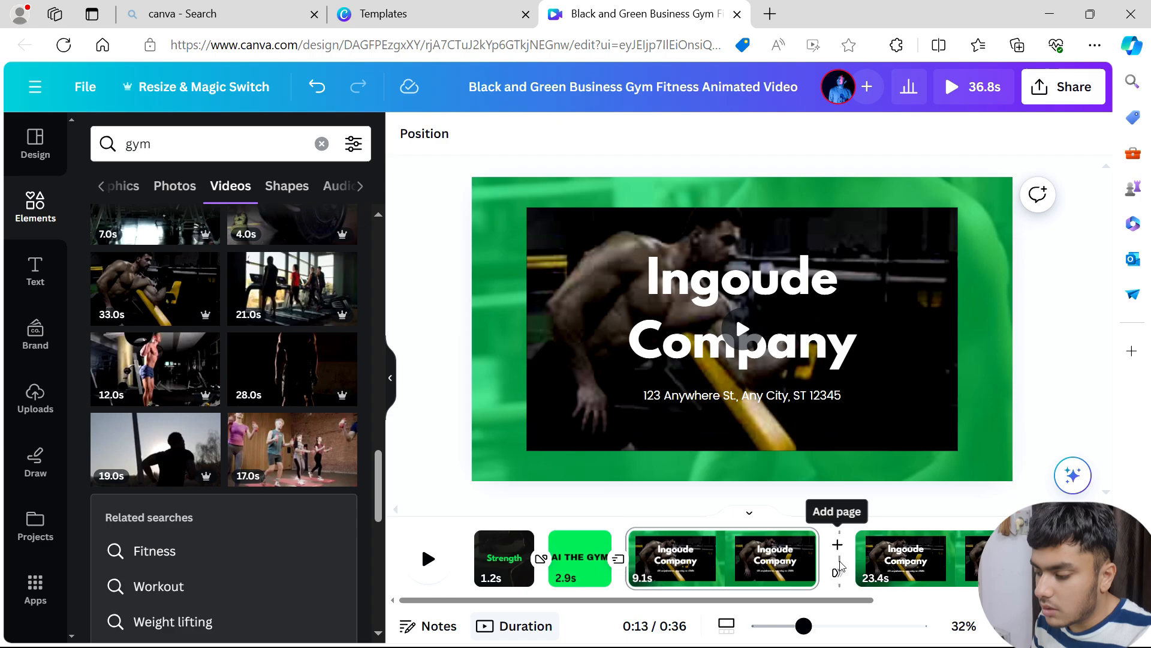
left_click(838, 551)
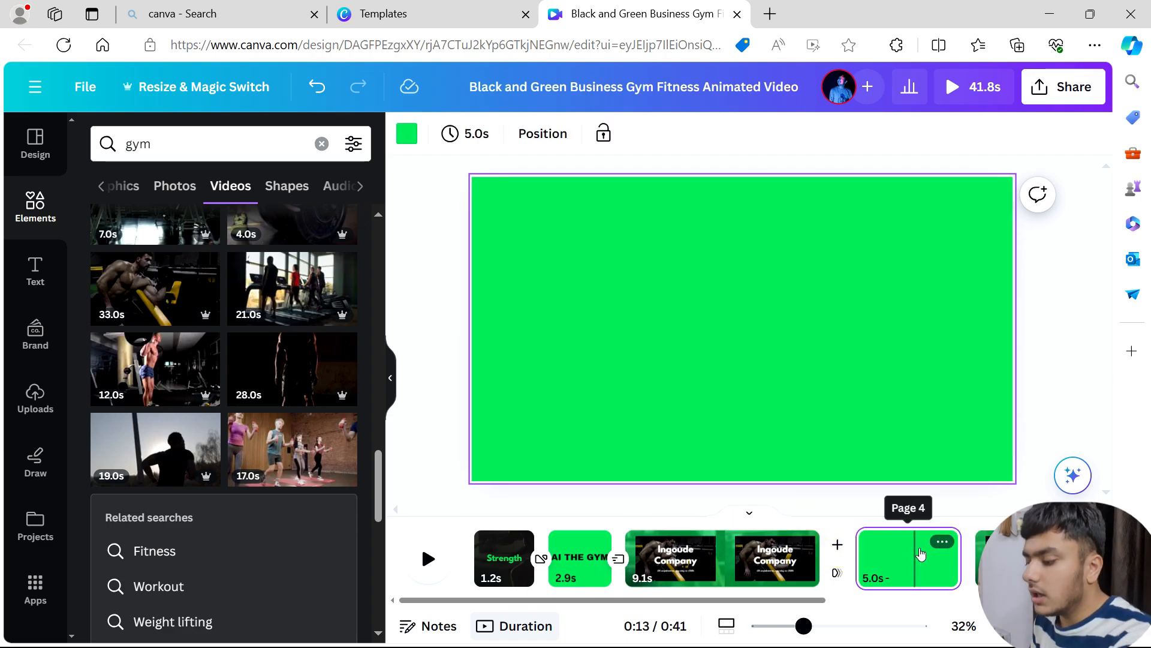
left_click(907, 557)
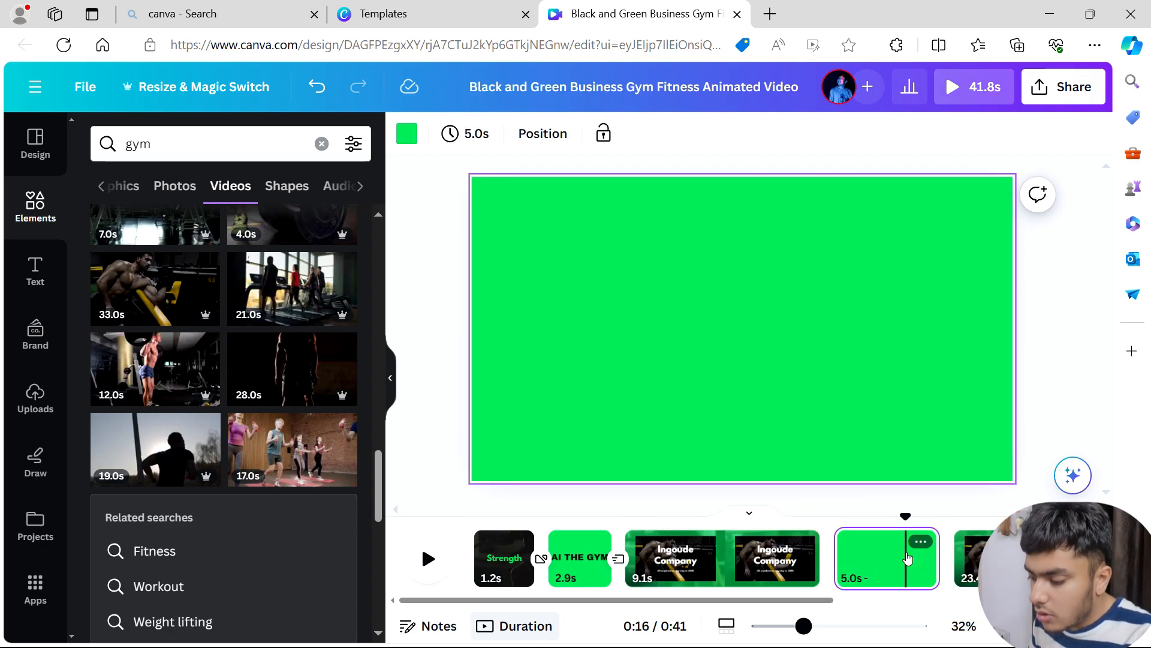
key("Delete")
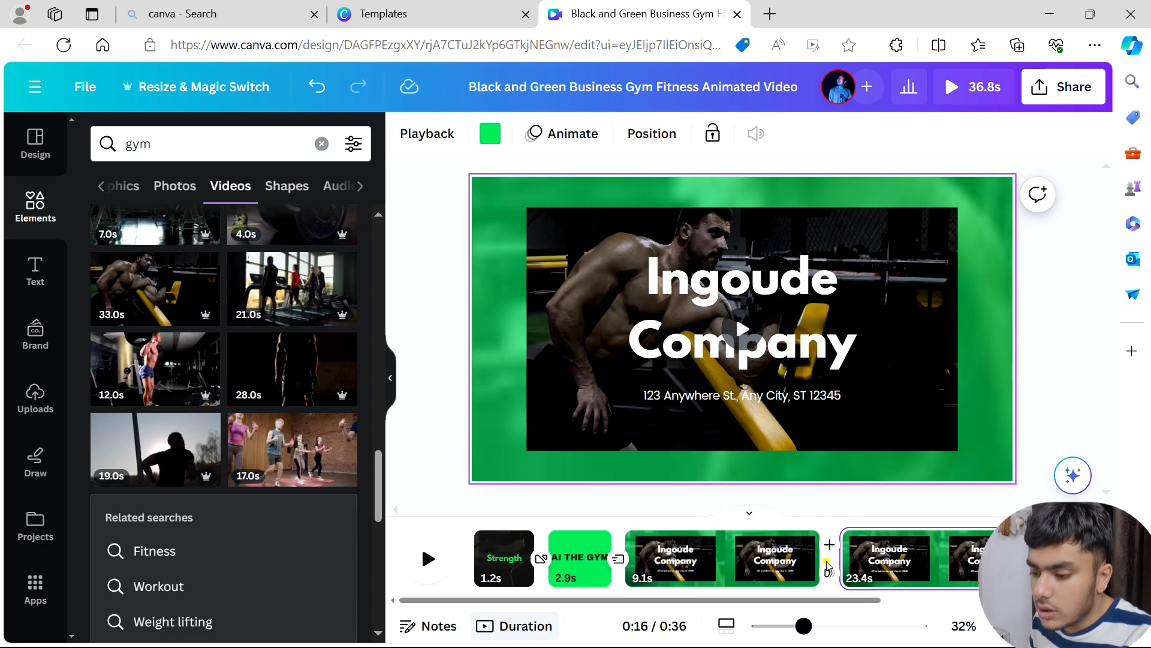
Step: Add a Match & Move transition between the two halves of the split Ingoude Company page
left_click(829, 564)
left_click(832, 570)
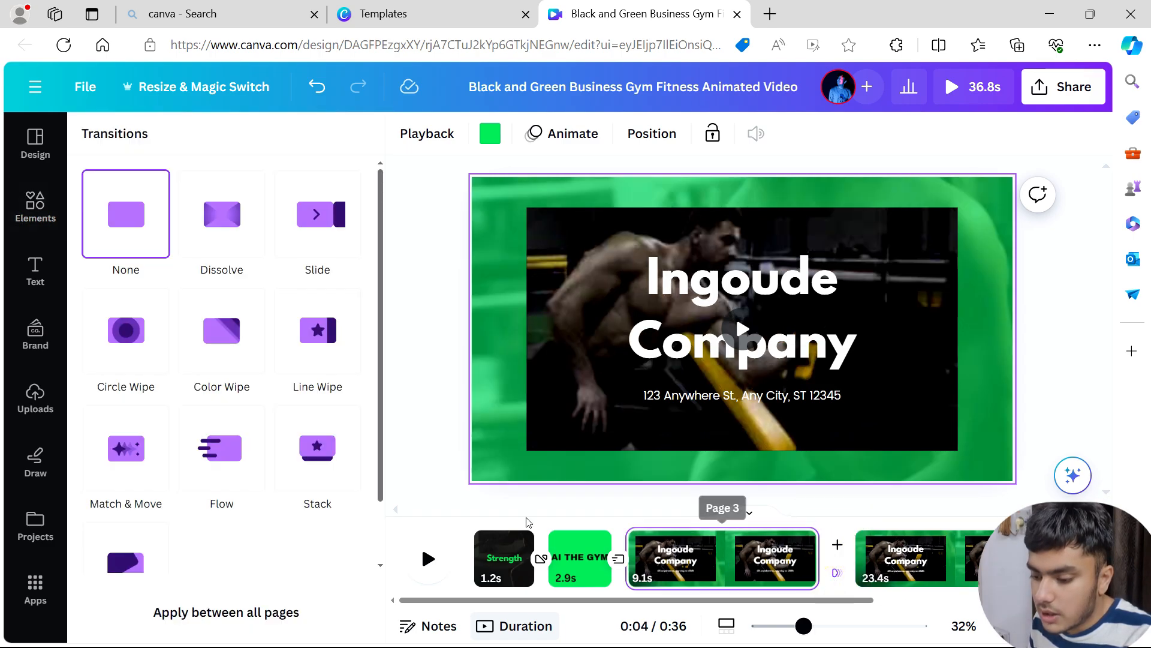
left_click(123, 443)
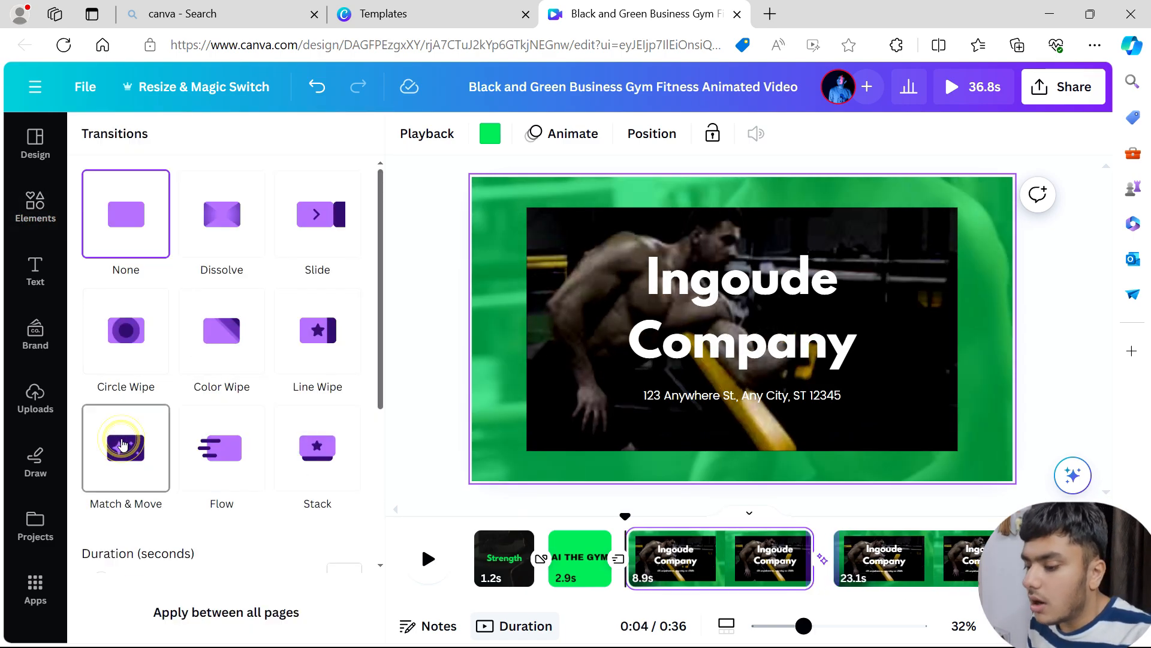
left_click(446, 309)
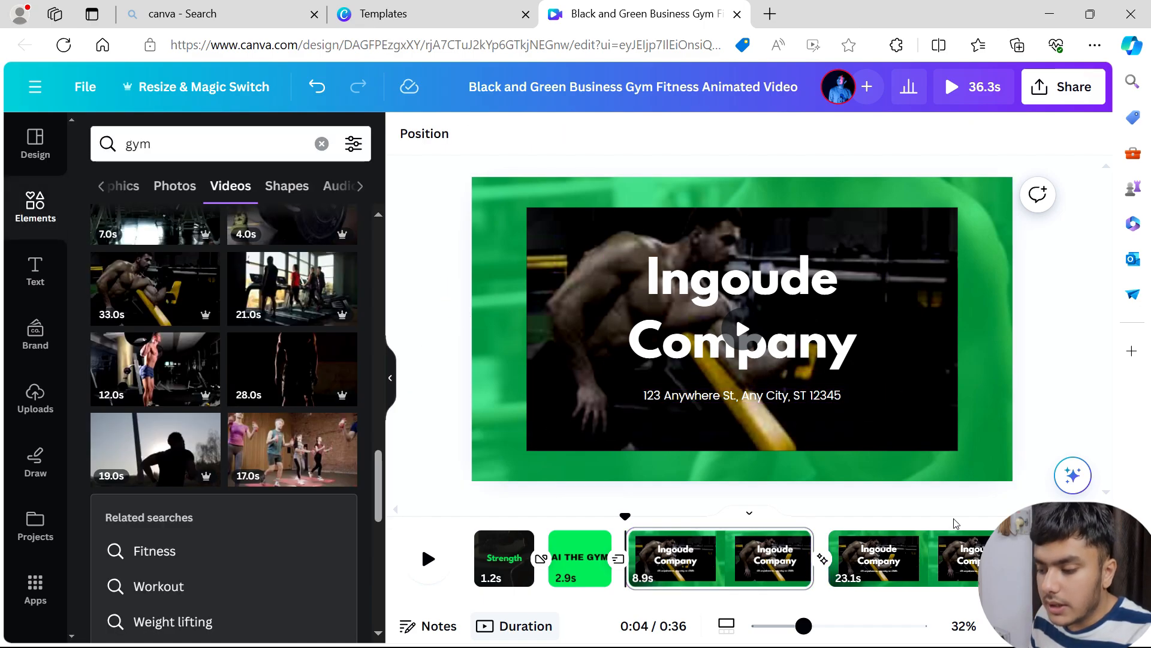
Step: Replace the last Ingoude Company page's background with its foreground clip of the man curling a dumbbell
left_click(948, 564)
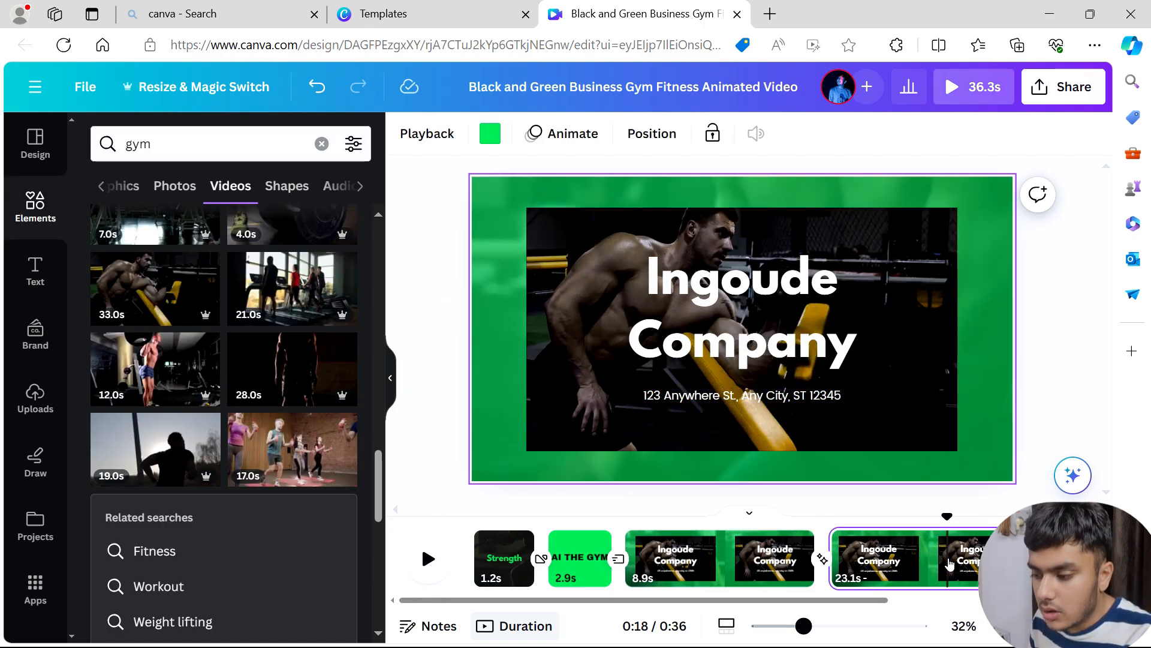
left_click(569, 325)
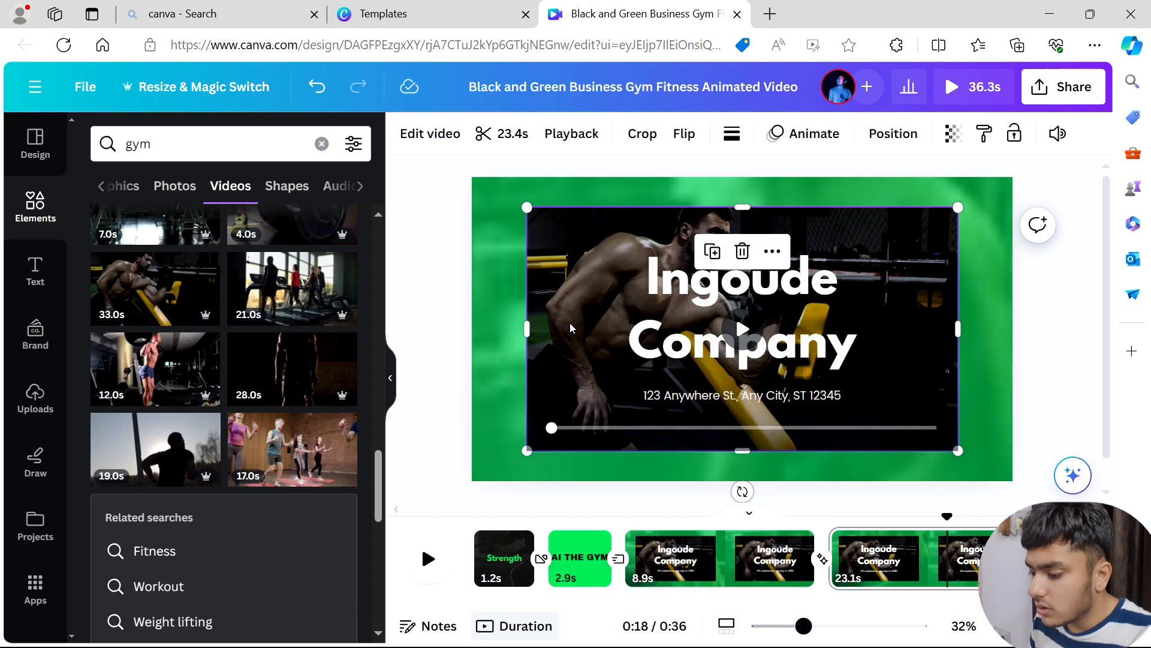
right_click(570, 326)
mouse_move(571, 329)
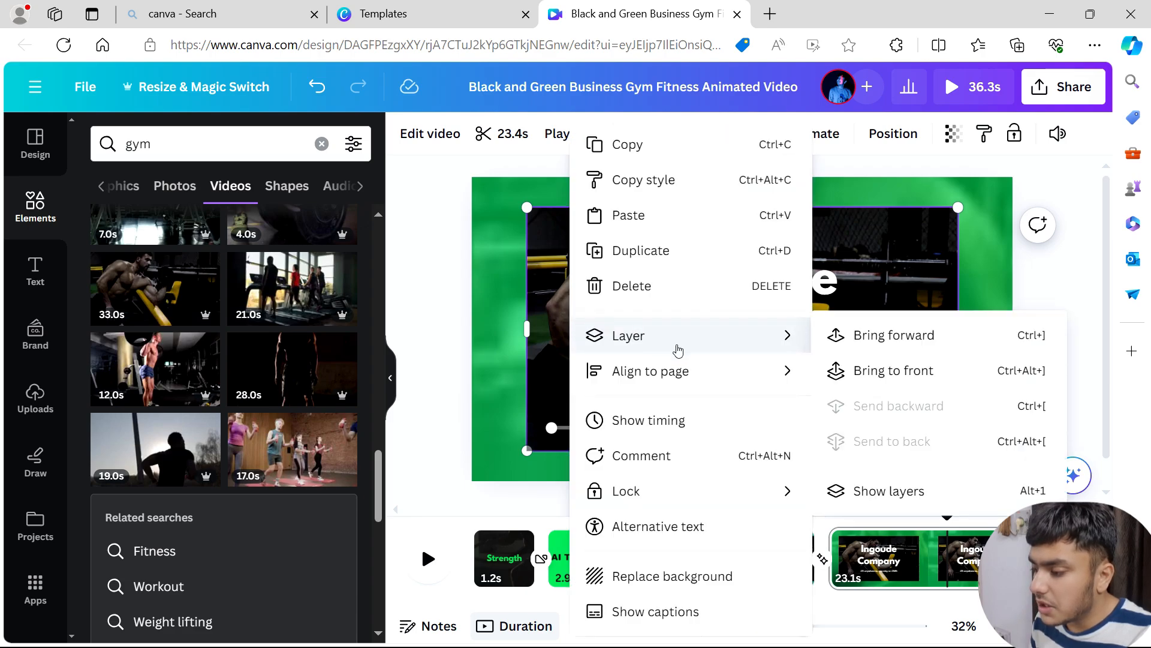
left_click(727, 570)
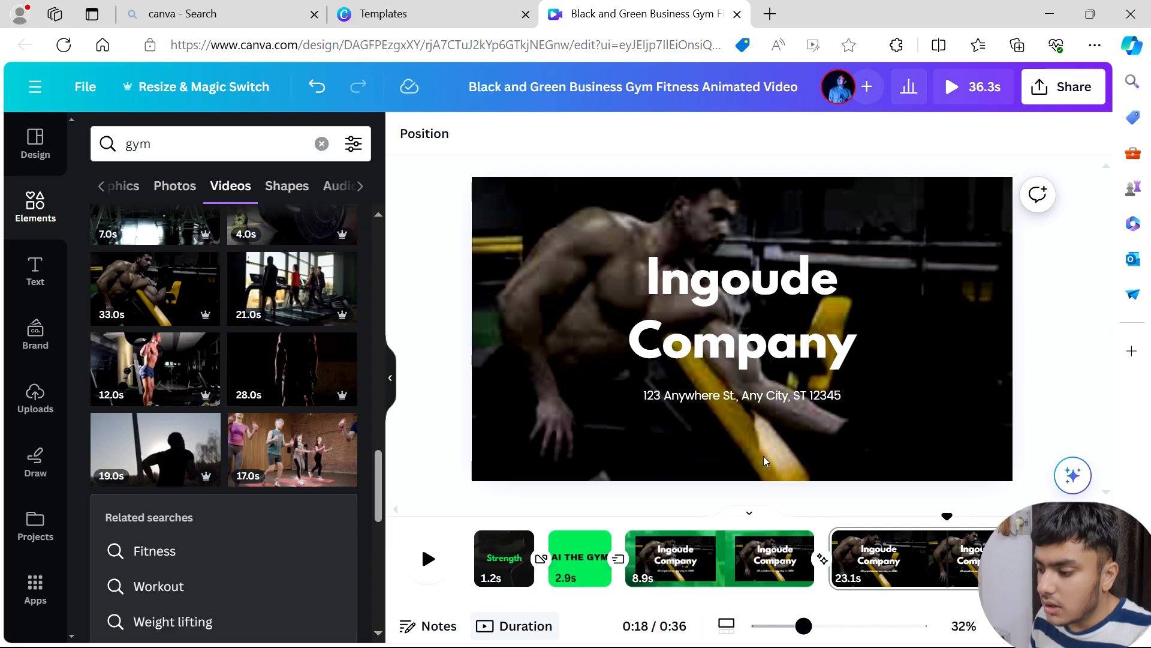
Step: Change the last page's background from video to the solid bright green document colour
left_click(708, 459)
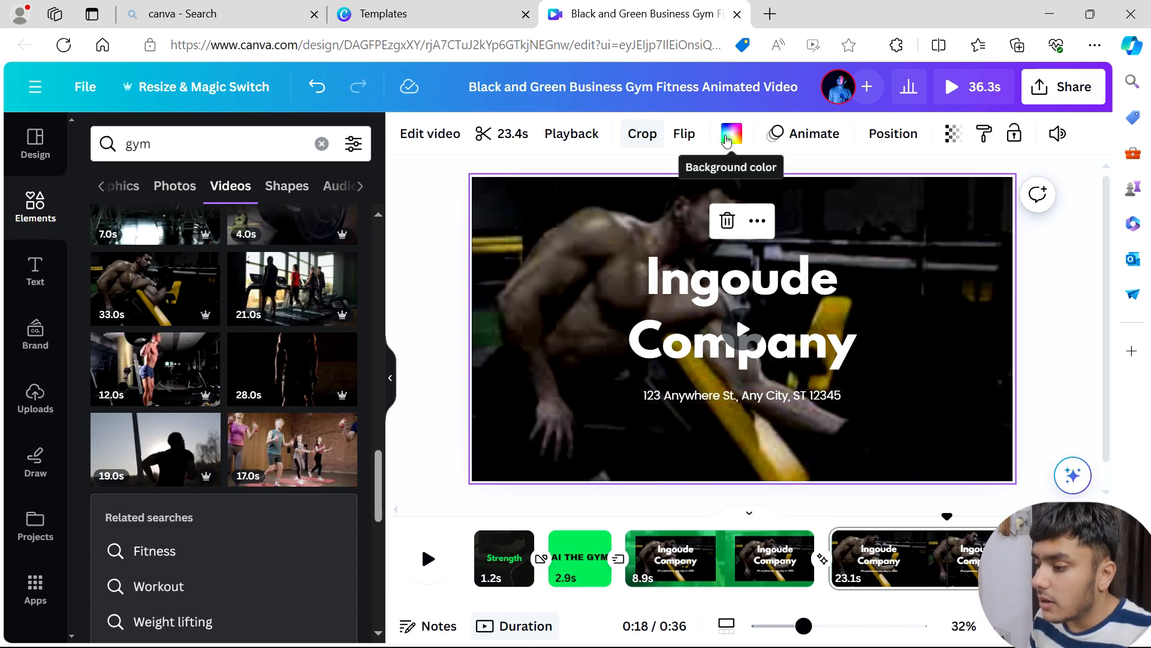
left_click(726, 140)
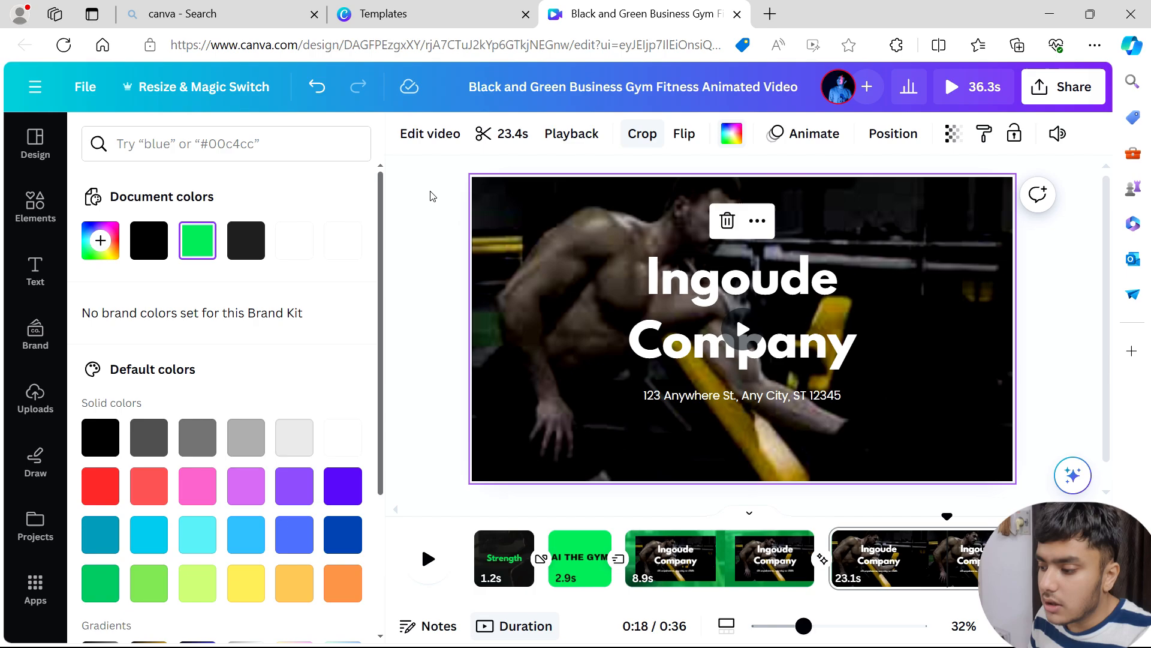
left_click(250, 241)
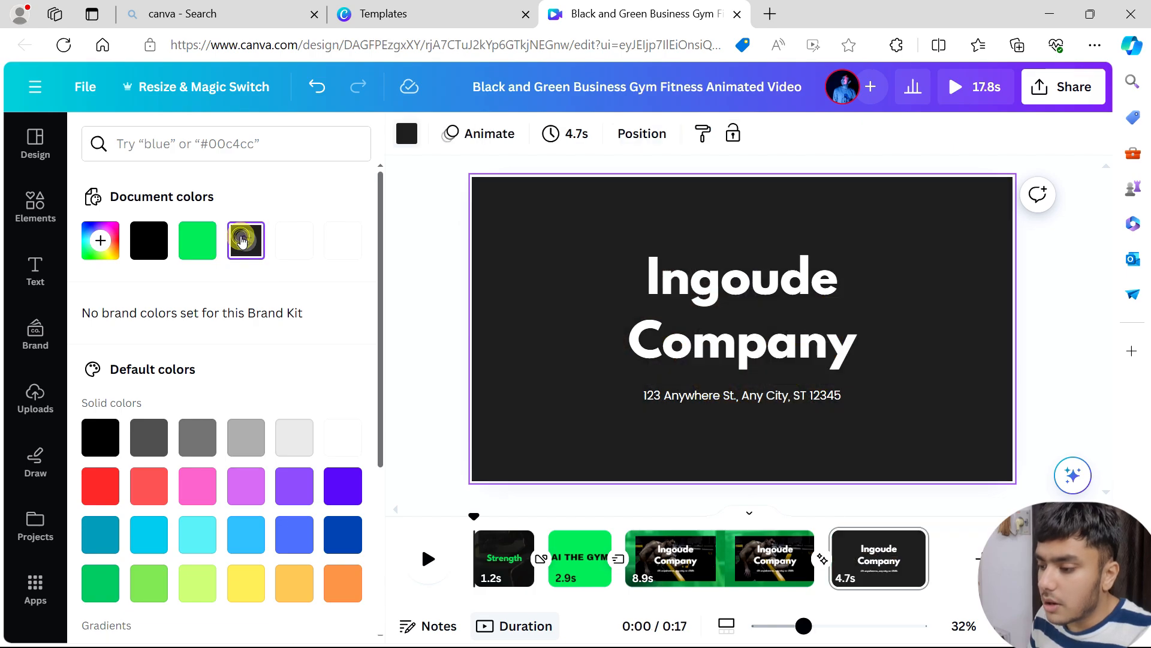
left_click(198, 241)
left_click(420, 207)
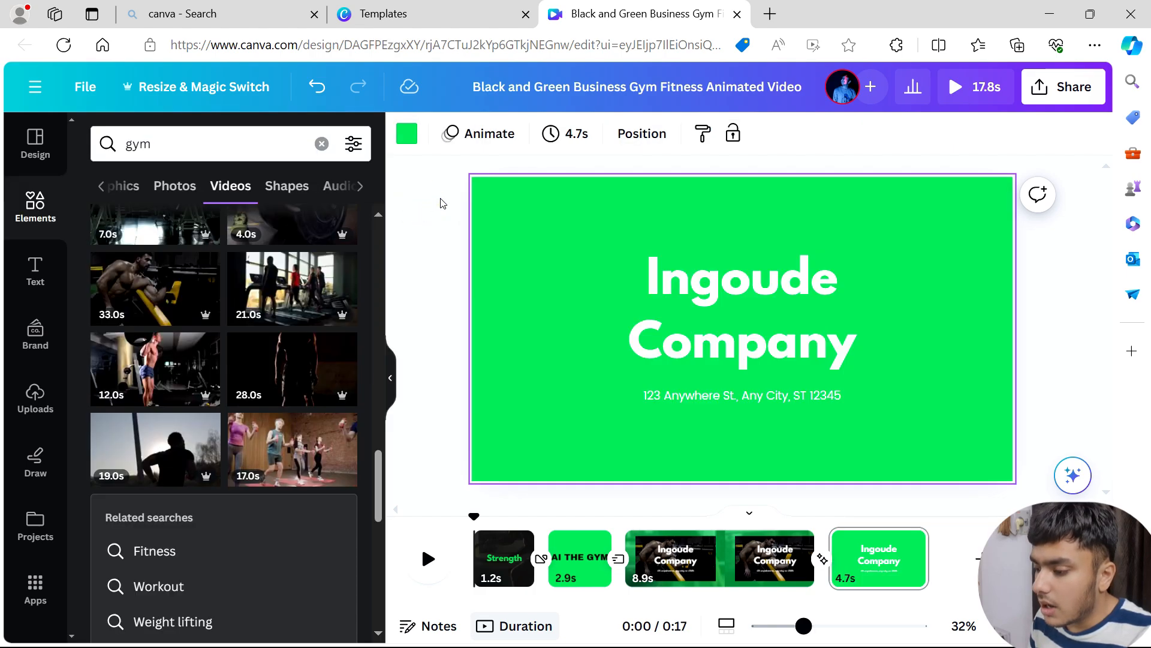
Step: Insert the 33-second dumbbell-curl clip on the last page and enlarge it to cover the whole page
left_click(624, 239)
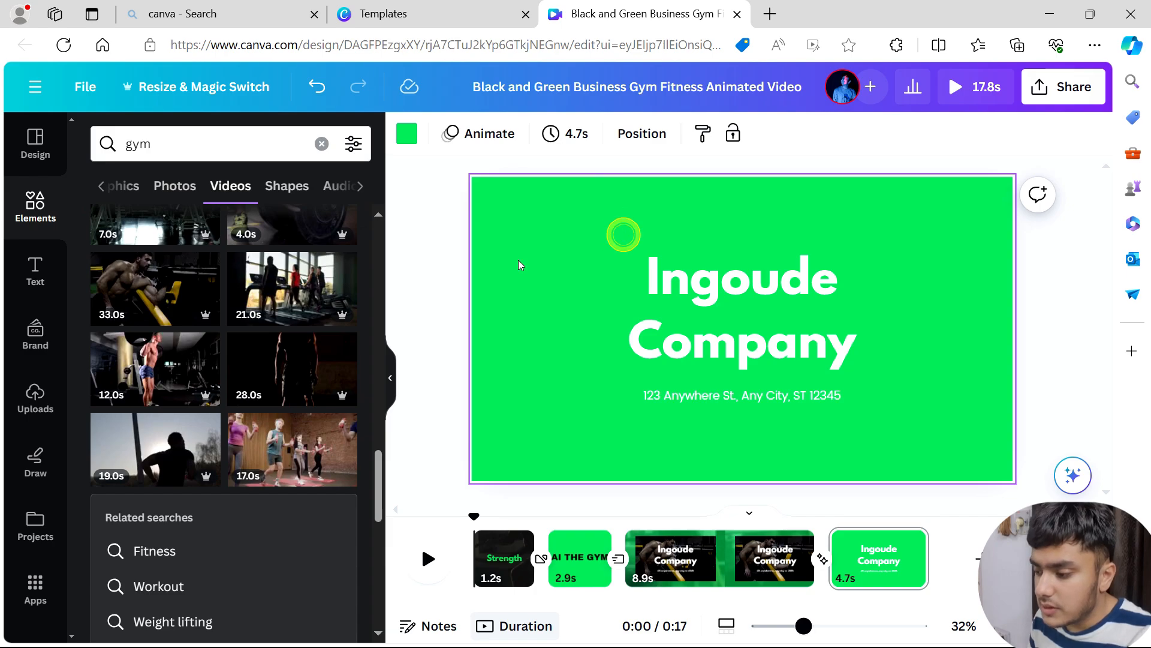
left_click(202, 298)
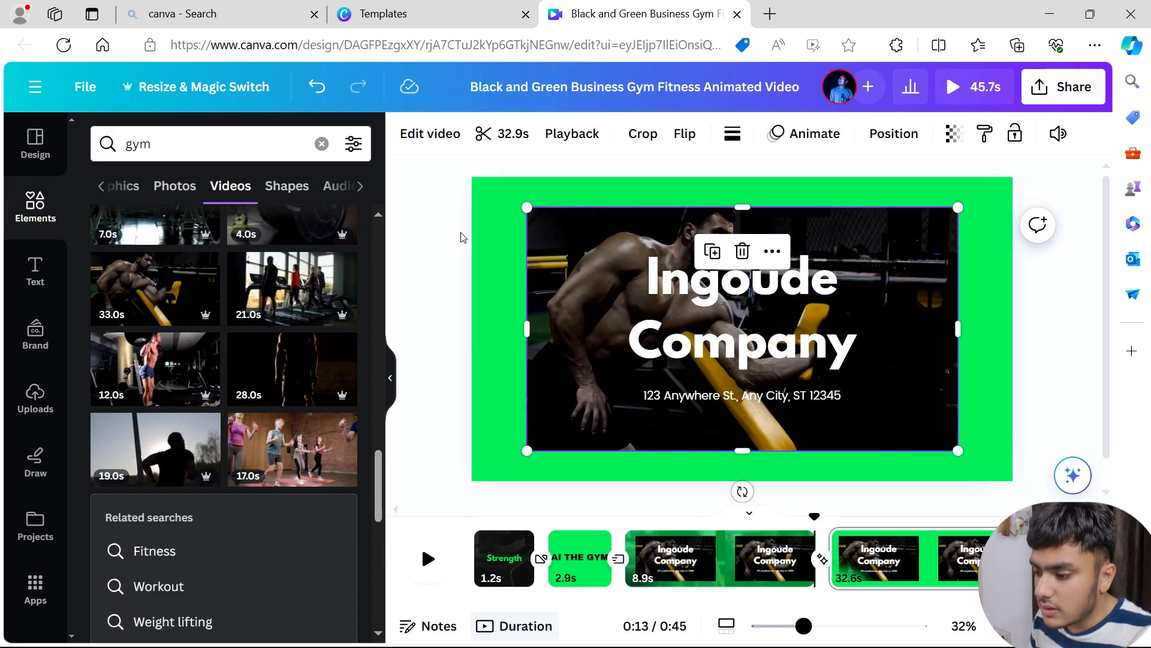
left_click_drag(526, 208, 472, 176)
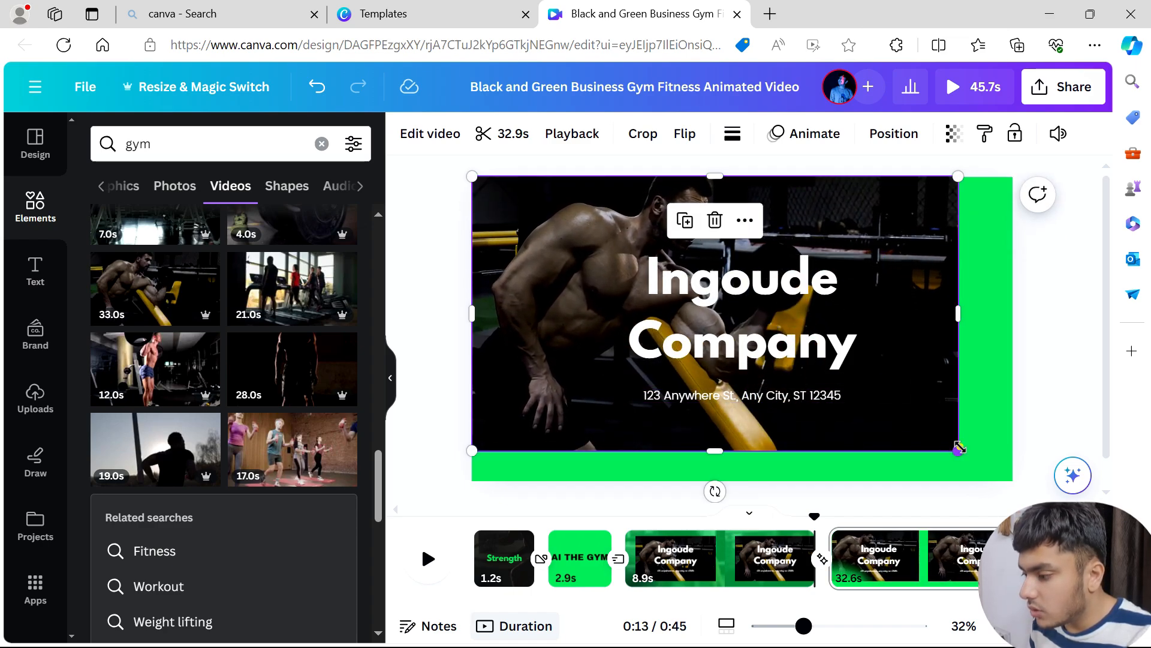
left_click_drag(958, 451, 1024, 475)
mouse_move(963, 423)
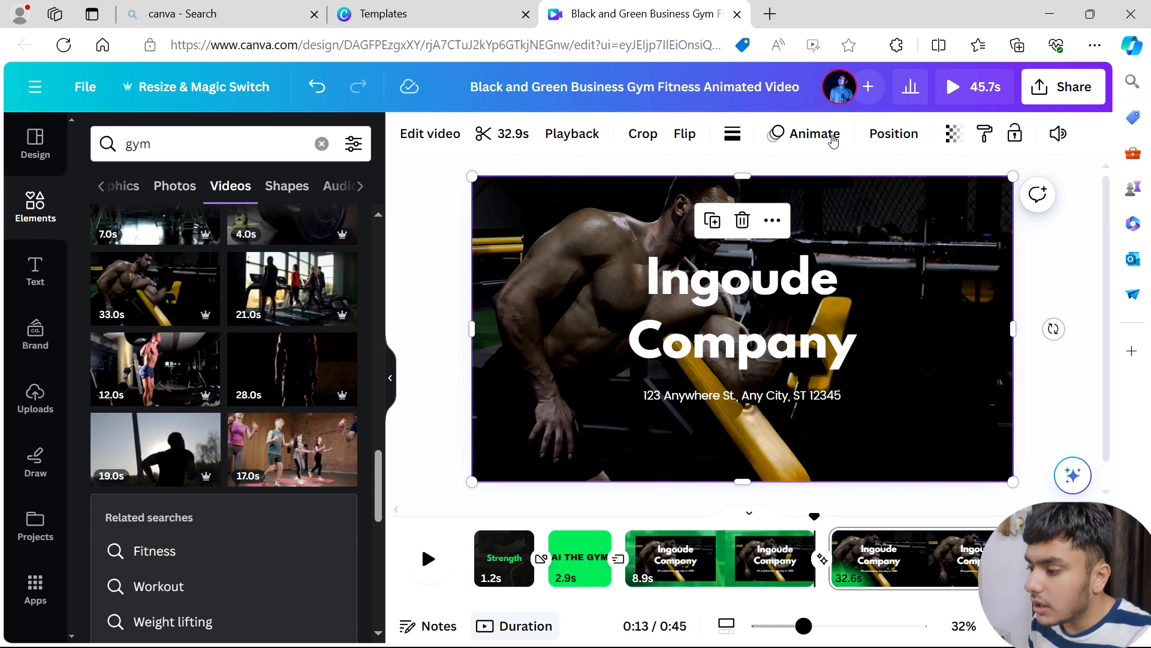
Step: Set the full-page clip's transparency to 27 so the green background tints it
left_click(953, 133)
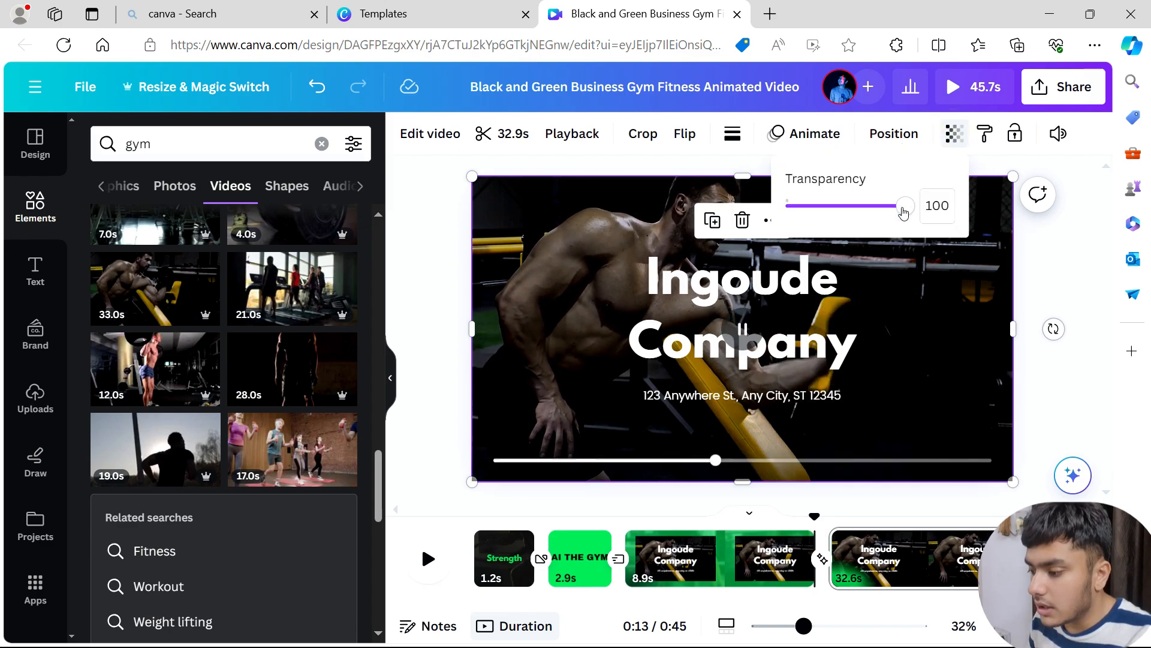
left_click_drag(902, 206, 819, 231)
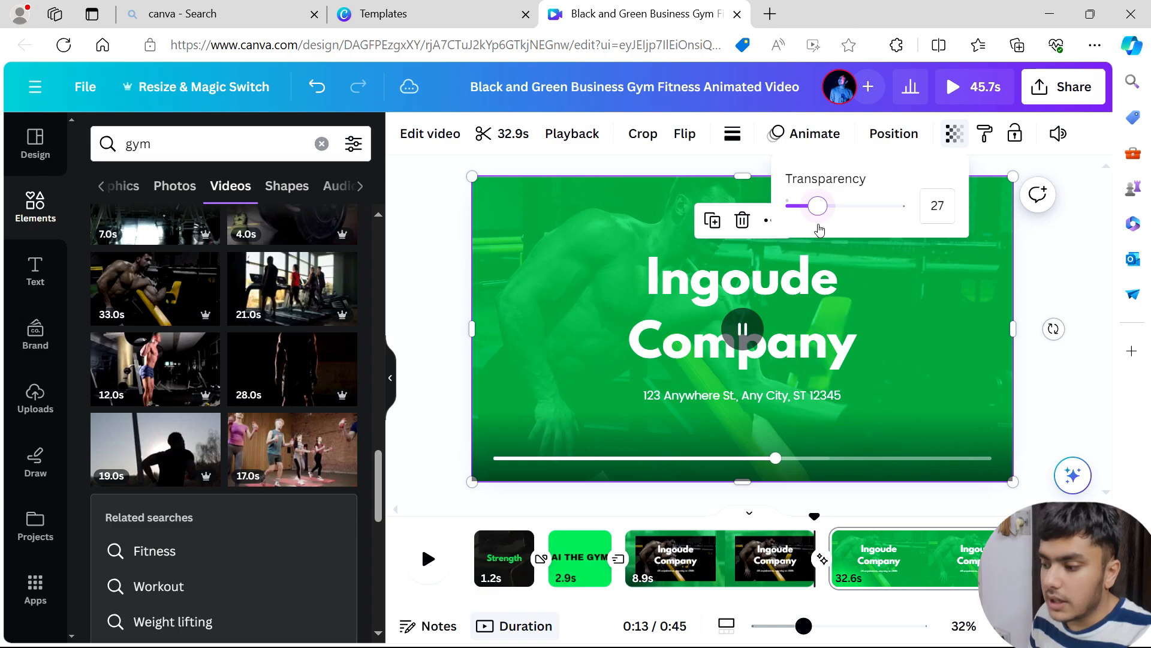
left_click(1032, 245)
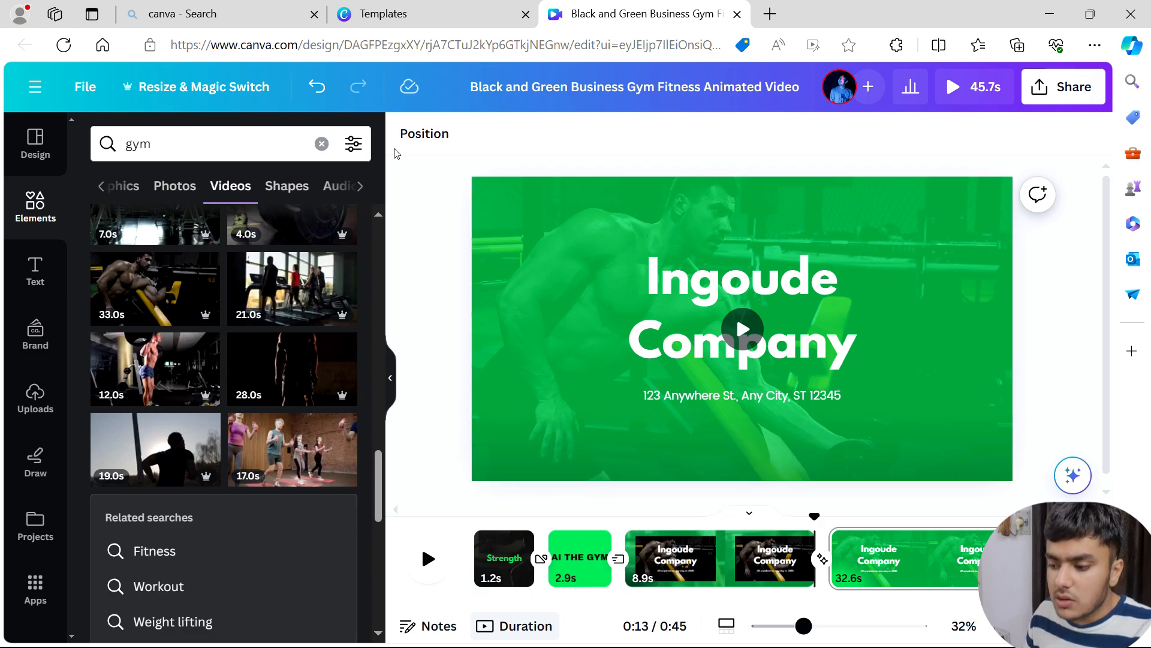
Step: Replace the full-page clip with the 12-second video of a shirtless man squatting with a barbell
left_click_drag(165, 361, 494, 261)
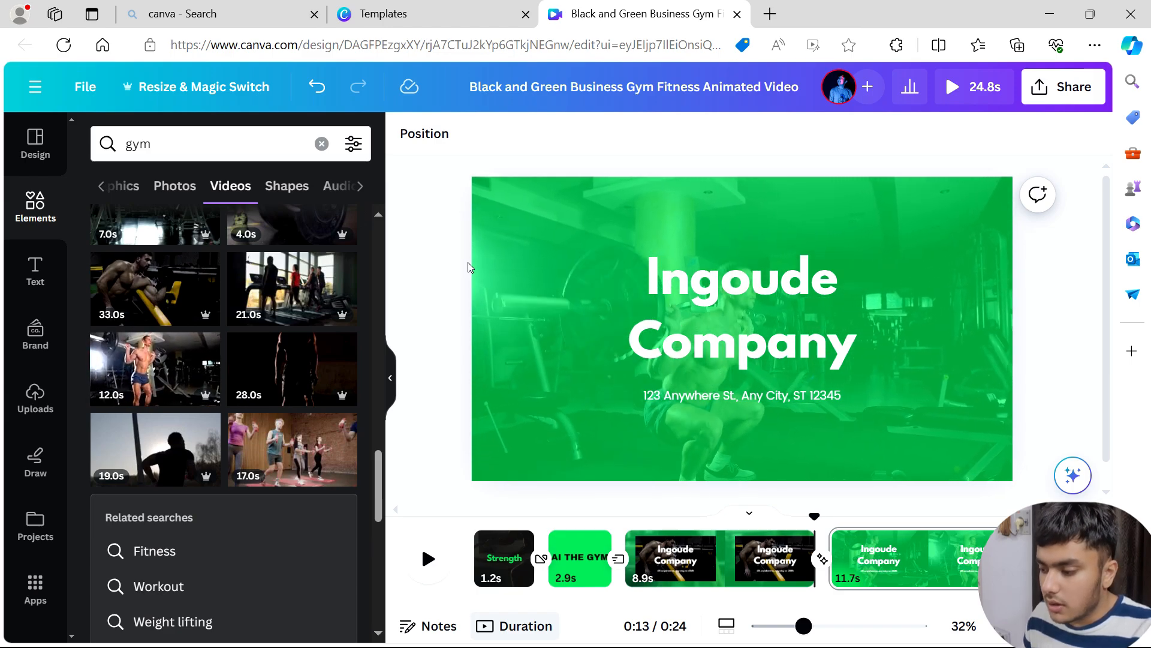
mouse_move(604, 244)
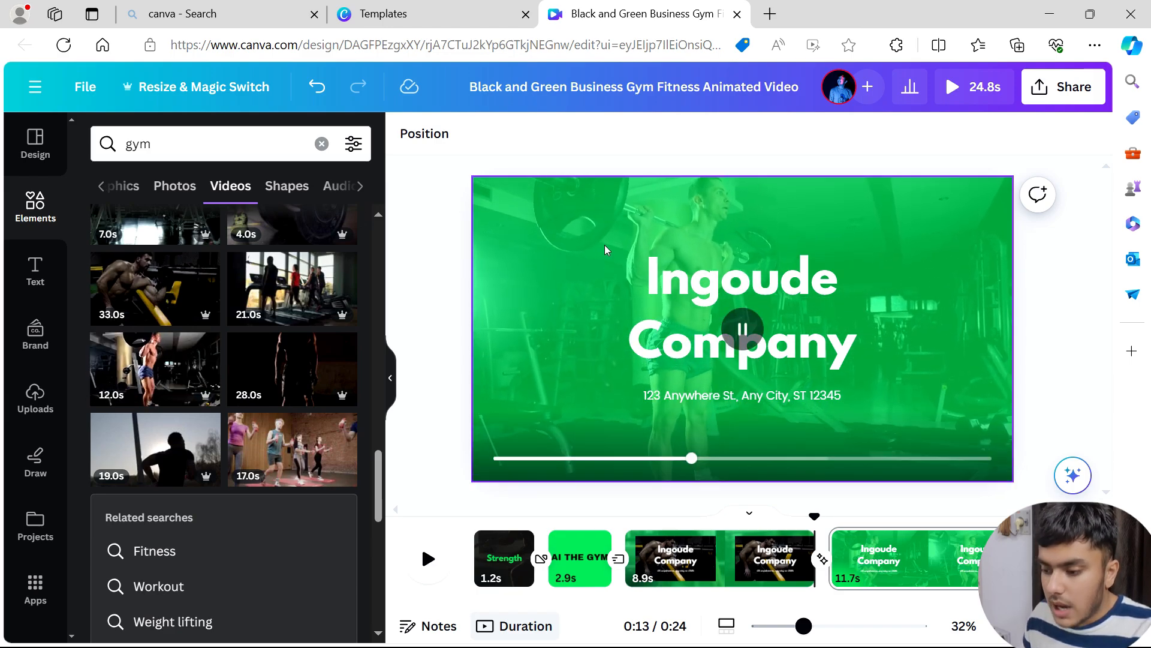
left_click(742, 324)
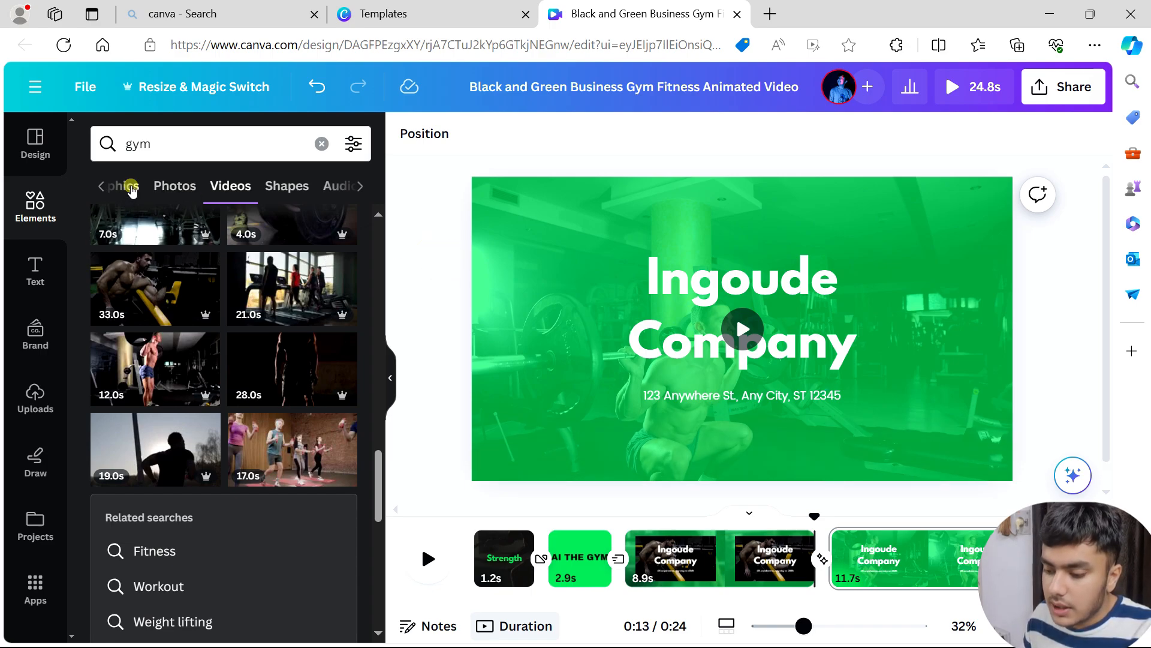
Step: Insert the gym graphic of a seated man curling a dumbbell and place it in the page's bottom-left corner
left_click(124, 186)
scroll(203, 309, "down", 2)
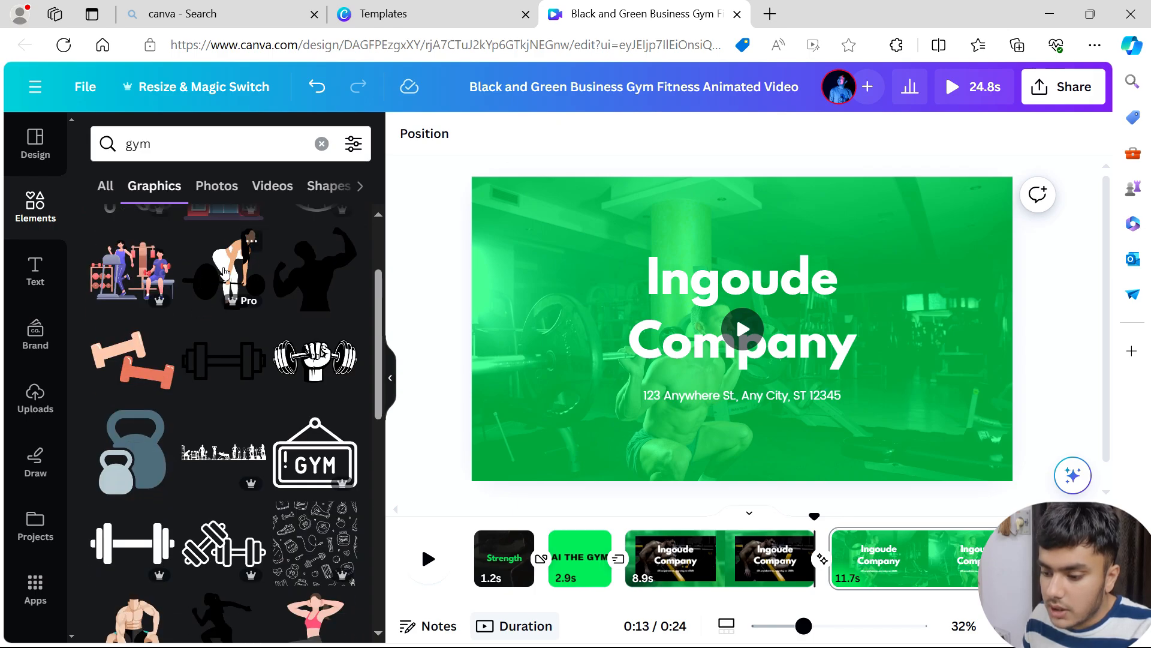
scroll(223, 273, "down", 5)
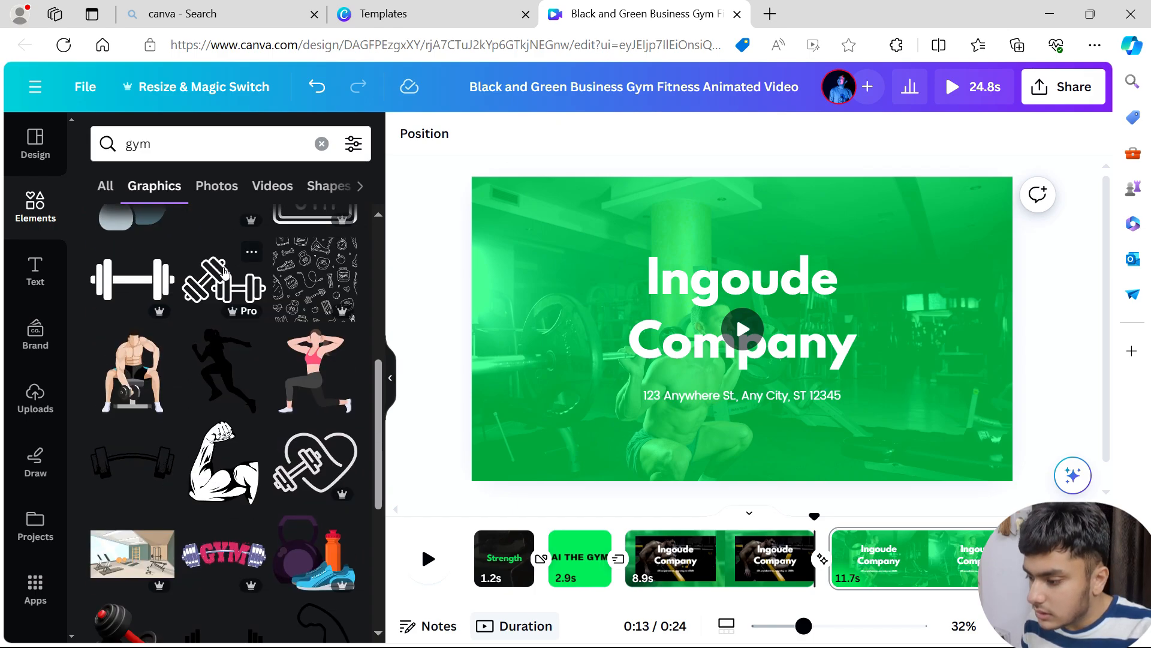
left_click(136, 382)
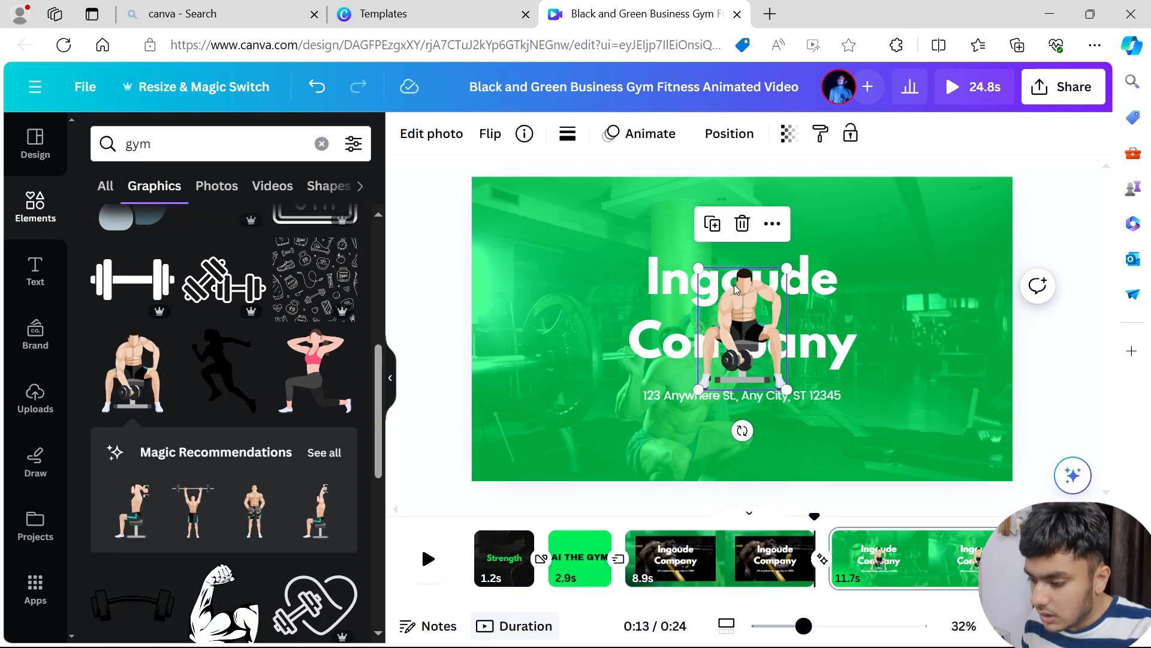
left_click_drag(725, 291, 508, 372)
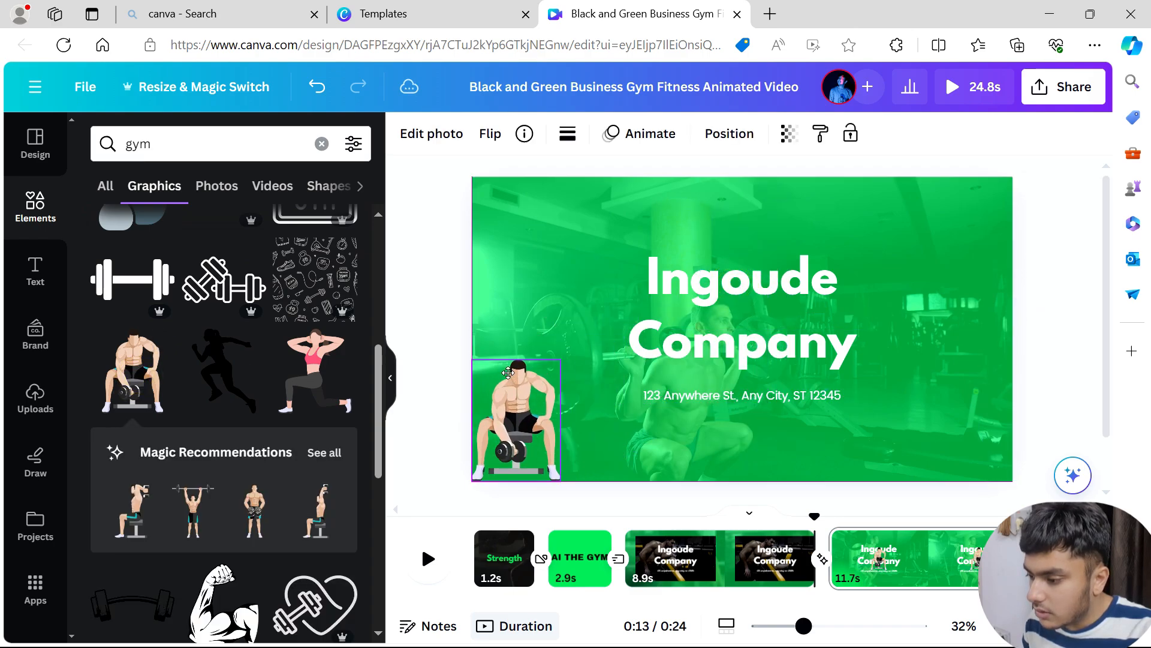
Step: Apply a Pan animation on enter to the seated man graphic
left_click(664, 139)
left_click(239, 405)
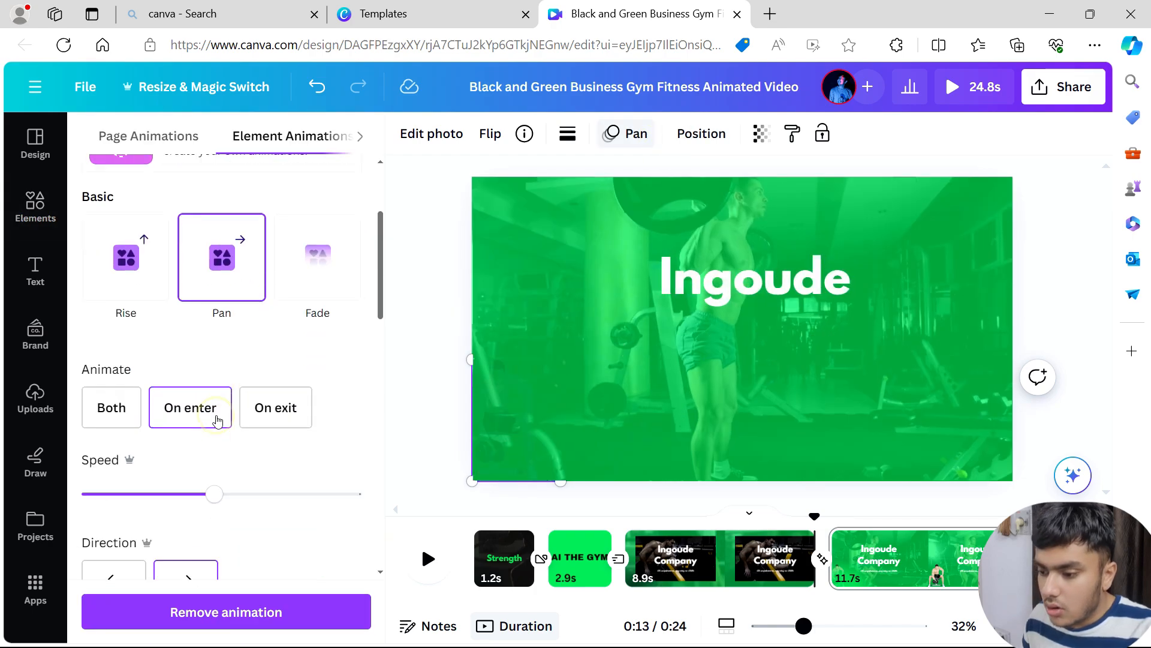
left_click(435, 333)
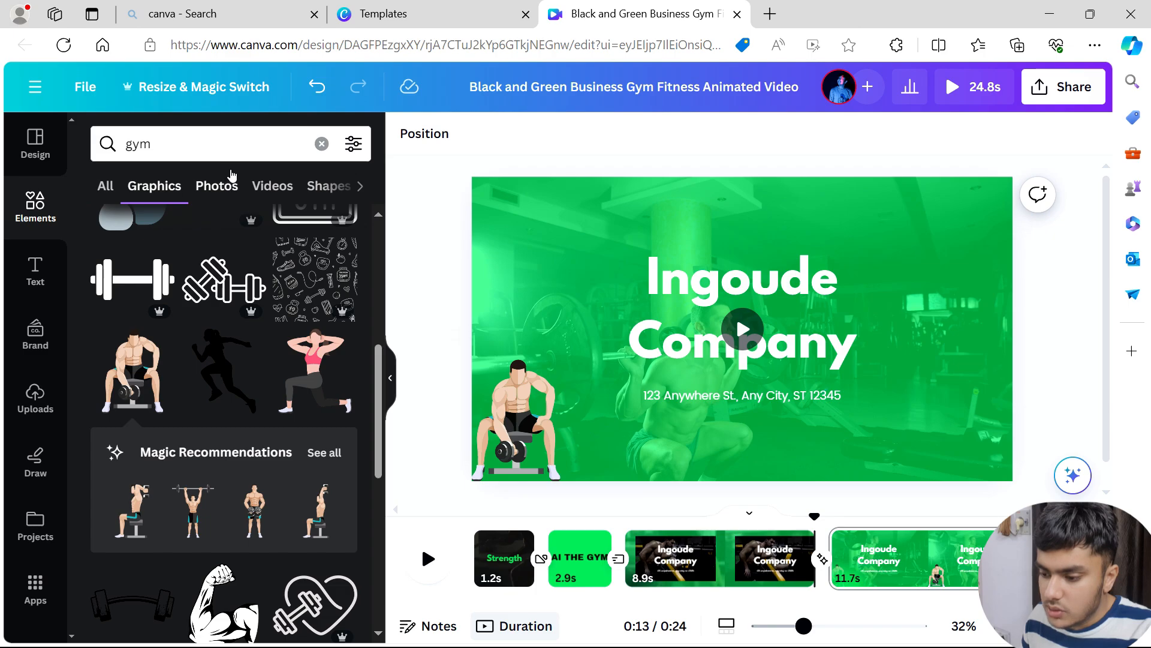
Step: Clear the gym element search, add a rounded square shape, and place it partly over the page's bottom-right corner
left_click(277, 186)
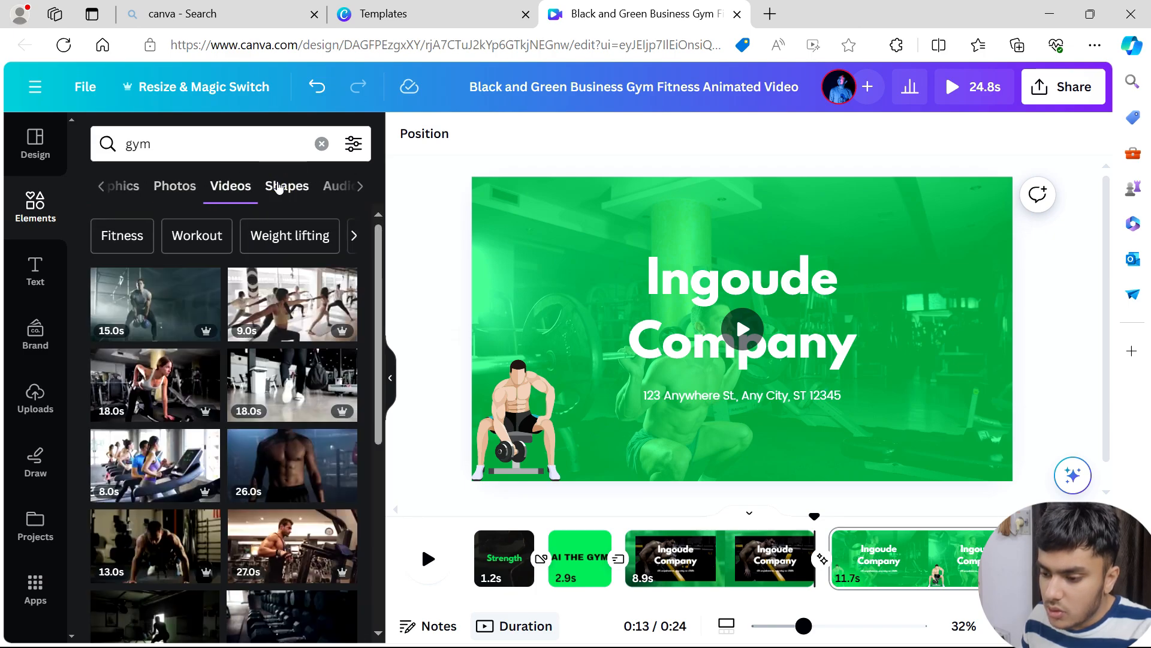
left_click(277, 186)
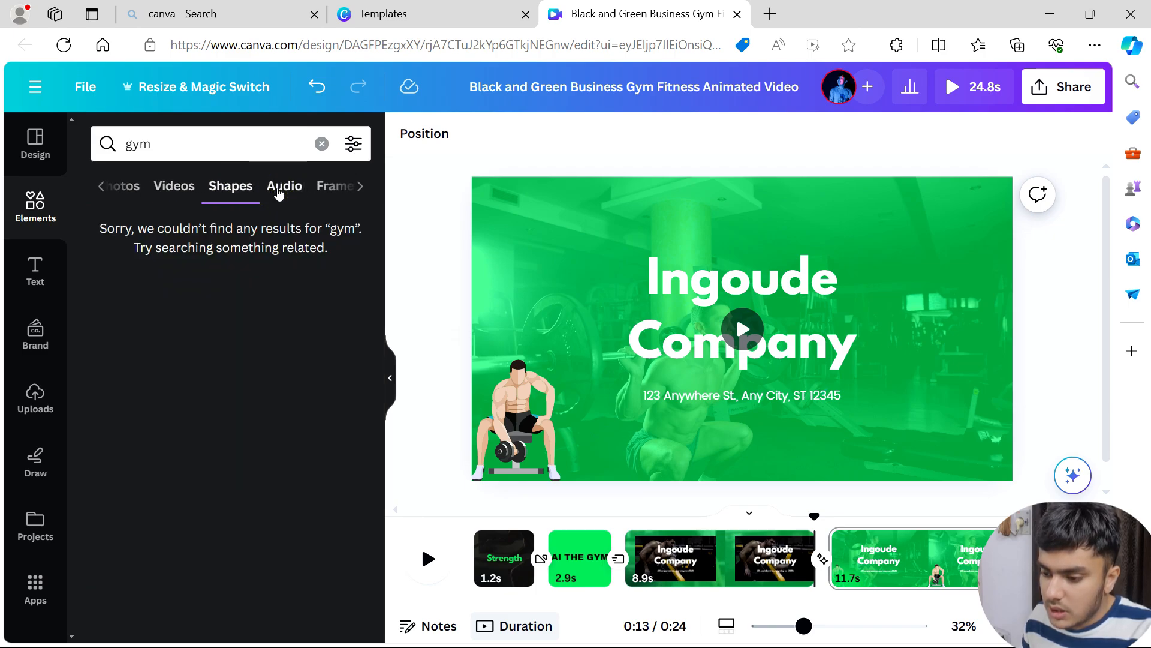
left_click(322, 144)
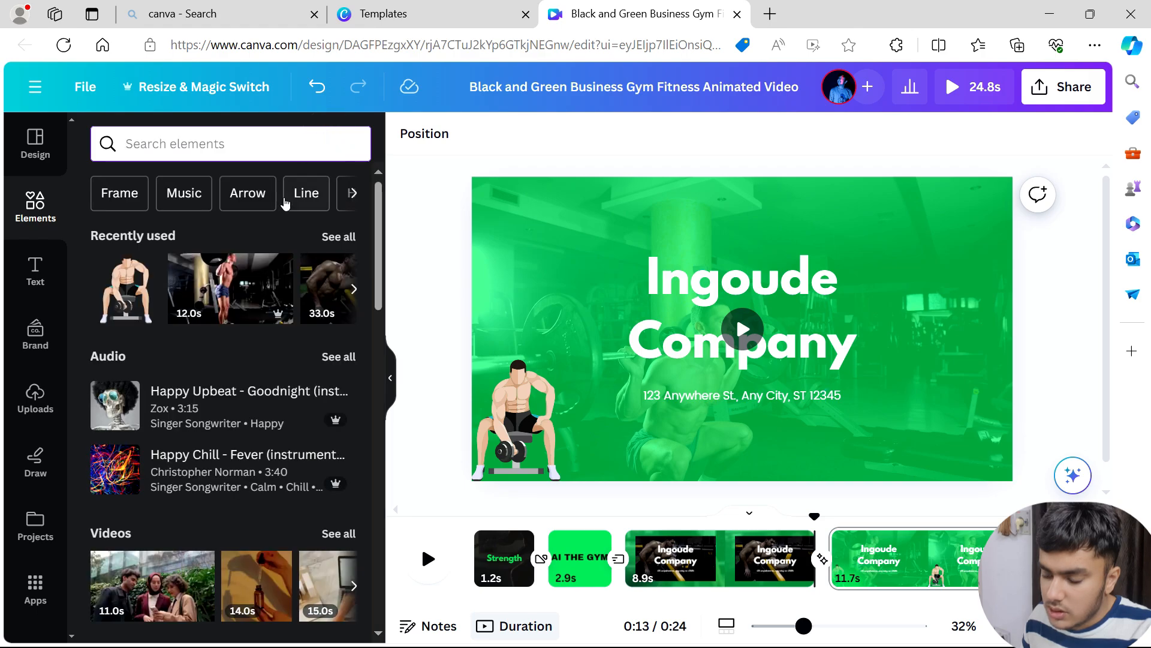
scroll(285, 204, "down", 12)
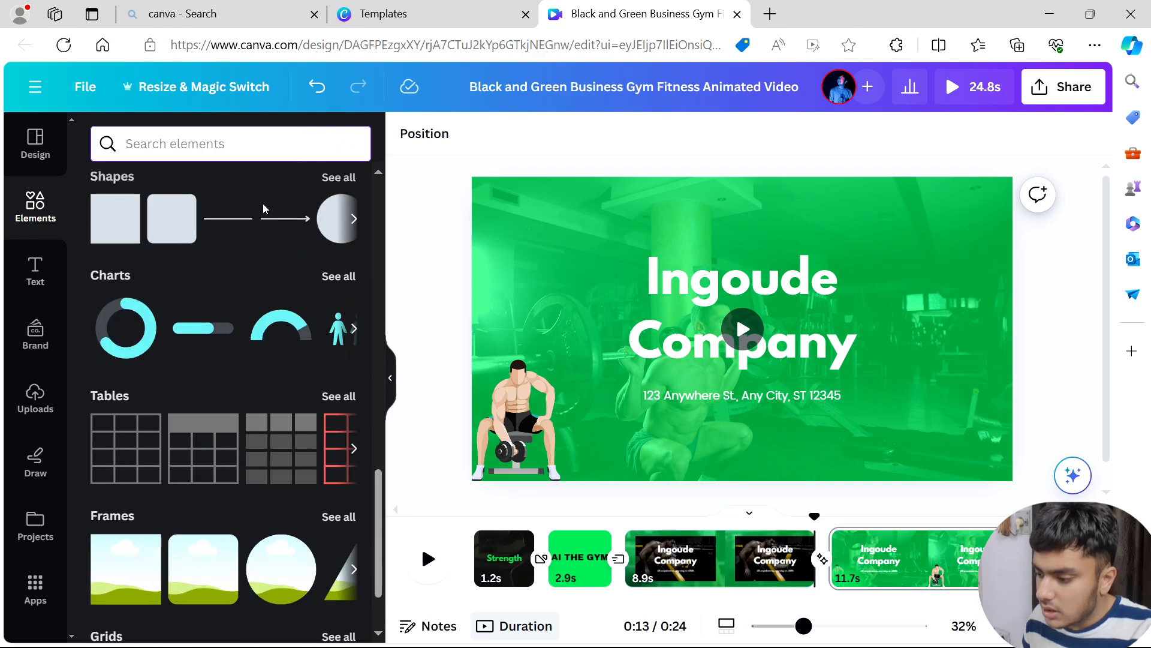
left_click(192, 216)
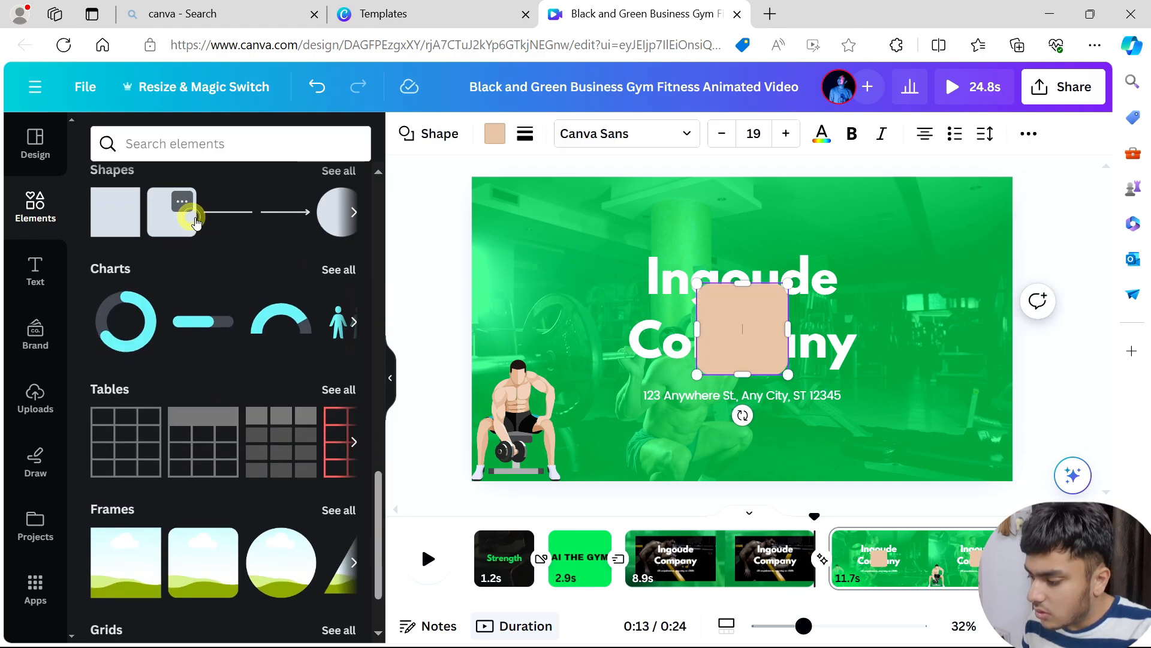
left_click_drag(751, 312, 1000, 455)
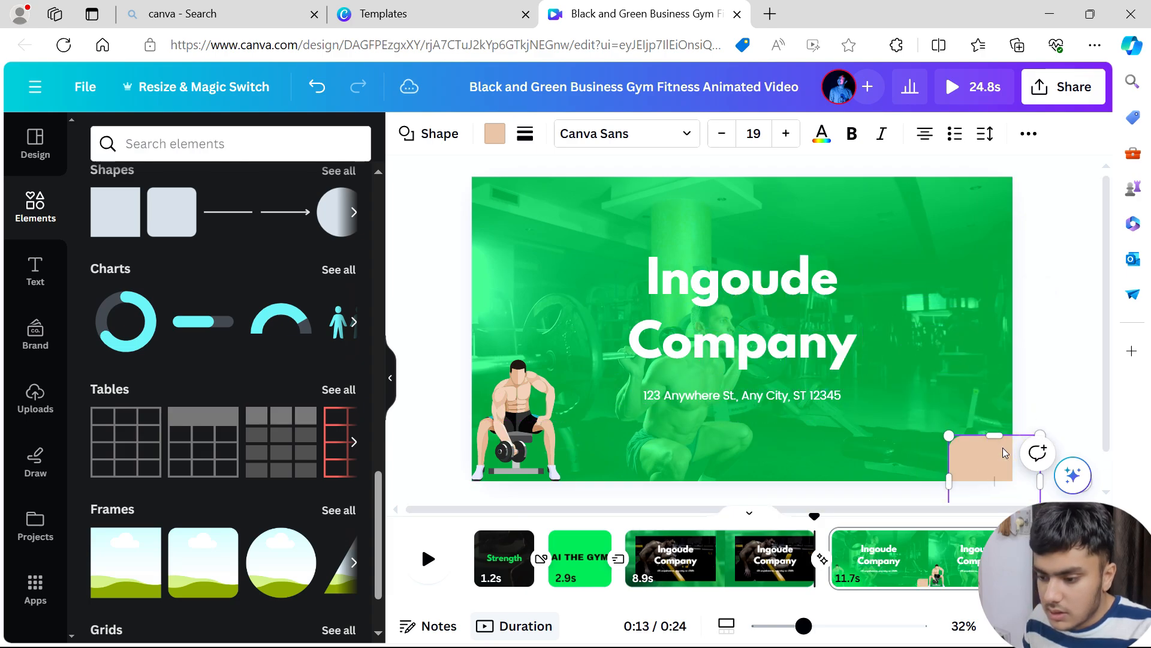
left_click(1059, 355)
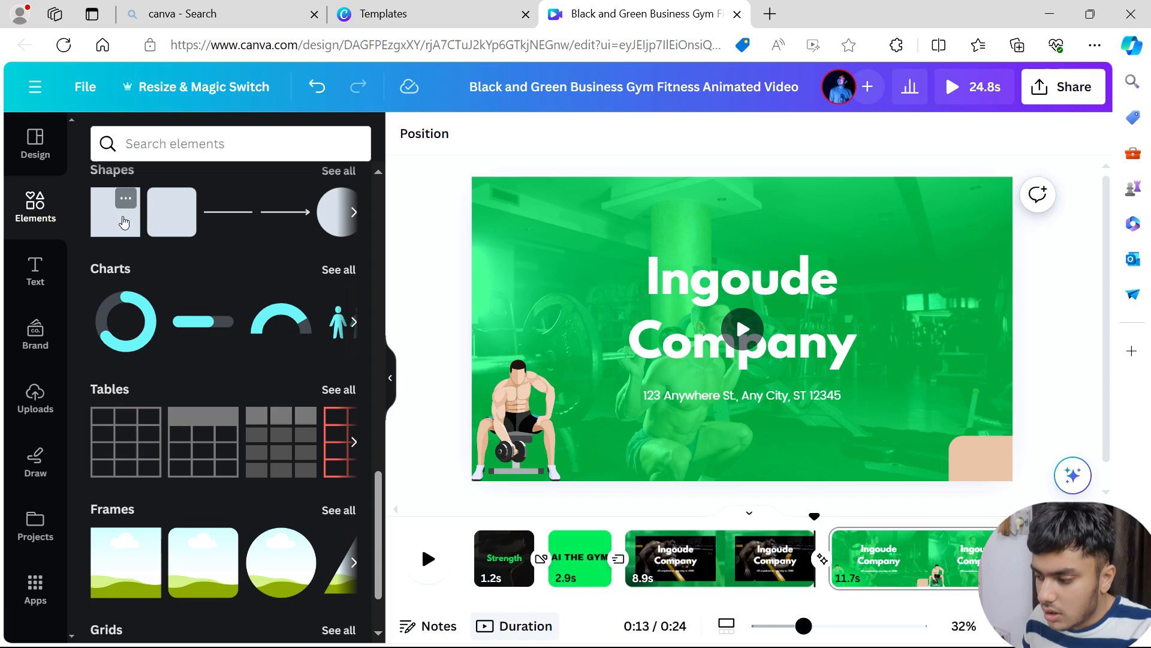
Step: Add another rounded square shape and place it partly over the page's top-left corner
left_click(181, 207)
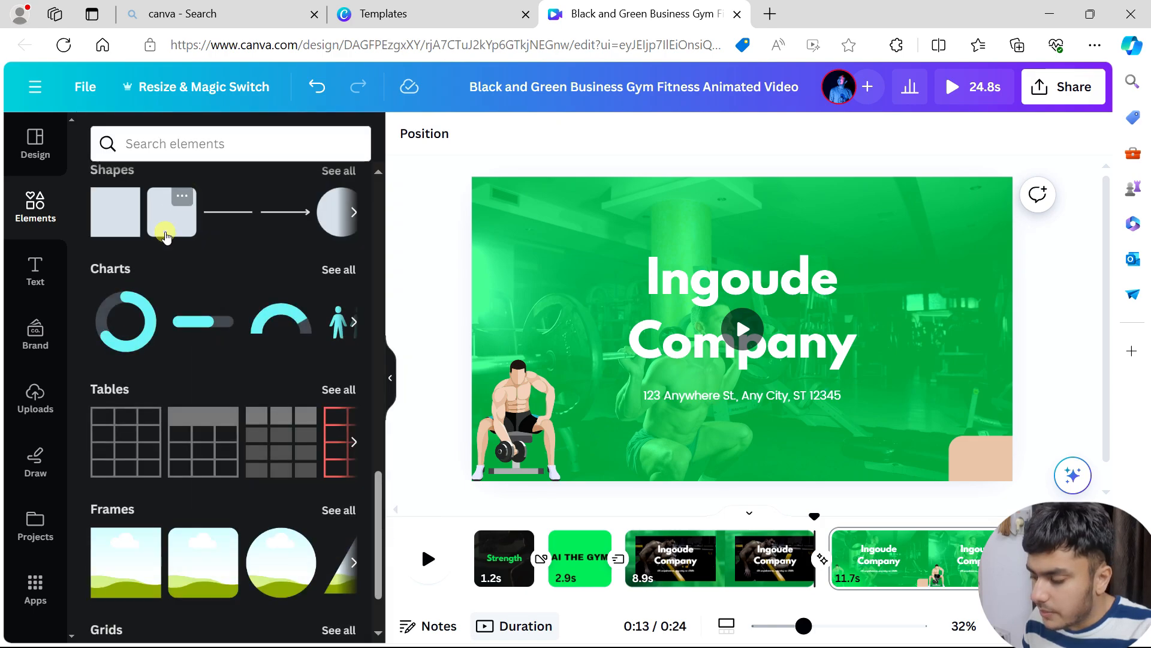
left_click(172, 239)
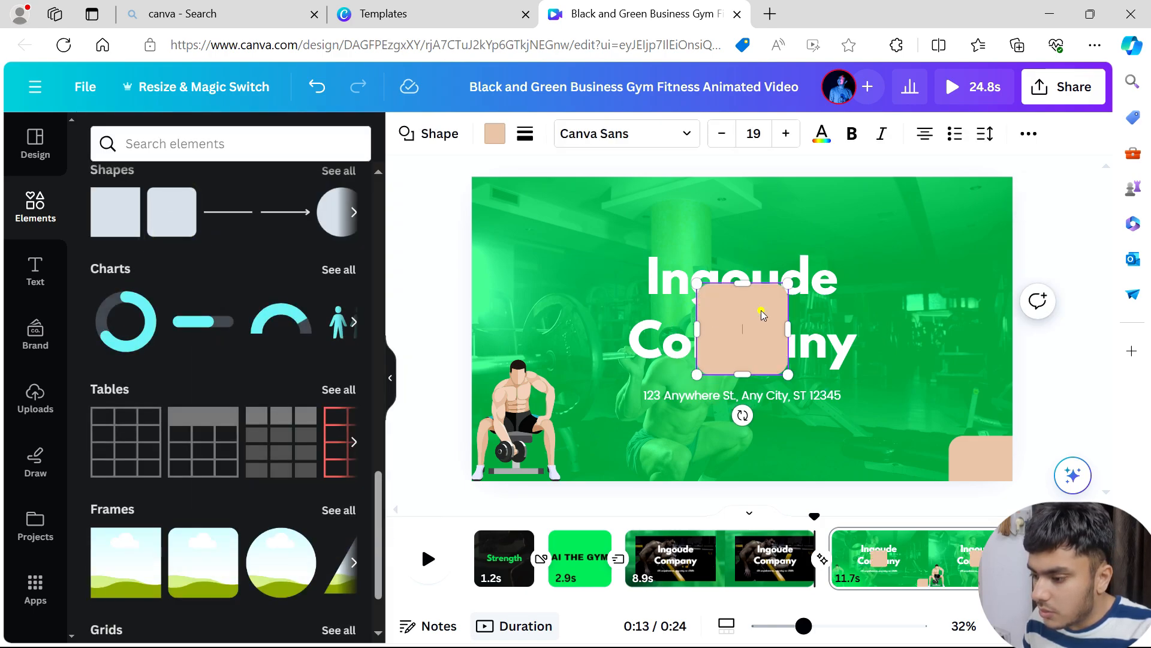
left_click_drag(757, 309, 496, 170)
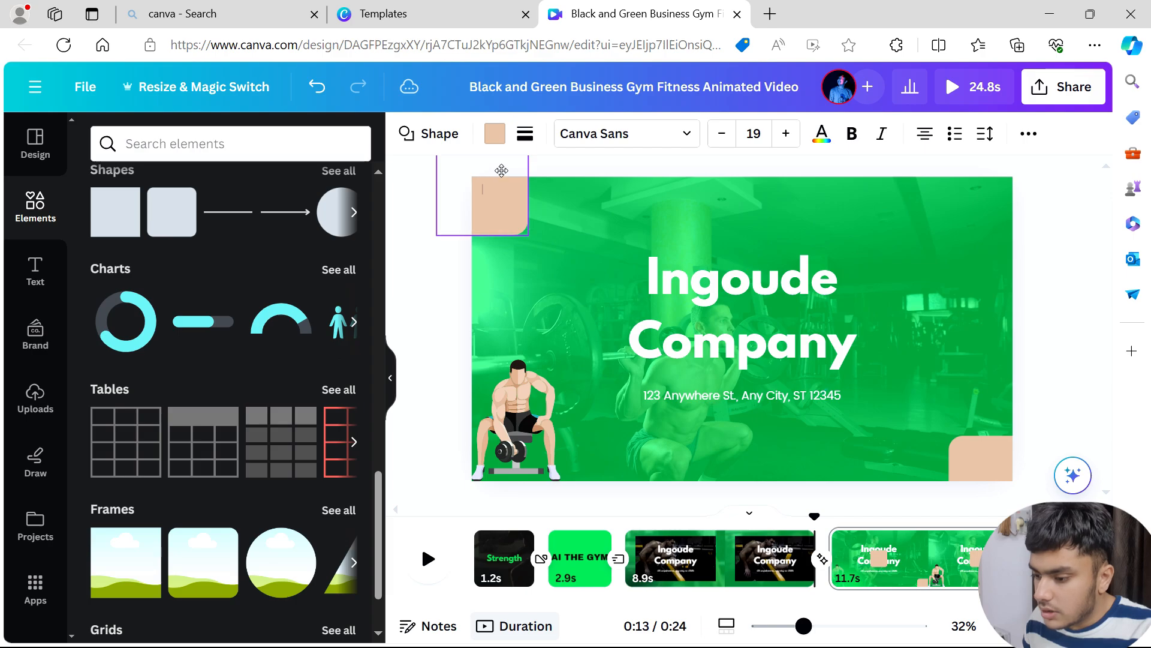
Step: Try a solid border on the top-left rounded square, keeping its beige fill
left_click(495, 134)
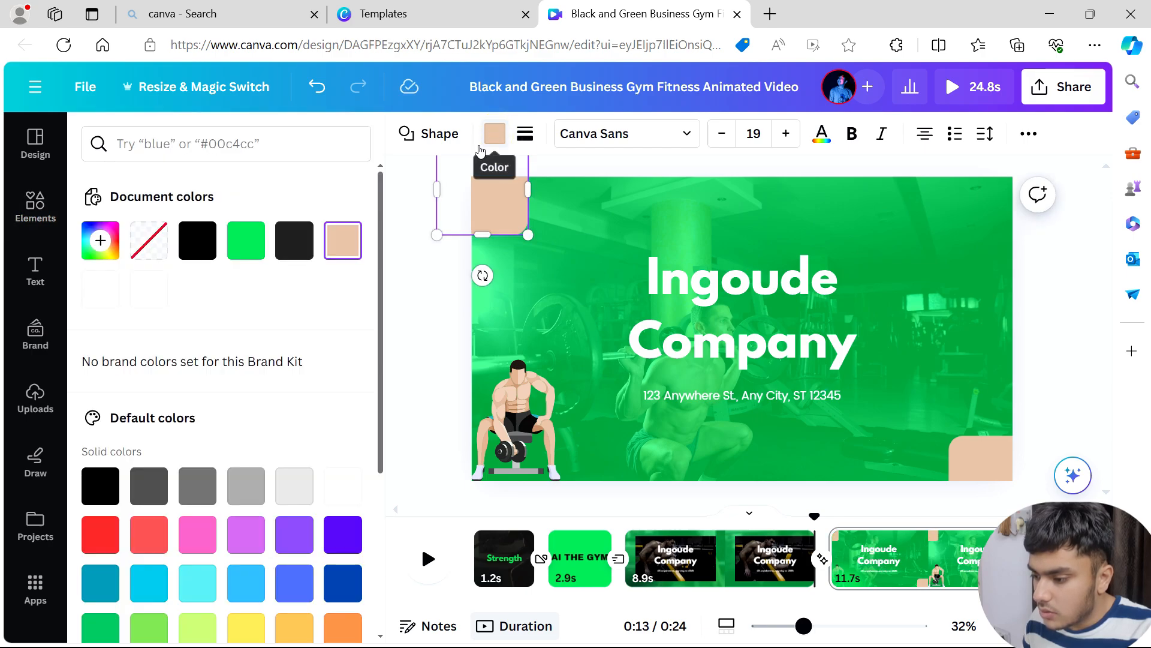
left_click(282, 248)
left_click(343, 240)
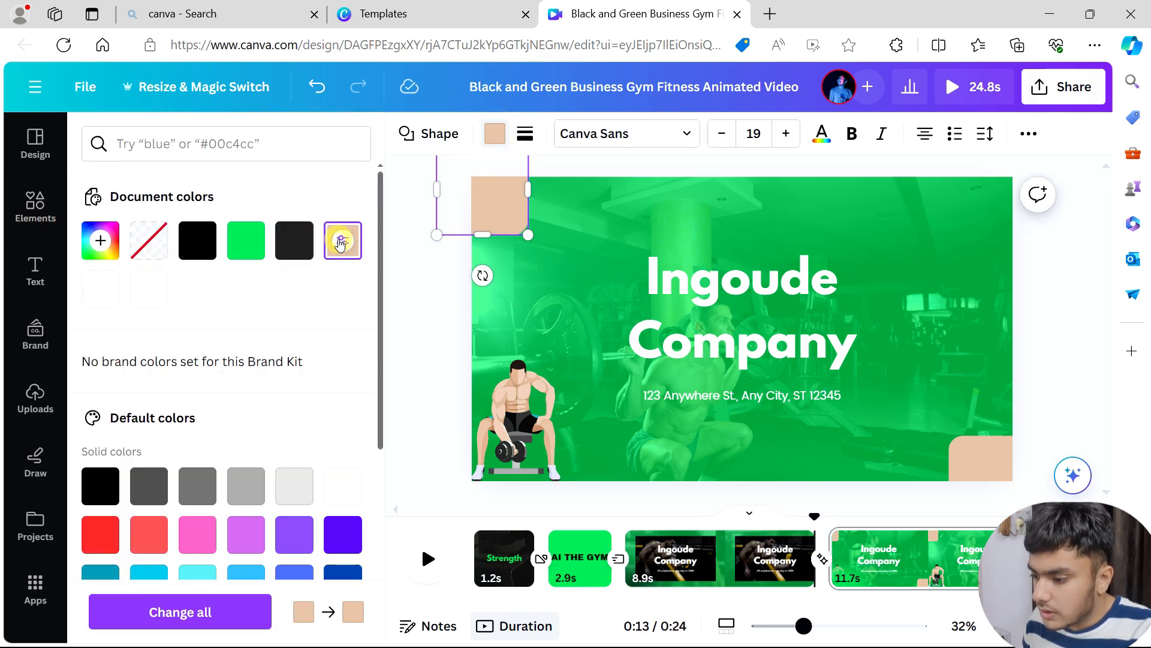
left_click(527, 135)
left_click_drag(551, 248, 525, 248)
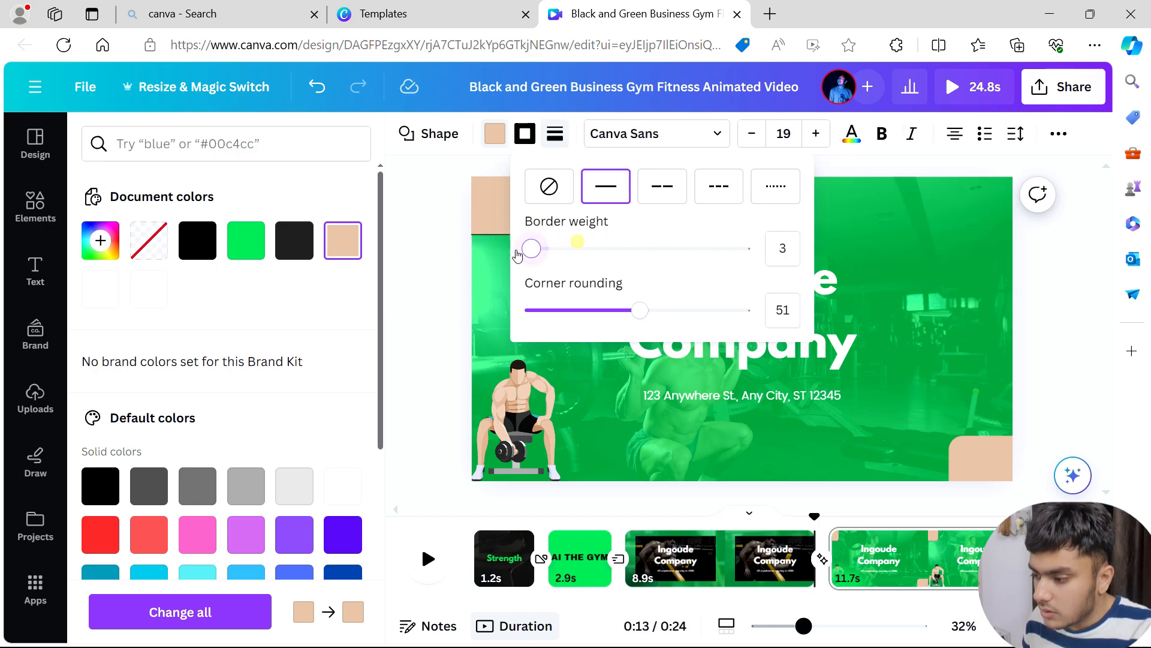
left_click(414, 278)
left_click(413, 277)
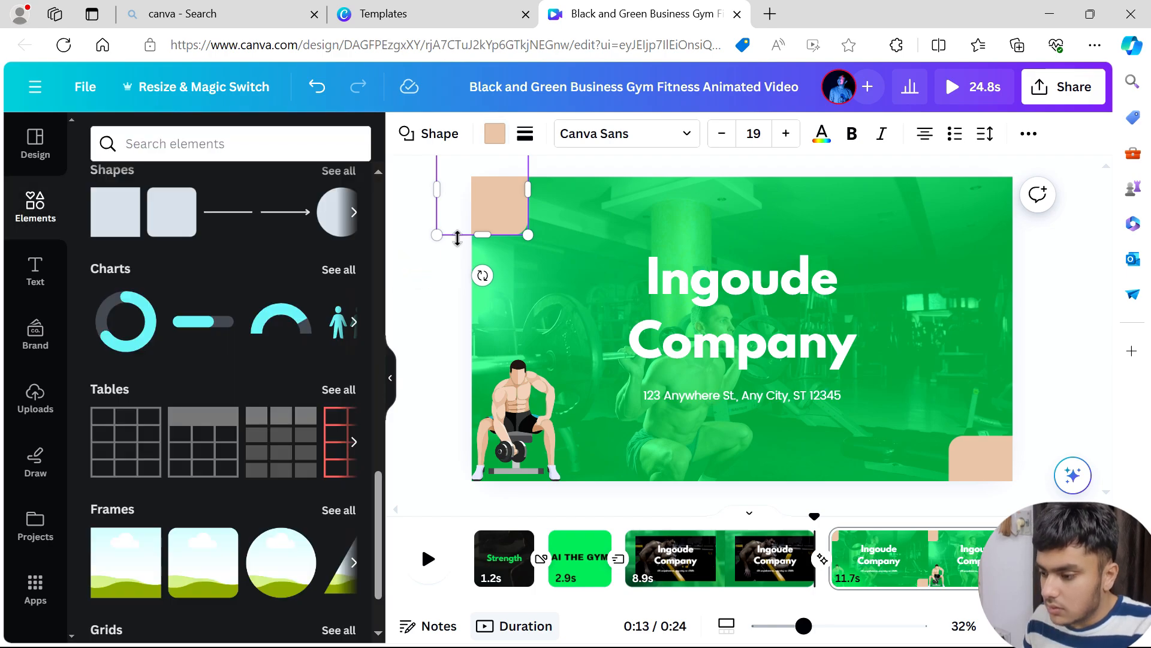
Step: Try some placeholder text inside the top-left rounded square and erase it again
double_click(502, 205)
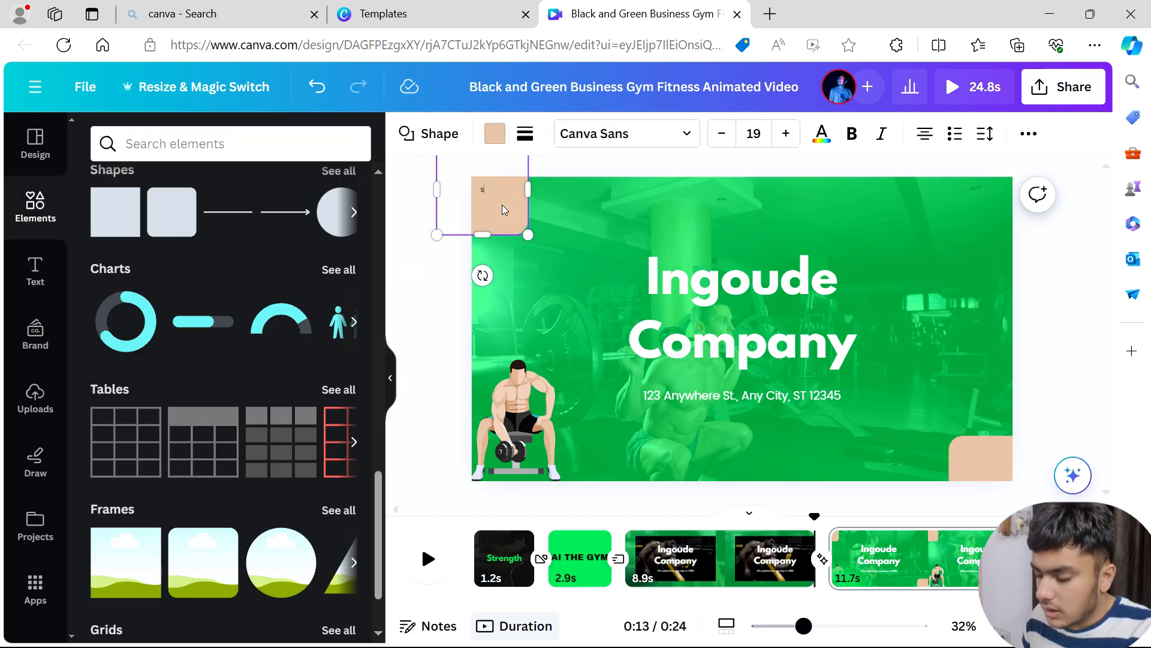
type("sdd")
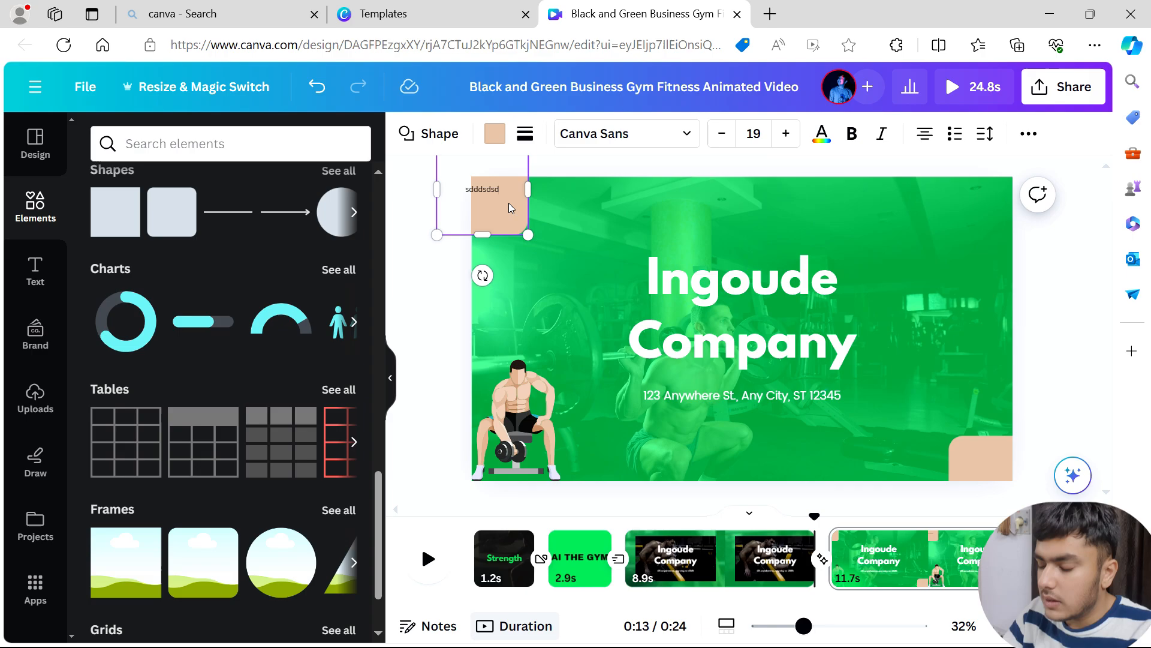
type("dsdsd")
key("BackSpace")
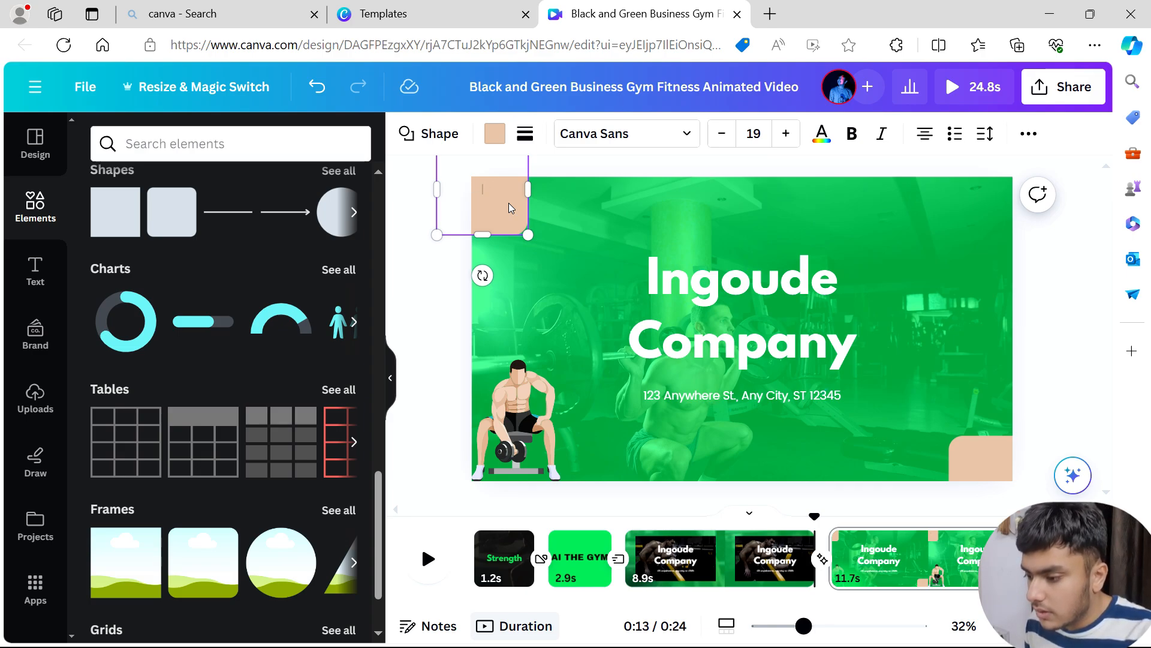
left_click(442, 334)
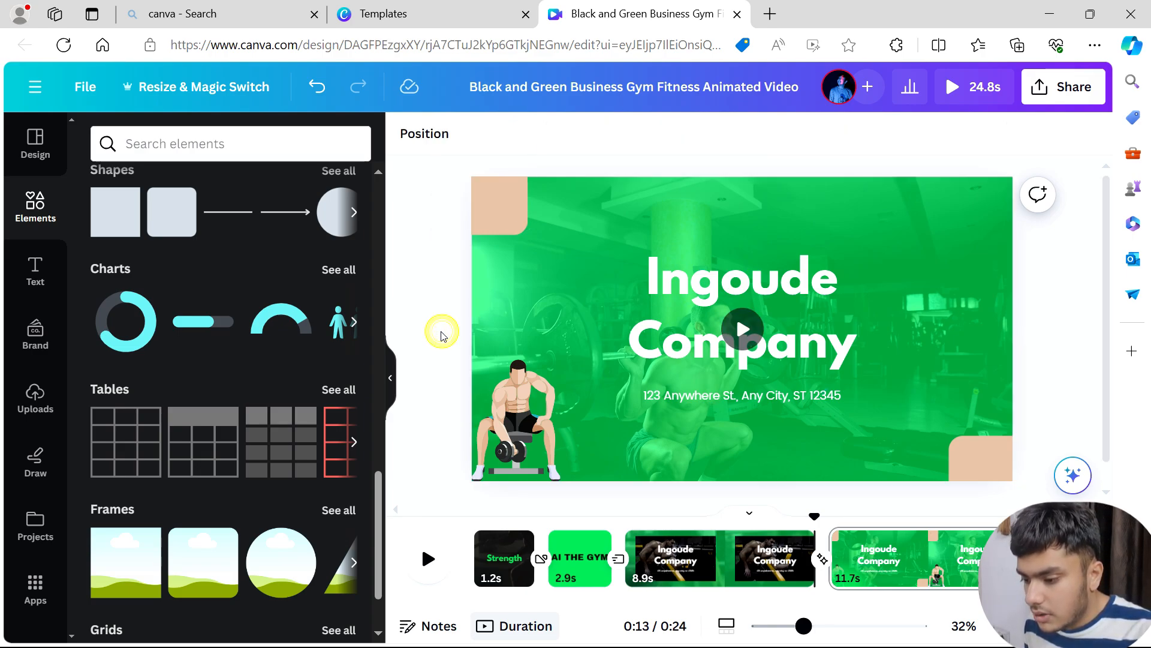
Step: Insert a progress dial chart in the page's top-right corner with line weight 13 and percentage 18
left_click(355, 322)
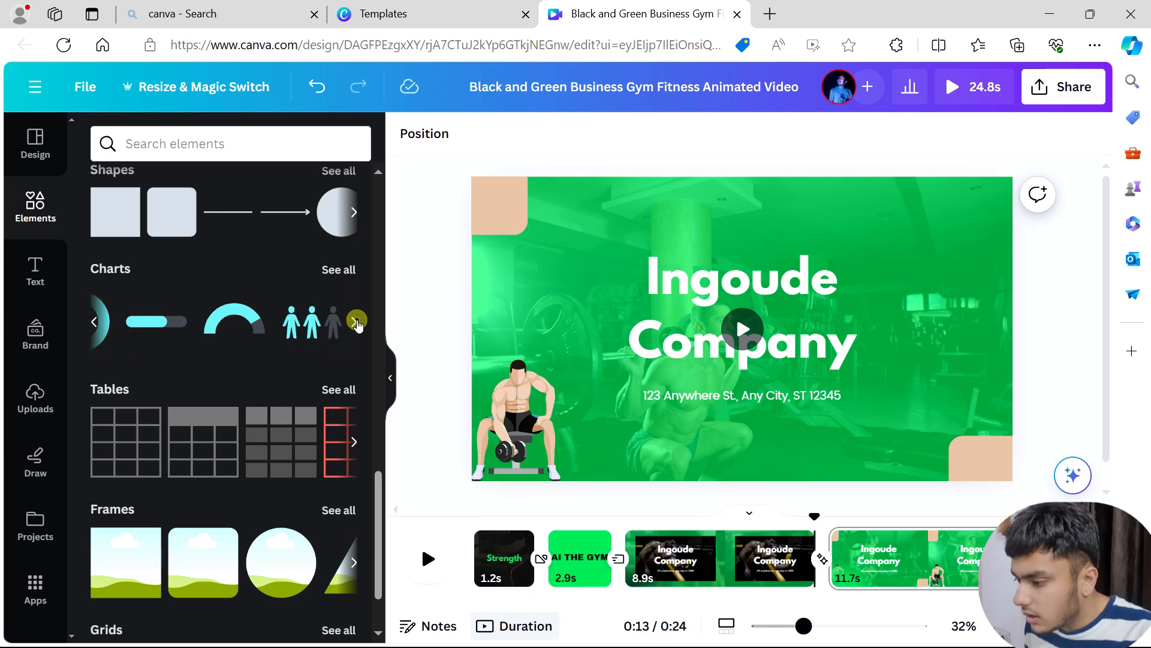
left_click(180, 326)
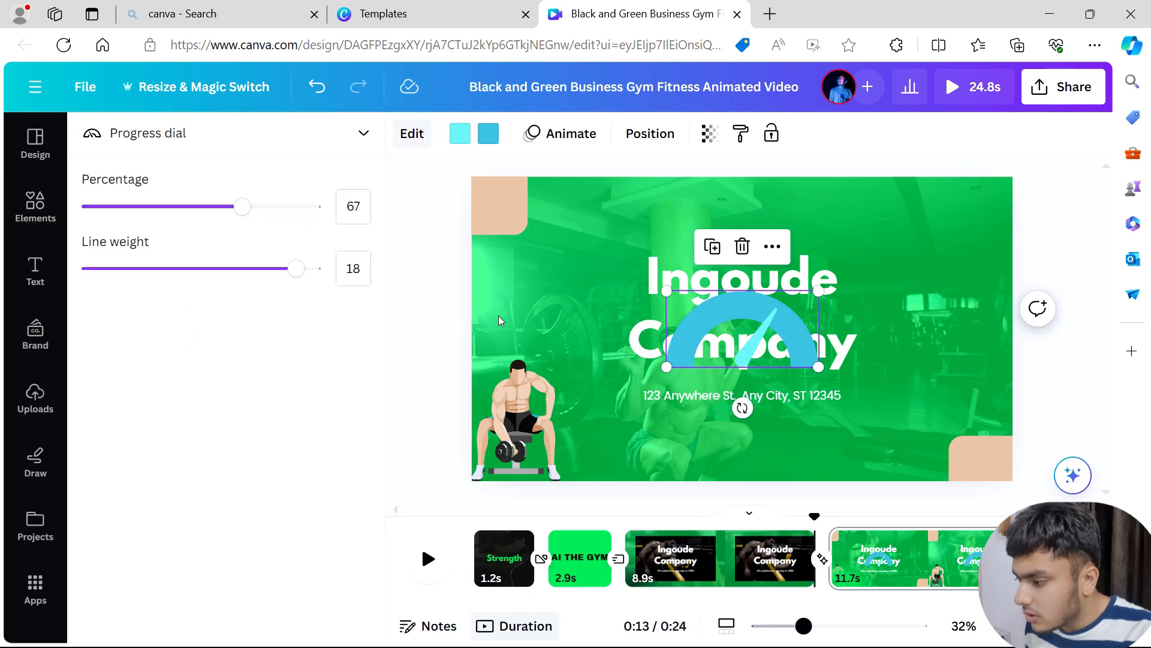
left_click_drag(710, 332, 903, 213)
left_click_drag(293, 281, 224, 265)
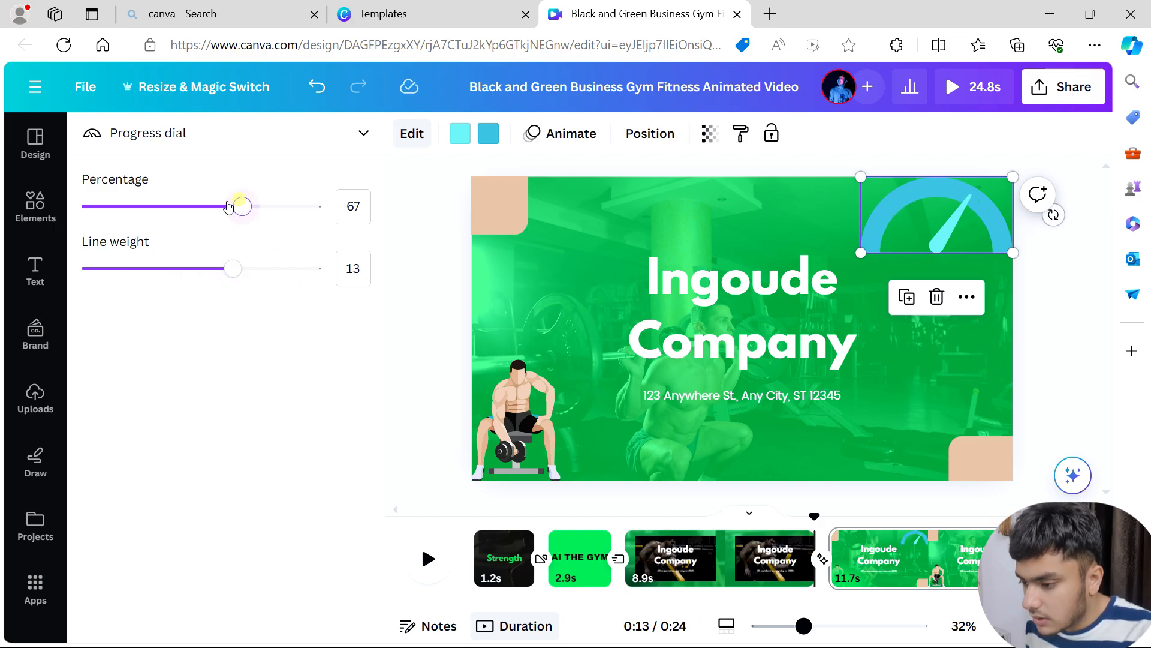
left_click_drag(240, 204, 125, 232)
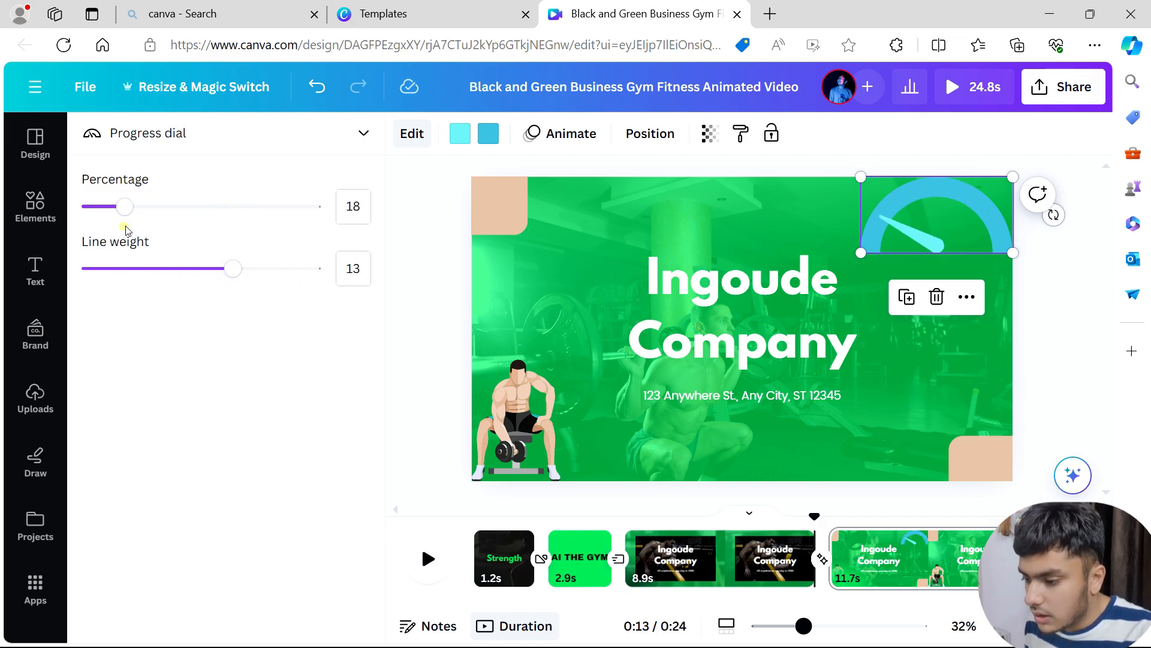
Step: Delete the progress dial from the page's top-right corner
left_click(418, 210)
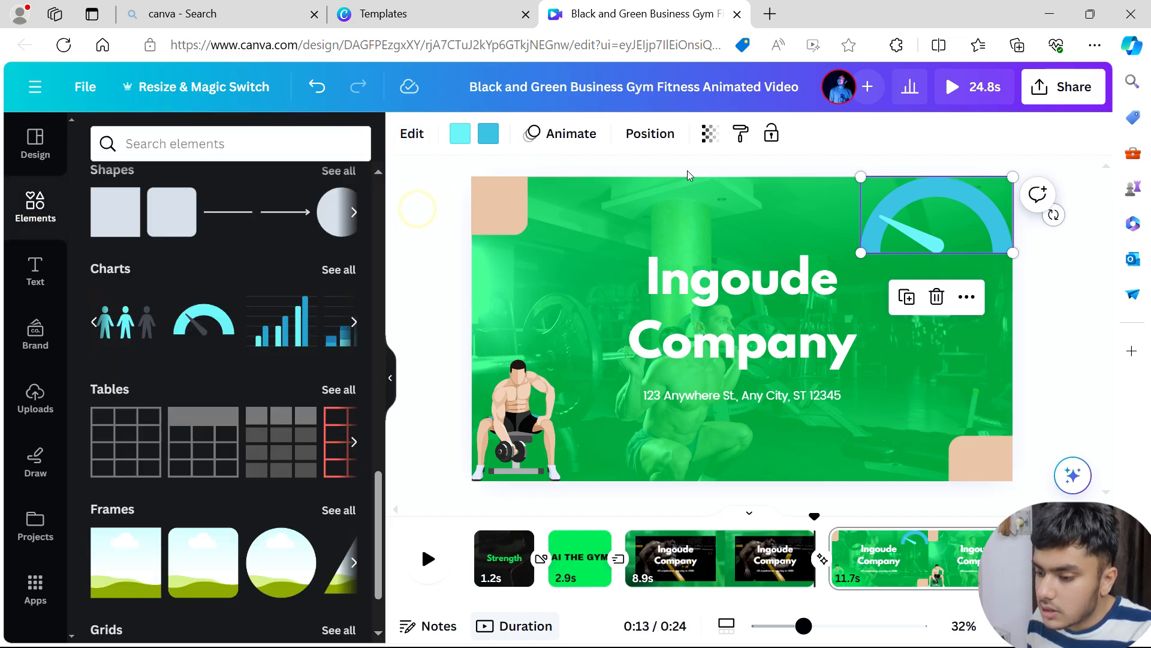
left_click(920, 227)
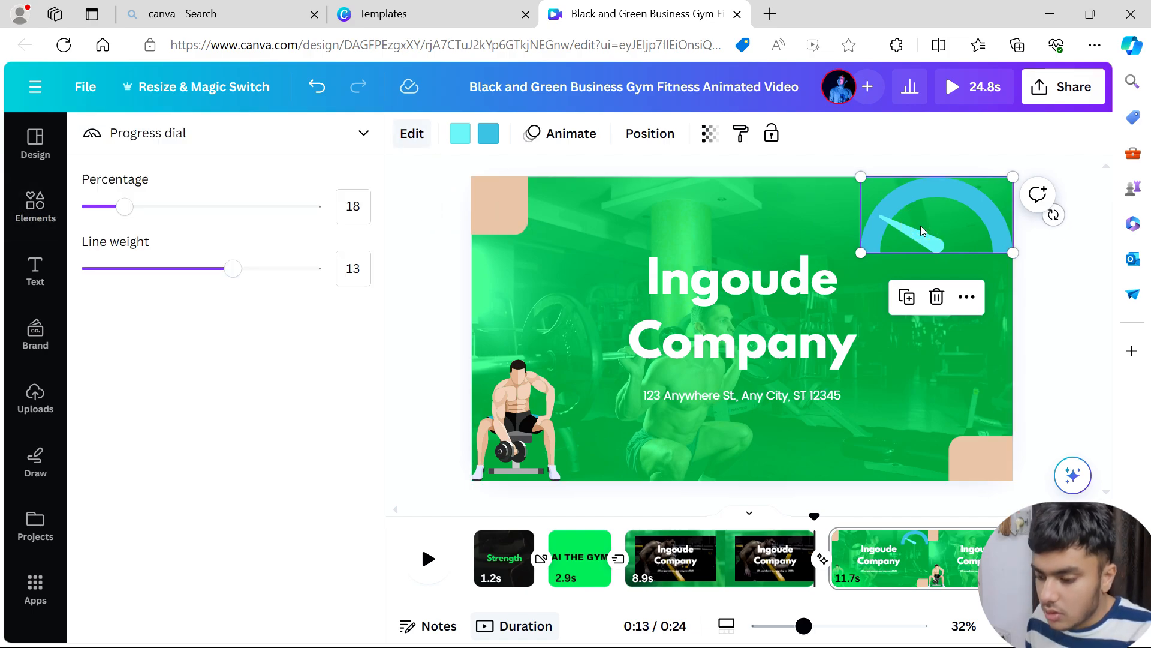
key("Delete")
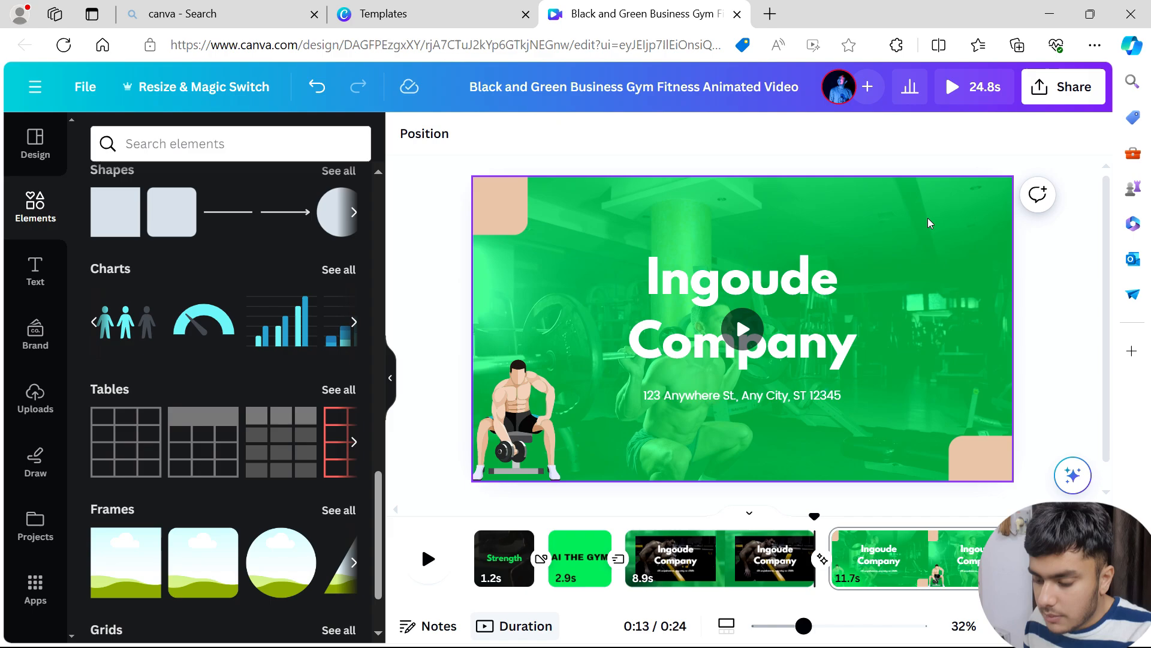
Step: Look through the available frames, grids, collections and element categories, plus the brand kit, uploads and drawing tools
scroll(261, 460, "down", 5)
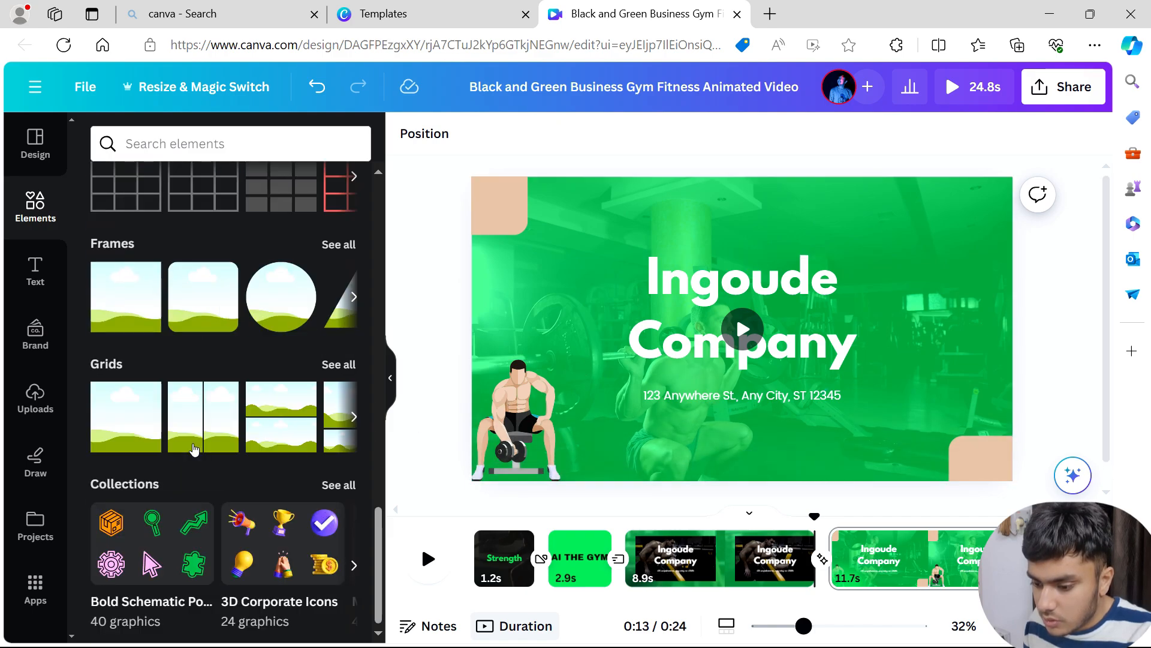
scroll(273, 274, "up", 10)
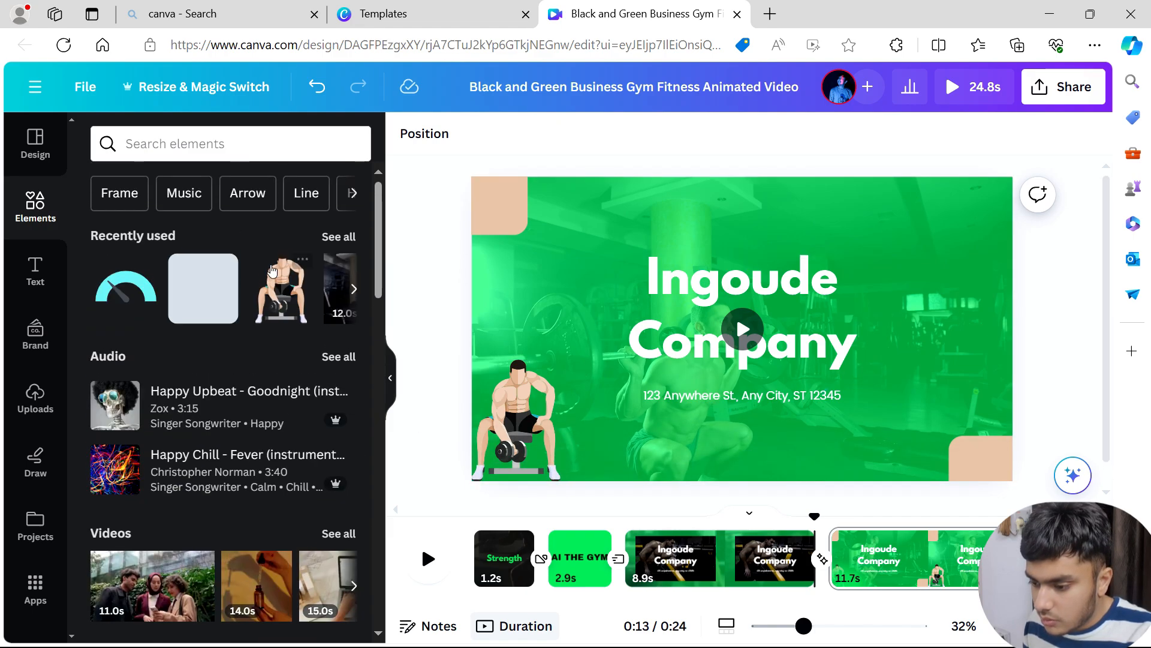
left_click(355, 194)
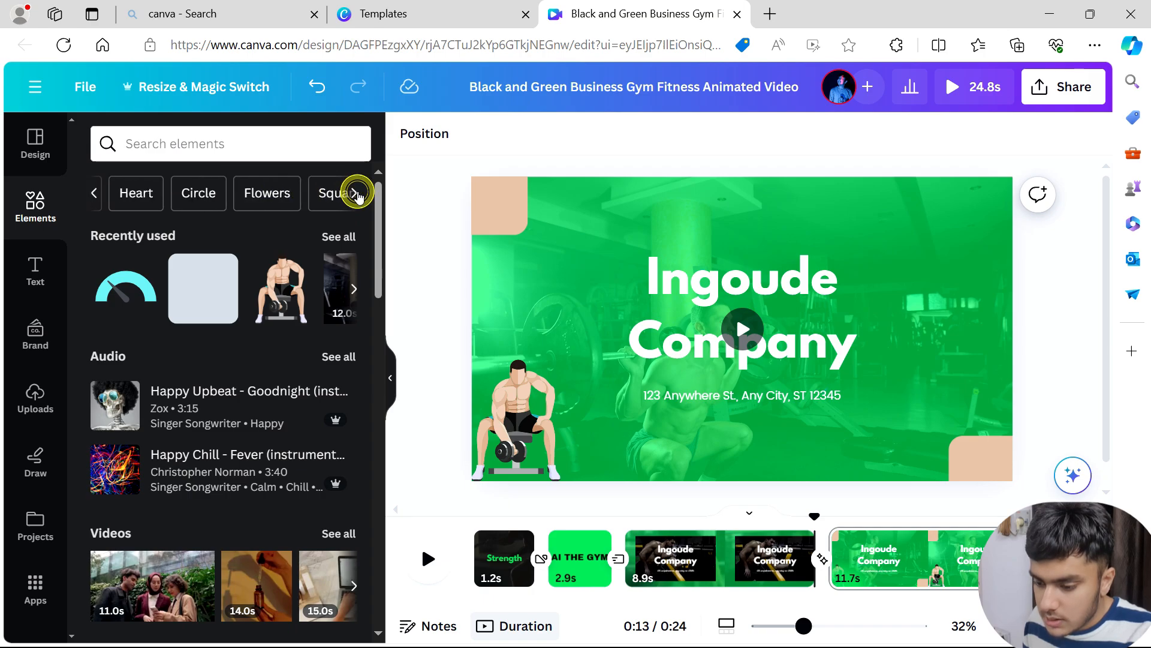
left_click(357, 193)
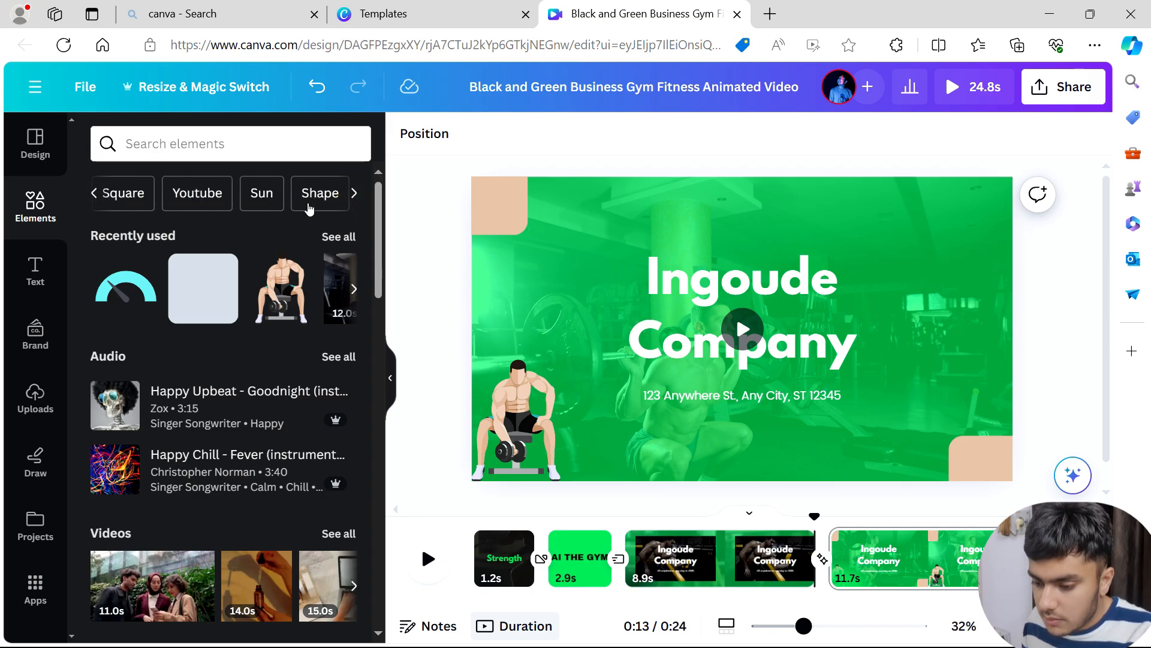
left_click(43, 273)
left_click(40, 334)
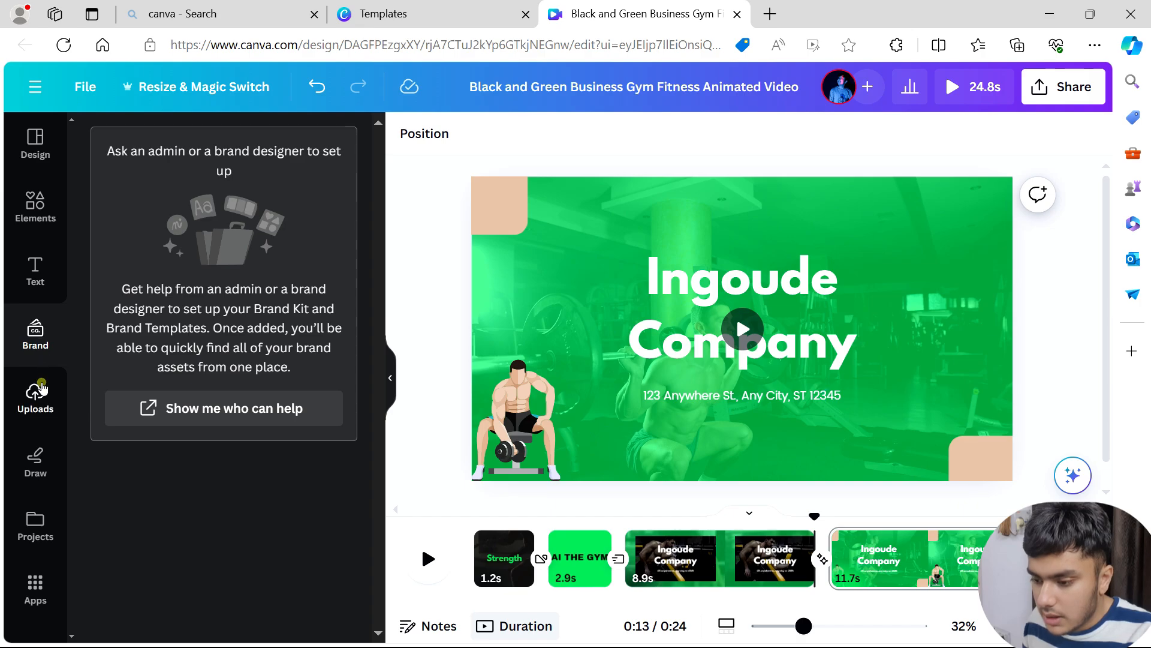
left_click(39, 374)
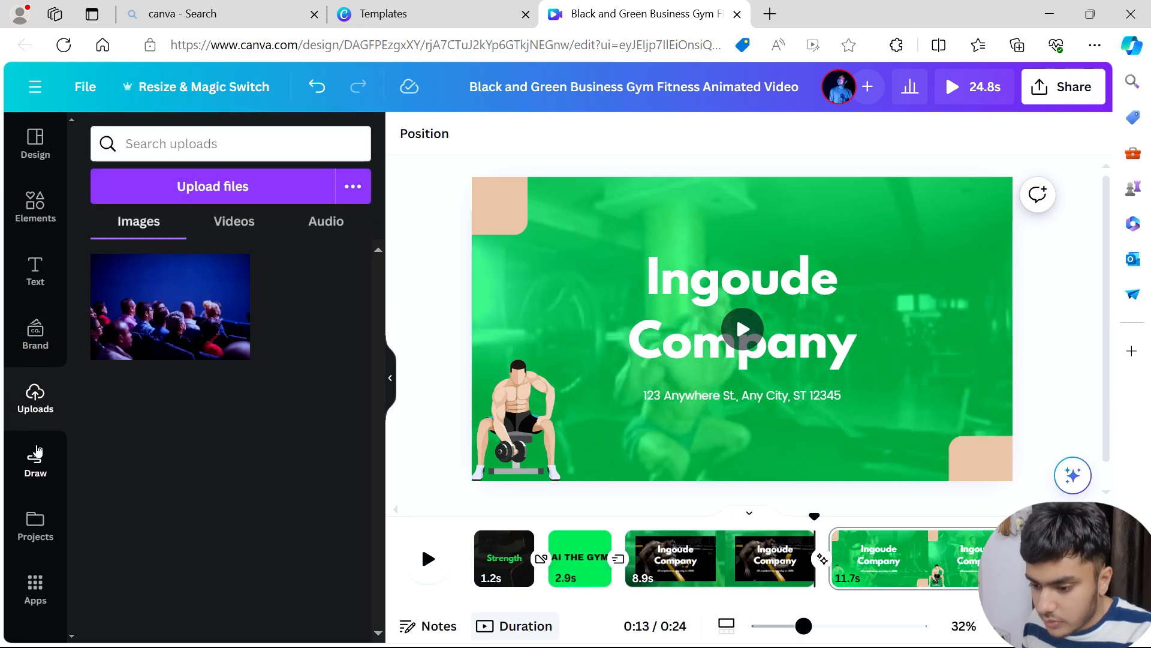
left_click(37, 451)
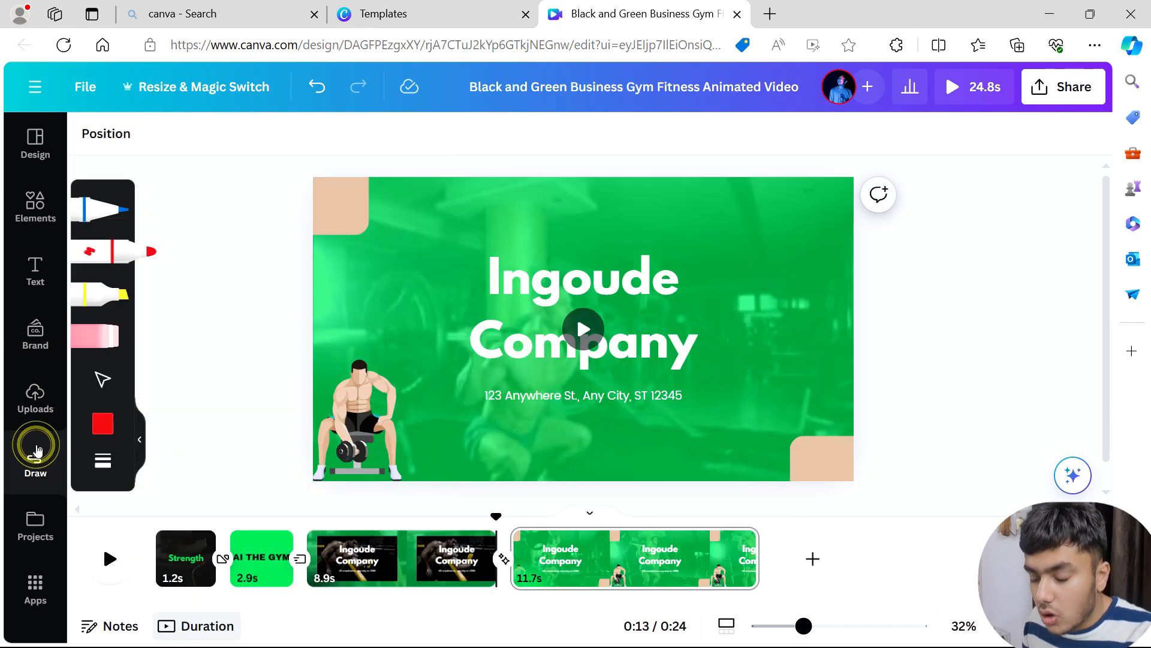
left_click(39, 399)
left_click(52, 204)
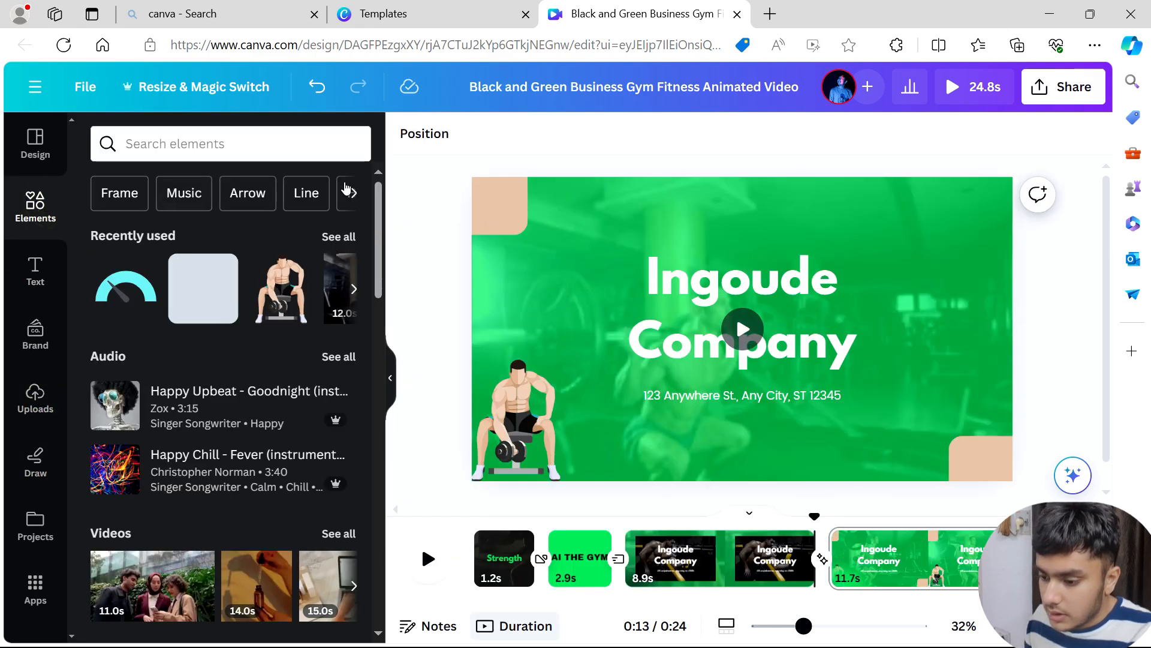
left_click(350, 190)
Step: Search the elements for "sticker" and show all matching graphics
left_click(319, 140)
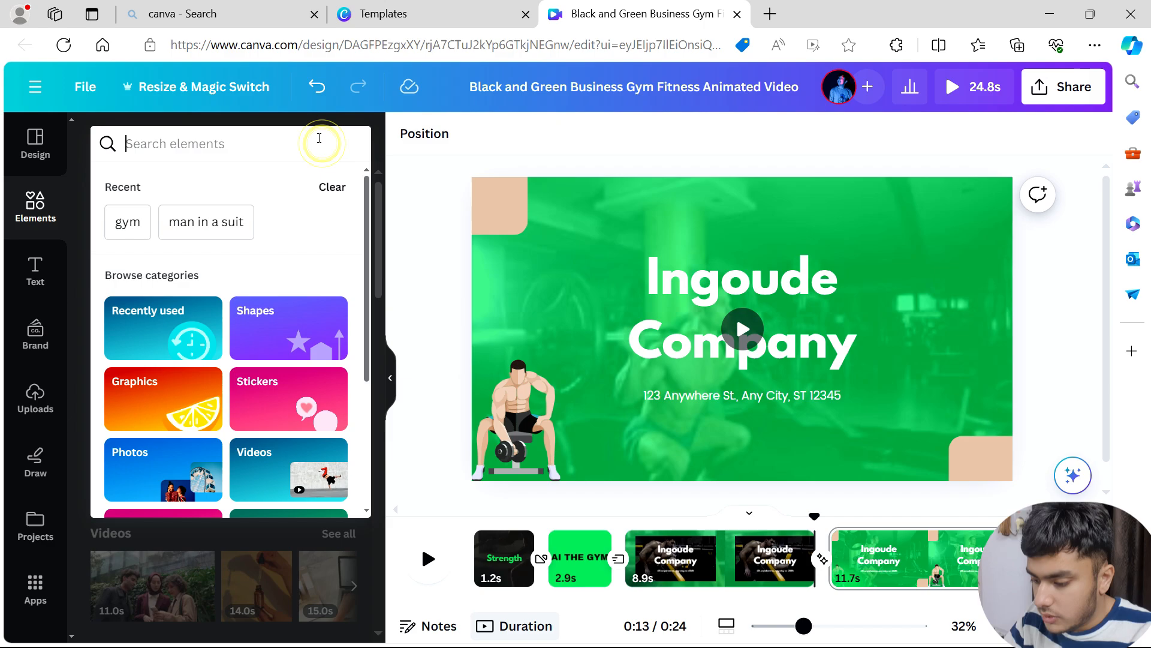
type("stick")
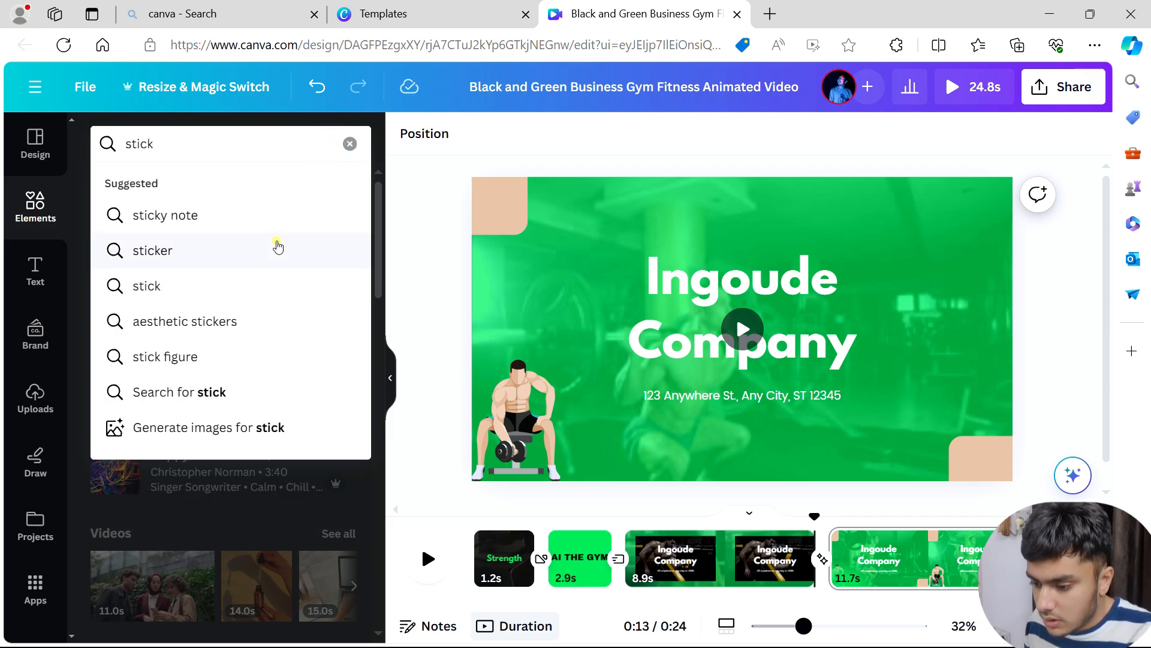
left_click(275, 249)
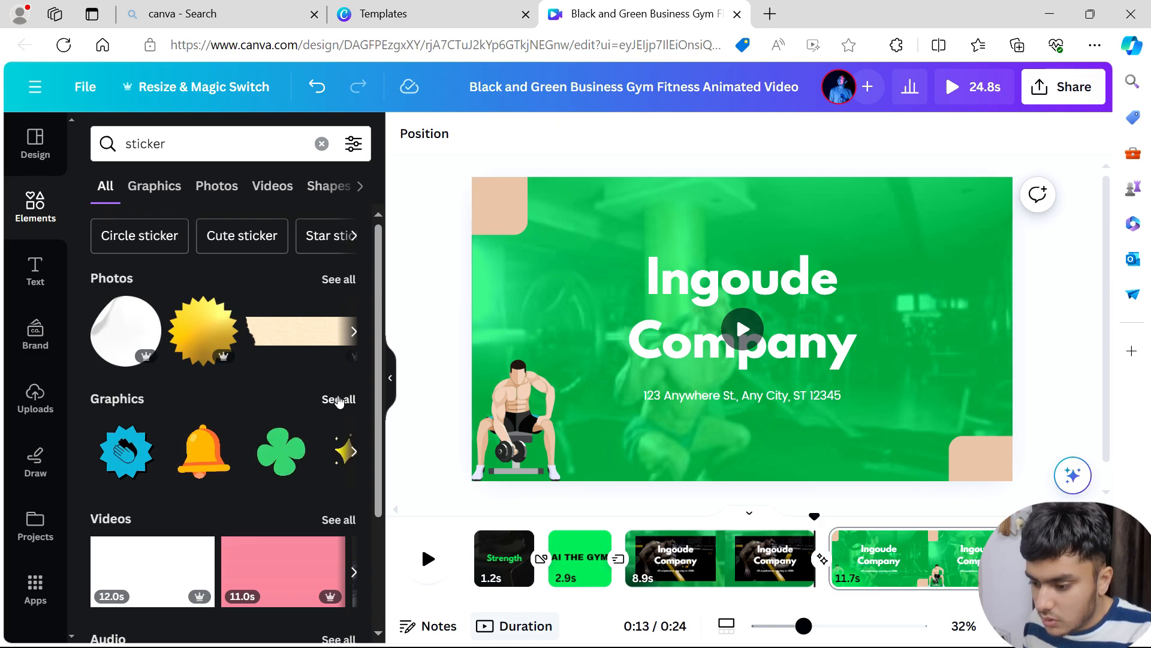
left_click(339, 400)
Step: Find the animated running man in a yellow shirt among the sticker graphics and insert it on the page
scroll(322, 384, "down", 6)
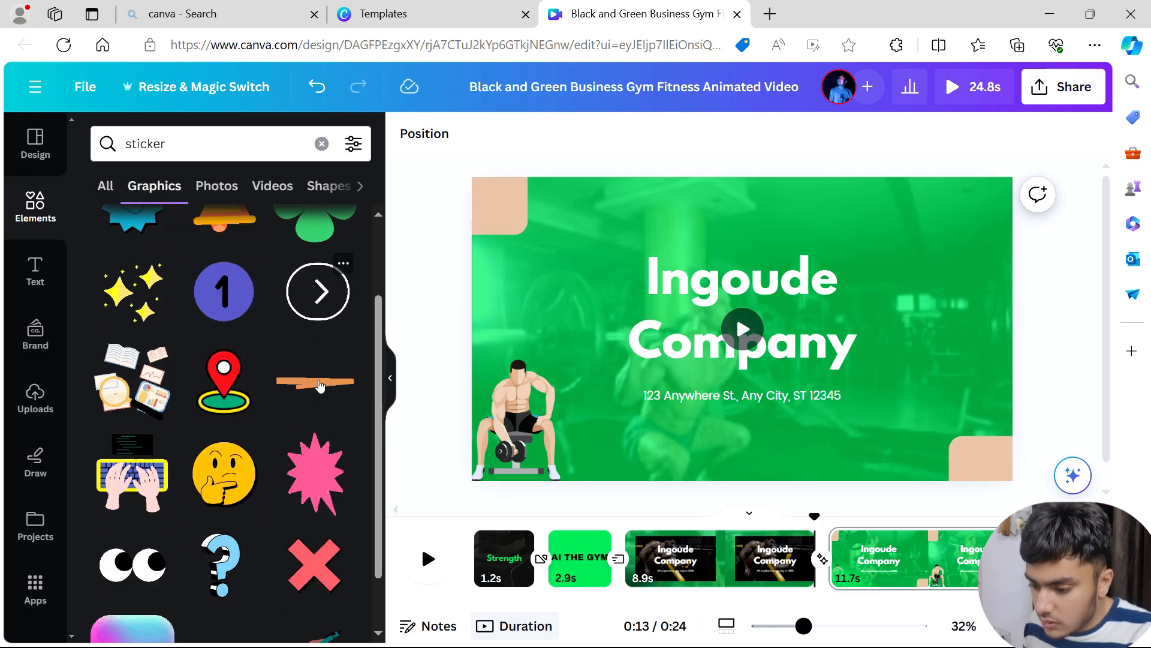
scroll(321, 386, "down", 4)
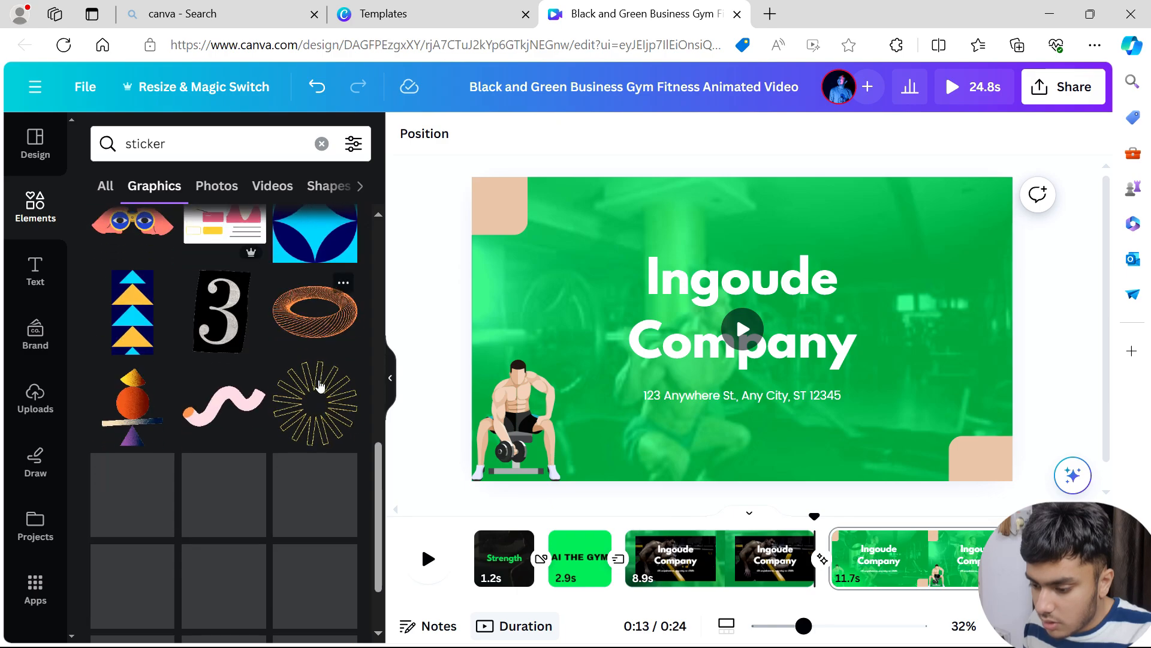
scroll(321, 385, "down", 3)
scroll(321, 386, "down", 3)
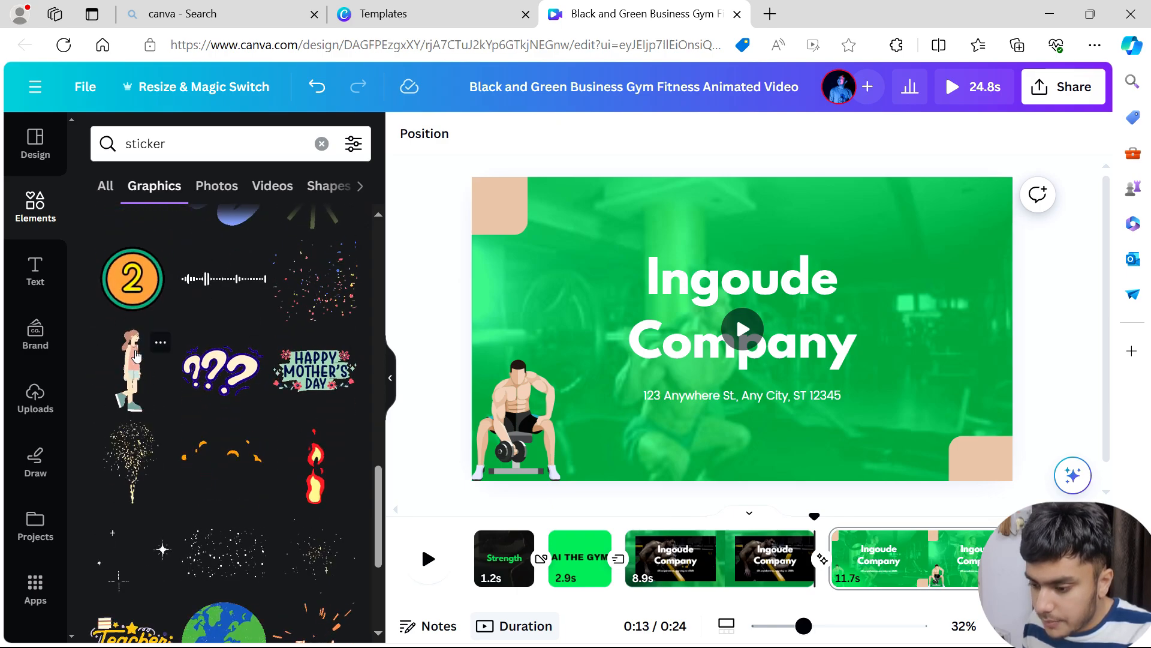
scroll(133, 351, "down", 6)
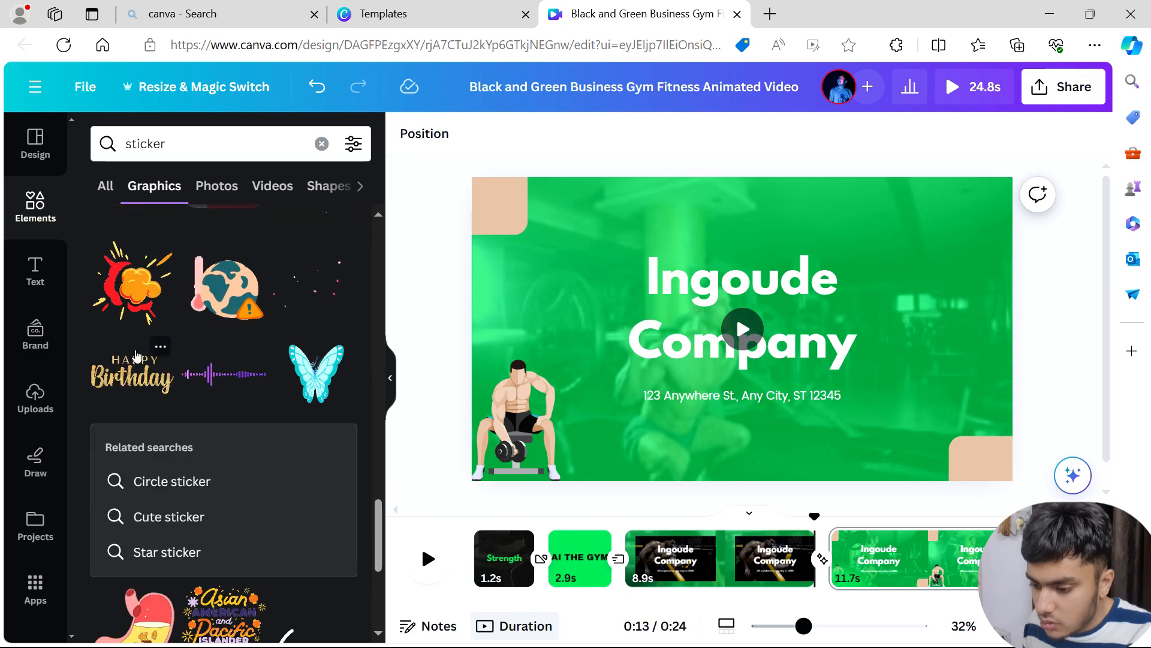
scroll(137, 355, "down", 8)
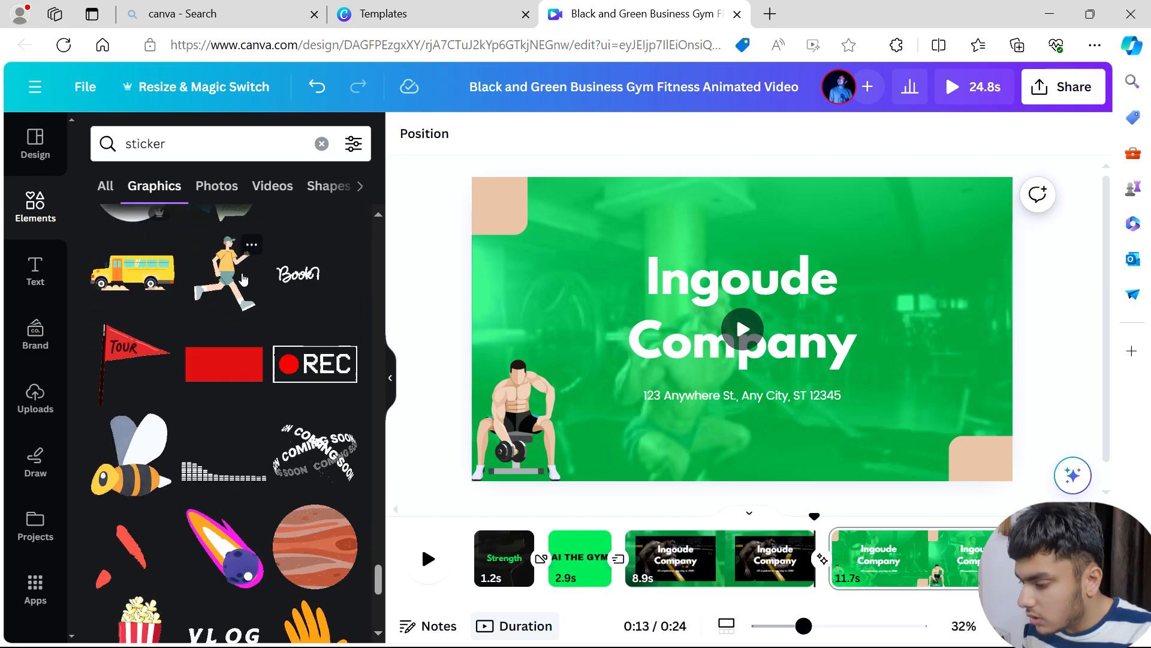
left_click(251, 279)
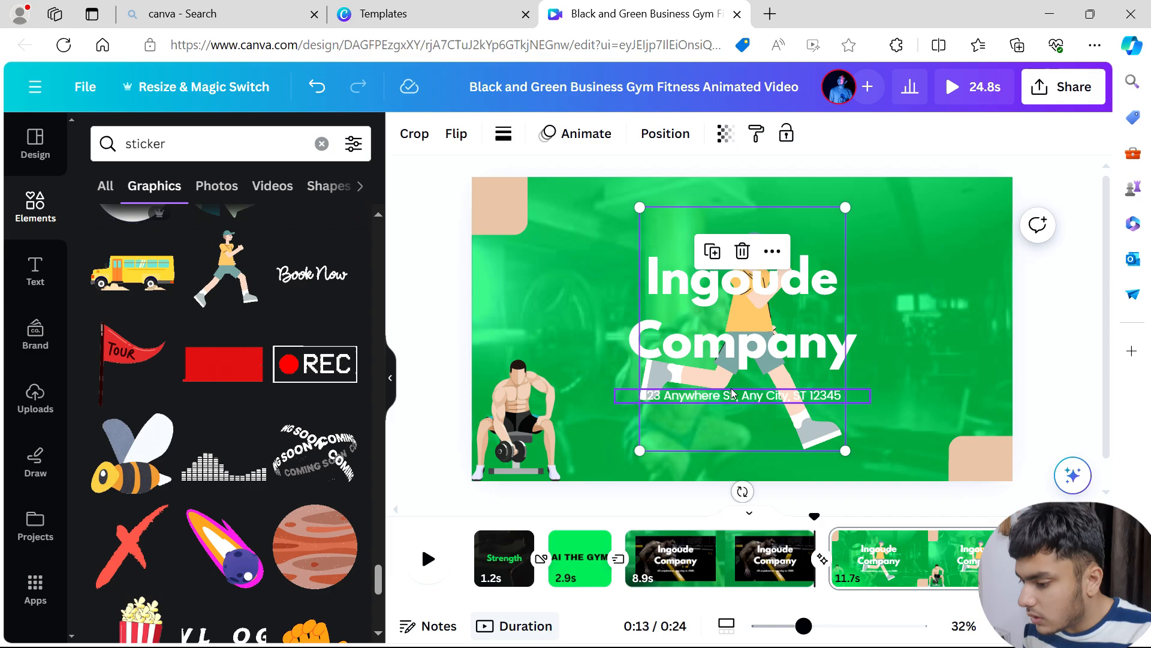
Step: Shrink the running man sticker to about half its size and place it over the peach shape in the page's bottom-right corner
left_click(519, 430)
left_click(762, 416)
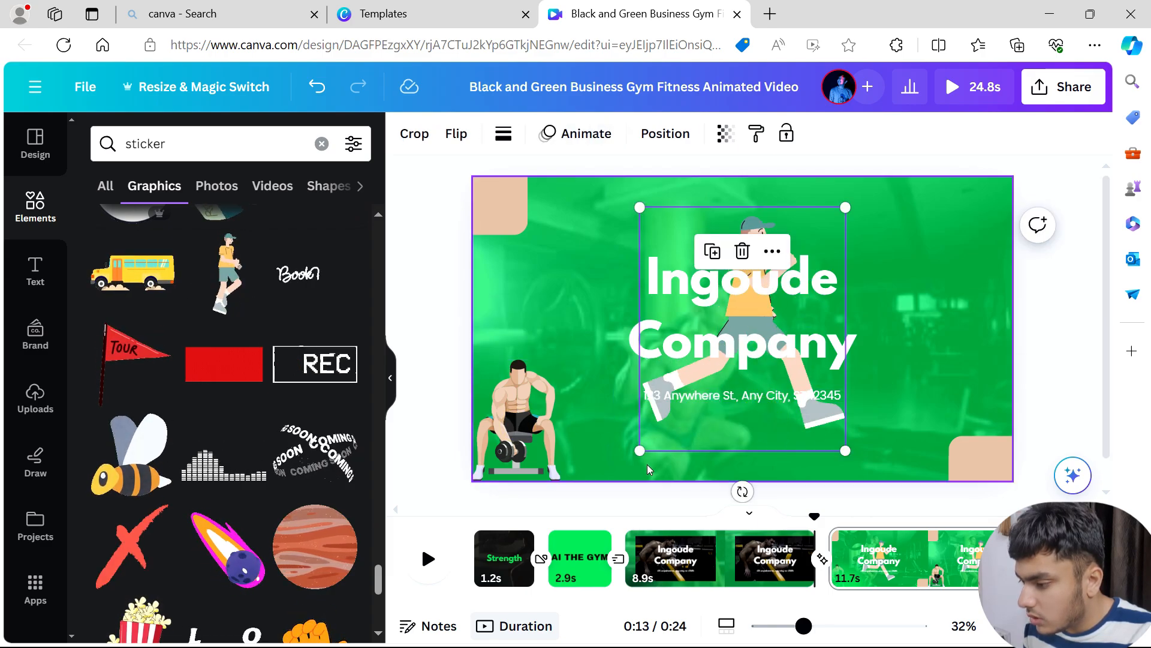
left_click_drag(640, 449, 773, 361)
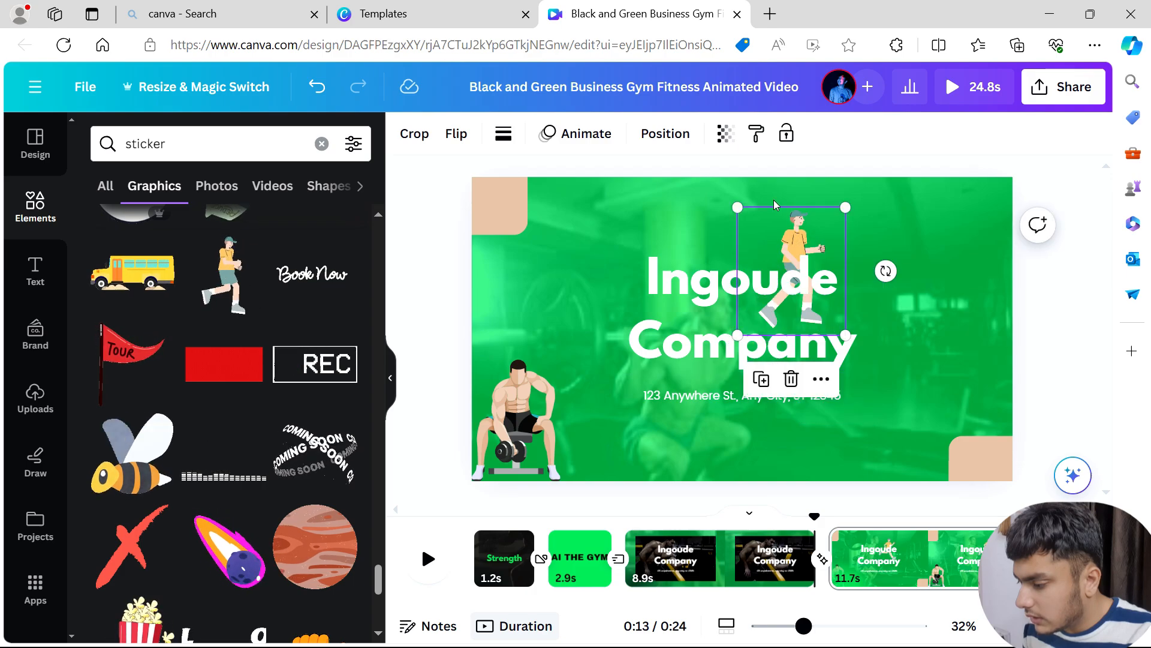
left_click_drag(807, 247, 946, 395)
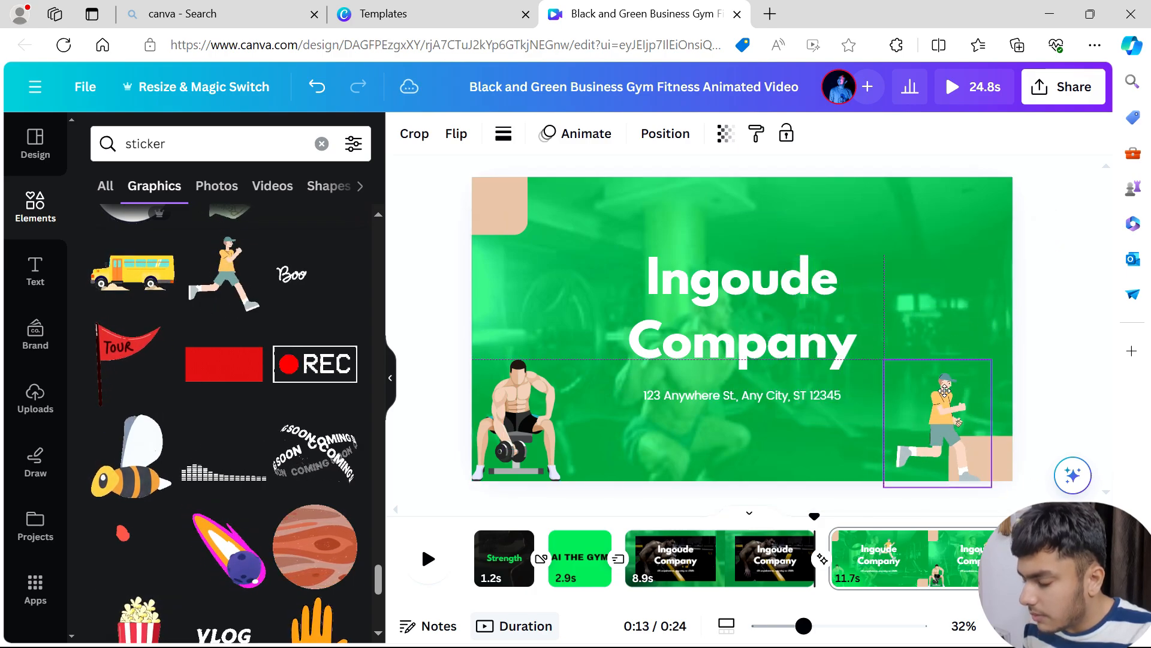
left_click(1039, 317)
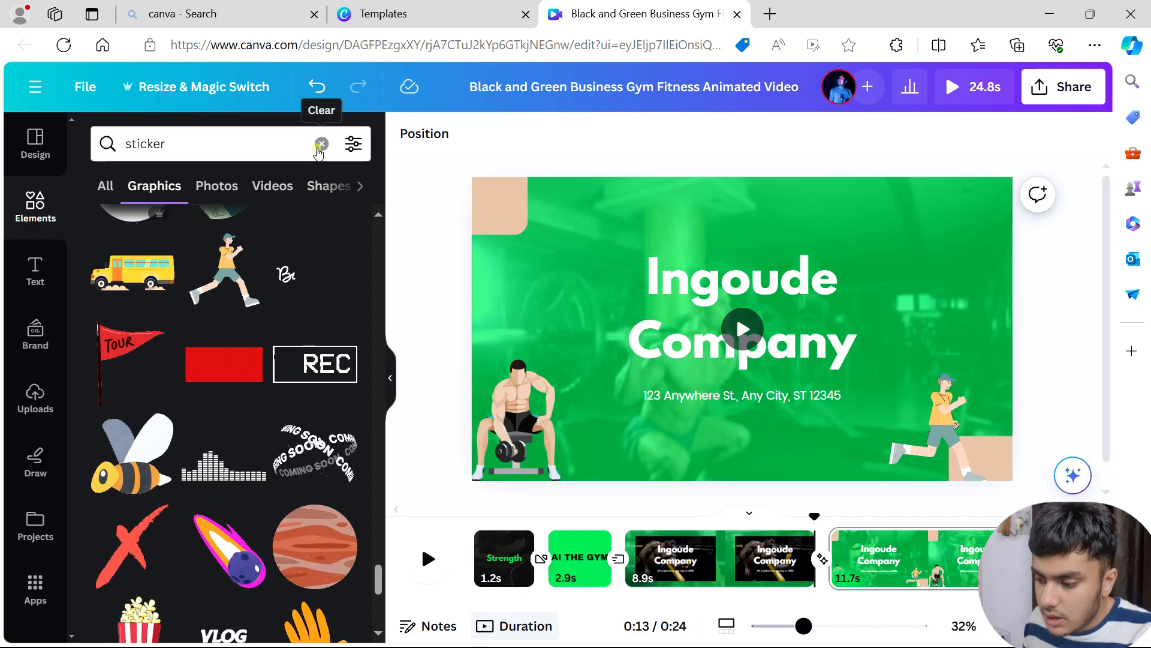
Step: Search the elements for "Music" and look through all the matching audio tracks
left_click(320, 147)
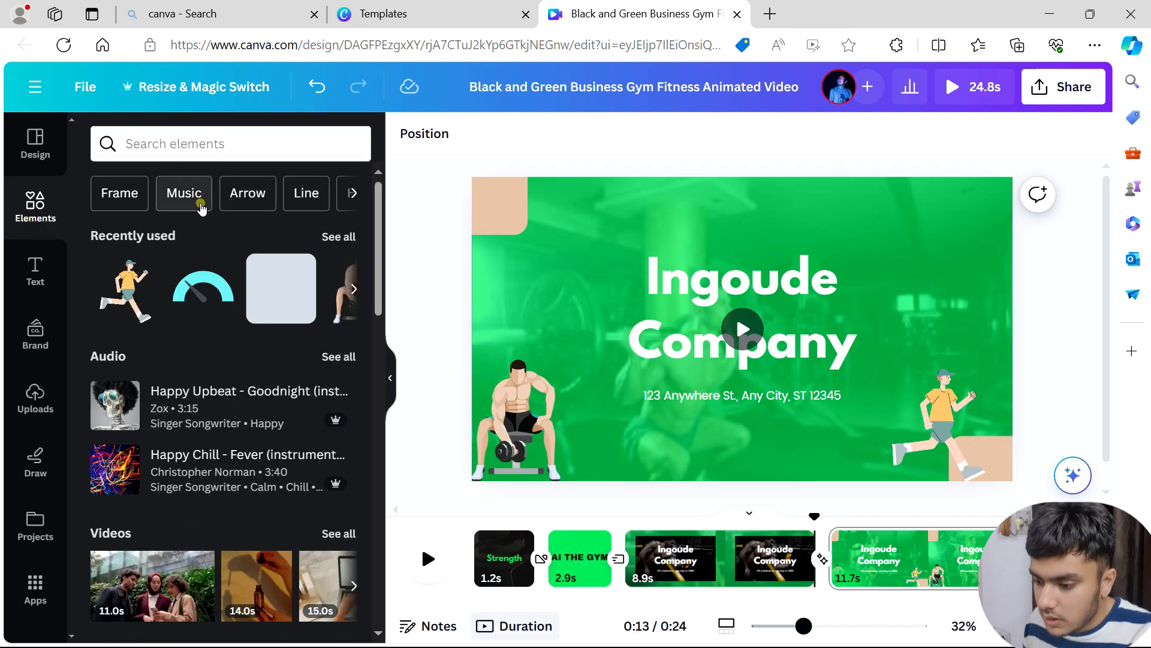
left_click(185, 194)
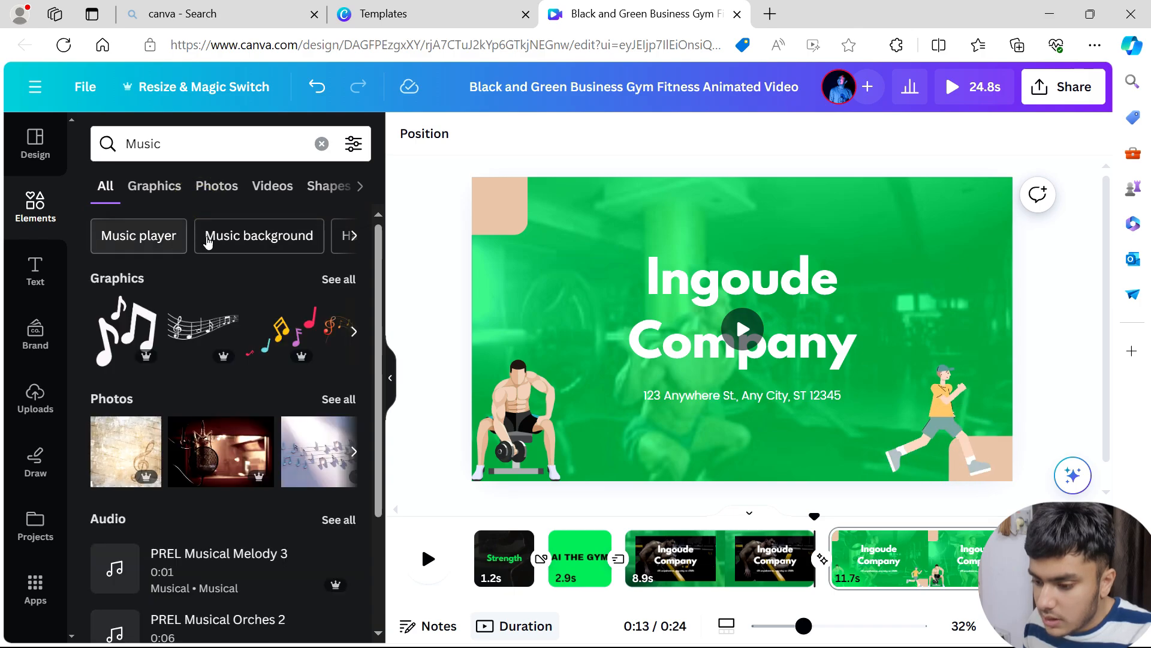
scroll(258, 292, "down", 3)
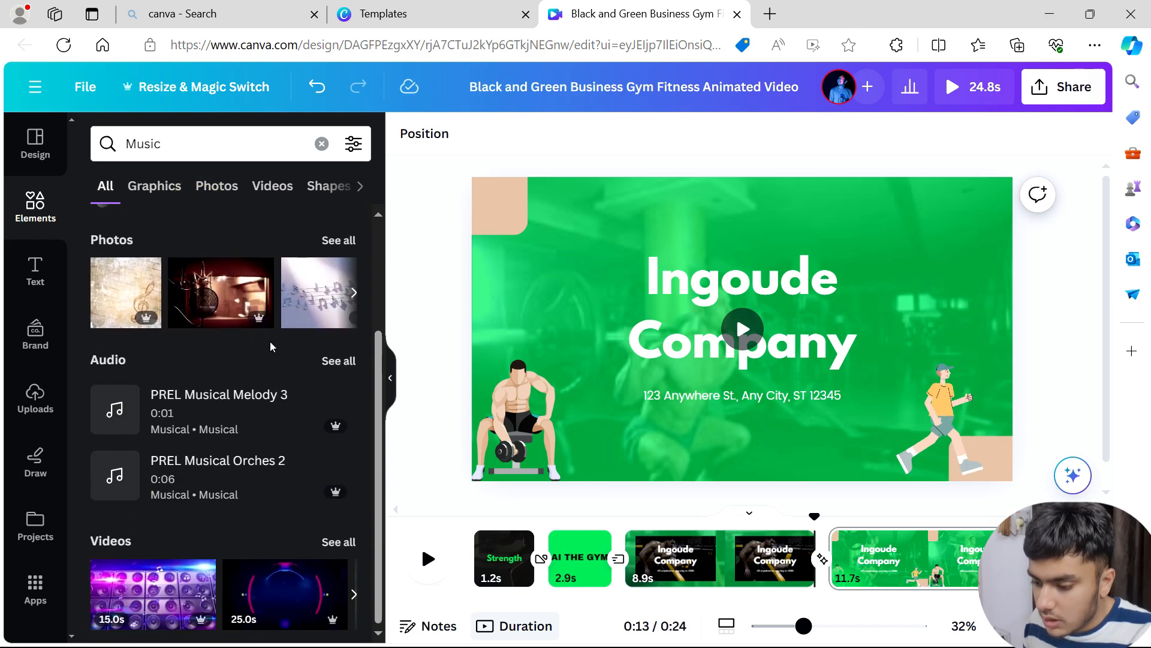
left_click(350, 363)
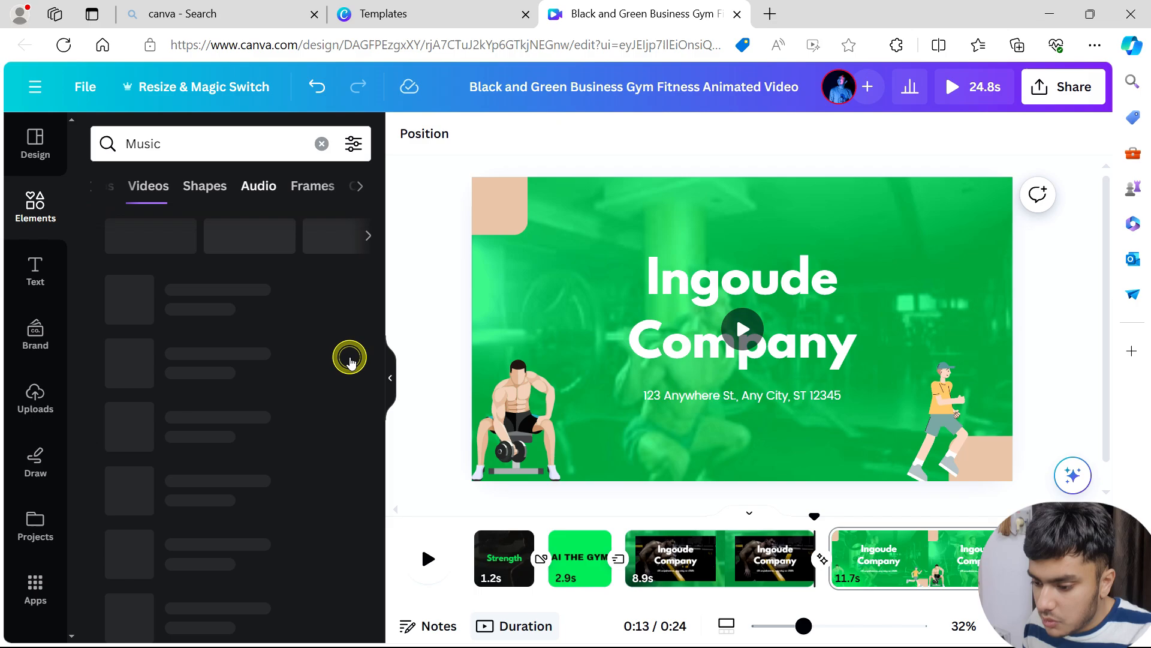
scroll(329, 333, "down", 1)
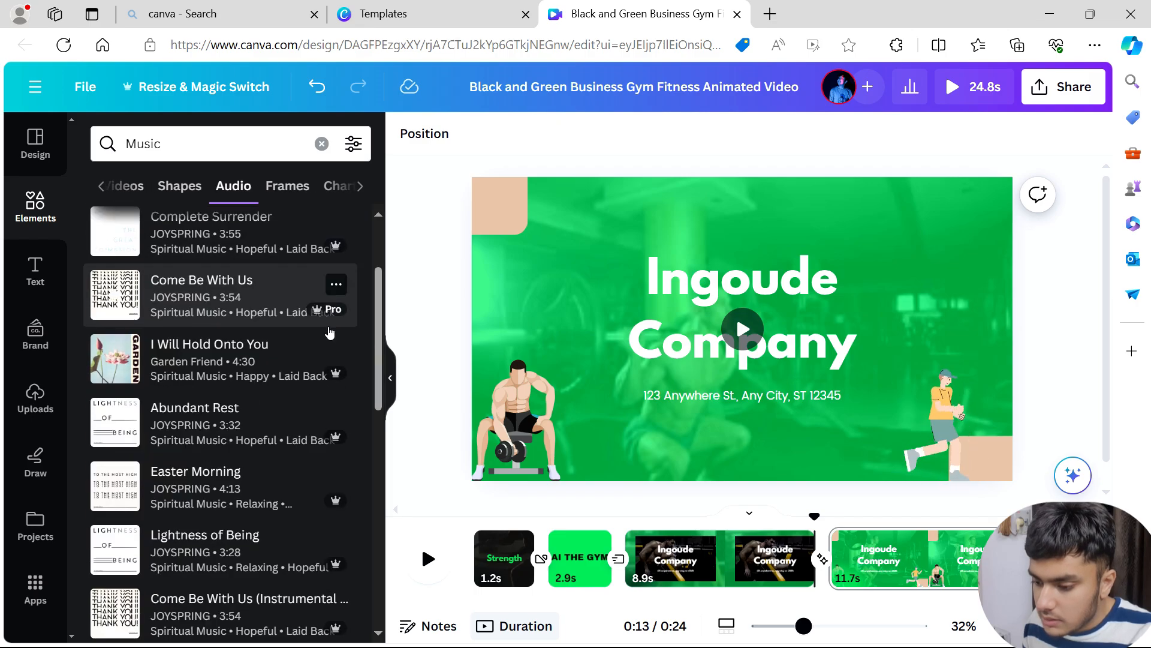
scroll(329, 333, "down", 2)
scroll(329, 333, "up", 1)
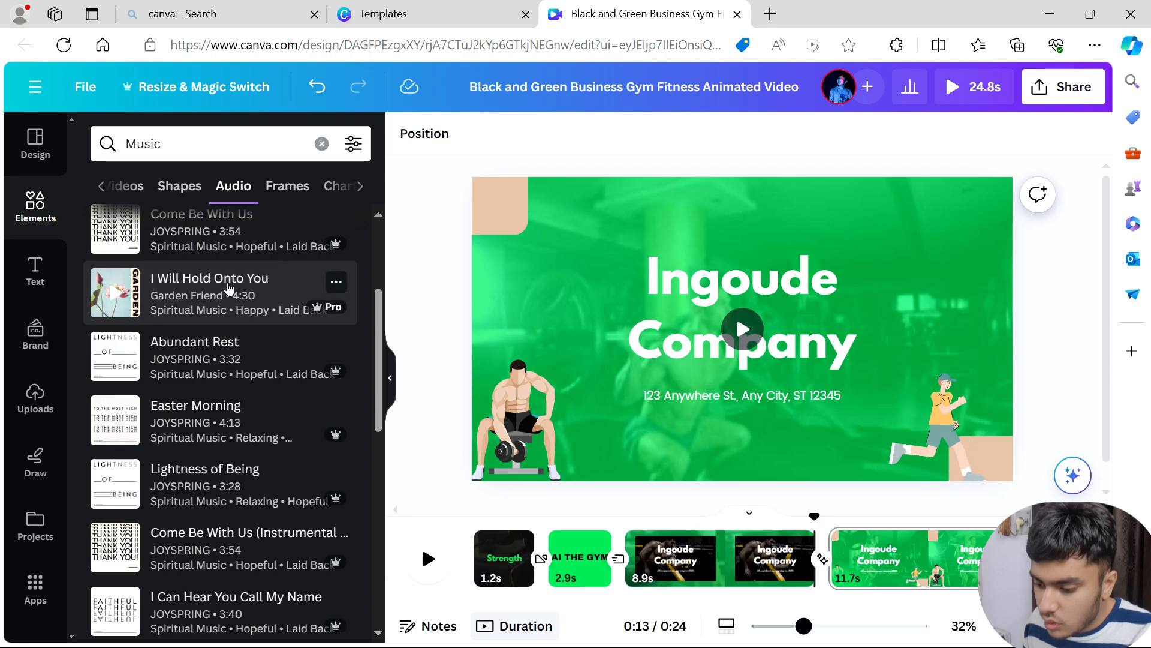
scroll(228, 289, "down", 6)
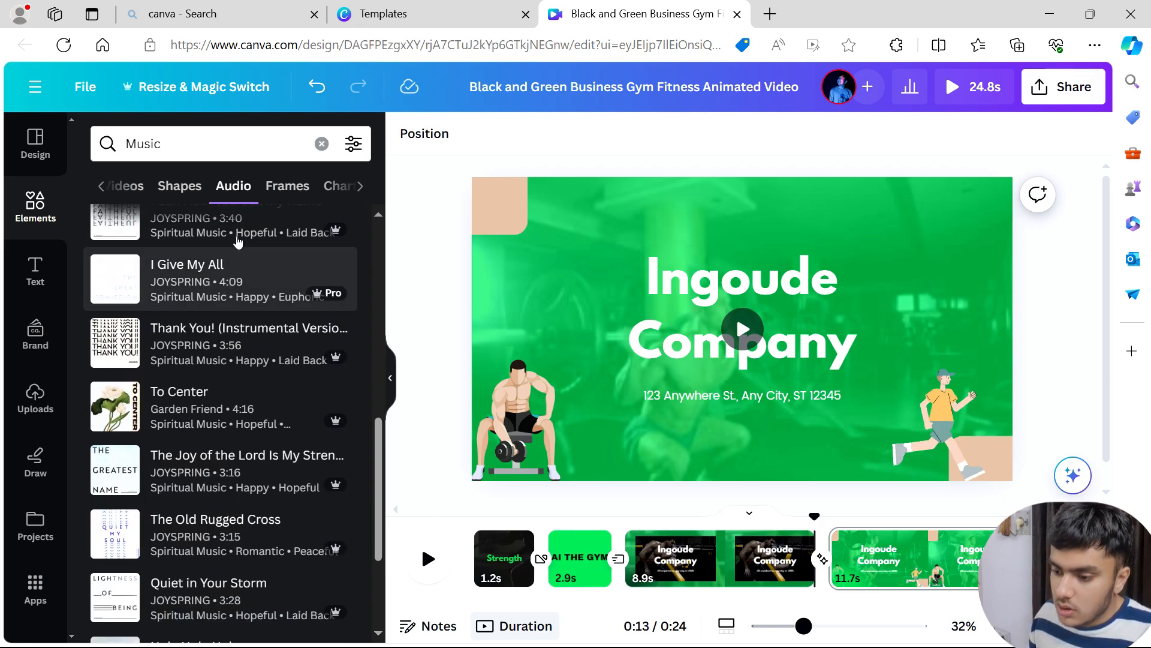
Step: Search the audio for "rock music" and preview the Hard Rock Music track
left_click(238, 151)
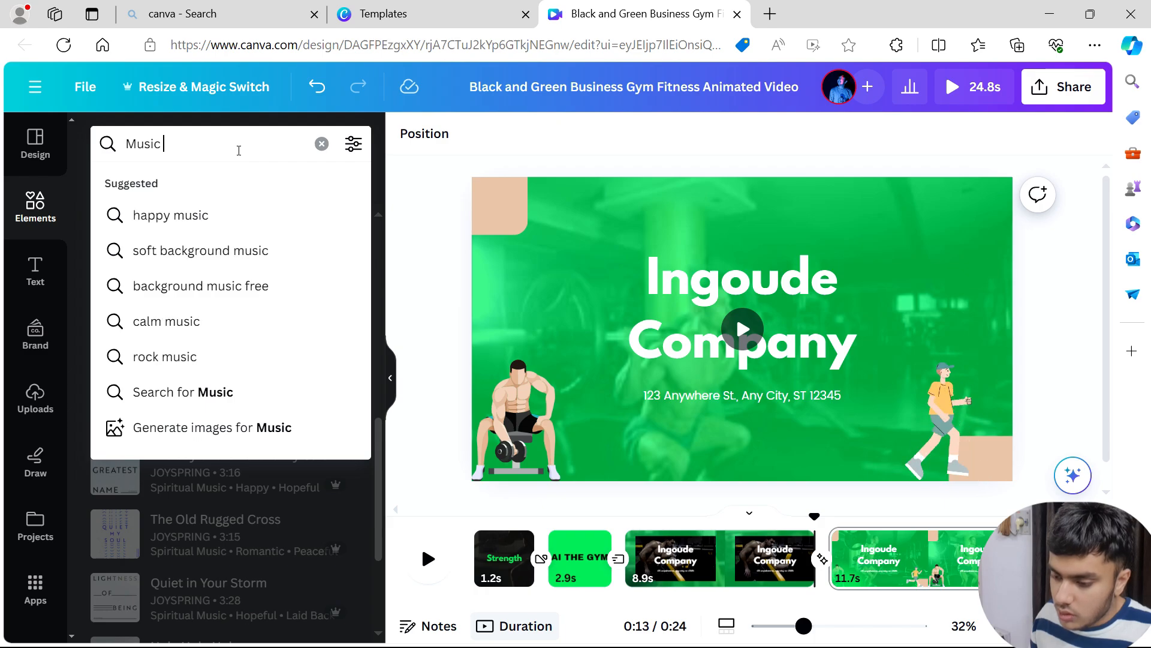
left_click(204, 358)
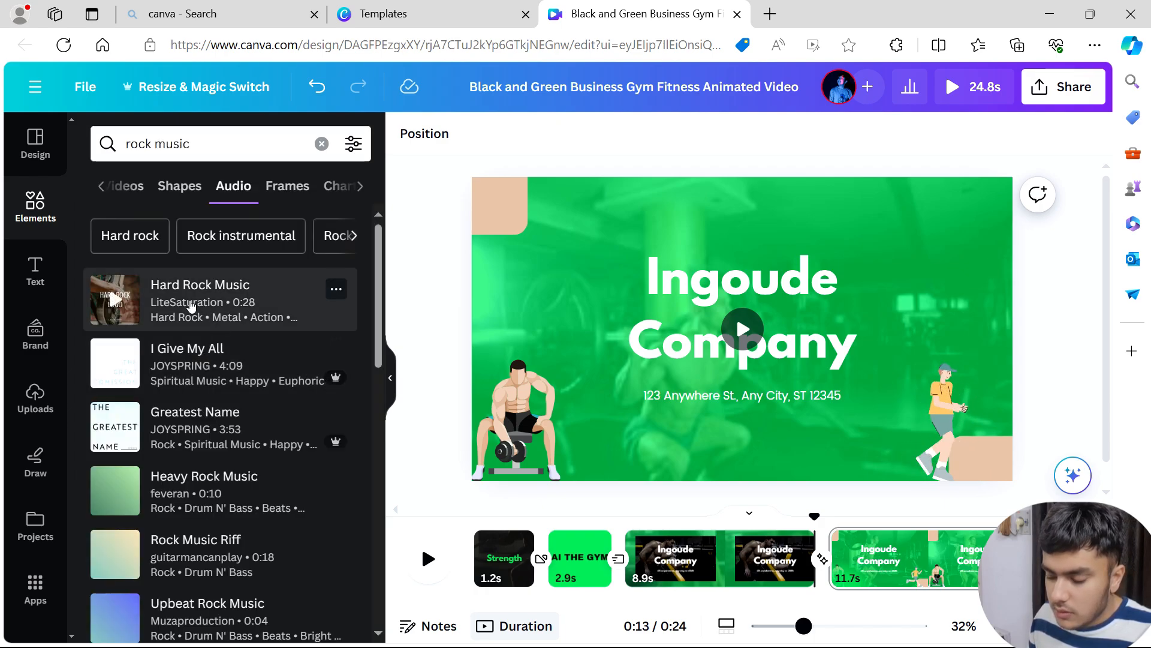
left_click(113, 303)
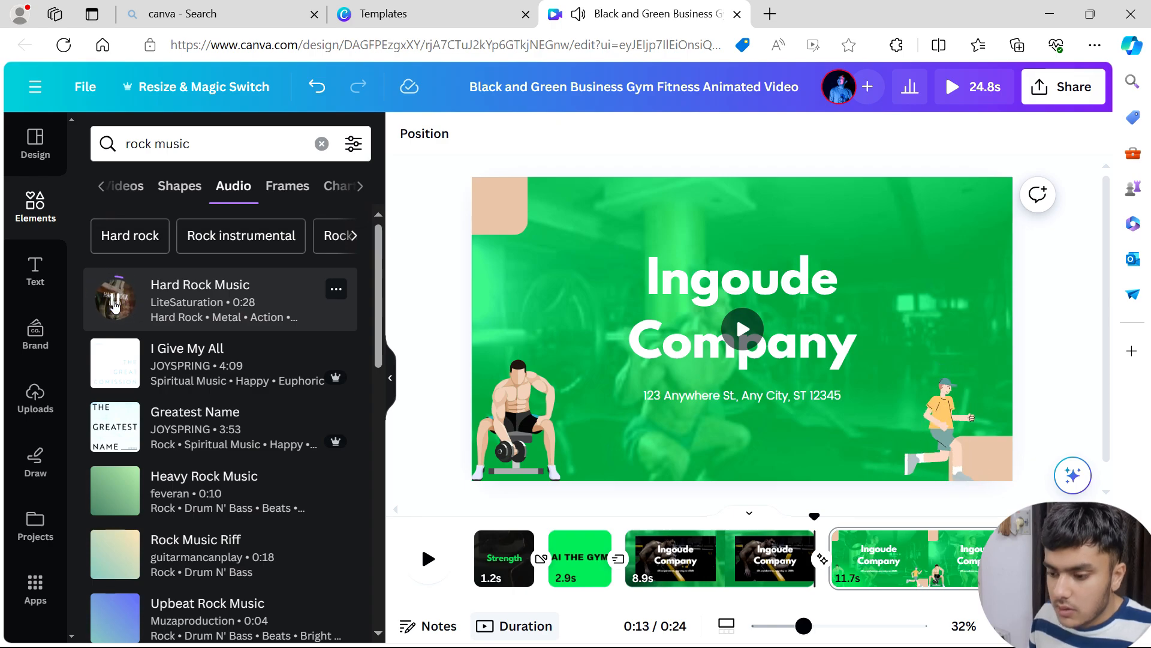
left_click(114, 304)
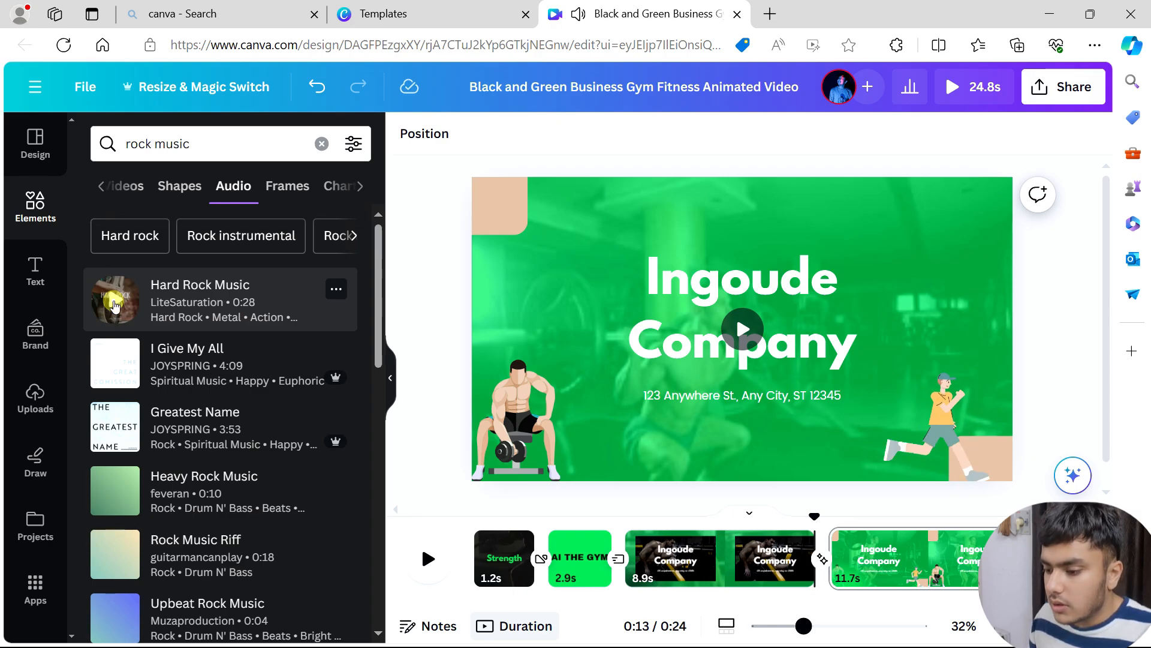
Step: Add Hard Rock Music to the timeline, extend it back to the video's start, and play the video with it
left_click(192, 301)
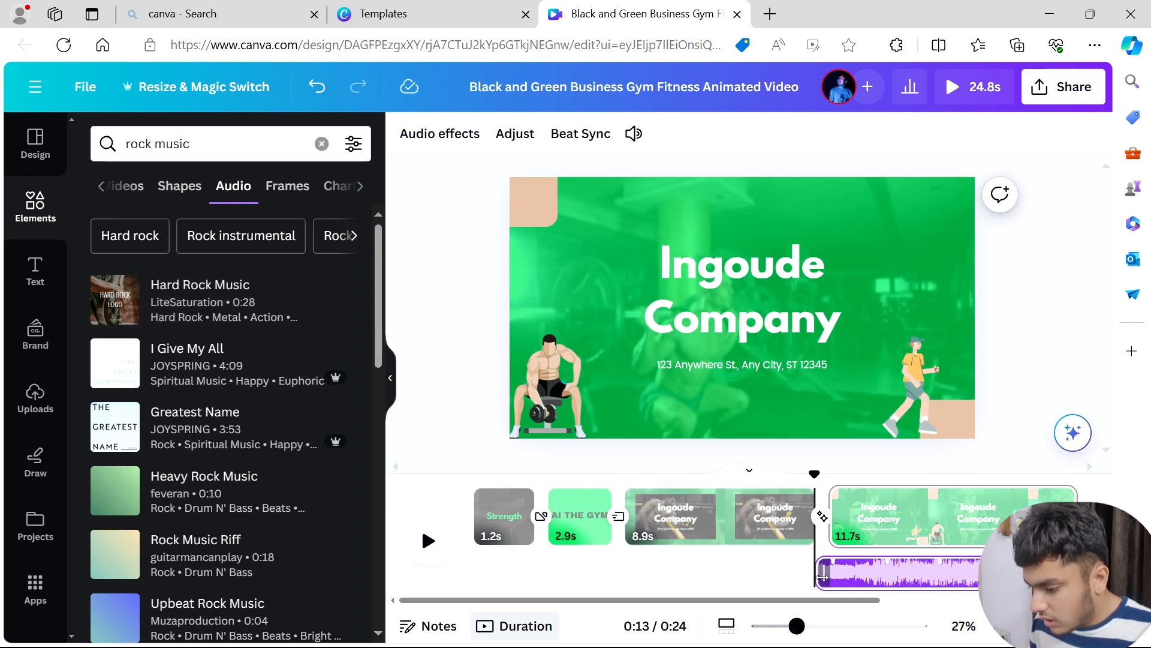
left_click_drag(808, 578, 478, 580)
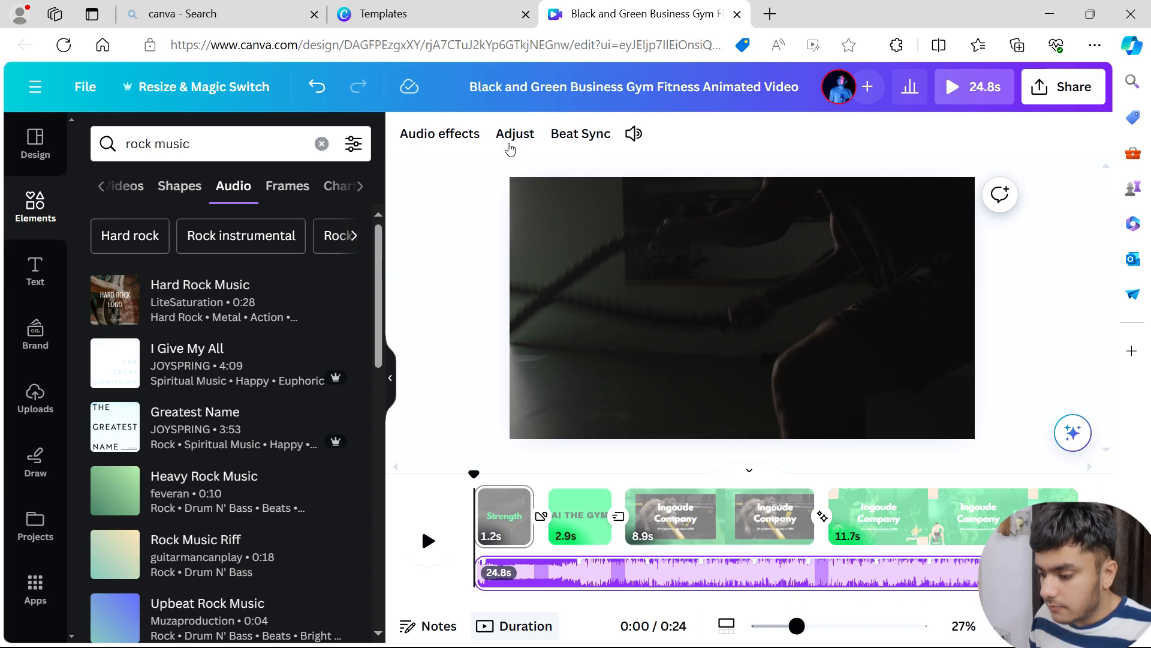
left_click(428, 540)
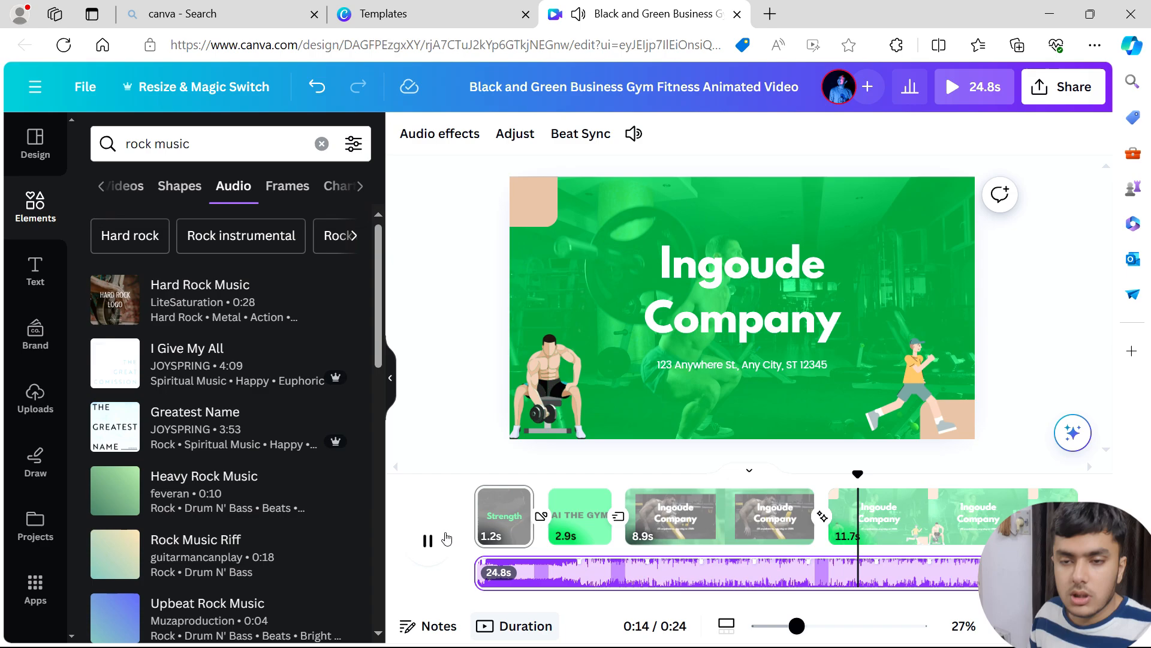
left_click(447, 539)
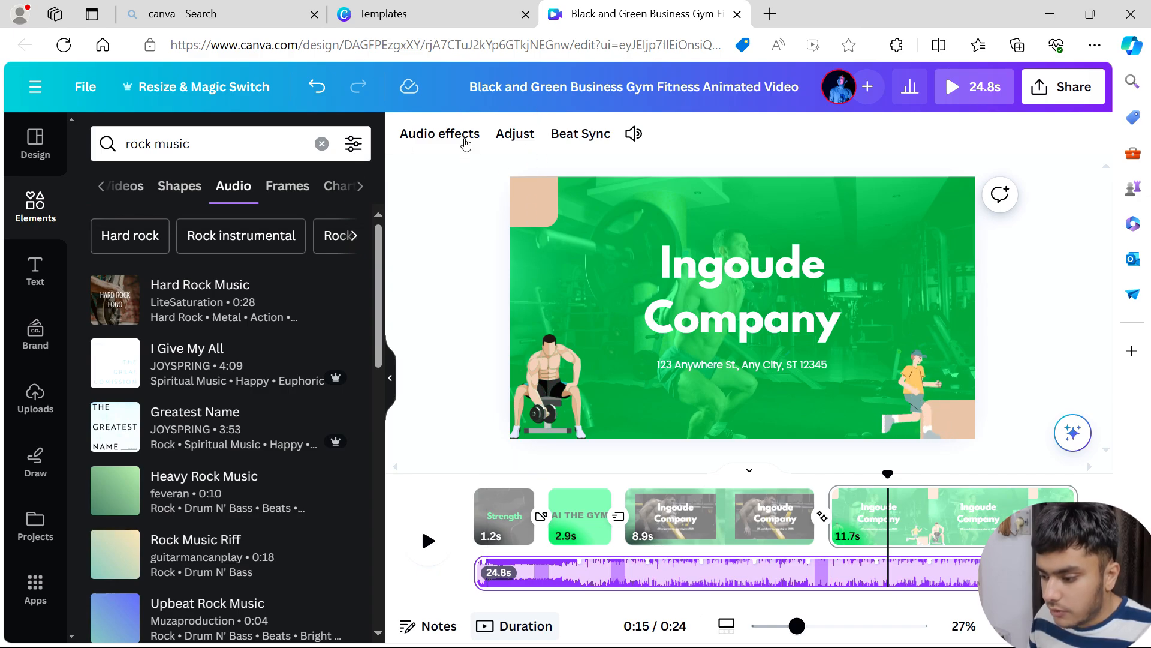
Step: Give the music track a 0.6 s fade-in and a 1.5 s fade-out, checking the playback near the video's end
left_click(465, 141)
mouse_move(103, 217)
left_mouse_down()
mouse_move(164, 224)
mouse_move(113, 233)
left_mouse_up()
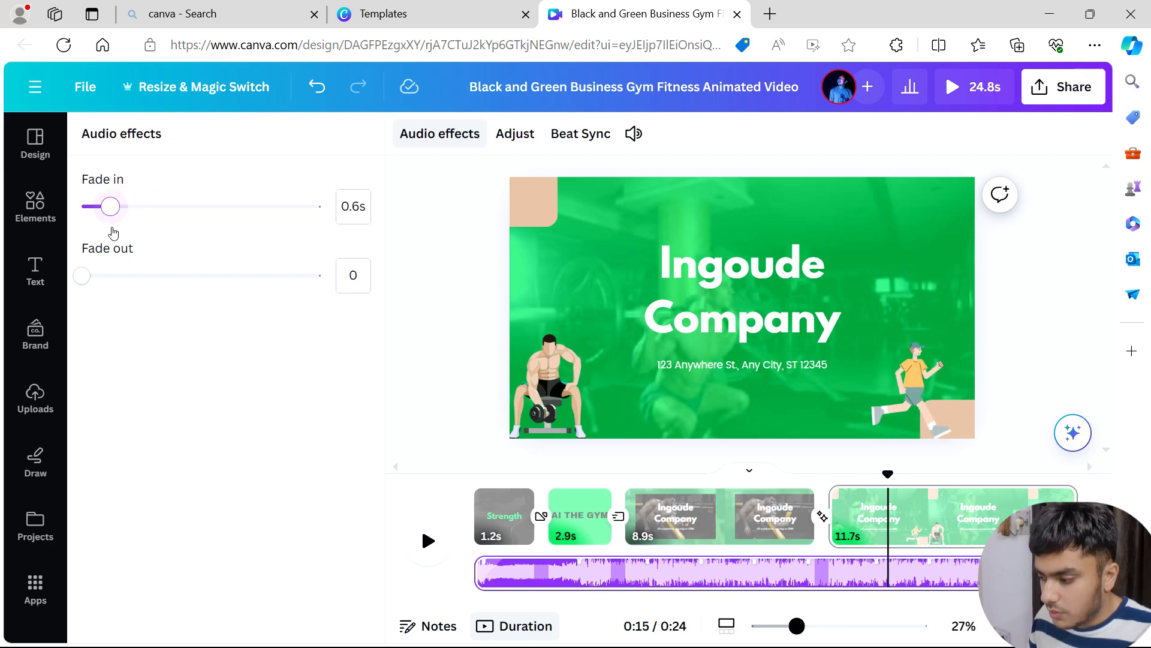
left_click_drag(89, 287, 128, 304)
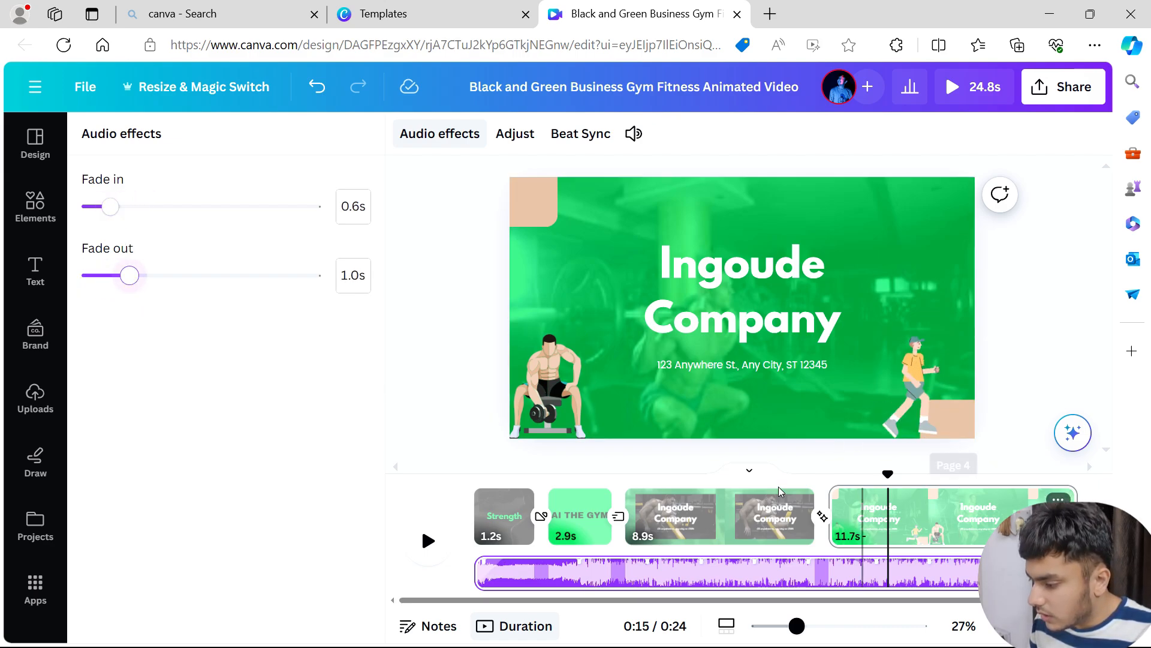
left_click_drag(137, 285, 51, 290)
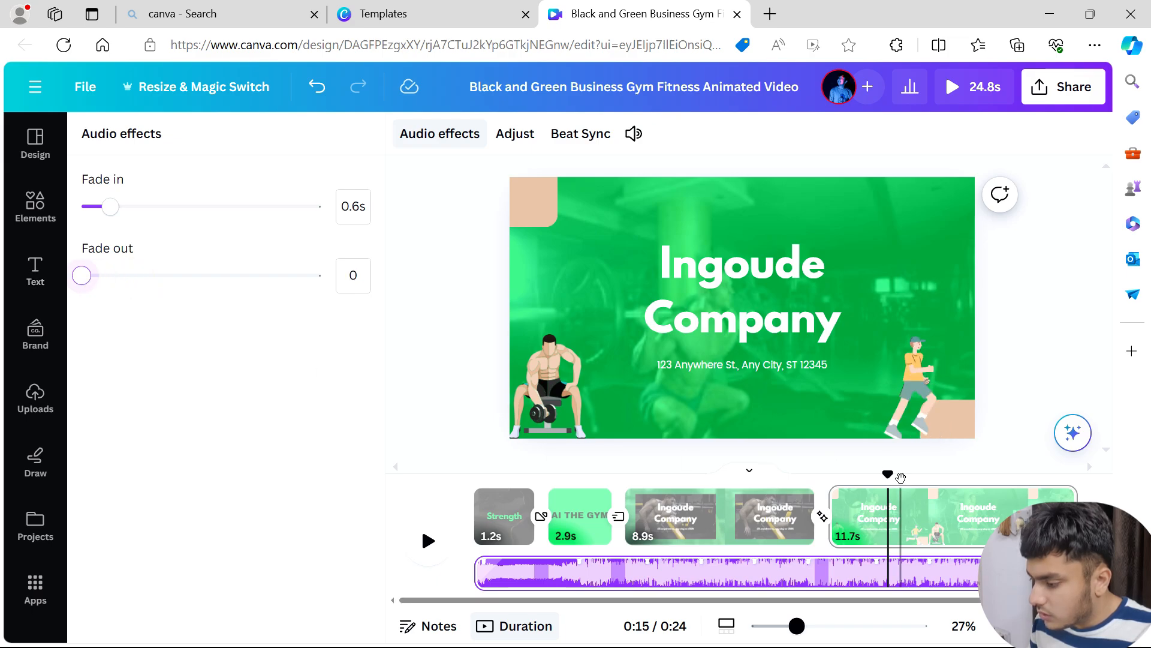
left_click_drag(885, 473, 980, 468)
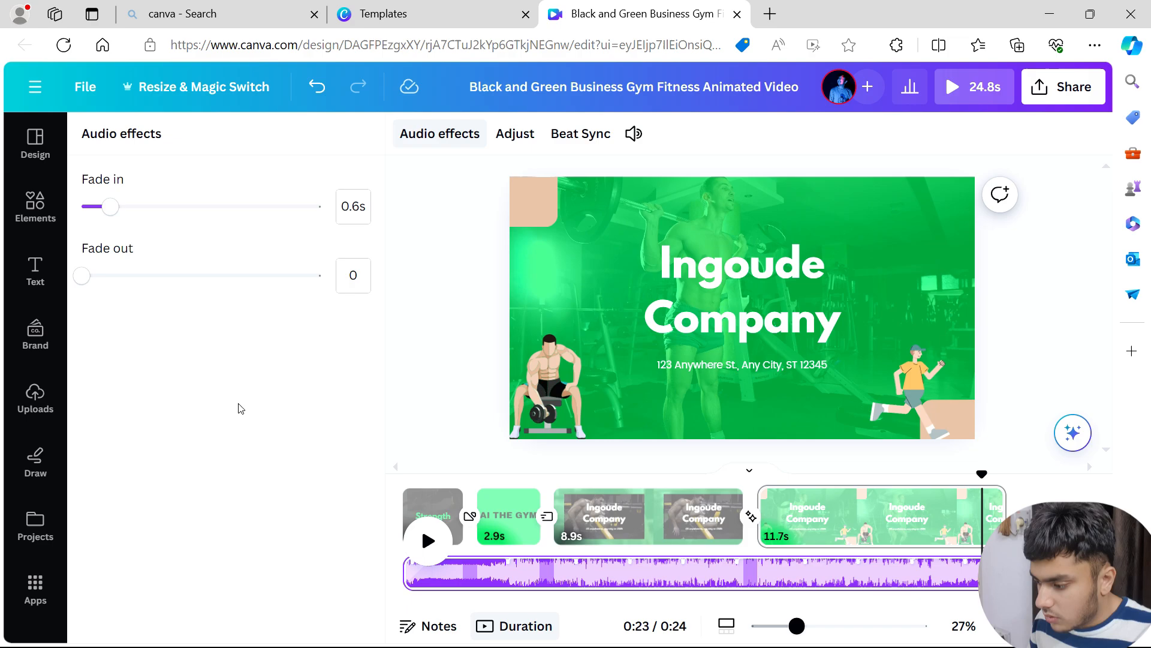
left_click(425, 546)
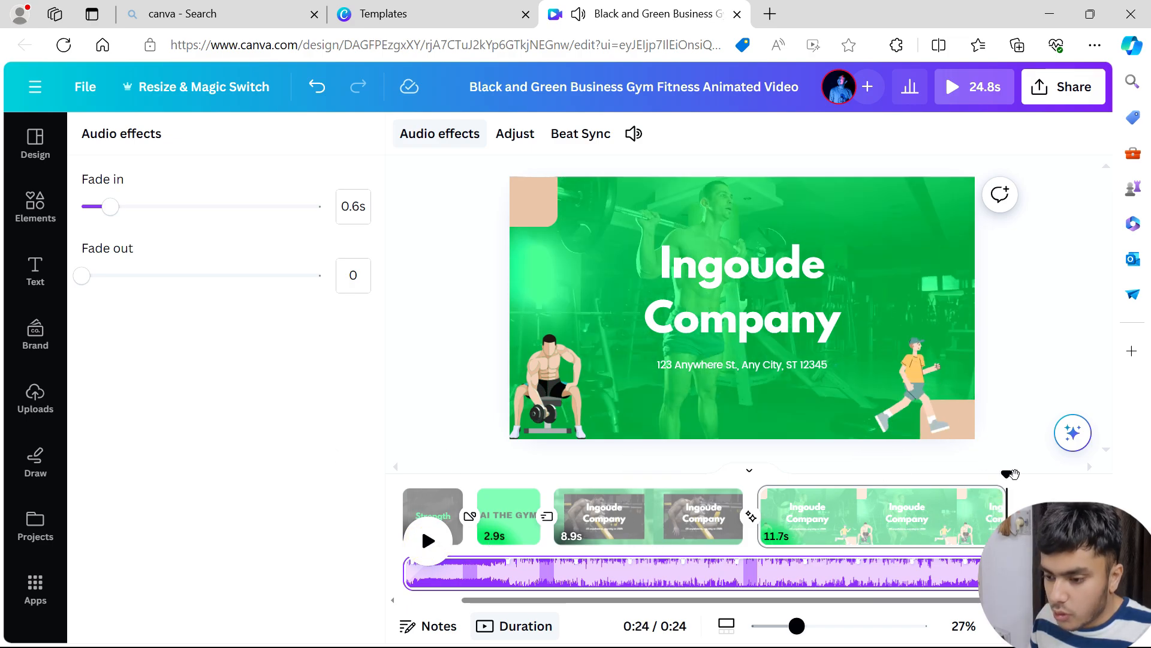
left_click_drag(1012, 475, 971, 473)
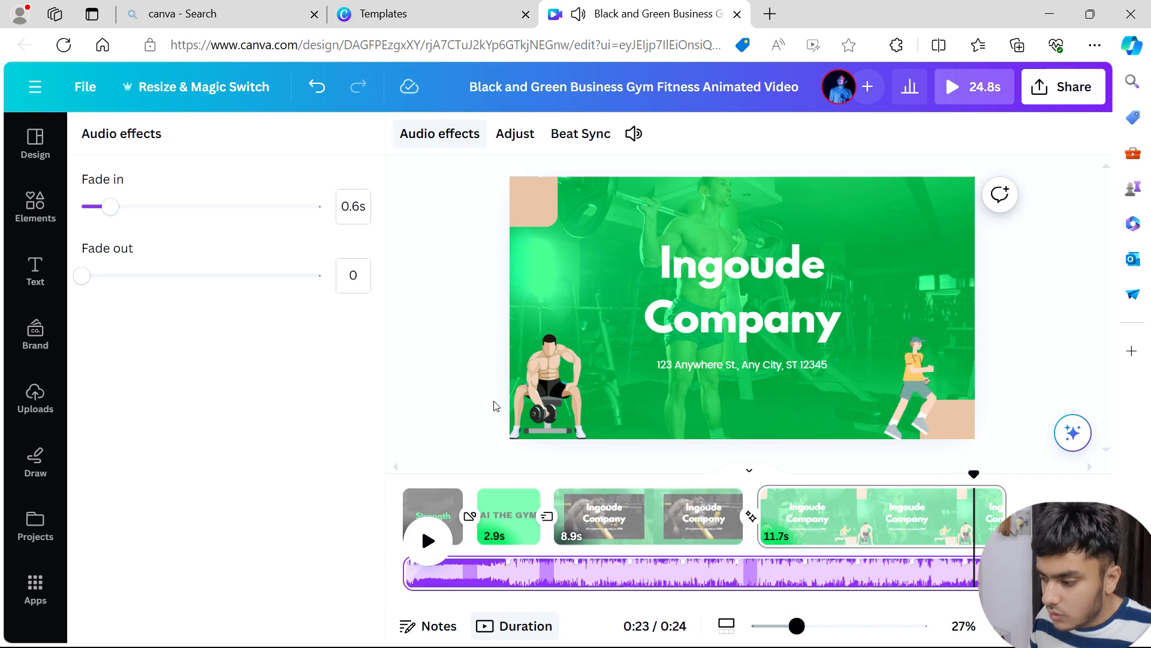
left_click_drag(88, 282, 139, 292)
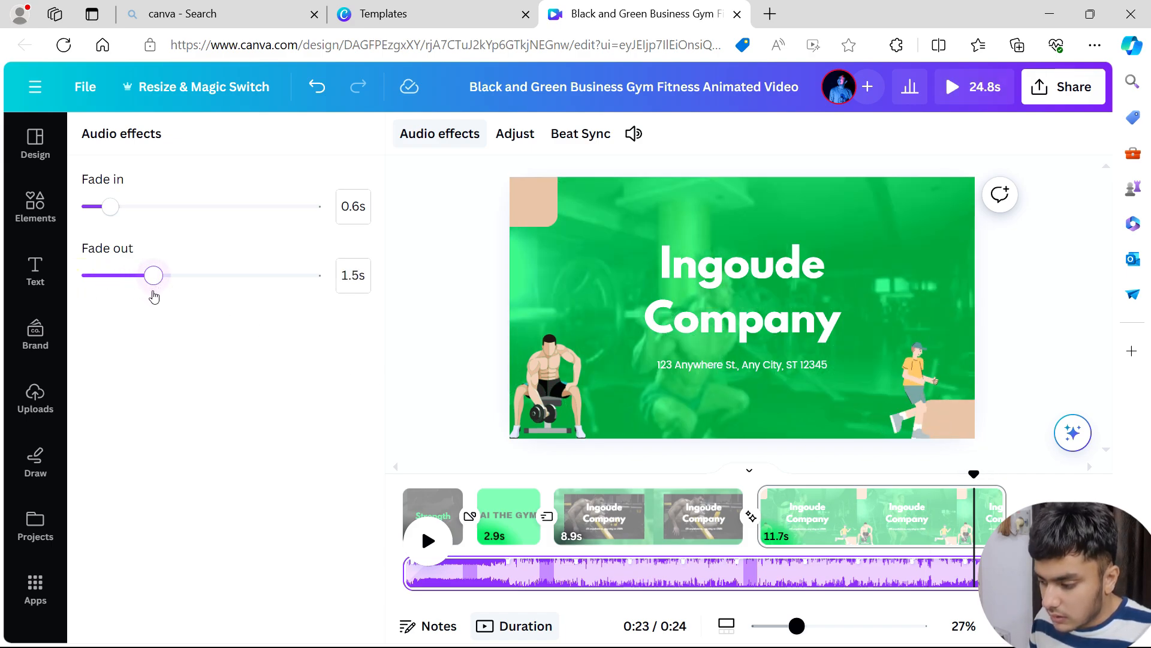
Step: Play the opening page to hear the music fade in and close the audio effects
left_click(428, 540)
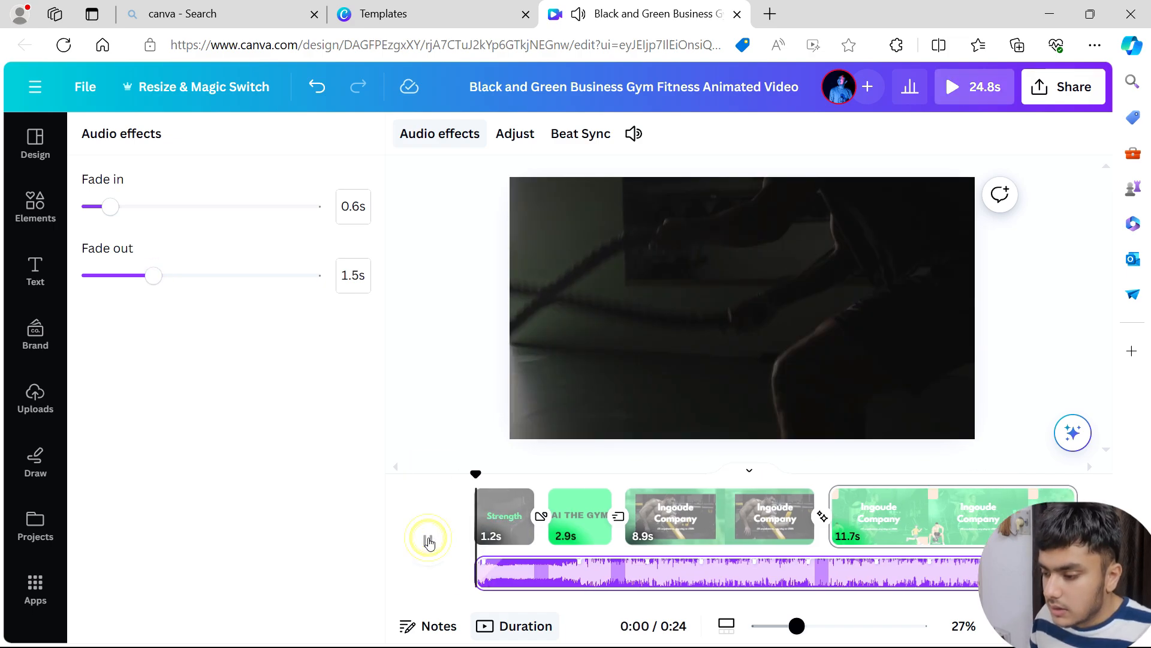
left_click(428, 540)
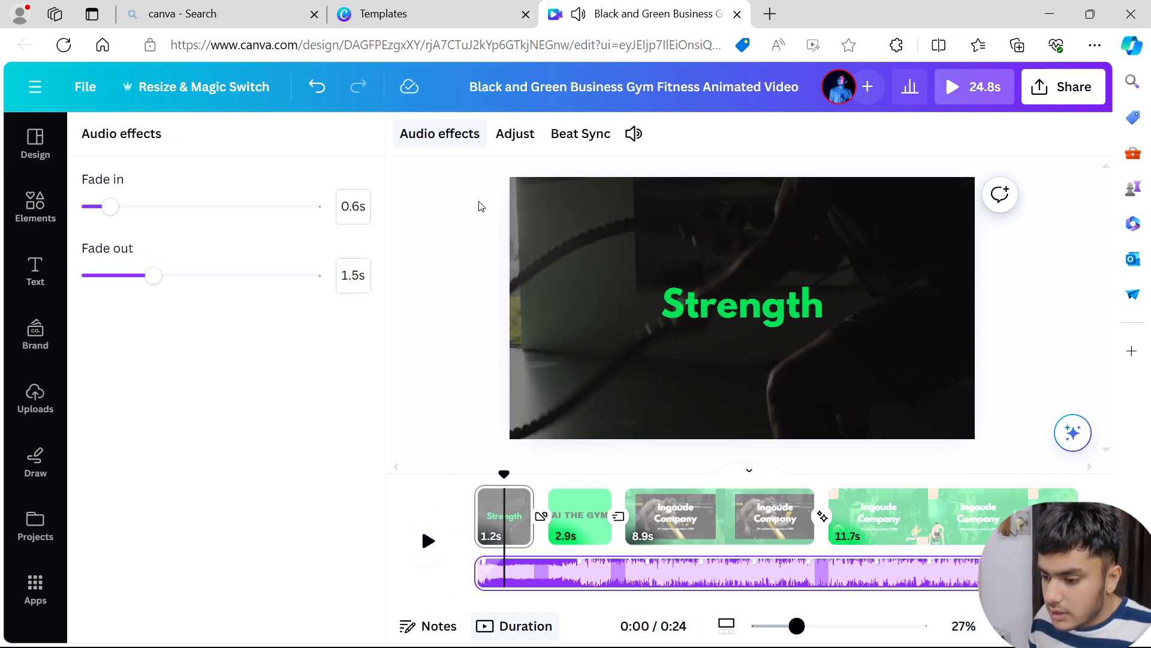
left_click(686, 349)
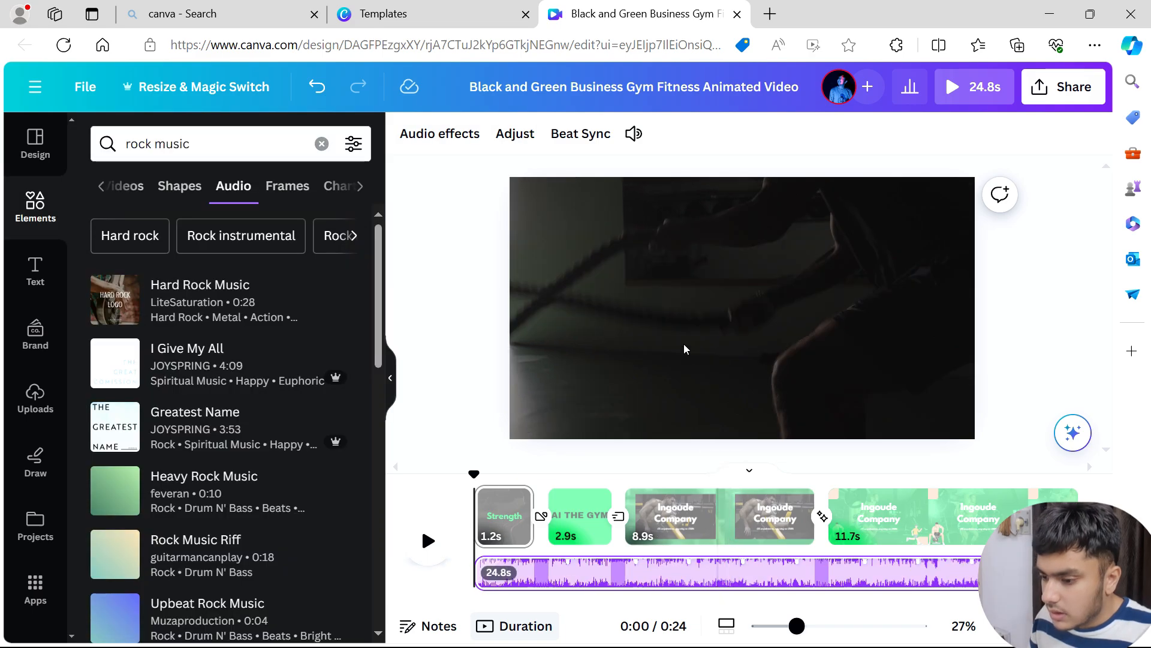
Step: Sync the pages and elements to the music's beat with Beat Sync and play the video from its start
left_click(575, 142)
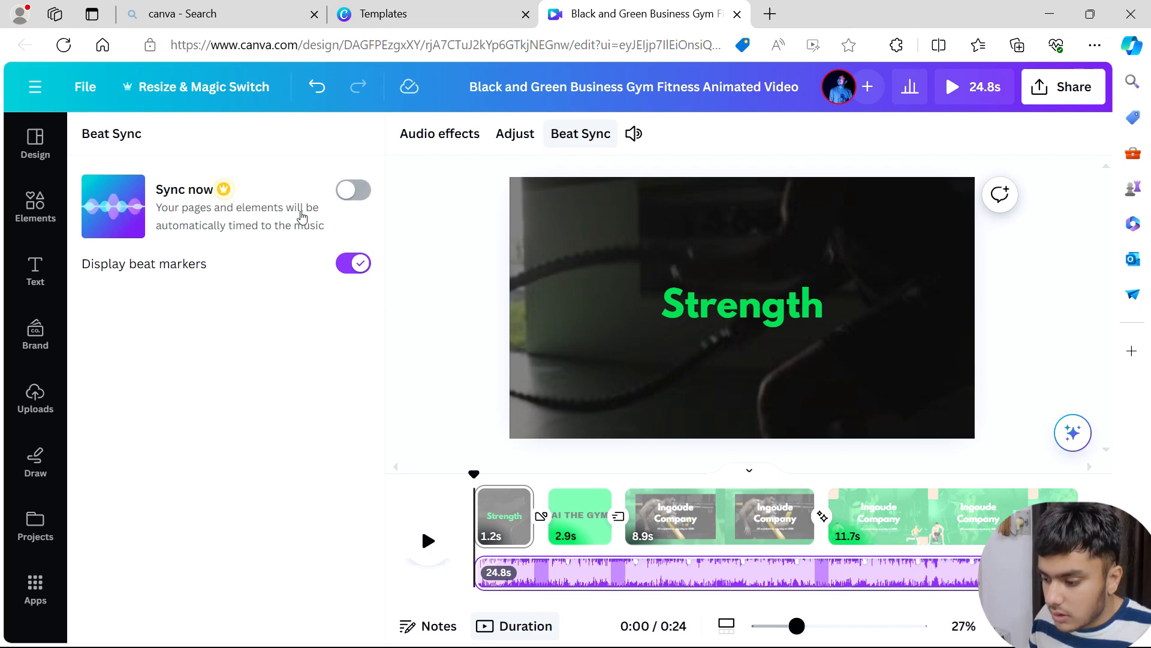
left_click(342, 189)
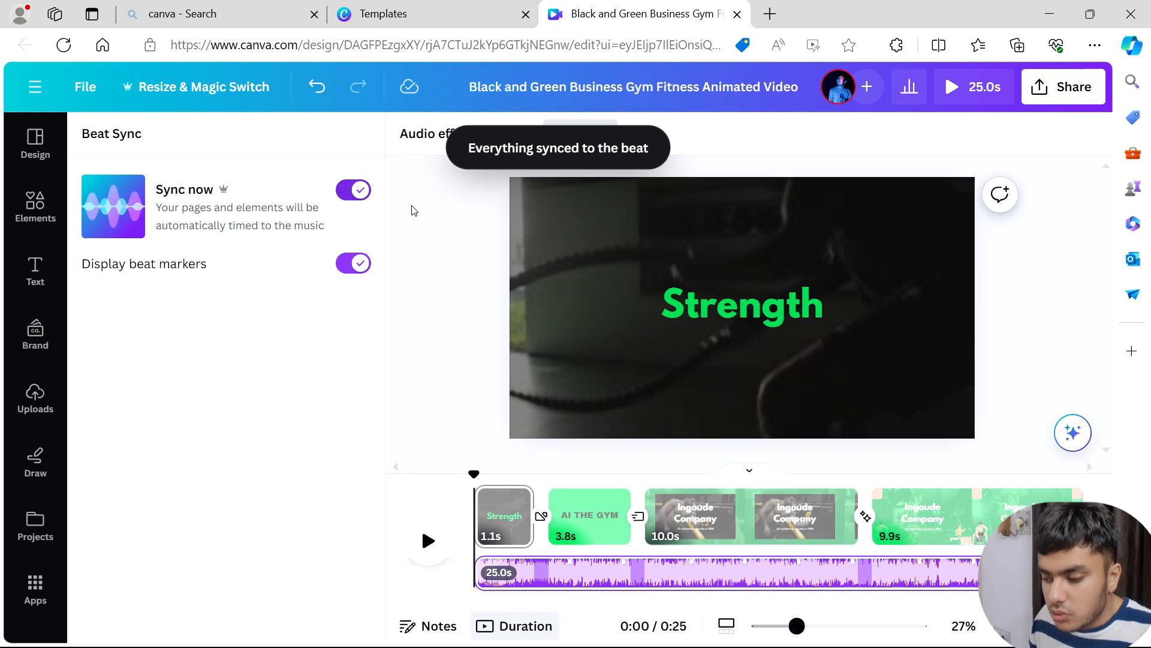
left_click(434, 224)
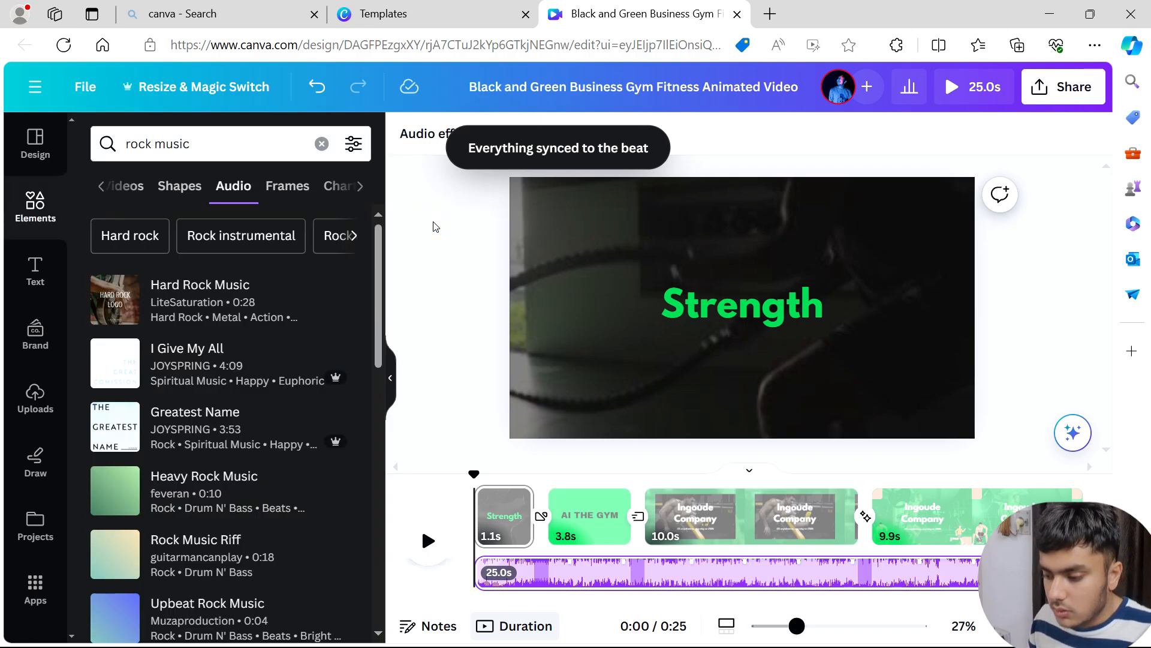
left_click(434, 226)
left_click(428, 549)
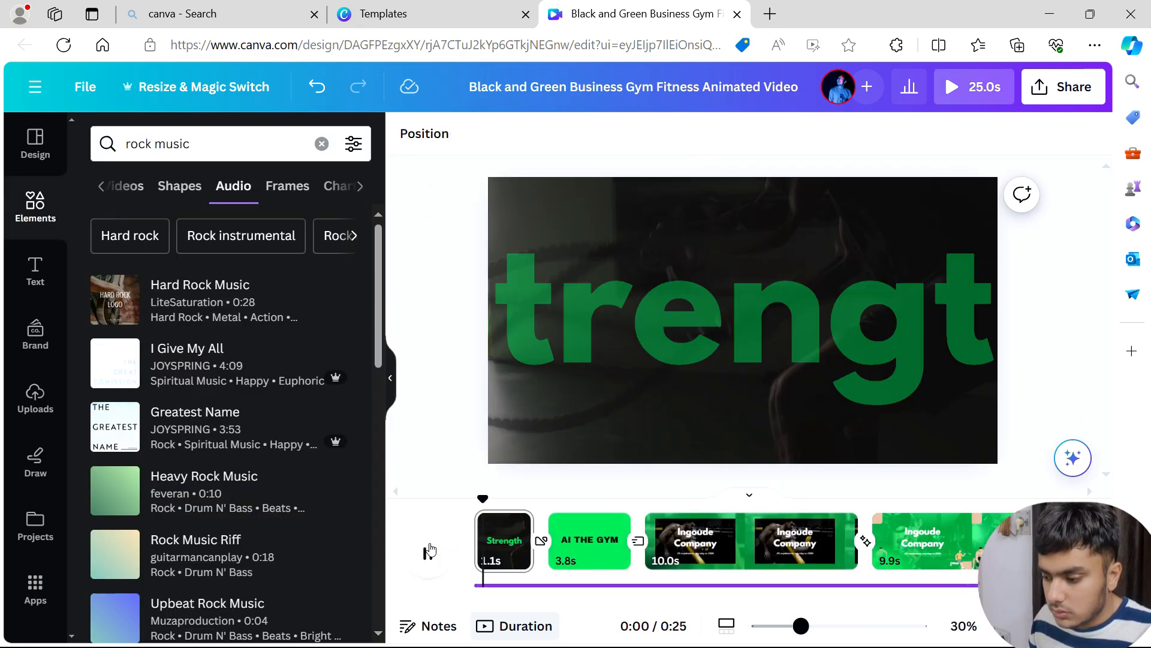
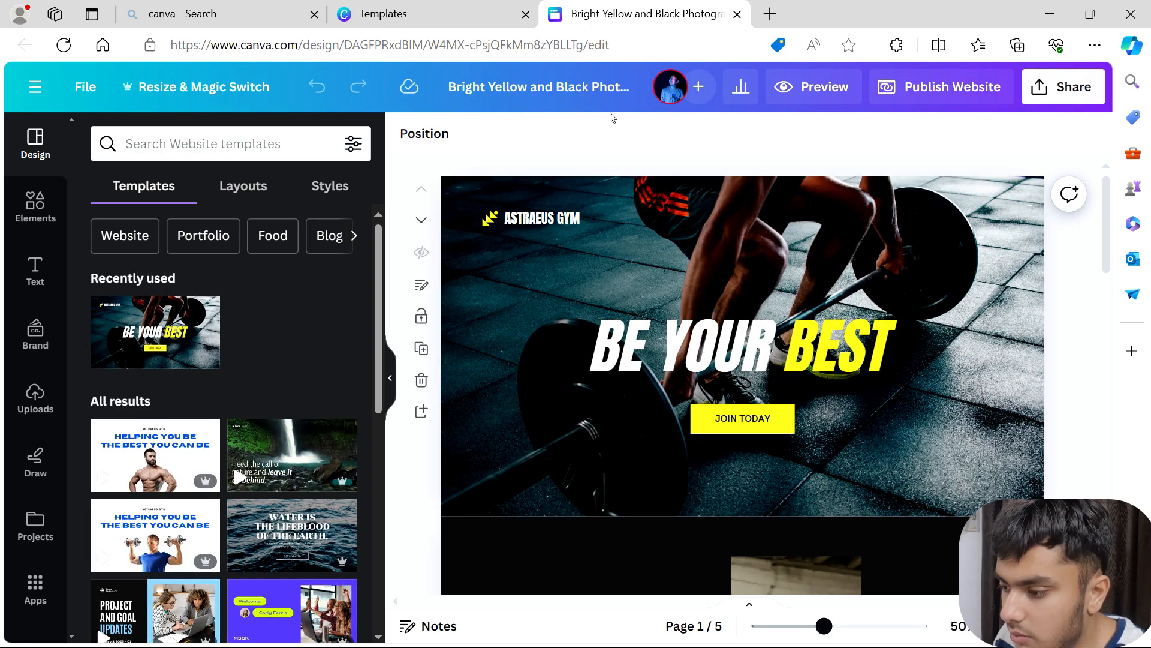
Step: Rename the website design as ASTRAEUS GYM
left_click(593, 91)
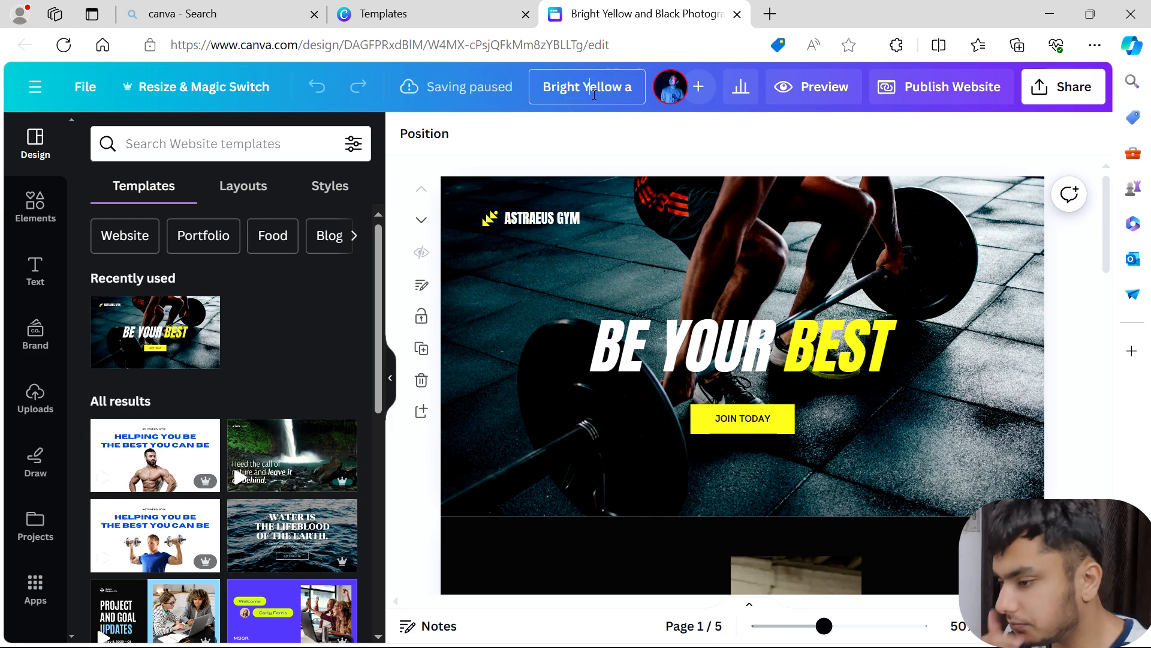
key("ctrl+a")
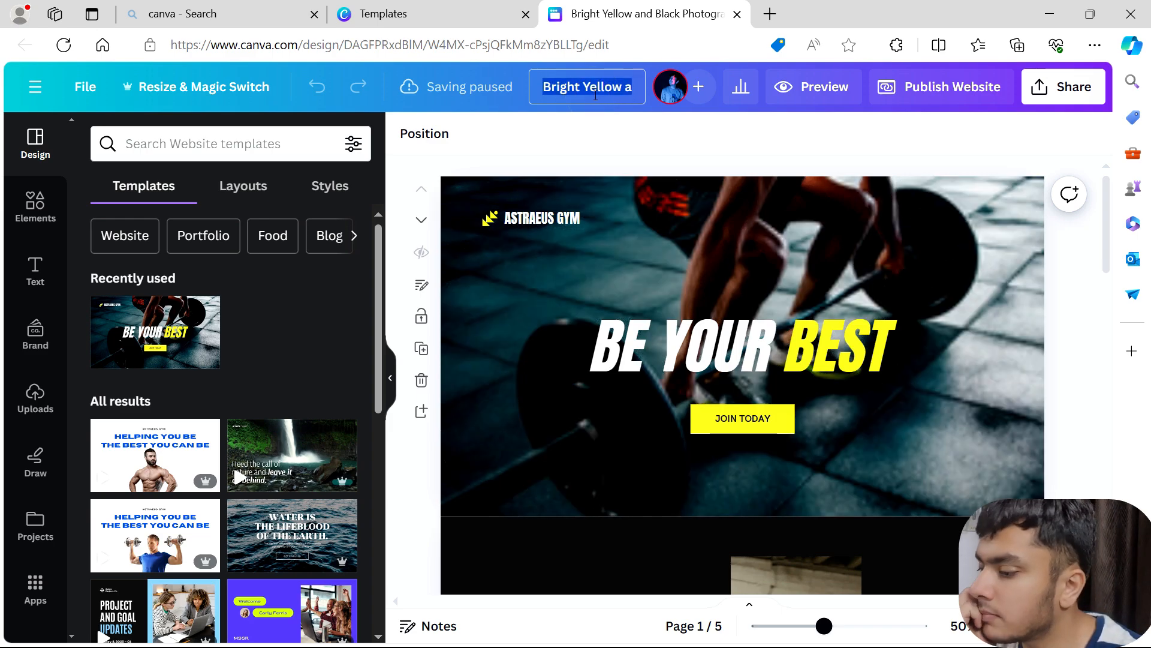
key("BackSpace")
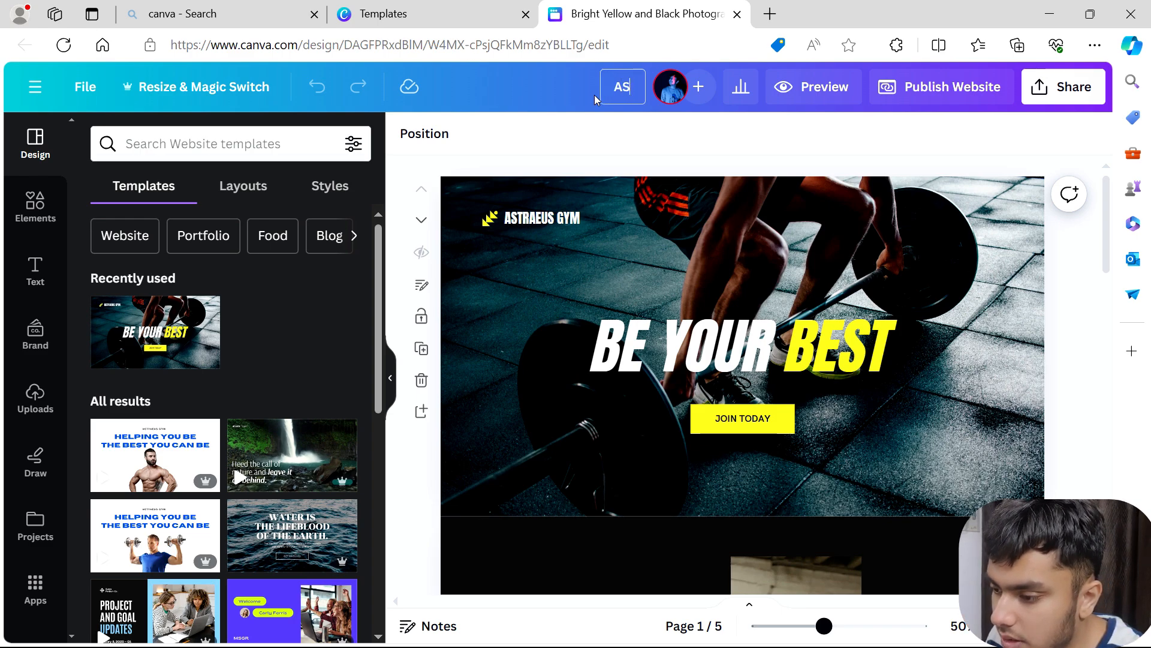
type("AST")
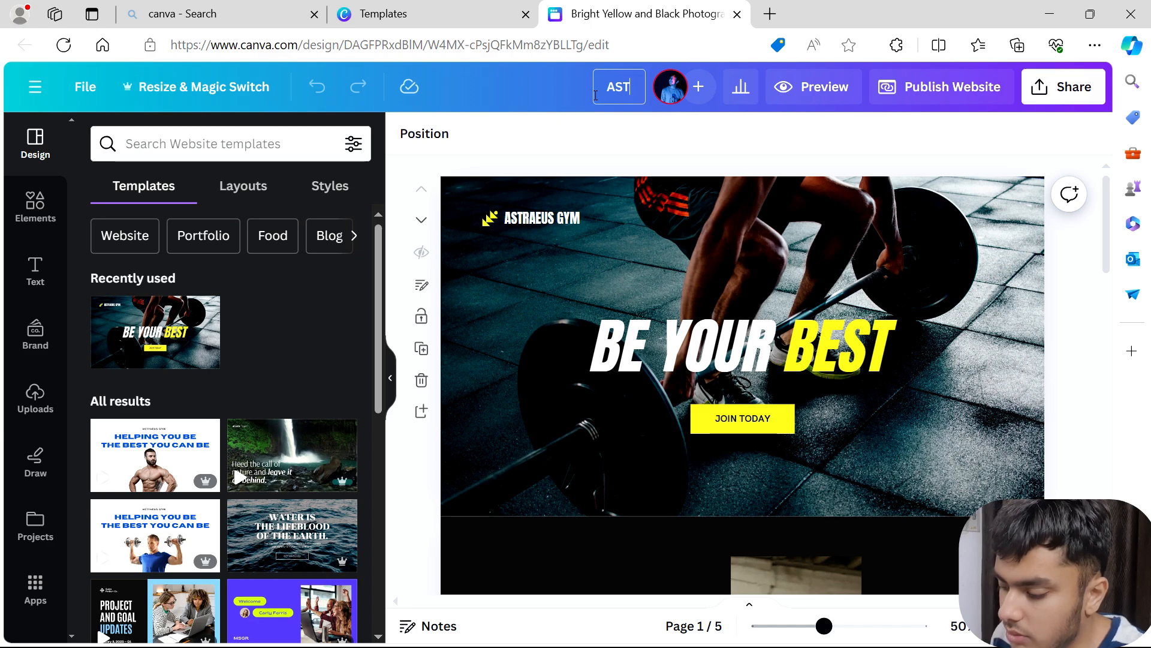
type("RA")
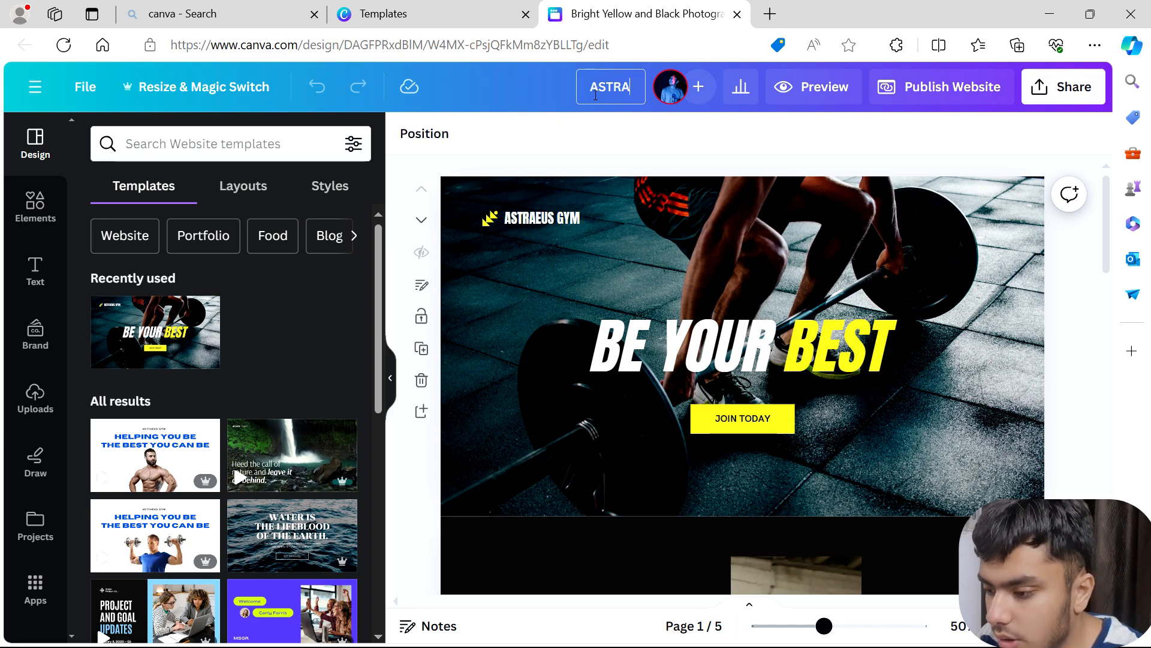
type("E")
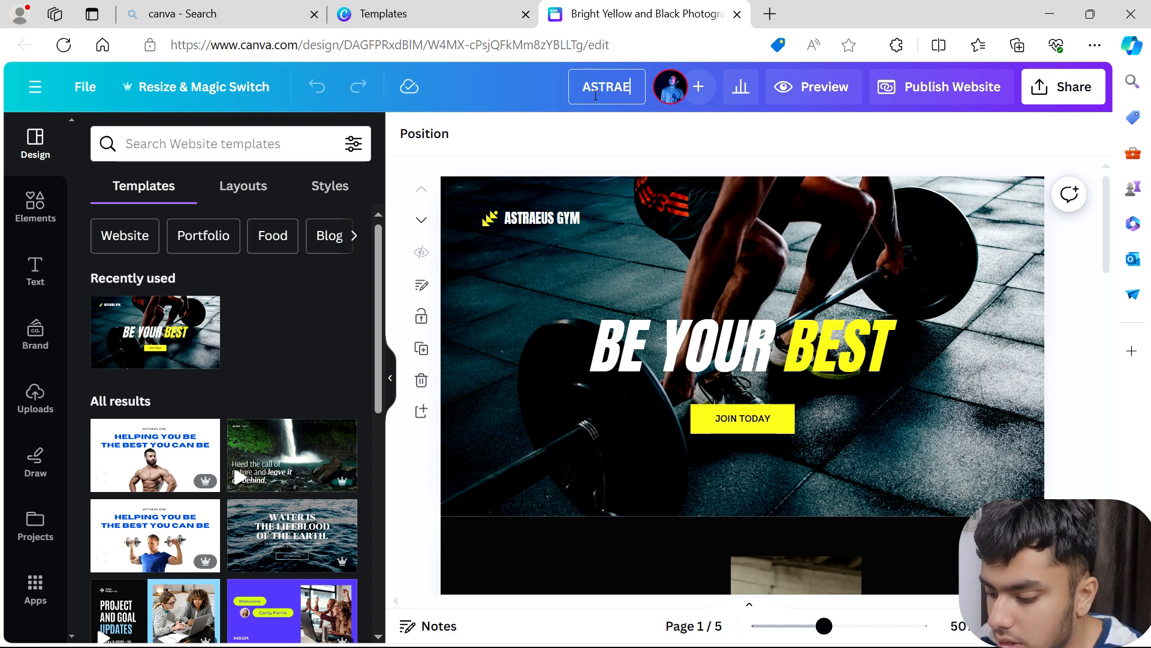
type("U")
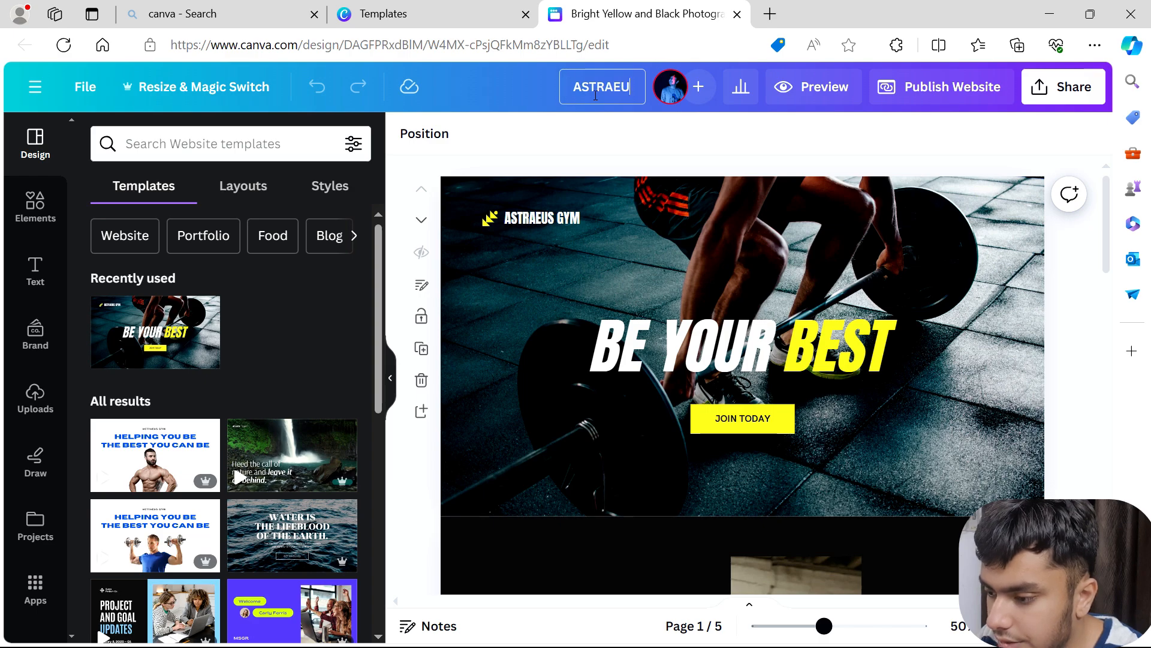
type("S ")
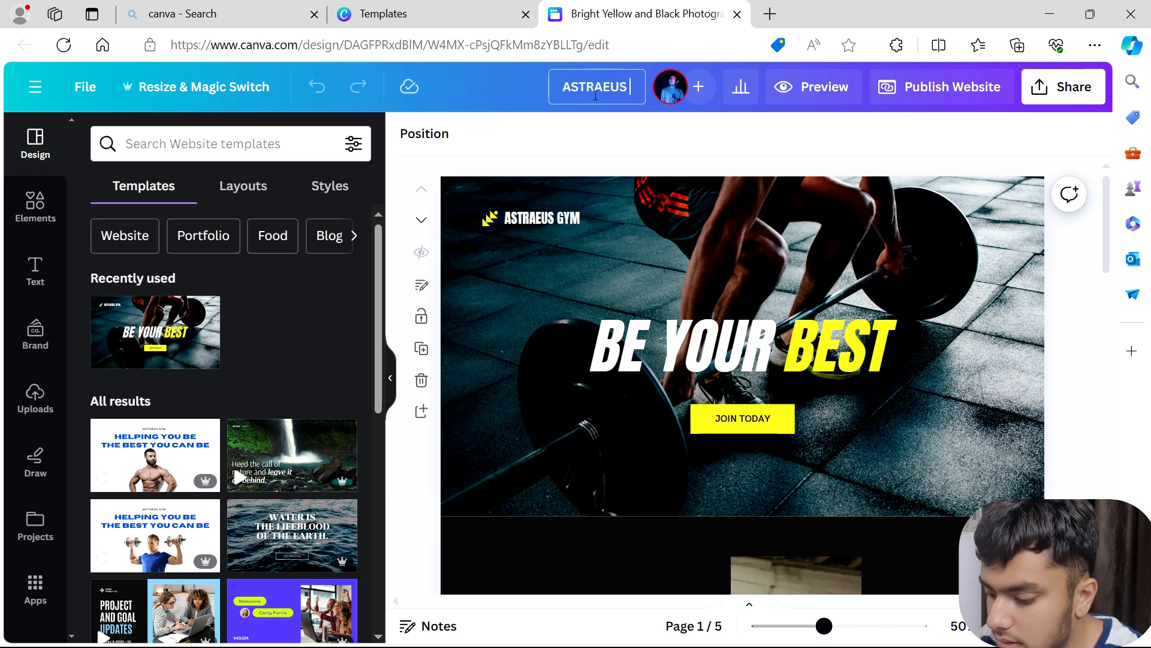
type("GYM")
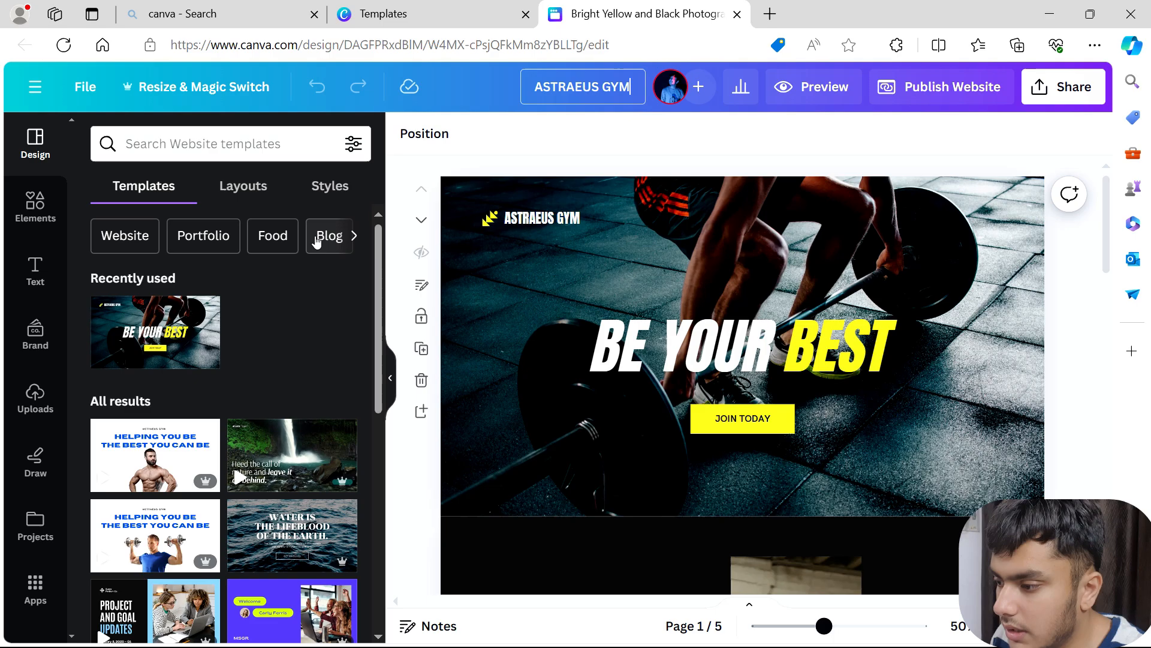
left_click(463, 169)
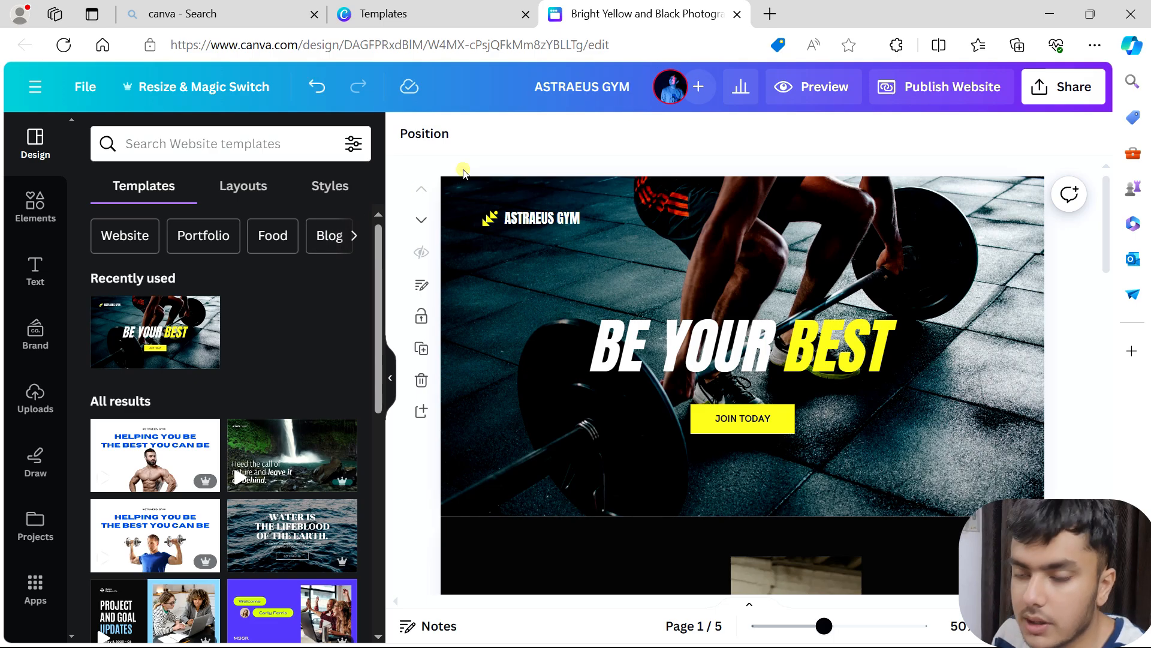
Step: Preview the website in desktop view from the opening section down to the contact section, and close the preview
scroll(531, 280, "down", 10)
scroll(532, 279, "down", 10)
left_click(811, 87)
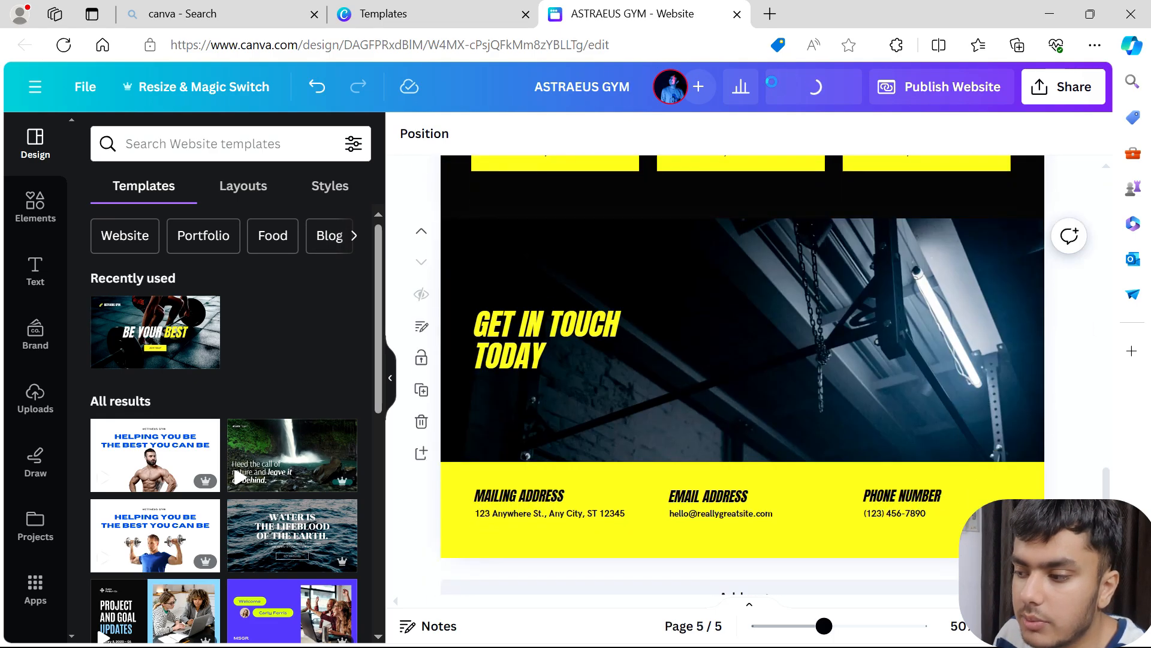
scroll(345, 219, "down", 8)
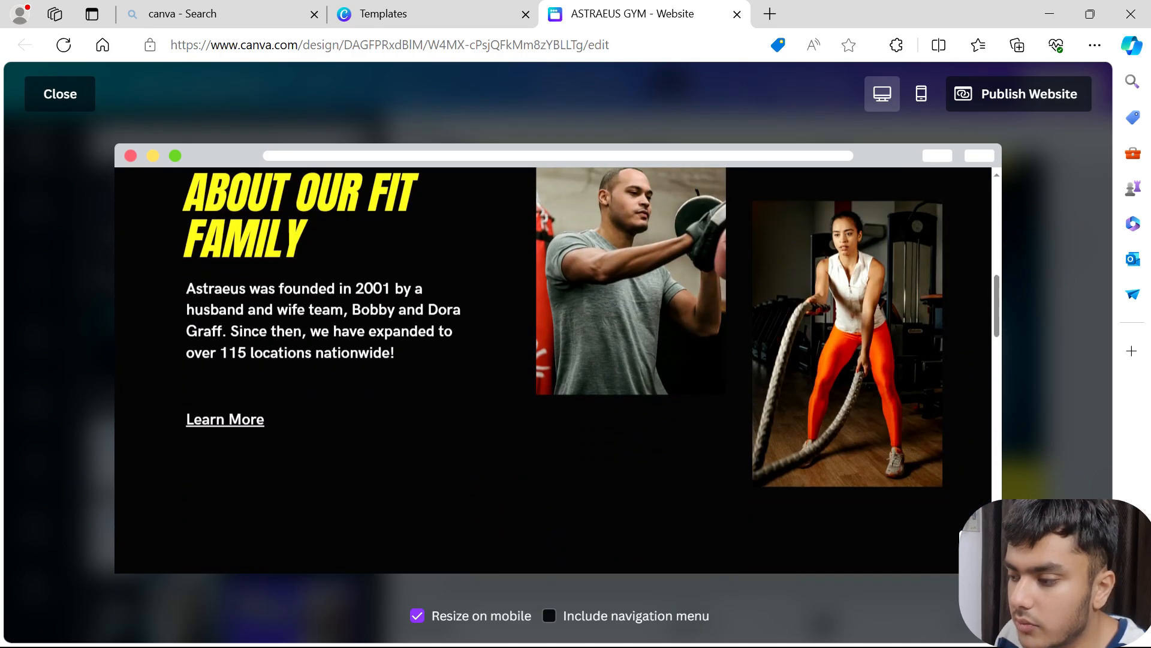
scroll(357, 251, "down", 5)
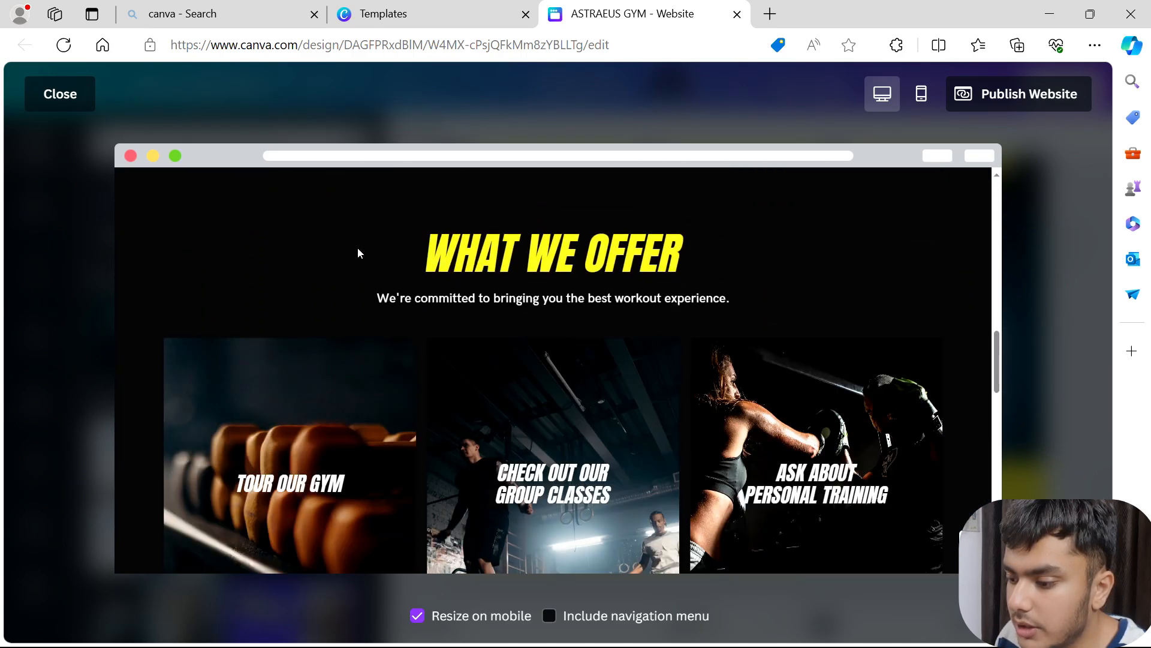
scroll(358, 252, "down", 10)
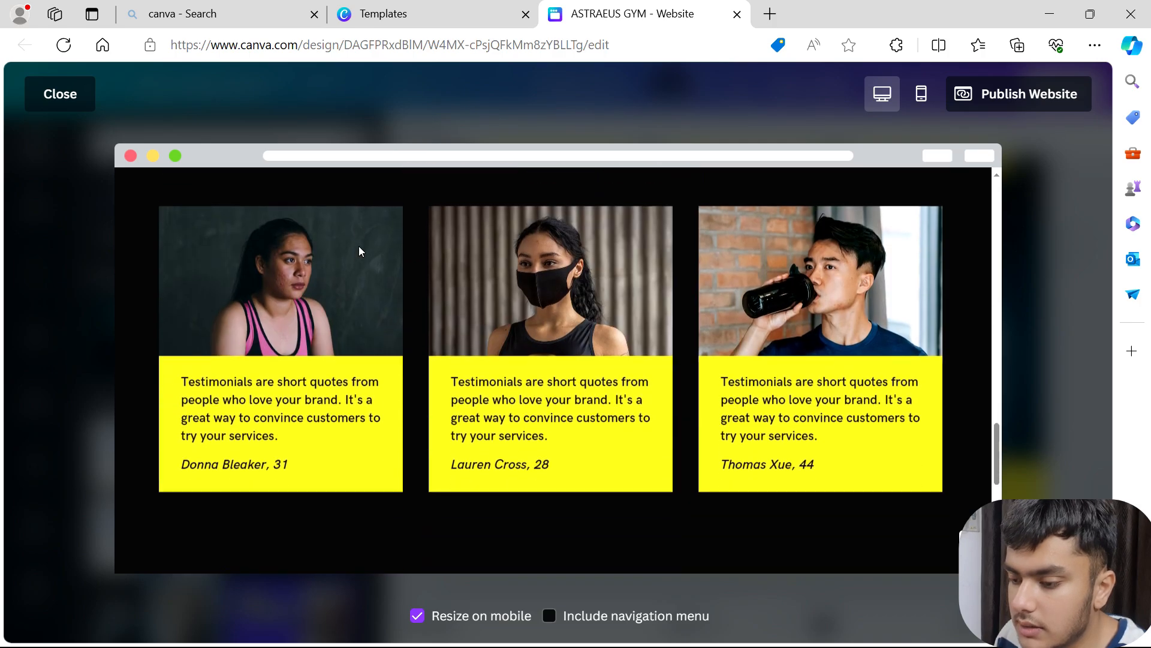
scroll(358, 252, "down", 8)
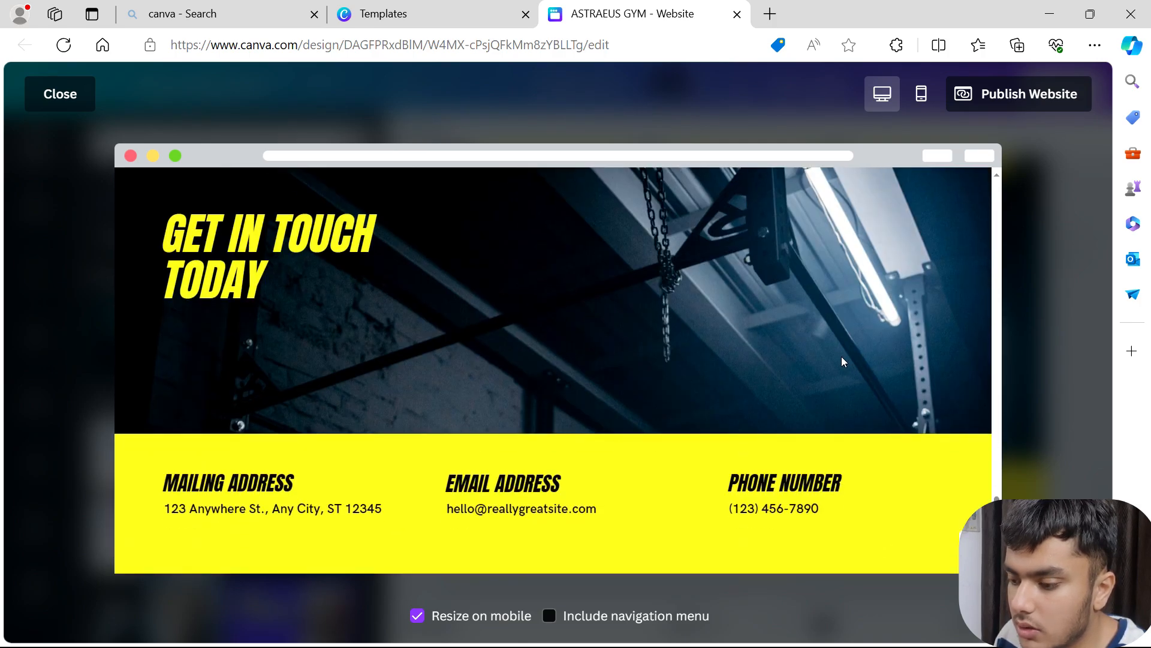
key("Escape")
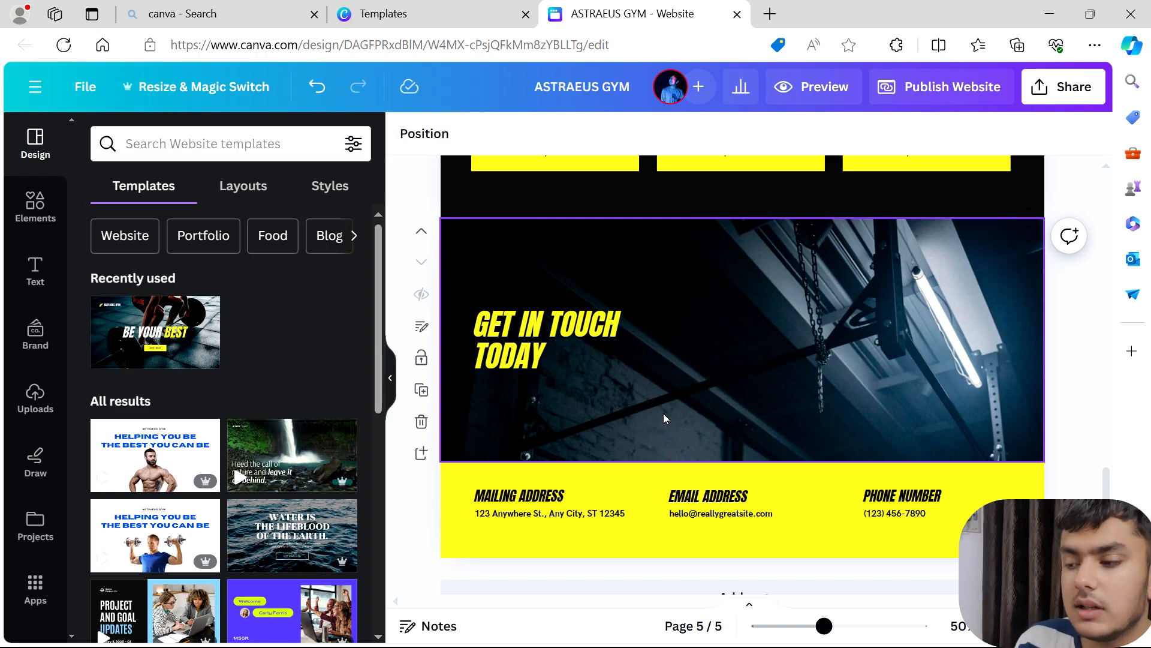
Step: Browse the available website layouts and review the template's pages from the opening section to the About section
scroll(663, 413, "up", 10)
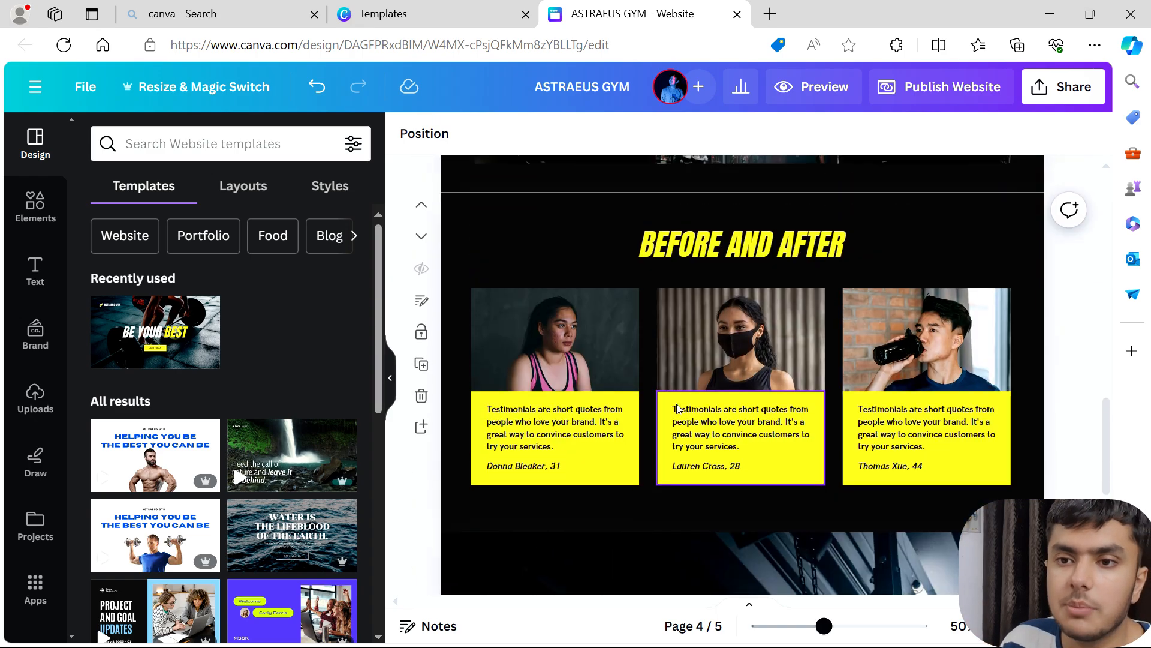
scroll(677, 404, "up", 10)
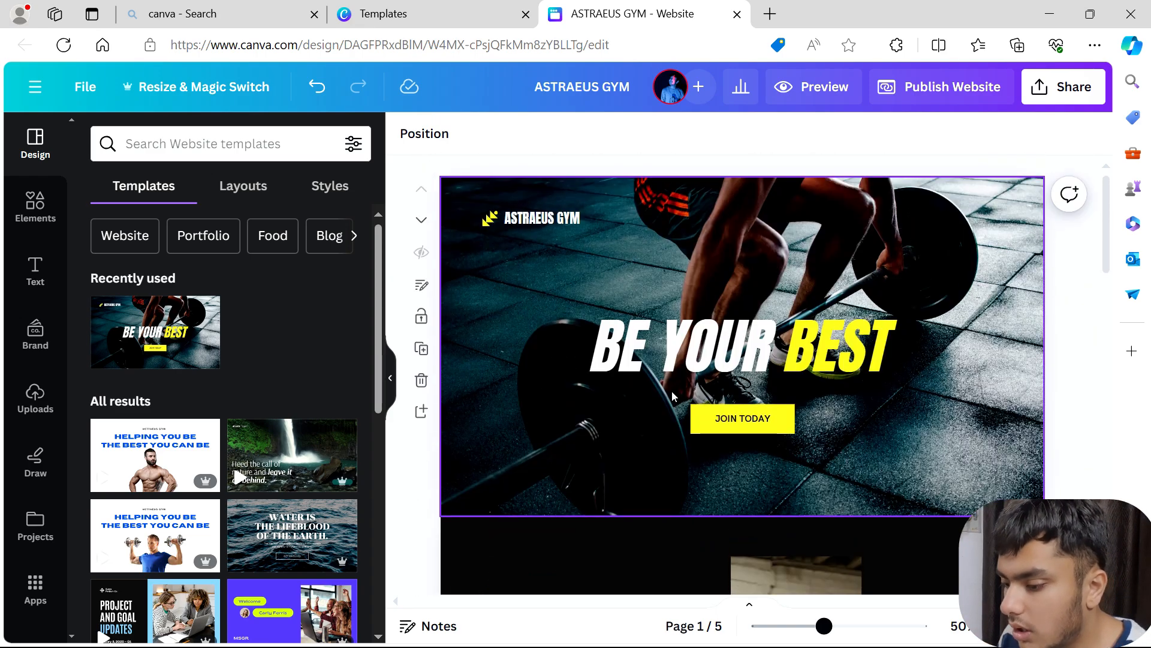
left_click(266, 186)
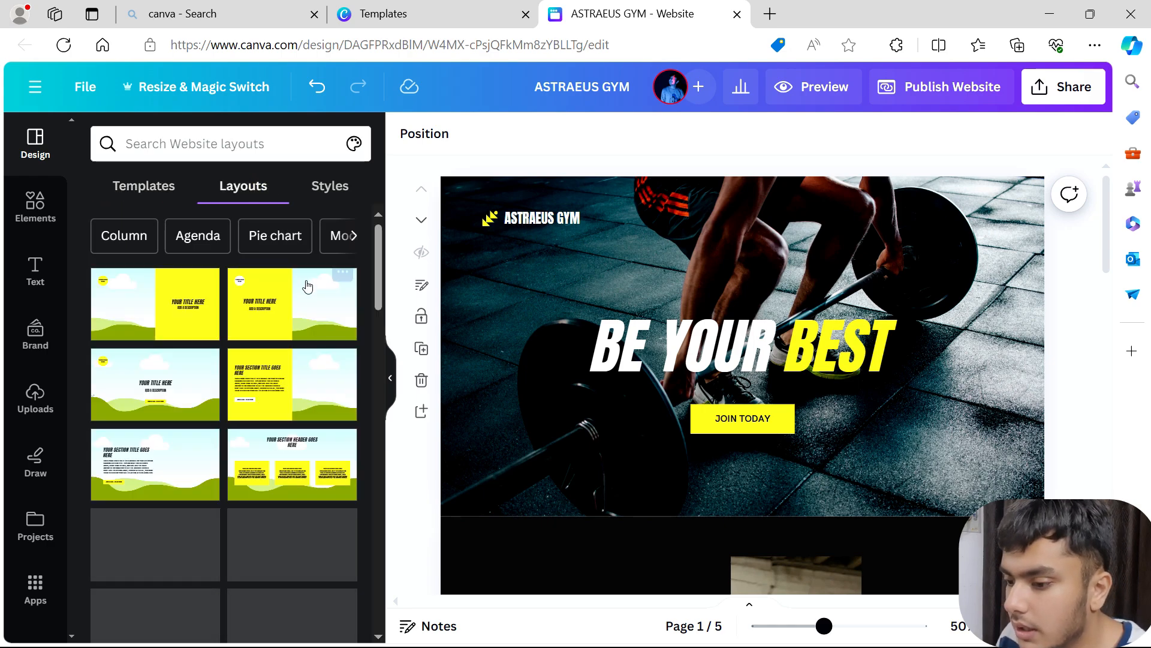
scroll(291, 322, "down", 5)
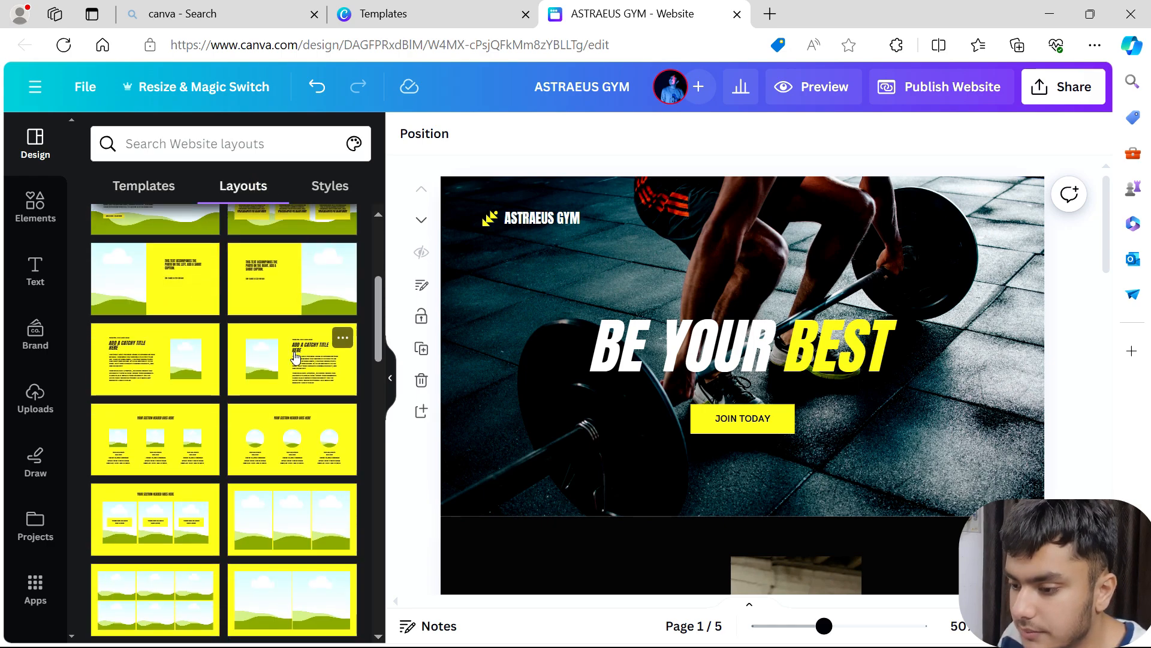
scroll(294, 359, "down", 4)
scroll(655, 309, "down", 10)
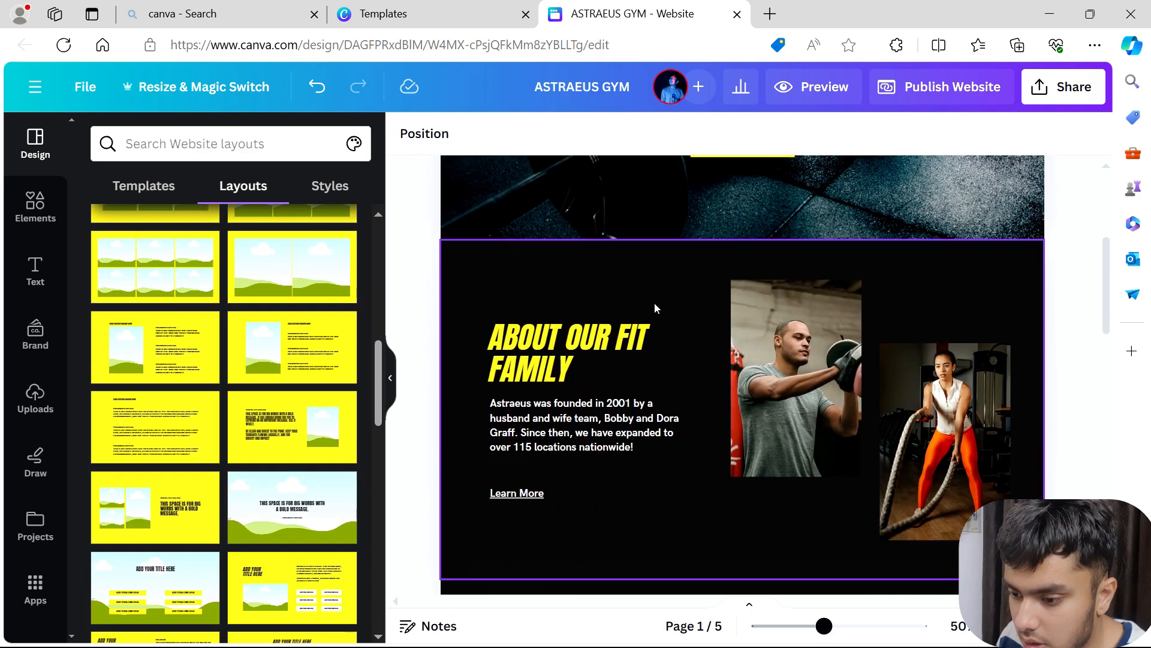
Step: Add a new blank page at the end of the website, after the "Get in touch today" page
scroll(657, 315, "down", 15)
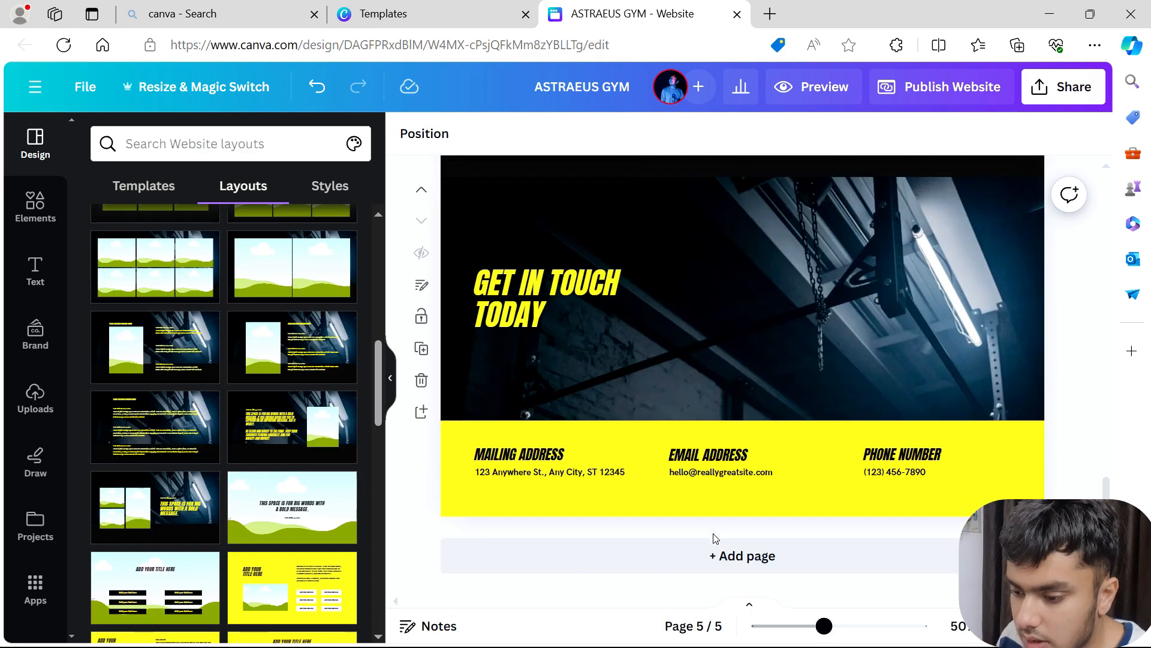
left_click(714, 550)
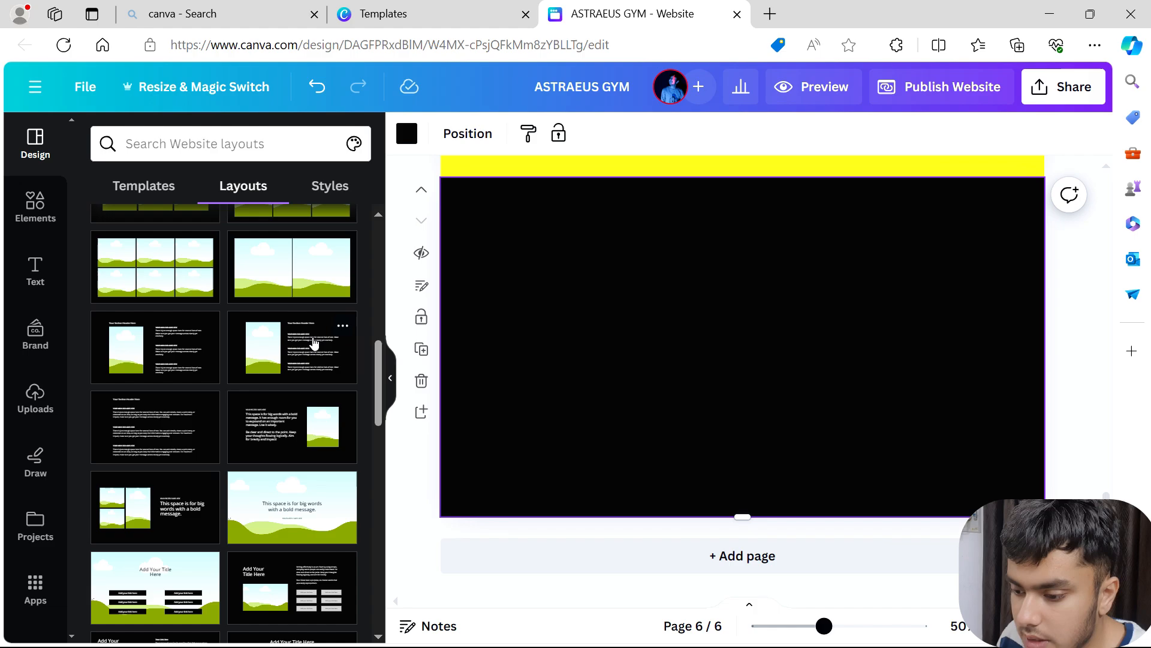
Step: Try the split title-and-photo layout on the new page, then replace it with the right-photo caption layout and turn off the add-or-replace confirmation
scroll(312, 341, "up", 5)
scroll(312, 336, "up", 5)
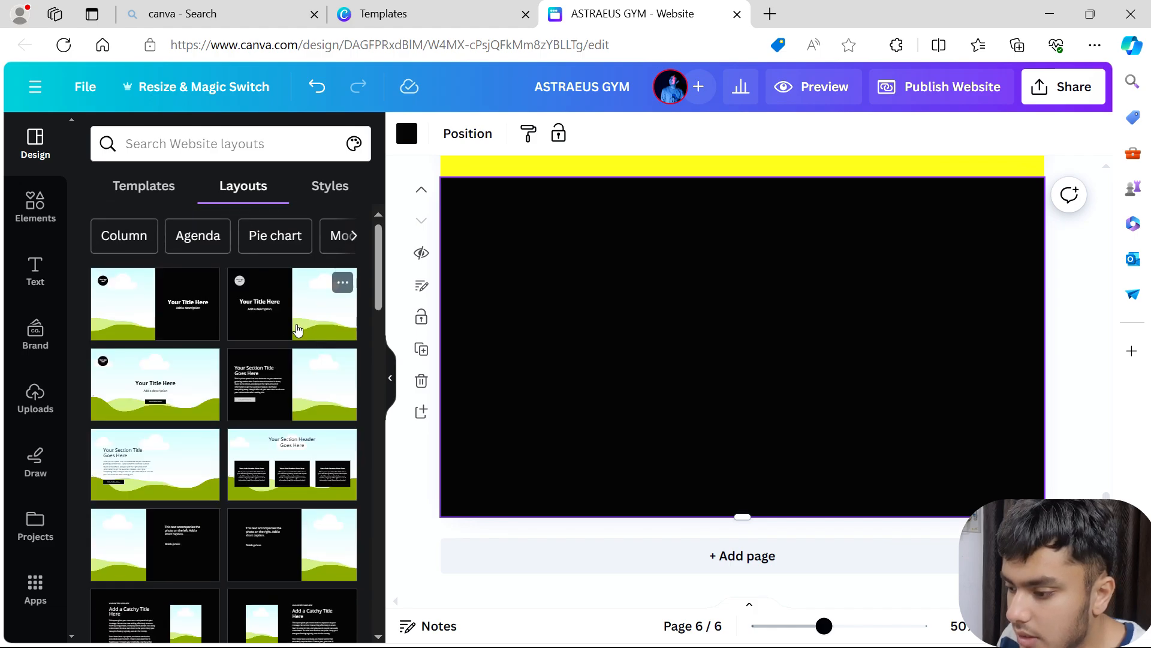
left_click(298, 328)
scroll(302, 347, "down", 4)
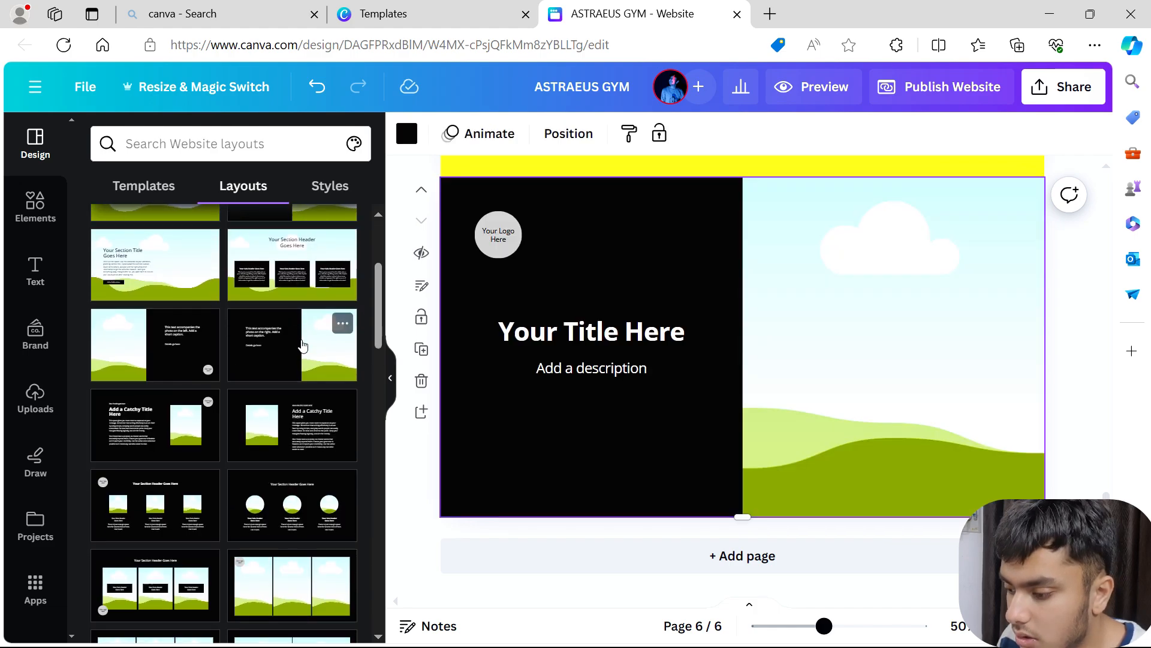
left_click(306, 360)
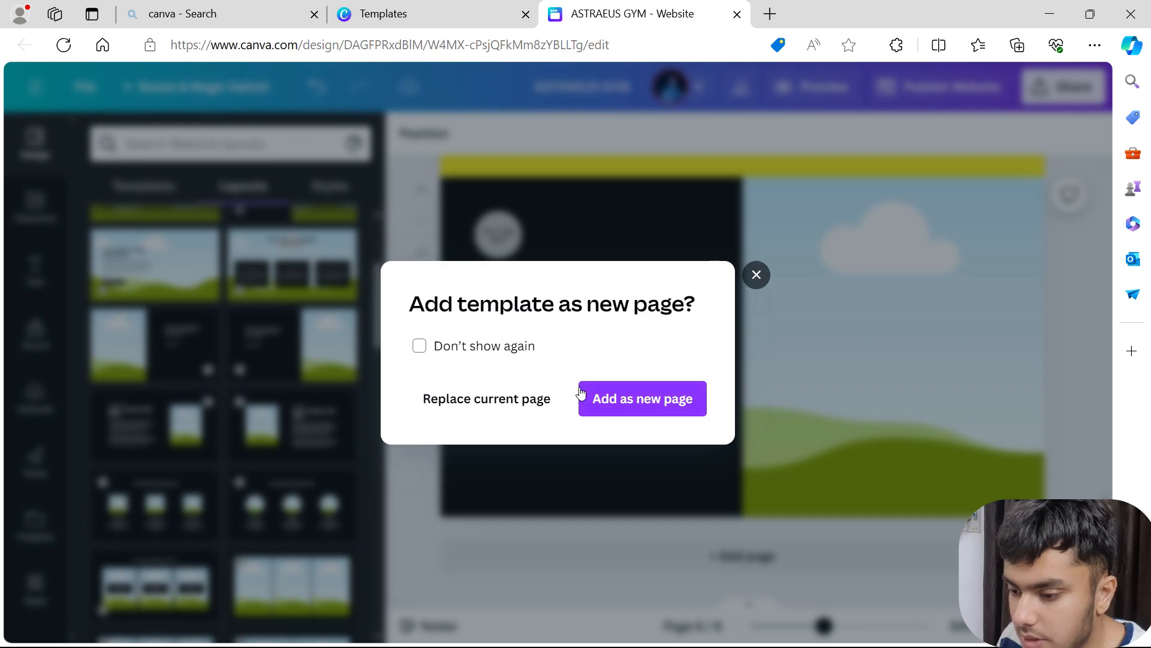
left_click(489, 356)
left_click(501, 400)
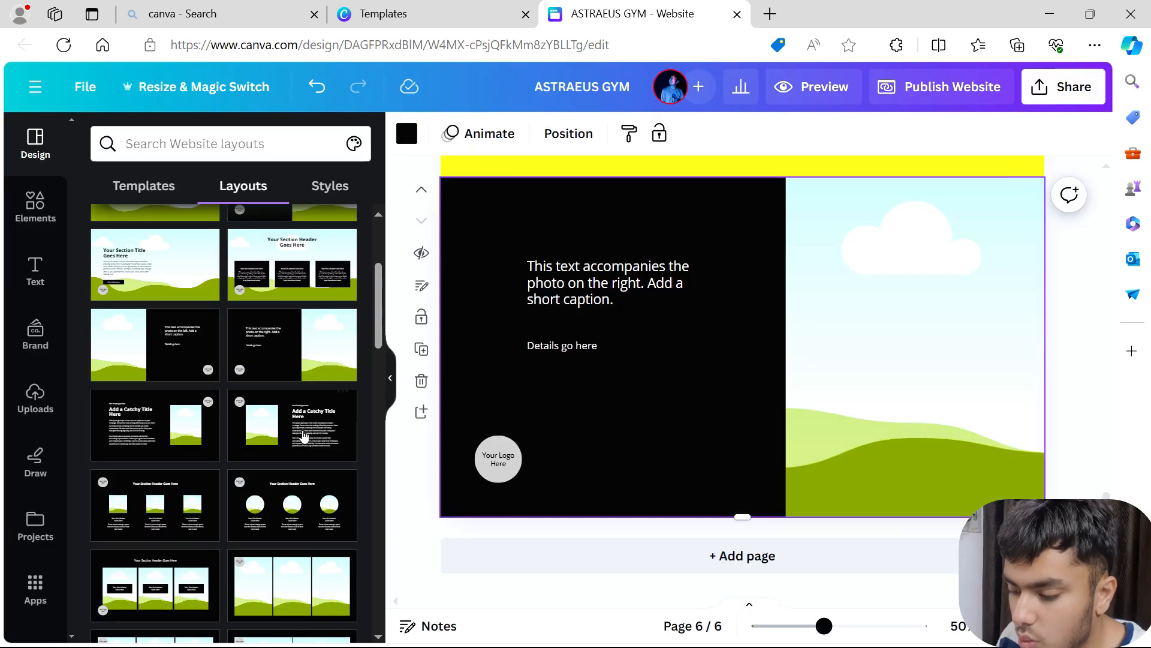
Step: Try the three-circle section, two-photo grid and big-words message layouts on the new page
scroll(301, 420, "down", 2)
left_click(301, 387)
scroll(304, 423, "down", 2)
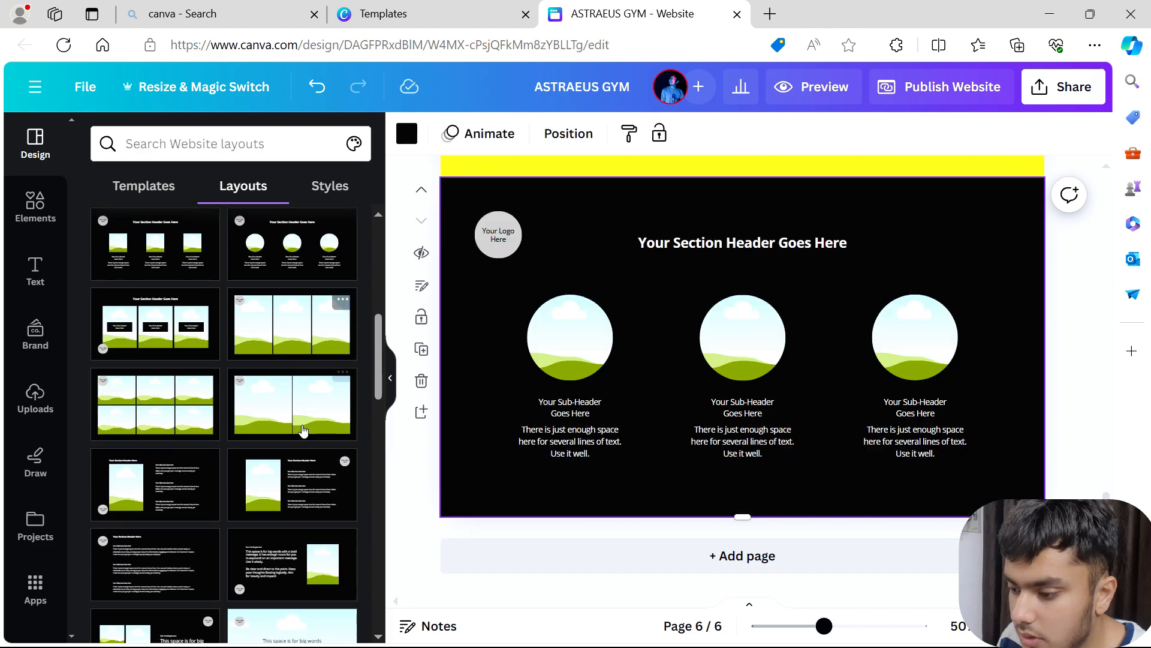
left_click(304, 427)
scroll(305, 426, "down", 2)
left_click(305, 427)
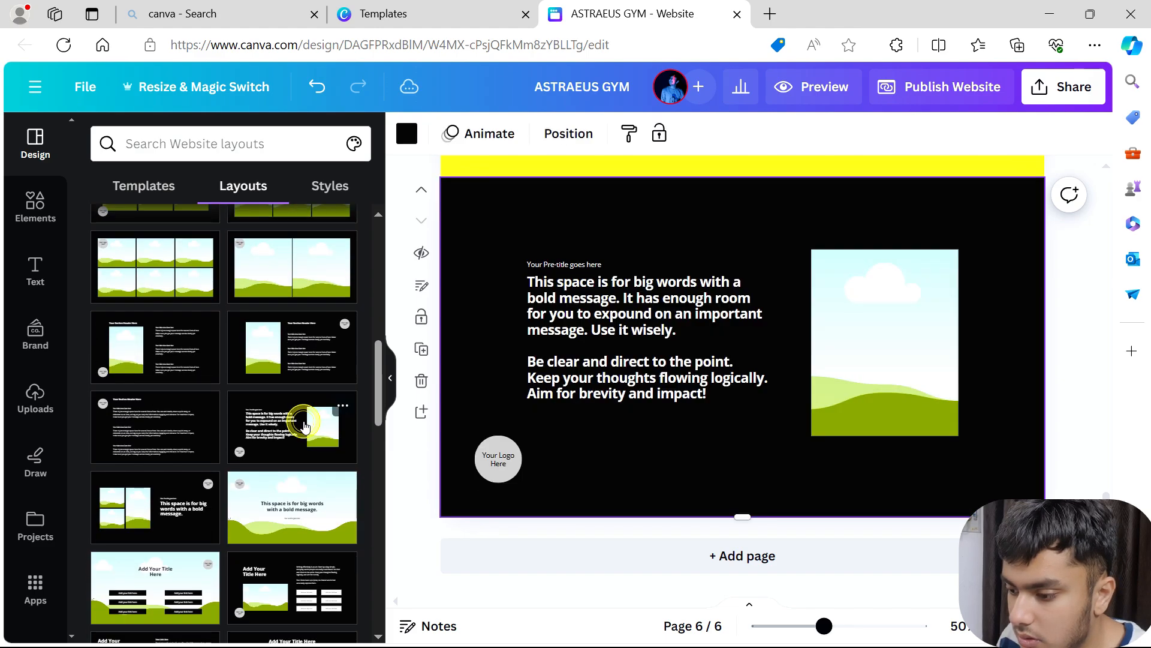
Step: Try the multi-article, phone mockup, bar chart and pie chart layouts on the new page
scroll(305, 427, "down", 2)
left_click(304, 427)
scroll(307, 420, "down", 2)
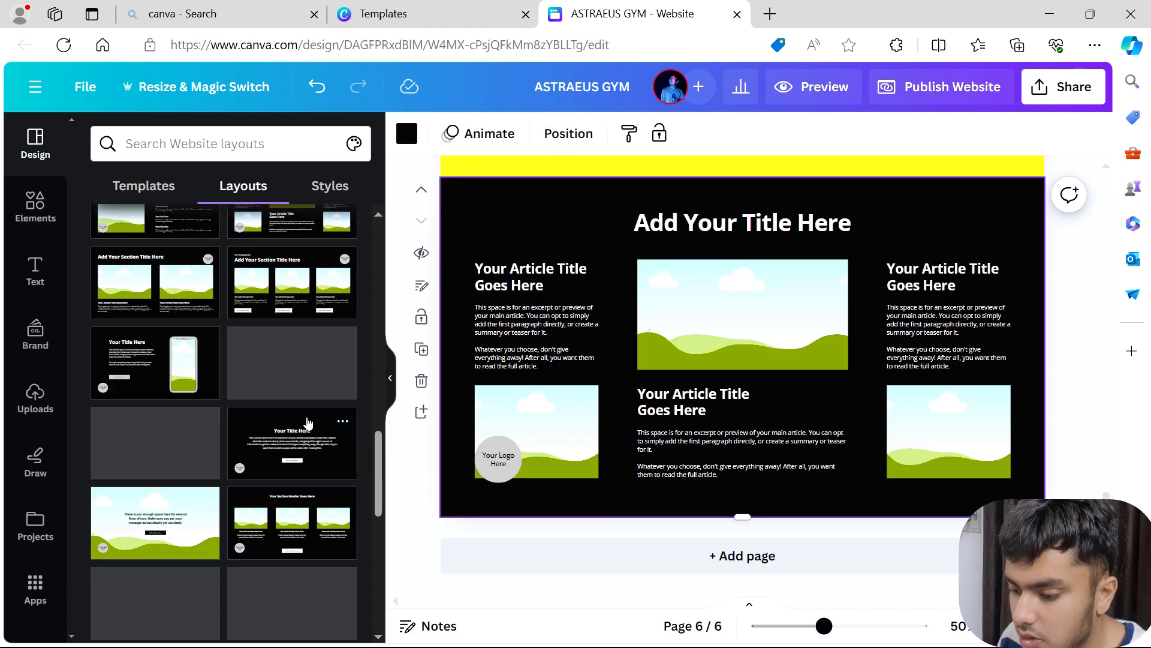
left_click(205, 389)
scroll(282, 359, "down", 3)
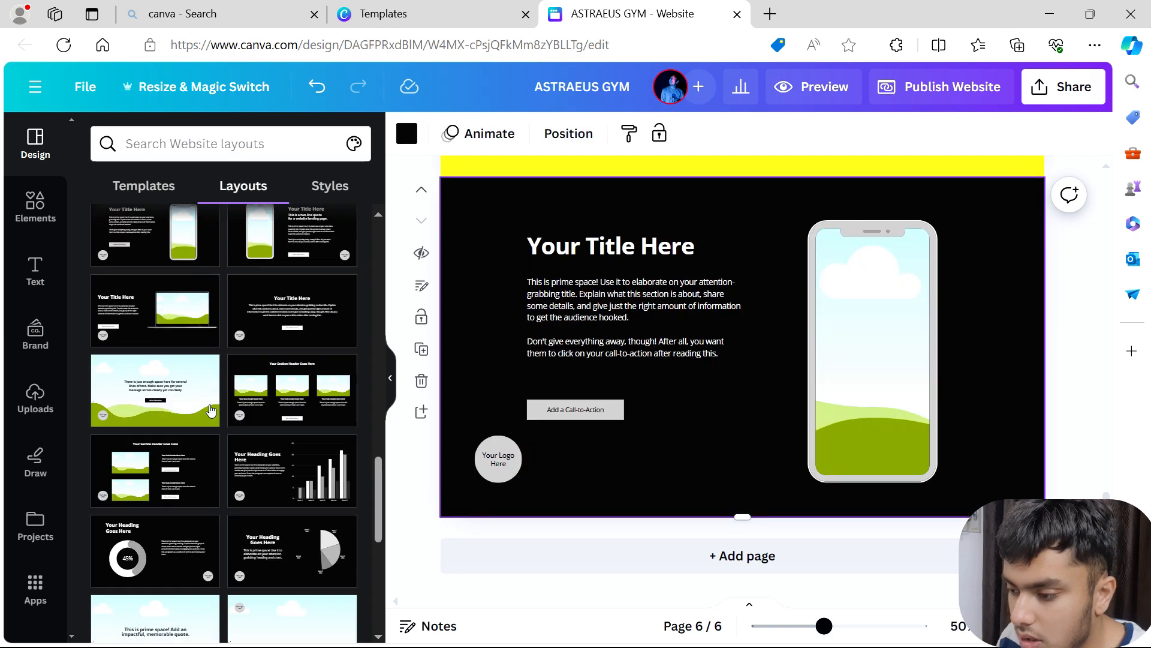
left_click(288, 354)
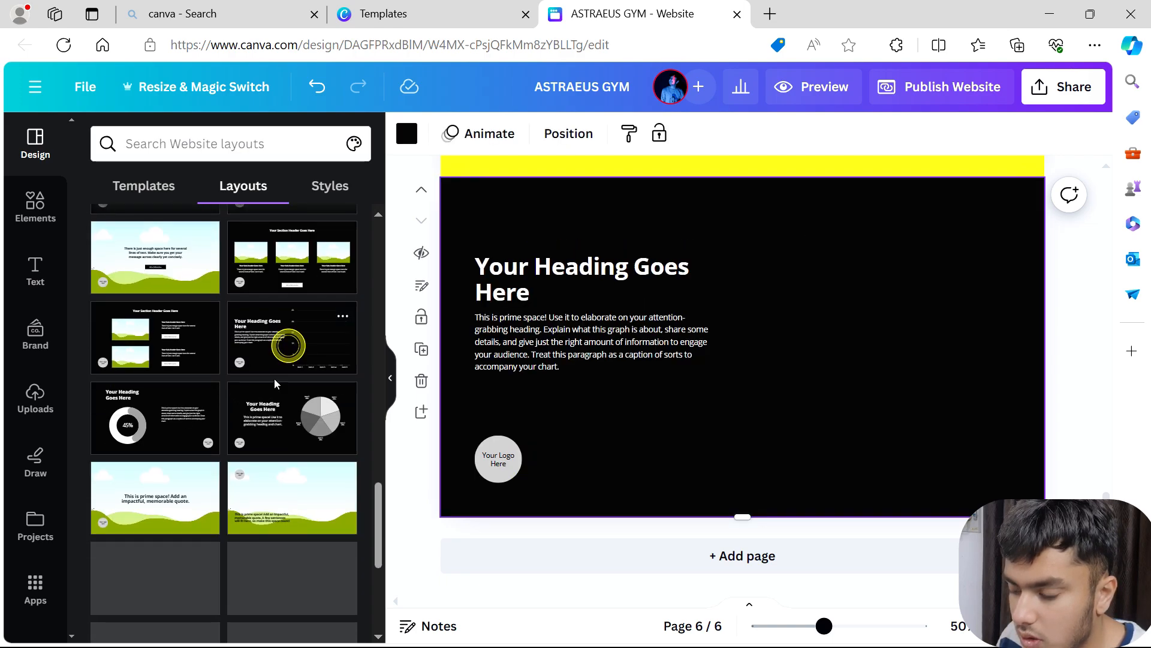
left_click(282, 421)
scroll(280, 418, "down", 3)
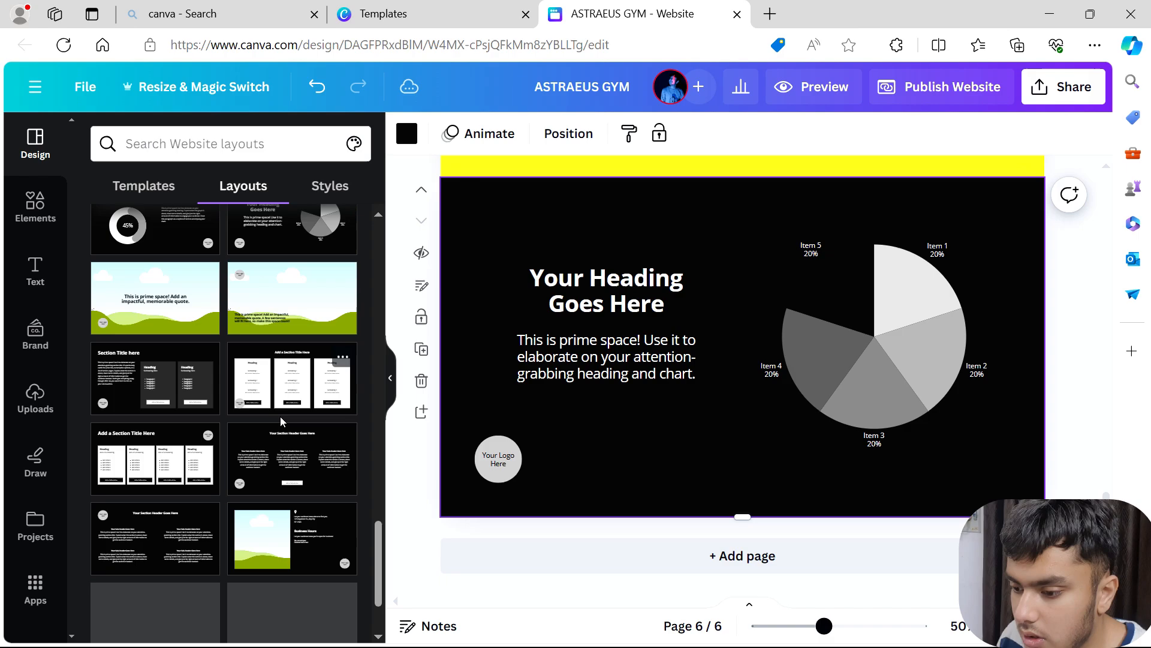
Step: Try the business hours layouts and the final impact statement layout with social icons on the new page
scroll(278, 422, "down", 1)
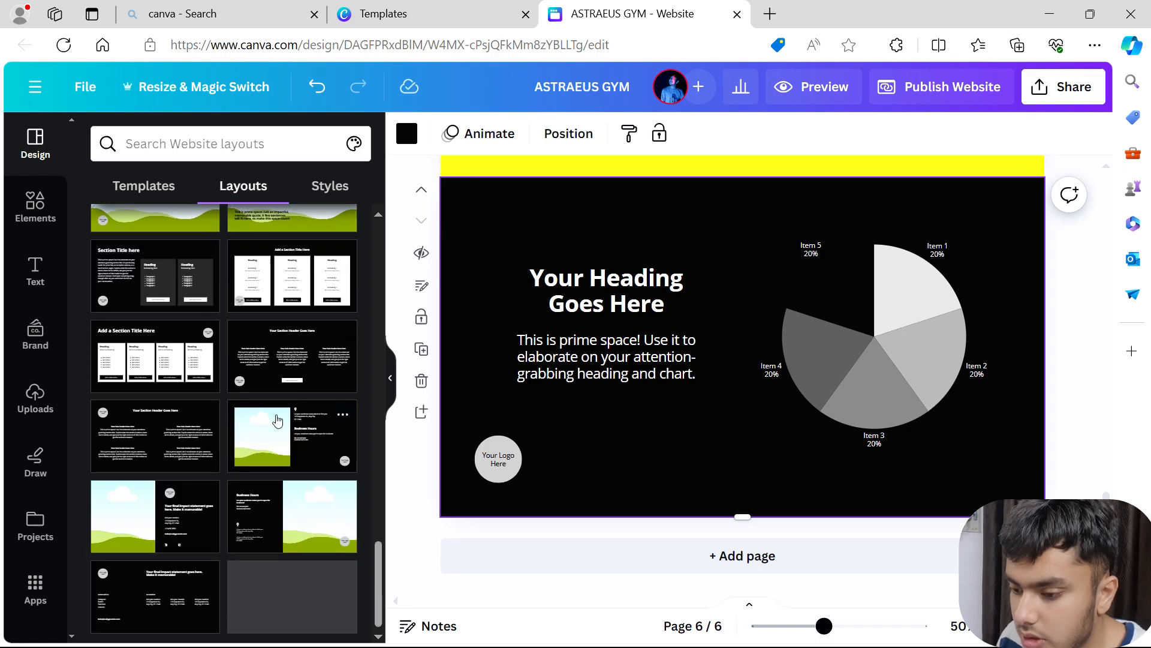
left_click(274, 453)
left_click(286, 508)
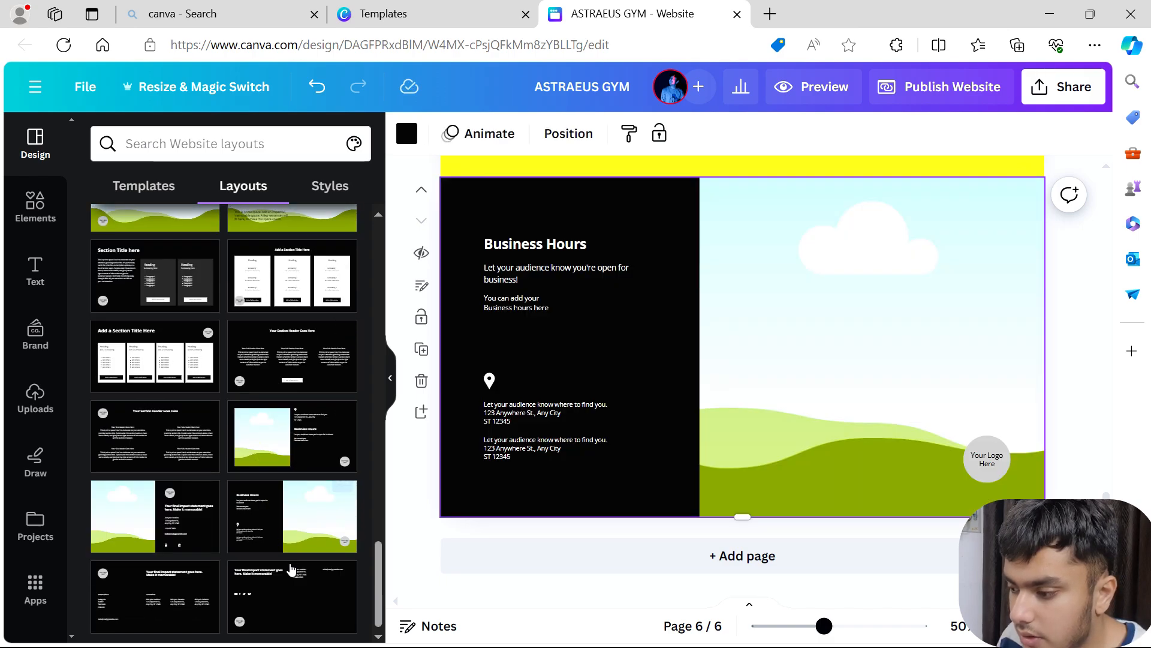
left_click(290, 594)
left_click(272, 600)
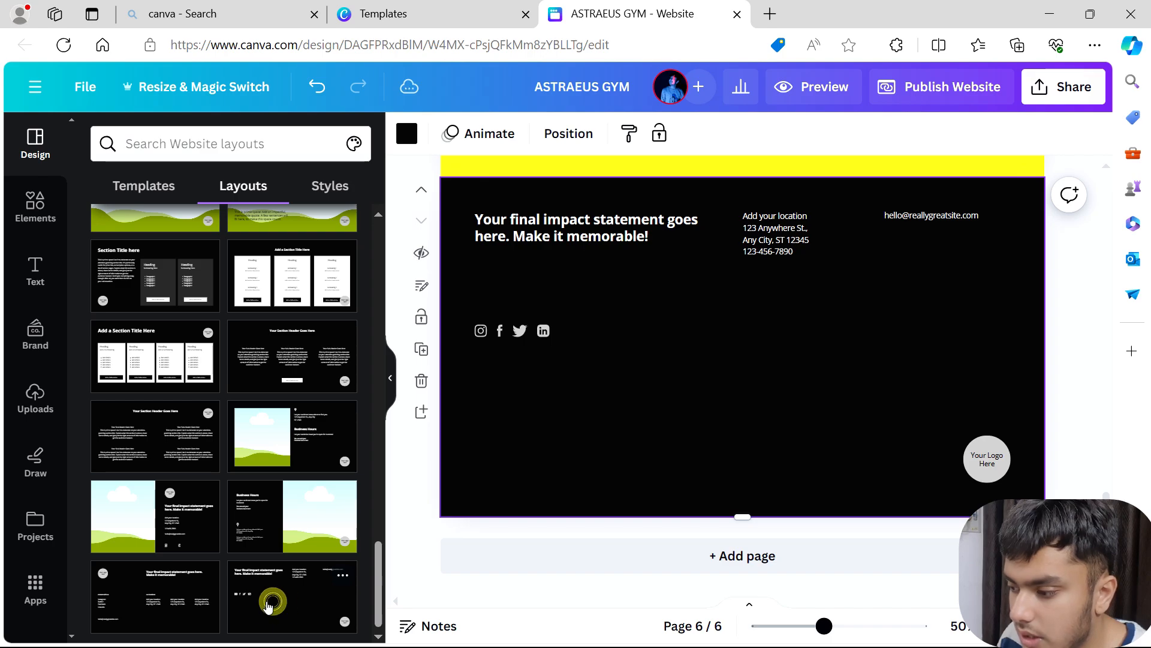
scroll(552, 447, "up", 7)
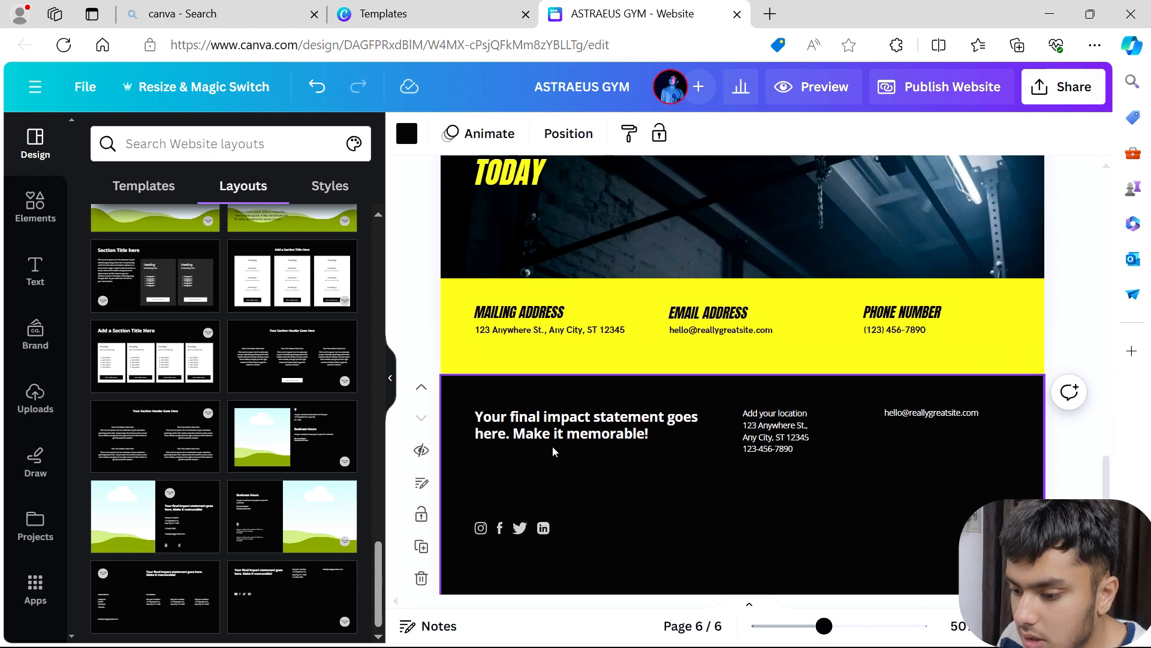
scroll(550, 447, "down", 7)
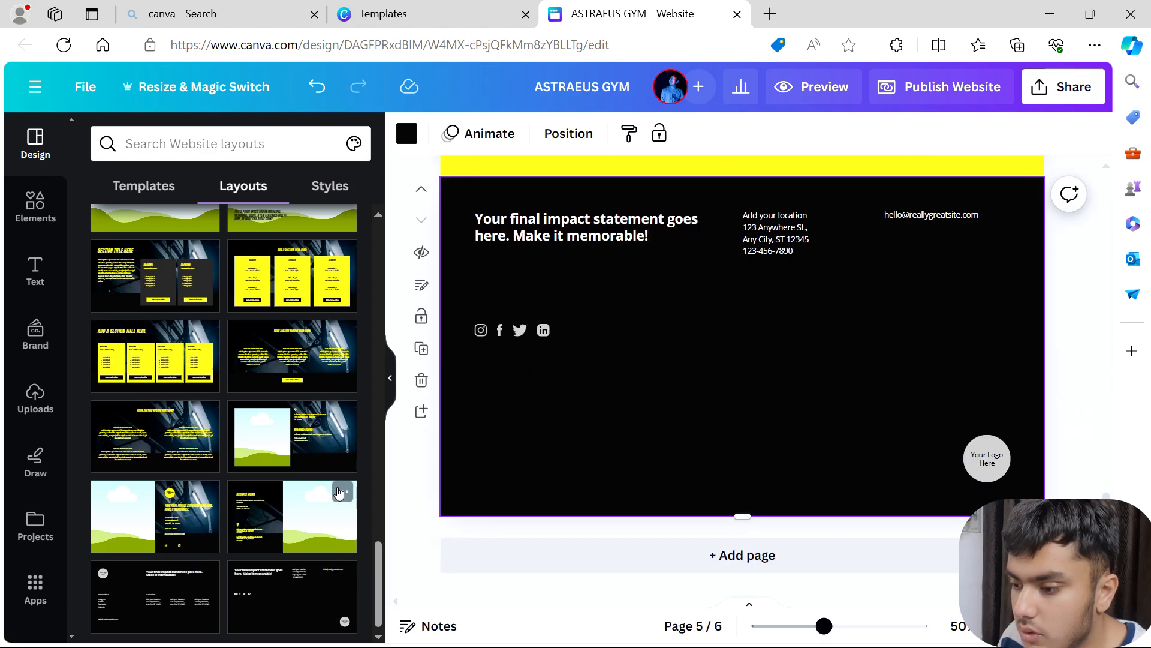
Step: Apply the "Your Section Title Goes Here" layout with a call-to-action and right-hand photo to the new page
scroll(302, 440, "up", 5)
scroll(303, 439, "up", 5)
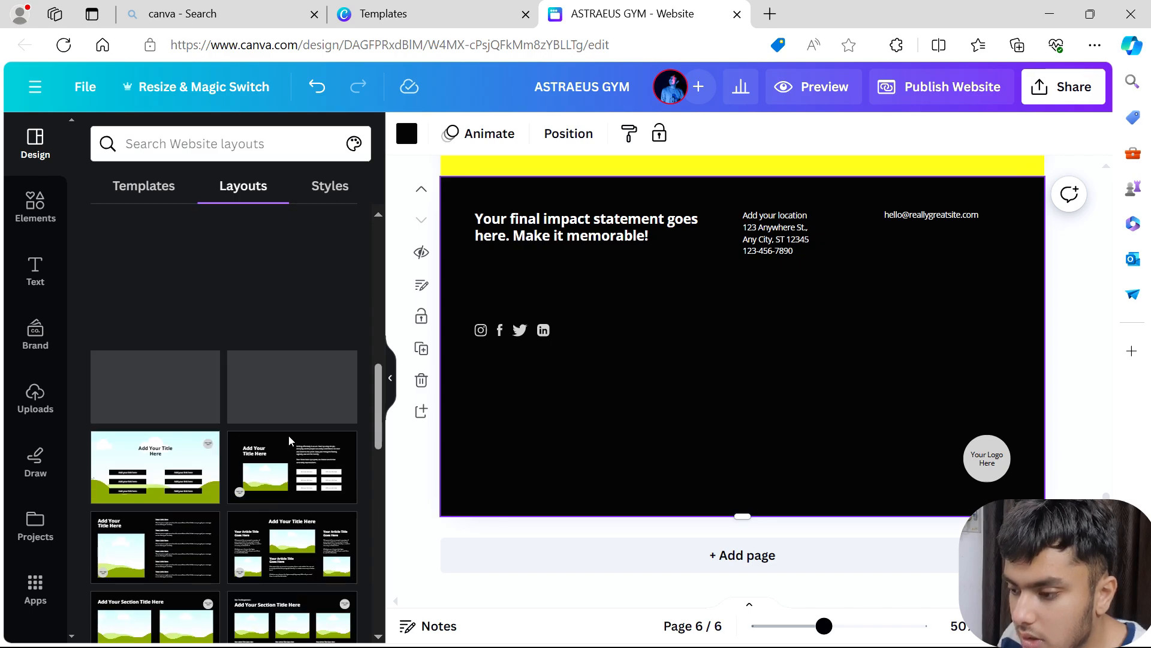
scroll(290, 433, "up", 5)
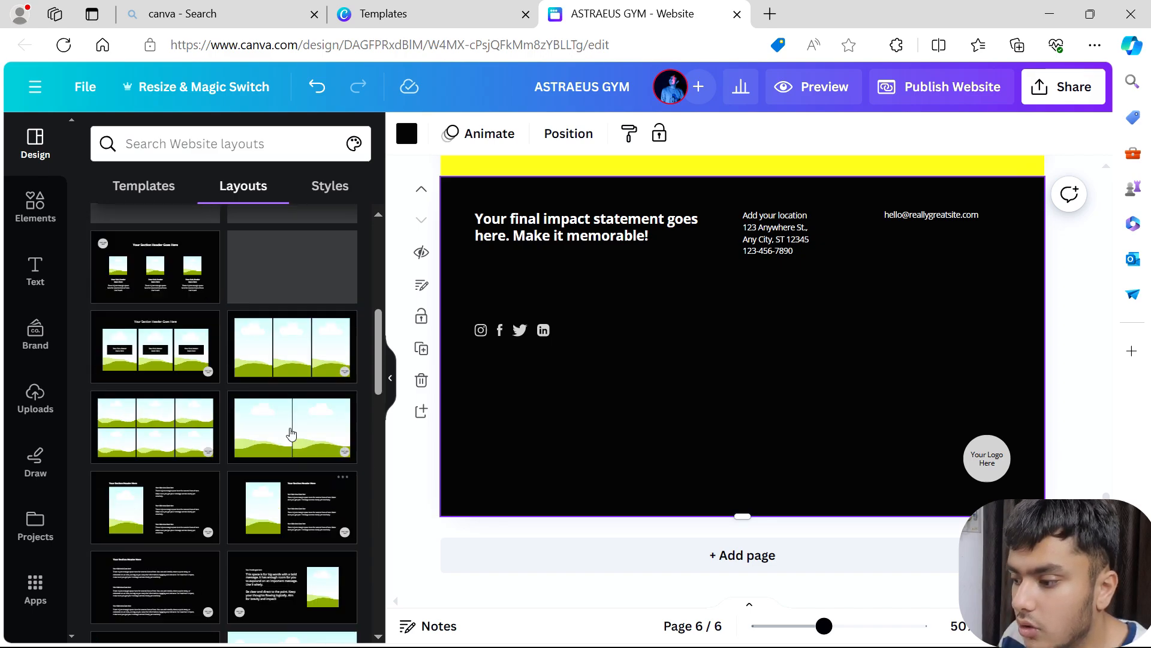
scroll(291, 430, "up", 2)
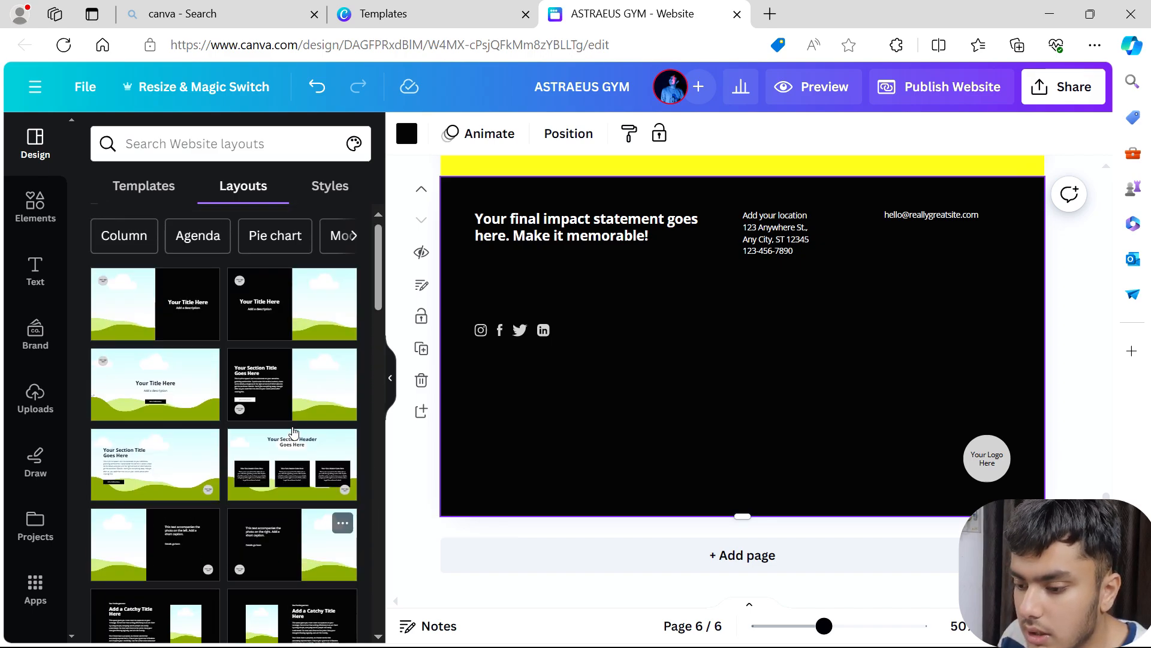
scroll(292, 427, "down", 2)
scroll(293, 431, "up", 2)
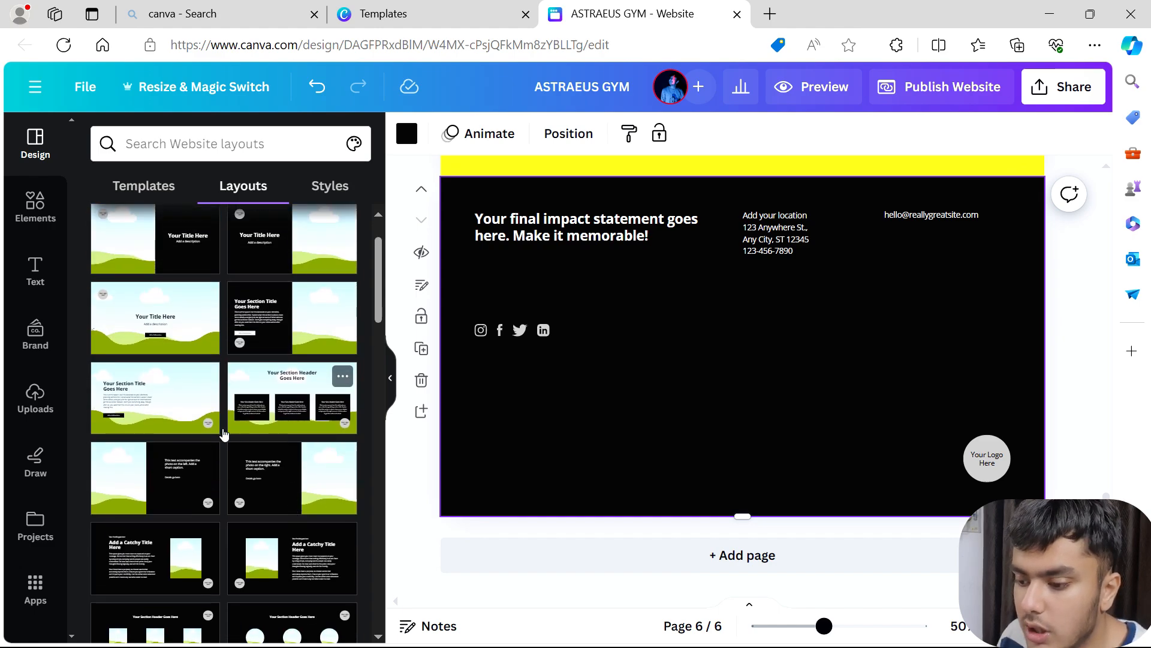
left_click(310, 330)
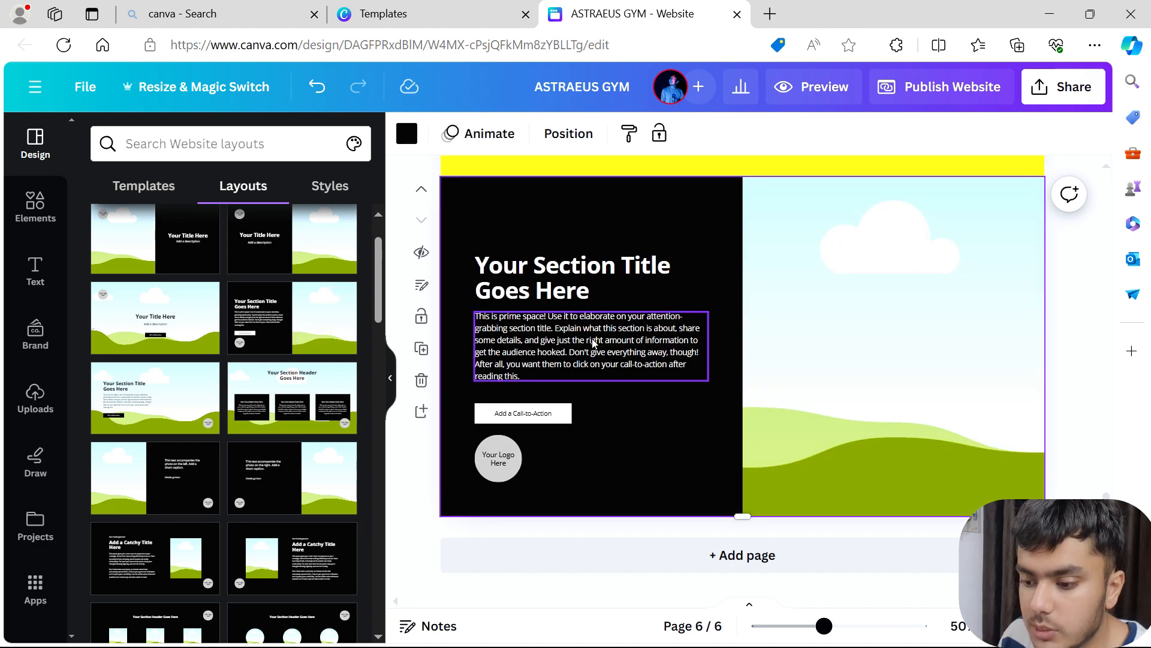
Step: Move the "Get in touch today" page down so that it follows the new section page
scroll(725, 348, "up", 10)
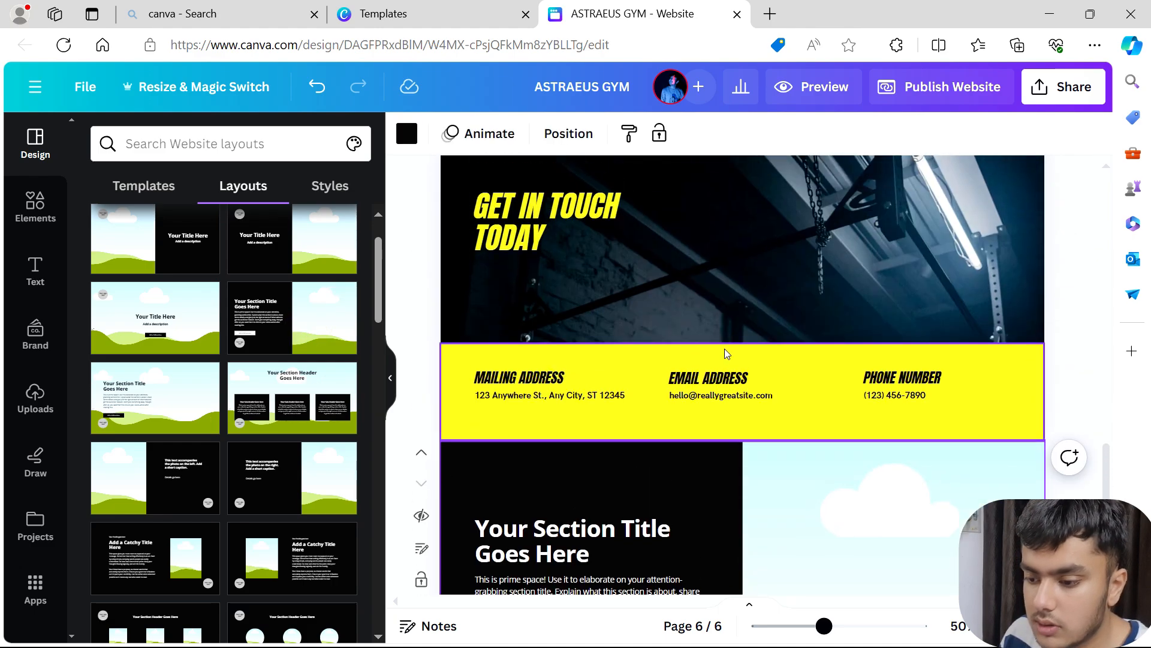
scroll(722, 348, "up", 2)
scroll(722, 348, "down", 6)
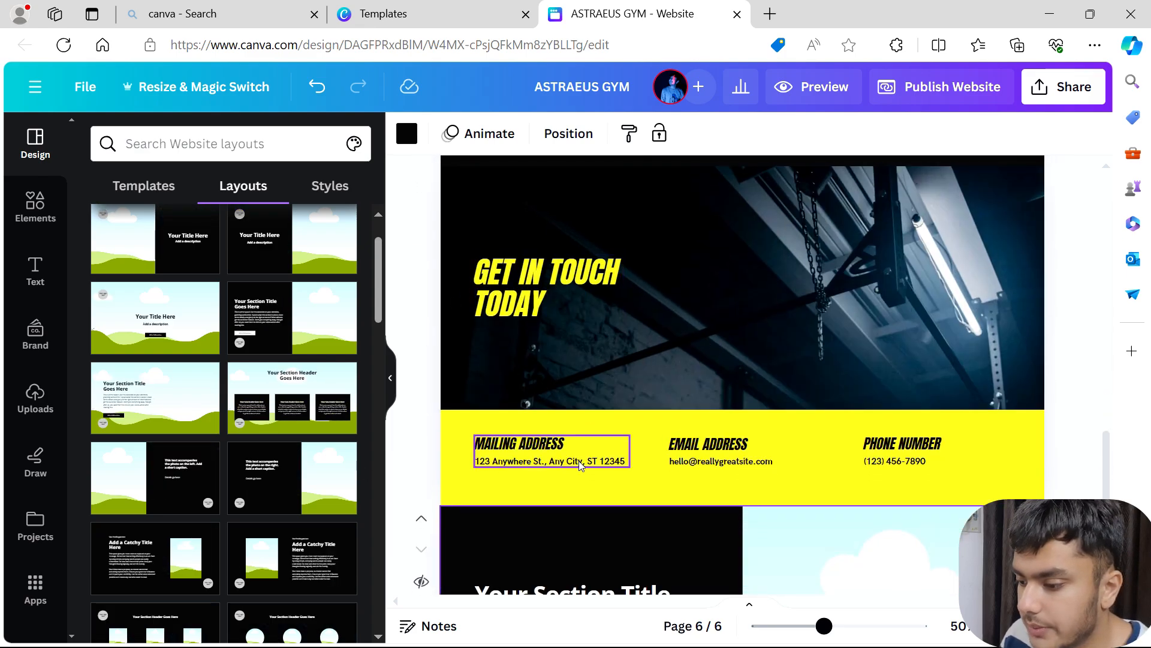
scroll(588, 419, "down", 2)
scroll(587, 419, "down", 2)
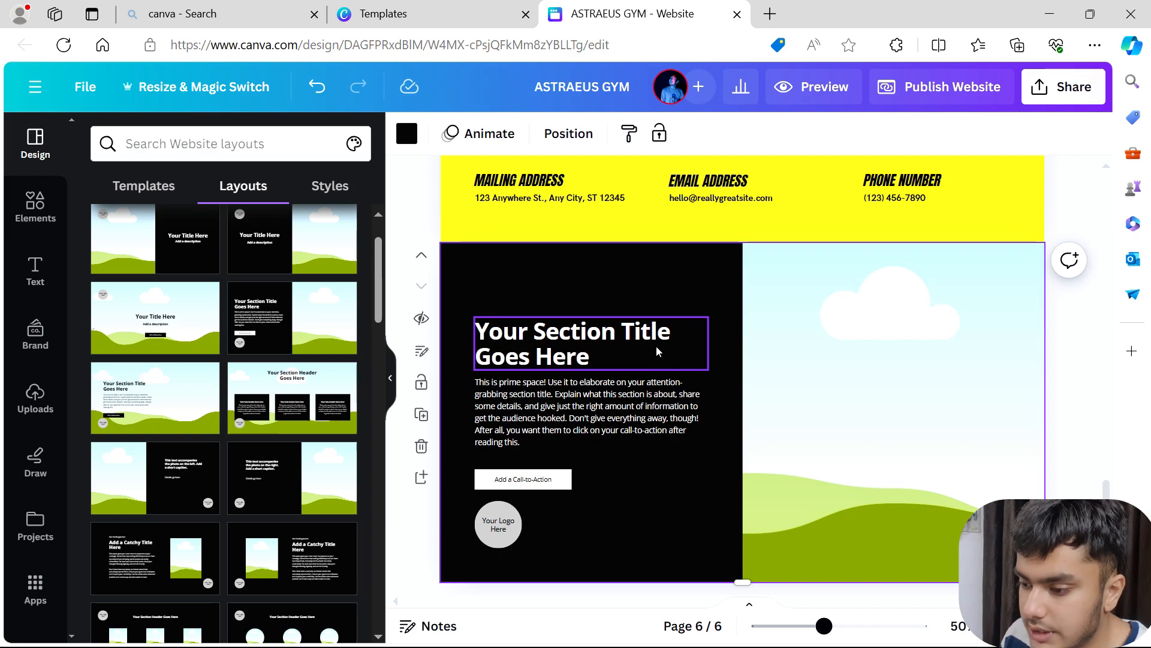
scroll(656, 347, "up", 6)
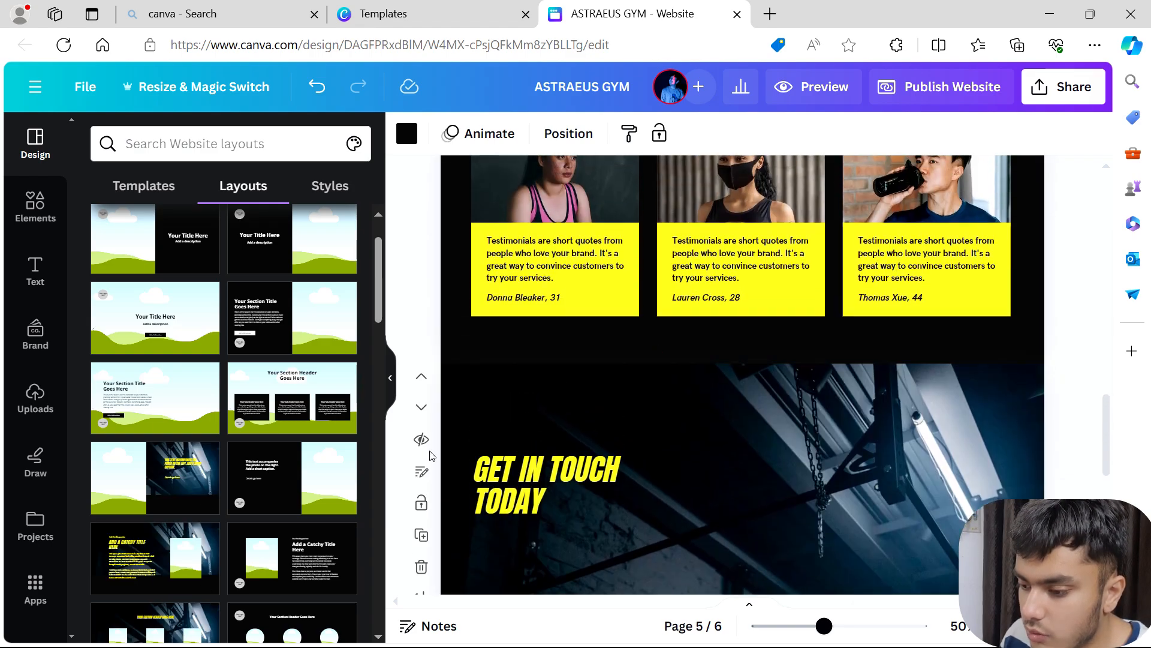
left_click(420, 409)
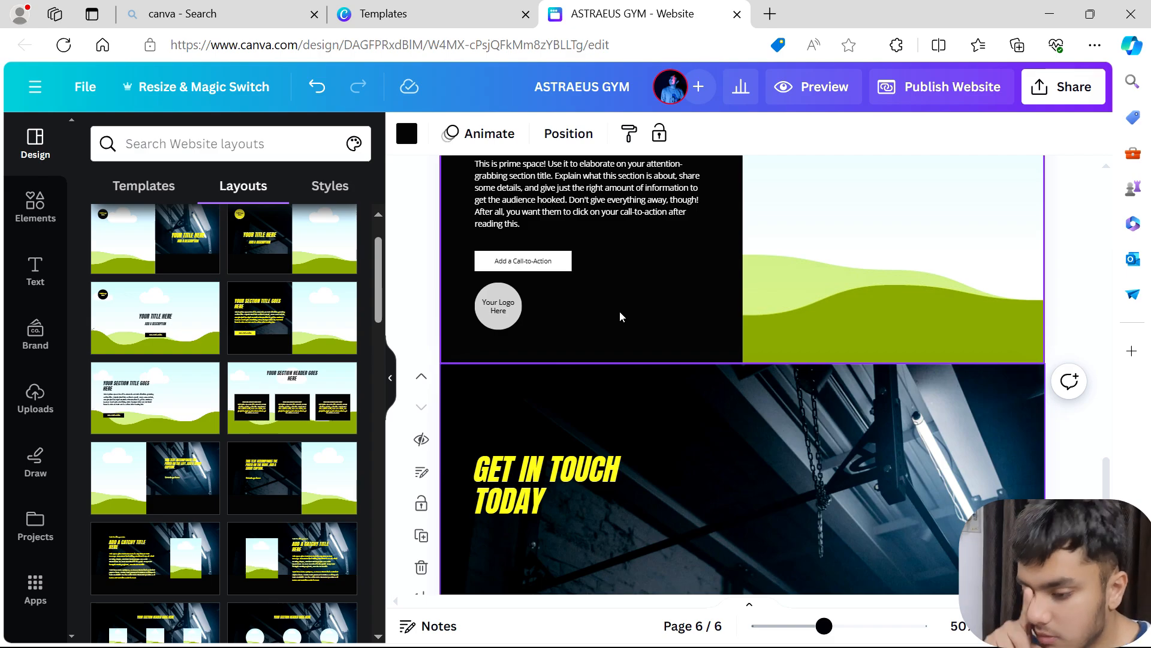
Step: Try the blue, green and yellow color palette and the brown, orange and cream one on the section page
left_click(329, 187)
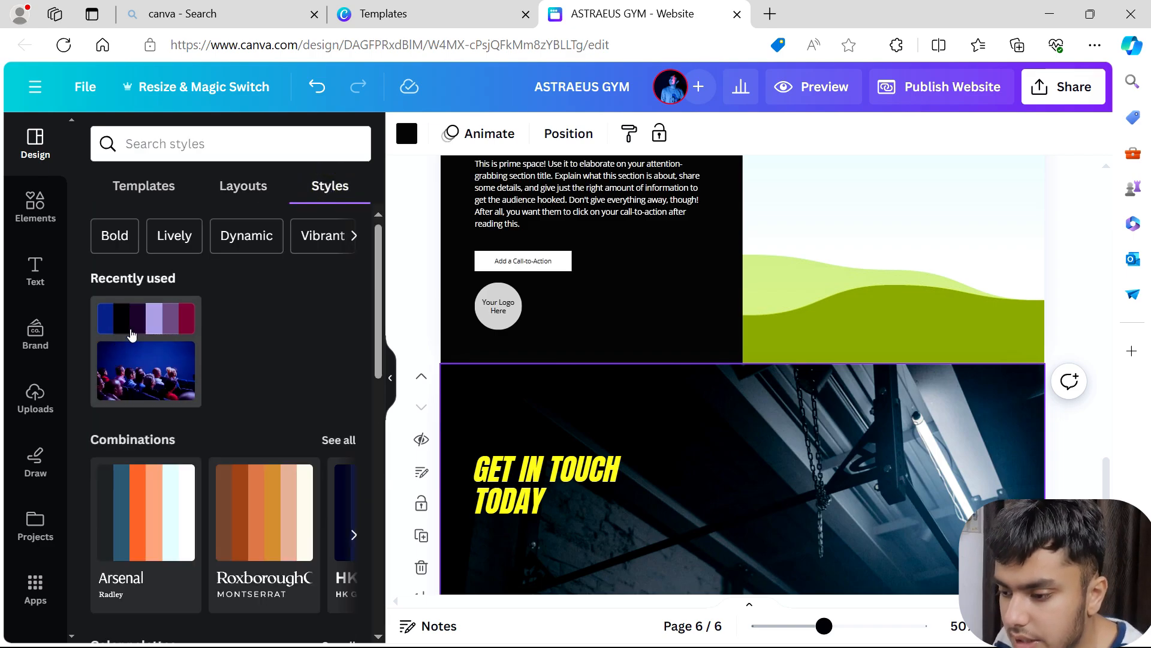
scroll(149, 350, "down", 6)
scroll(138, 401, "down", 2)
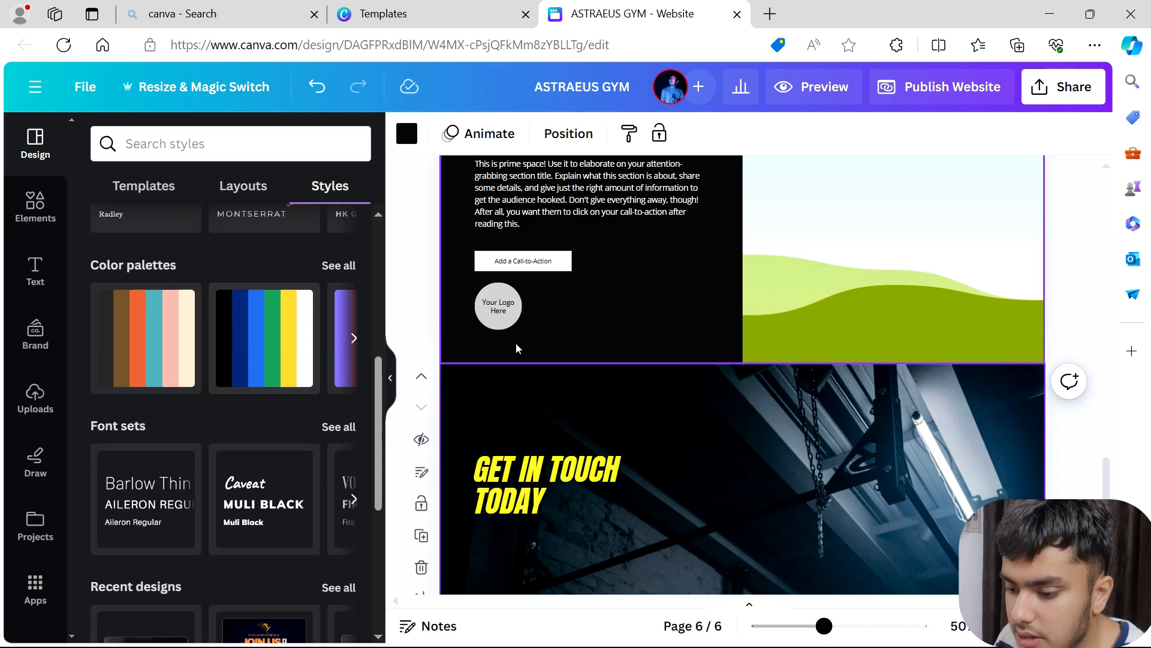
left_click(677, 308)
left_click(300, 329)
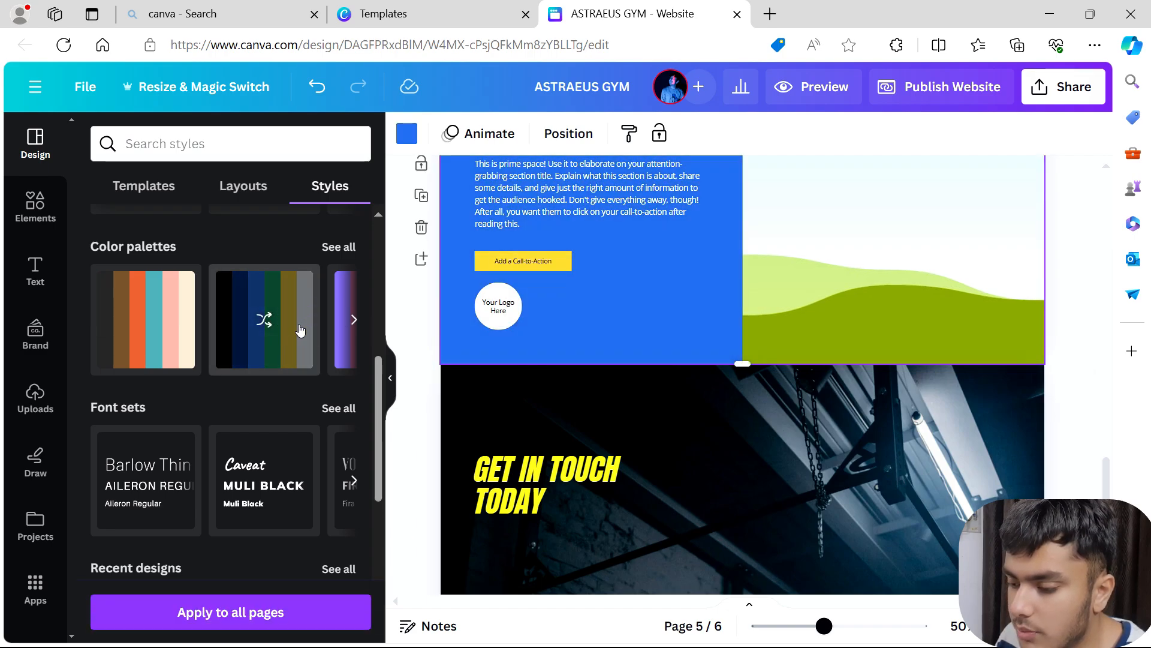
left_click(165, 327)
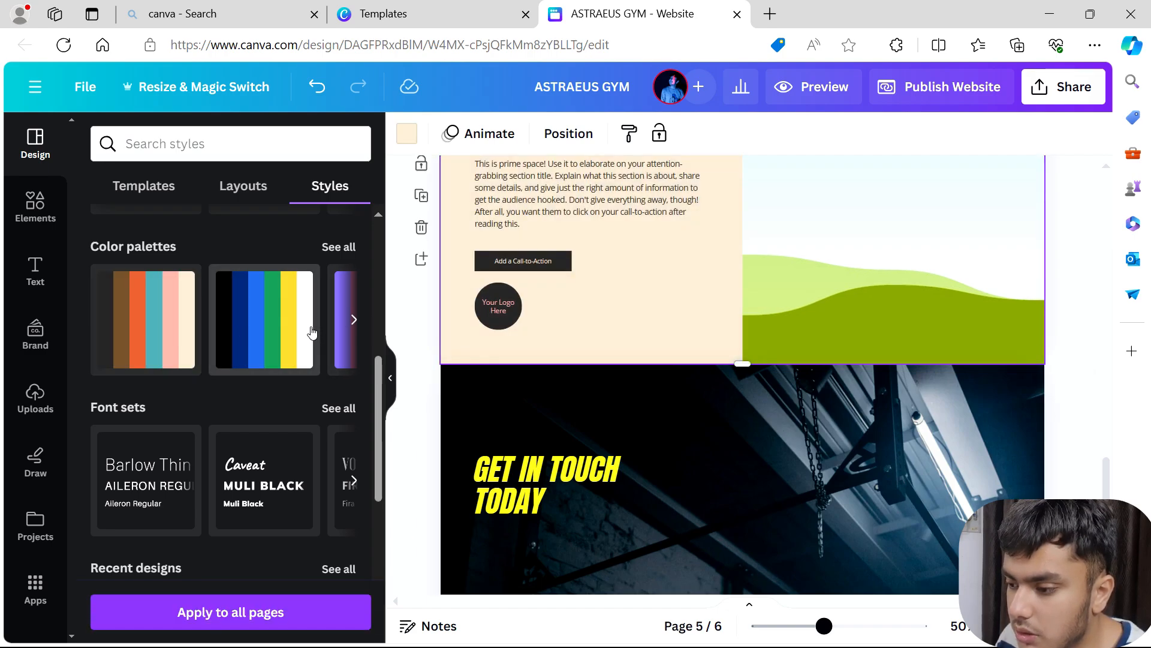
Step: Try the grayscale color palette and the purple and pink one on the section page
scroll(336, 360, "up", 4)
left_click(355, 448)
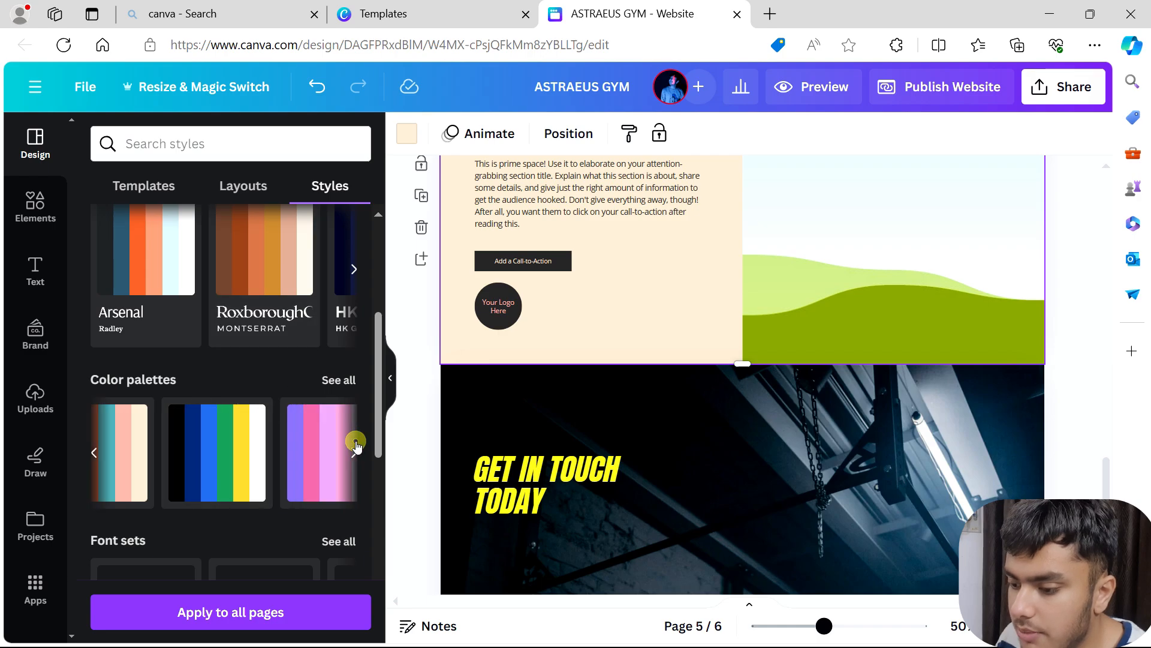
left_click(236, 444)
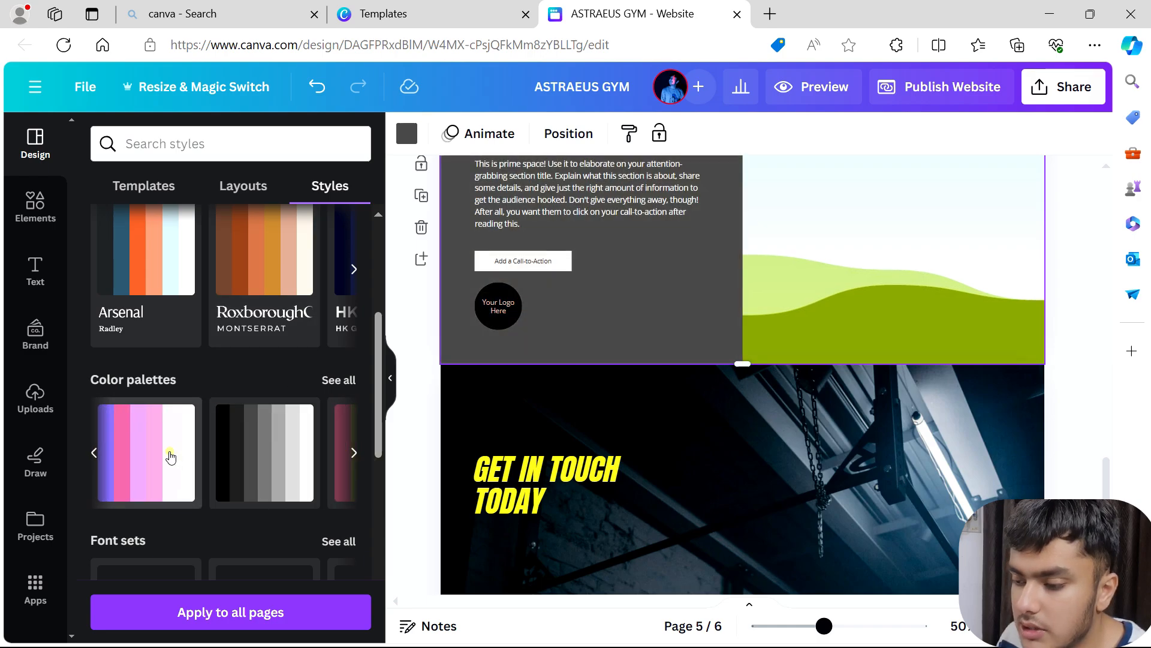
left_click(171, 457)
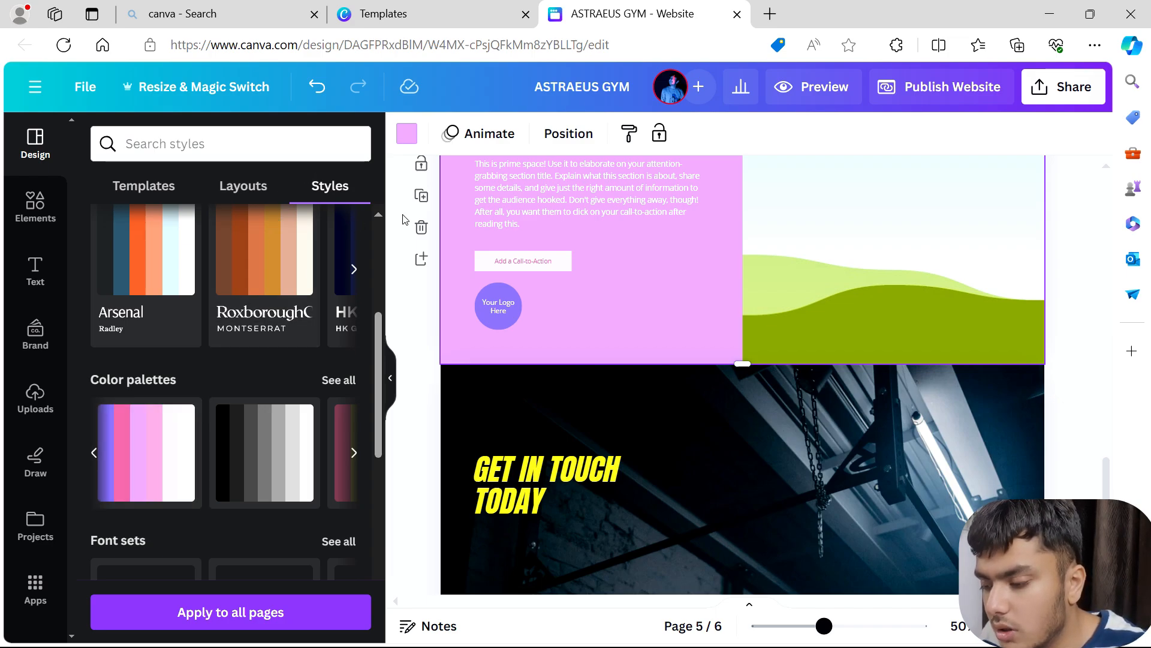
Step: Undo all four color palette changes on the section page
key("ctrl+z")
key("ctrl+z")
key("ctrl+z")
key("ctrl+z")
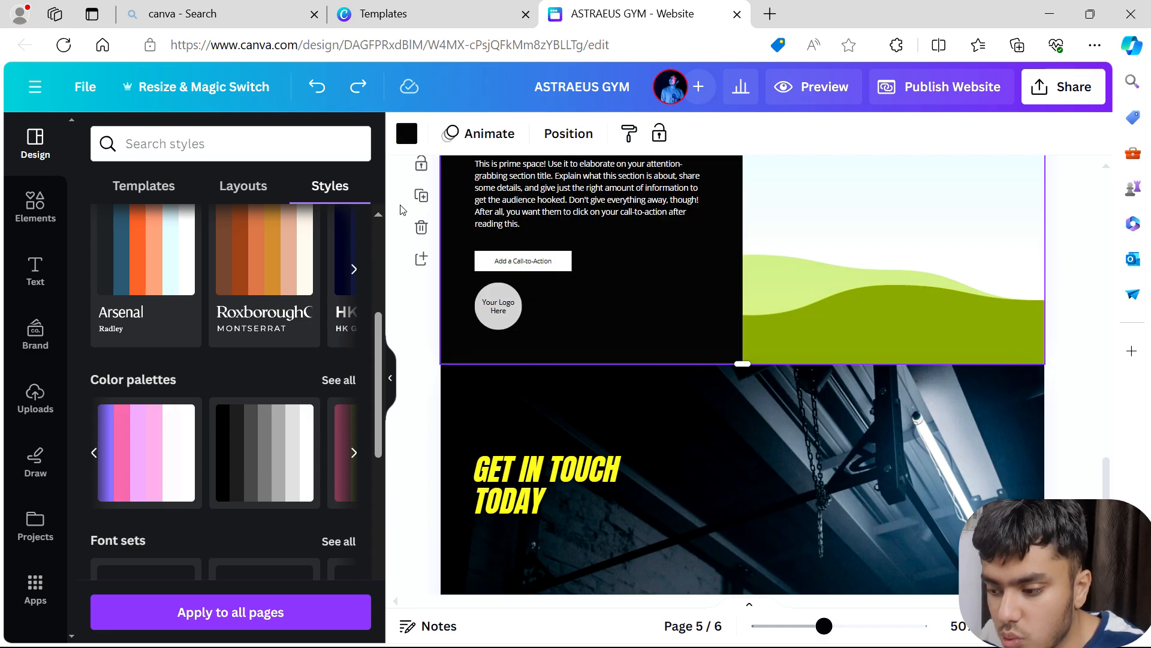
Step: Browse the remaining font sets, recent designs and image palettes in the styles, and the available website templates
left_click(405, 201)
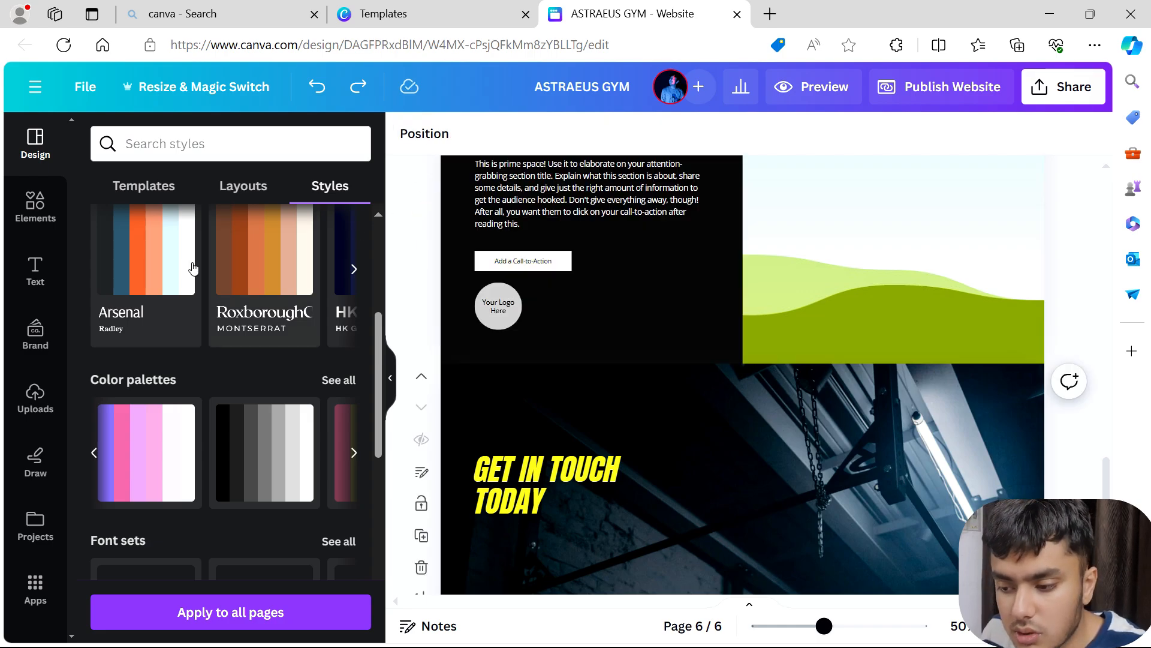
scroll(166, 277, "down", 1)
scroll(298, 264, "up", 5)
scroll(293, 270, "down", 10)
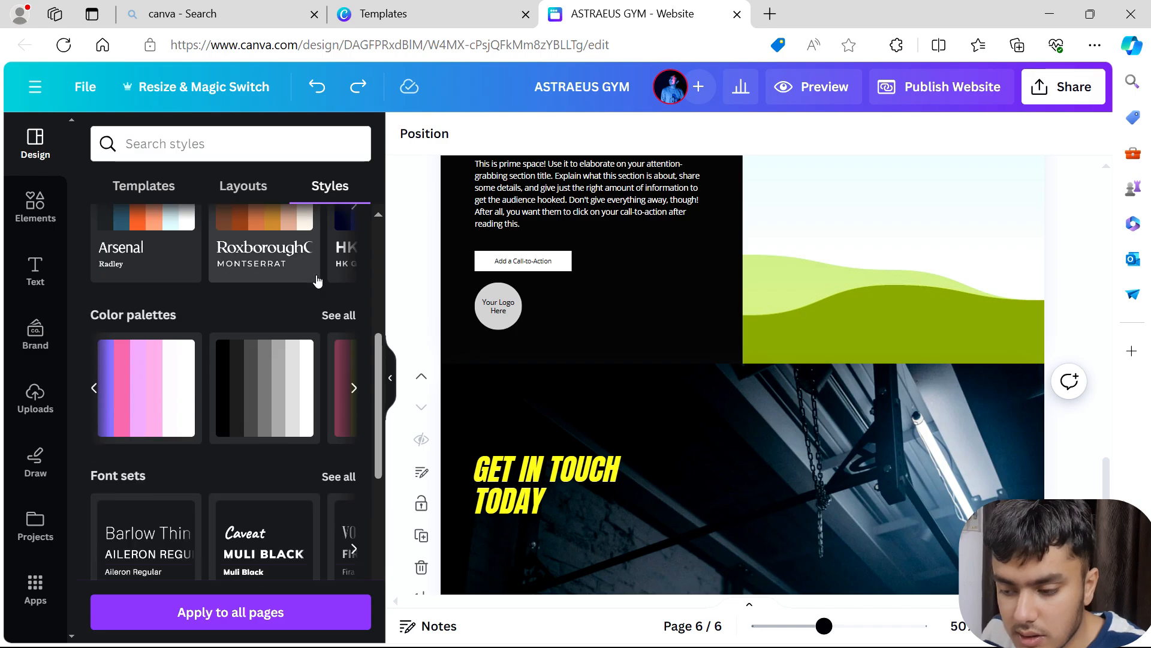
scroll(320, 293, "down", 2)
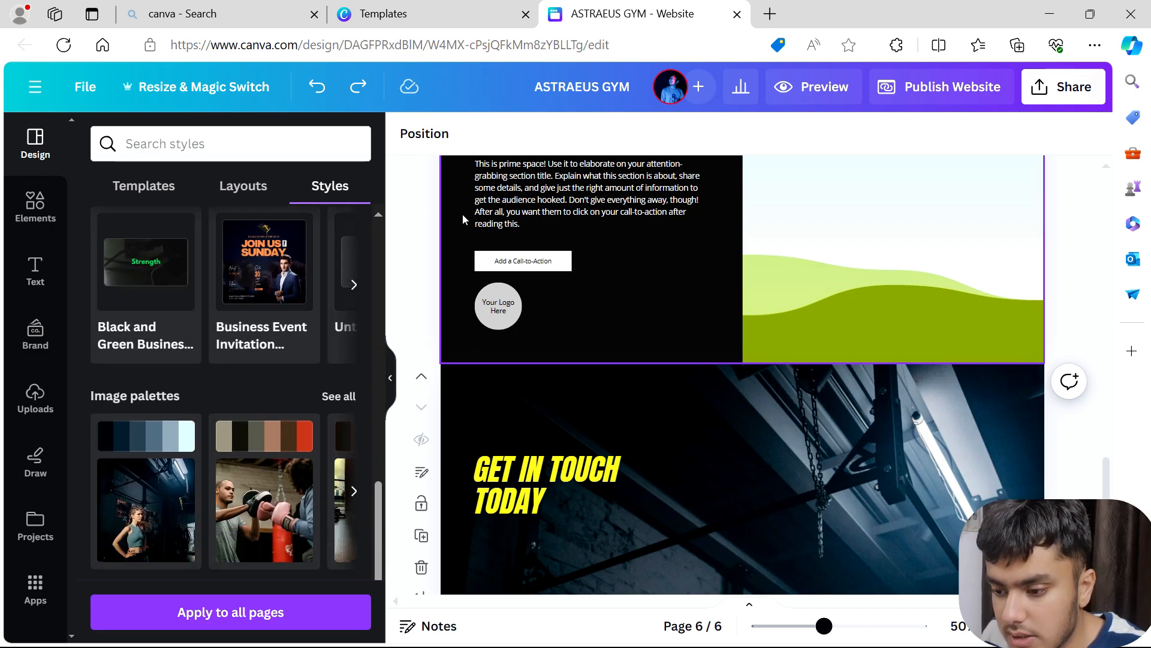
scroll(270, 190, "up", 10)
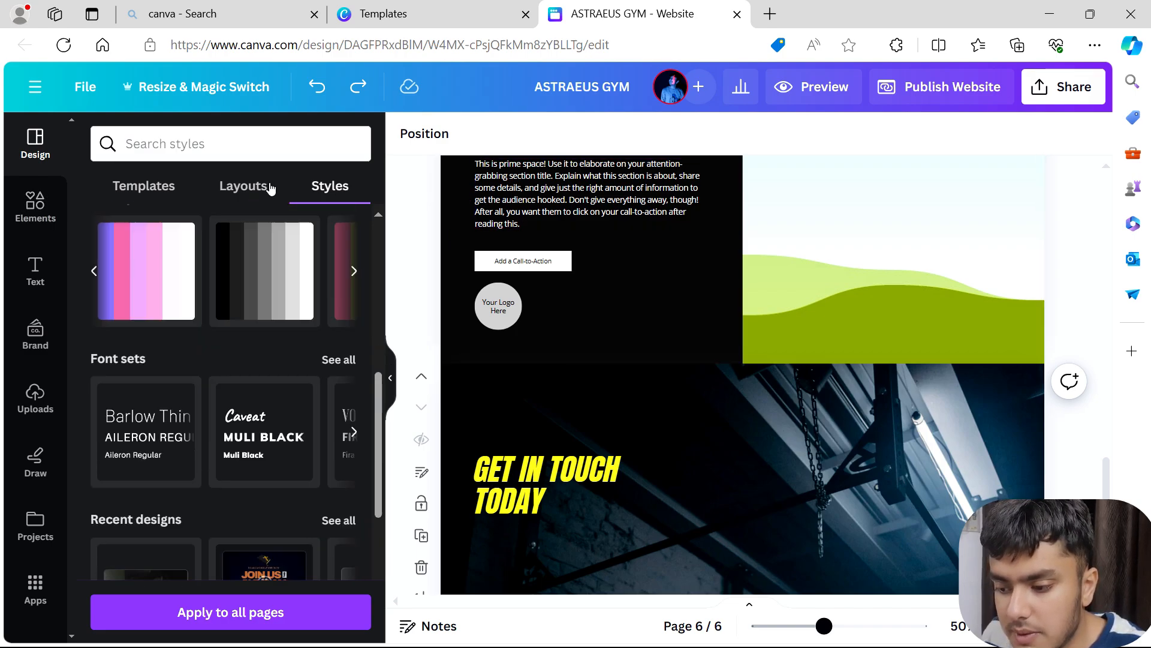
left_click(160, 187)
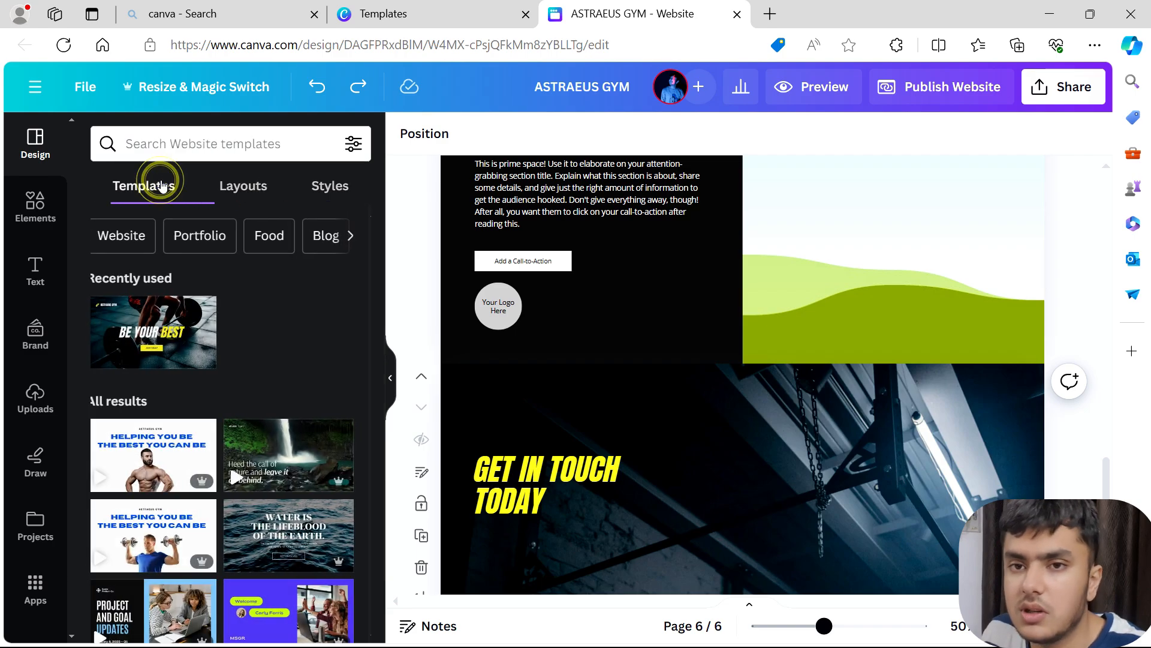
scroll(200, 261, "down", 15)
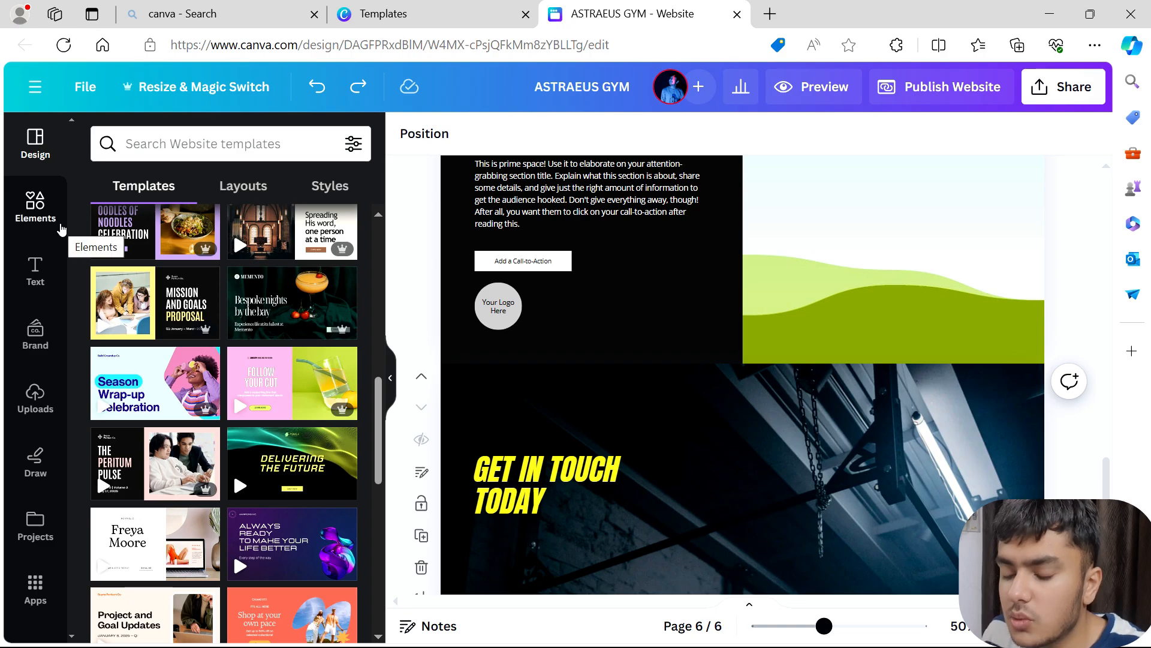
Step: Show the elements library and select the "Your Logo Here" placeholder on the section page
left_click(36, 207)
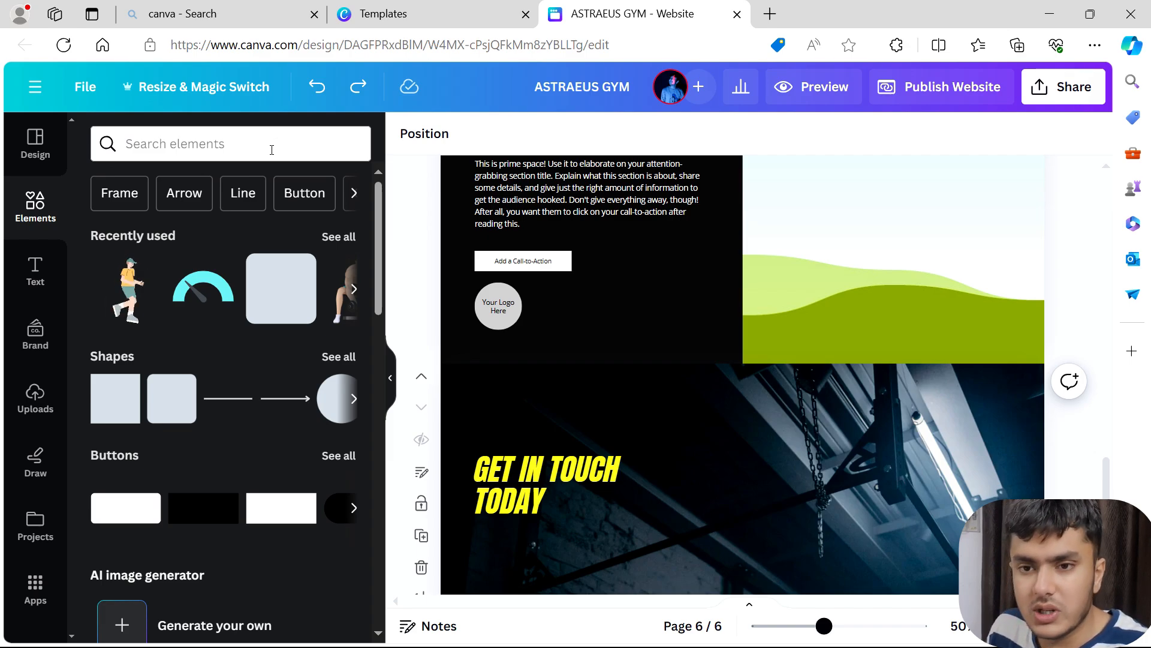
left_click(513, 311)
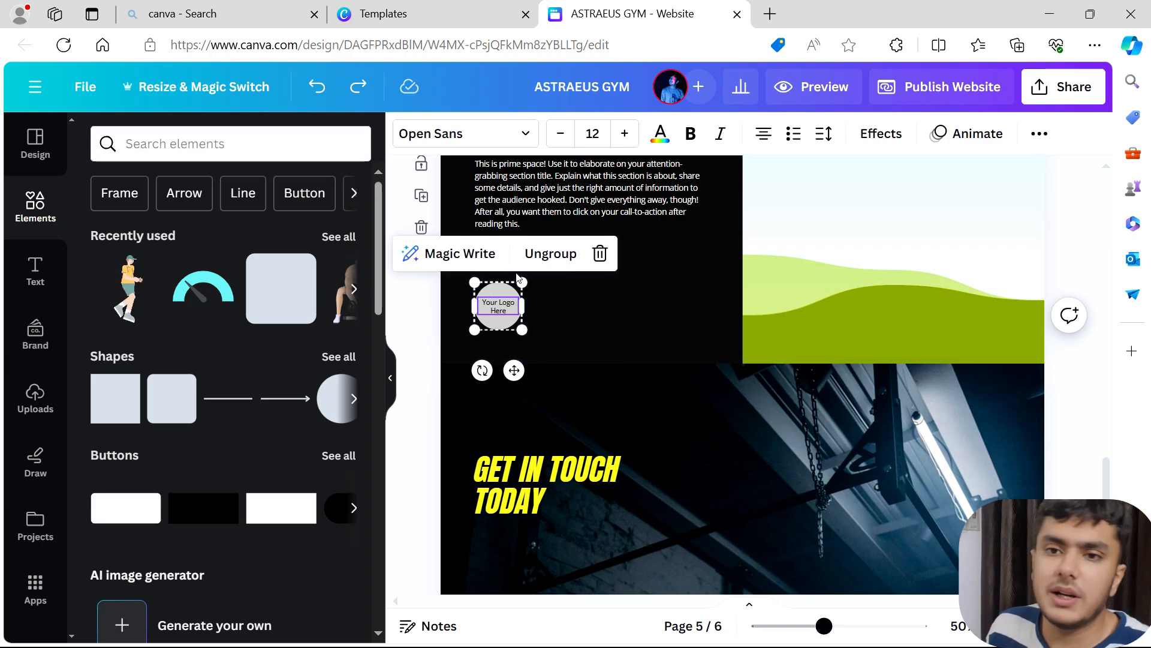
left_click(504, 325)
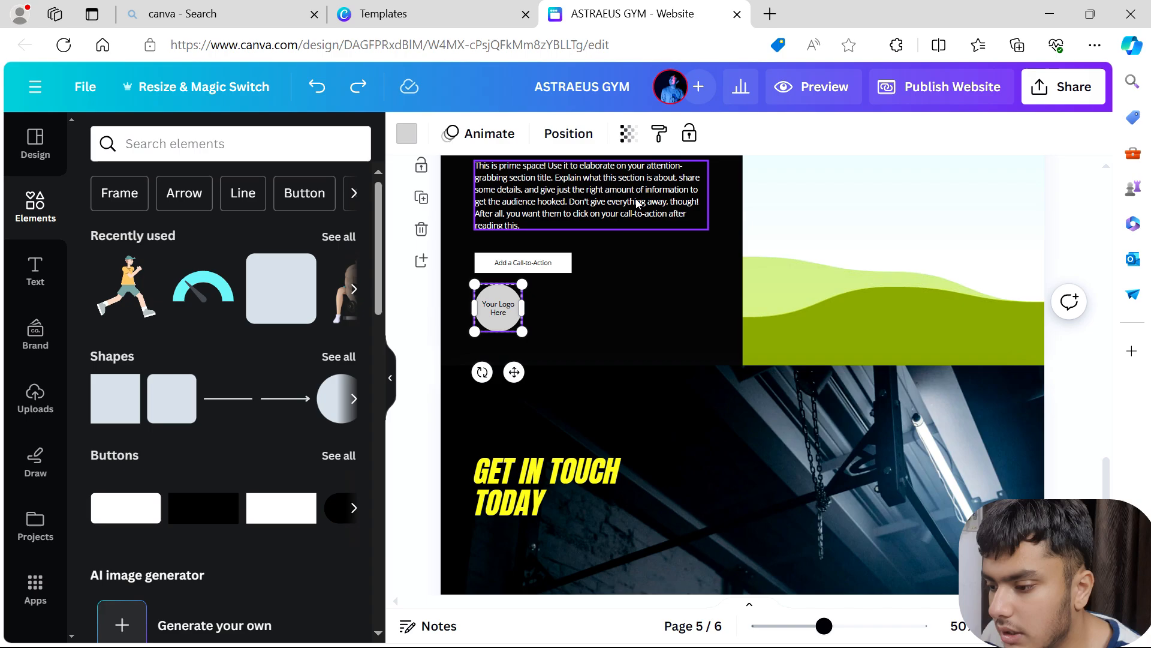
Step: Shift the Astraeus Gym logo slightly down and to the left on the first page and copy the logo group
scroll(639, 186, "up", 15)
scroll(639, 186, "up", 1)
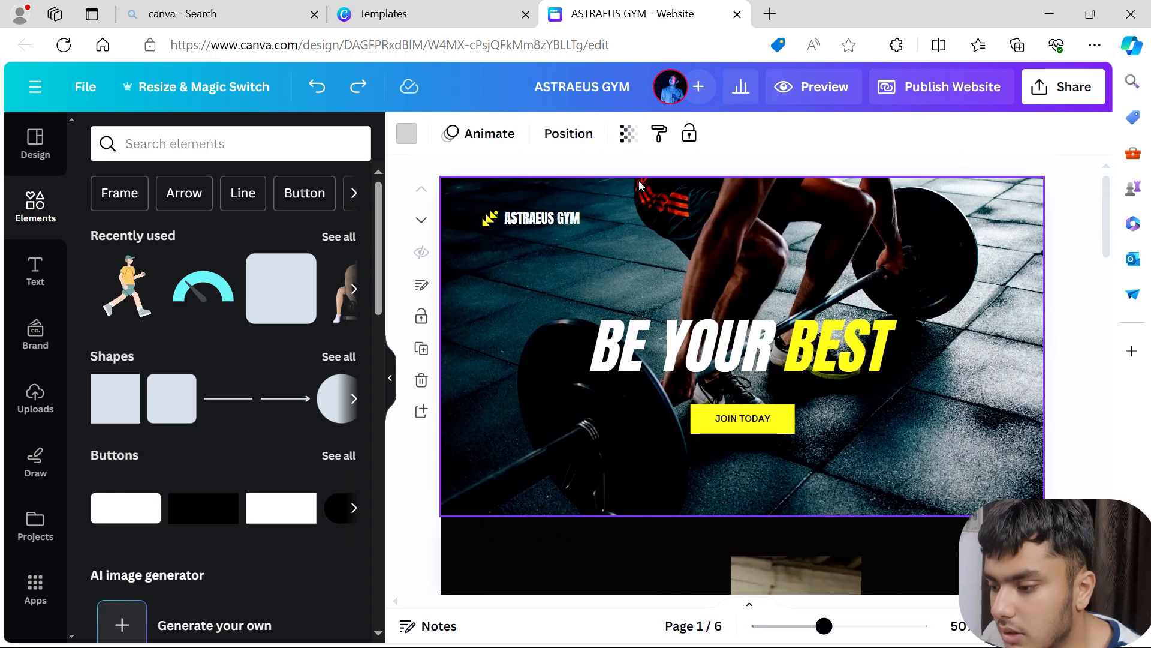
left_click(491, 220)
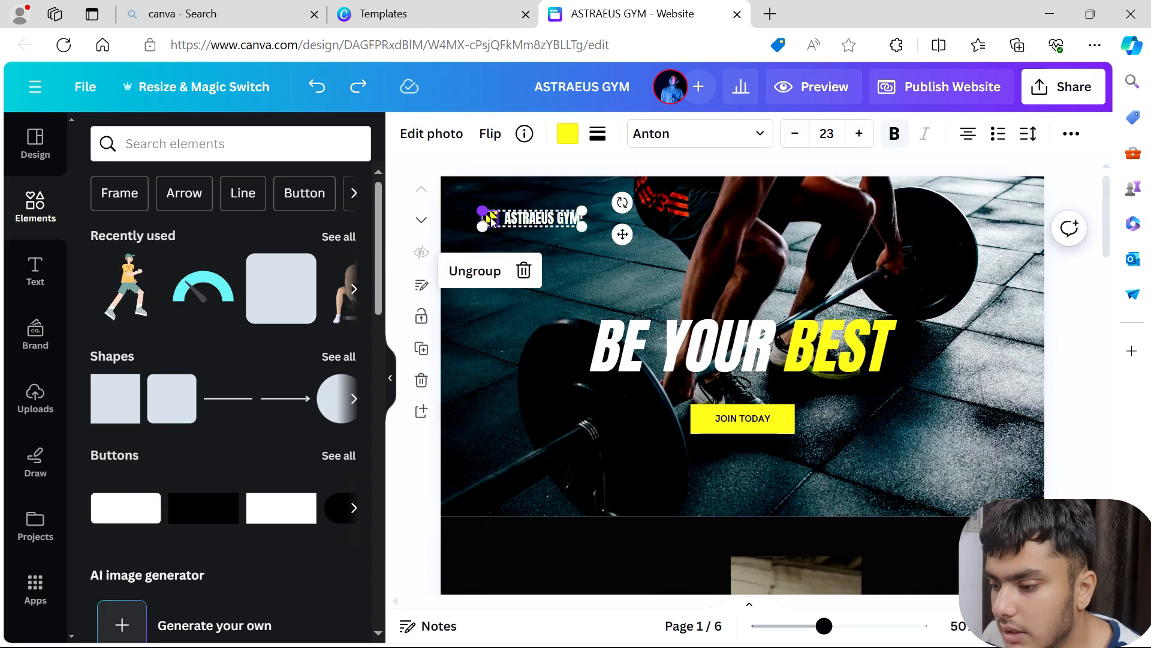
double_click(491, 219)
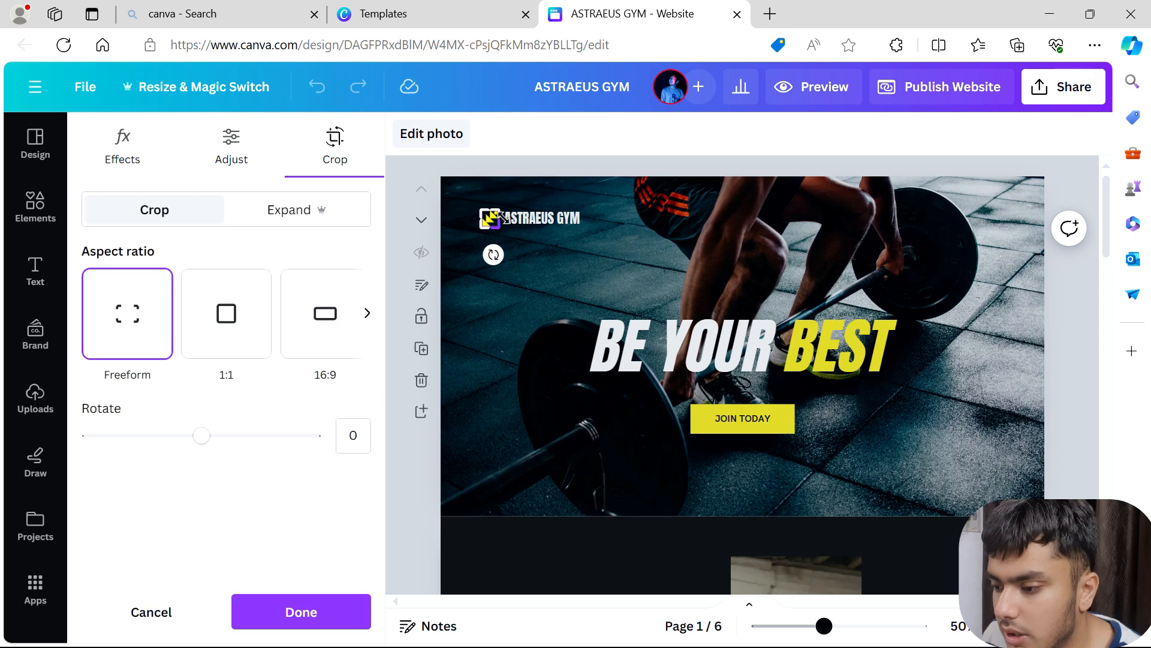
left_click(518, 219)
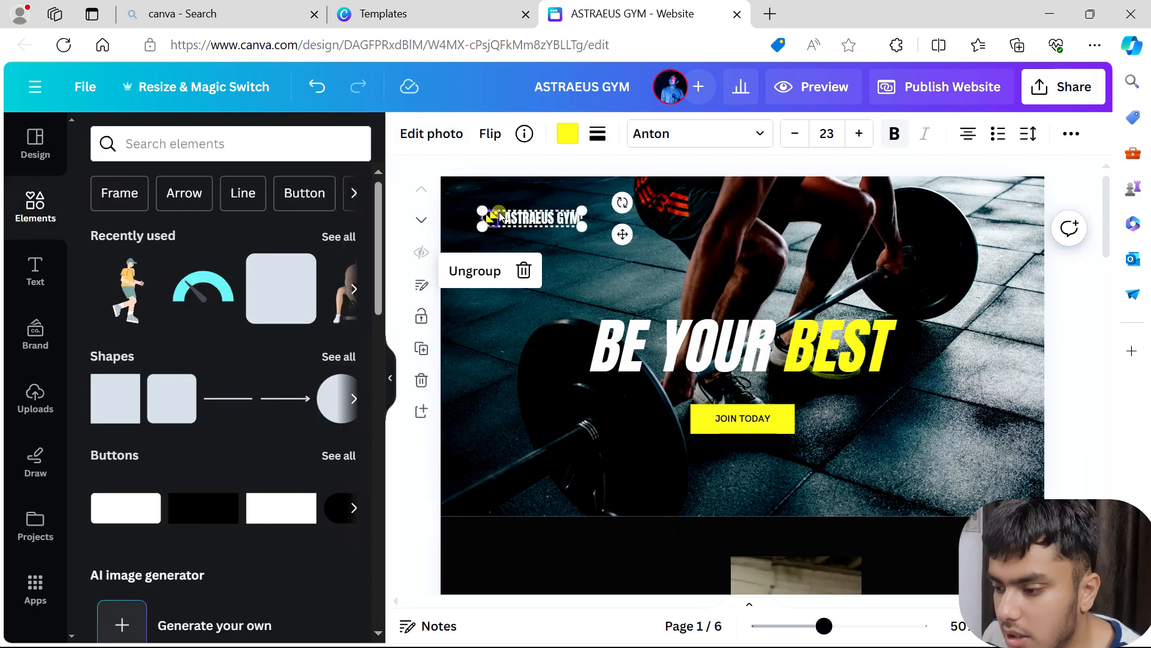
left_click(549, 219)
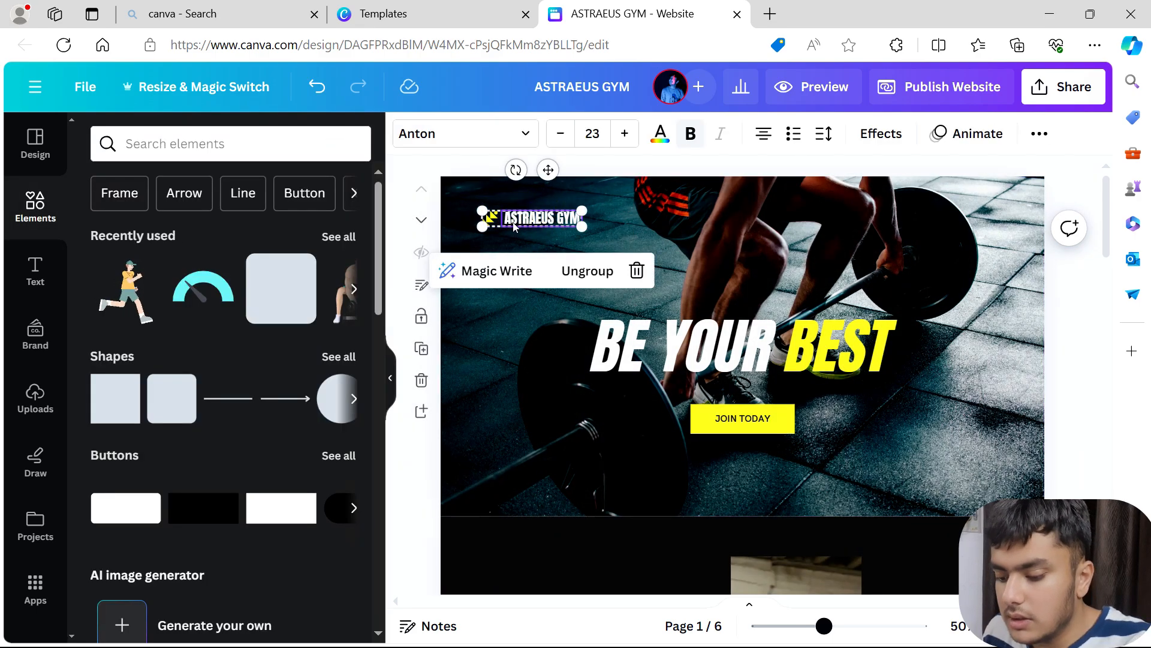
left_click_drag(528, 213, 526, 232)
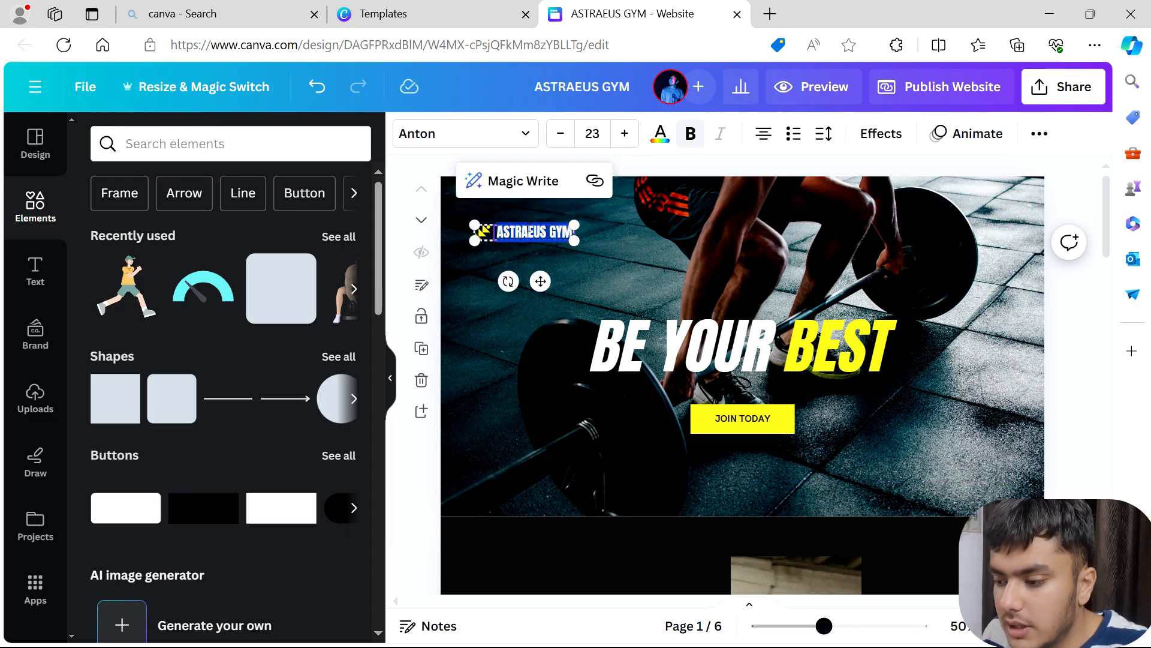
key("ctrl+z")
left_click(611, 210)
left_click(553, 231)
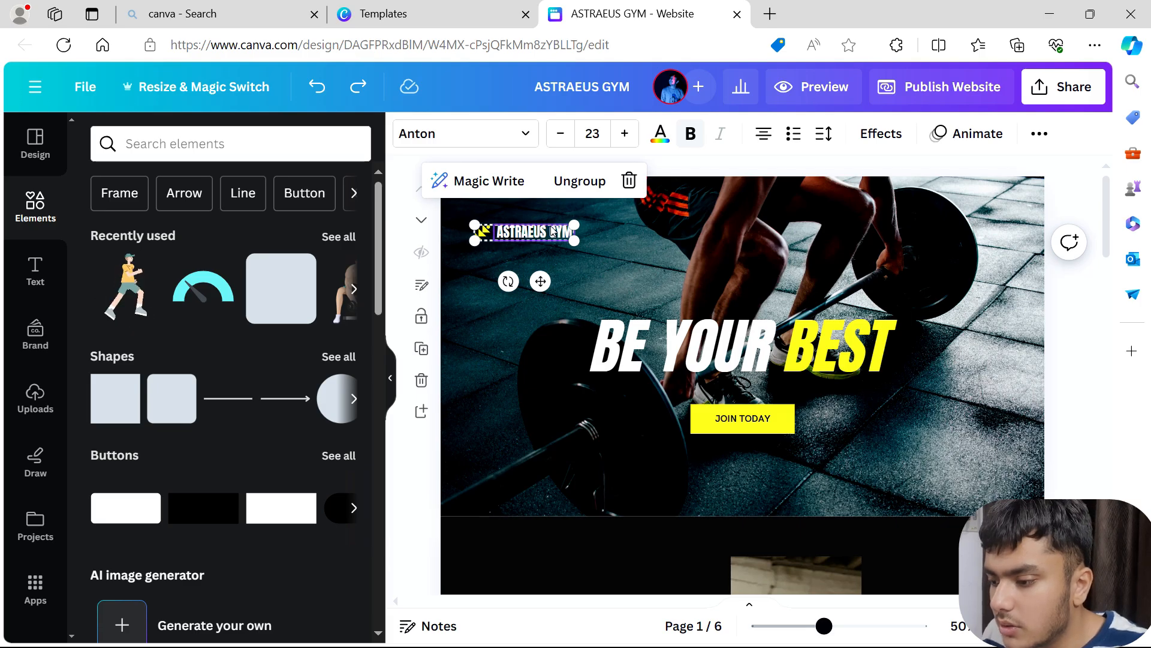
Step: Delete the "Your Logo Here" text and its gray circle from the section page
scroll(538, 238, "down", 10)
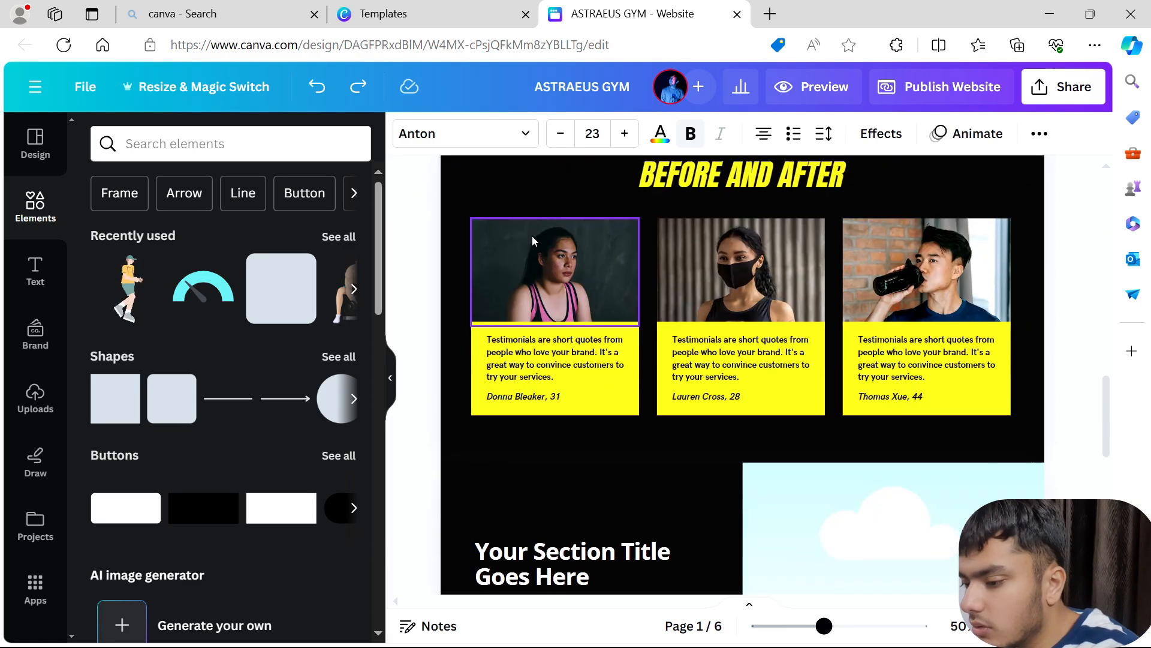
scroll(537, 233, "down", 15)
scroll(538, 230, "up", 3)
left_click(495, 263)
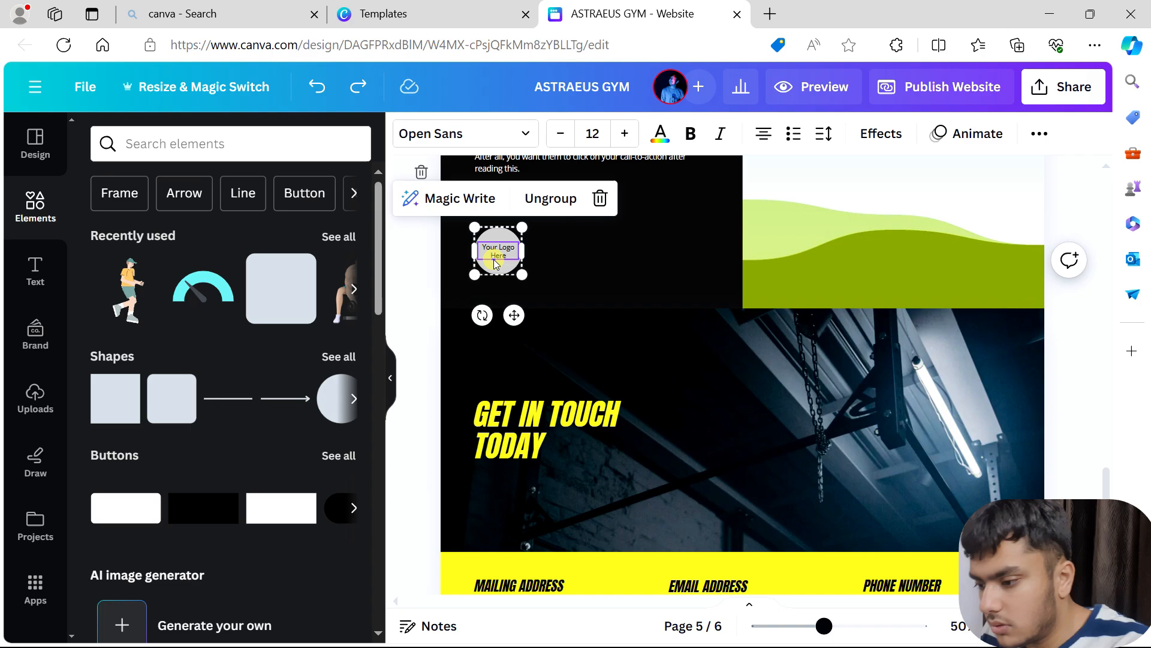
left_click(501, 256)
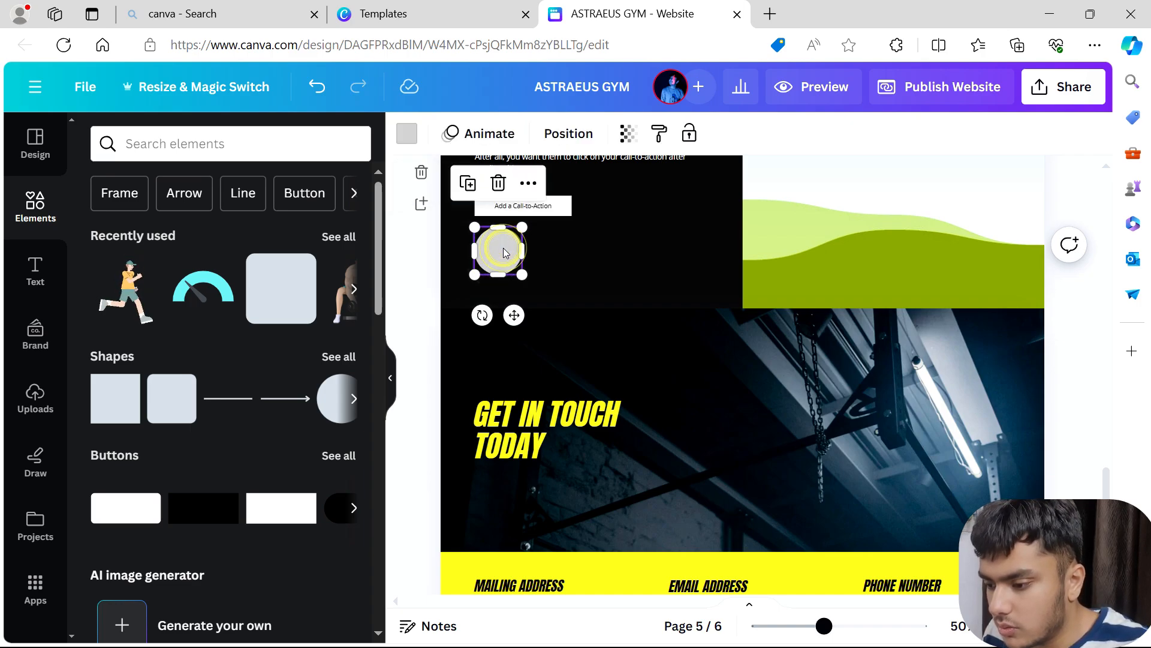
key("Delete")
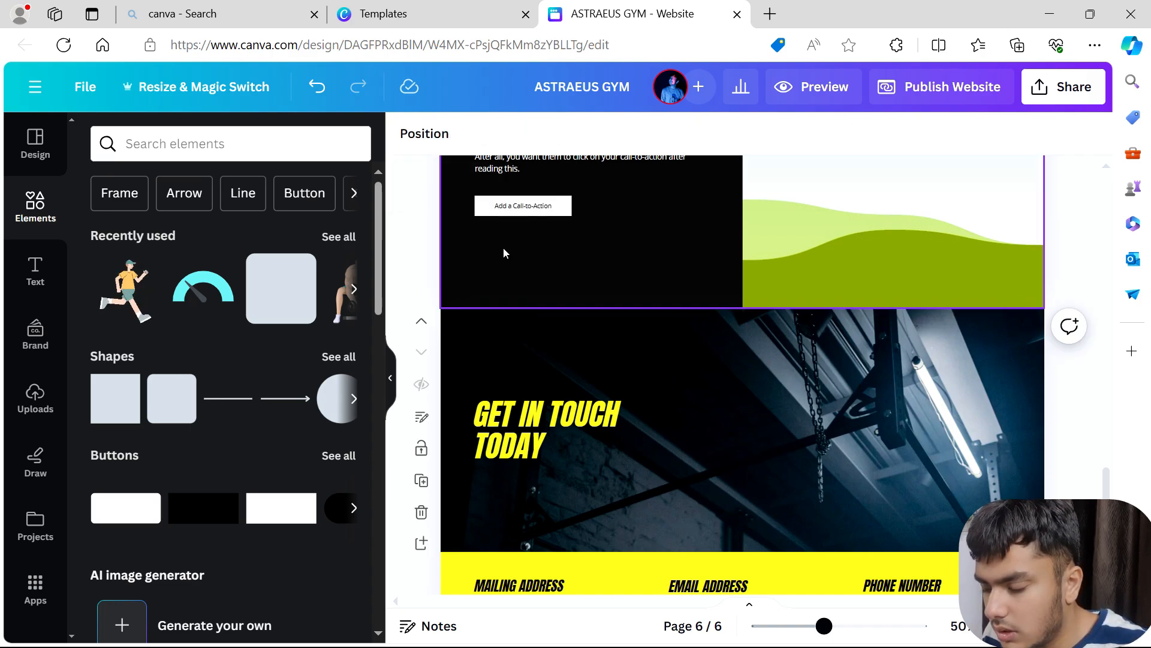
Step: Paste the Astraeus Gym logo on the section page and place it below the call-to-action button
key("ctrl+v")
left_click_drag(520, 366, 523, 274)
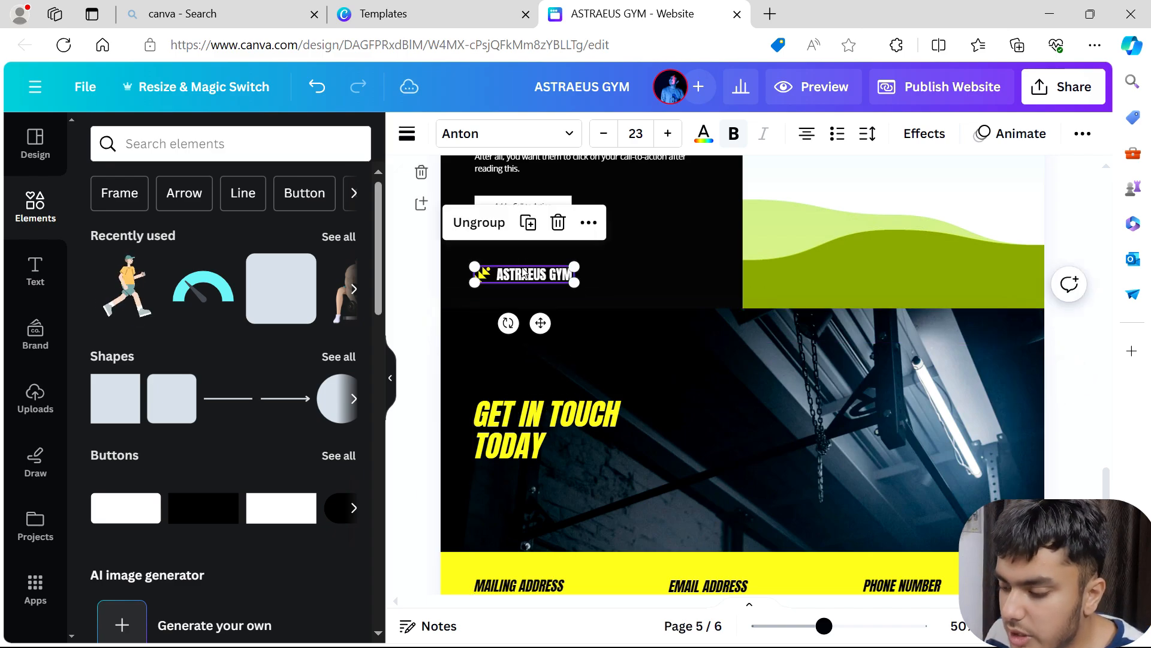
left_click(648, 258)
Step: Review the website from the section page up to the first page and back down to the section page
scroll(648, 253, "up", 4)
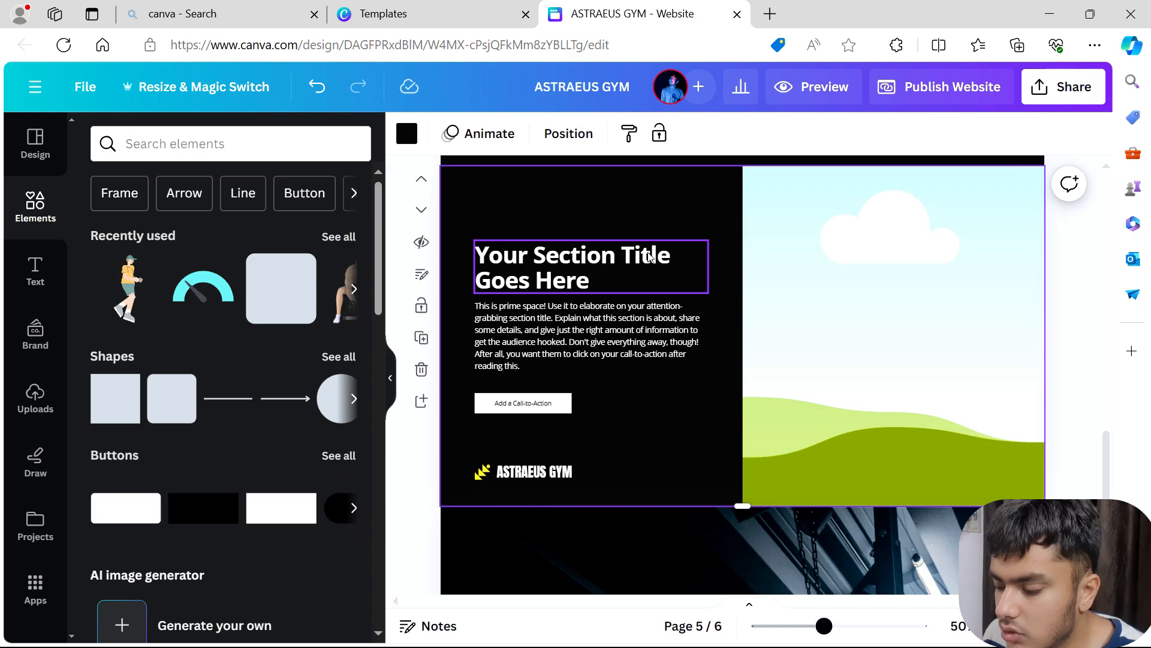
scroll(649, 256, "up", 12)
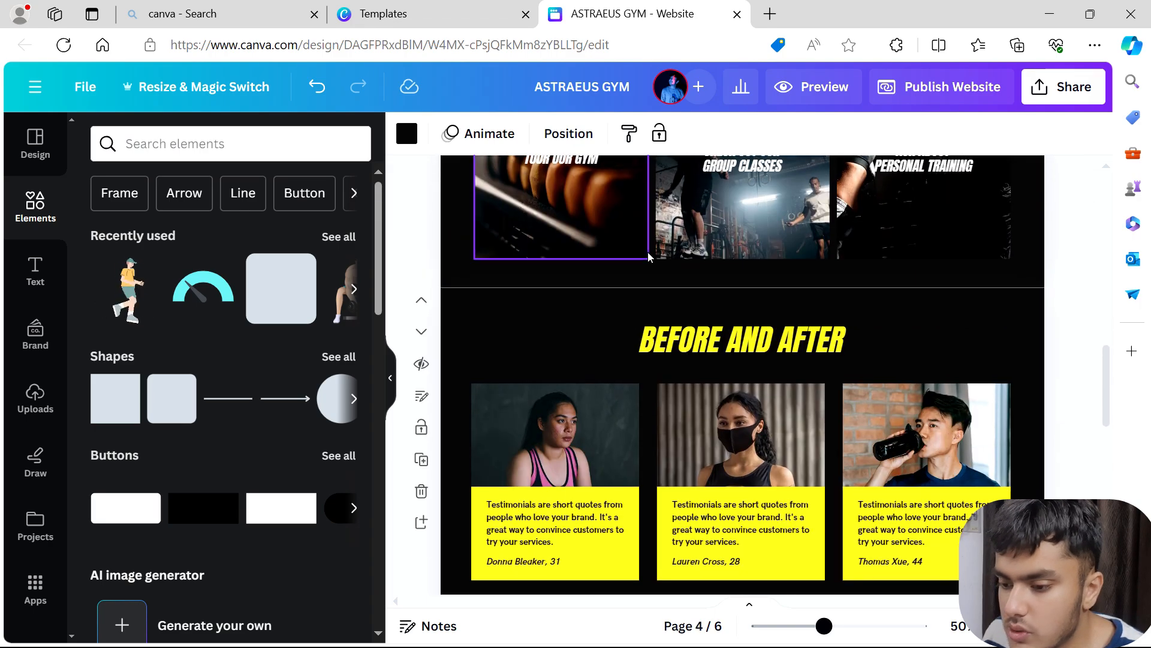
scroll(647, 251, "up", 15)
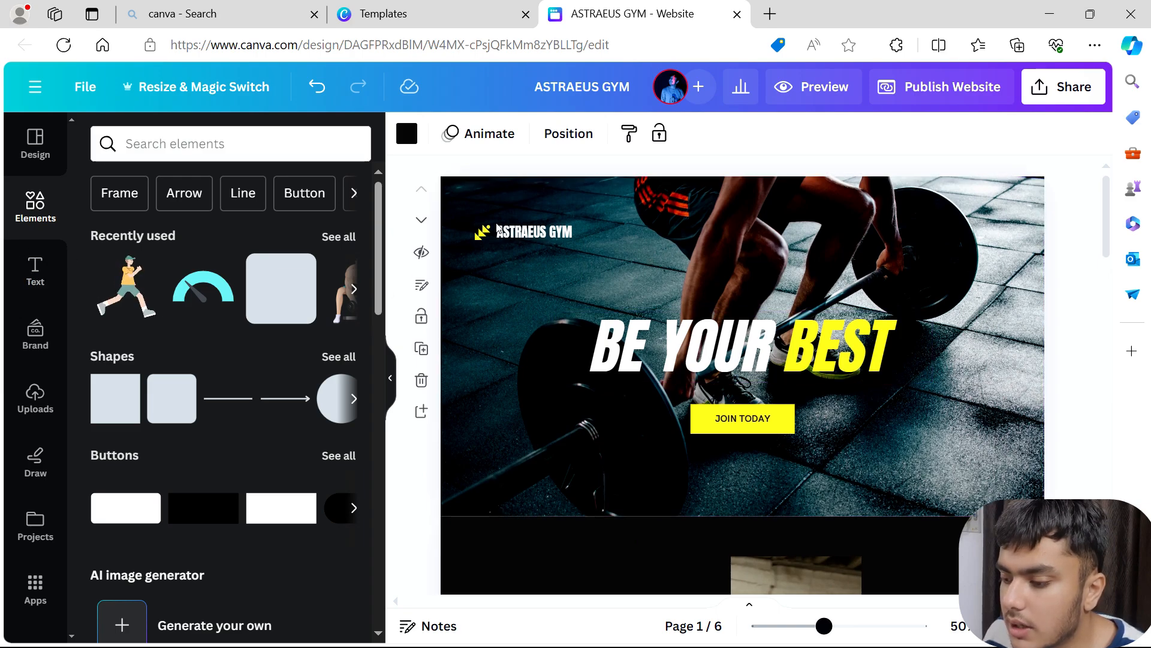
scroll(686, 219, "down", 8)
scroll(686, 219, "down", 10)
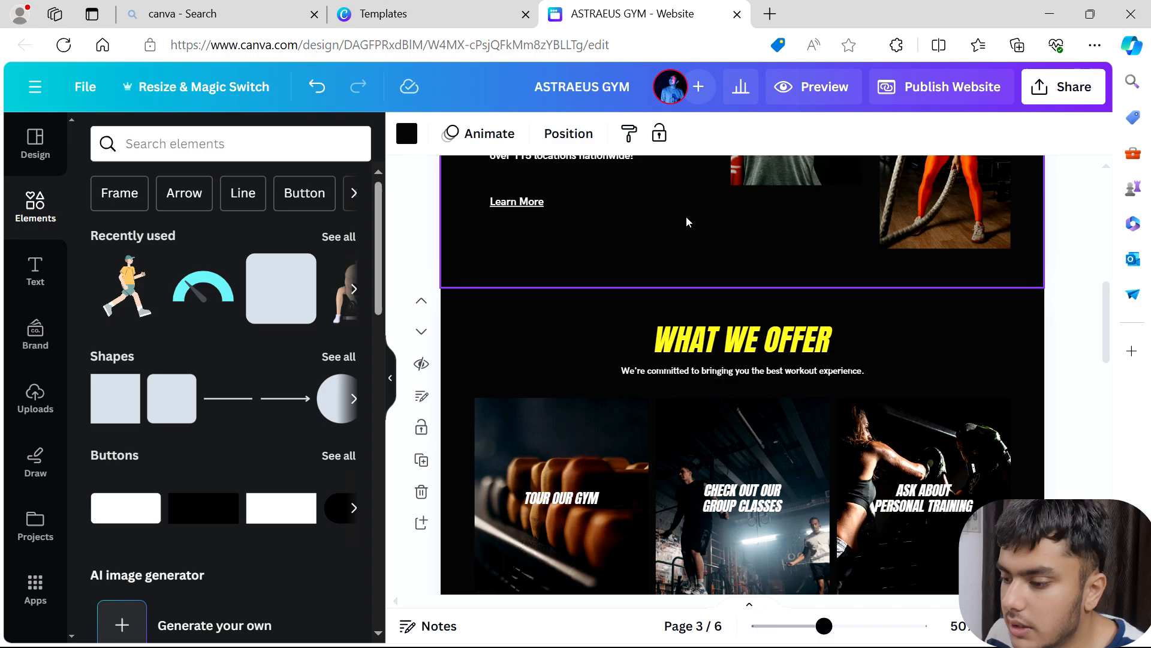
scroll(686, 219, "down", 5)
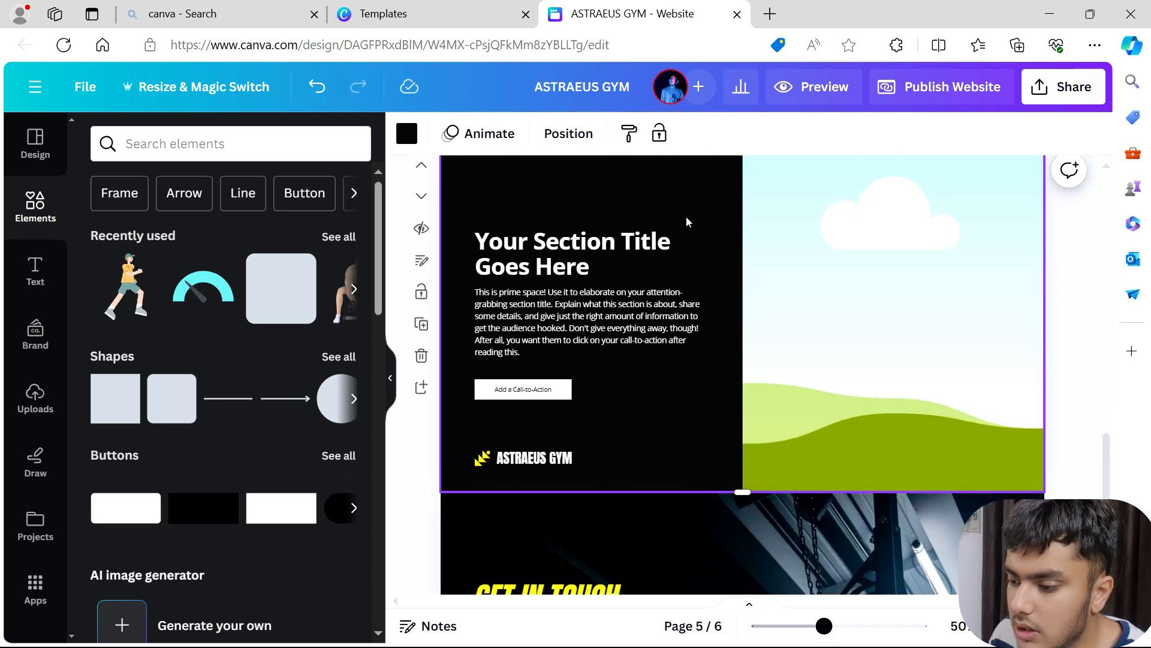
scroll(612, 239, "up", 3)
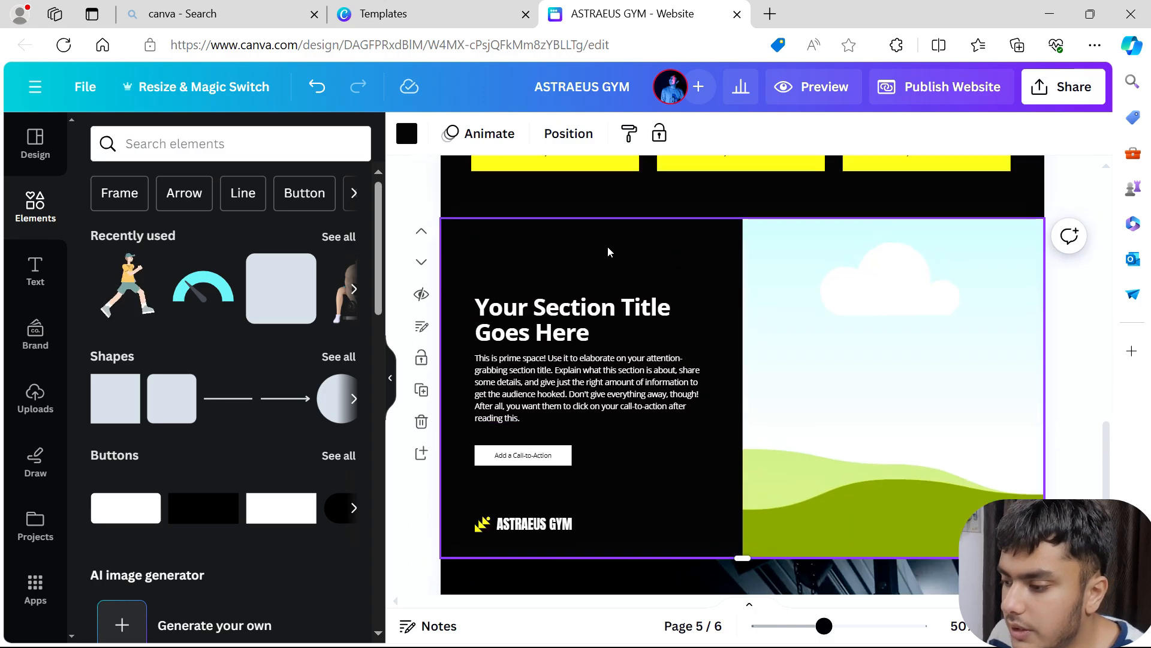
Step: Select the section title and the body paragraph on the section page and view the Magic Write options for the paragraph
double_click(584, 311)
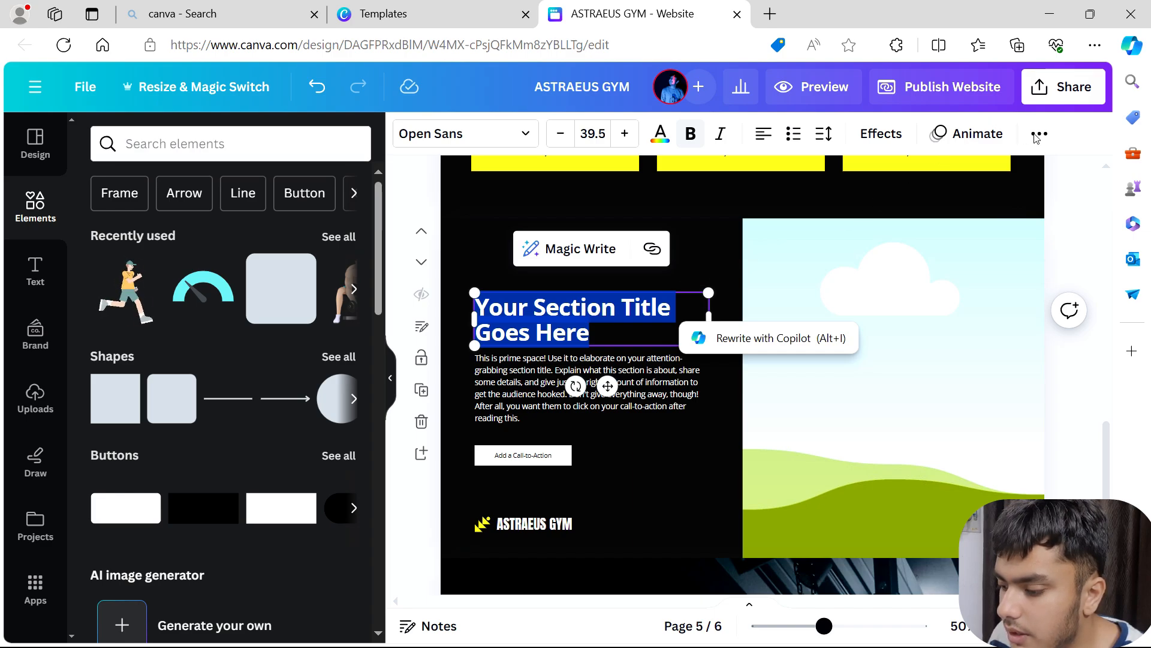
left_click(545, 396)
right_click(545, 395)
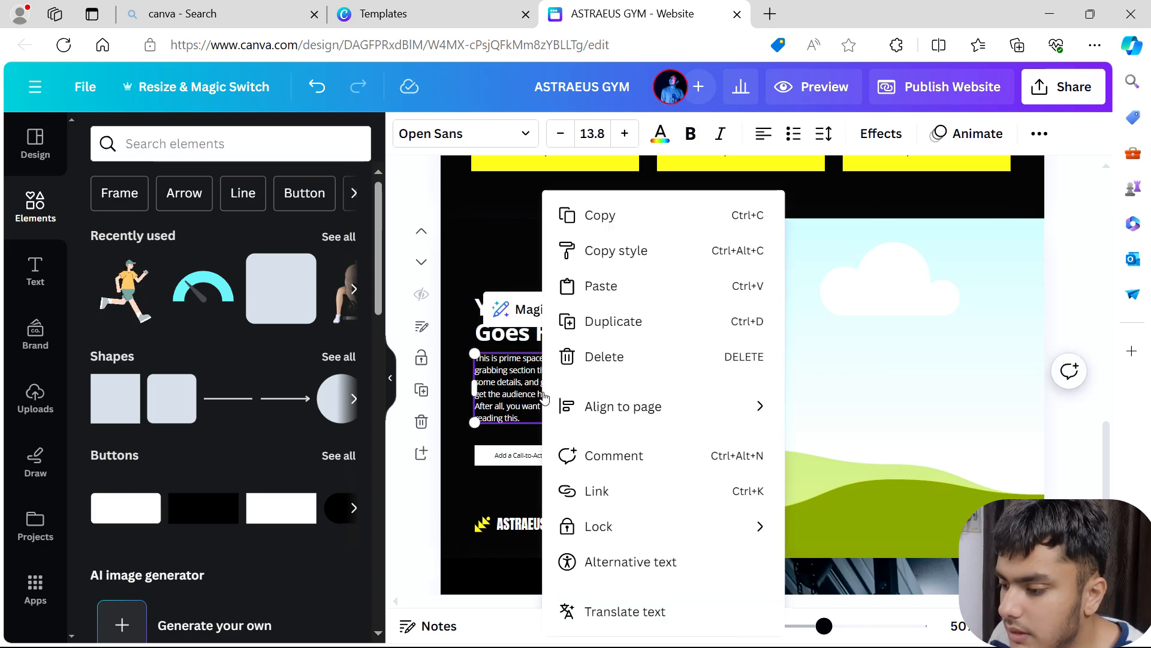
mouse_move(547, 403)
left_click(505, 400)
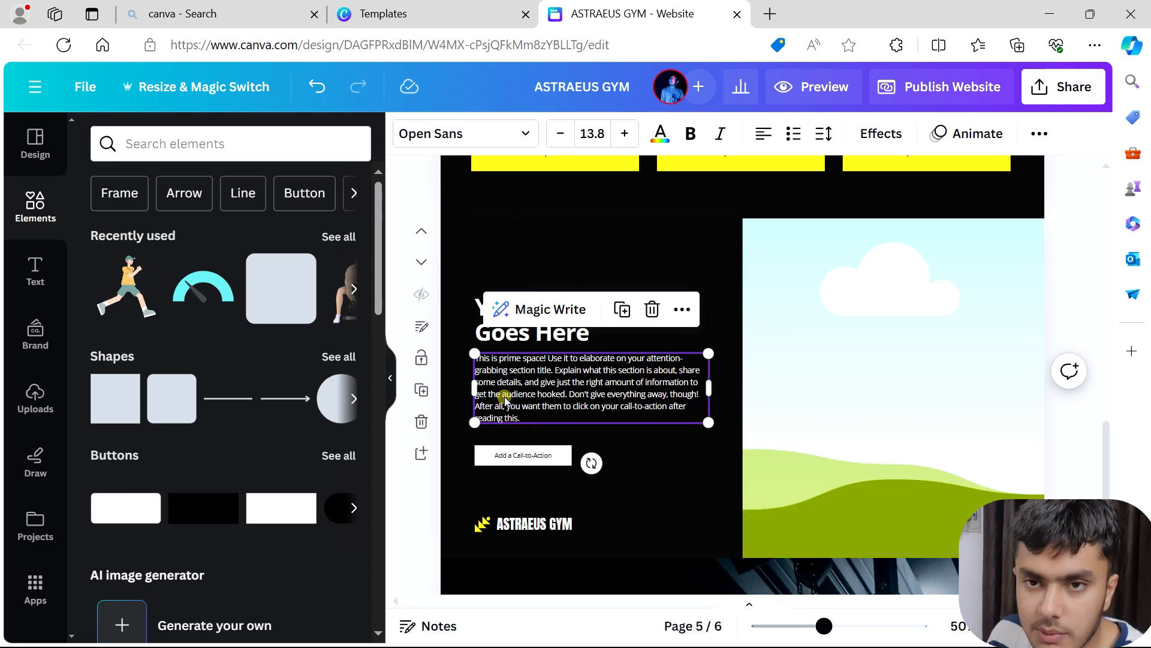
double_click(505, 401)
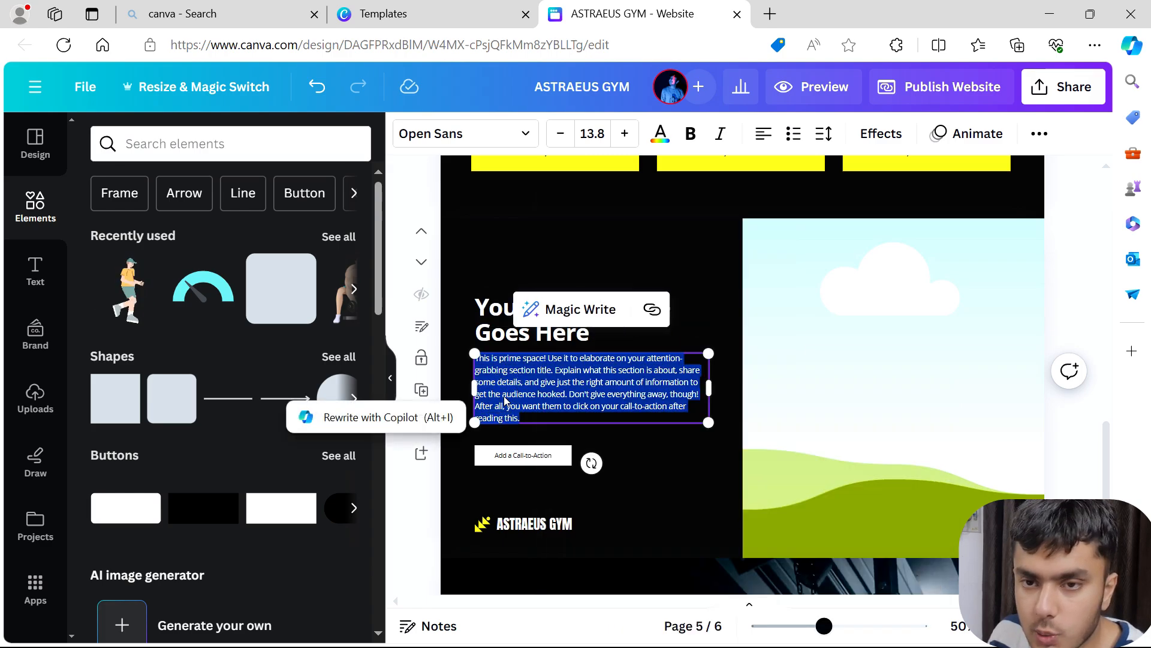
left_click(591, 310)
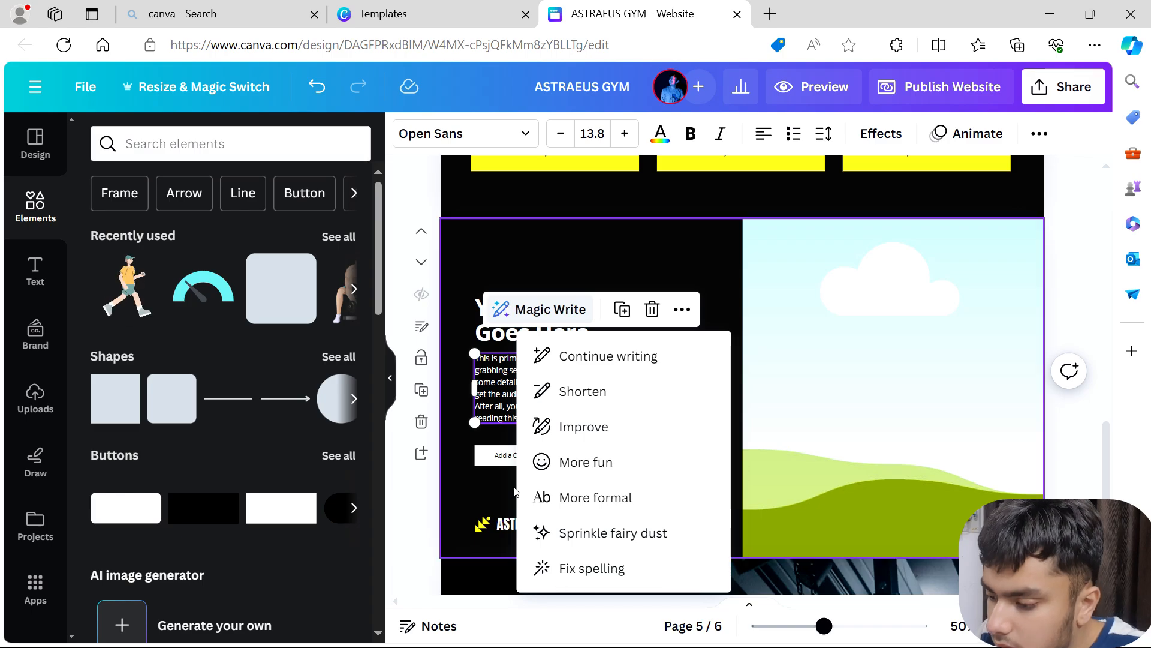
Step: Replace the body paragraph on the section page with "ASTRAEUS GYM EXPERIENCE IS AMAZING"
left_click(489, 421)
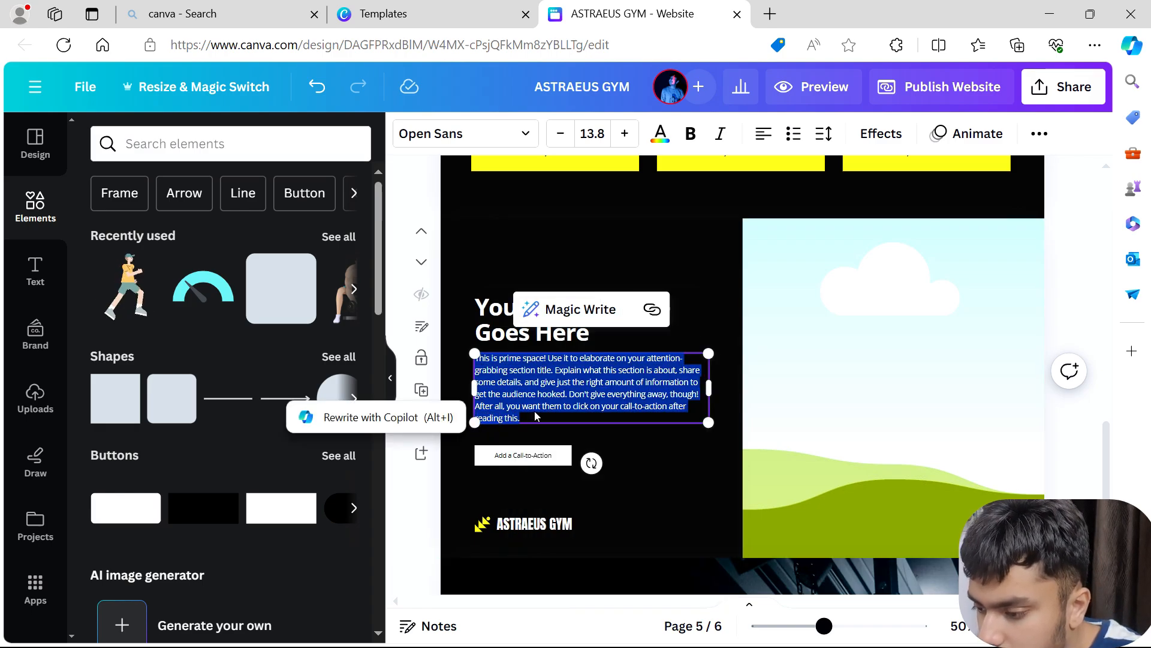
key("BackSpace")
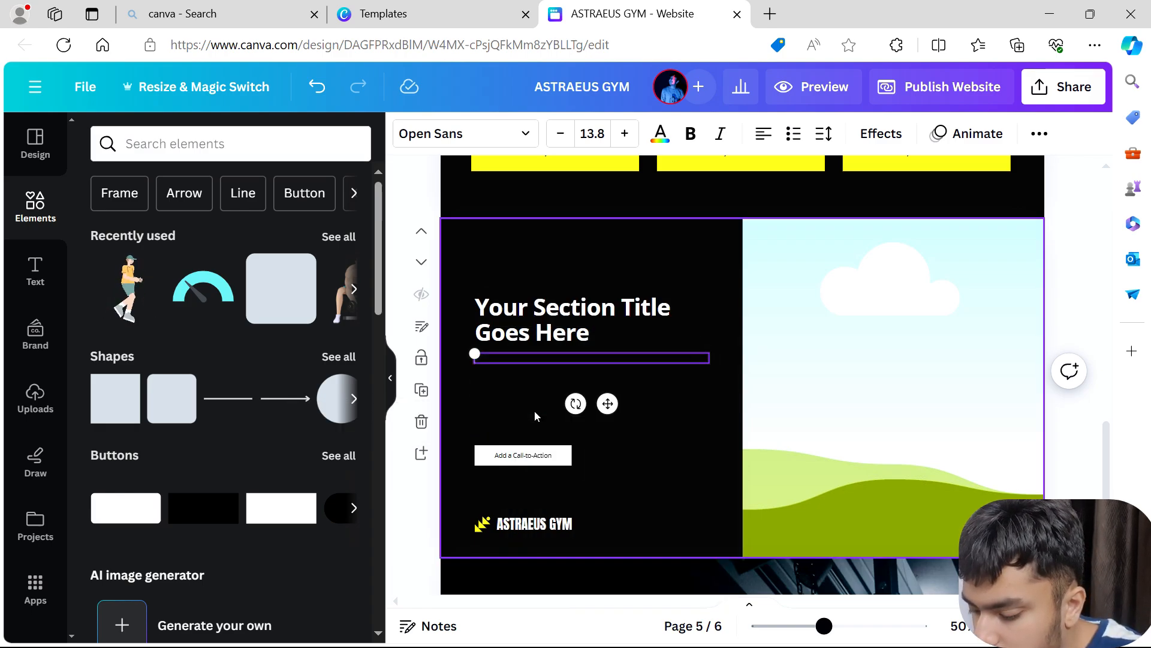
type("MY")
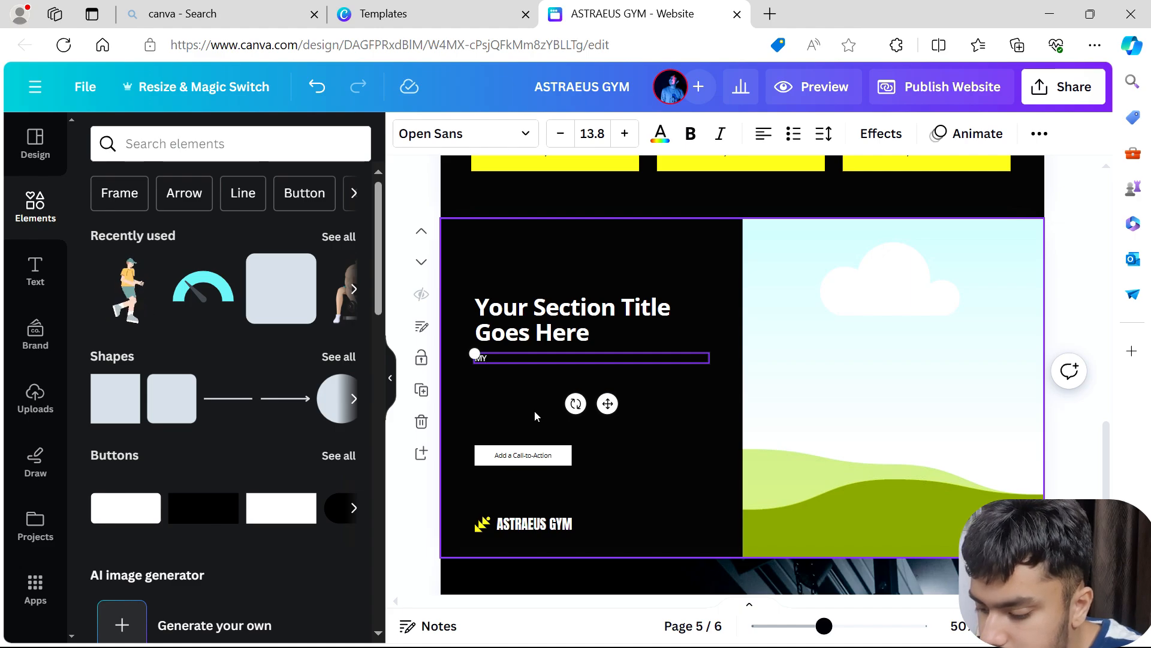
key("BackSpace")
key("BackSpace")
type("ASTREUS")
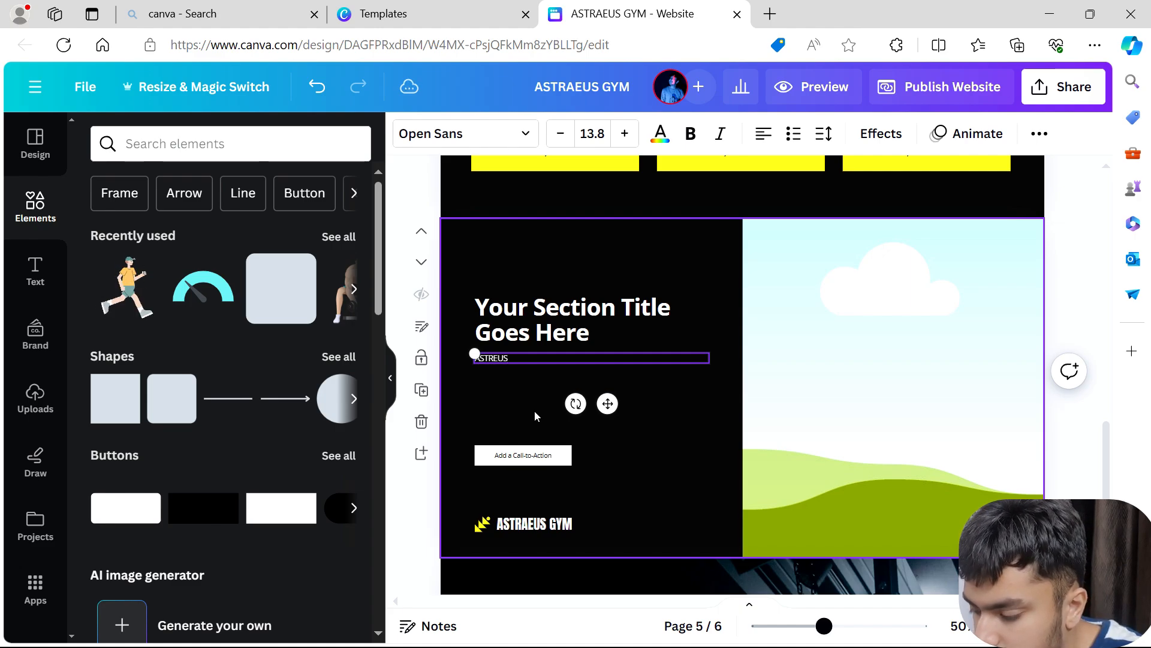
key("BackSpace")
key("BackSpace")
key("BackSpace")
type("AEUS GYM EXPERIENCE")
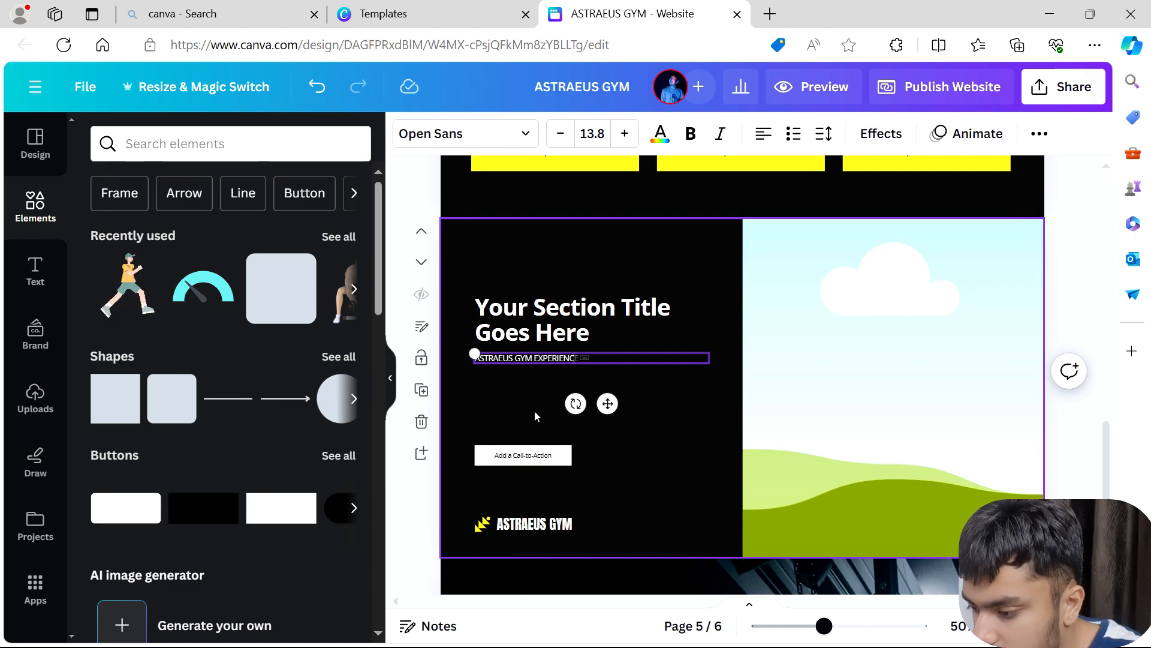
type(" IS AMAZING")
Step: Use Magic Write's Continue writing option on the body text to generate a longer gym description below it
right_click(623, 356)
left_click(623, 357)
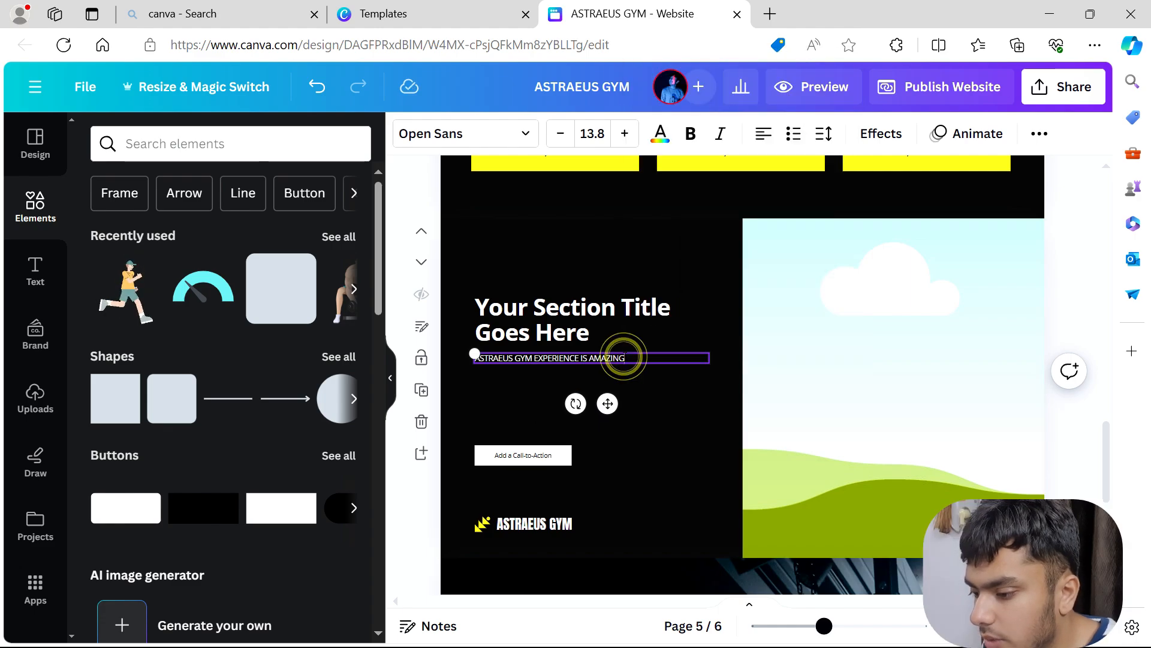
left_click(635, 382)
left_click(636, 362)
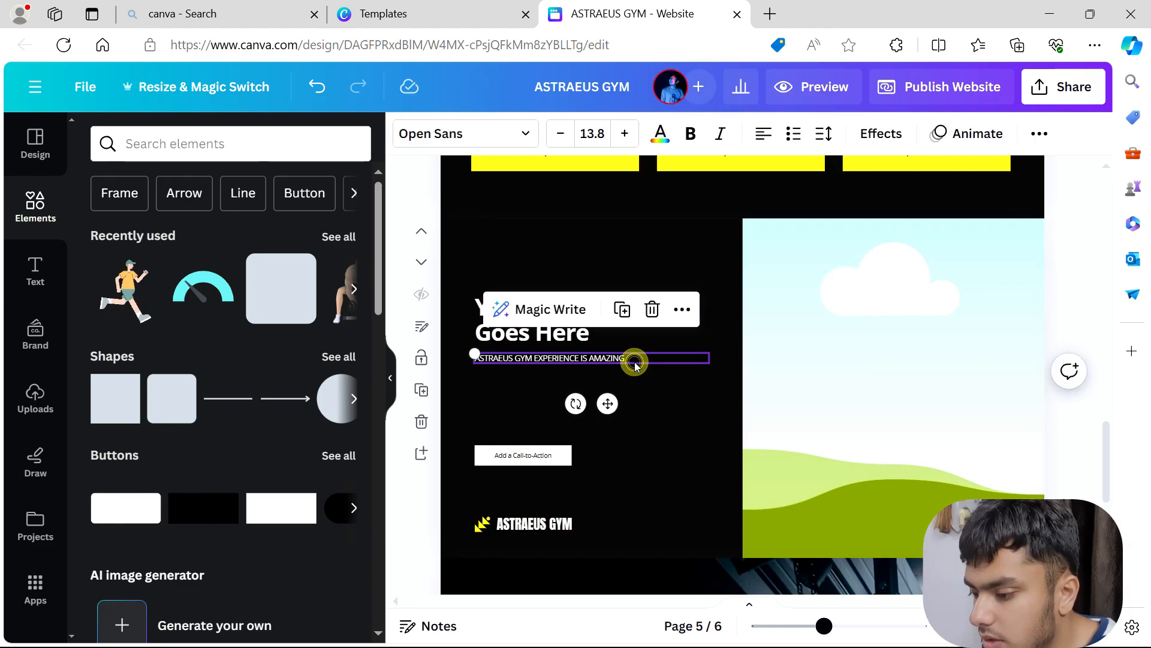
right_click(636, 365)
left_click(547, 308)
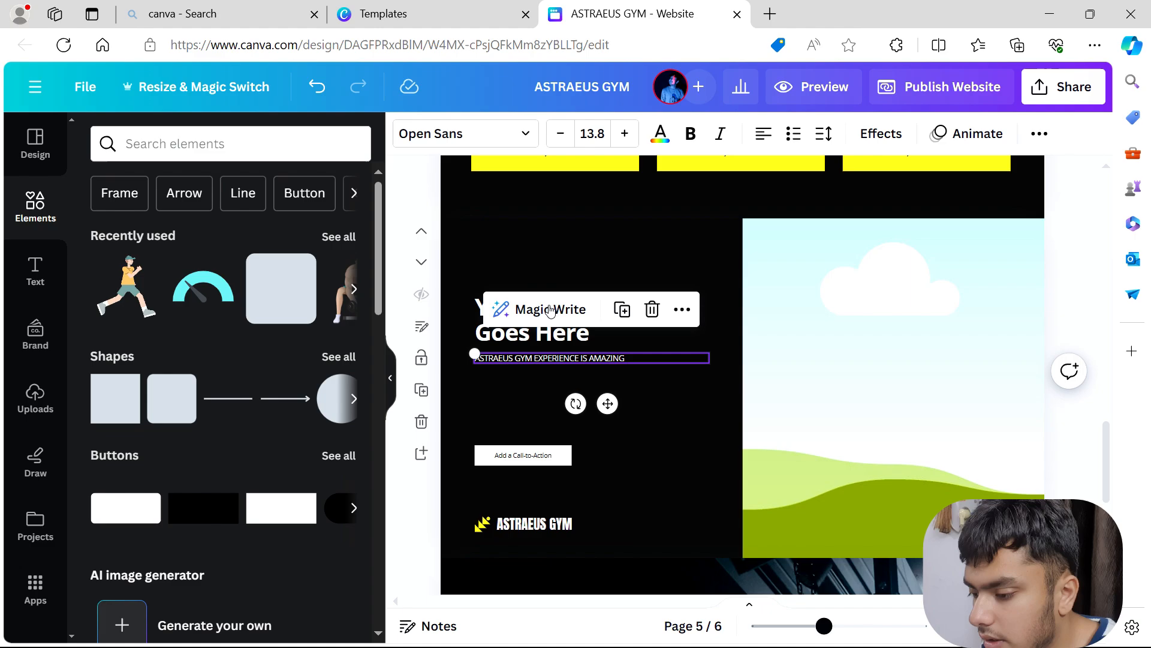
left_click(547, 309)
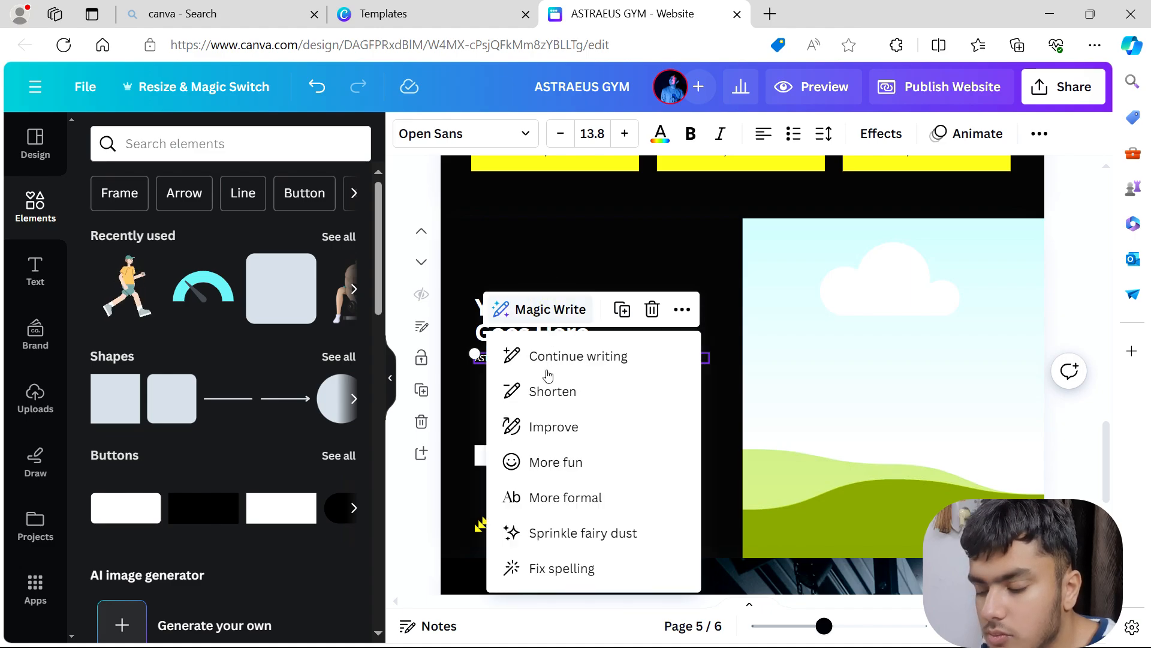
left_click(548, 372)
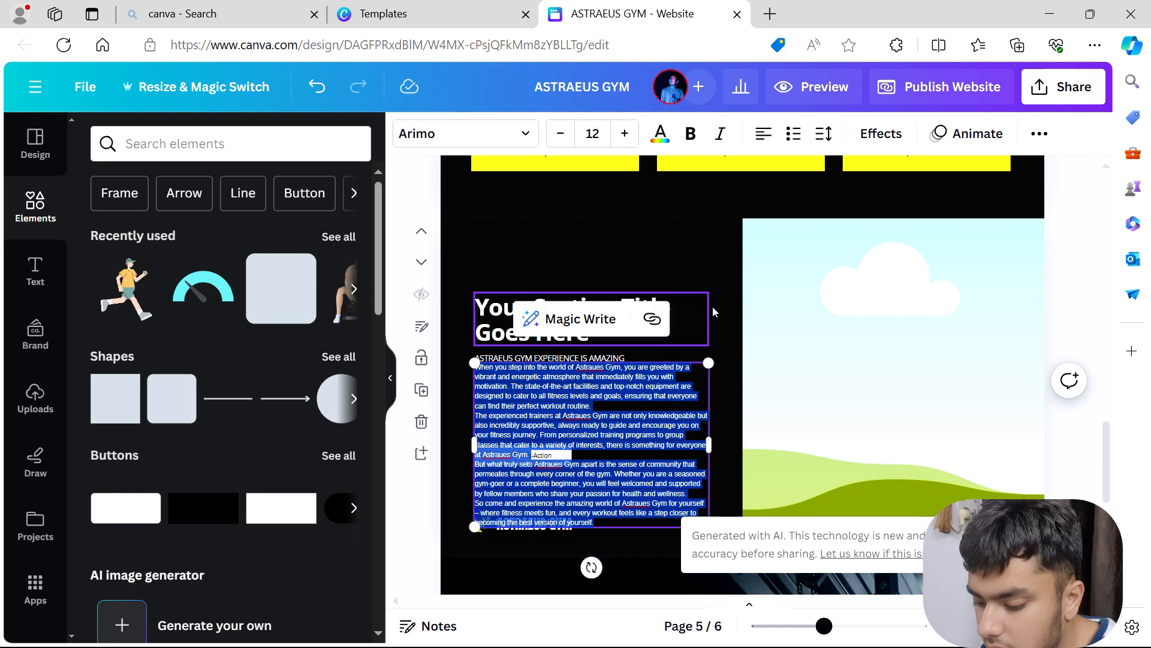
Step: Remove the line "ASTRAEUS GYM EXPERIENCE IS AMAZING" from the body text and paste it over the section title
left_click(639, 358)
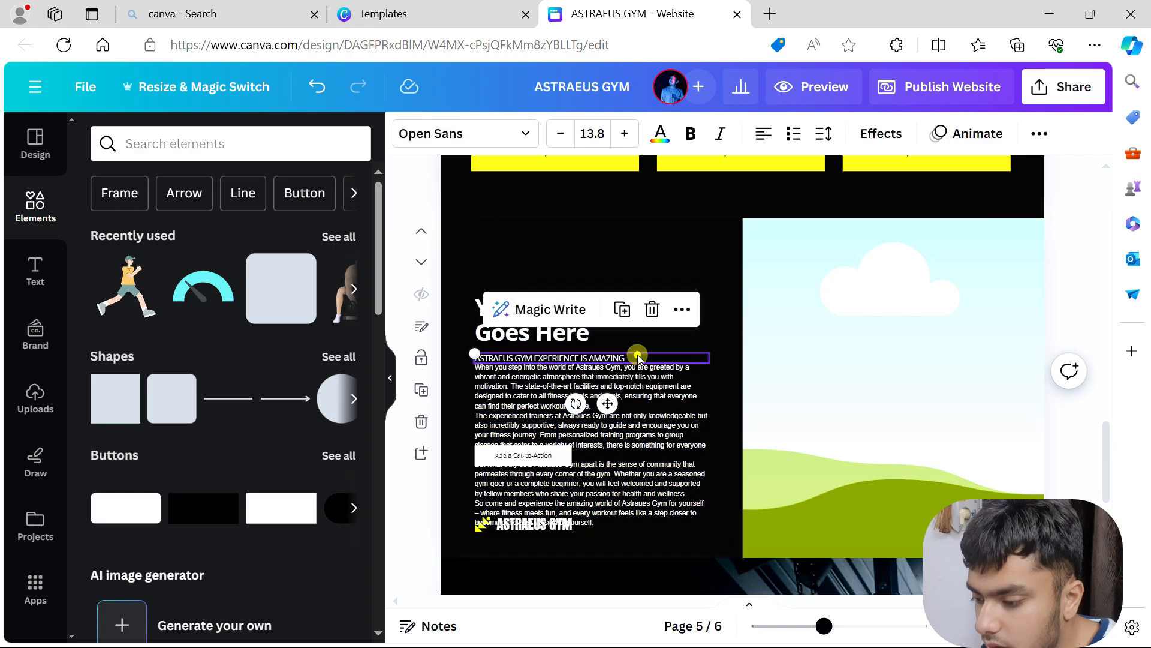
key("ctrl+a")
key("ctrl+c")
key("BackSpace")
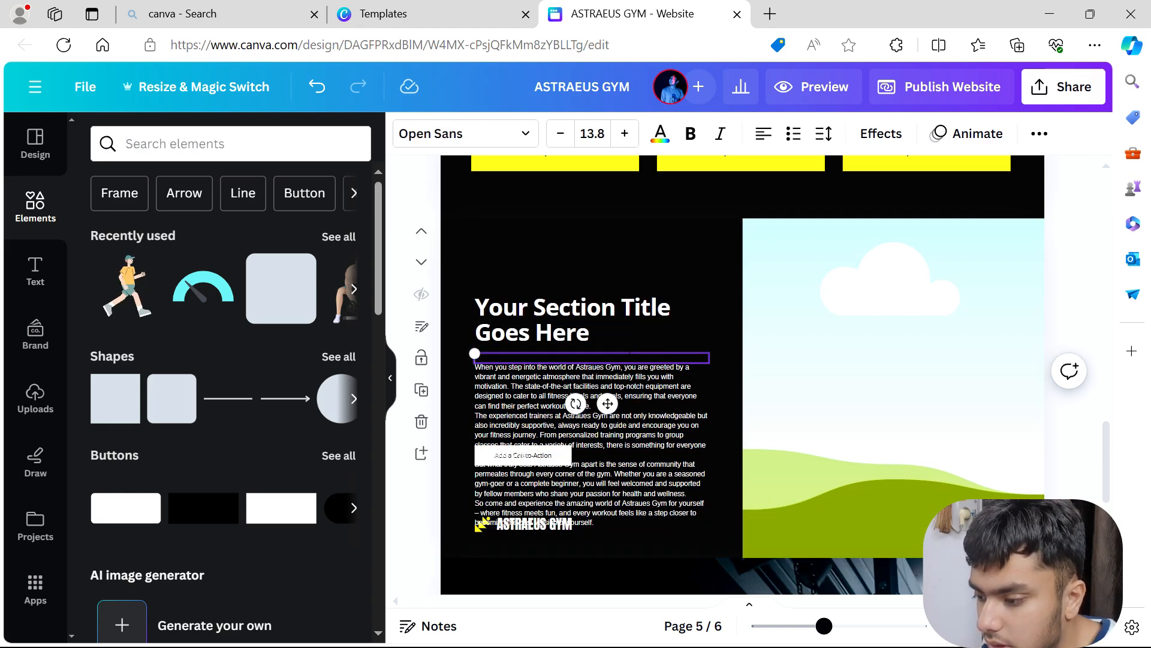
left_click(616, 328)
double_click(617, 328)
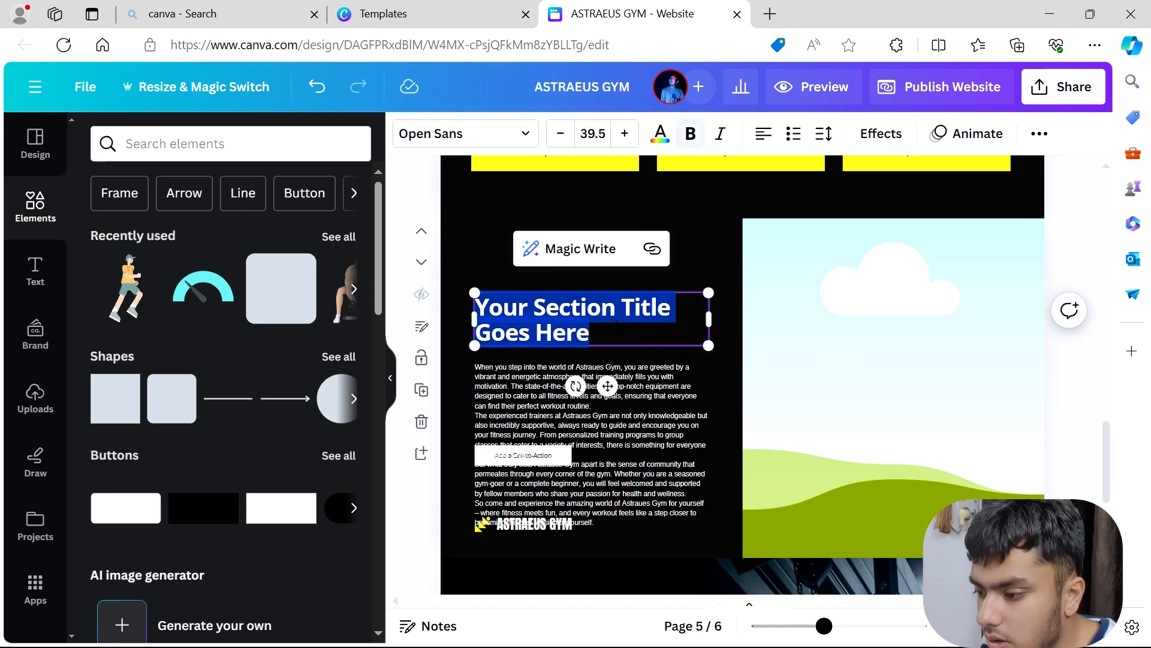
key("ctrl+v")
Step: Widen the section title's text box slightly and set the title's font size to 34.5
left_click_drag(709, 331, 734, 328)
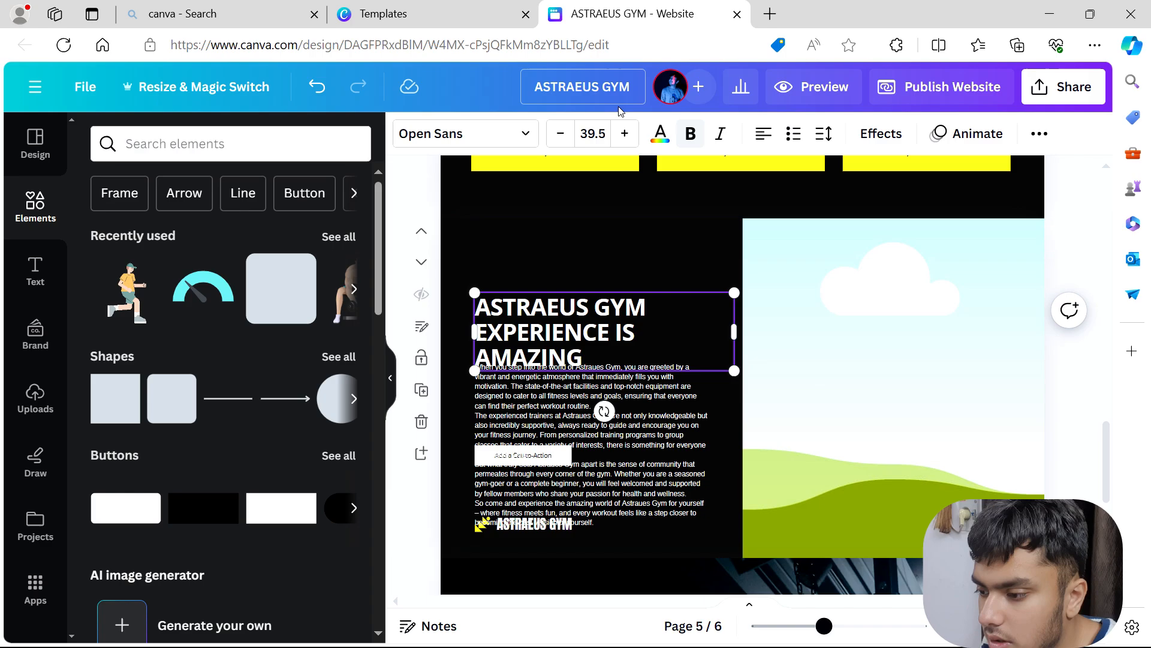
left_click(561, 133)
left_click(561, 133)
left_click(561, 133)
left_click(561, 133)
left_click(561, 133)
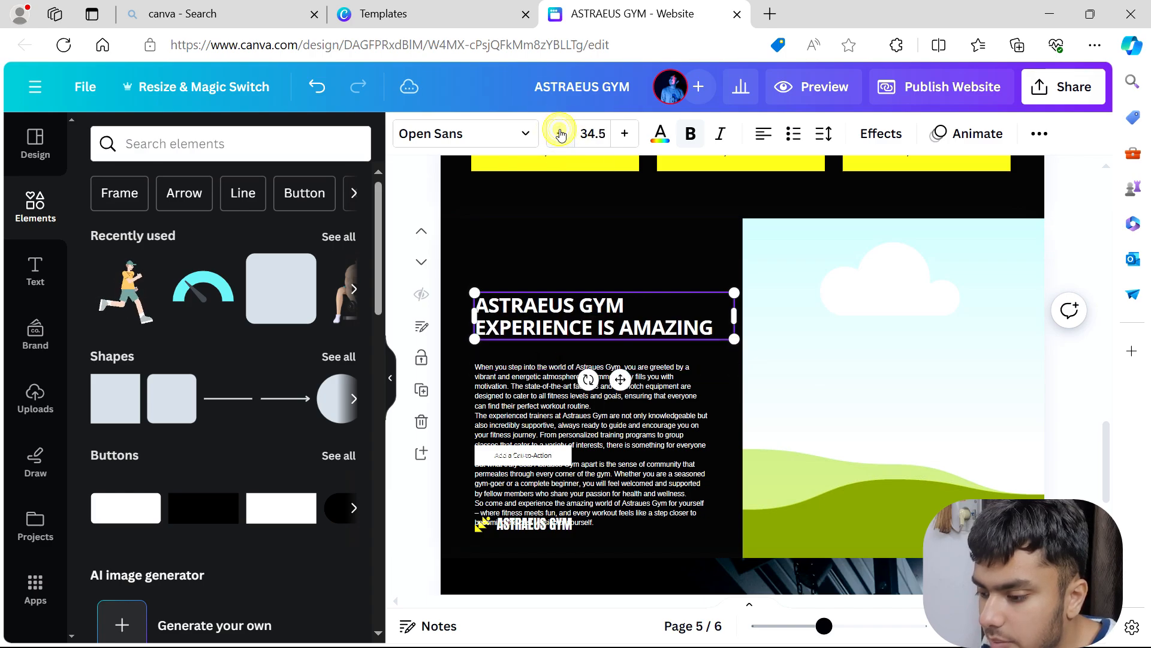
left_click(561, 133)
left_click(560, 133)
left_click(619, 137)
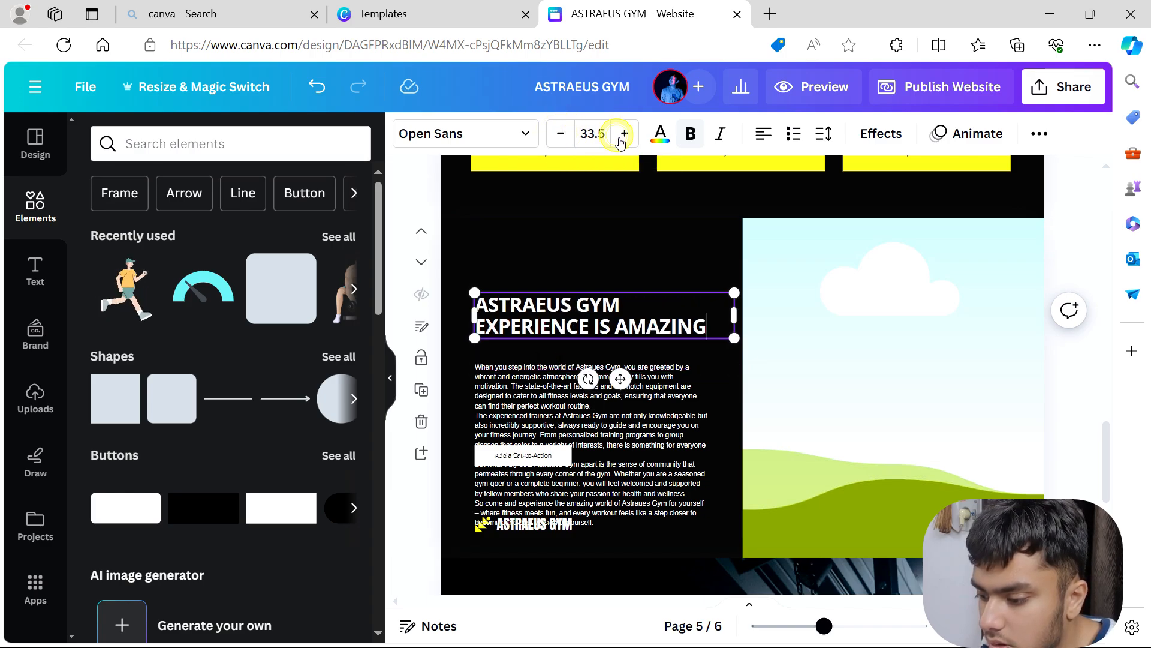
left_click(620, 137)
Step: Shrink the generated description to uncover the call-to-action button and delete that button with its label
left_click(505, 400)
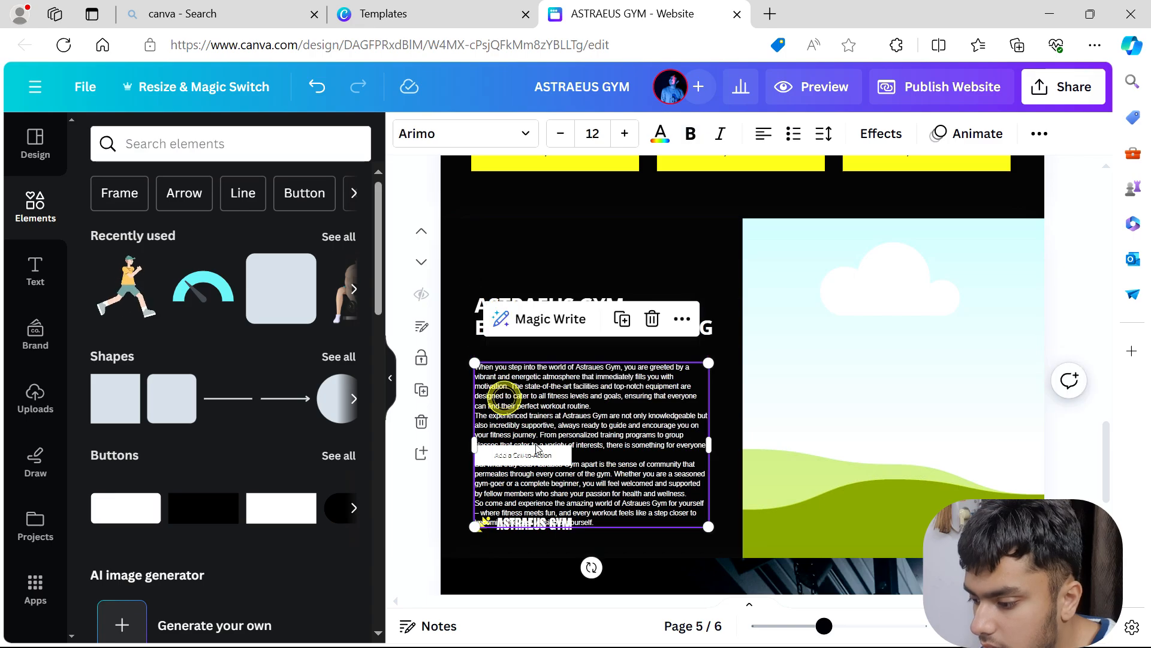
double_click(542, 457)
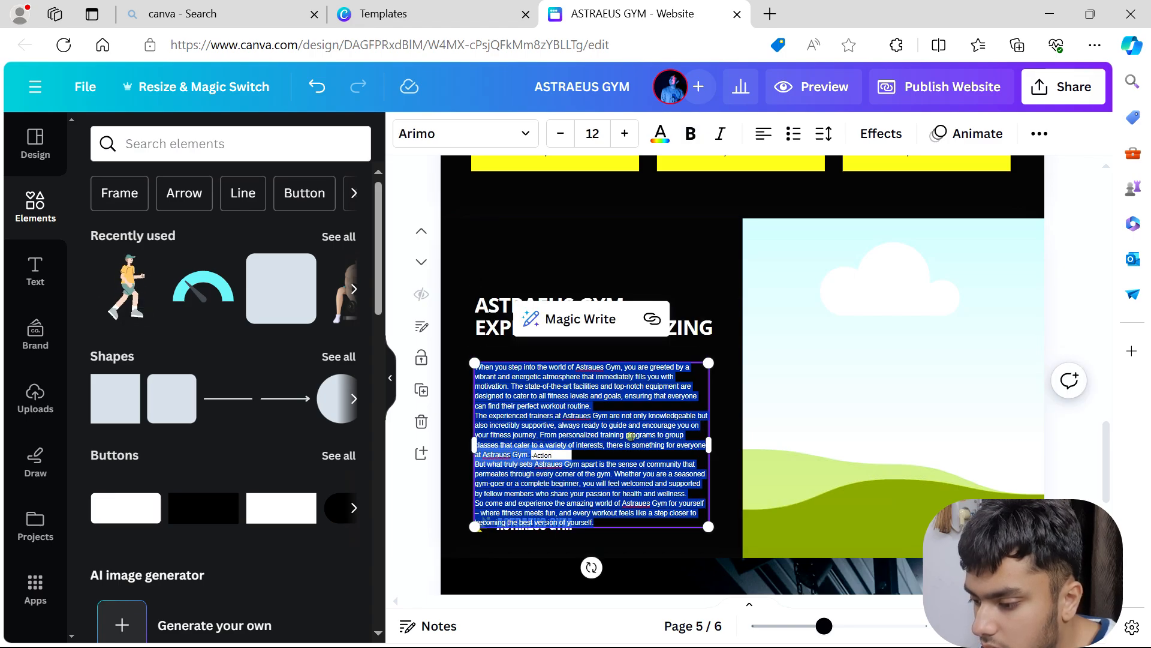
left_click_drag(708, 527, 530, 401)
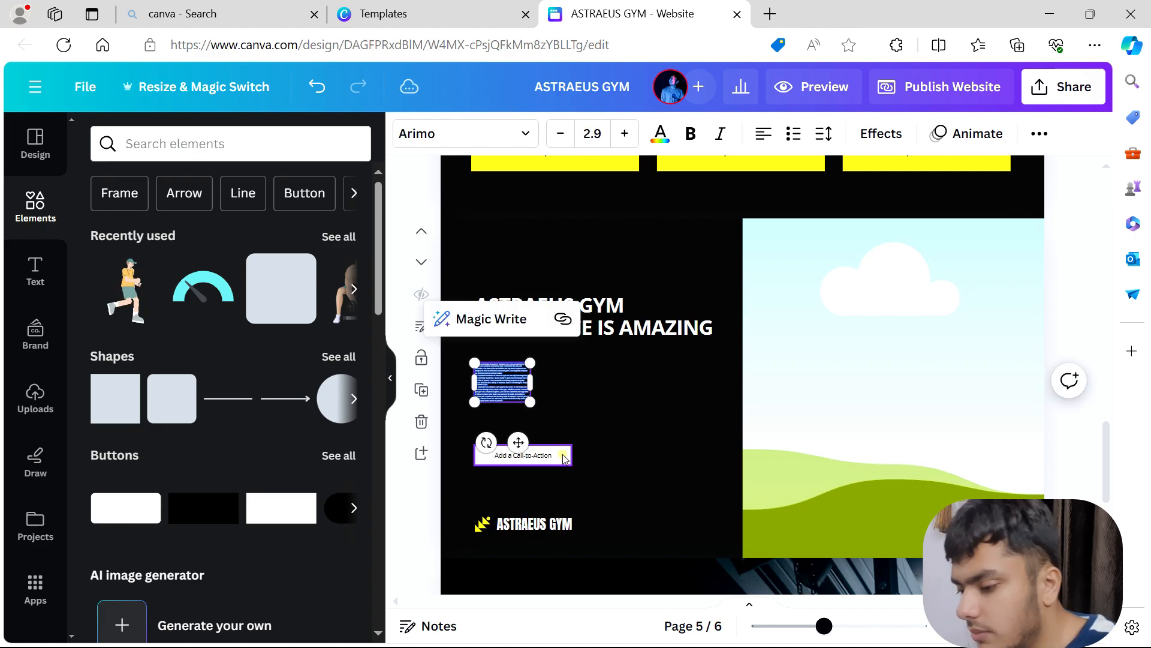
left_click(562, 457)
left_click(563, 457)
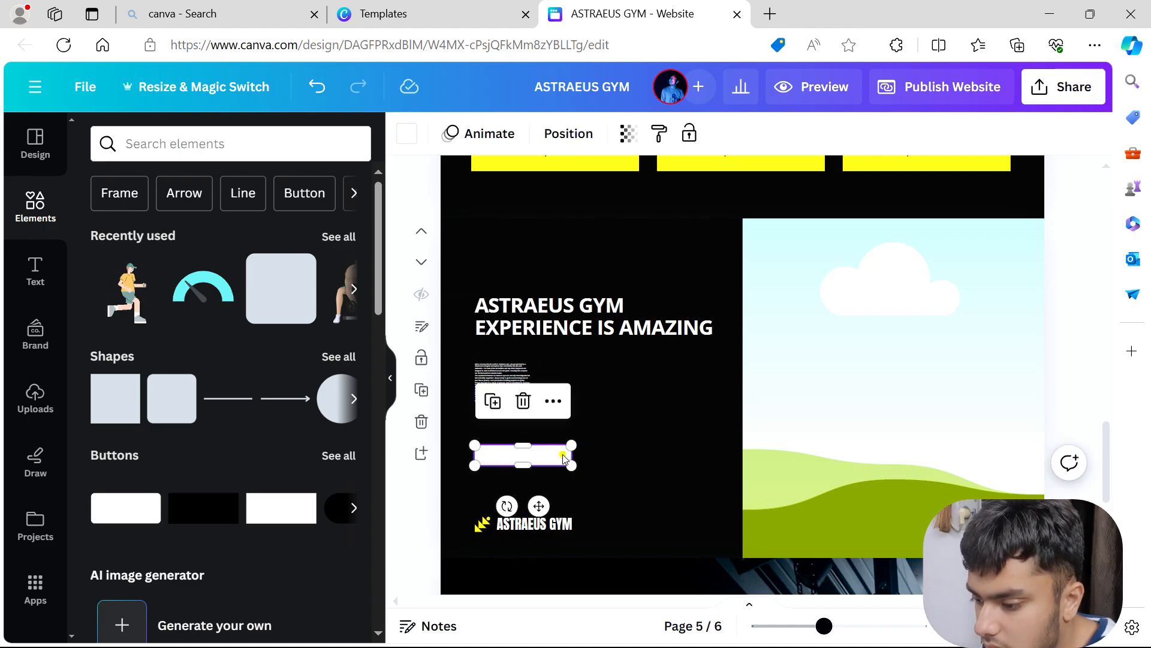
key("Delete")
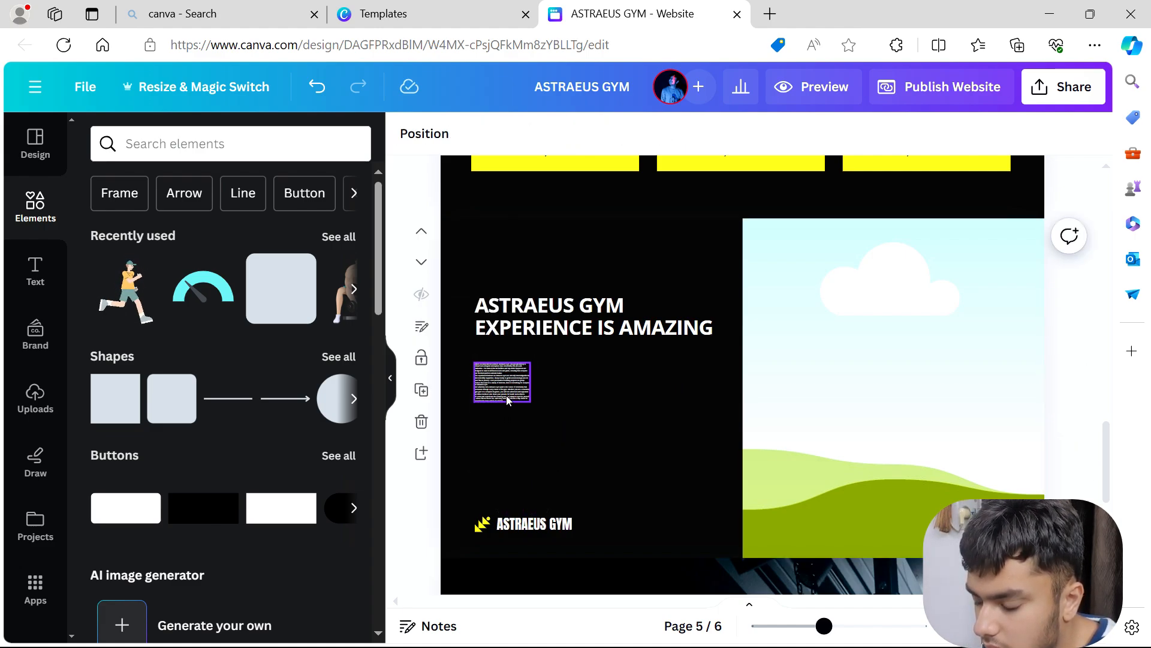
Step: Enlarge the description to font size 13 and move the title up, aligning the left edges of both text boxes
left_click(507, 394)
left_click_drag(525, 406, 715, 457)
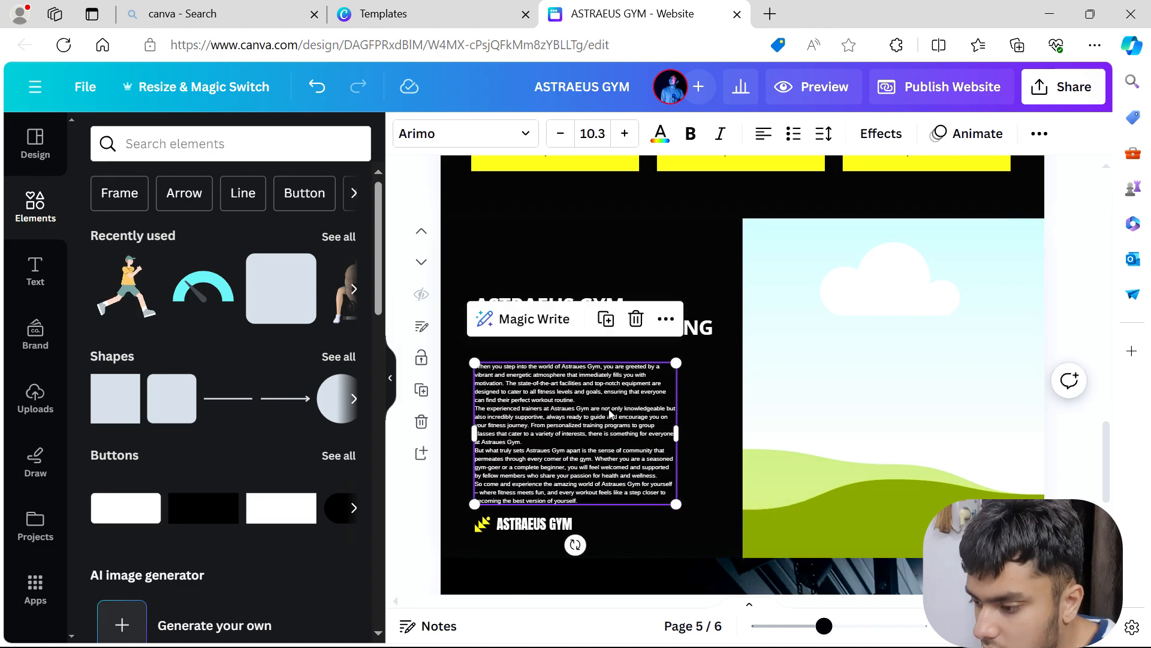
left_click_drag(675, 356, 711, 337)
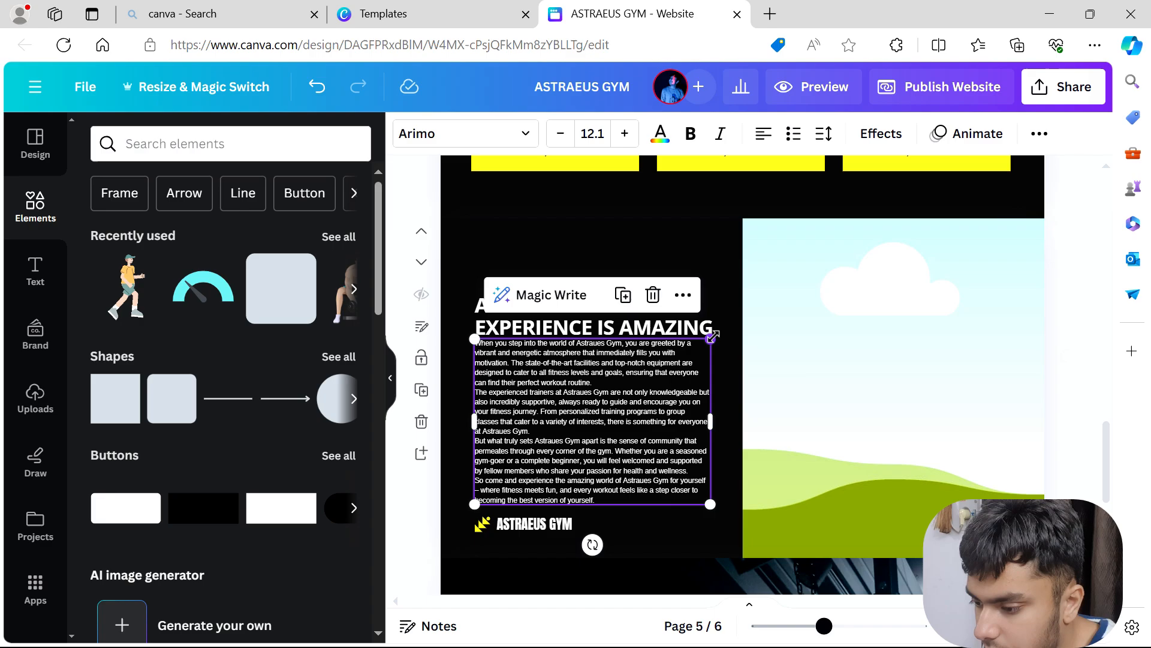
left_click(666, 292)
left_click(654, 367)
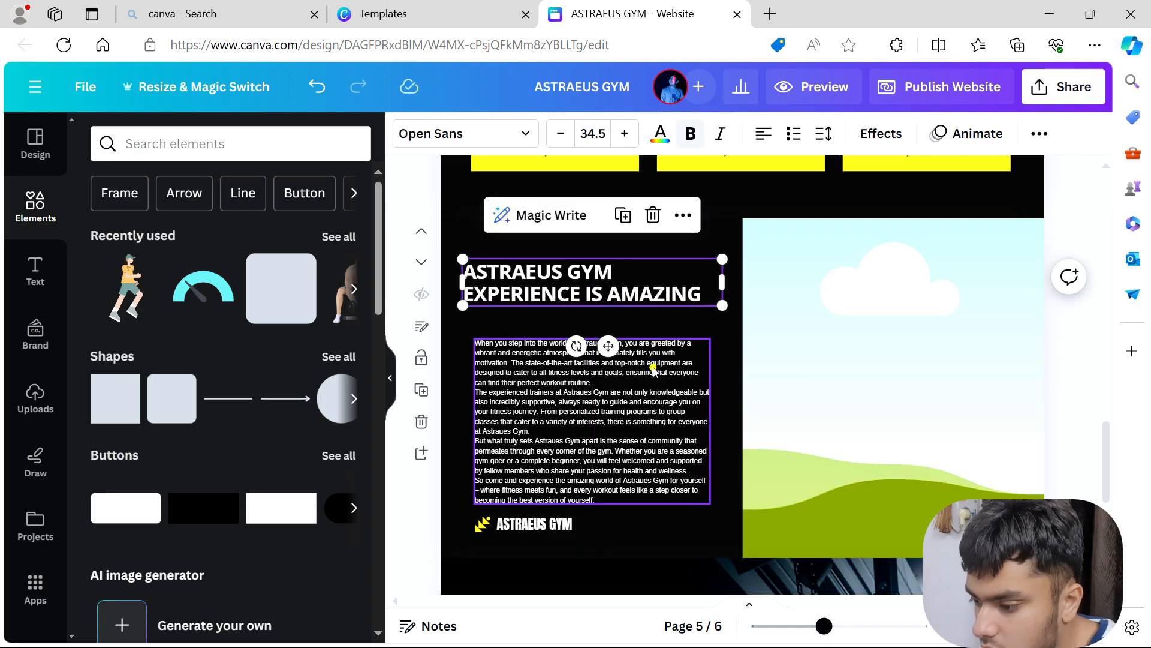
left_click_drag(473, 335, 457, 327)
mouse_move(574, 362)
left_mouse_down()
mouse_move(573, 343)
mouse_move(580, 358)
left_mouse_up()
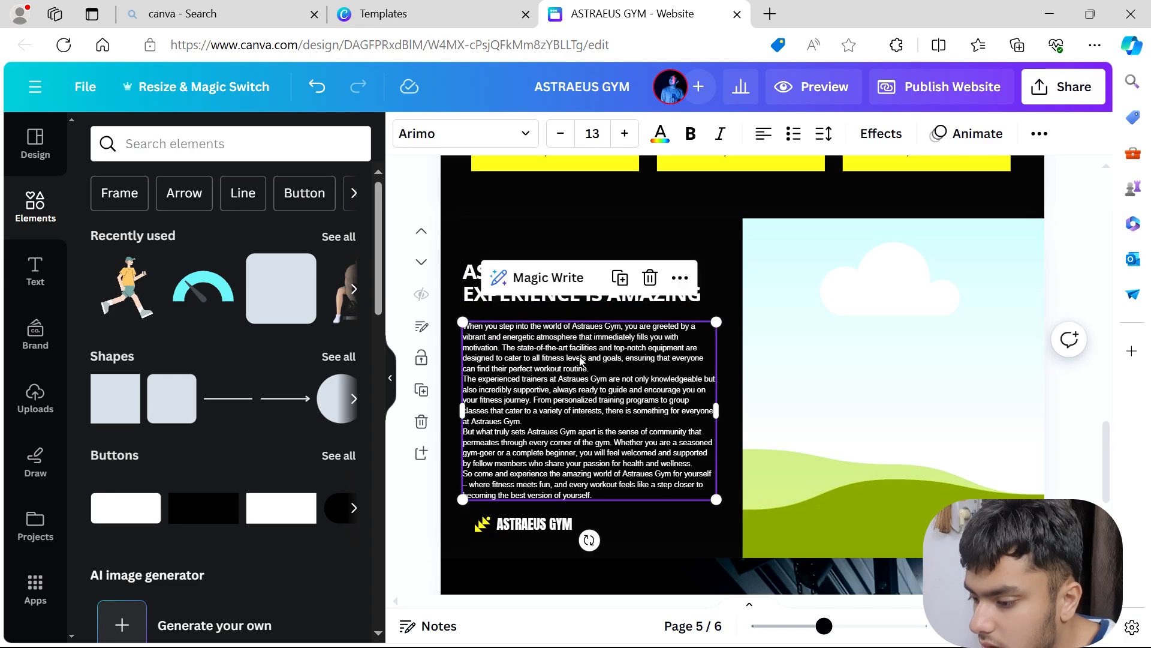
Step: Justify the description text and insert a blank line after each of its first two paragraphs
left_click(762, 135)
left_click(762, 135)
left_click(762, 135)
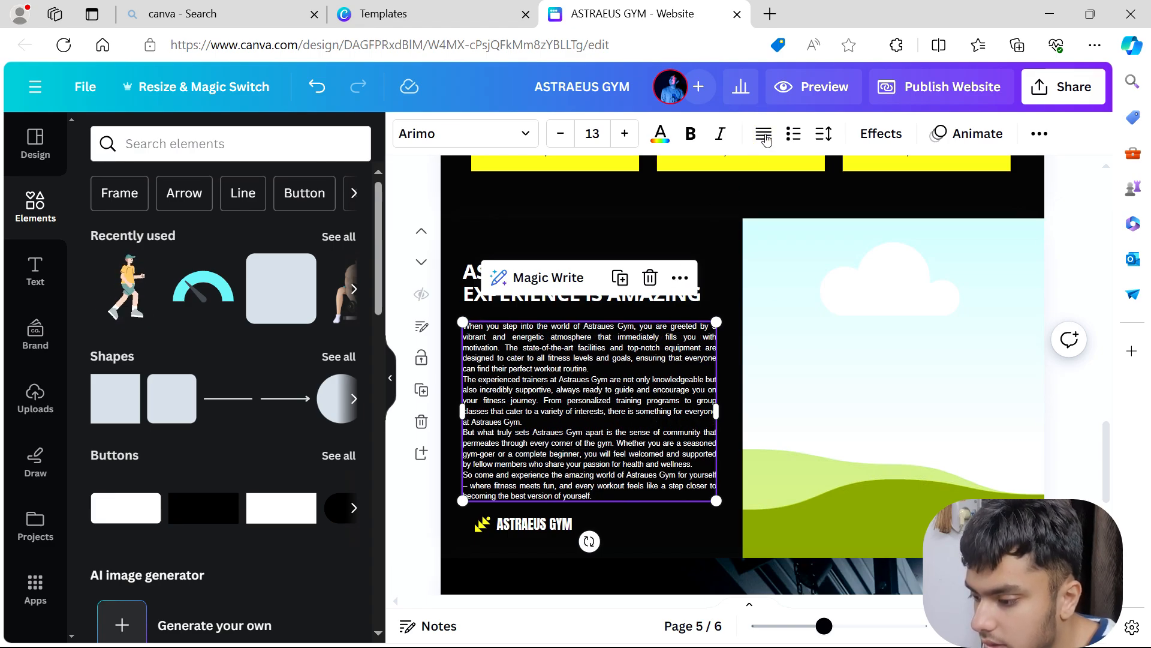
double_click(624, 363)
left_click(624, 363)
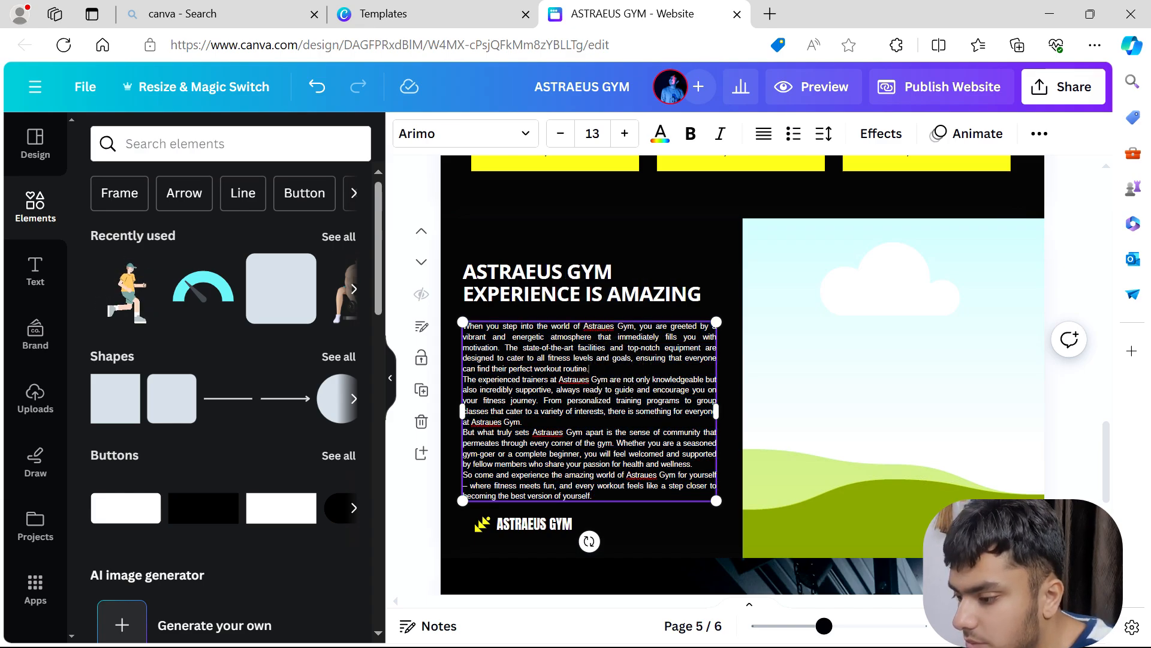
key("Return")
key("Return")
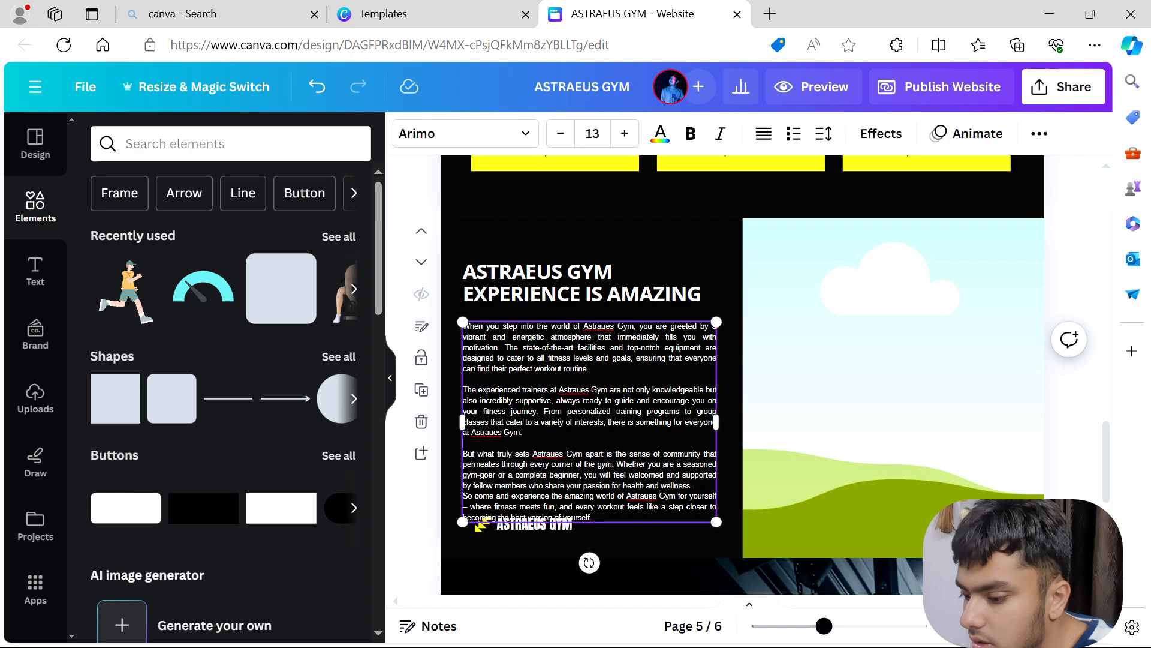
Step: Move the description up close beneath the title and align the Astraeus Gym logo below it with its left edge
left_click(723, 307)
left_click(650, 391)
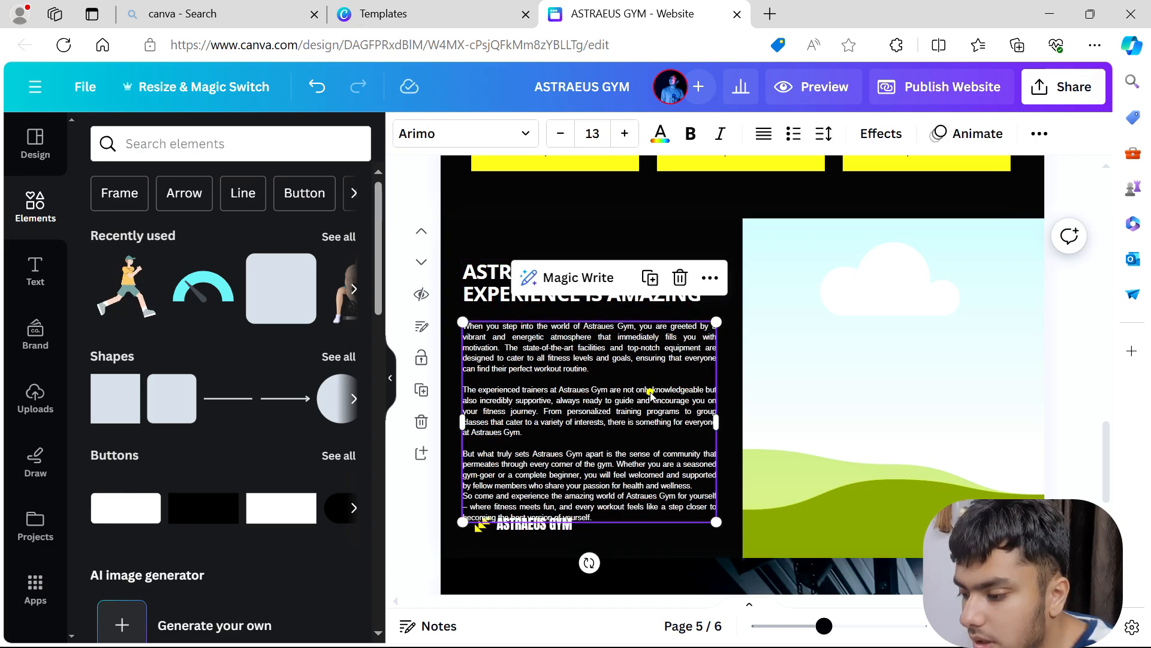
left_click_drag(649, 391, 646, 378)
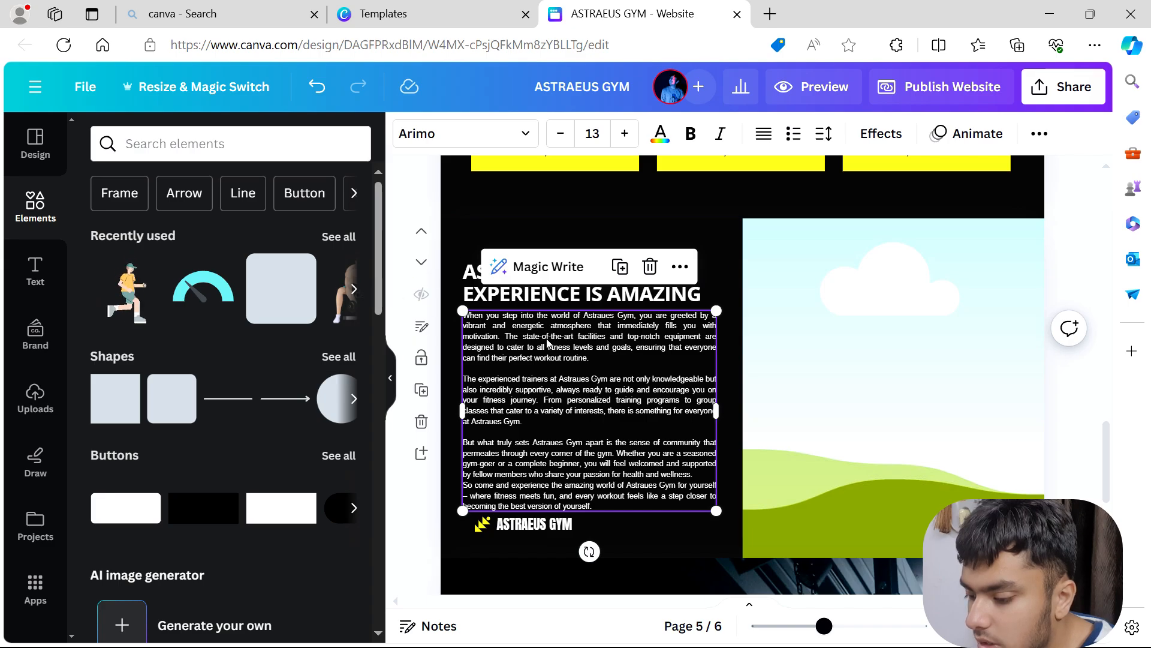
left_click_drag(508, 520, 494, 530)
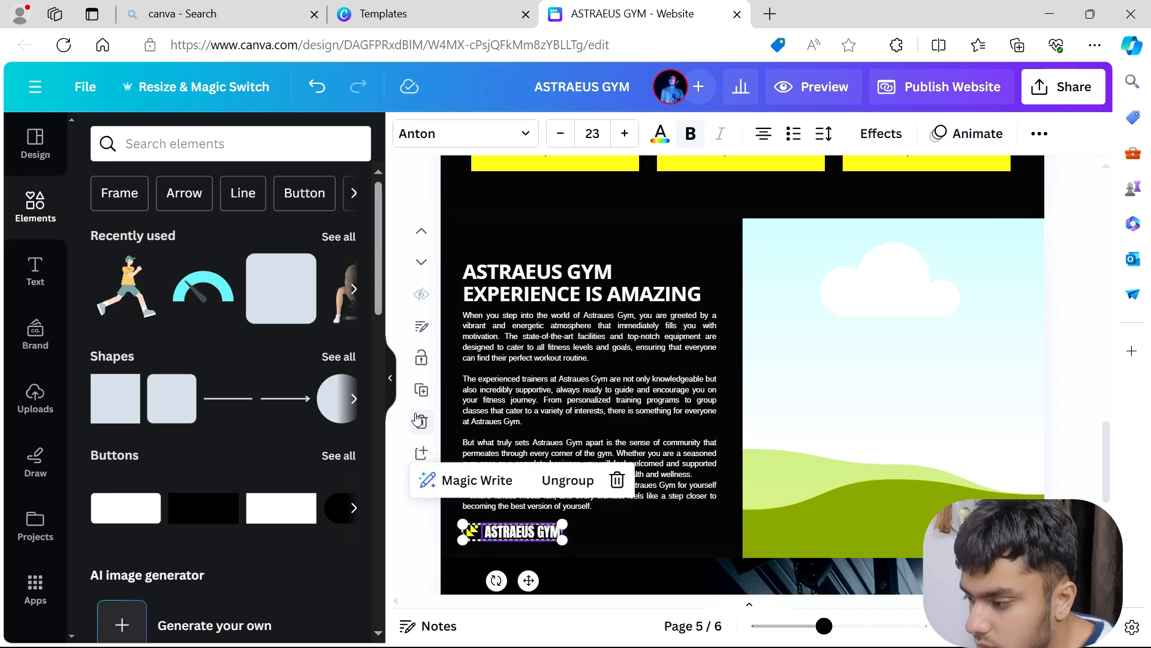
left_click(413, 384)
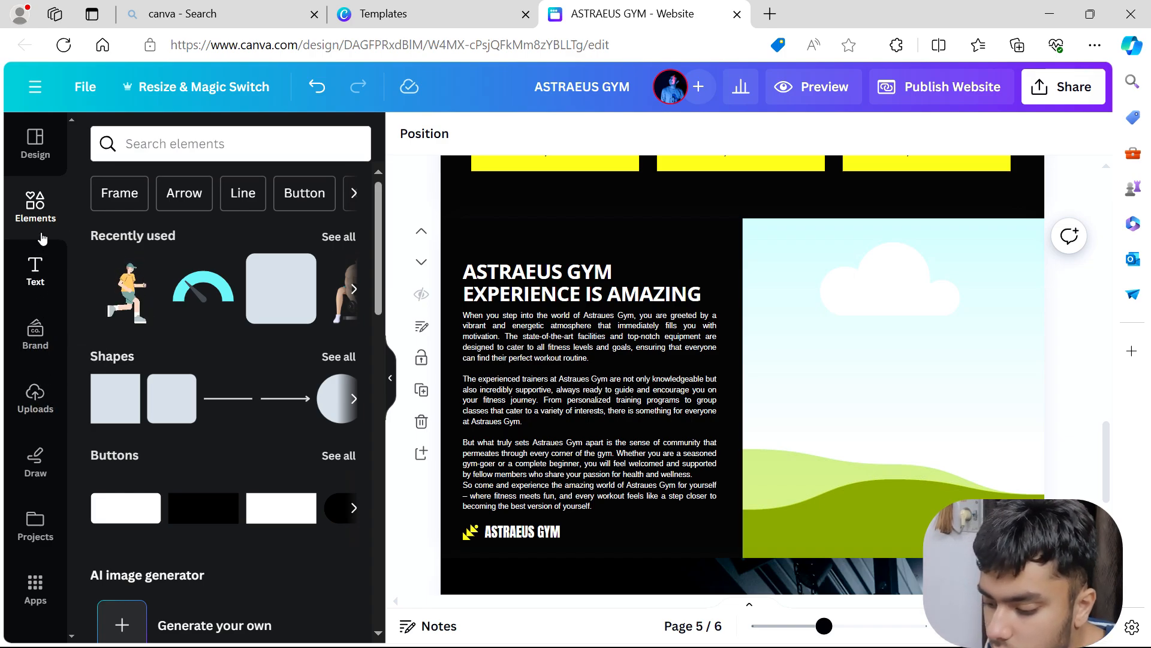
Step: Search the elements for "gym" videos and fill the placeholder image frame with the 19-second clip of the woman on a treadmill
left_click(185, 150)
type("gym")
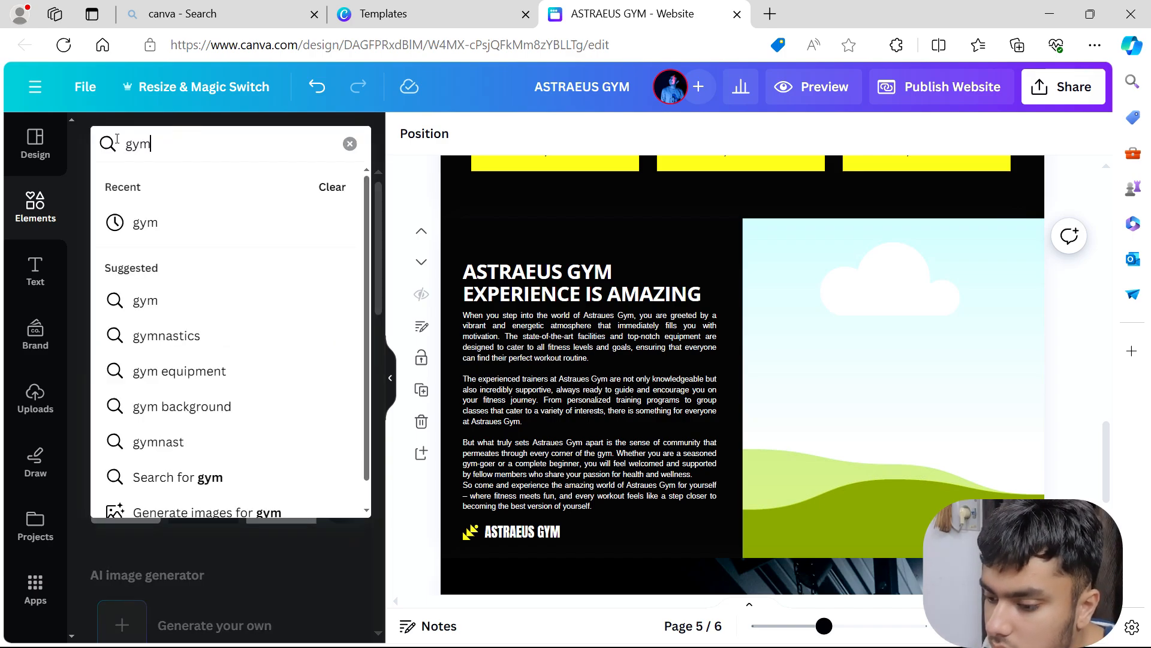
key("Return")
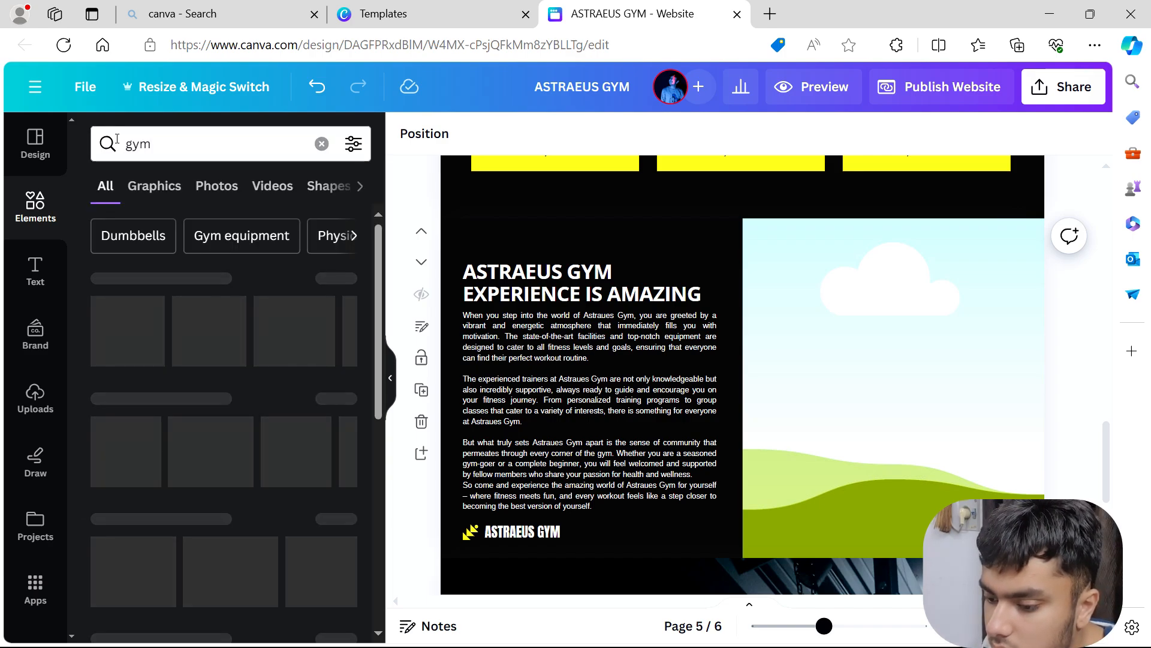
left_click(271, 186)
scroll(270, 390, "down", 5)
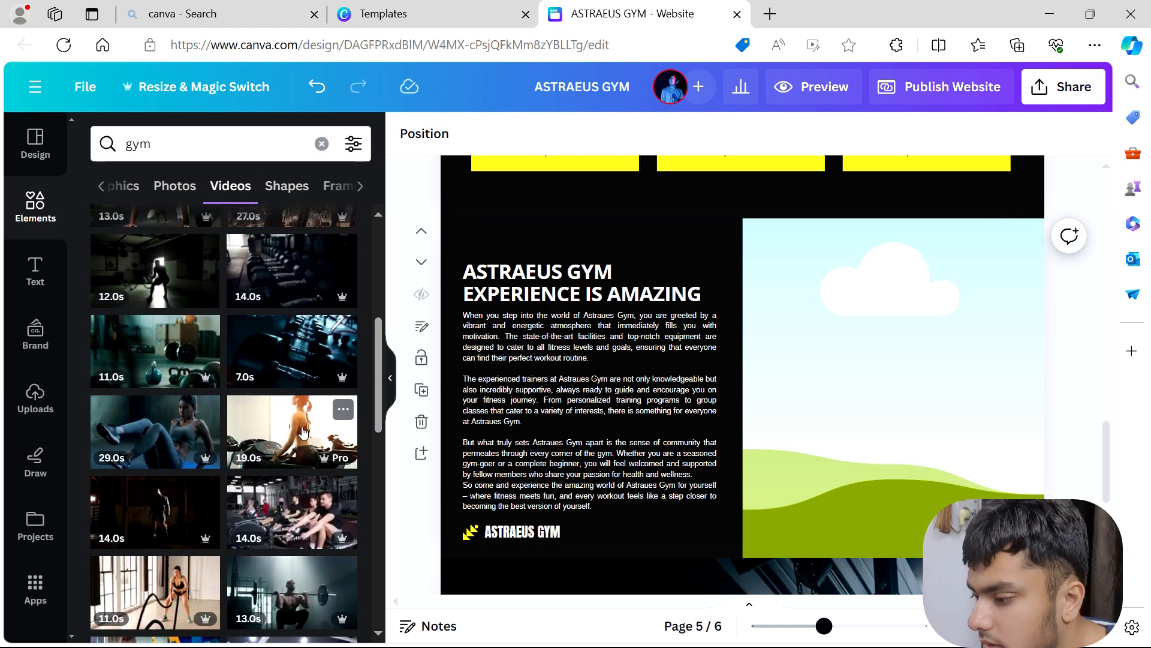
left_click_drag(302, 426, 791, 357)
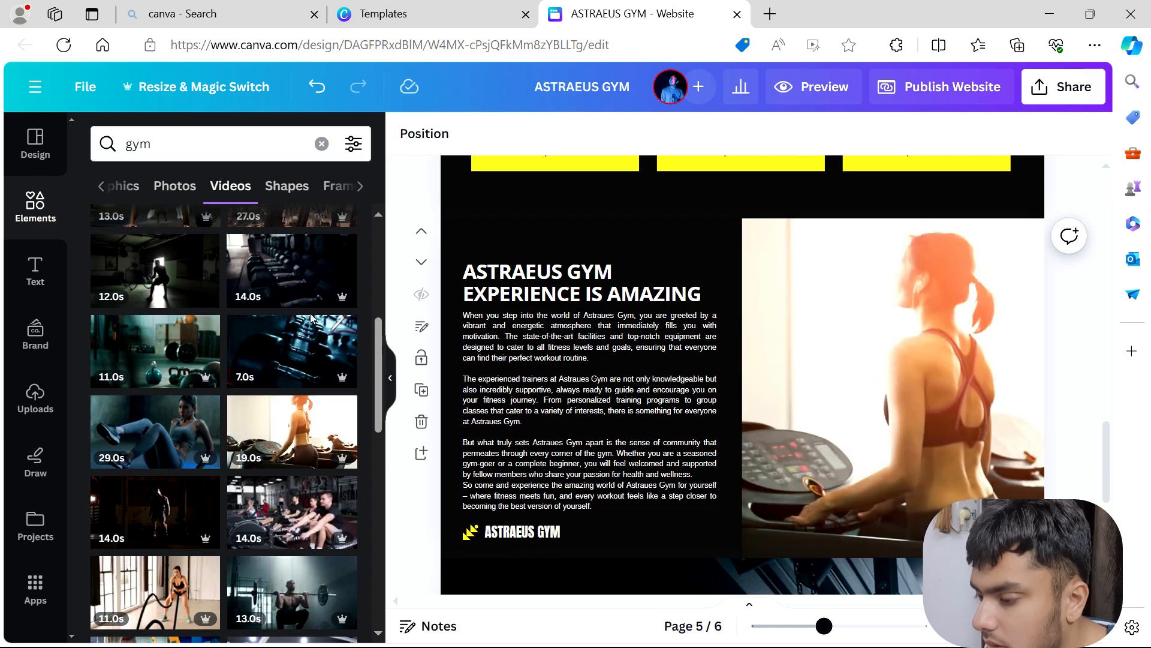
Step: Replace the frame's video, trying the 18-second clip of the shirtless man and settling on the 9-second kettlebell push-up clip
scroll(261, 327, "down", 5)
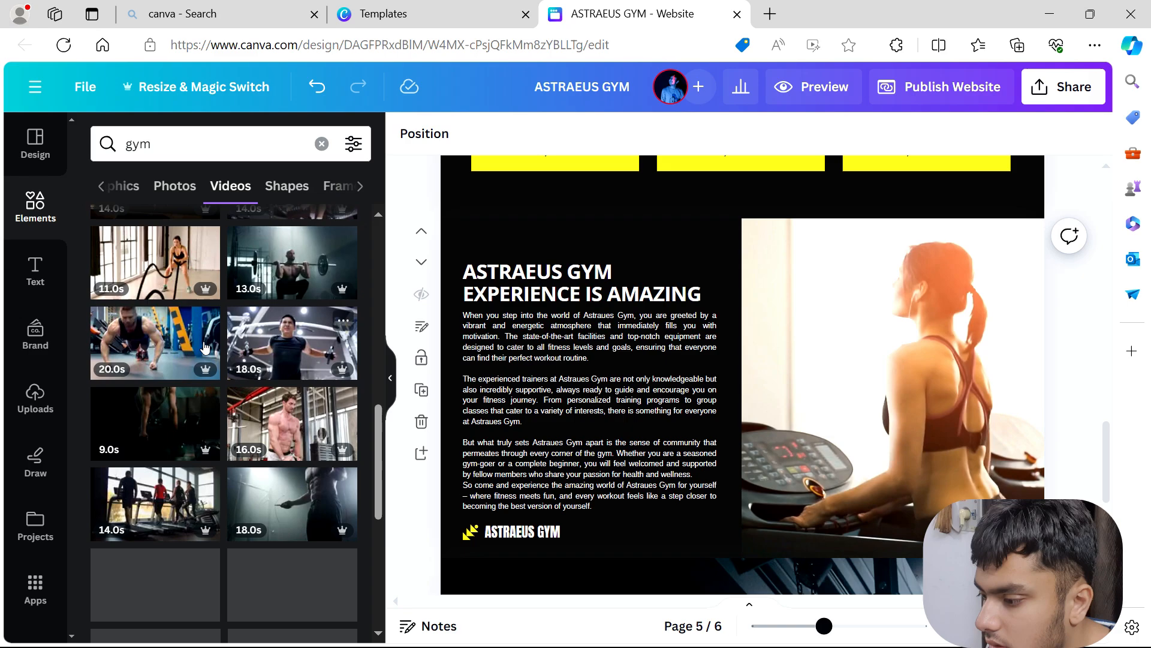
mouse_move(164, 424)
left_mouse_down()
mouse_move(309, 388)
mouse_move(785, 323)
left_mouse_up()
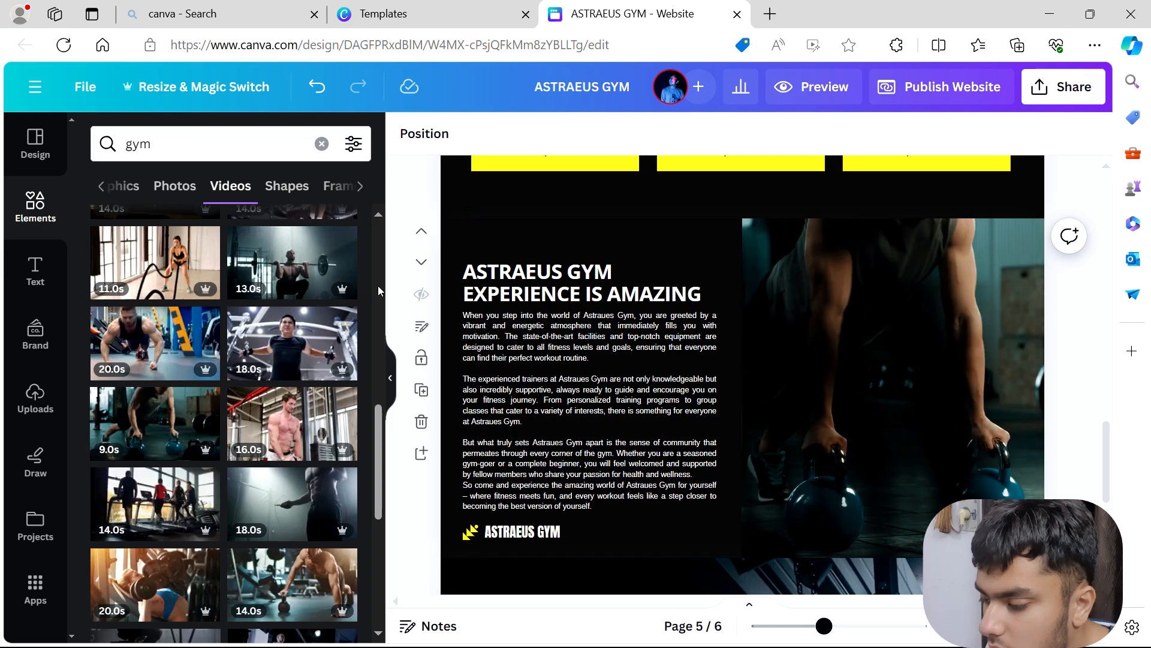
scroll(377, 282, "down", 3)
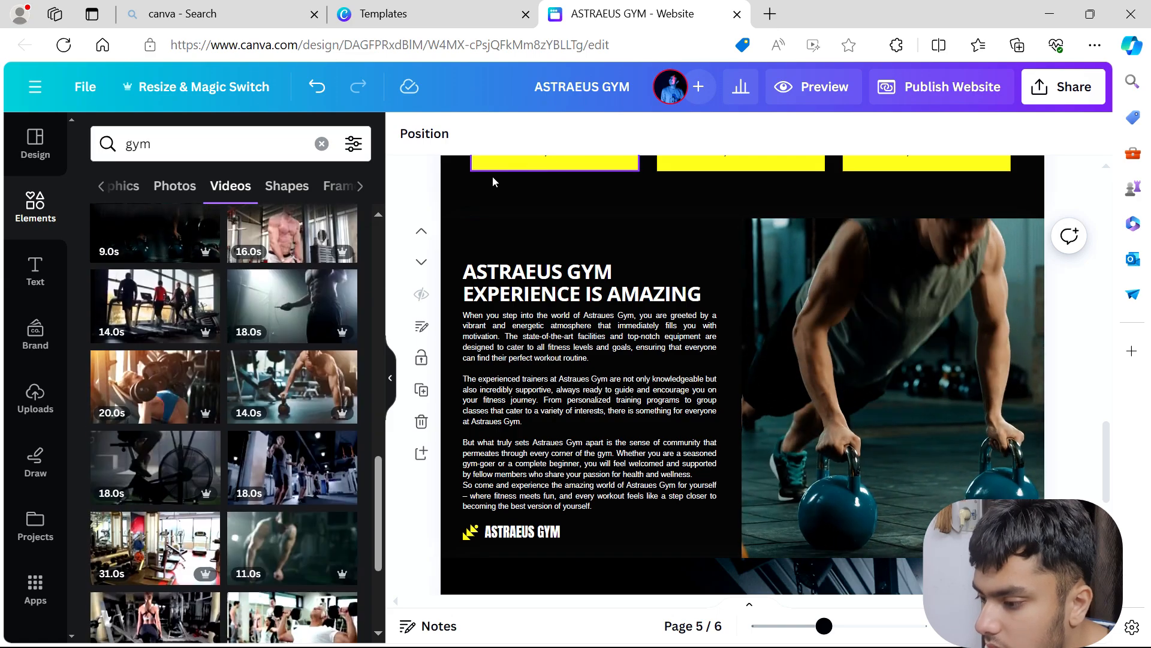
left_click_drag(293, 304, 814, 320)
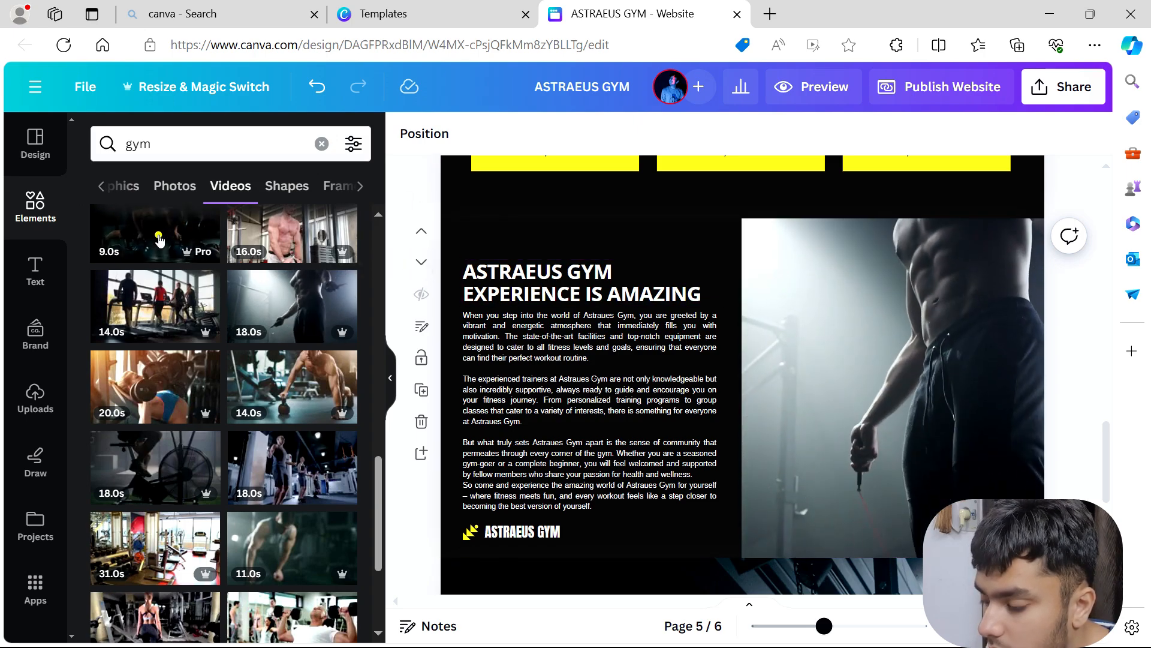
left_click_drag(155, 235, 760, 320)
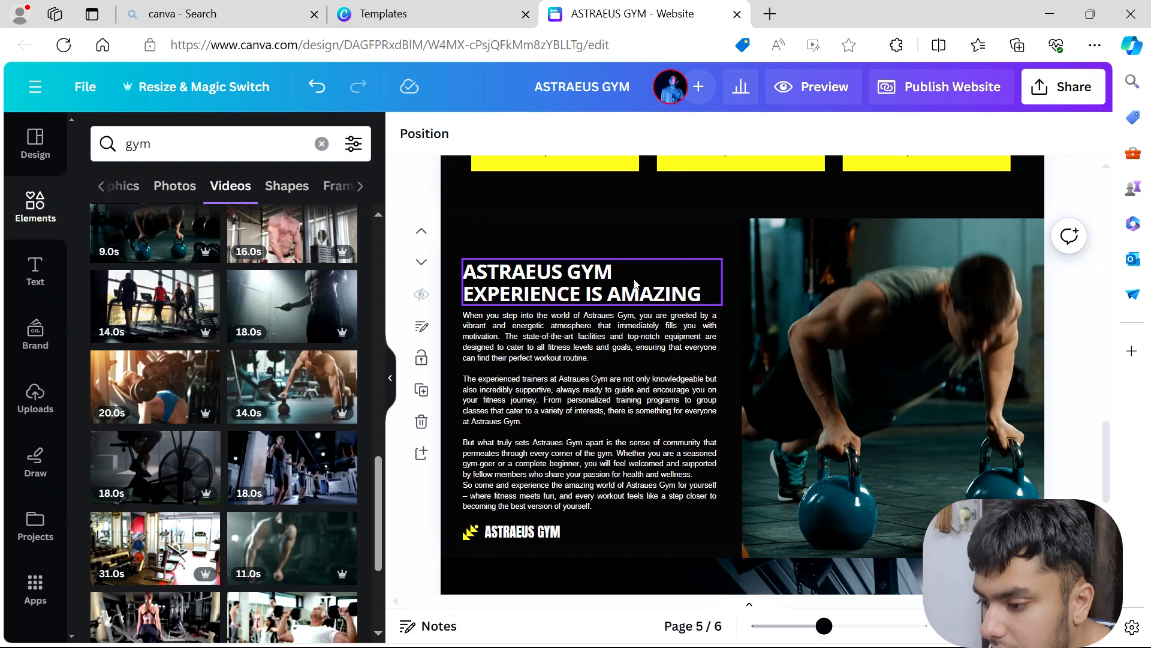
Step: Move the section title up slightly to leave a gap above the description
left_click_drag(596, 288, 596, 278)
left_click(423, 209)
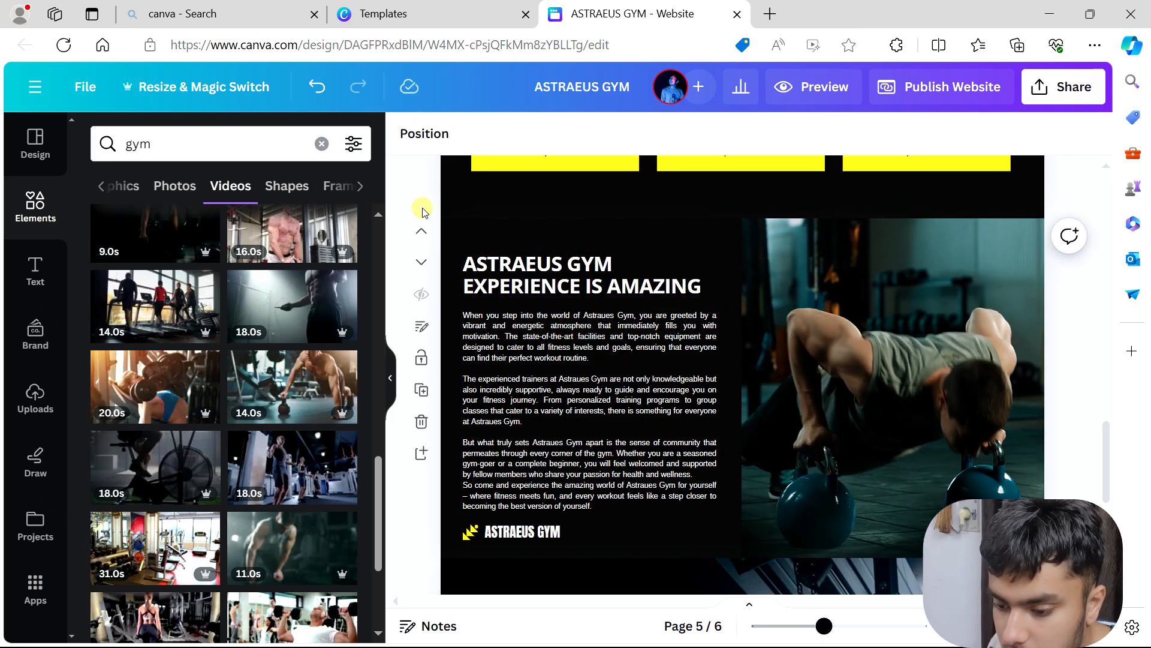
Step: Apply the Cherry Duotone effect to the background photo of the first page, after trying the Custom preset
scroll(670, 267, "up", 20)
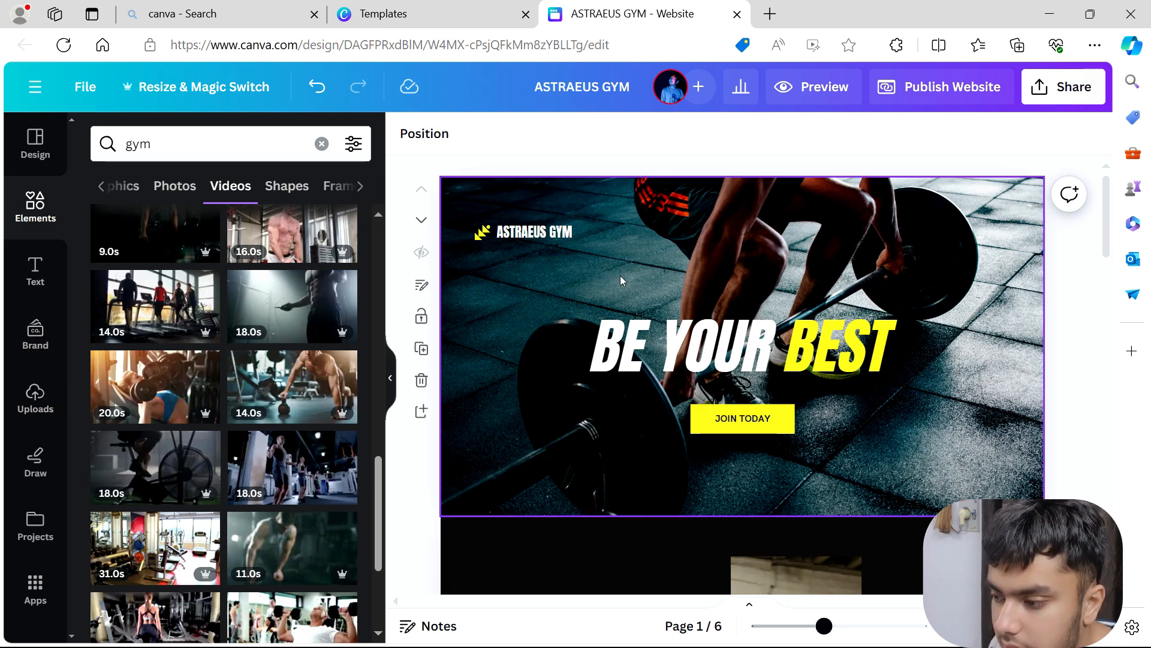
left_click(698, 257)
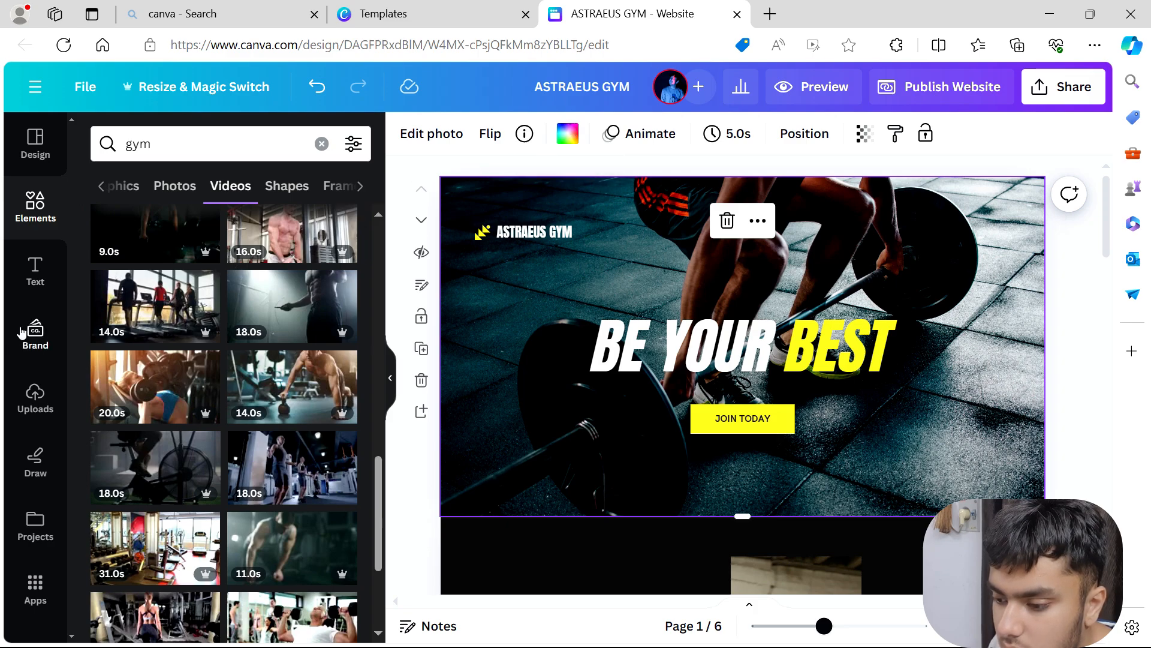
left_click(432, 150)
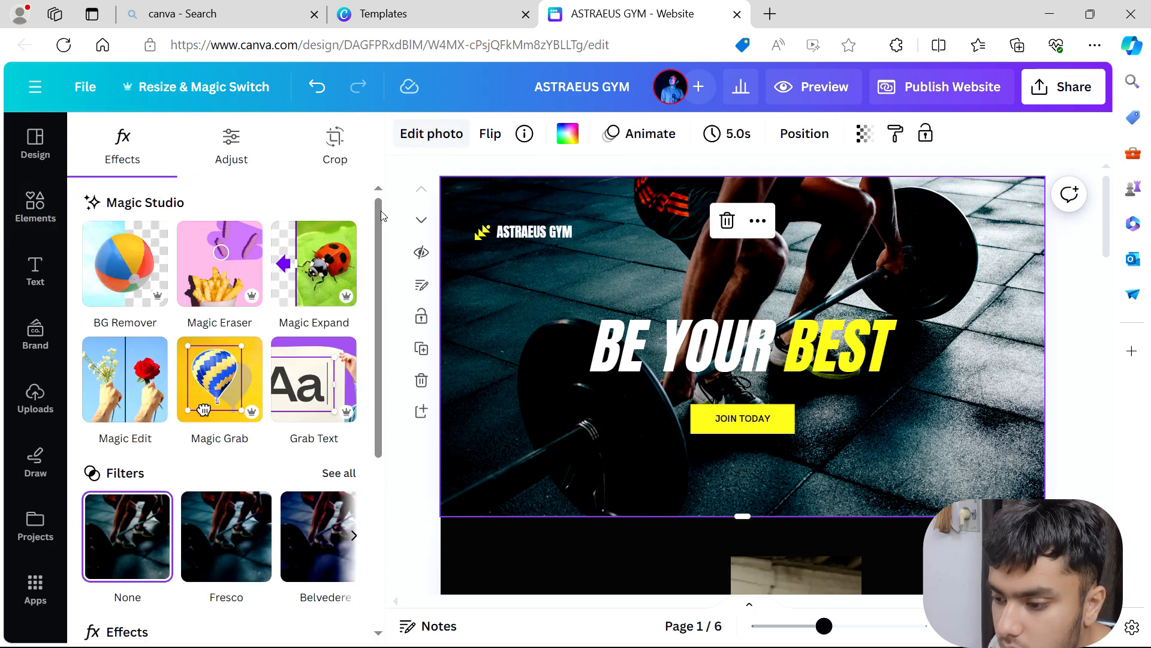
scroll(253, 272, "down", 3)
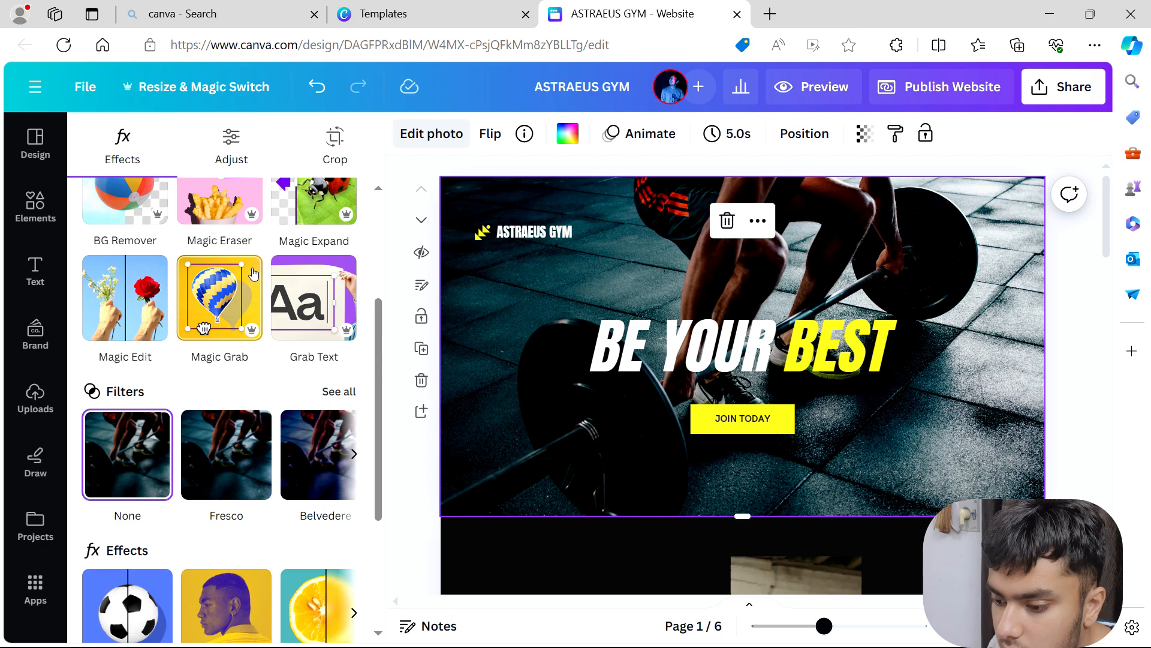
scroll(253, 273, "up", 1)
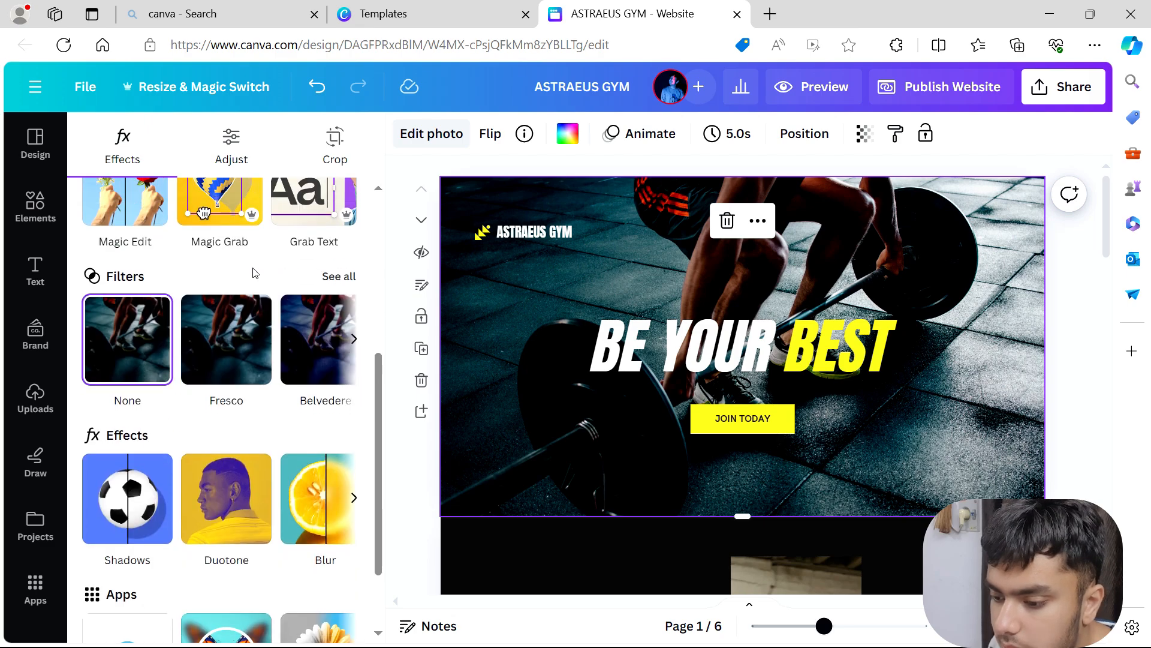
scroll(254, 274, "down", 2)
scroll(254, 274, "down", 1)
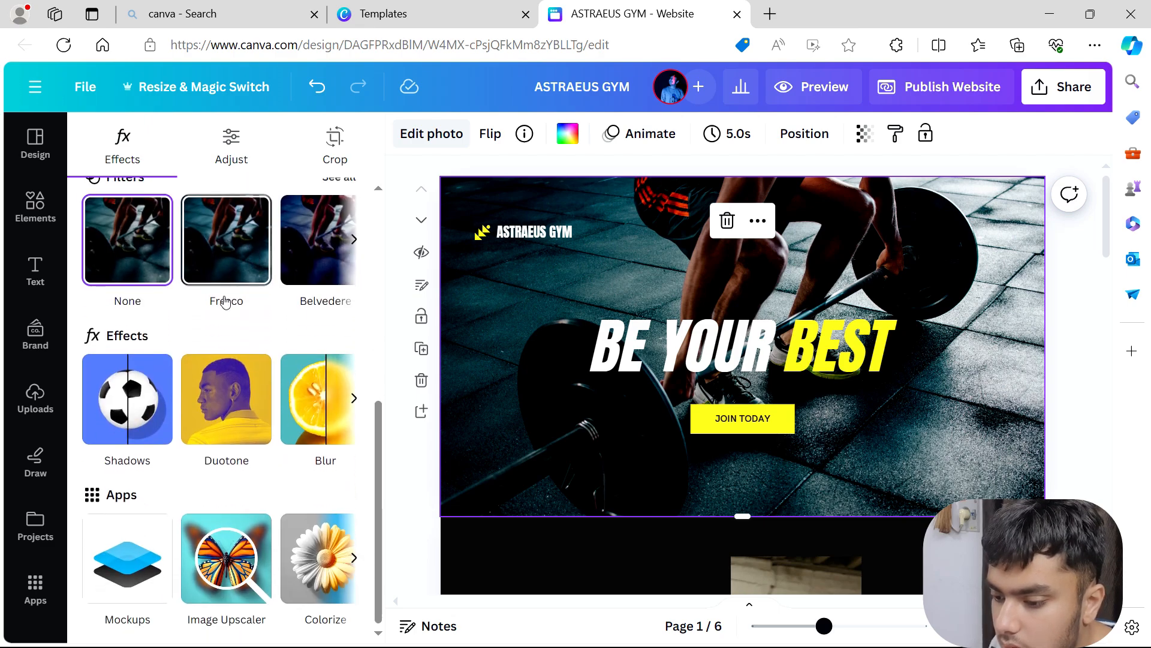
left_click(223, 399)
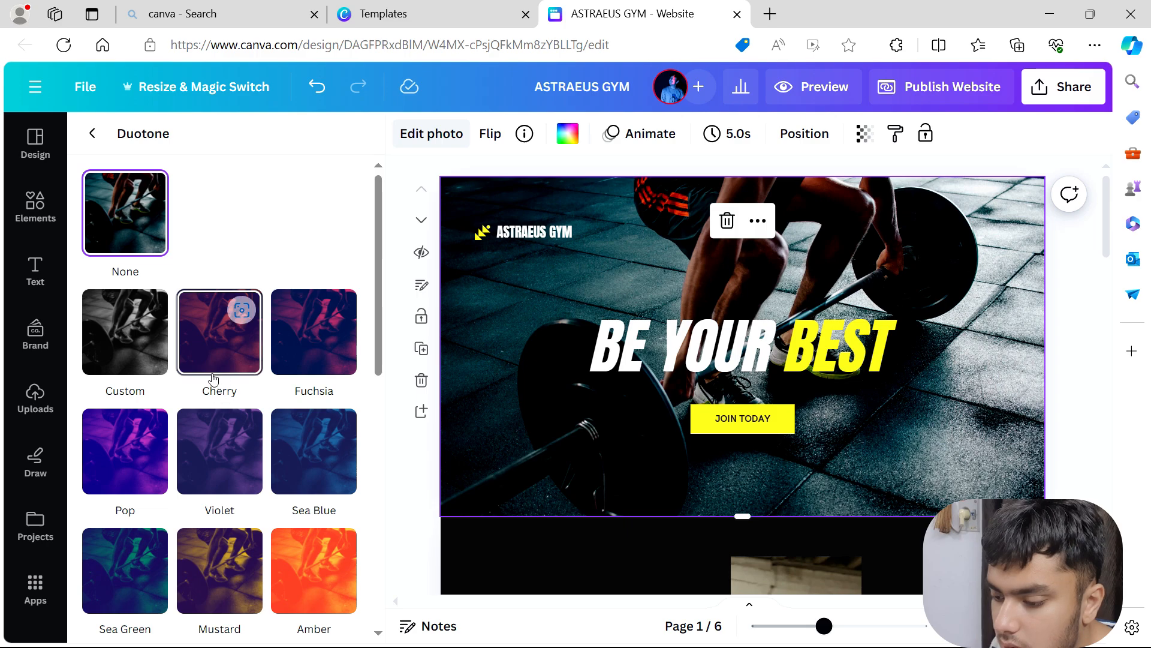
left_click(141, 369)
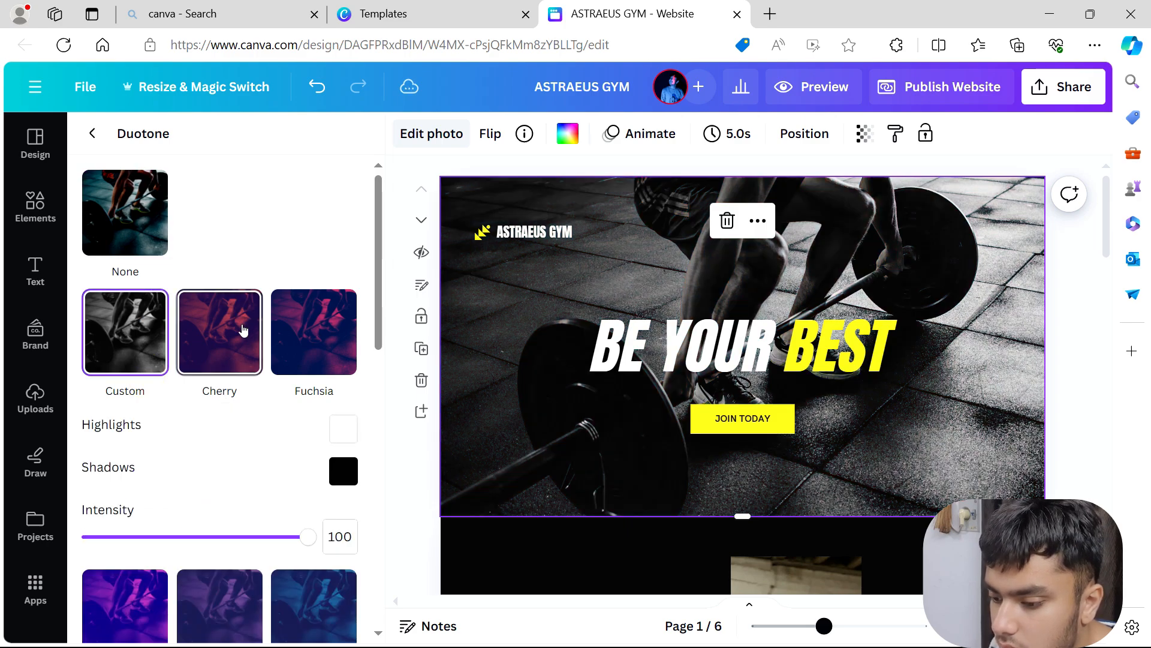
left_click(198, 358)
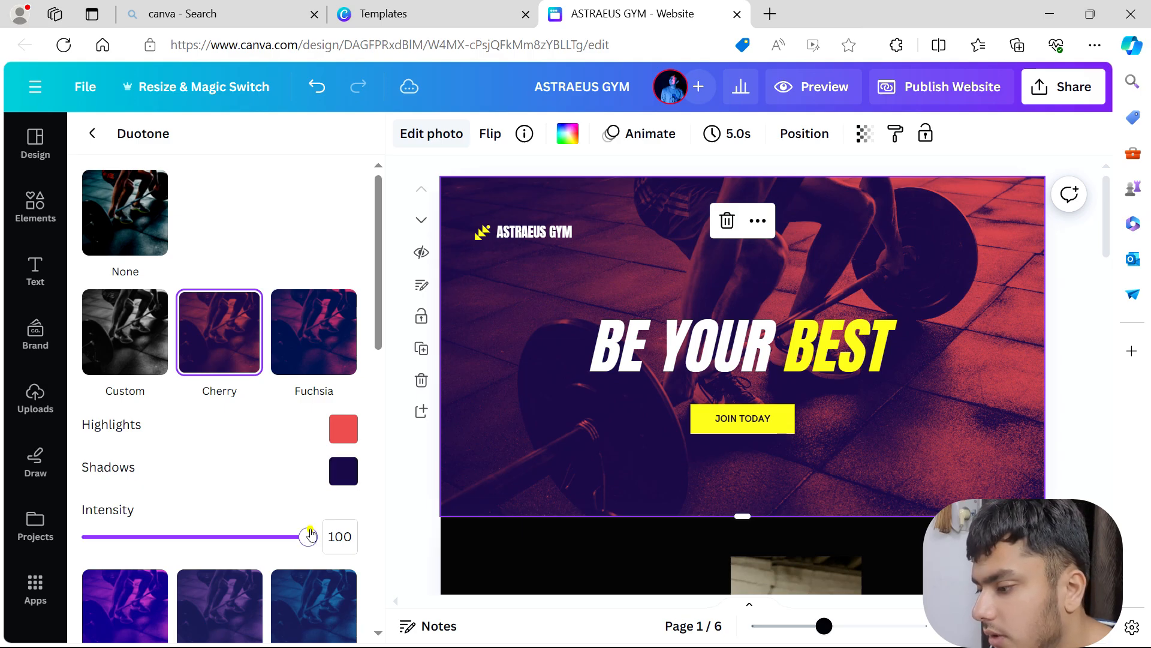
Step: Reduce the intensity of the background photo's Cherry Duotone effect to 21
left_click_drag(310, 533, 145, 545)
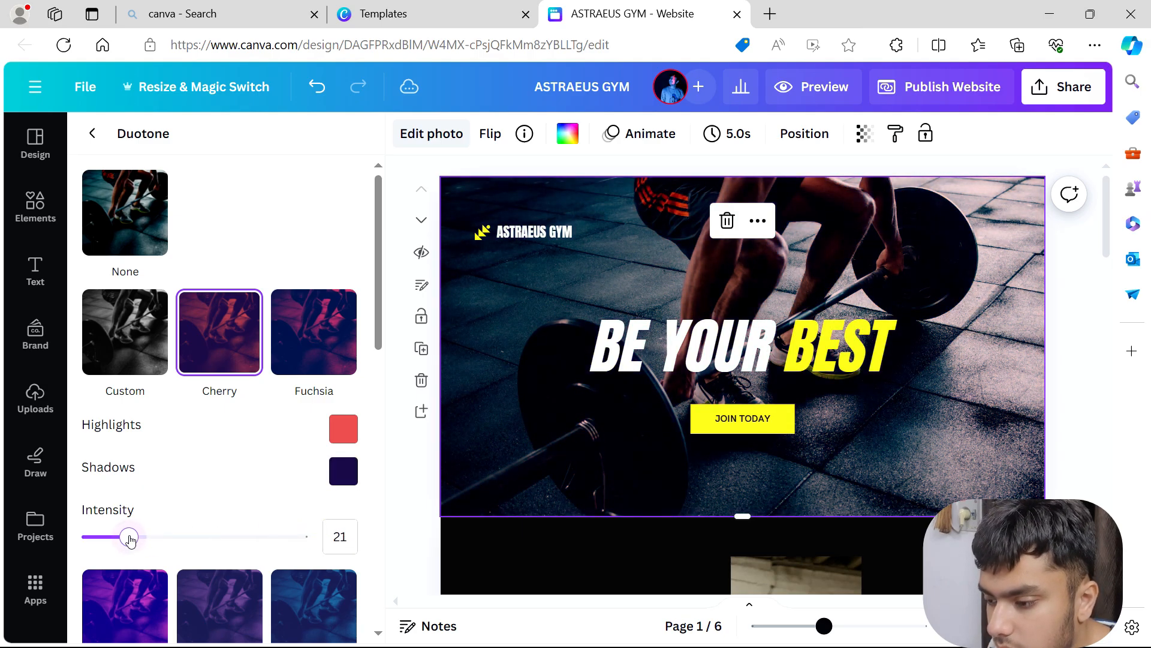
left_click(129, 537)
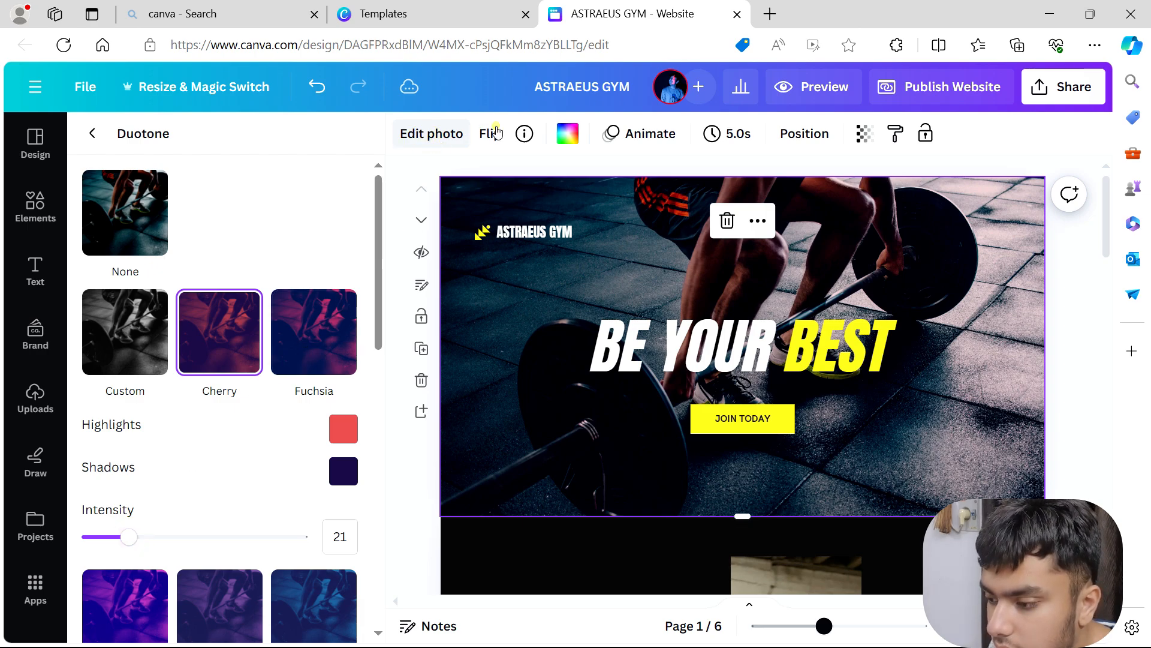
left_click(497, 132)
left_click(438, 133)
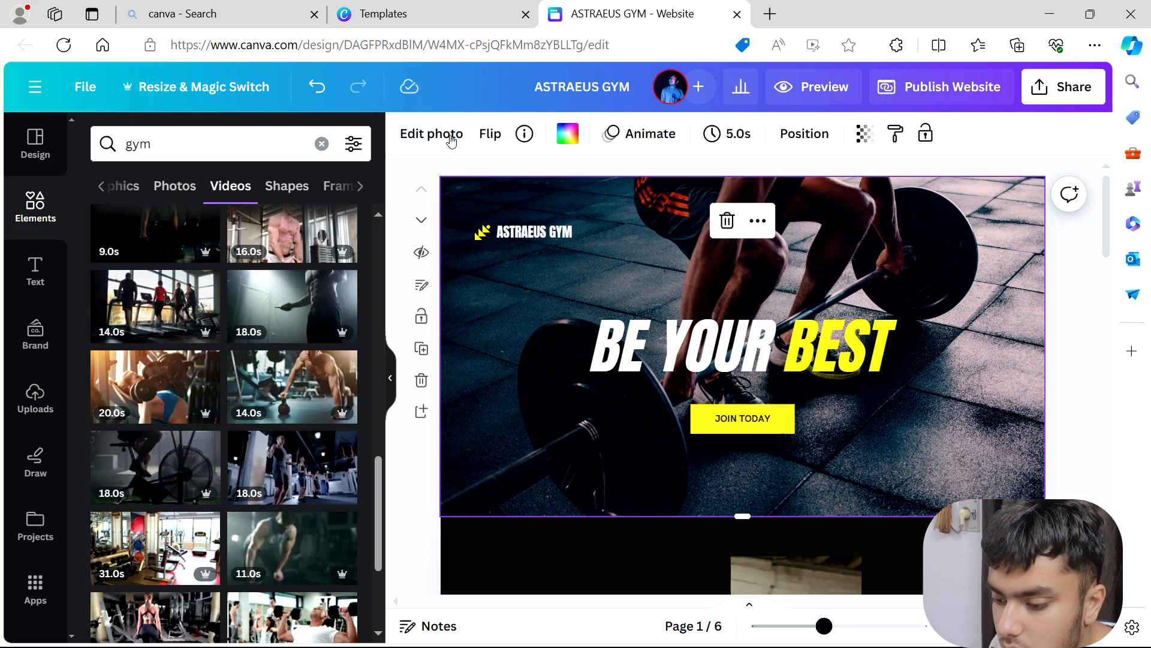
Step: Warm up the whole background photo by setting its white balance temperature to 17
left_click(448, 133)
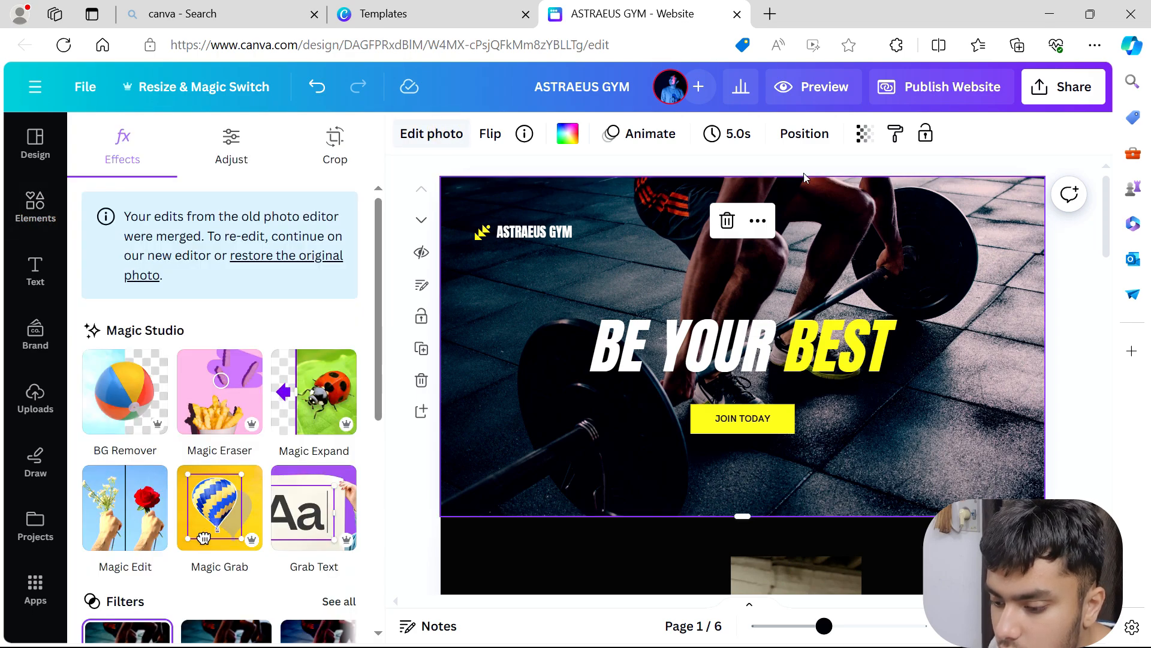
scroll(339, 393, "down", 7)
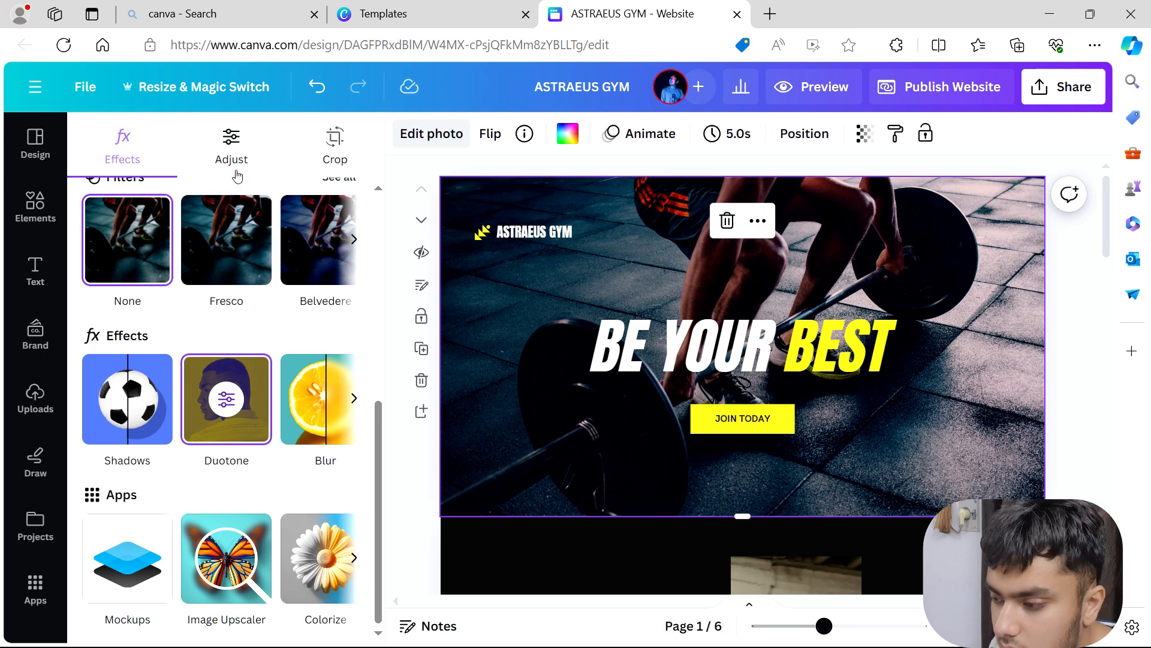
left_click(233, 150)
left_click_drag(184, 522, 208, 536)
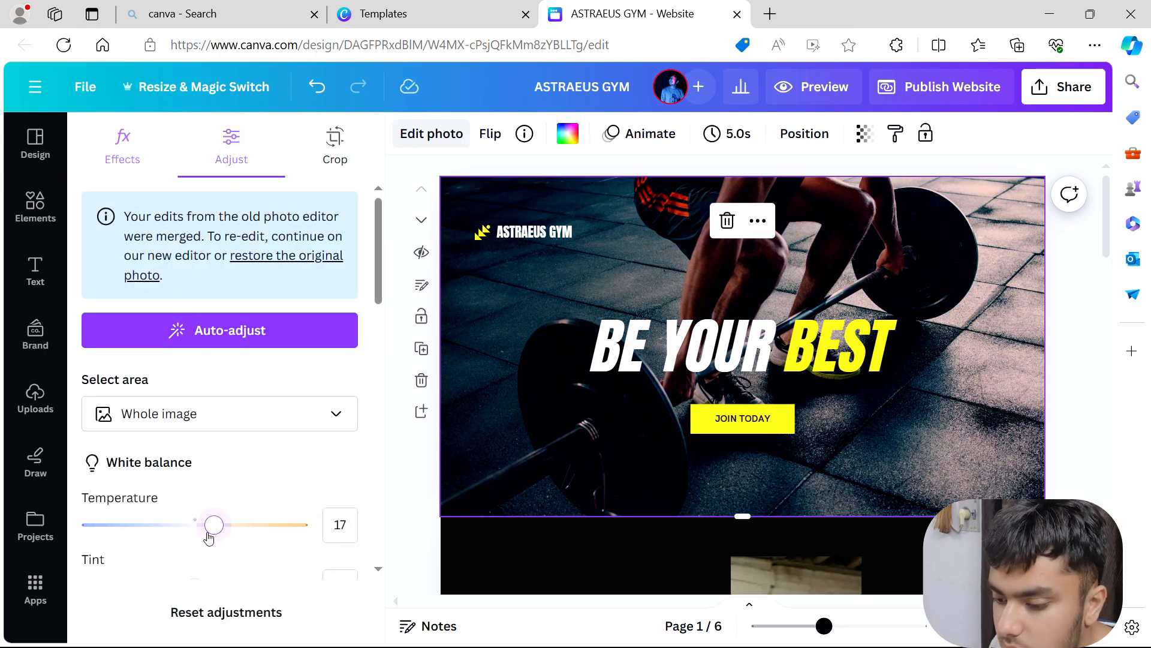
Step: Set the background photo's sharpness to 38 and clarity to 4, and finish the photo editing
scroll(222, 473, "down", 15)
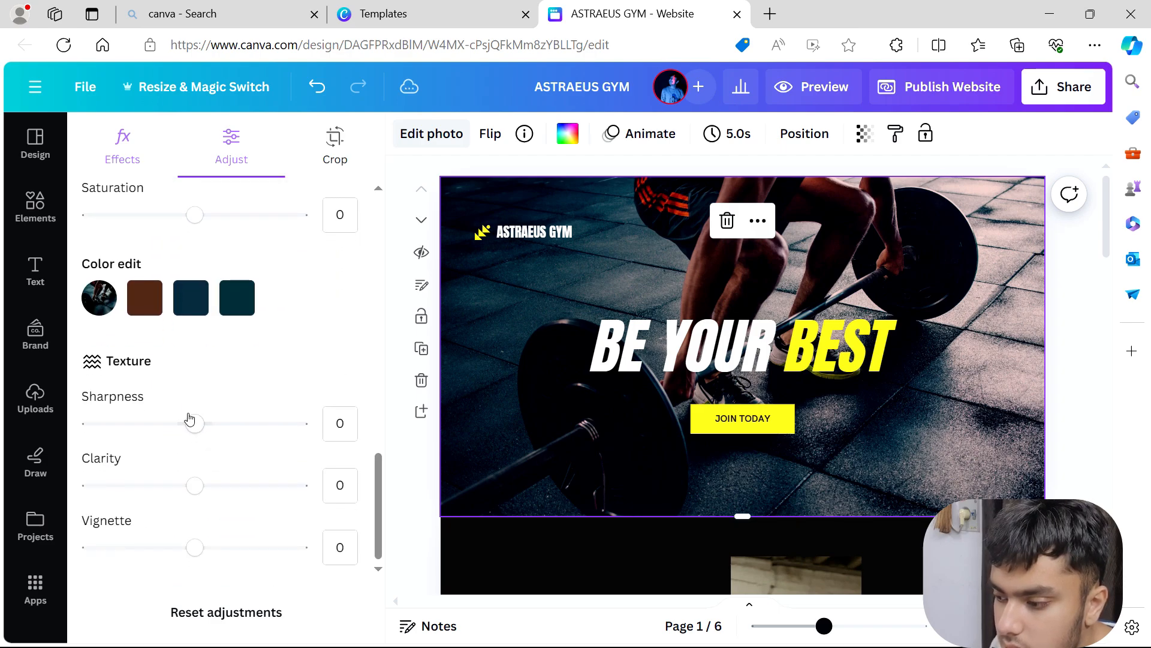
left_click_drag(123, 434, 256, 460)
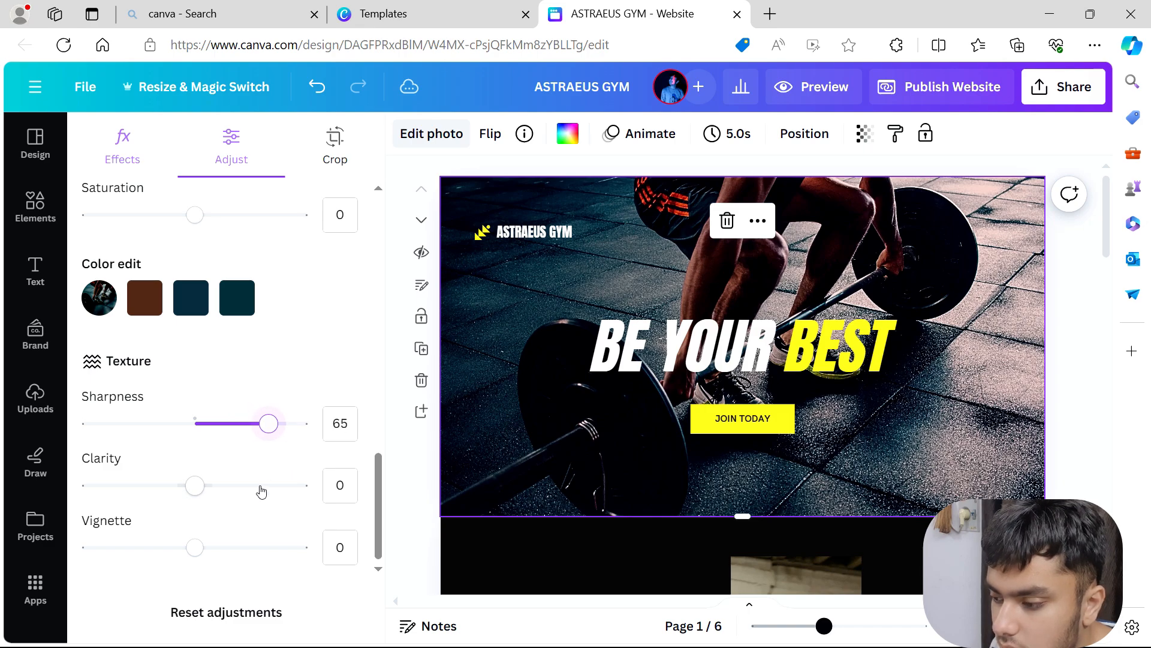
mouse_move(208, 496)
left_mouse_down()
mouse_move(308, 497)
mouse_move(202, 497)
left_mouse_up()
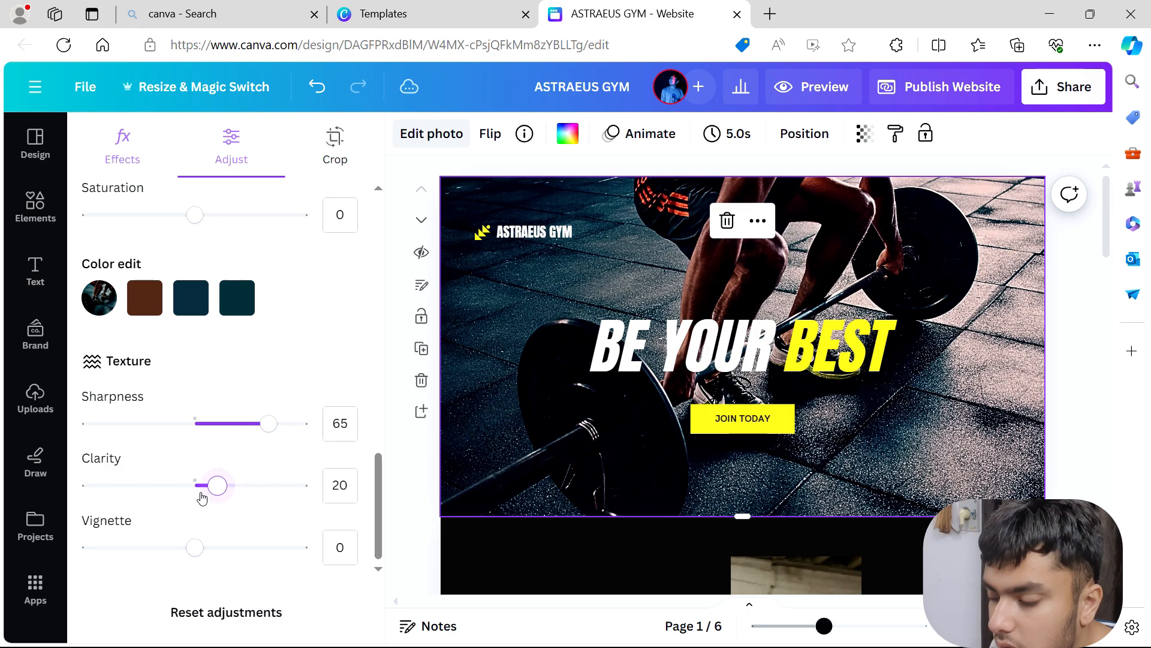
left_click_drag(242, 433, 238, 430)
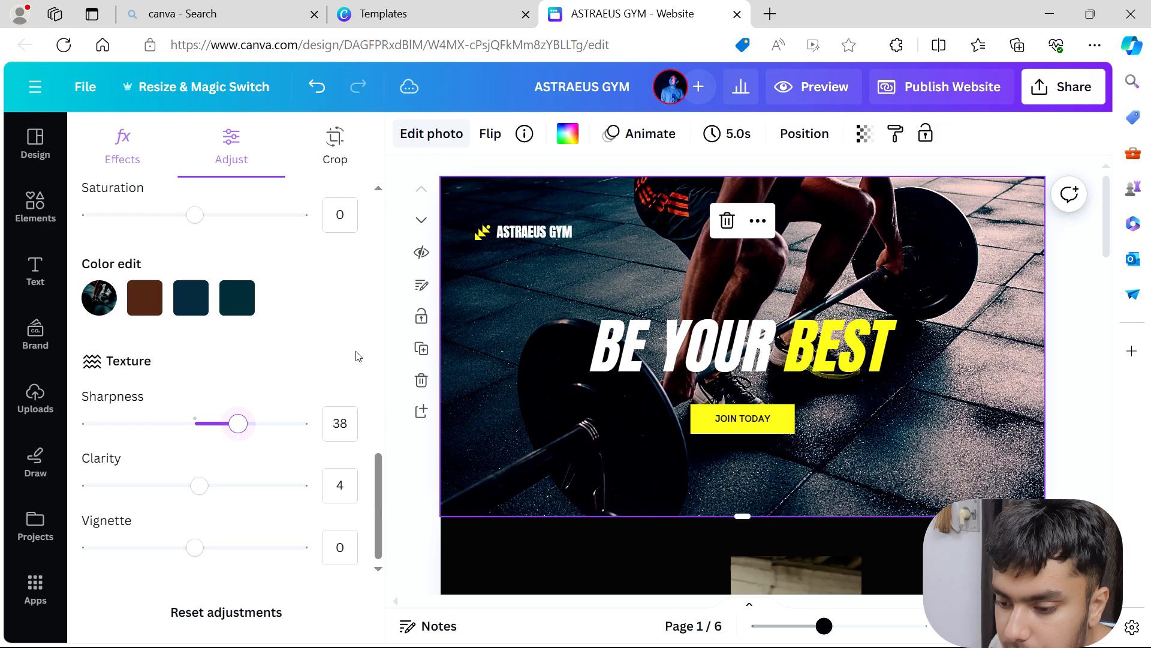
left_click(392, 308)
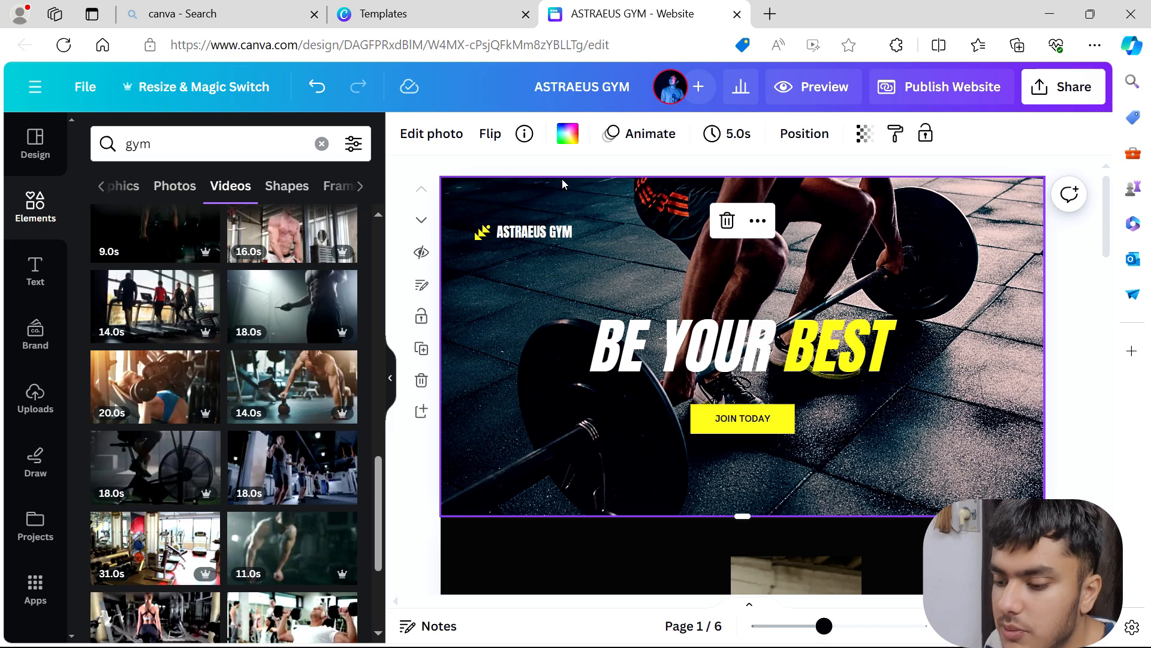
Step: Check the "gym" element search for frames and charts, and clear the search term
left_click(28, 293)
left_click(33, 206)
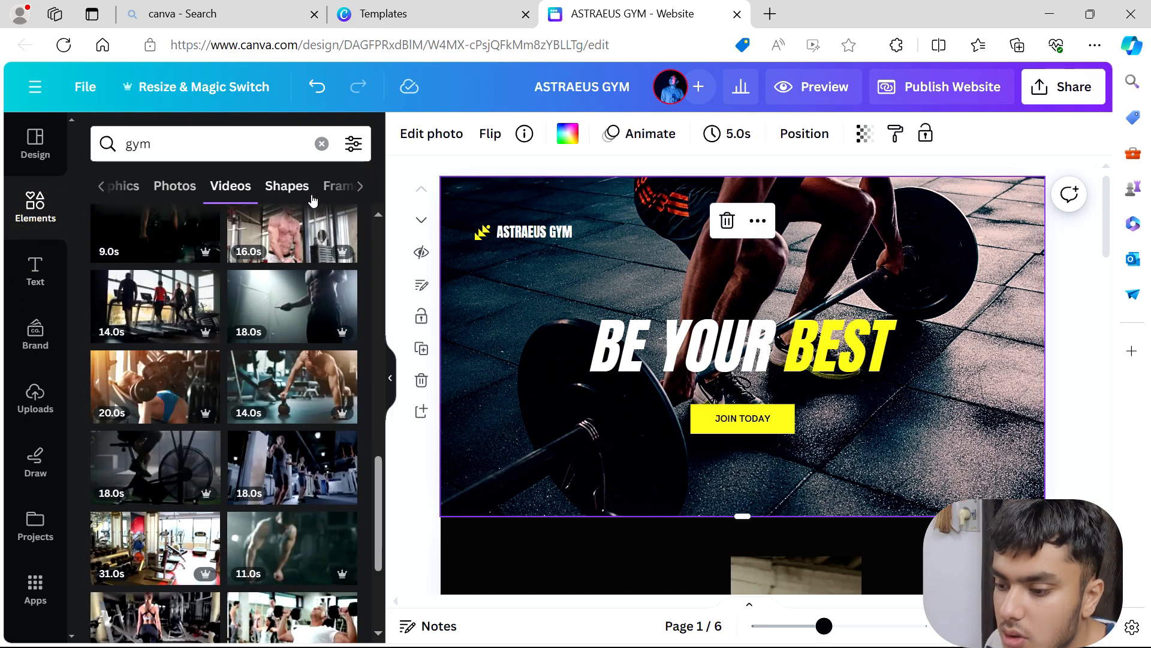
left_click(310, 198)
left_click(311, 198)
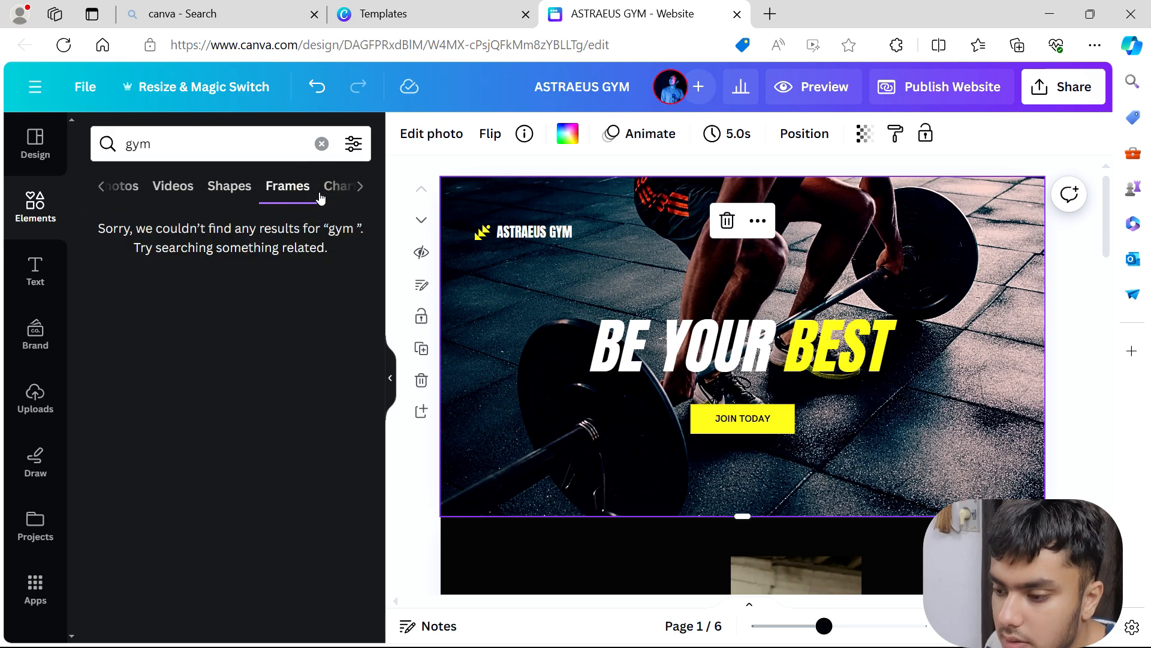
left_click(336, 194)
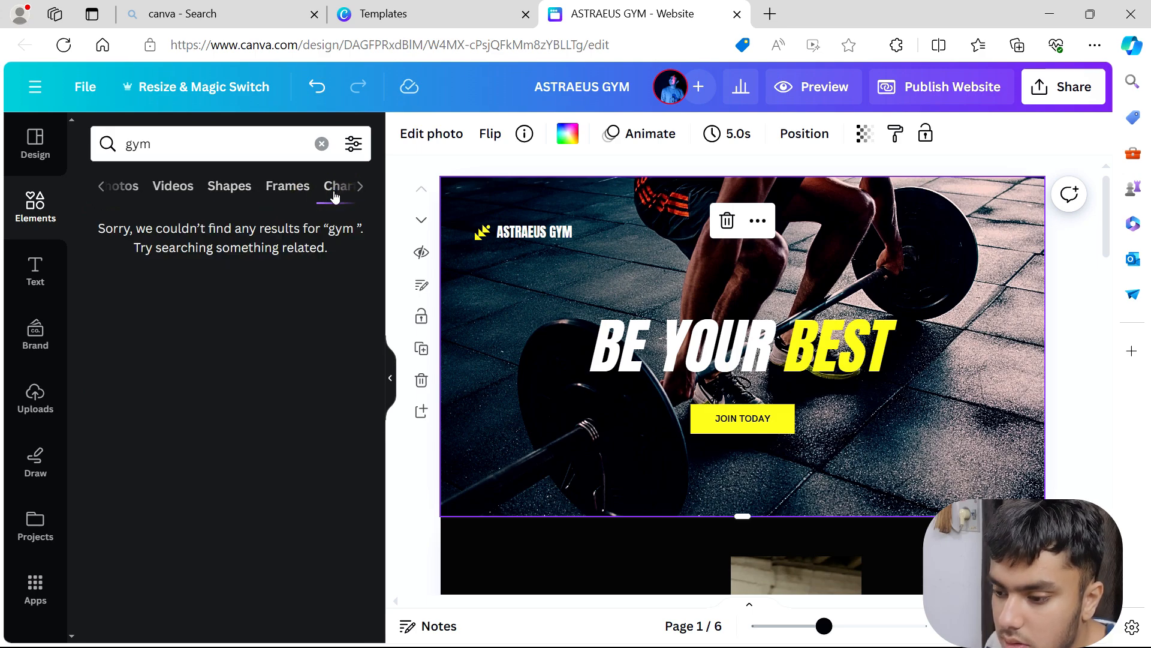
left_click(334, 193)
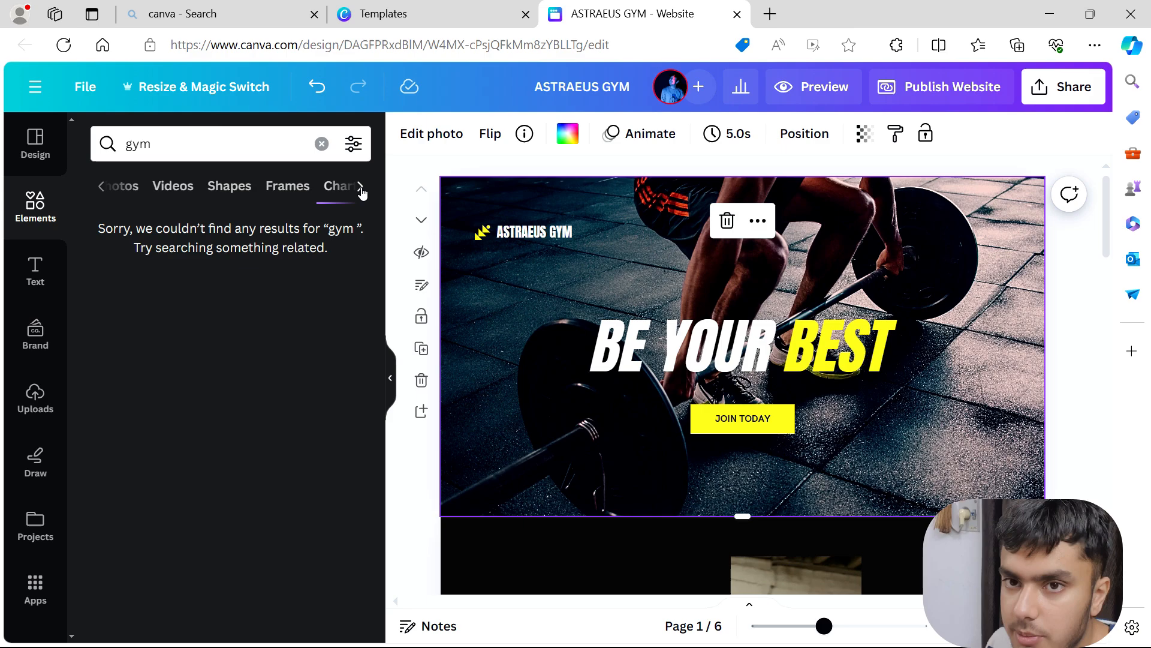
left_click(323, 143)
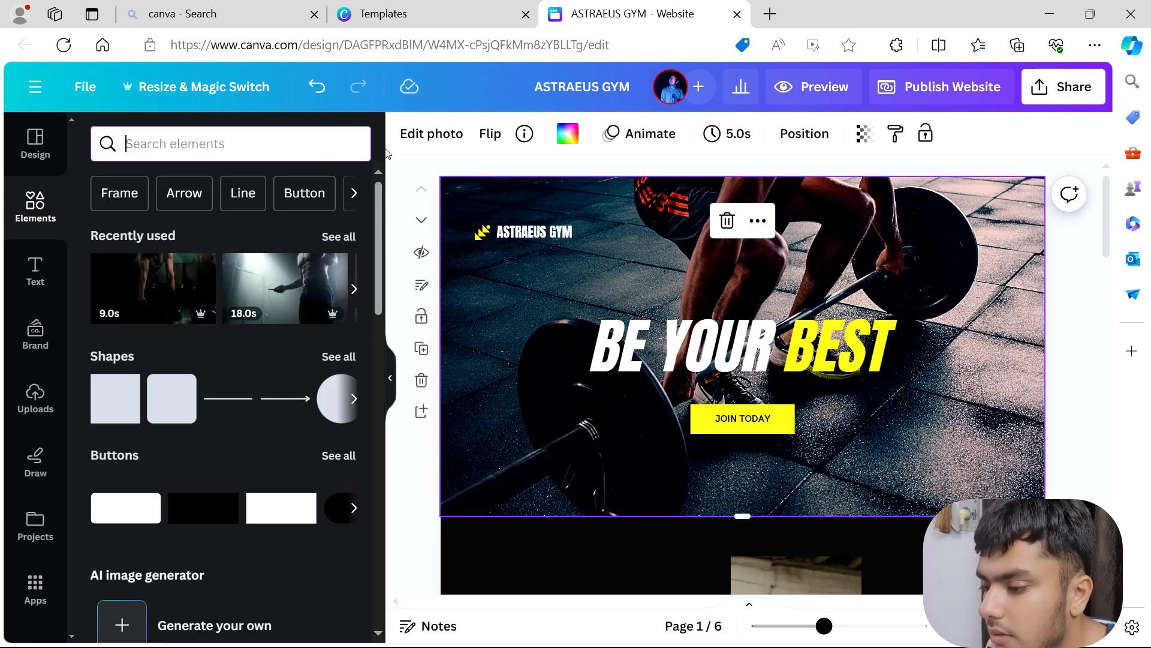
Step: Add a page at the end using the 45% progress-ring layout and move it above the "Get in touch today" page
scroll(642, 236, "down", 15)
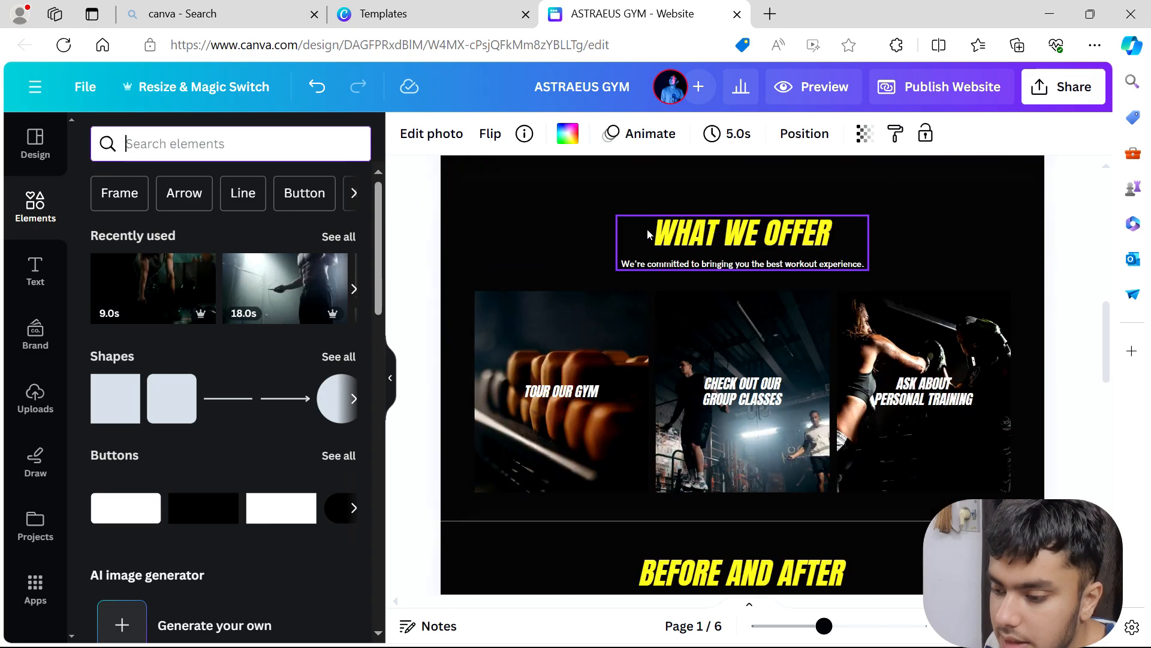
scroll(648, 222, "down", 2)
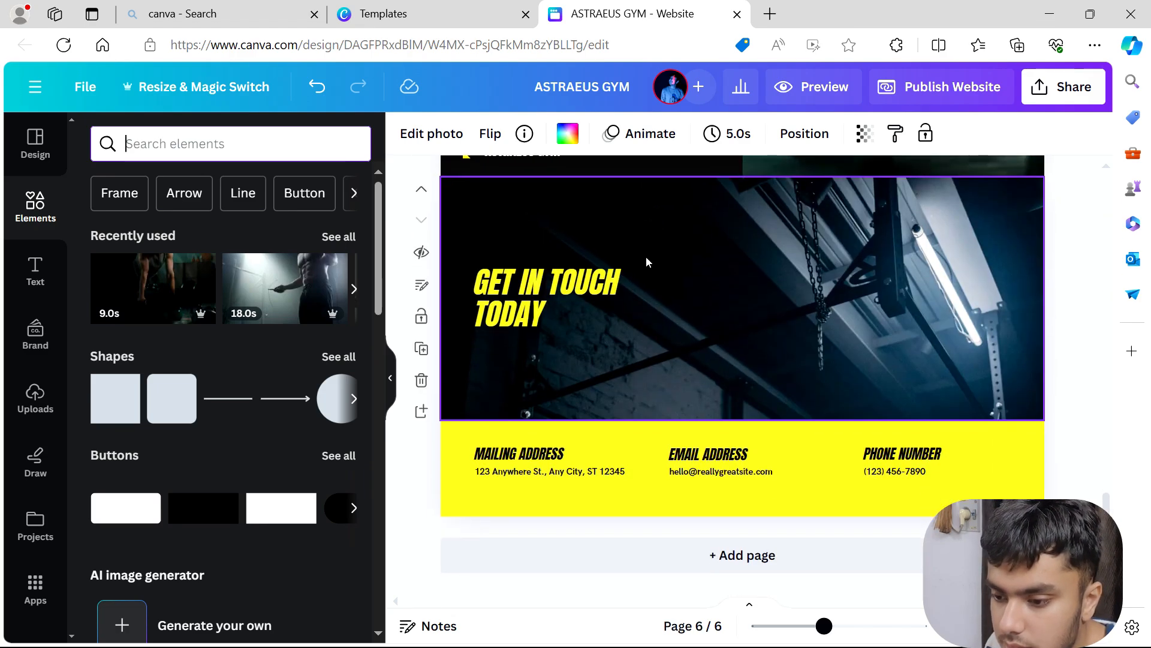
left_click(719, 557)
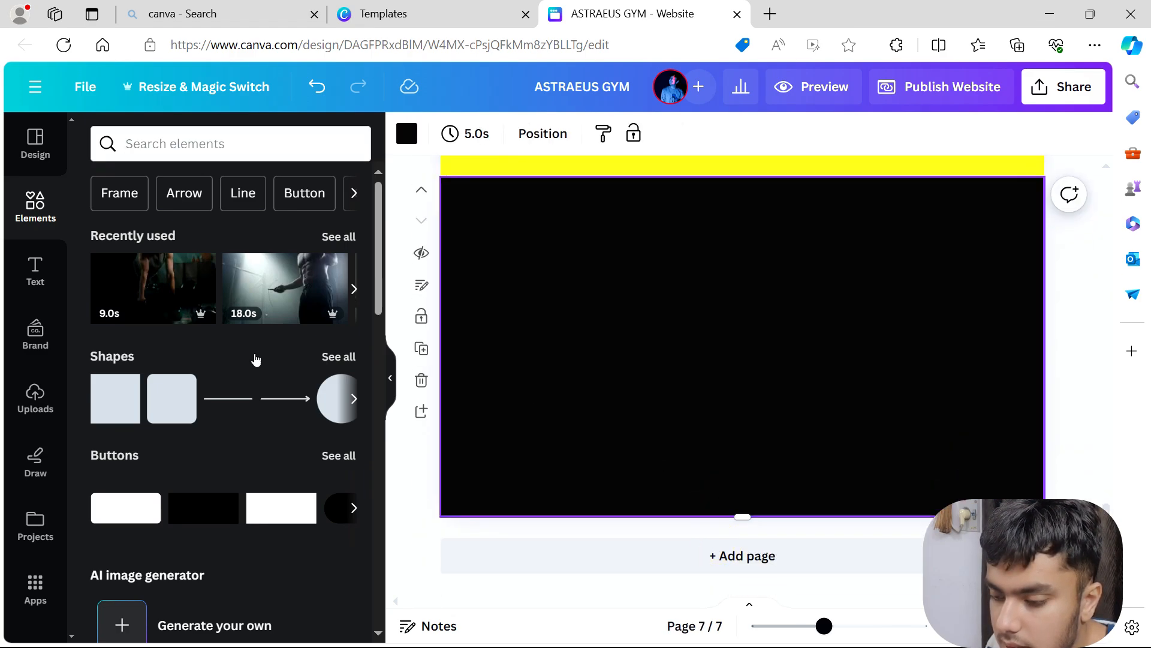
left_click(26, 139)
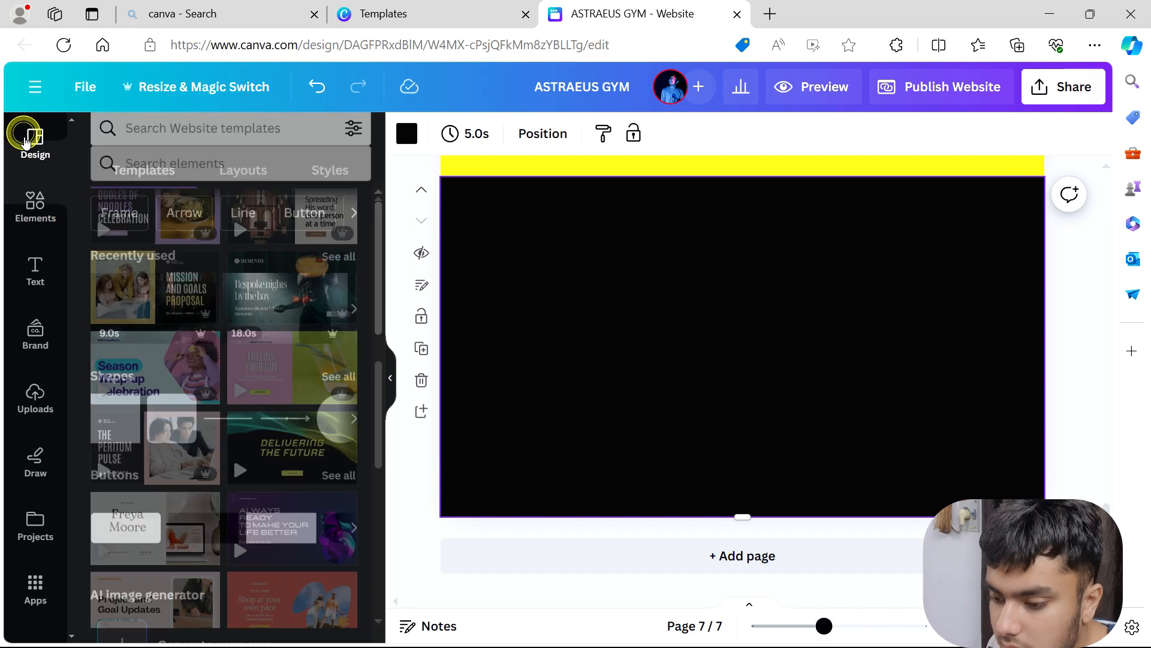
left_click(277, 191)
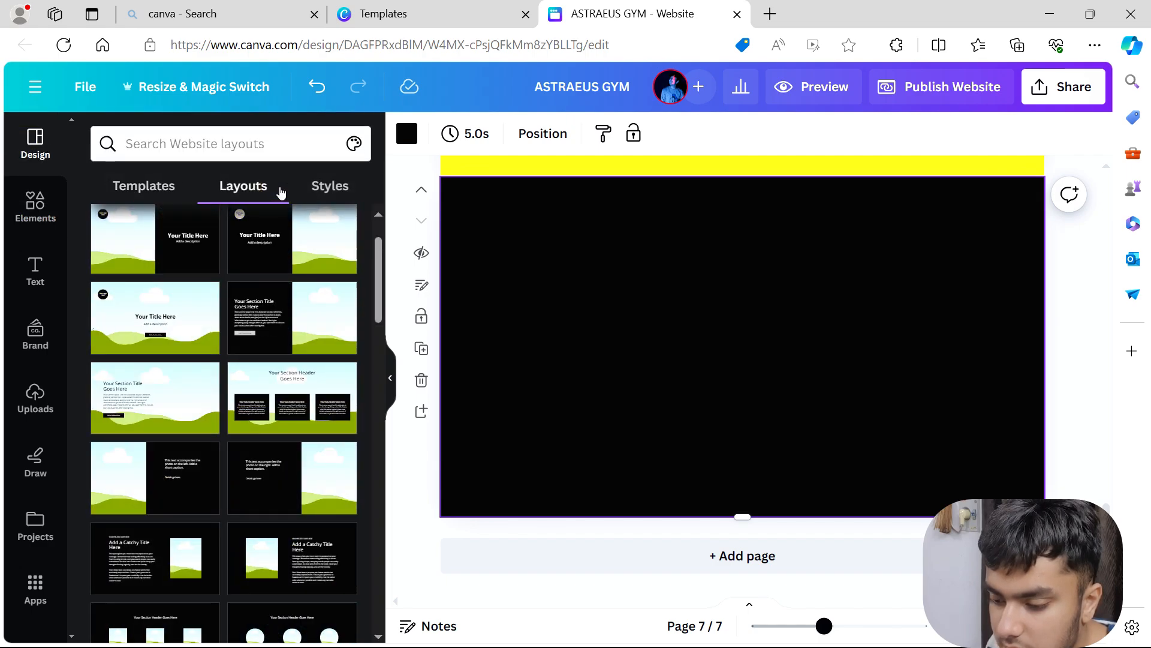
scroll(252, 324, "down", 5)
scroll(252, 324, "down", 10)
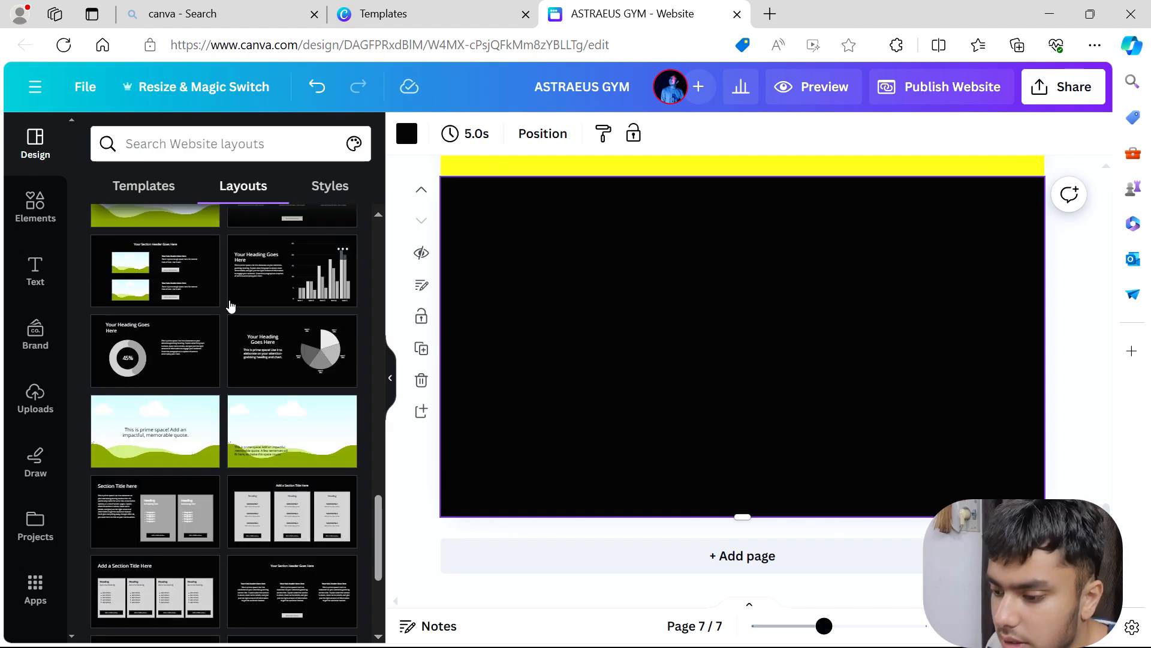
left_click(178, 344)
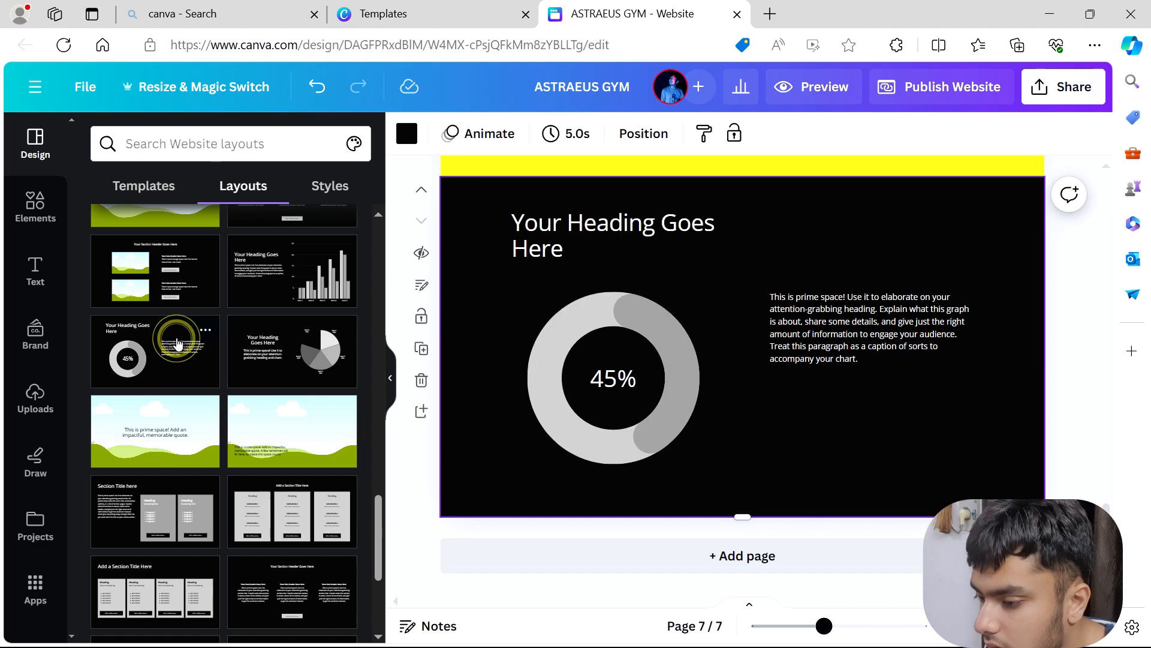
left_click(421, 190)
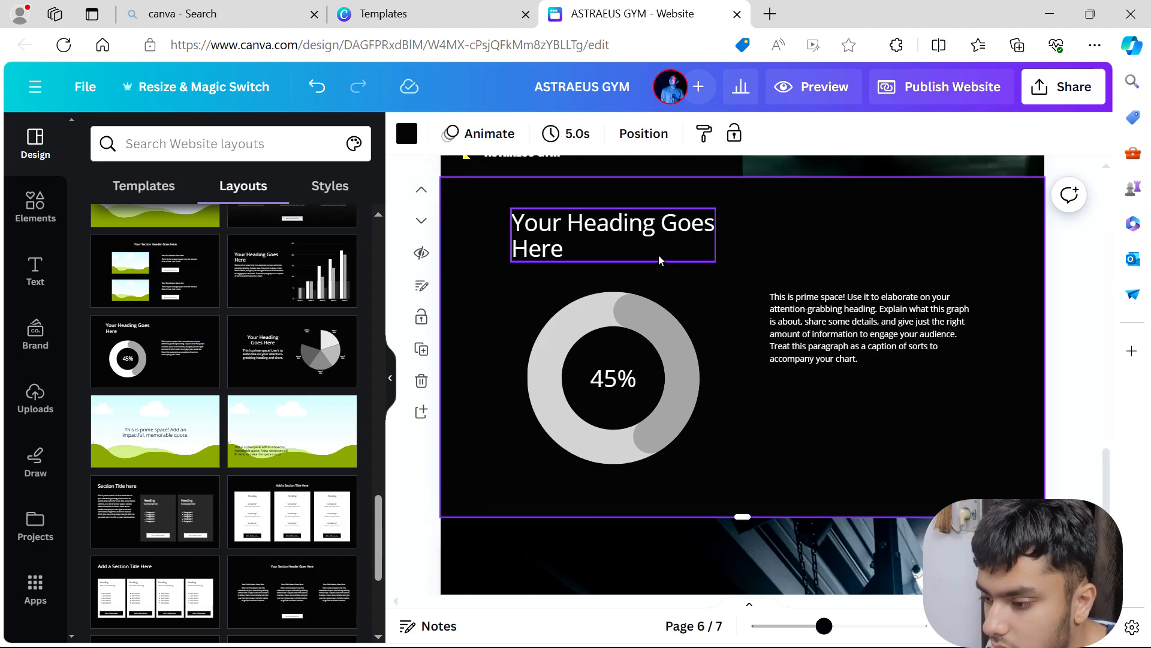
Step: Try bright red for the progress ring's filled arc and beige for its remaining track
left_click(645, 322)
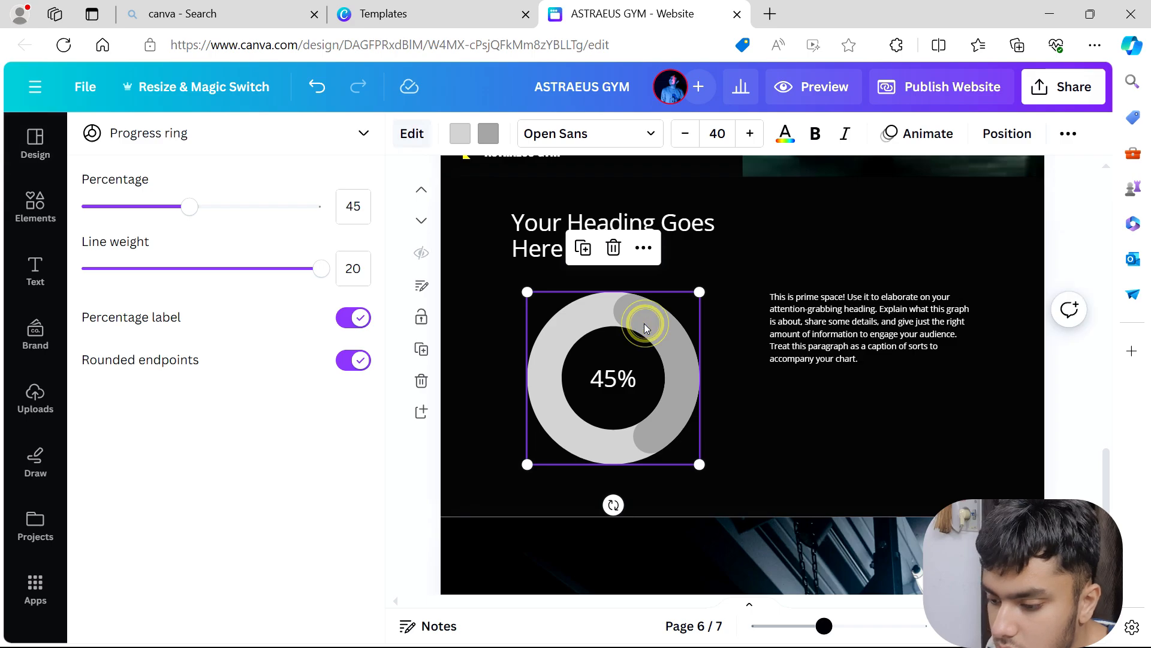
left_click(489, 133)
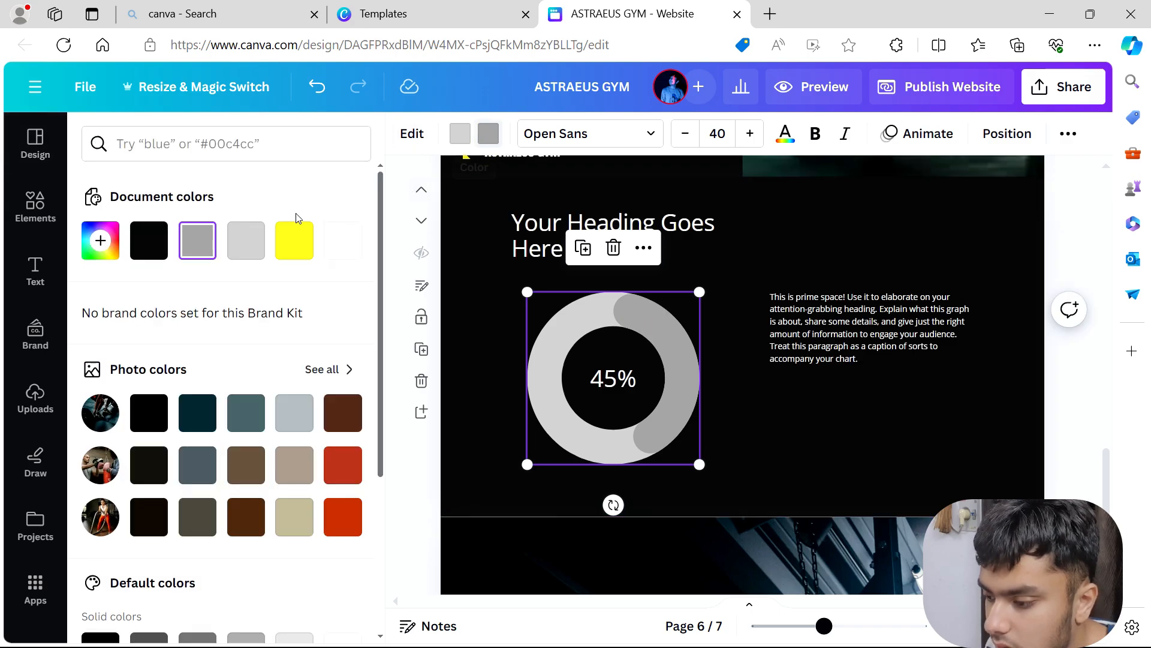
left_click(287, 249)
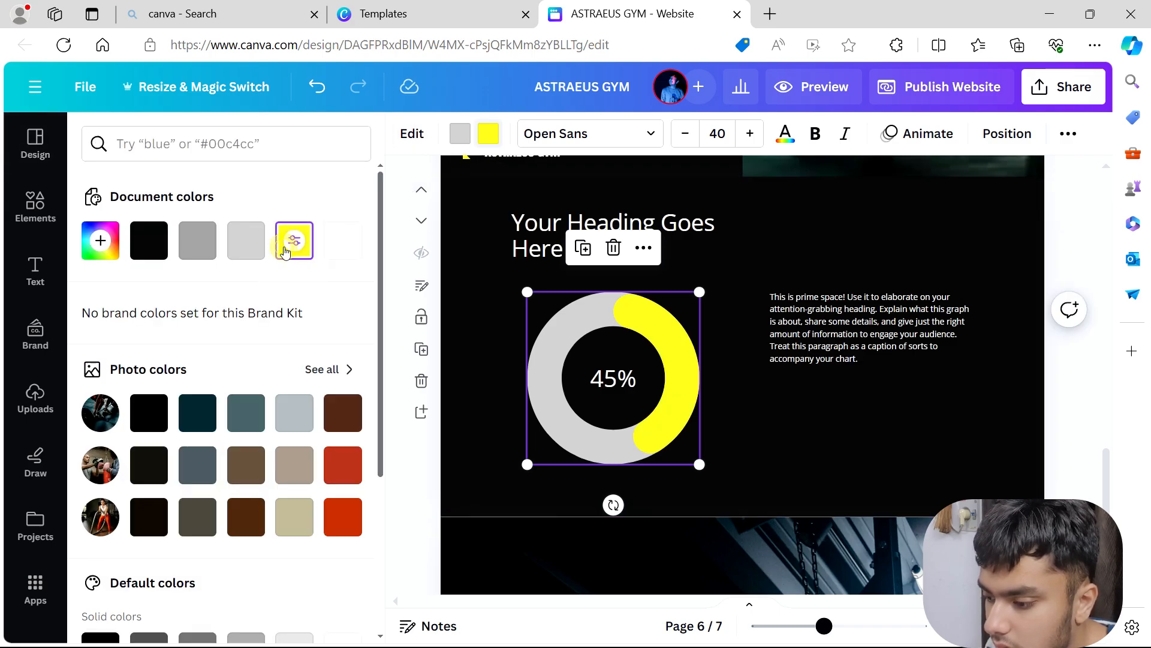
left_click(342, 513)
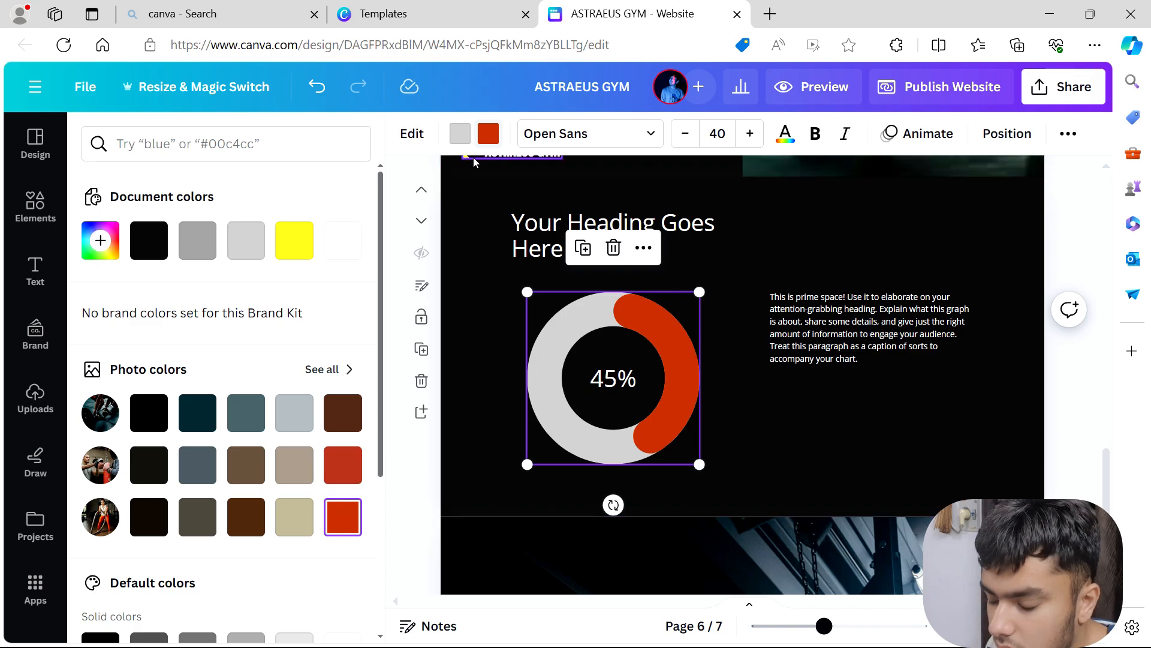
left_click(460, 134)
left_click(300, 248)
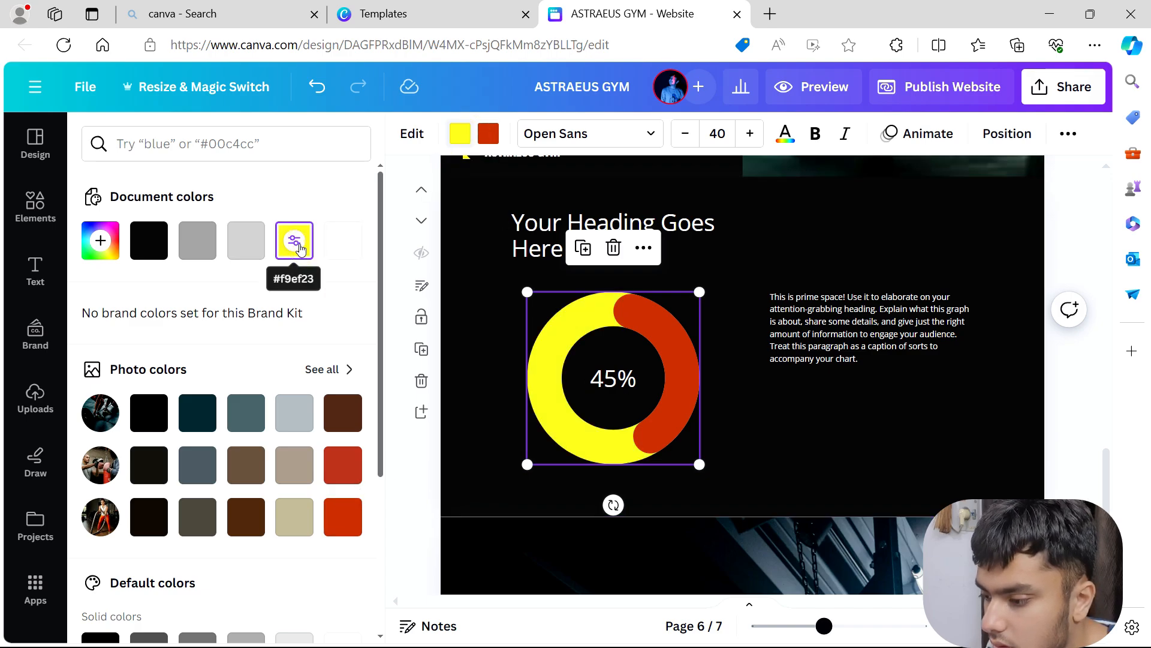
left_click(295, 467)
left_click(298, 510)
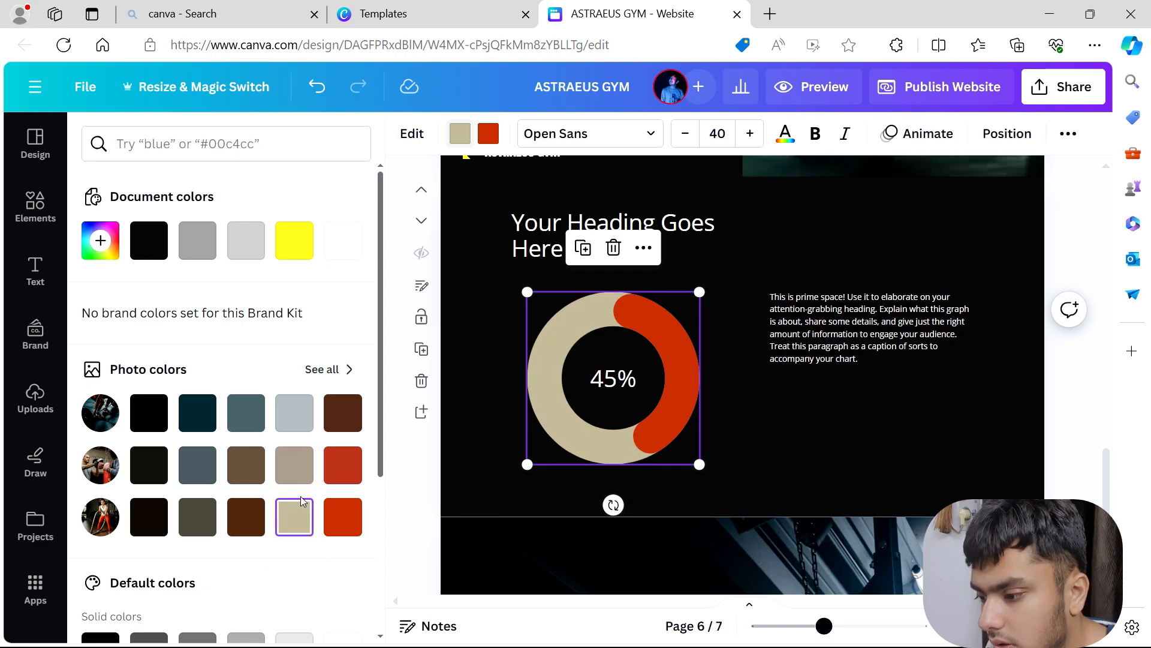
Step: Color the progress ring's filled arc yellow #f9ef23 and its remaining track red from the photo colors
left_click(486, 133)
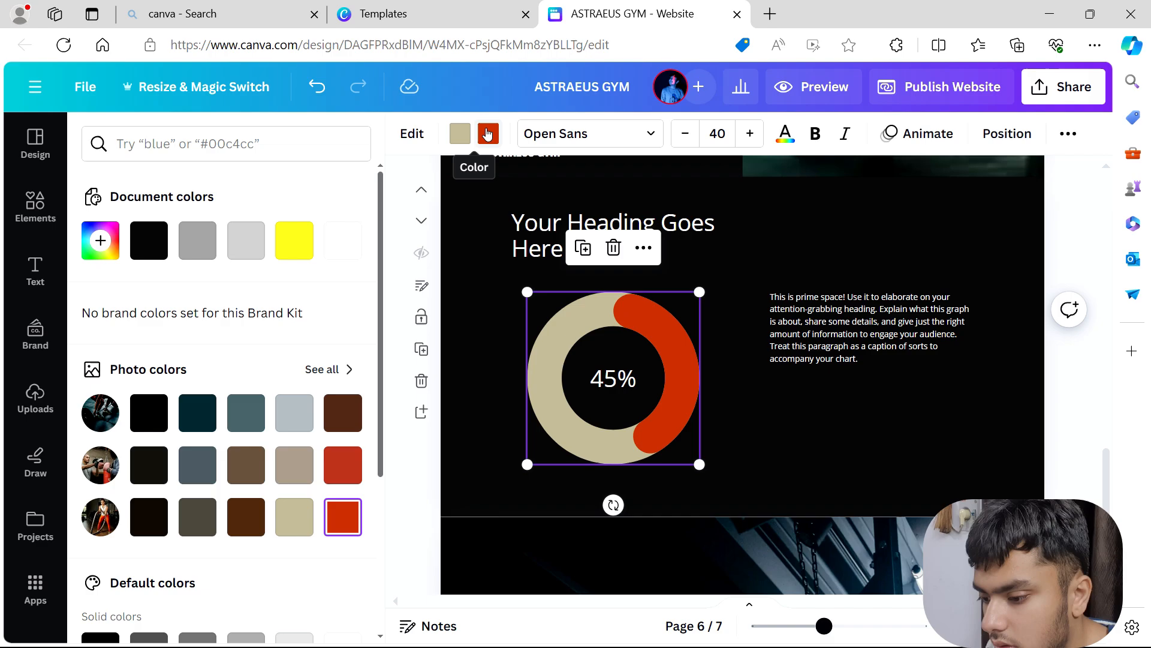
left_click(302, 247)
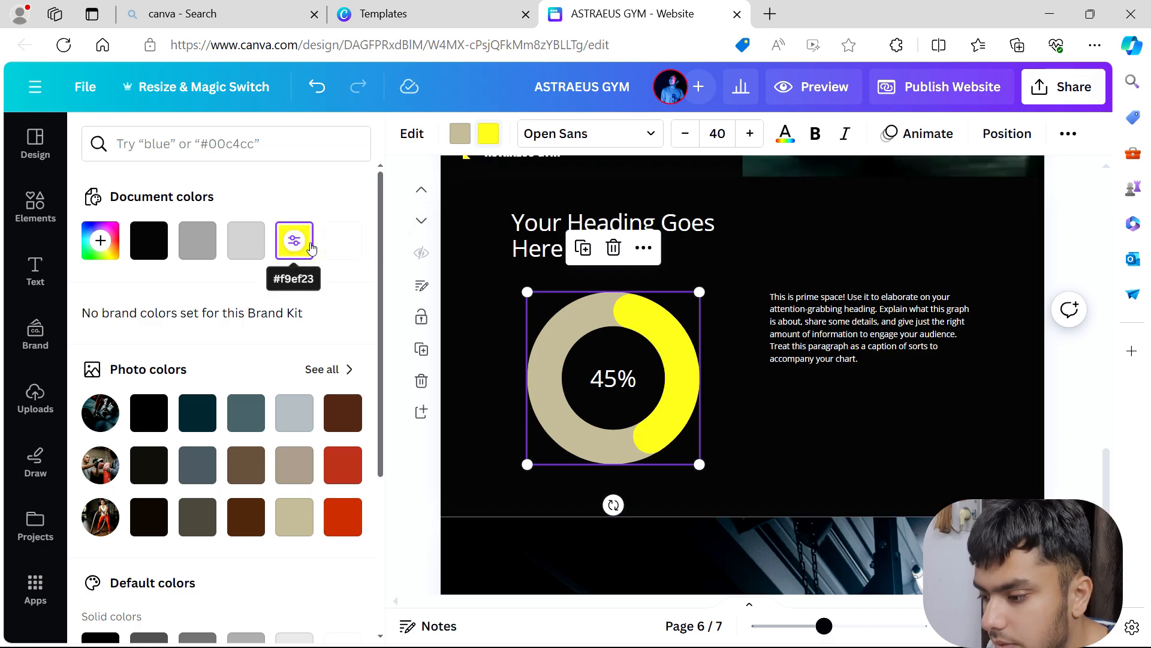
left_click(472, 139)
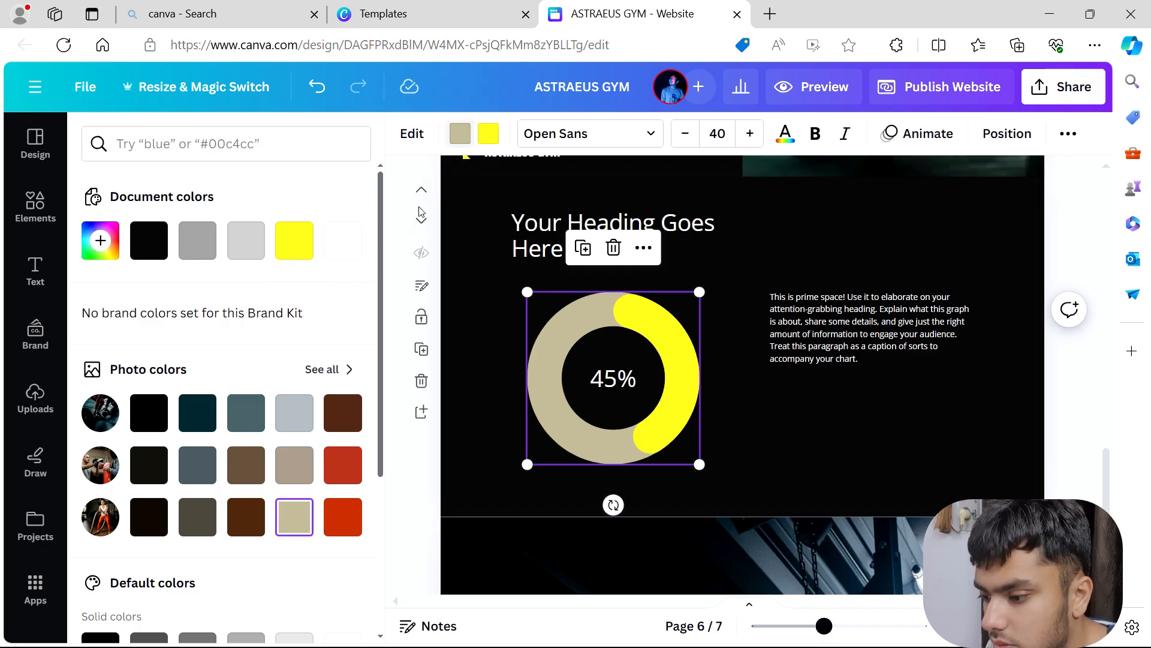
left_click(329, 460)
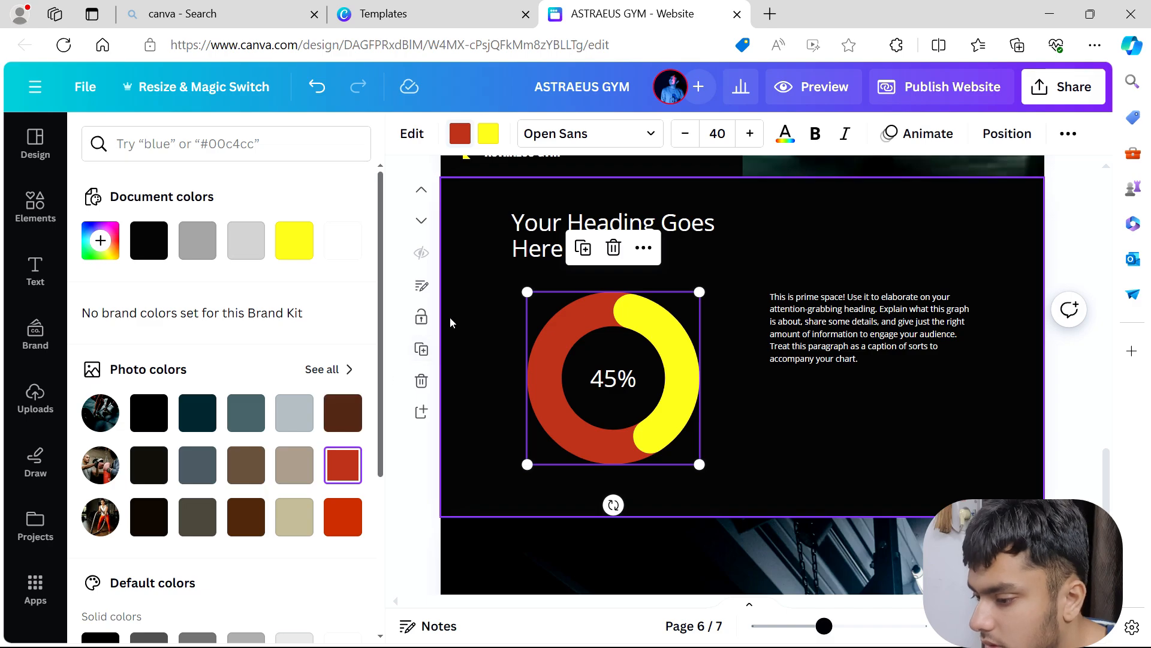
left_click(429, 160)
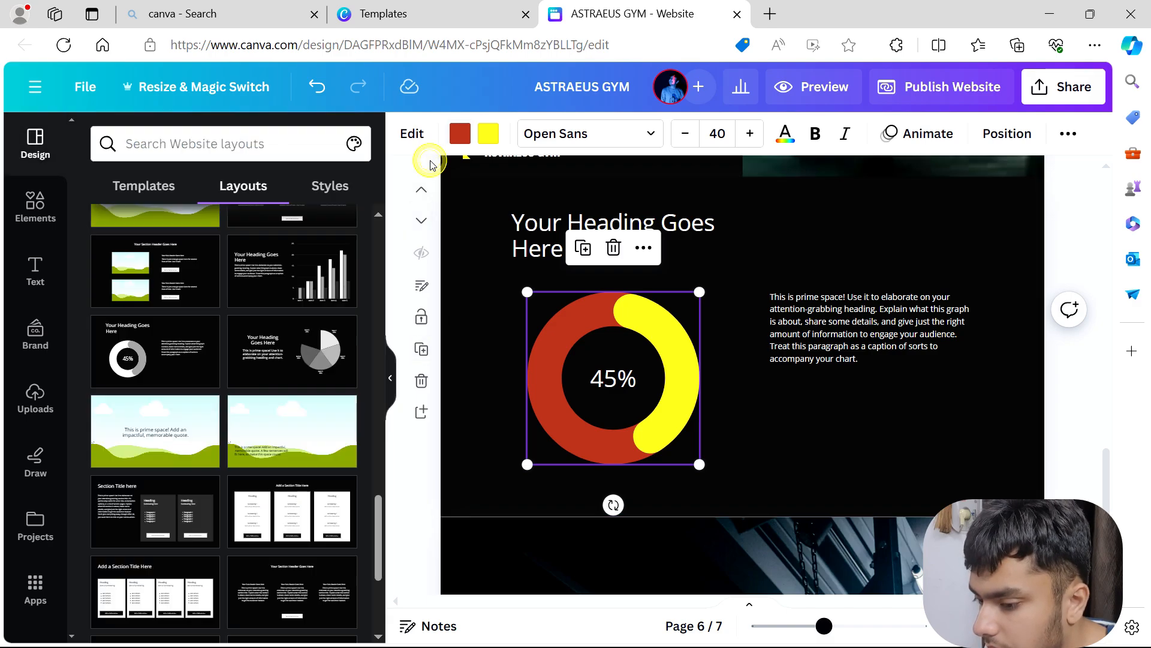
Step: Replace the heading above the progress ring with "TRANSFORMING BODY RESULTS"
left_click(833, 314)
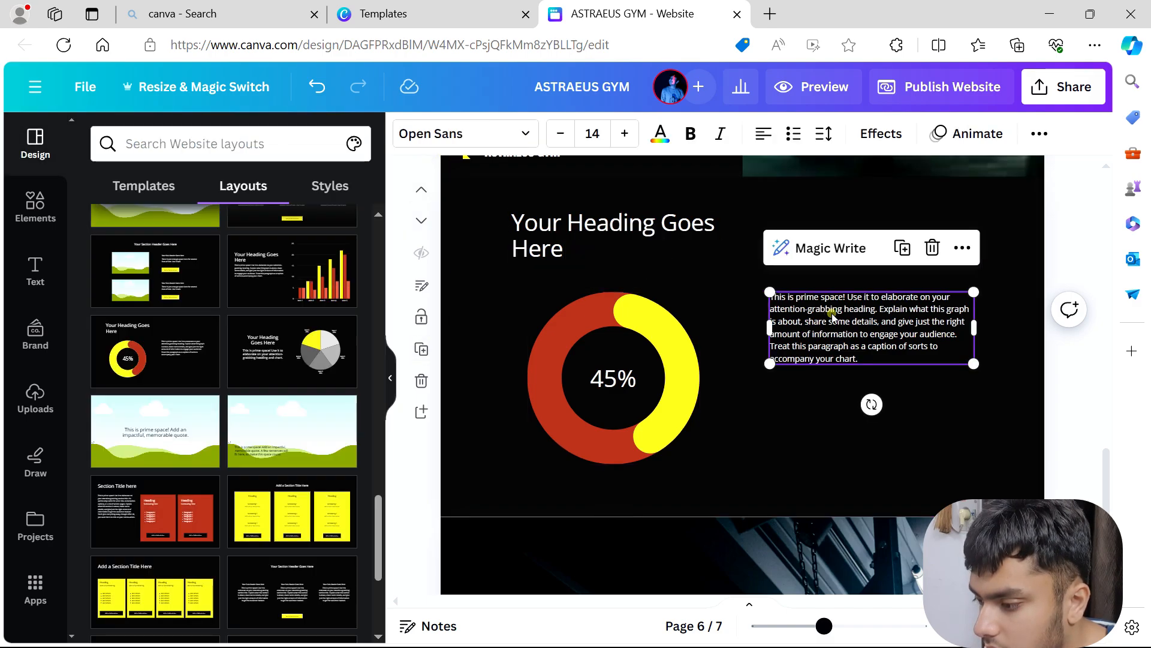
left_click(832, 314)
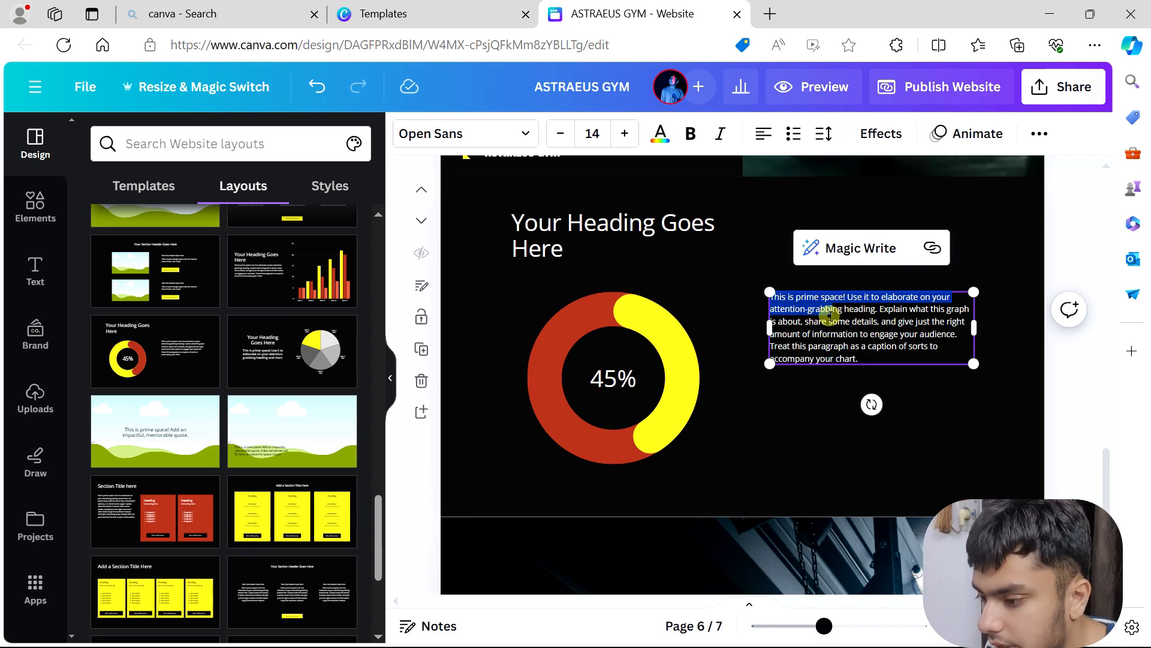
left_click(647, 238)
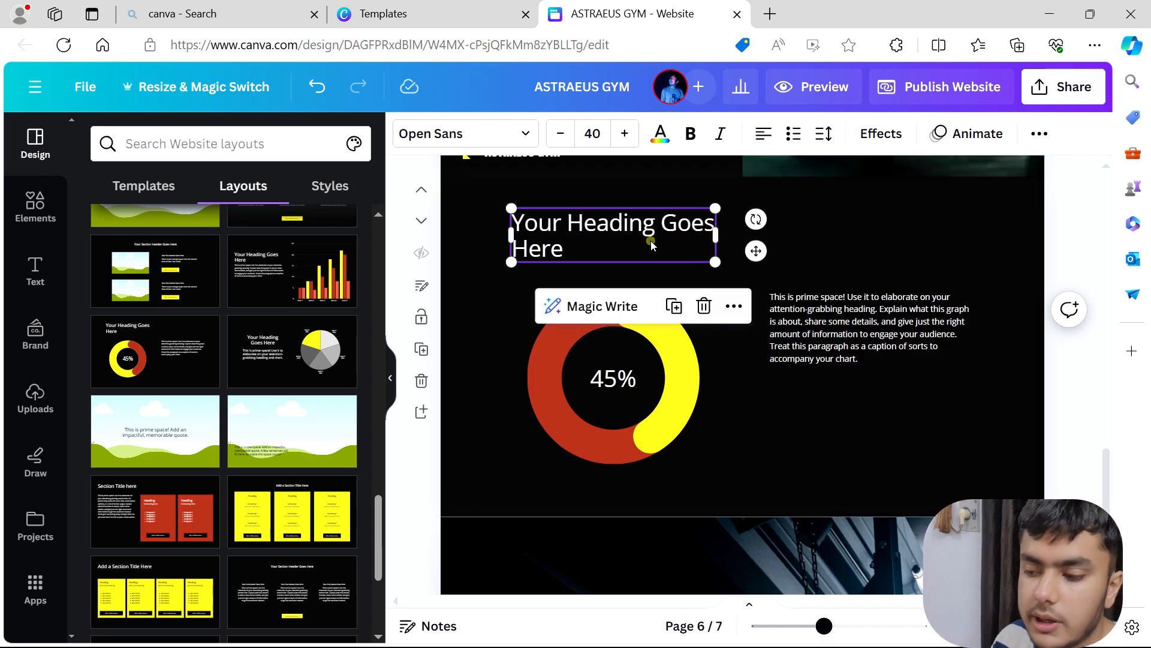
double_click(701, 257)
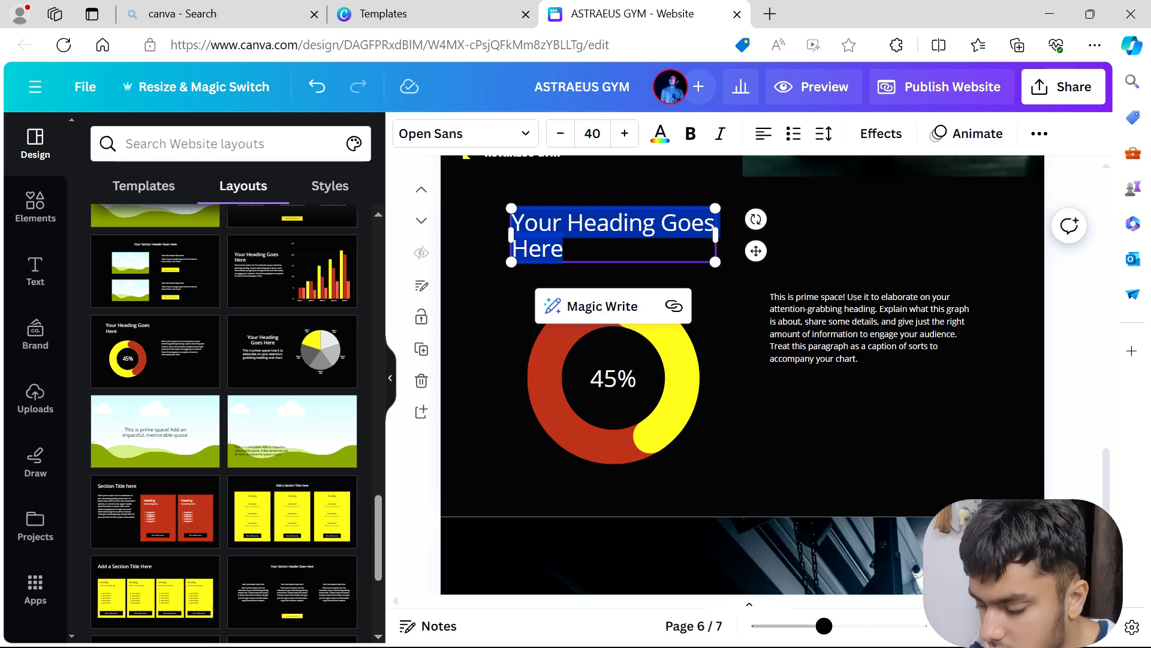
type("TRA")
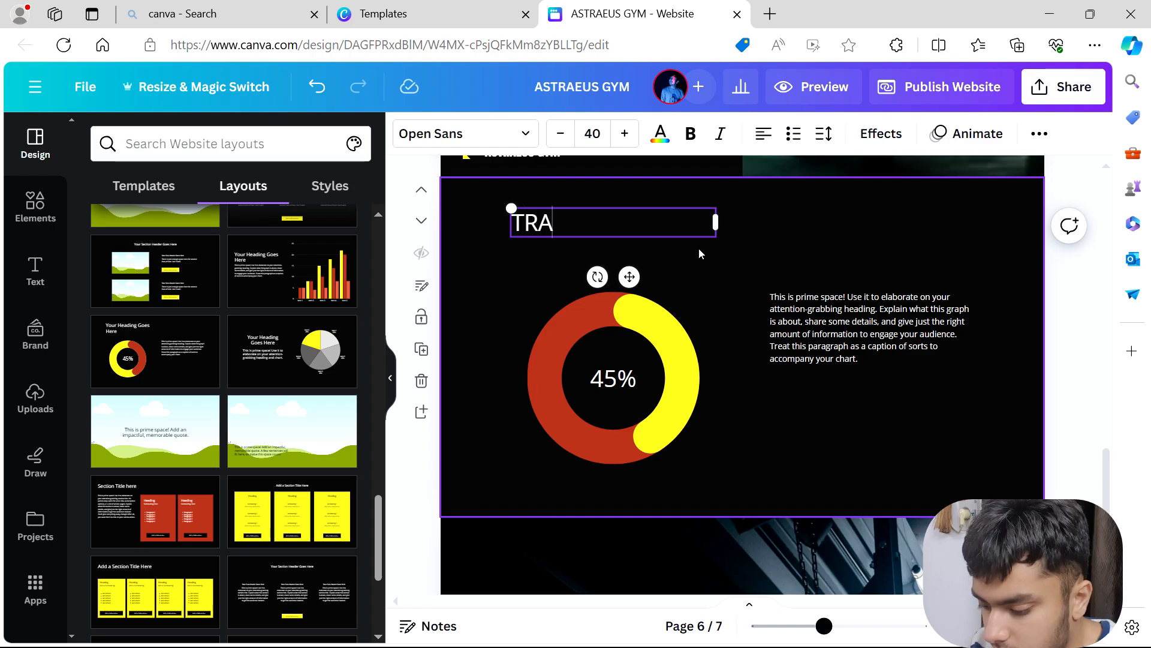
type("NSF")
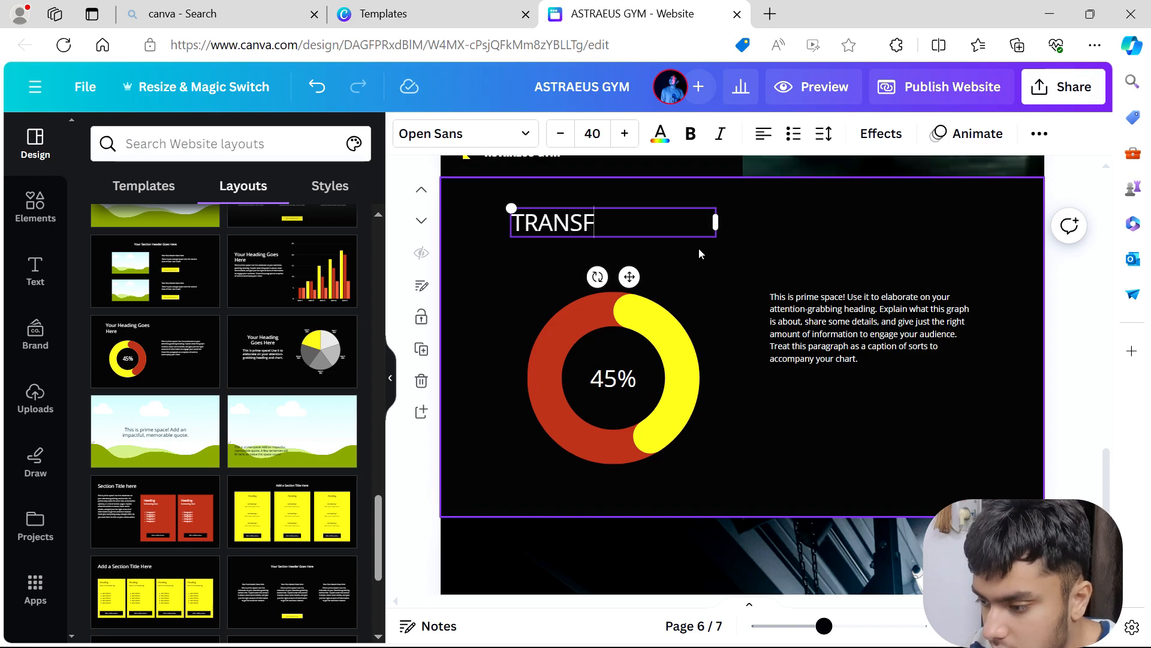
type("ORM")
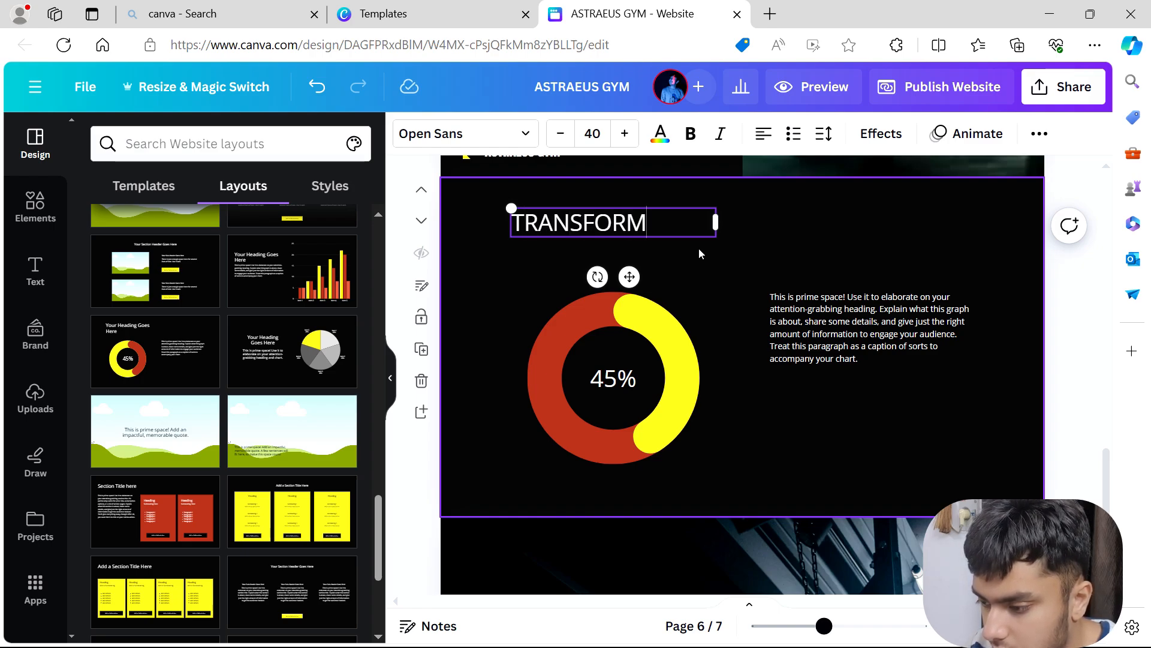
type("ING")
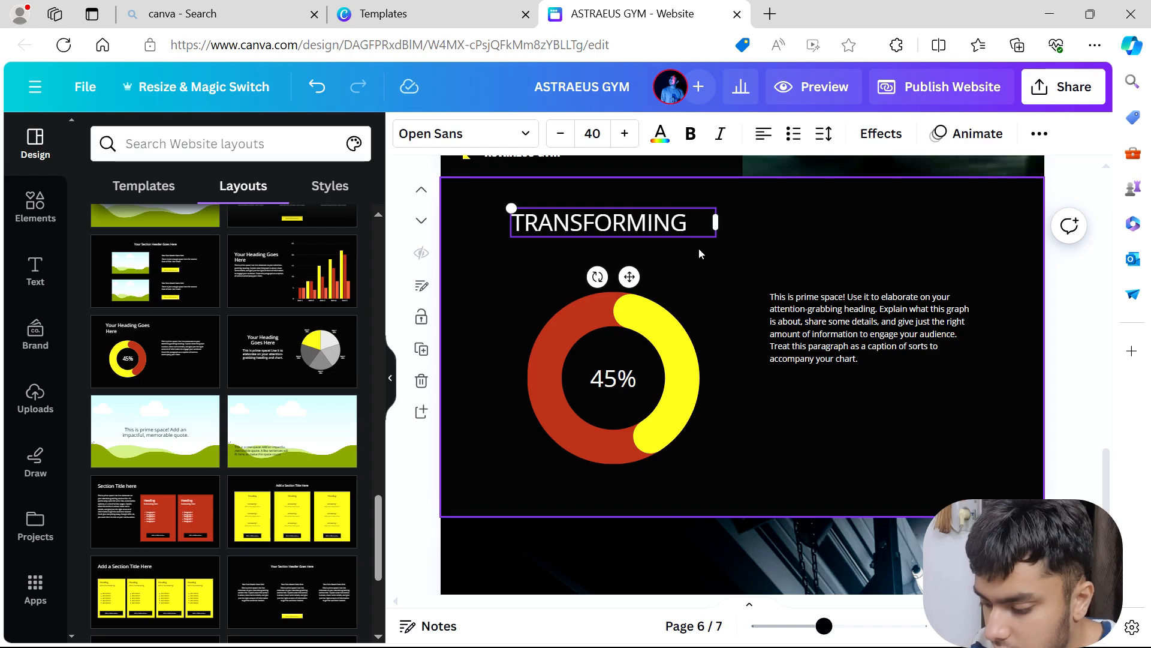
type(" BODY")
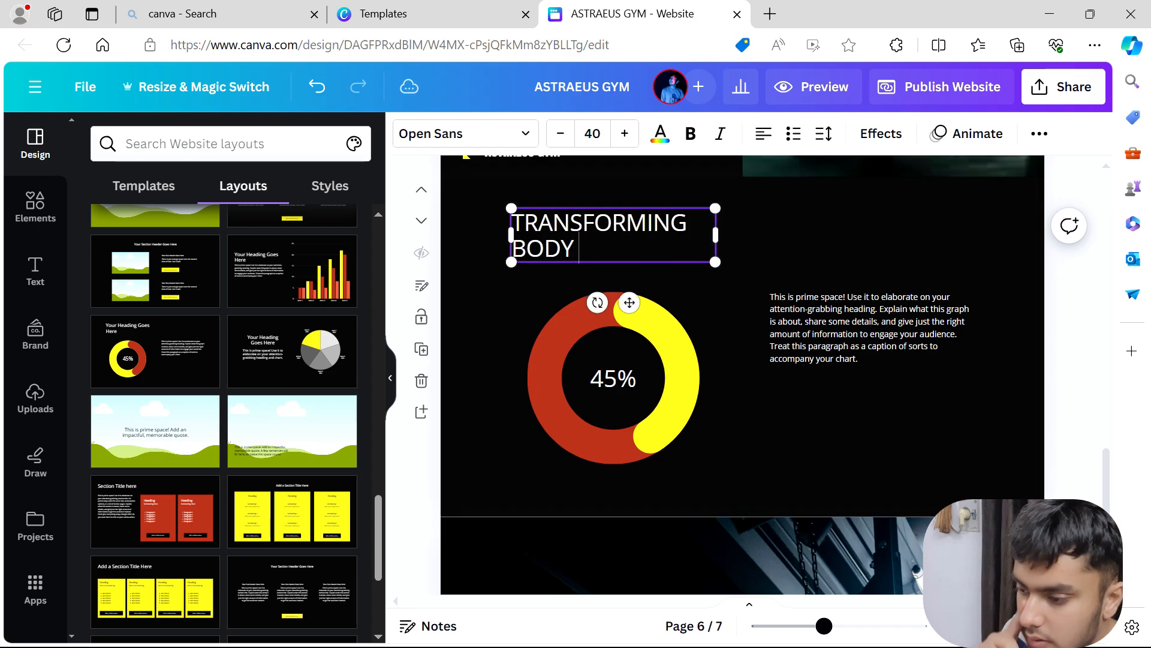
type(" REULTS")
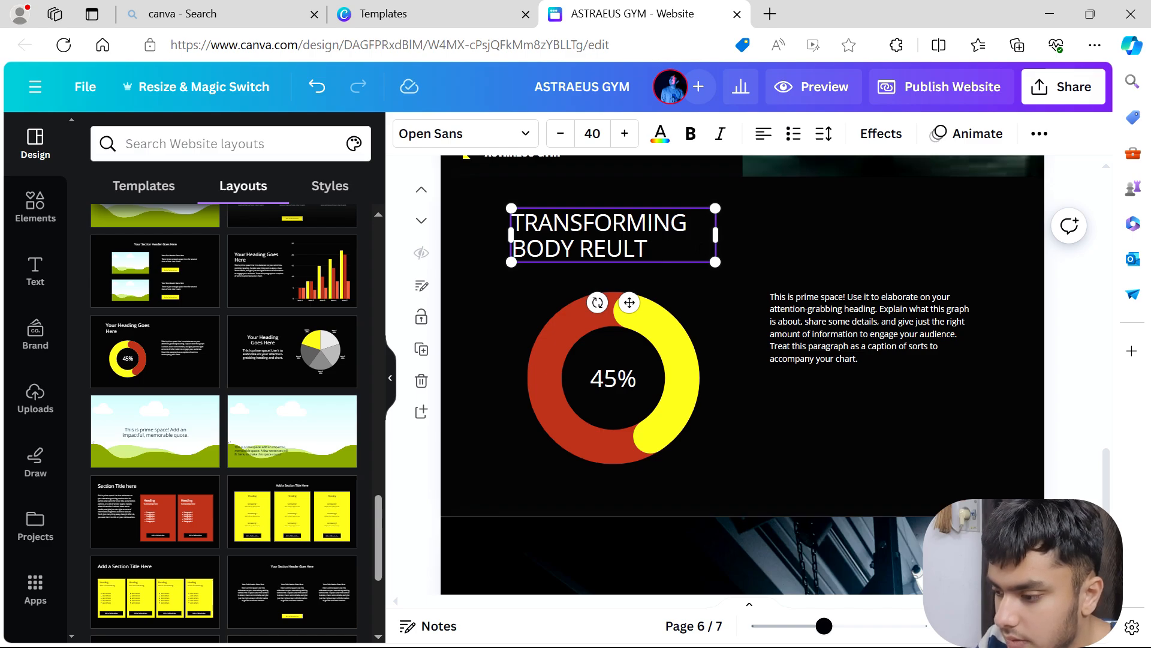
key("BackSpace")
type("SU")
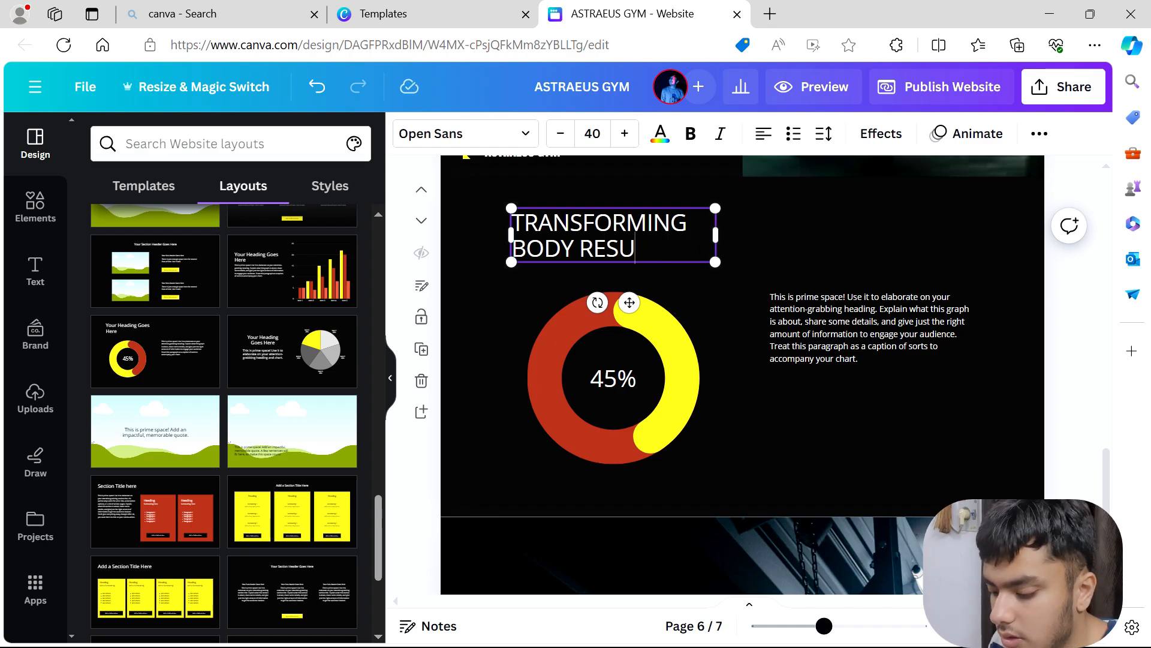
type("LTS")
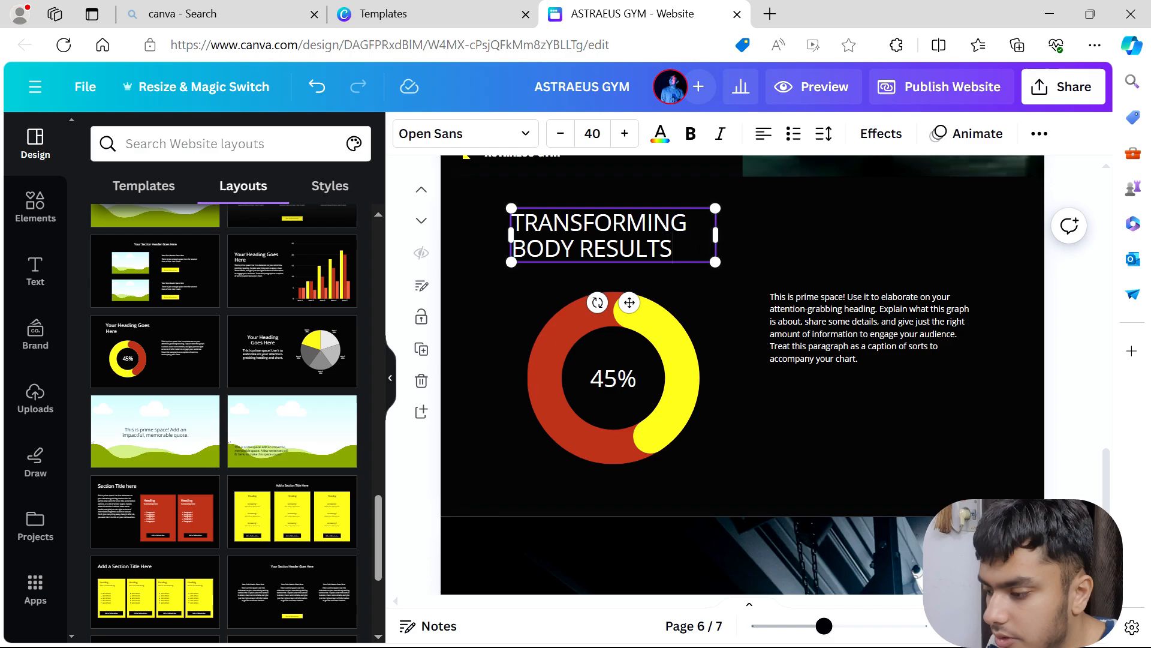
Step: Copy the heading text and paste it over the placeholder paragraph beside the progress ring
key("ctrl+a")
key("ctrl+c")
left_click(810, 333)
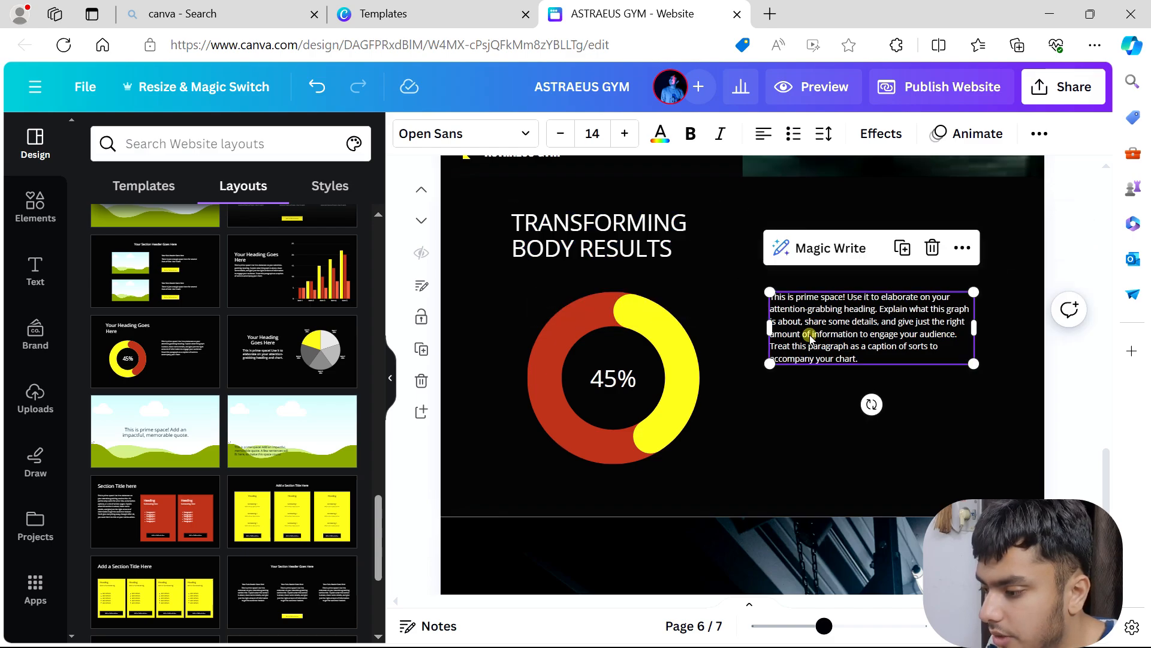
key("ctrl+a")
key("ctrl+v")
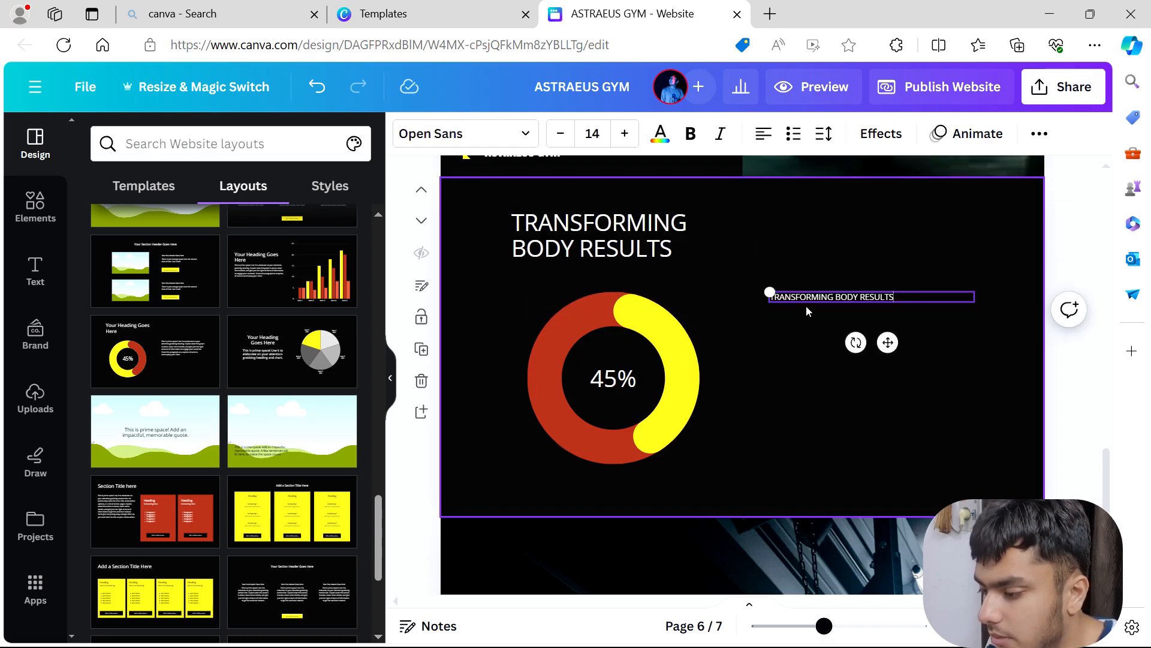
Step: Generate longer copy with Magic Write from the "TRANSFORMING BODY RESULTS" text beside the progress ring
left_click(926, 268)
left_click(874, 297)
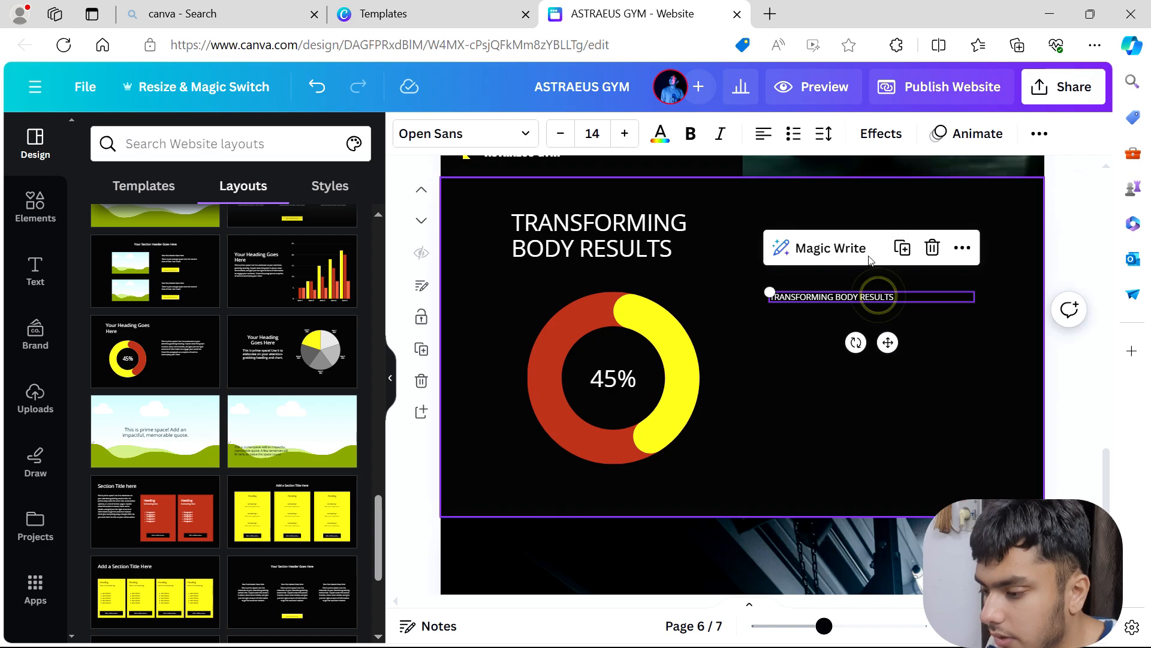
left_click(862, 247)
left_click(876, 303)
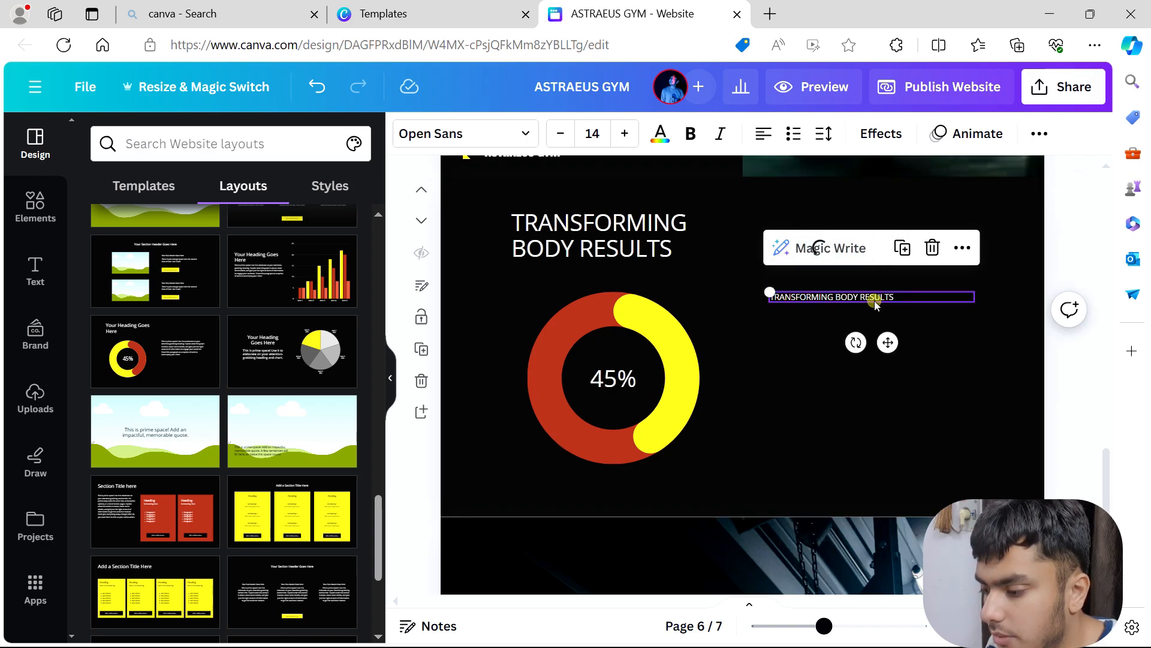
left_click(627, 255)
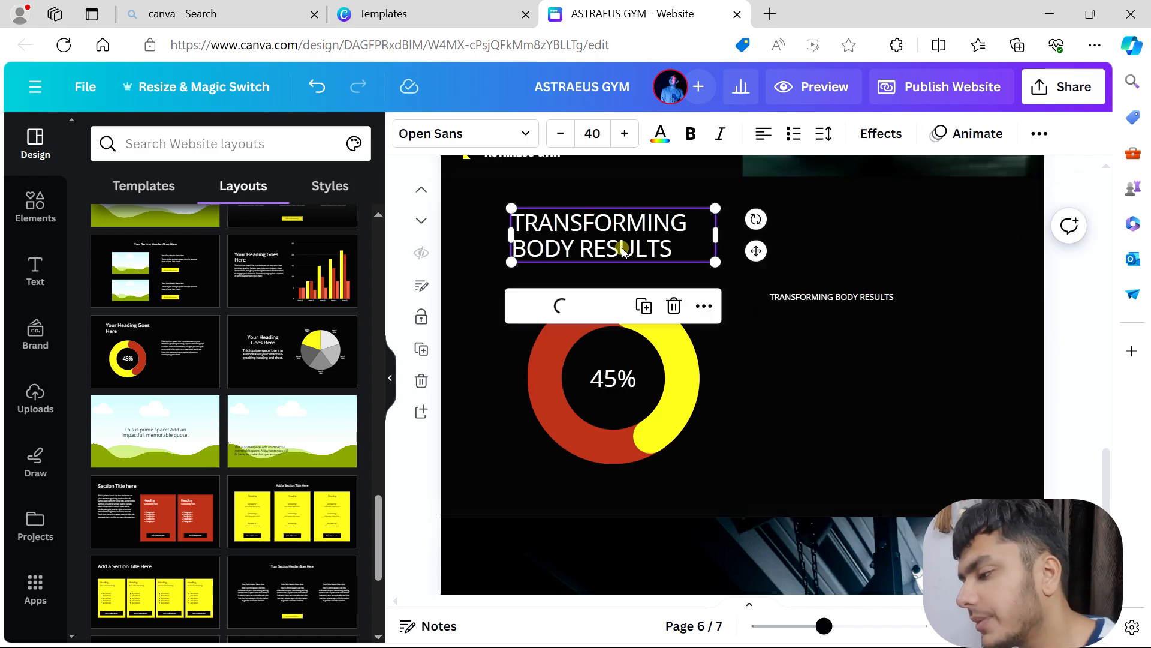
left_click(822, 299)
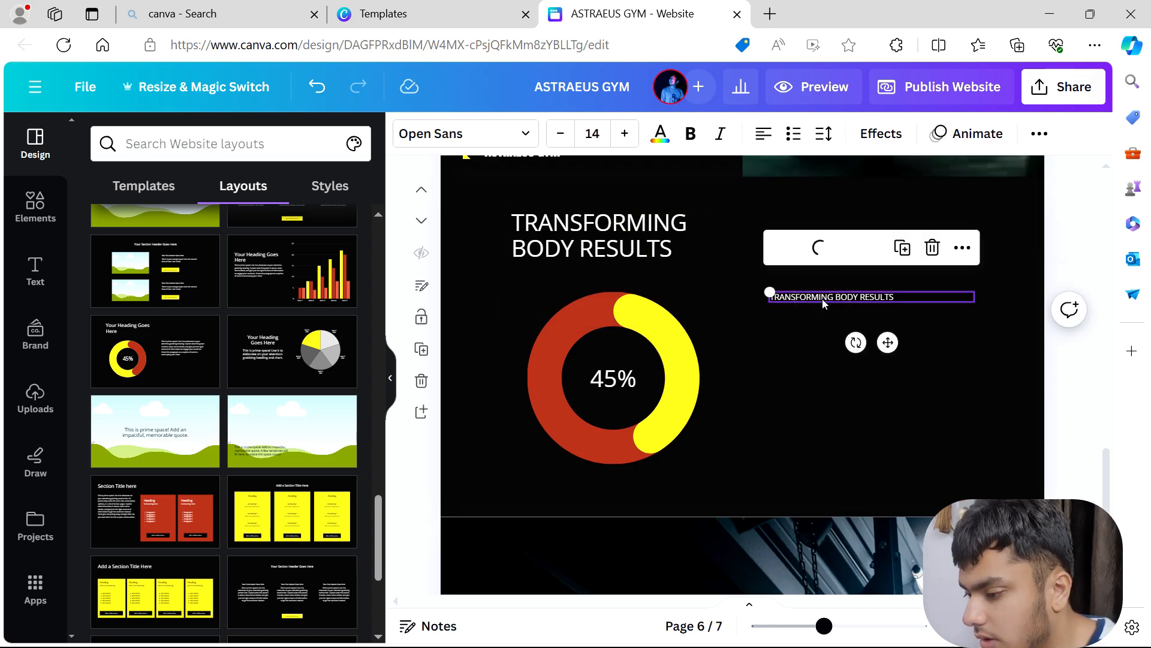
left_click(854, 296)
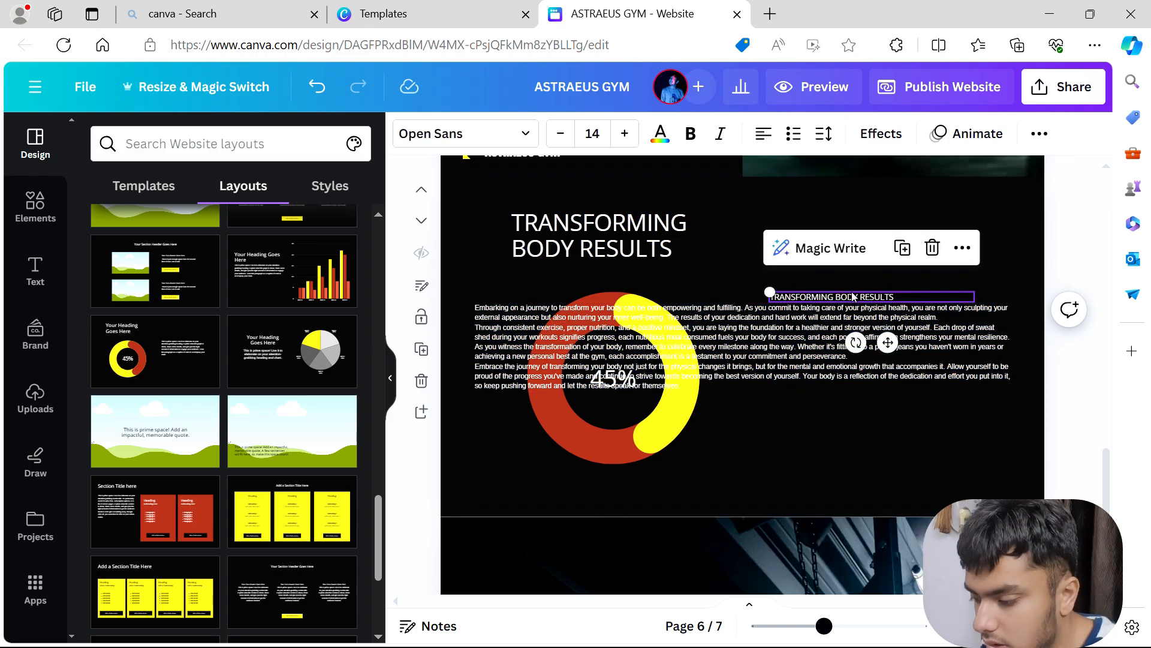
Step: Delete the short source text and narrow the generated paragraph to fit beside the progress ring
key("Delete")
left_click(643, 386)
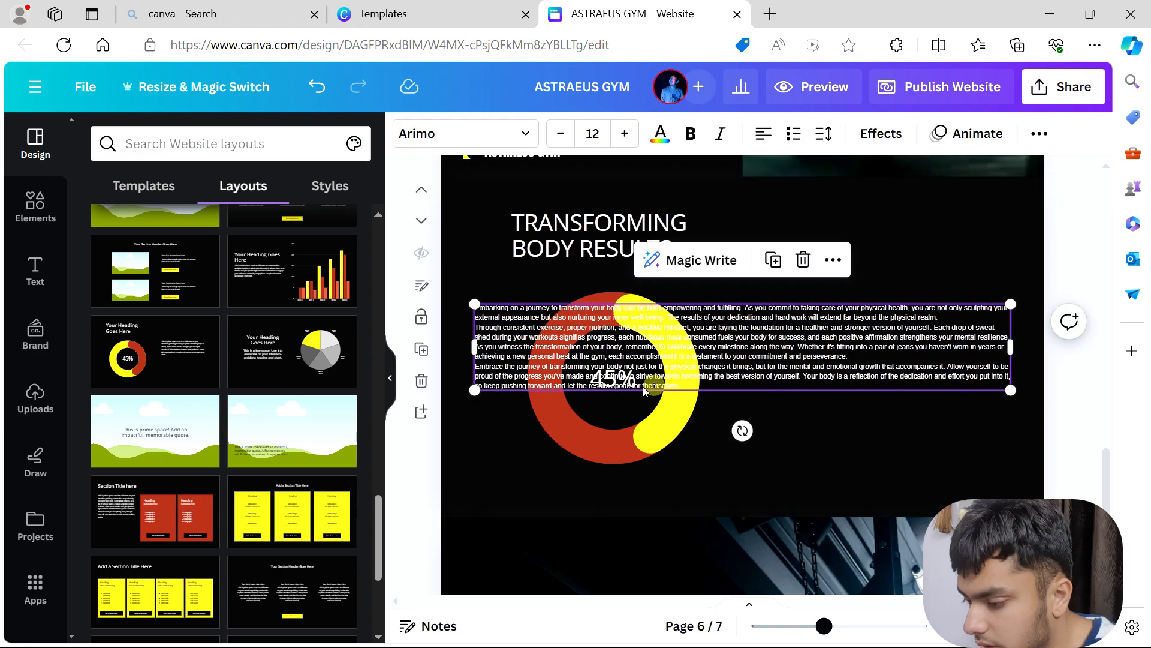
left_click_drag(470, 354, 751, 309)
double_click(885, 348)
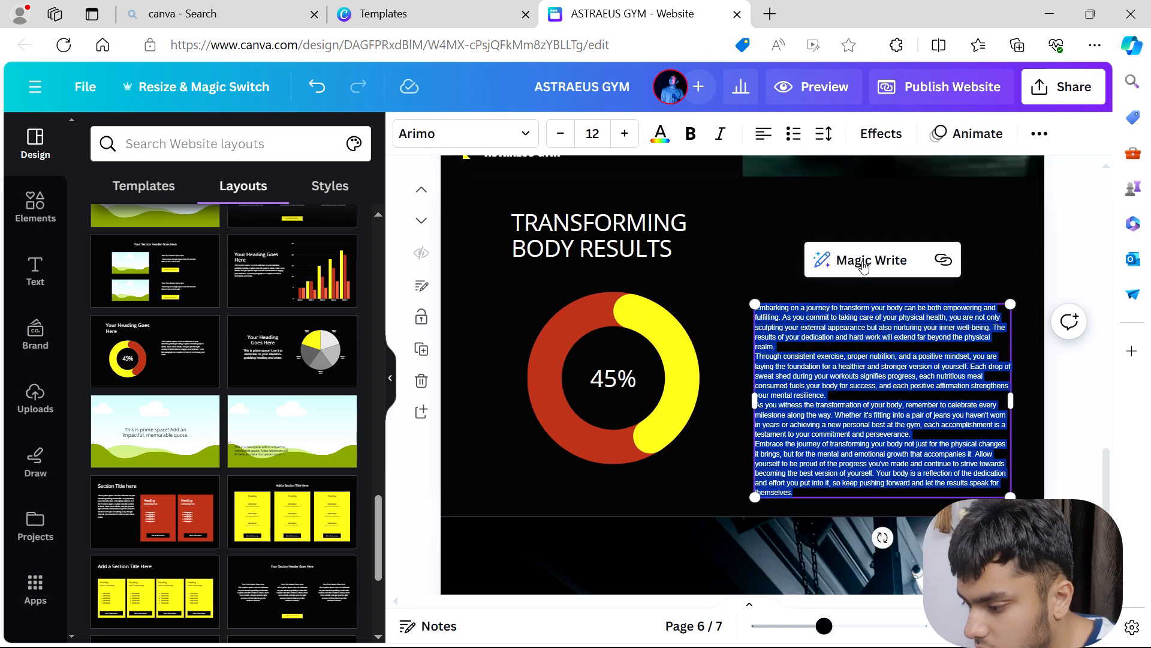
left_click(829, 474)
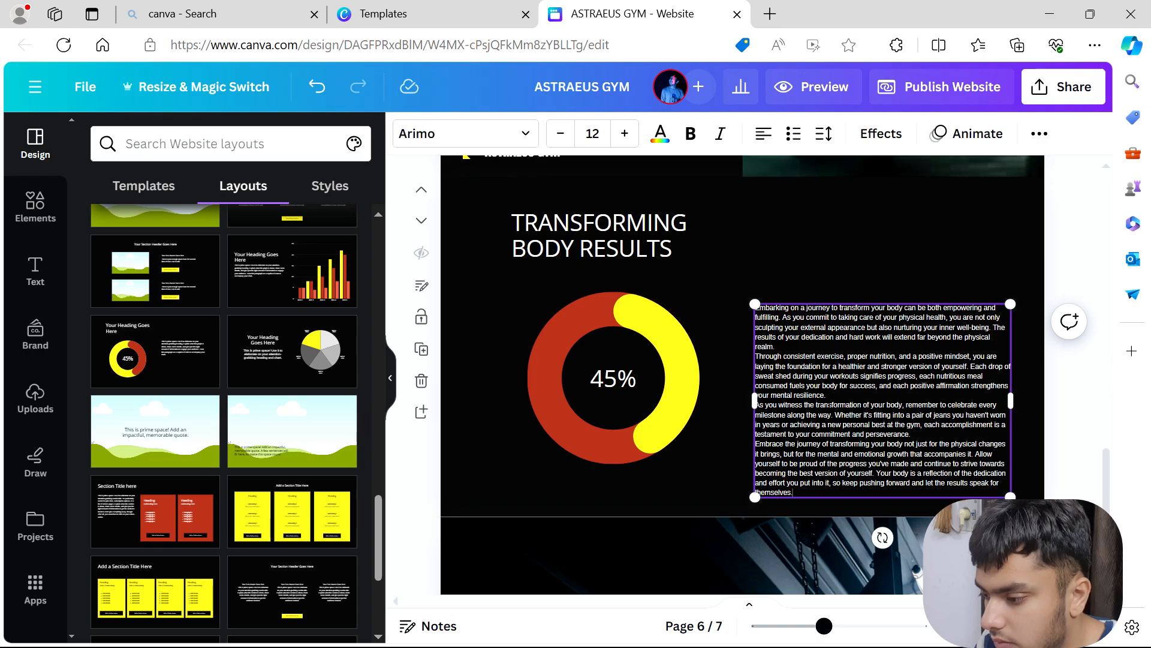
Step: Undo the paragraph's resizing and the text deletion, remove the generated paragraph, and select the original short text beside the ring
key("ctrl+a")
key("ctrl+z")
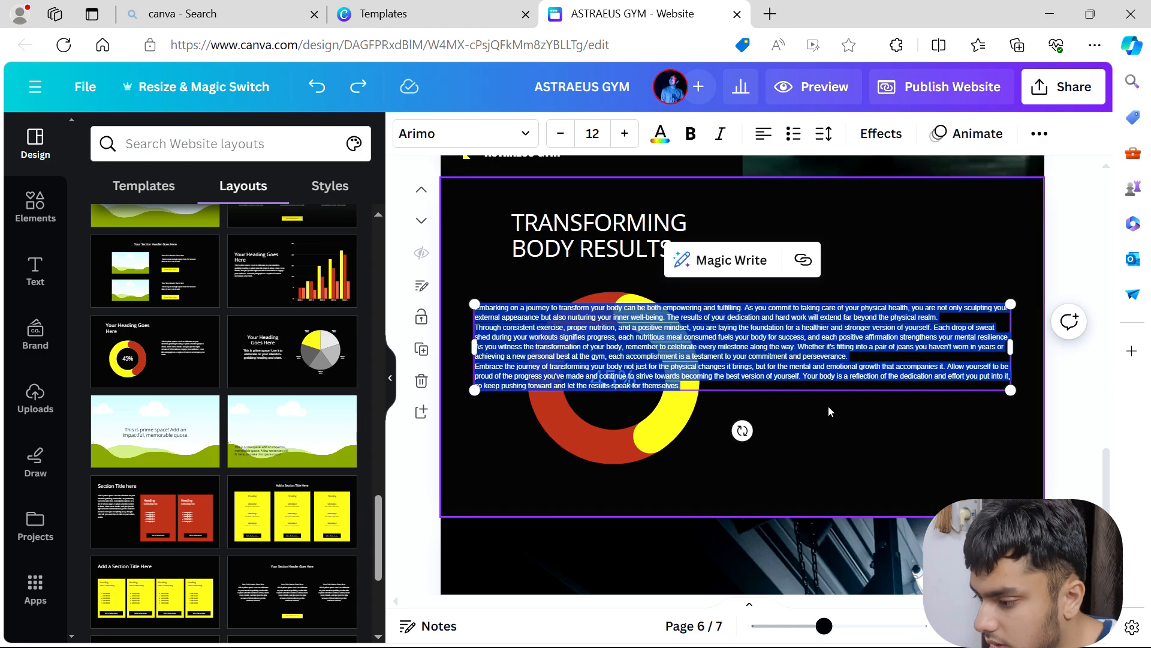
key("Delete")
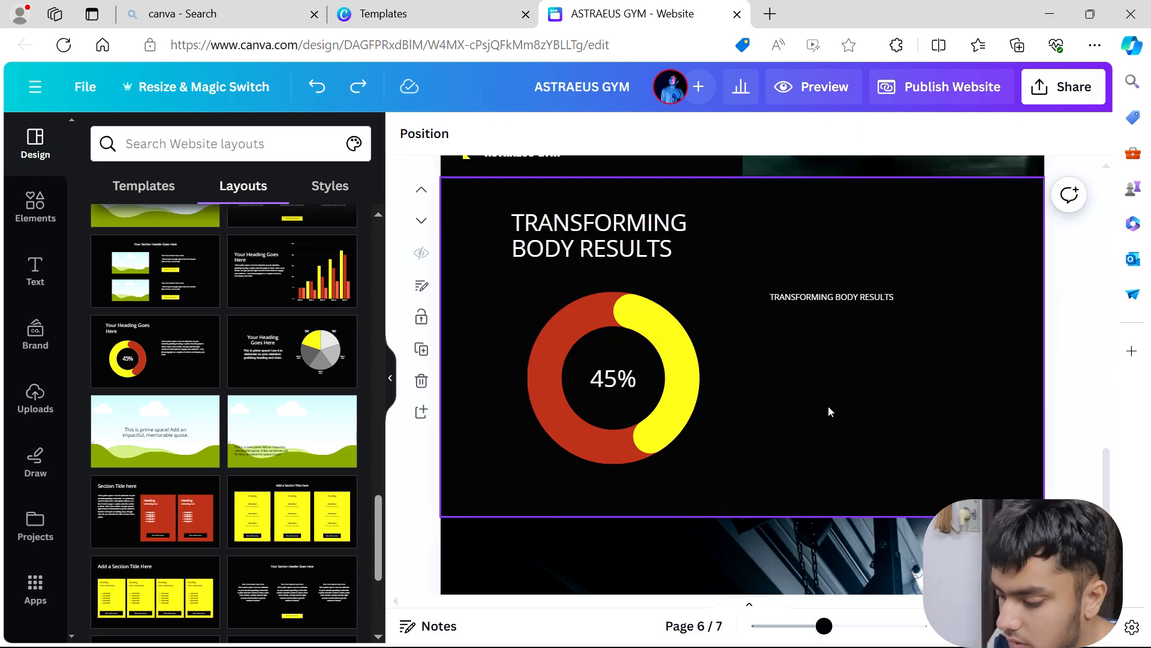
left_click(887, 297)
left_click(889, 297)
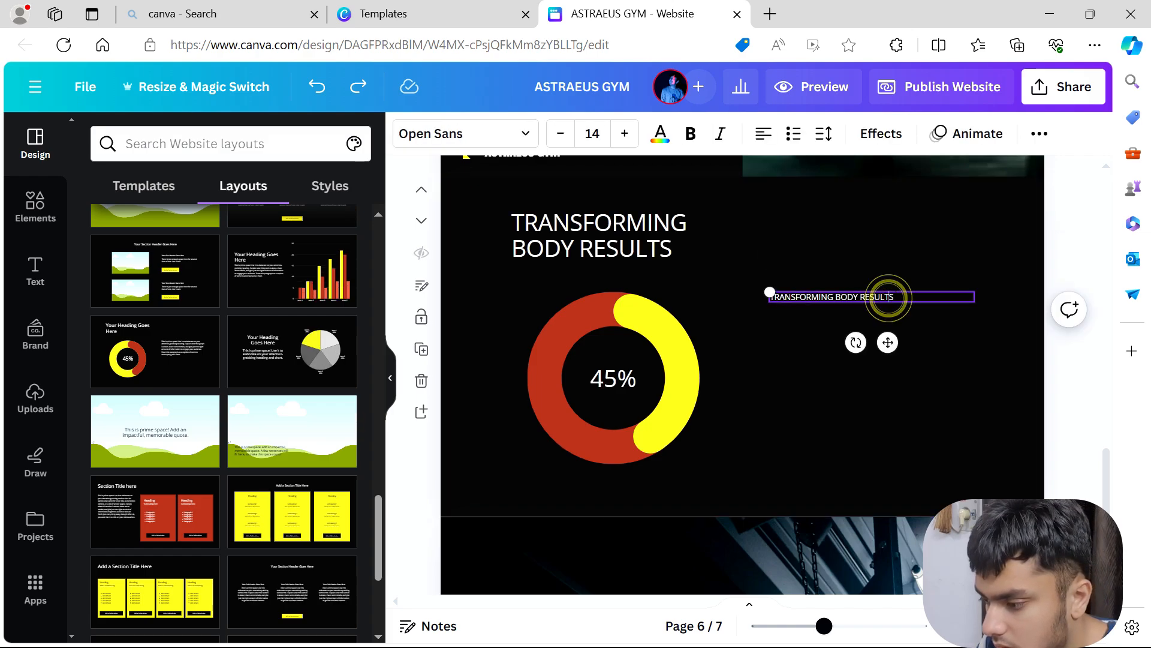
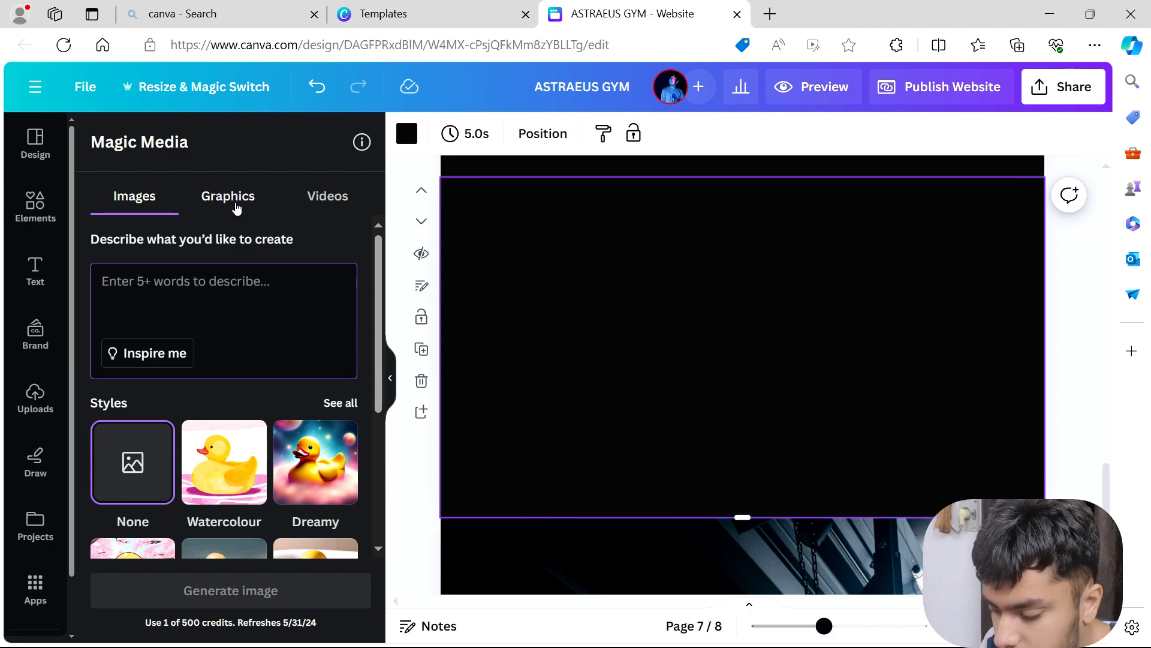
Step: Generate Magic Media images from the prompt "gym image" with no style applied
type("gy")
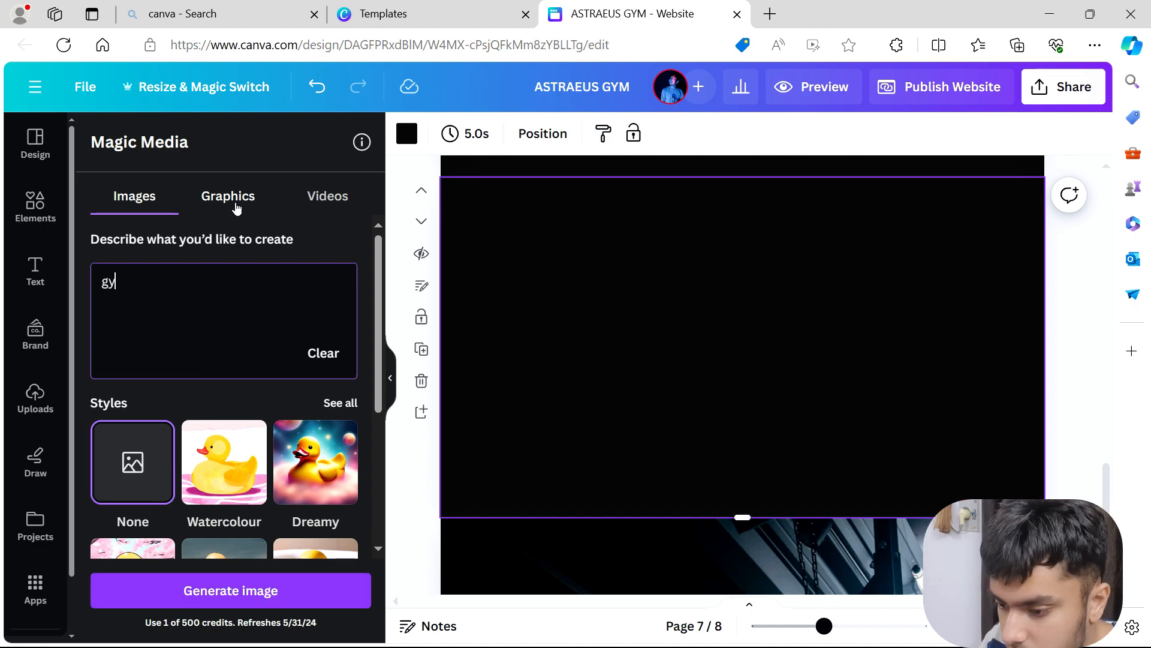
type("m im")
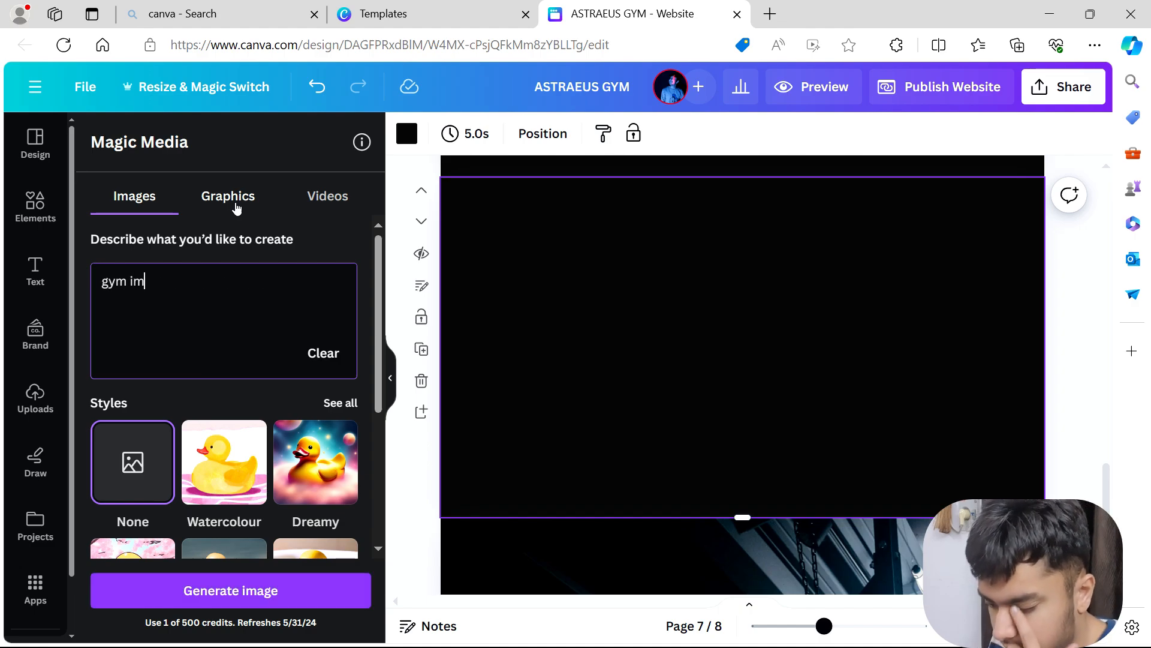
type("age")
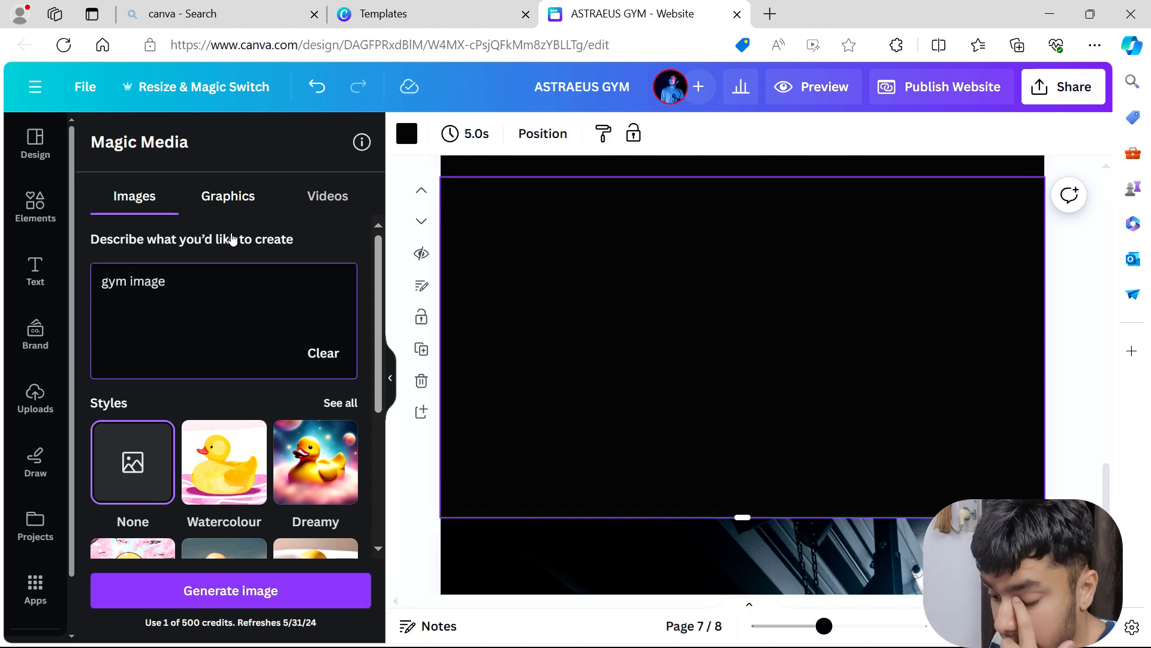
left_click(222, 589)
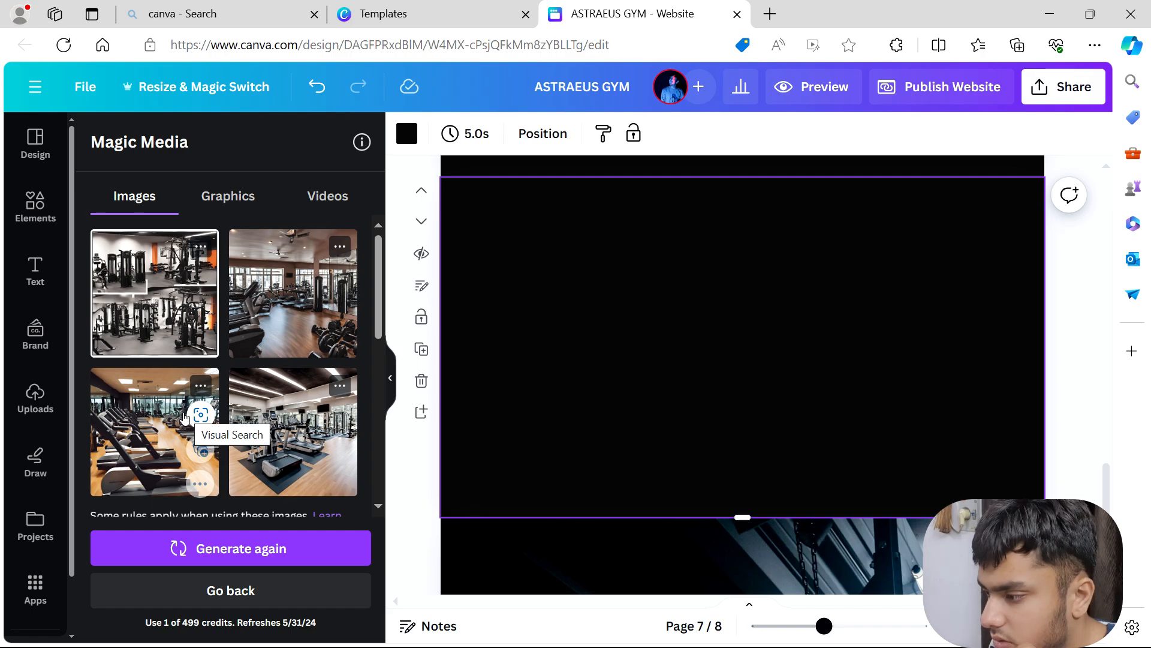
Step: Add the generated gym photo with the white ceiling lights and treadmills to the blank page and enlarge it to cover the page
left_click(187, 424)
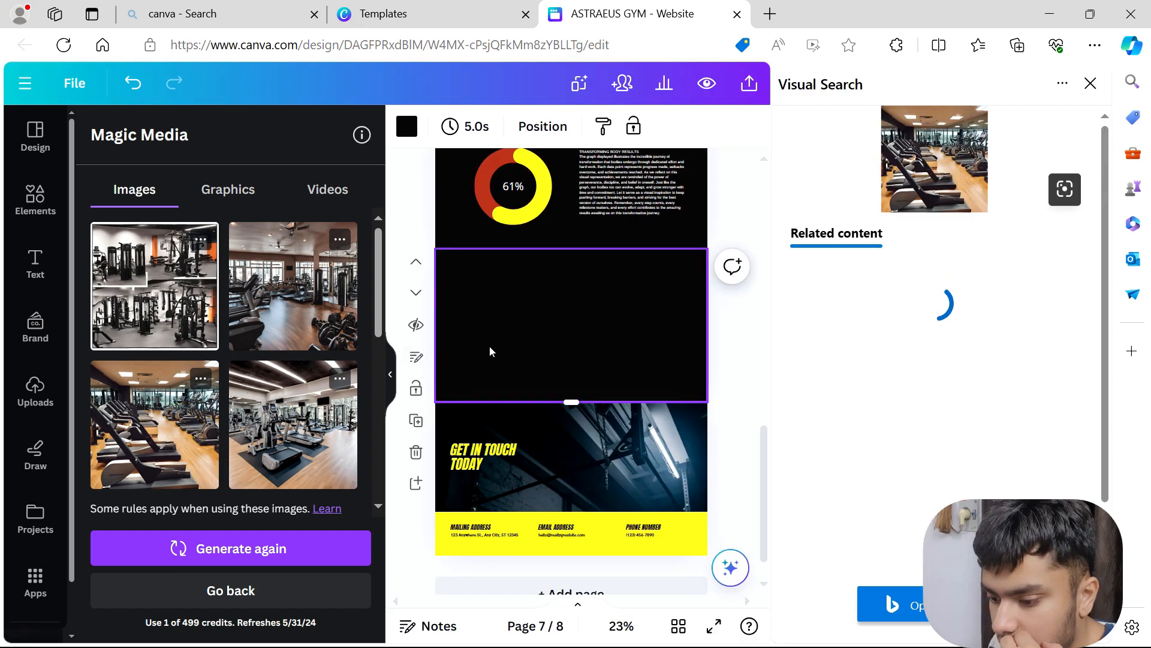
left_click(1090, 83)
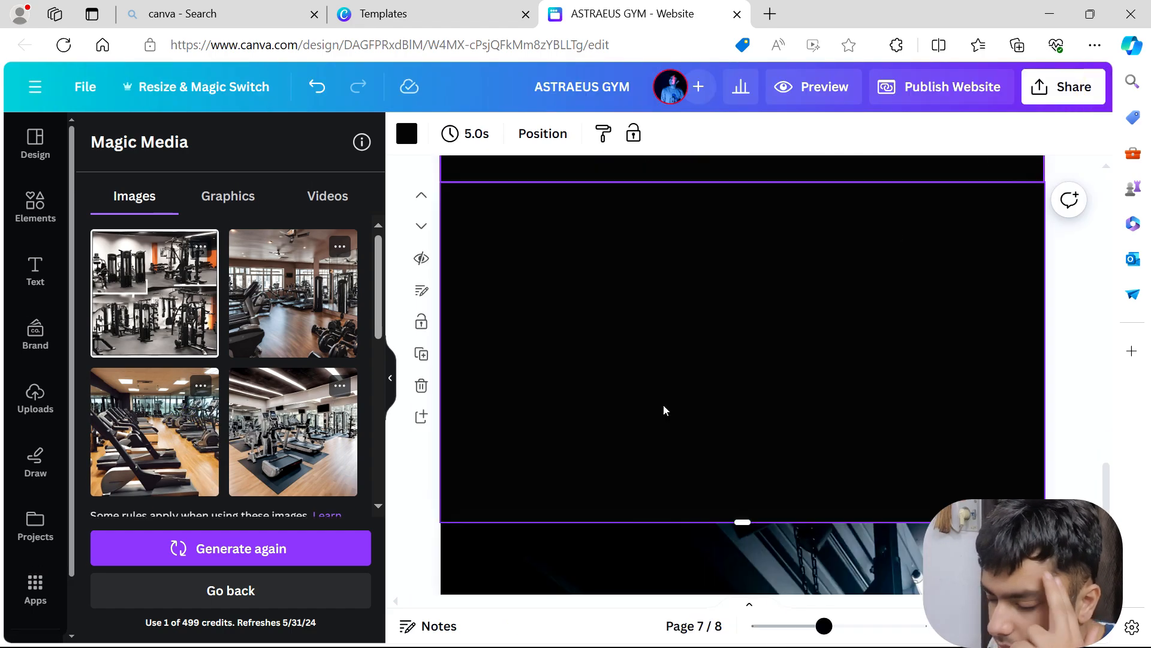
left_click(286, 461)
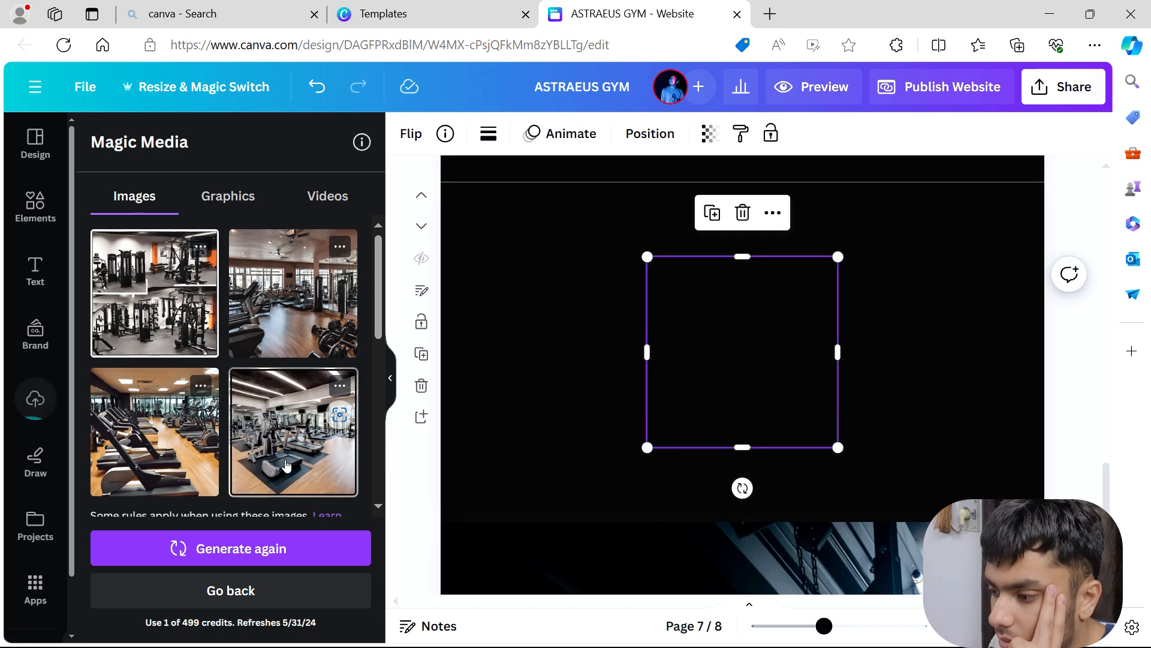
left_click_drag(644, 252, 489, 265)
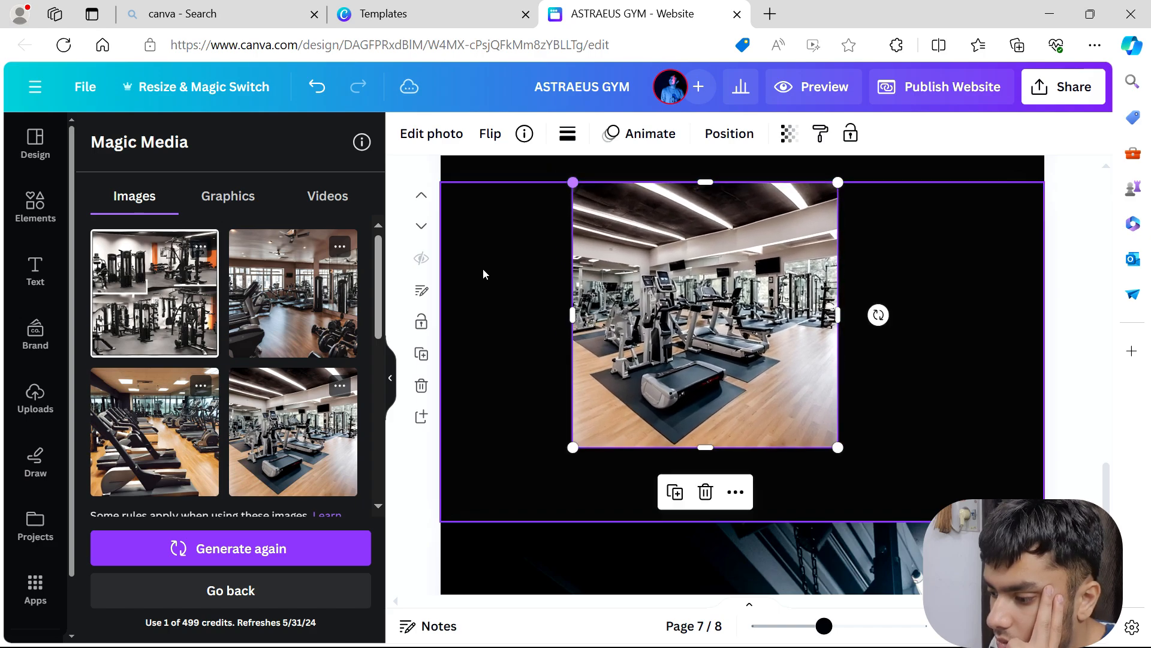
left_click_drag(572, 315, 430, 328)
left_click_drag(837, 447, 987, 473)
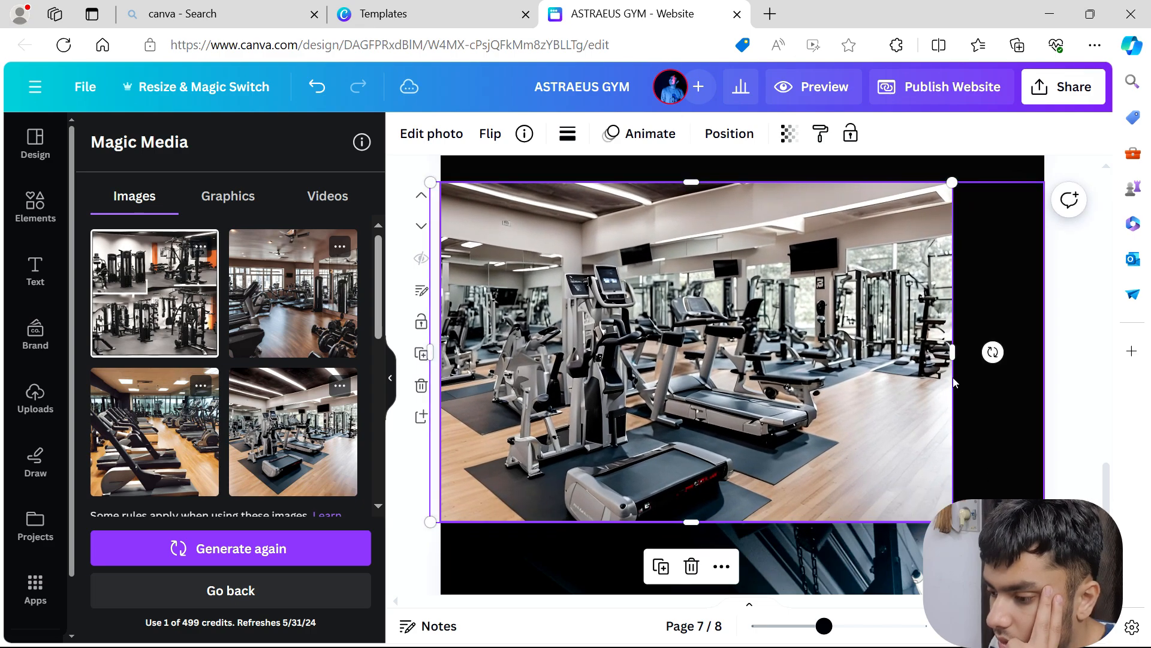
left_click_drag(967, 351, 1068, 331)
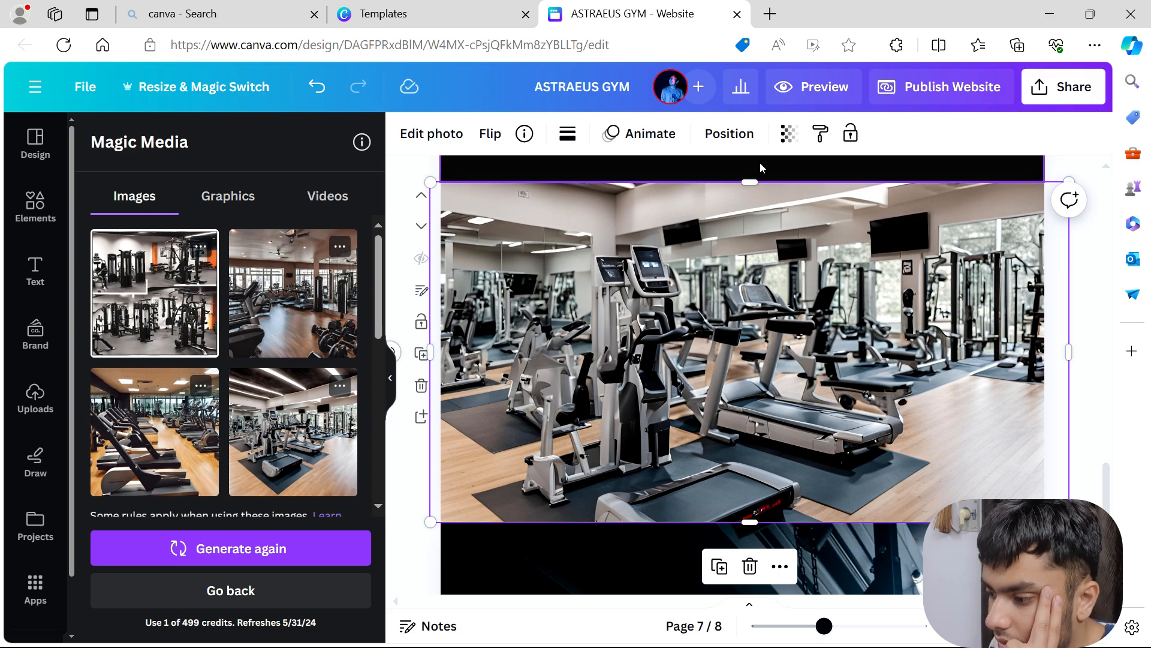
Step: Set the gym background photo's transparency to 9
left_click(789, 134)
left_click_drag(732, 207, 634, 223)
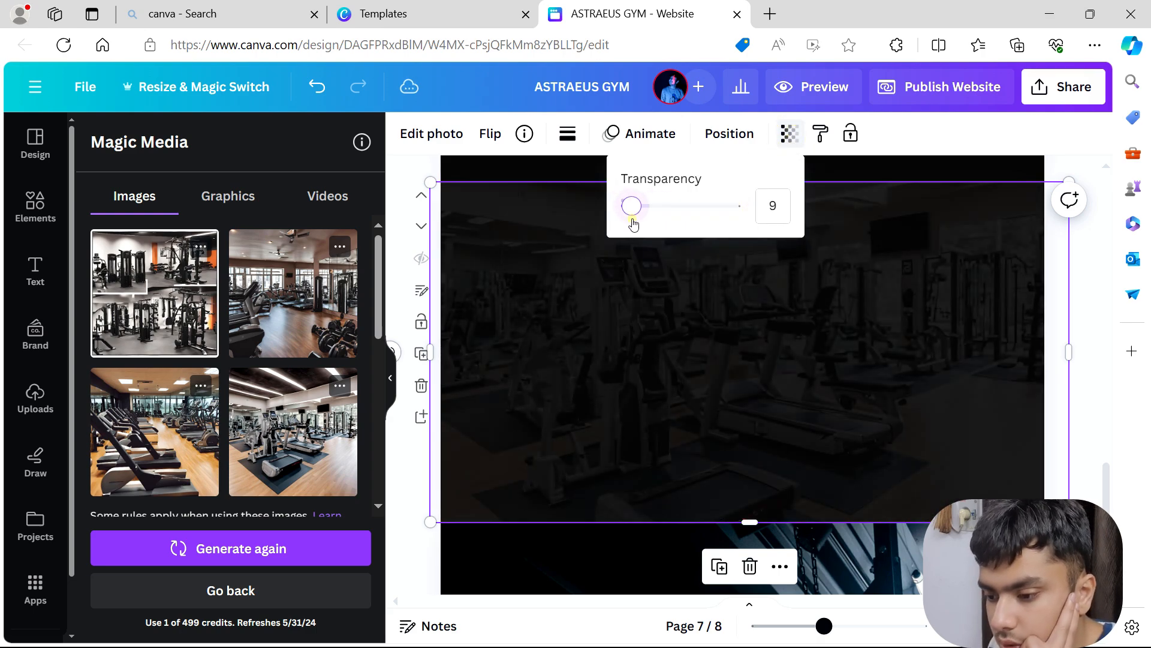
left_click(400, 272)
Step: Generate Magic Media graphics in the Sticker style from the prompt "dumbles by man"
left_click(252, 202)
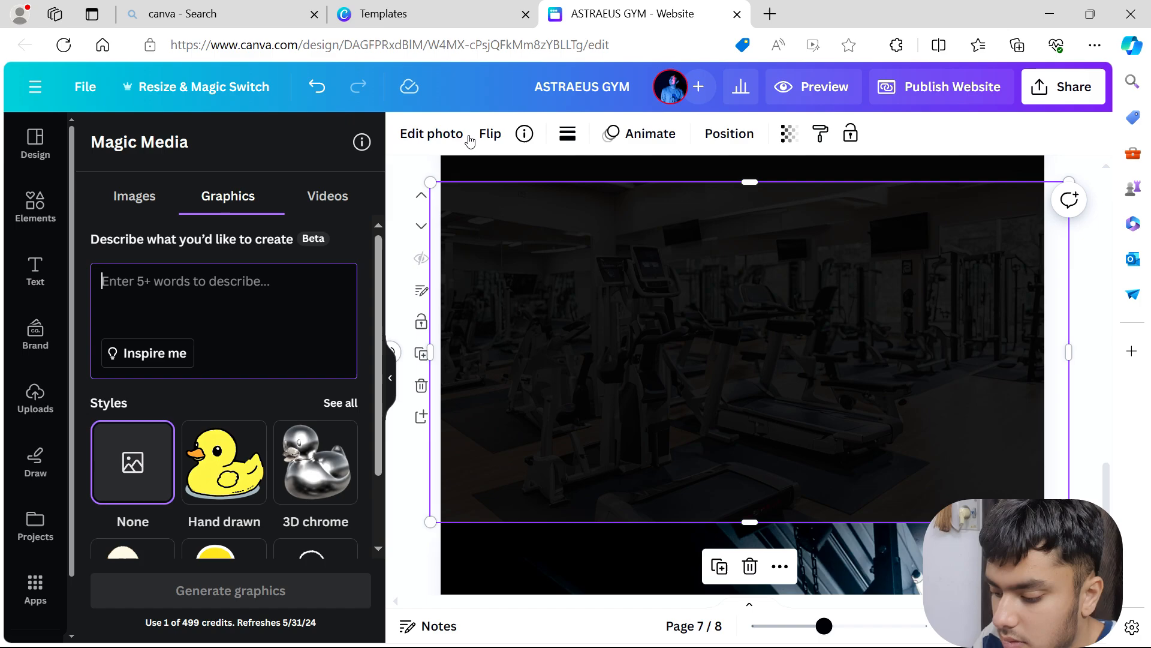
type("dumbles by man")
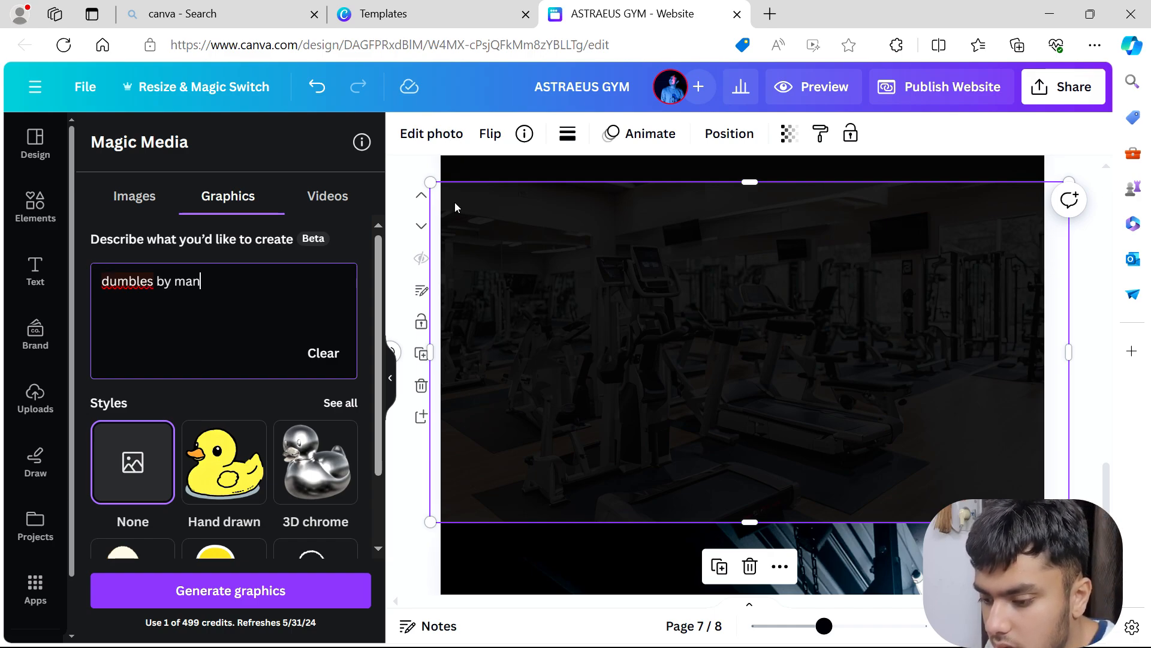
scroll(252, 456, "down", 2)
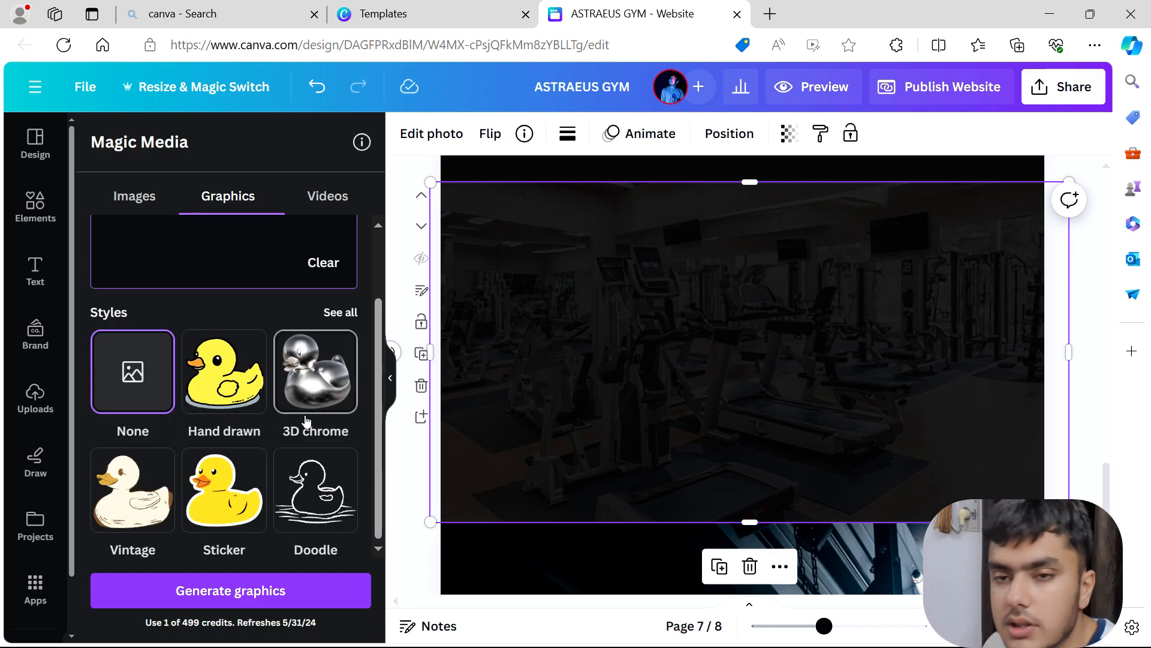
left_click(243, 482)
left_click(240, 589)
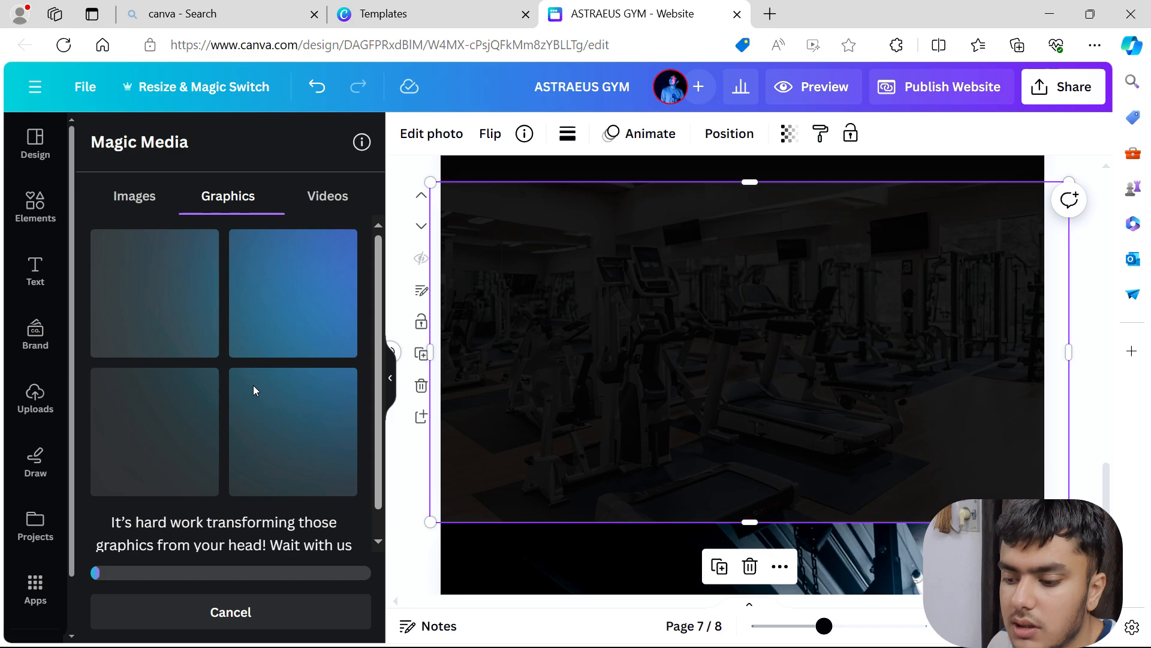
Step: Examine the available image styles for Magic Media and review the generated sticker graphics
left_click(135, 202)
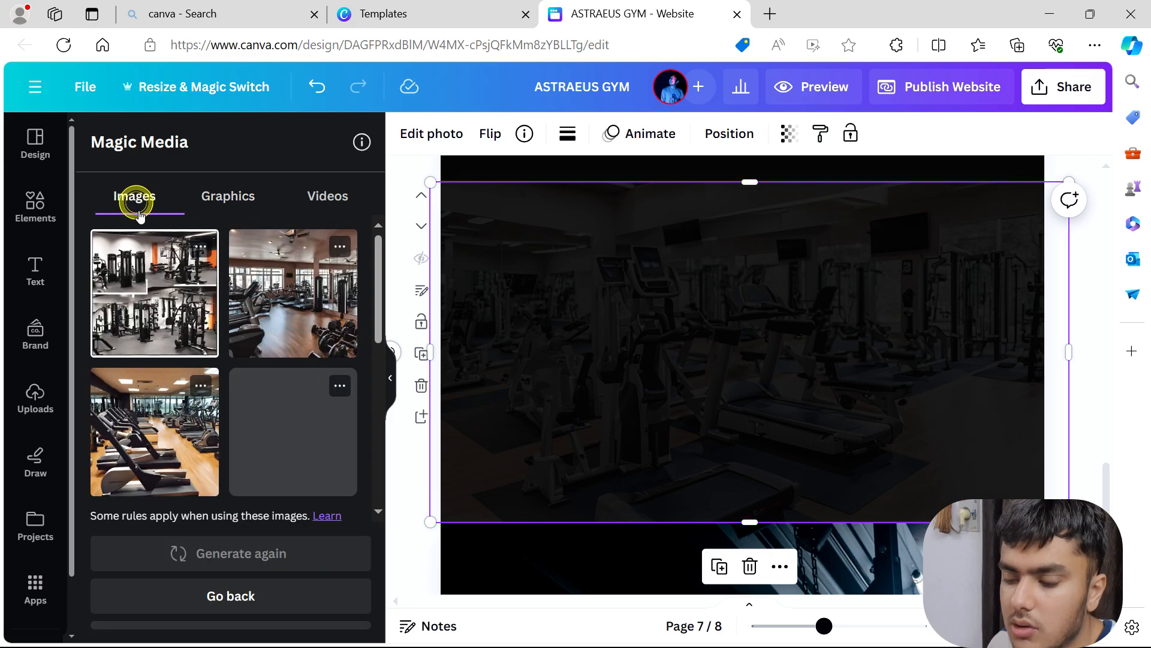
scroll(262, 345, "down", 8)
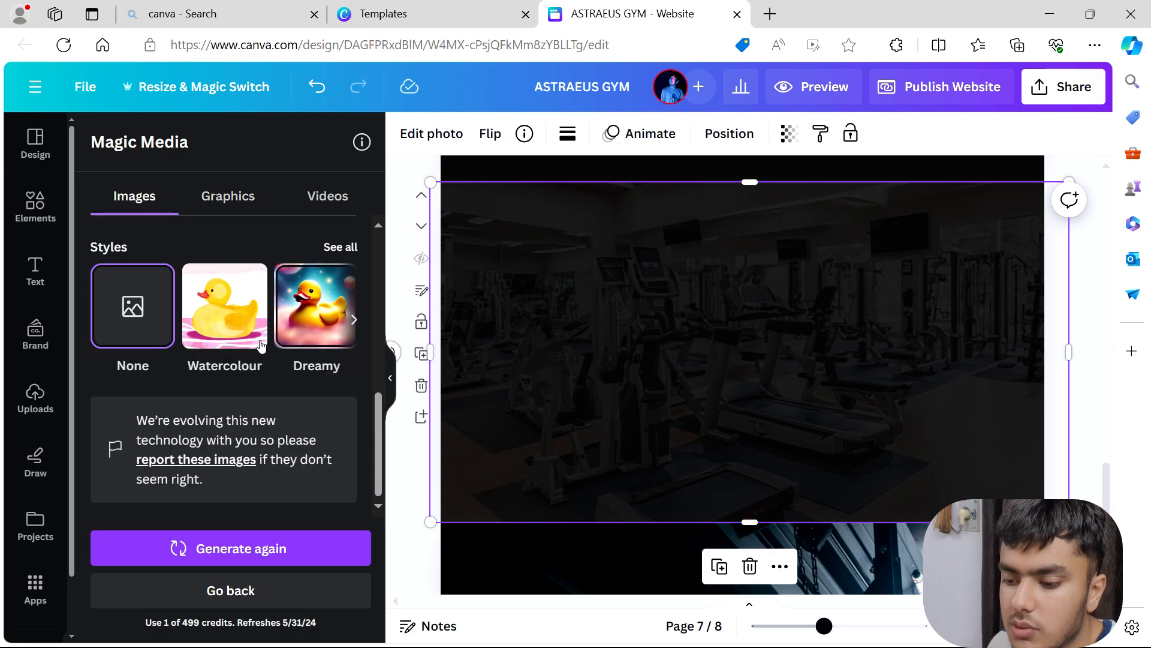
left_click(342, 247)
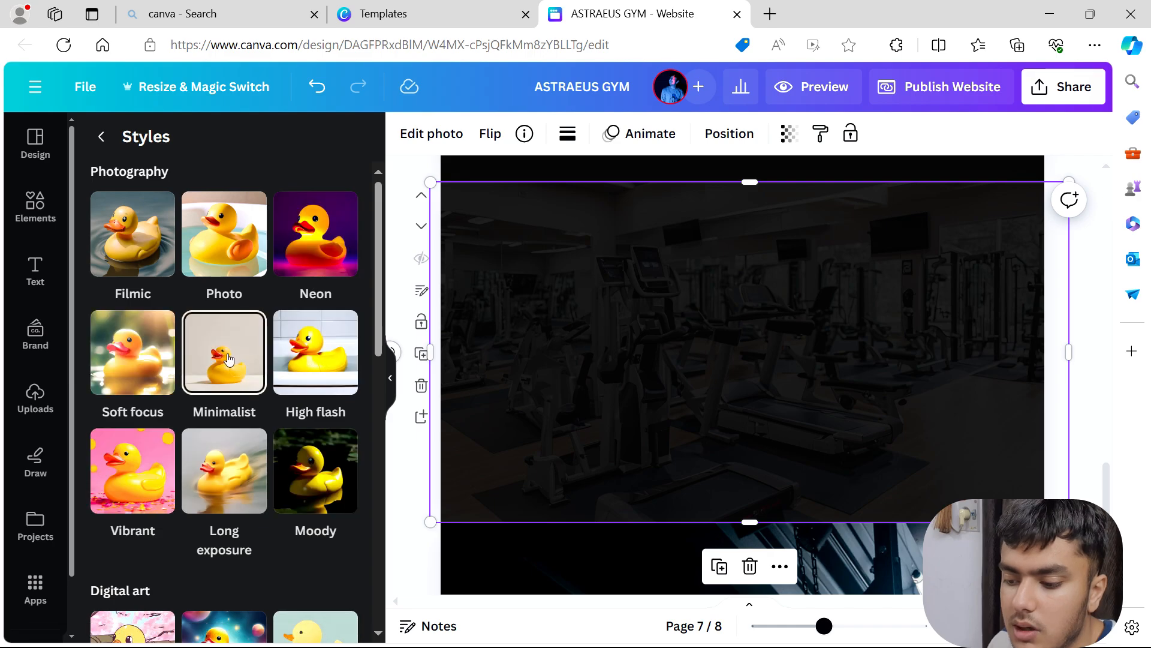
scroll(228, 359, "down", 10)
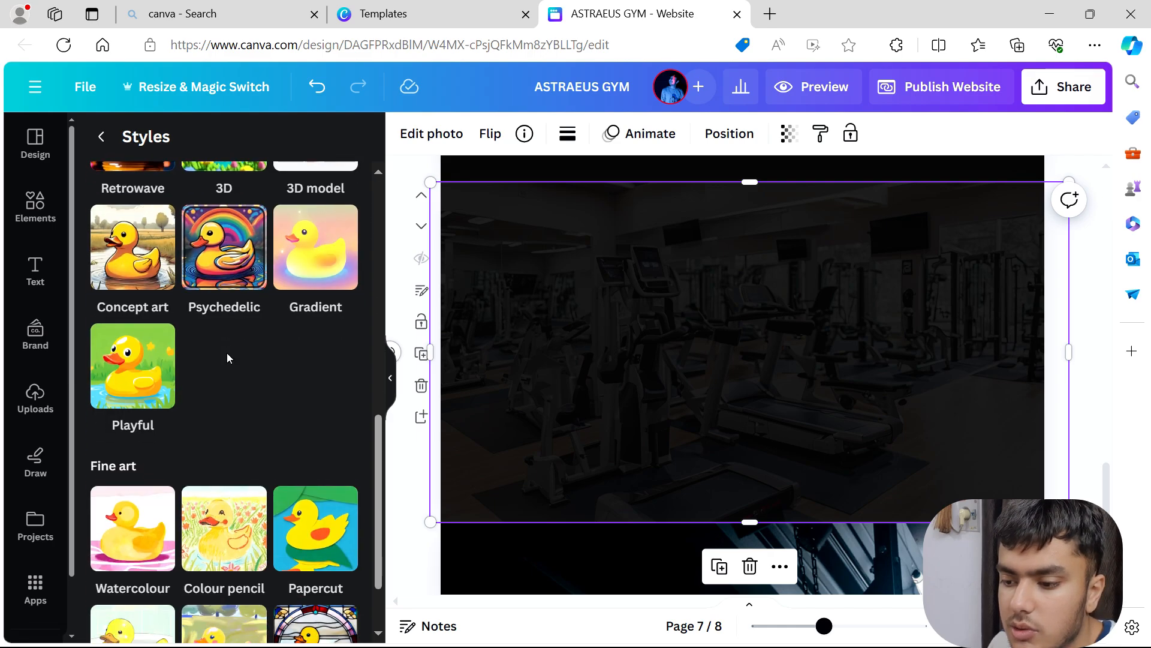
scroll(229, 358, "down", 2)
scroll(227, 356, "up", 12)
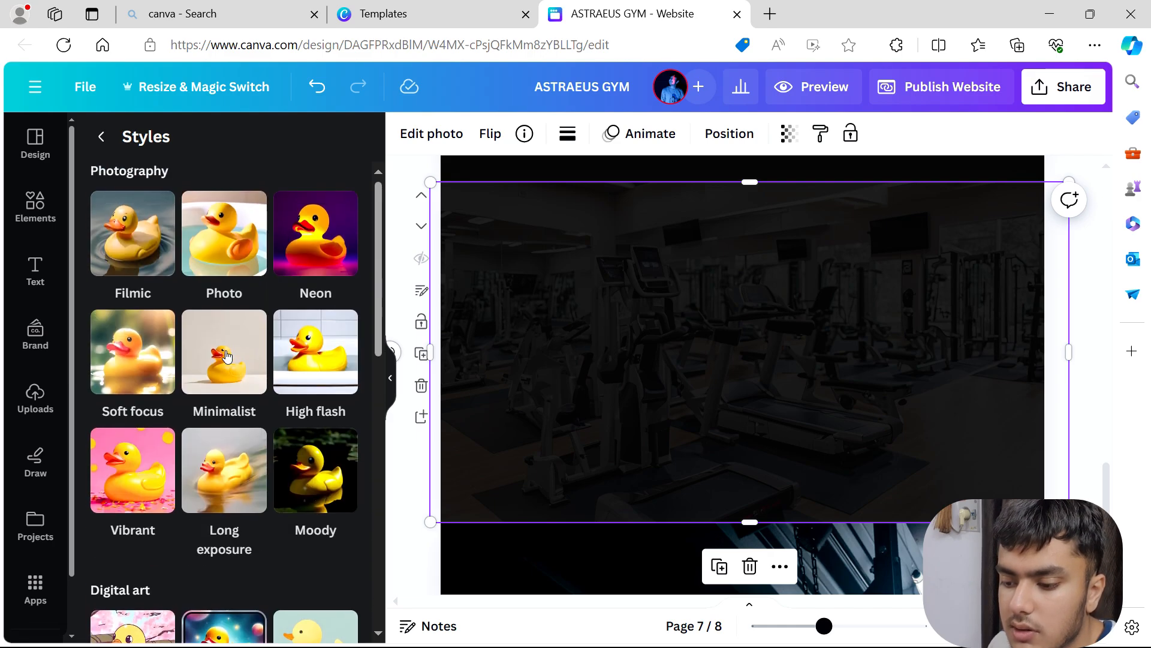
left_click(105, 142)
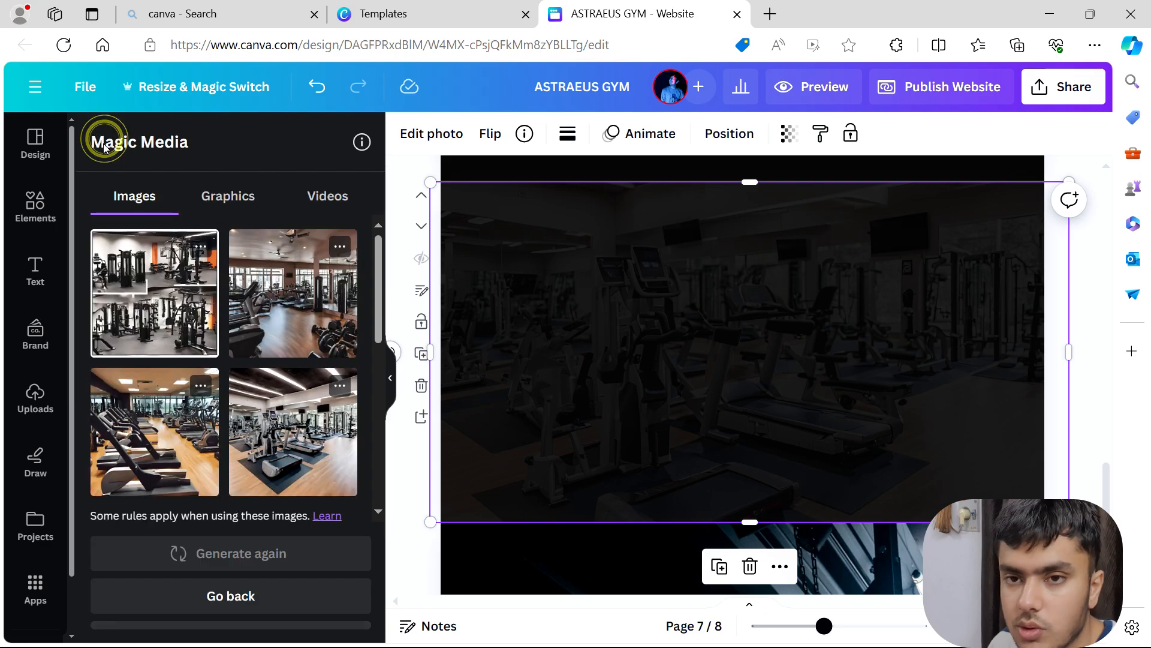
left_click(227, 196)
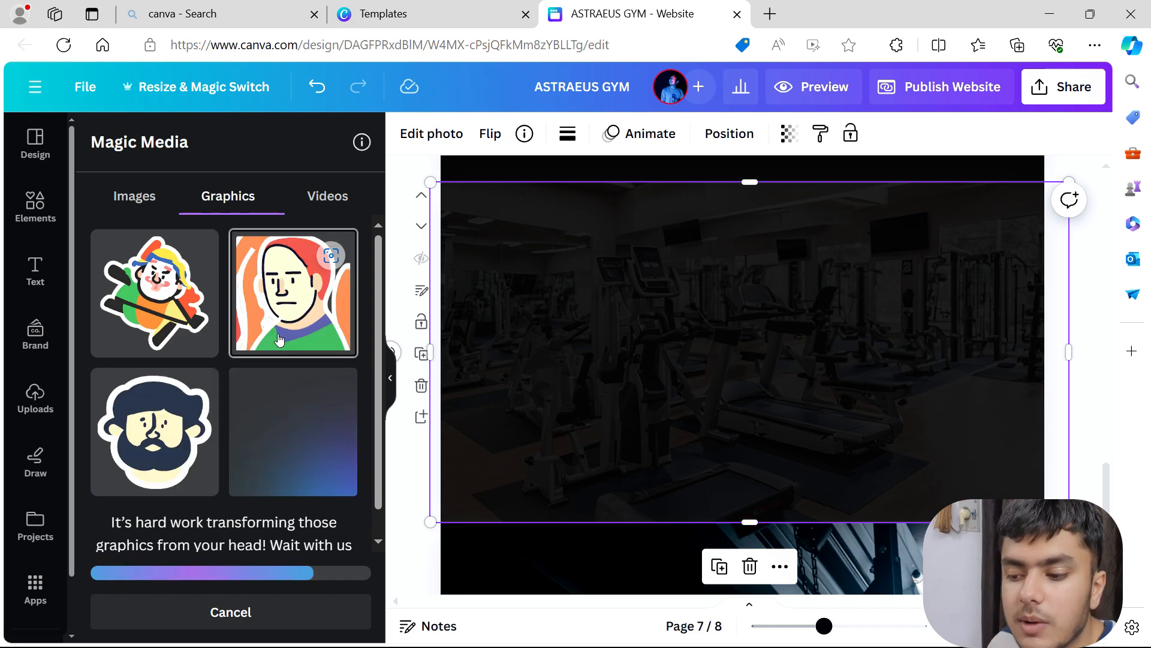
scroll(282, 332, "down", 1)
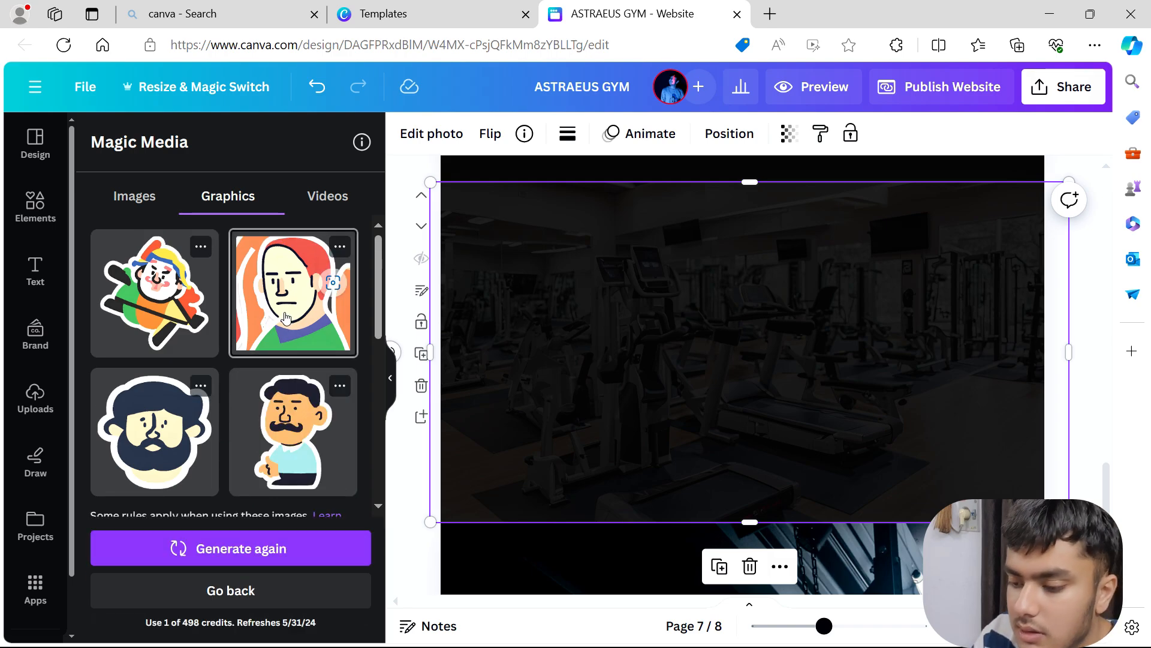
Step: Replace the Magic Media graphics prompt with "workout"
scroll(285, 319, "down", 4)
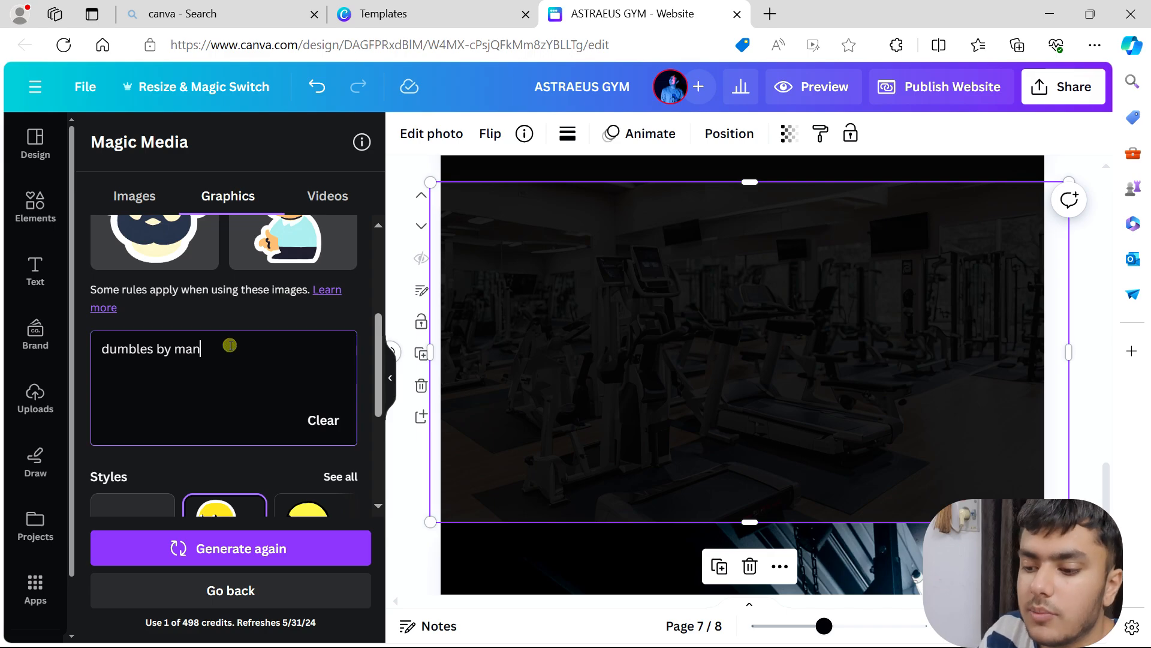
left_click(230, 346)
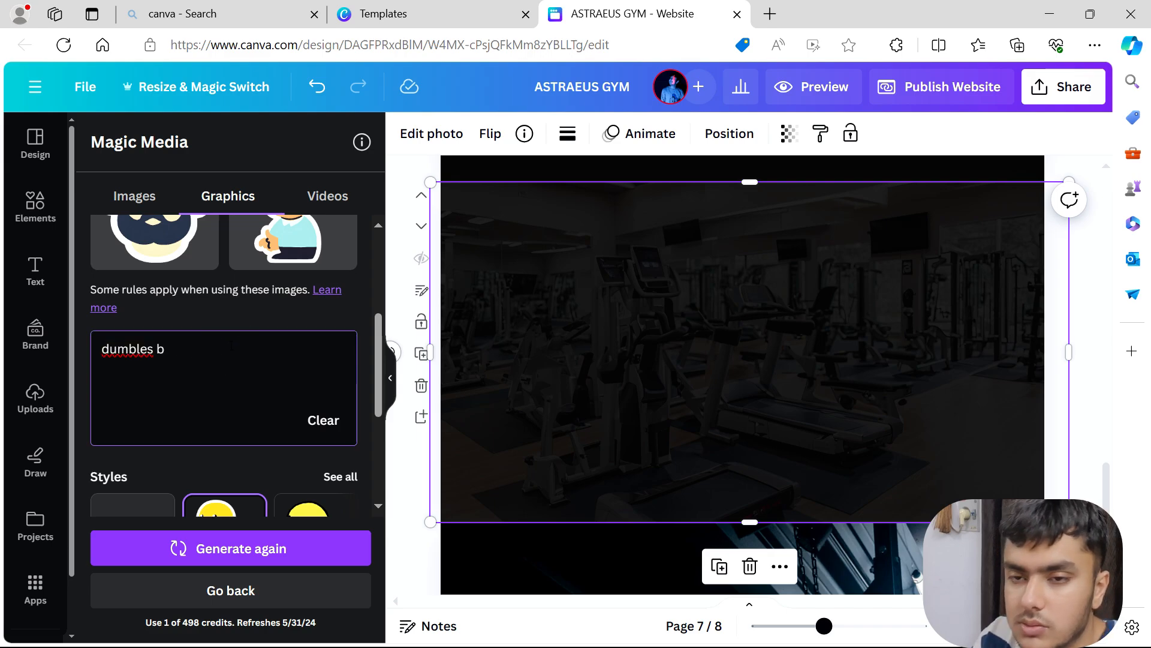
key("BackSpace")
key("BackSpace")
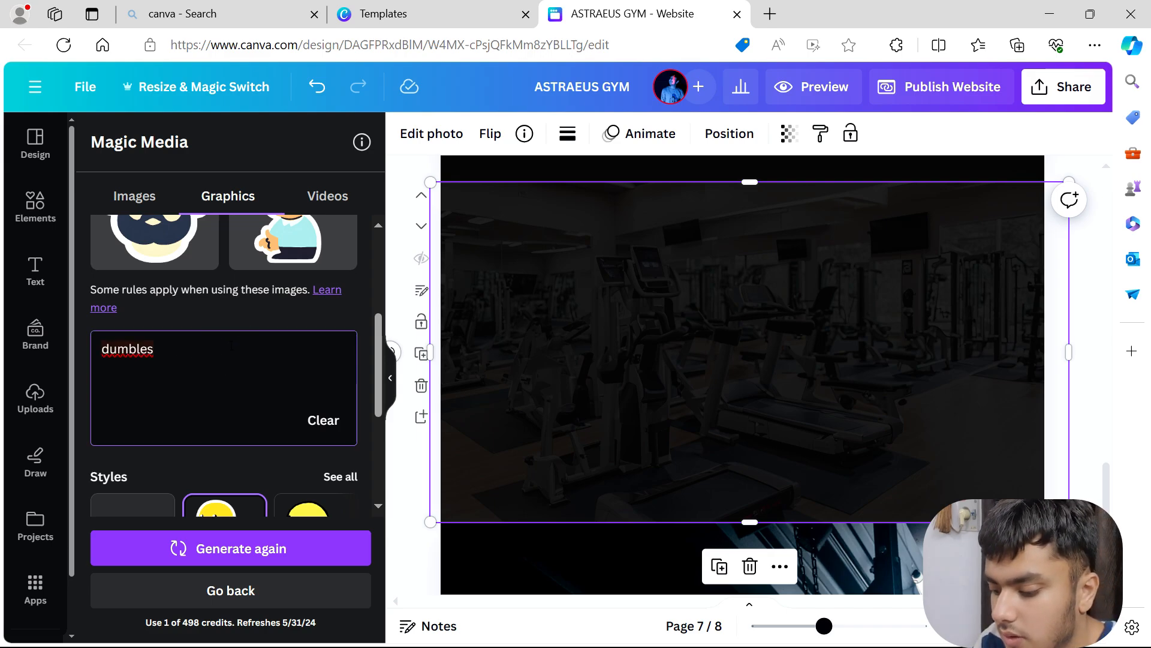
key("BackSpace")
key("BackSpace")
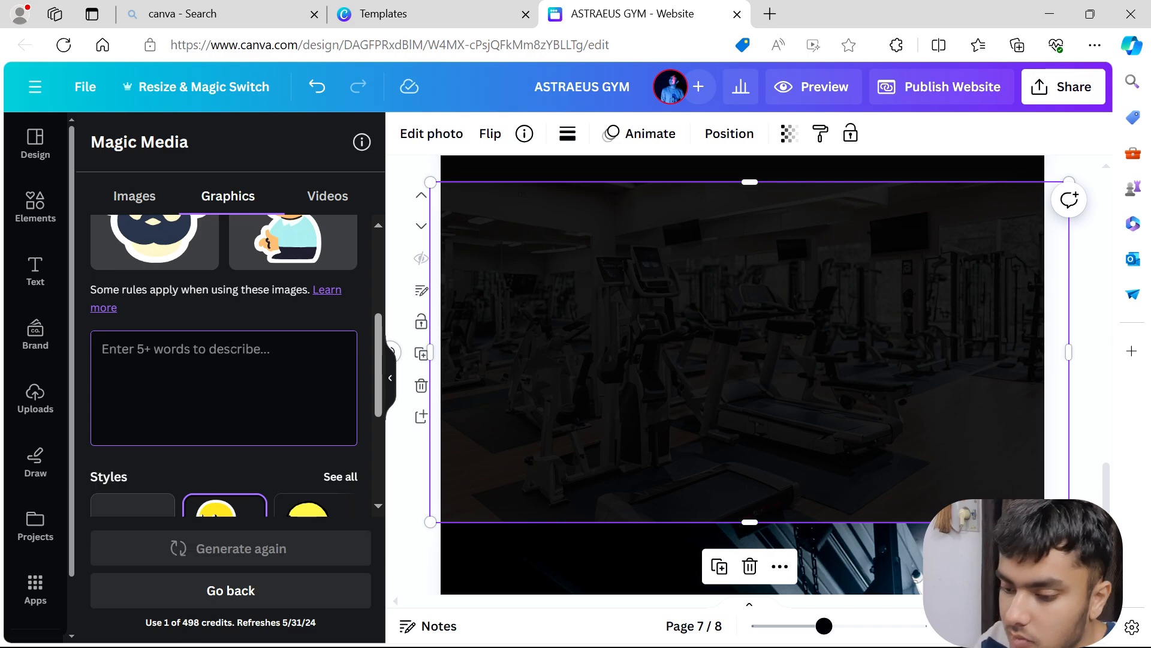
type("workout")
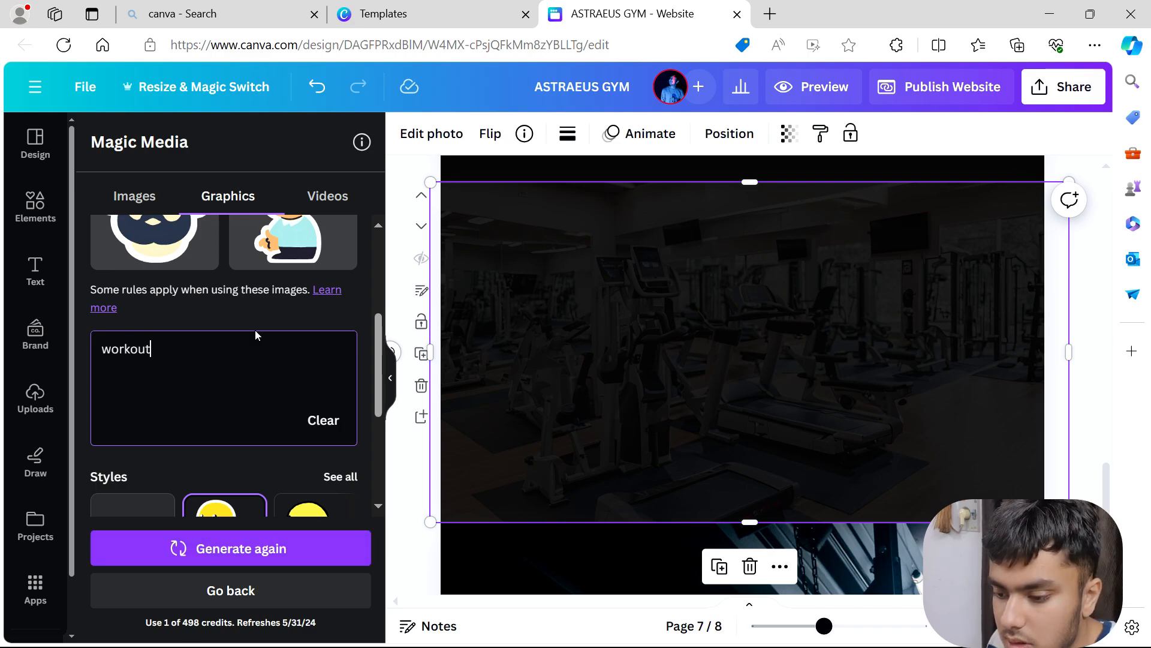
Step: Review the available graphic styles and generate the graphics again in the Sticker style
scroll(240, 493, "down", 4)
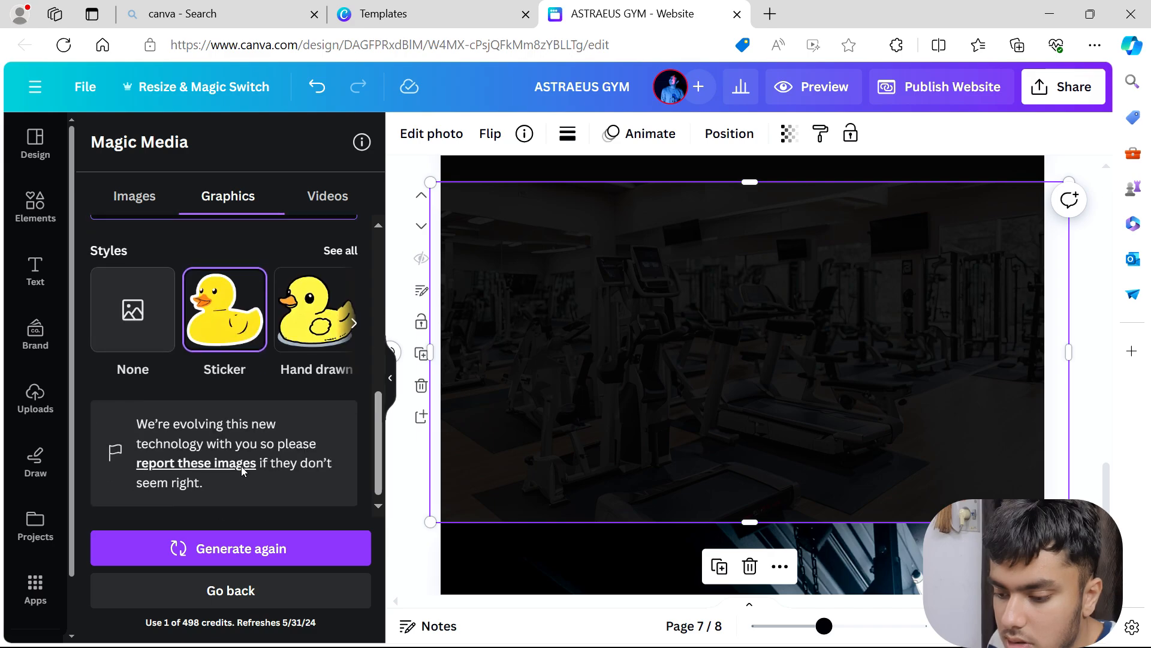
left_click(341, 250)
scroll(286, 341, "down", 4)
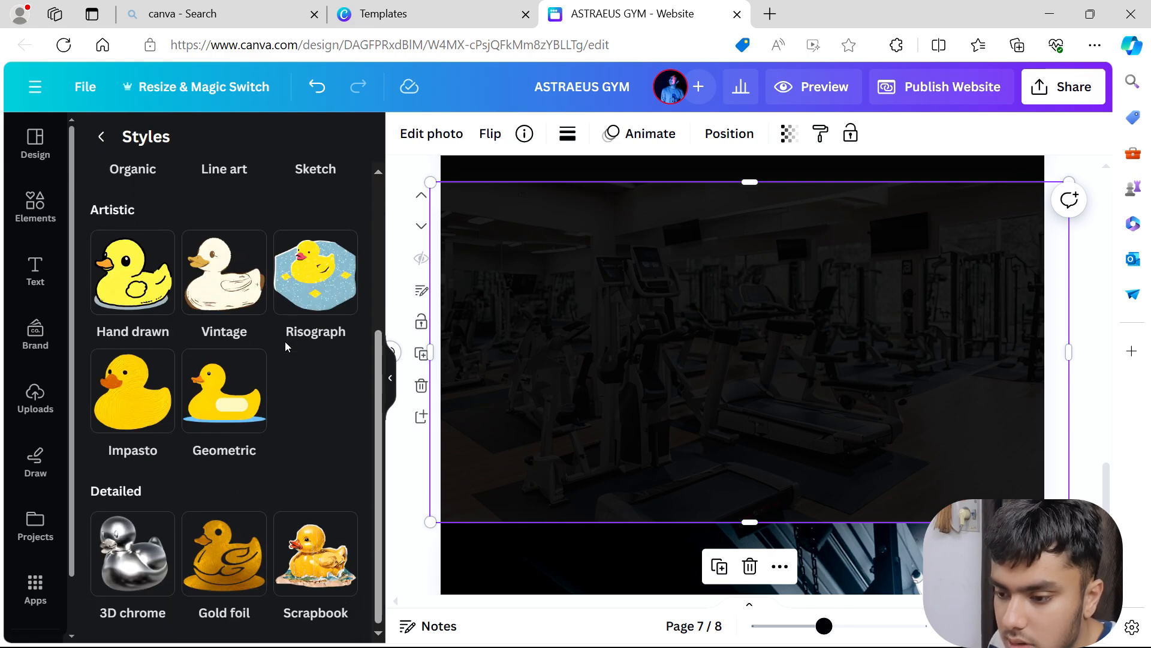
scroll(285, 340, "up", 2)
scroll(286, 341, "up", 2)
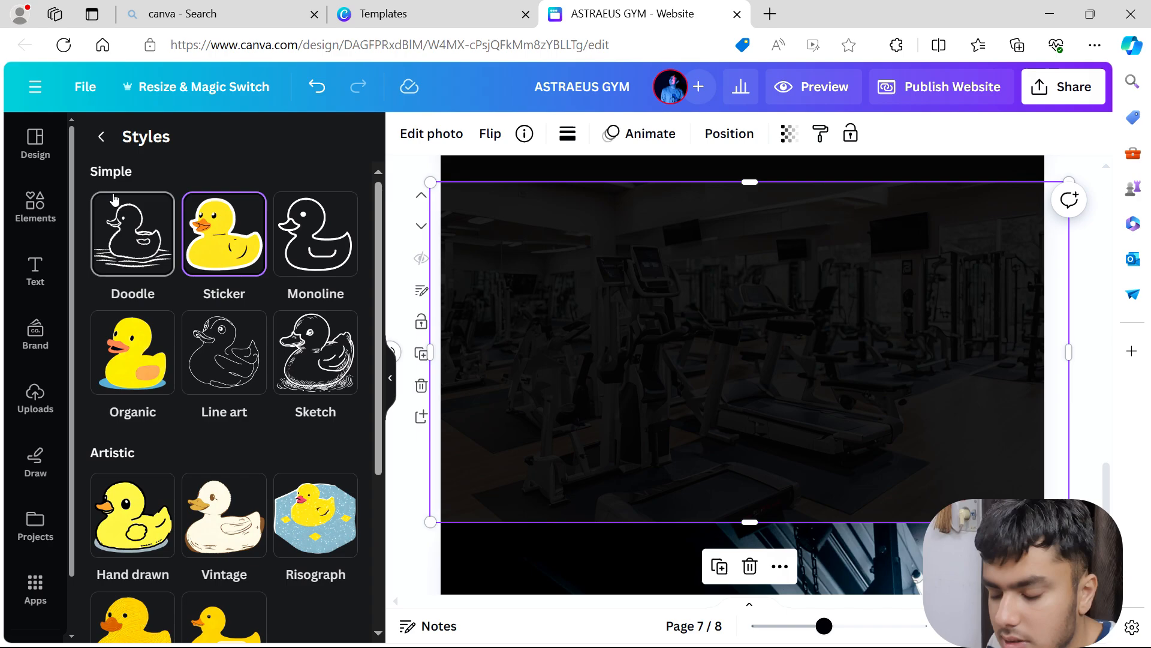
left_click(105, 136)
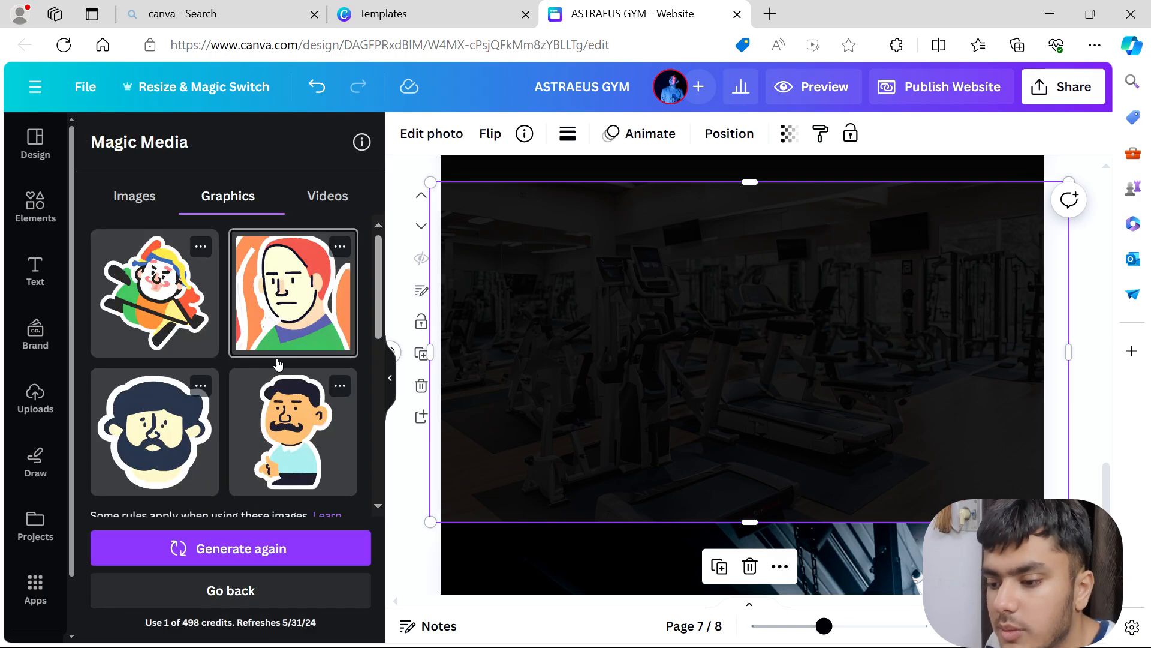
left_click(247, 543)
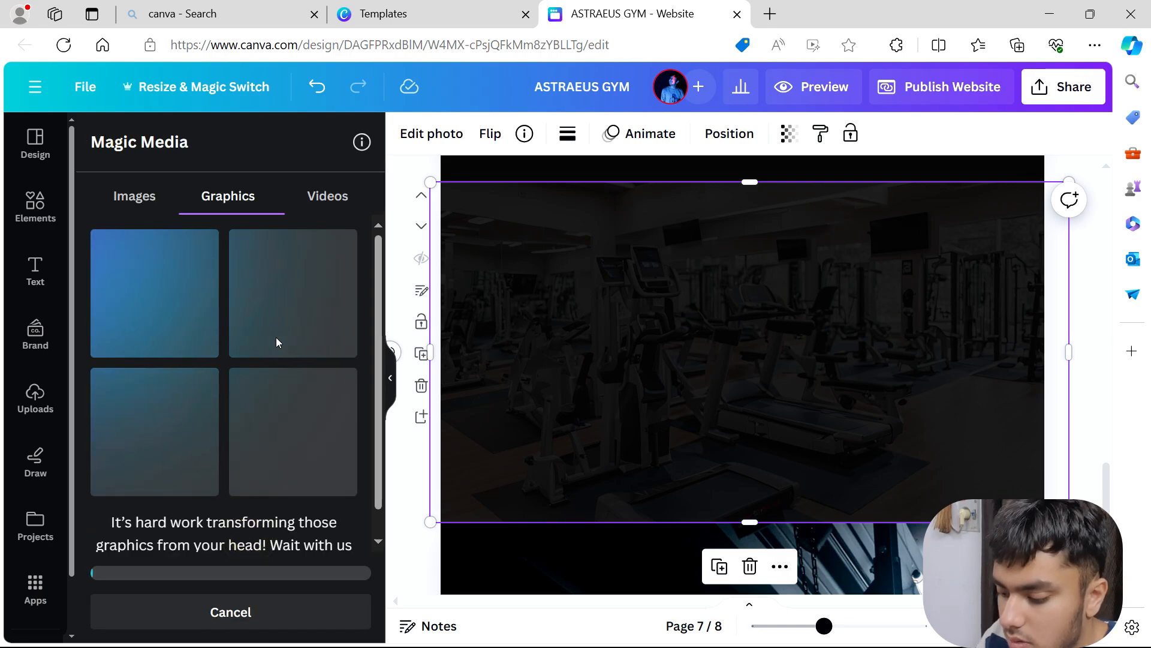
Step: Generate a Magic Media video from the prompt "girl doing an intense workout at gym"
left_click(323, 206)
left_click(277, 277)
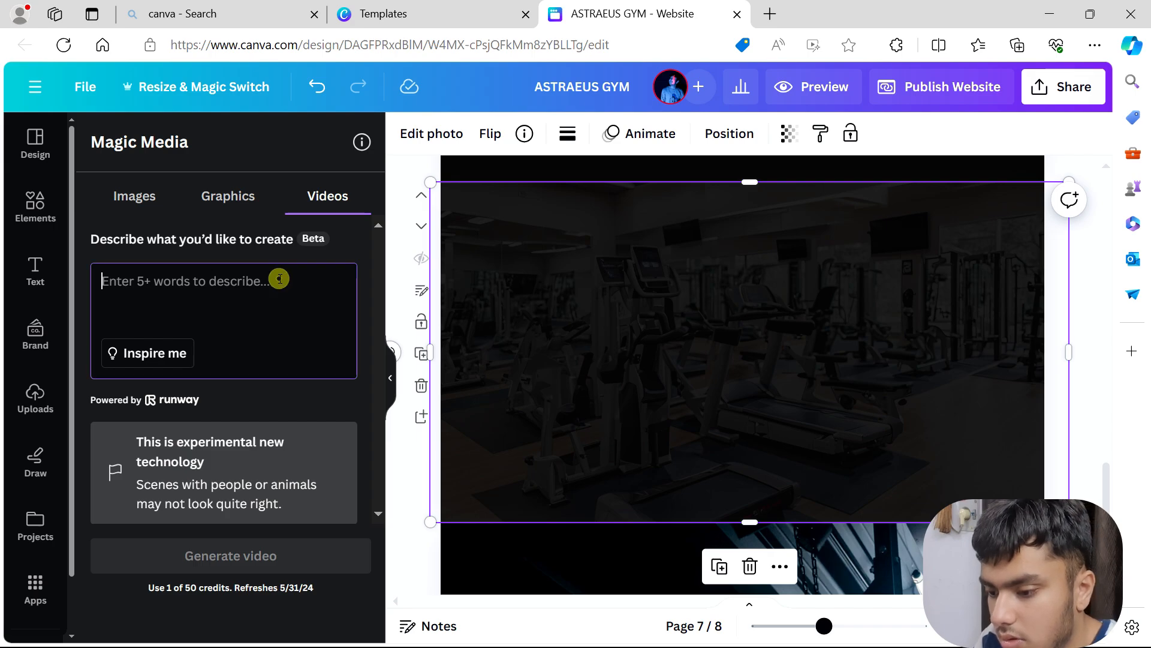
type("girl doing an intense")
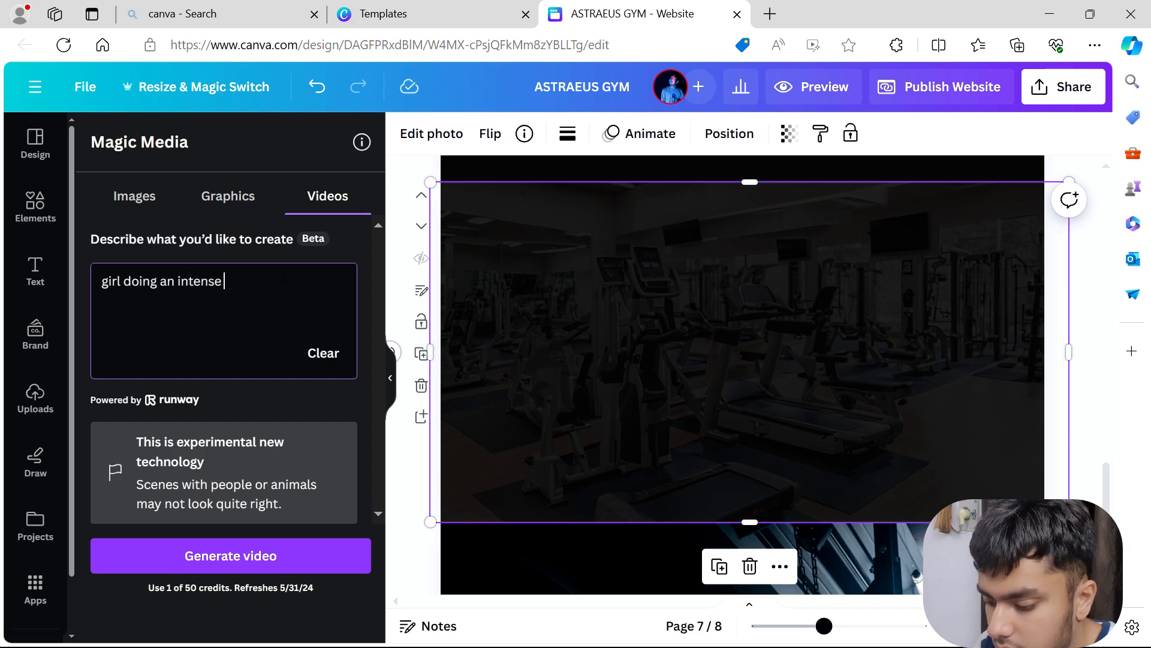
type("orkout at gym")
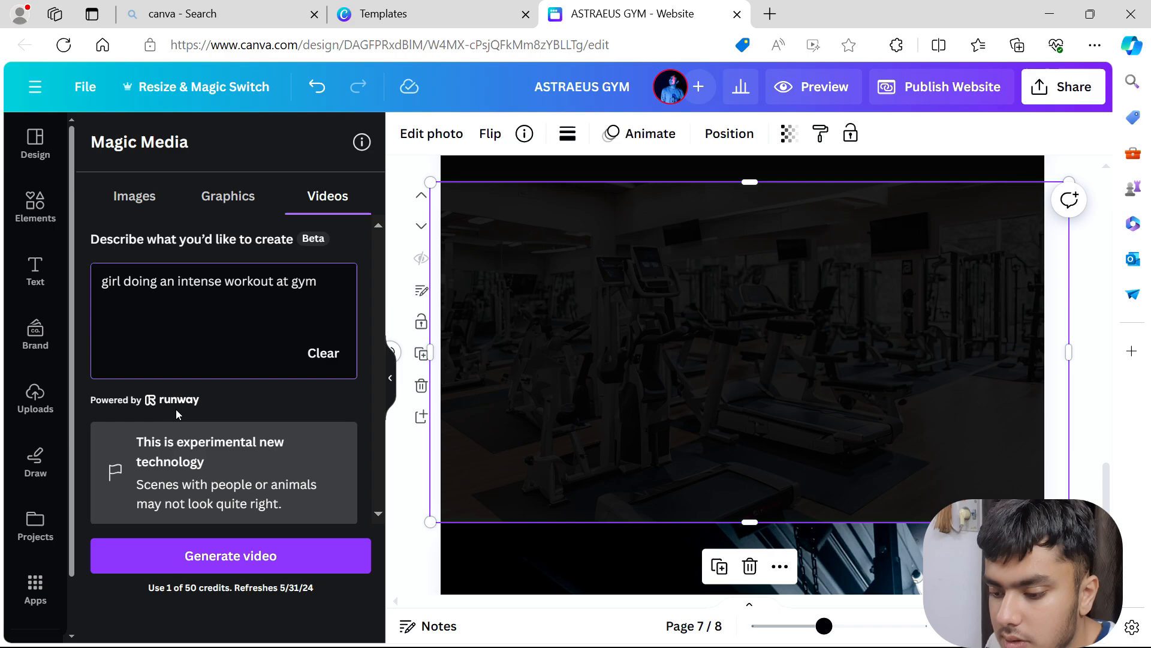
left_click(266, 547)
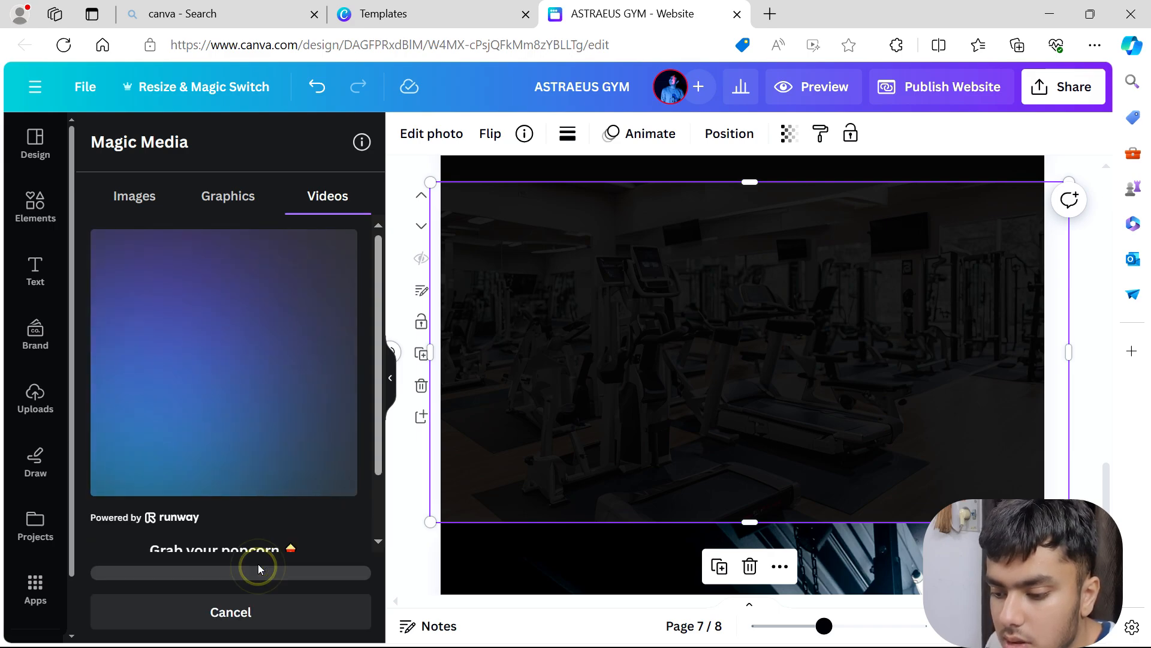
scroll(237, 448, "down", 1)
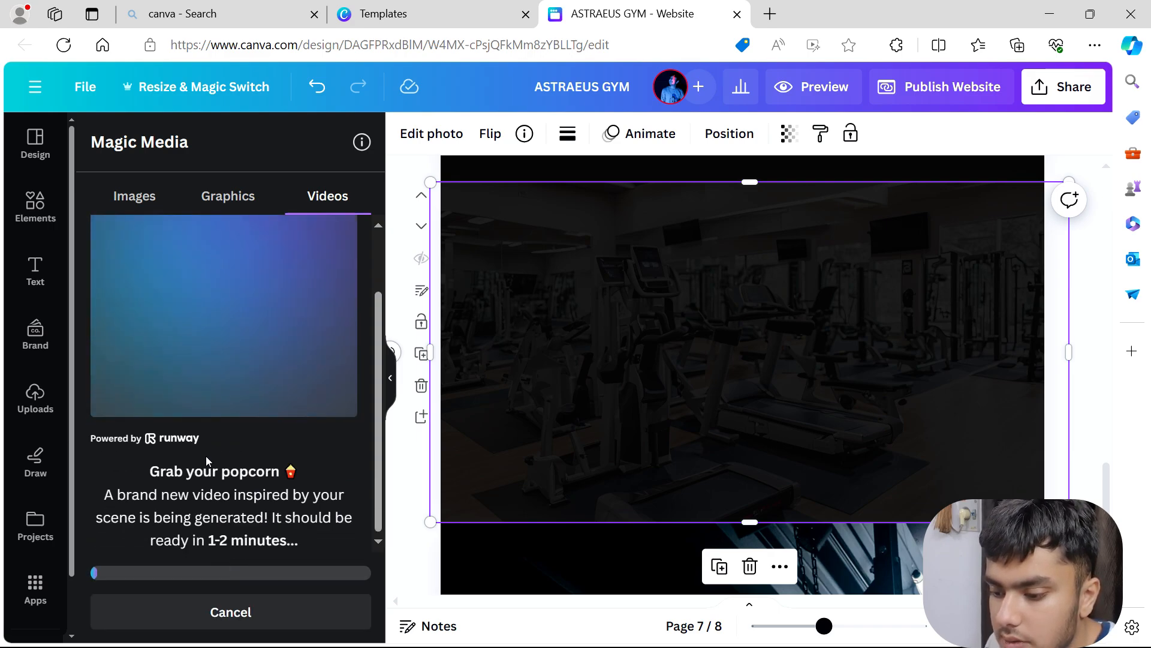
Step: Try the generated barbell sticker in the lower-left corner of the gym page and delete it
left_click(234, 191)
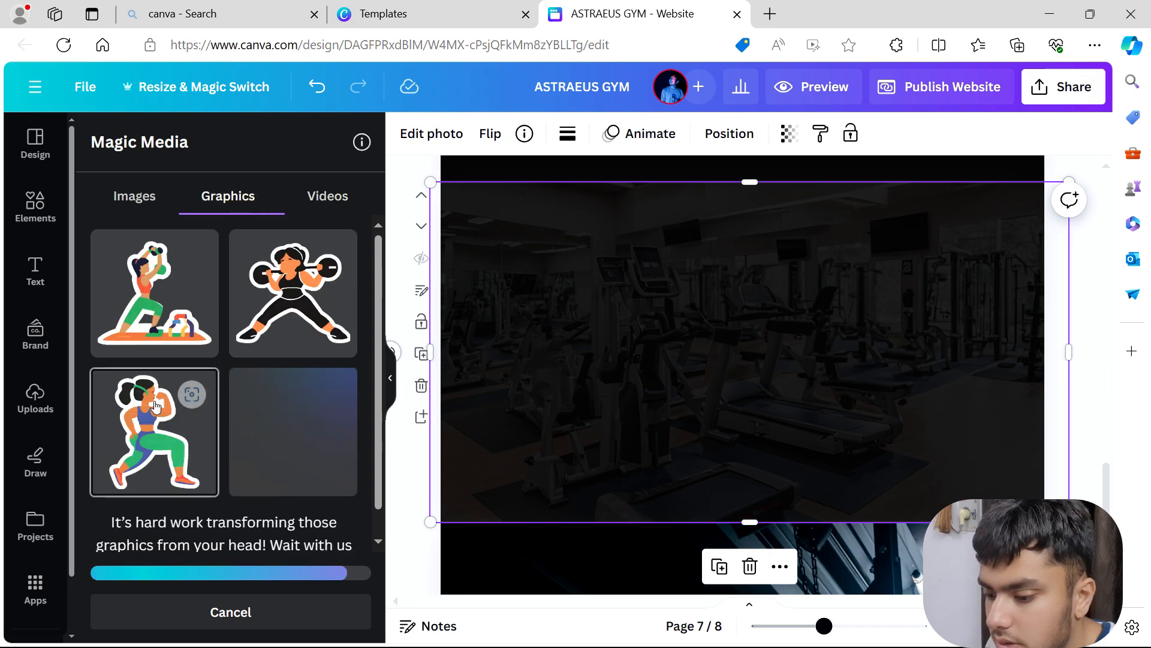
left_click(268, 297)
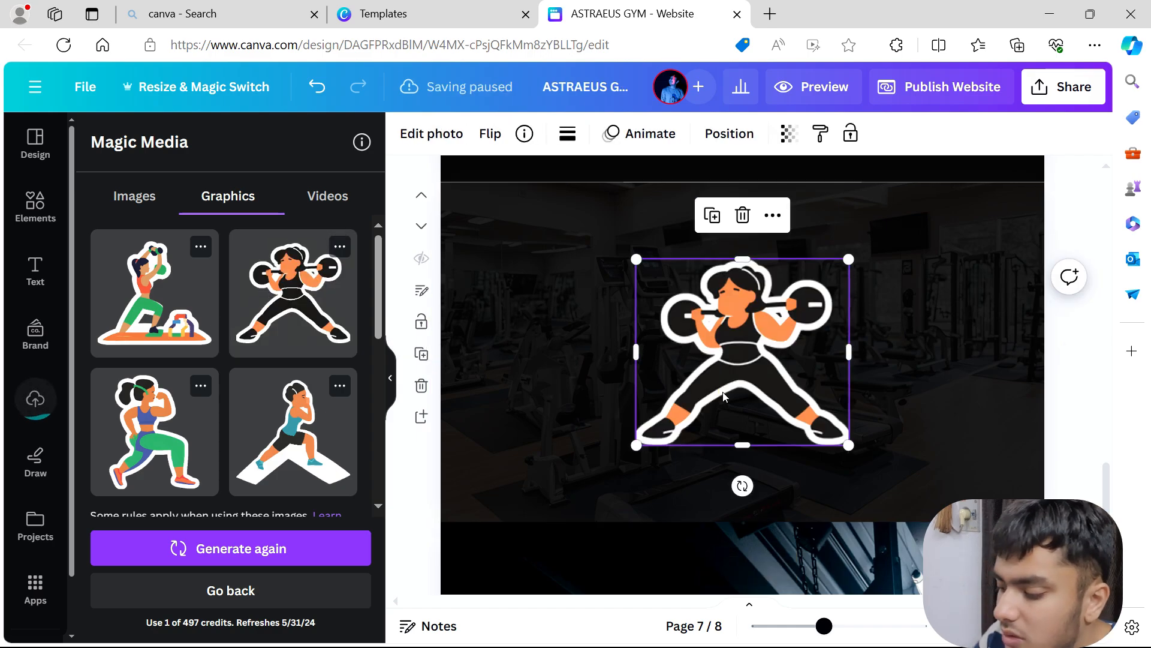
left_click_drag(714, 393, 541, 461)
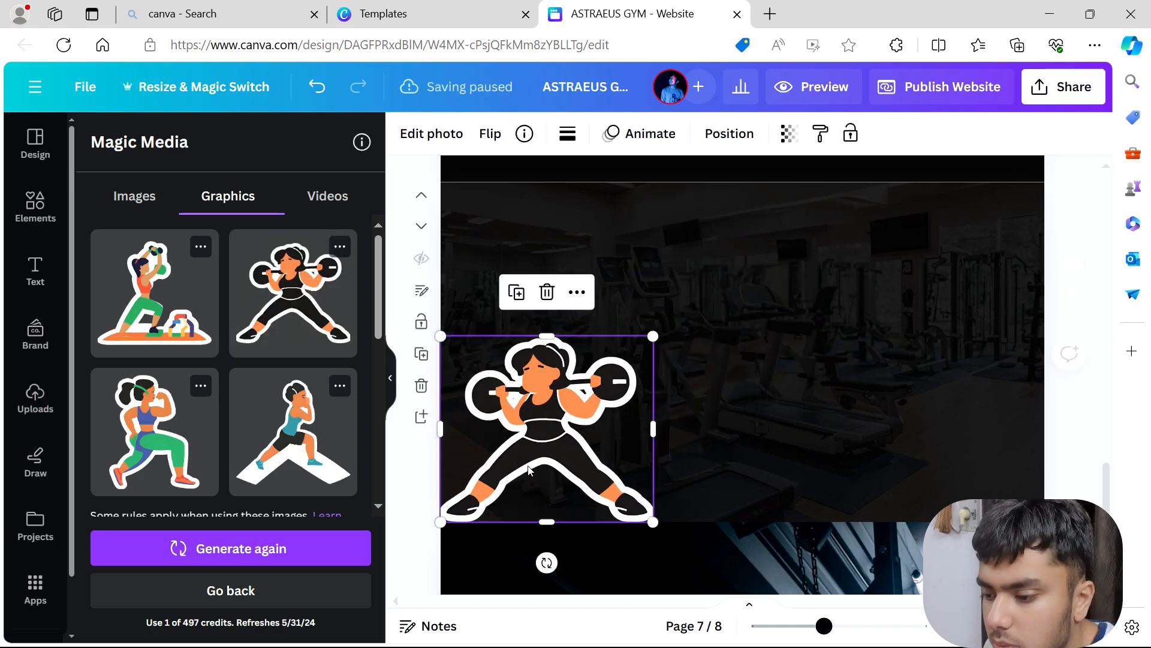
key("Delete")
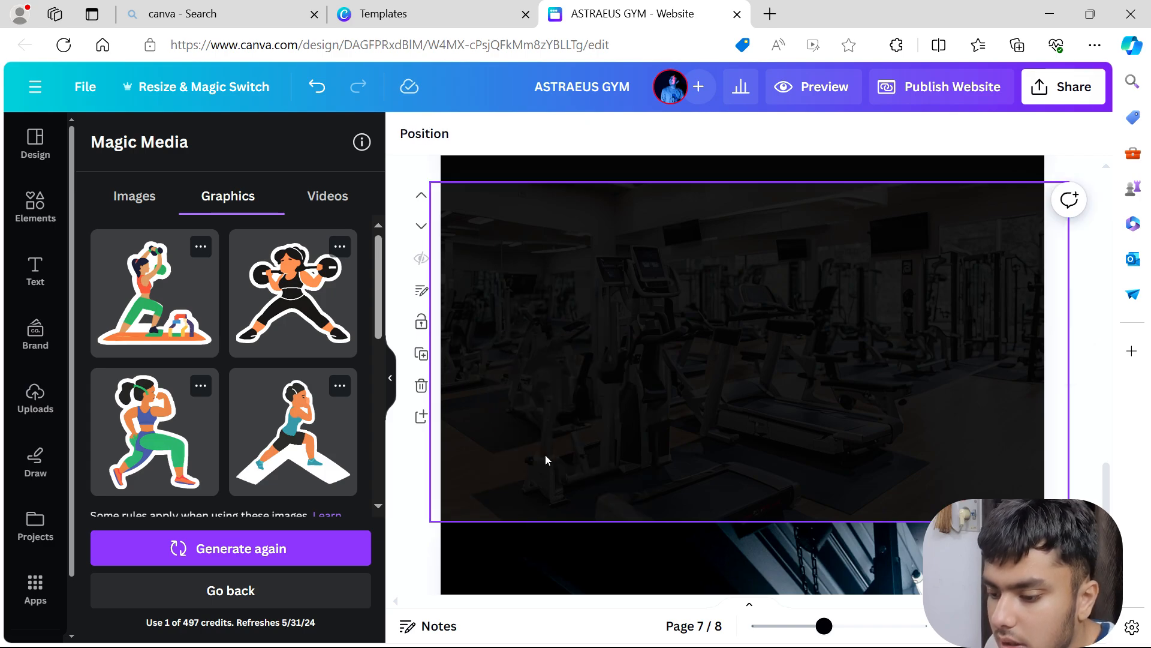
Step: Add the generated sticker of the woman lifting a dumbbell overhead to the gym page
scroll(249, 360, "down", 5)
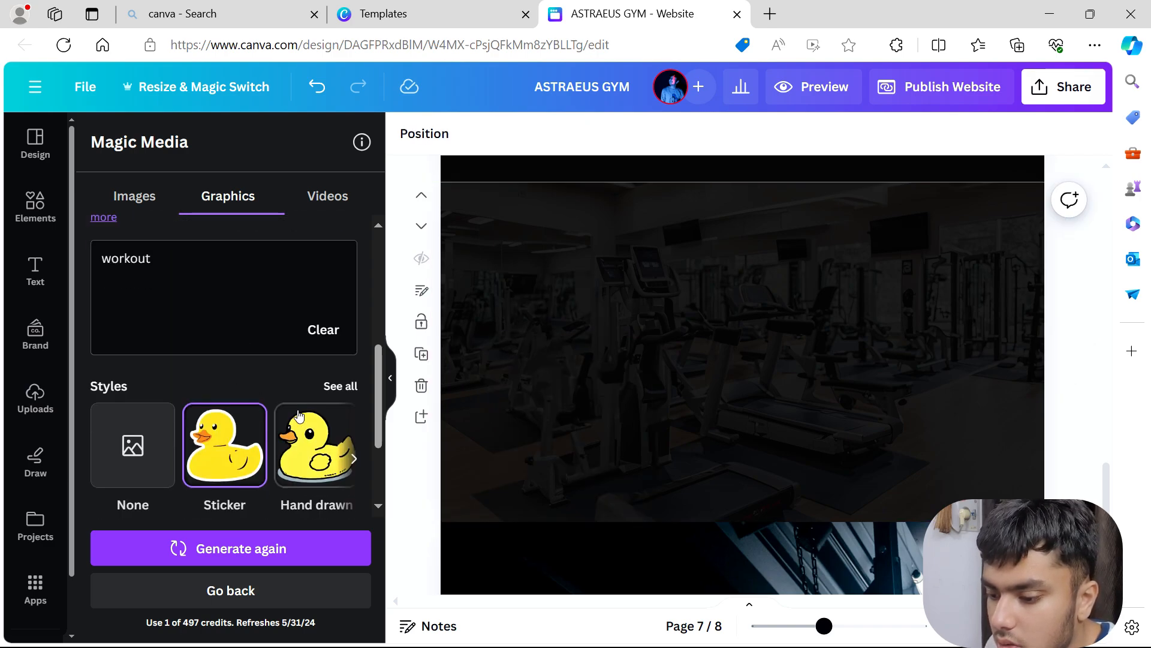
scroll(296, 342, "down", 2)
scroll(296, 342, "up", 6)
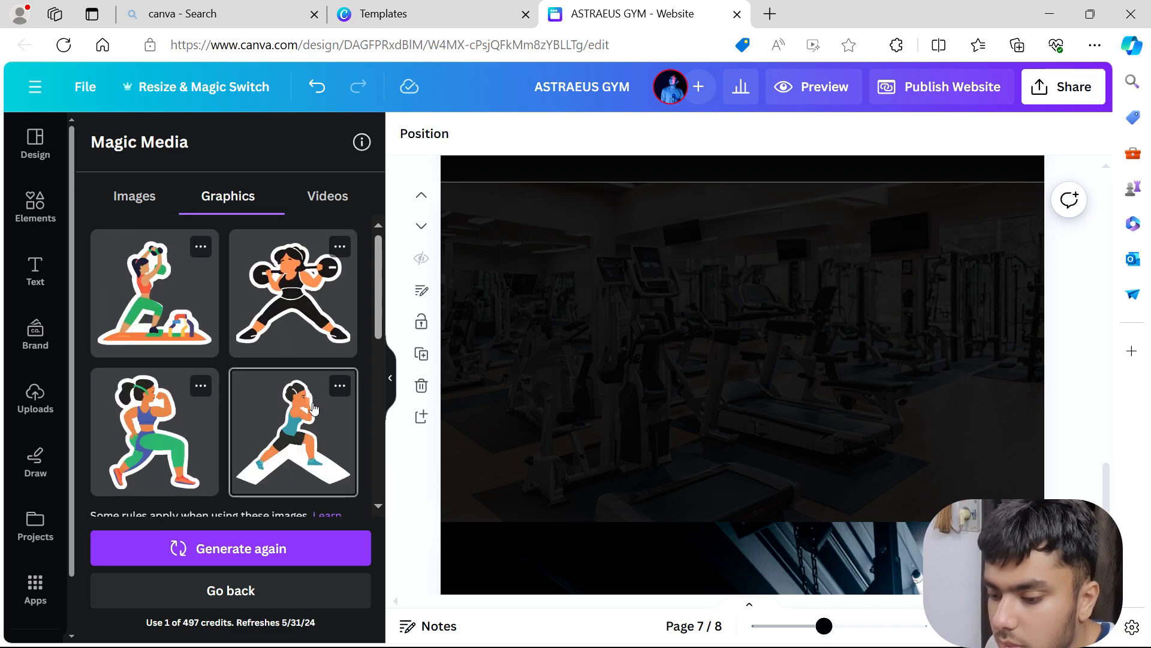
left_click(151, 295)
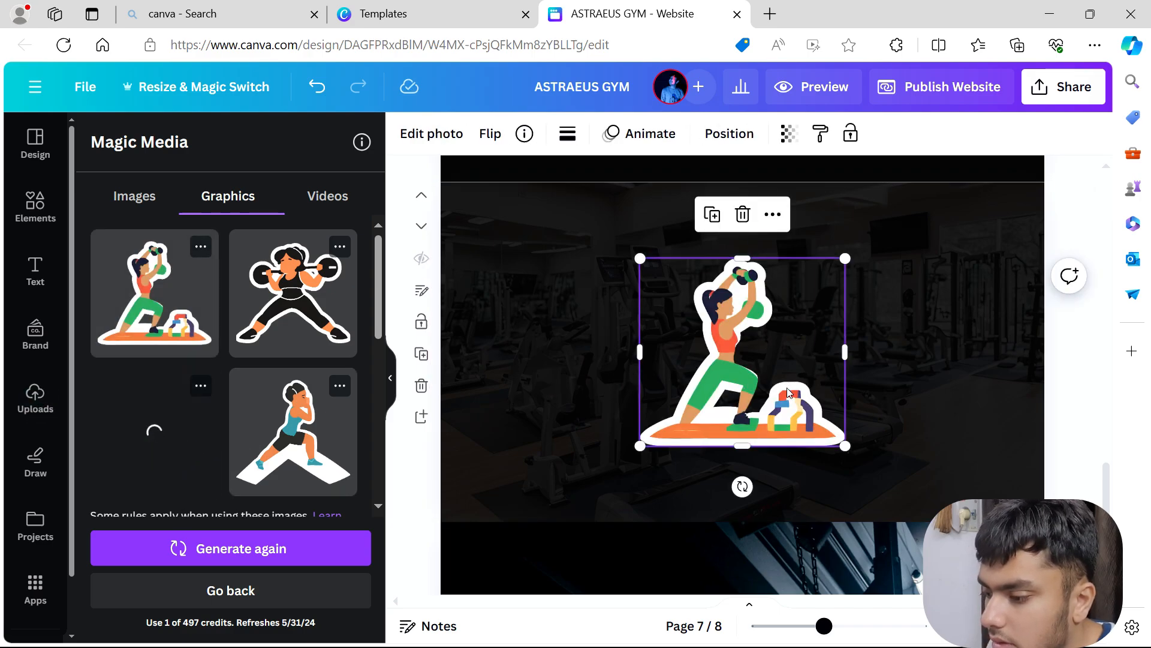
Step: Try the sticker of the lunging woman in green leggings on the page's left side and delete it
left_click_drag(787, 393, 564, 359)
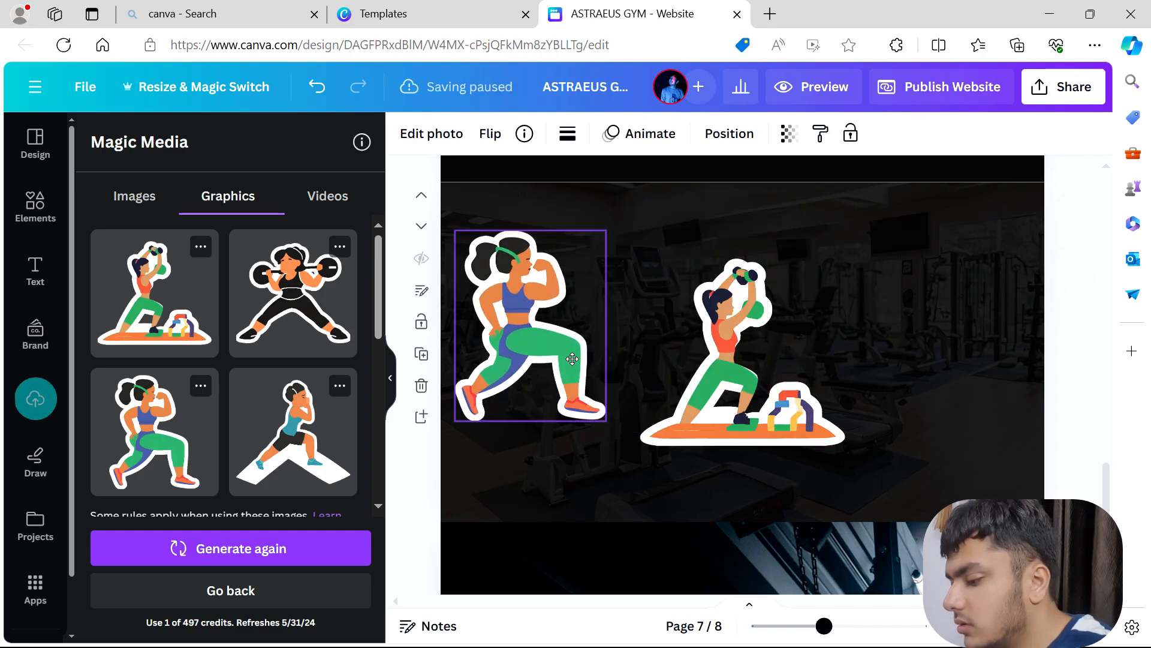
left_click(719, 374)
left_click(594, 364)
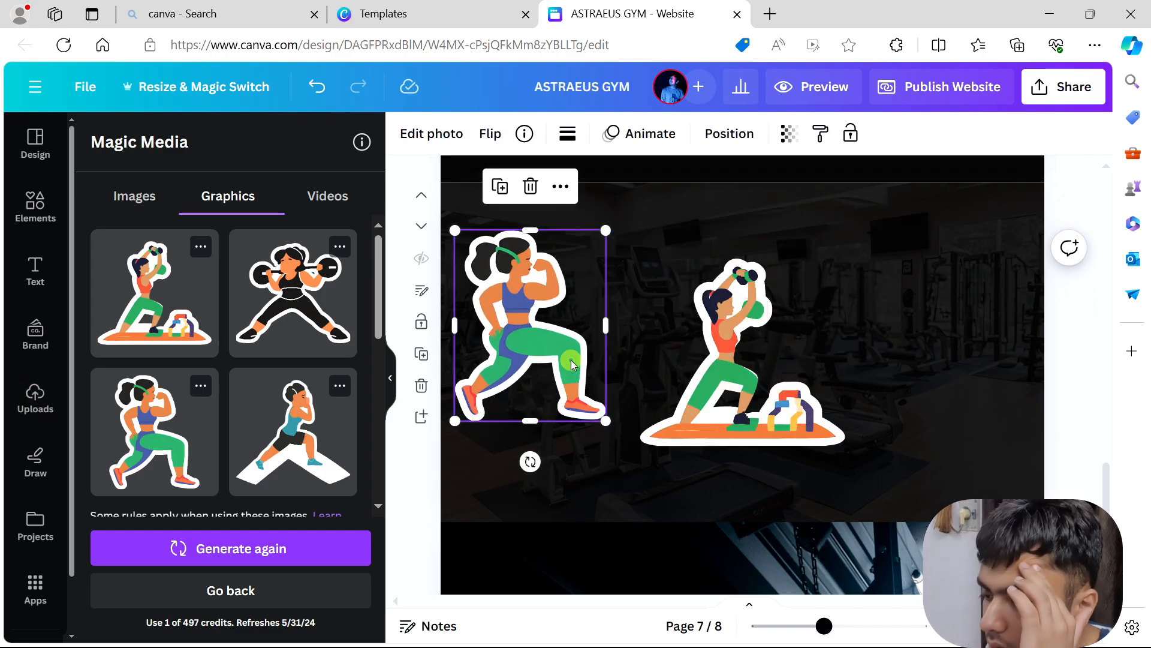
key("Delete")
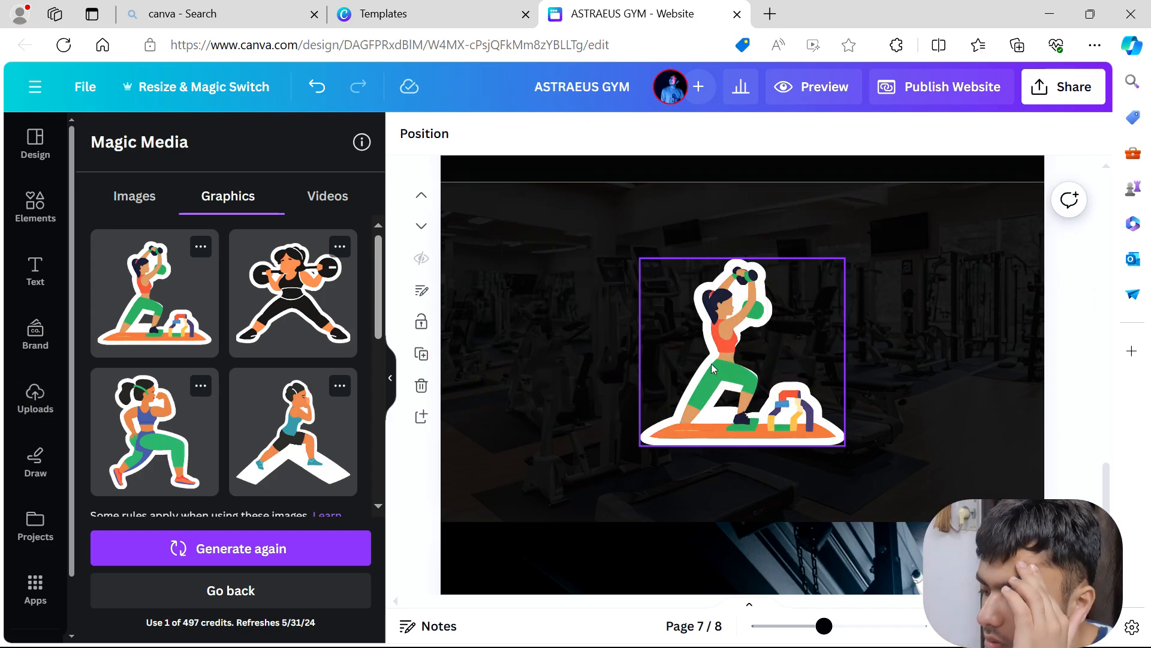
Step: Shrink the overhead dumbbell sticker and place it in the lower-right corner of the gym page
left_click(718, 310)
left_click_drag(640, 259, 735, 347)
left_click_drag(798, 396, 1002, 474)
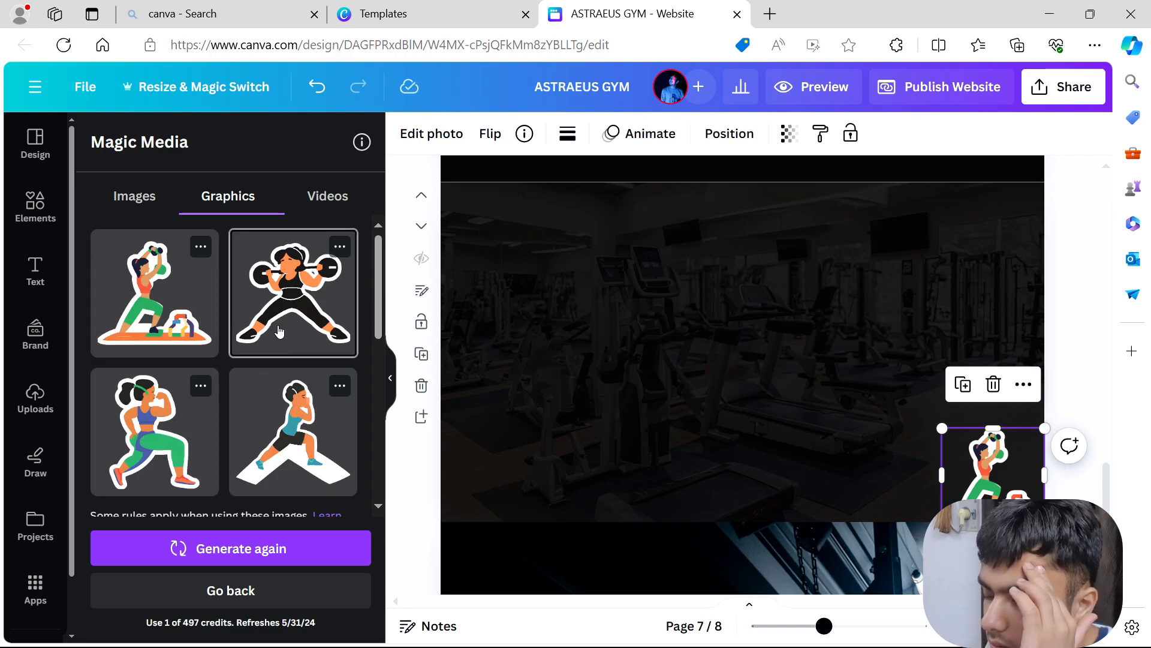
Step: Add the sticker of the lunging woman in green leggings, flip it horizontally, and fit it small into the page's upper-left corner
left_click(149, 435)
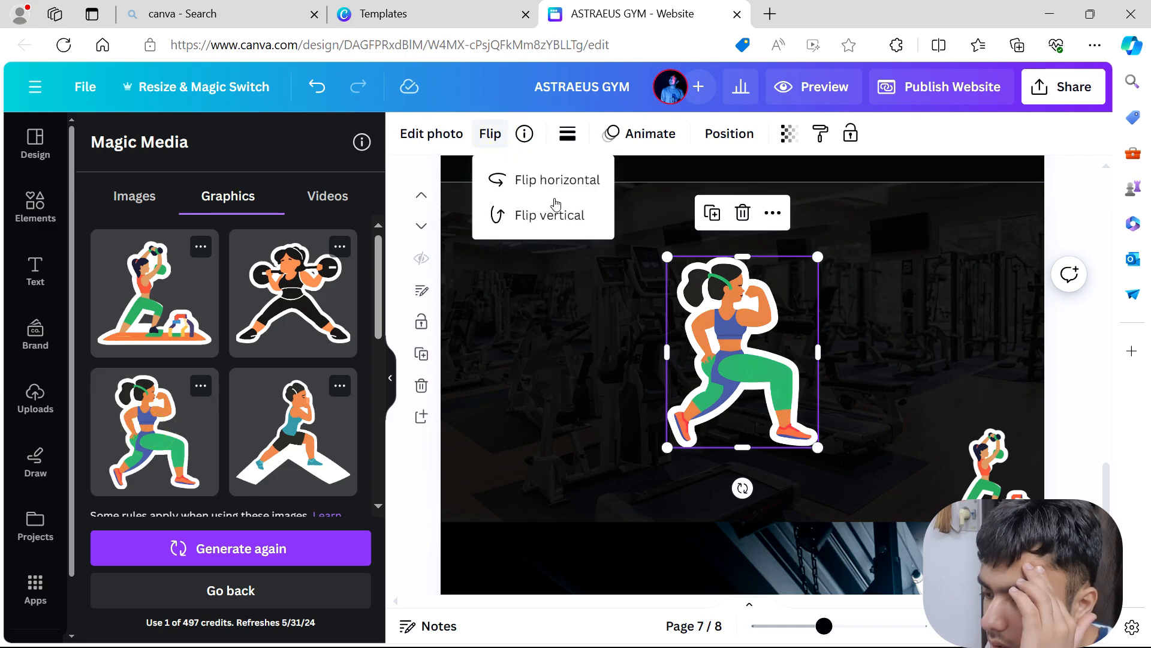
left_click(567, 180)
left_click_drag(757, 366, 511, 284)
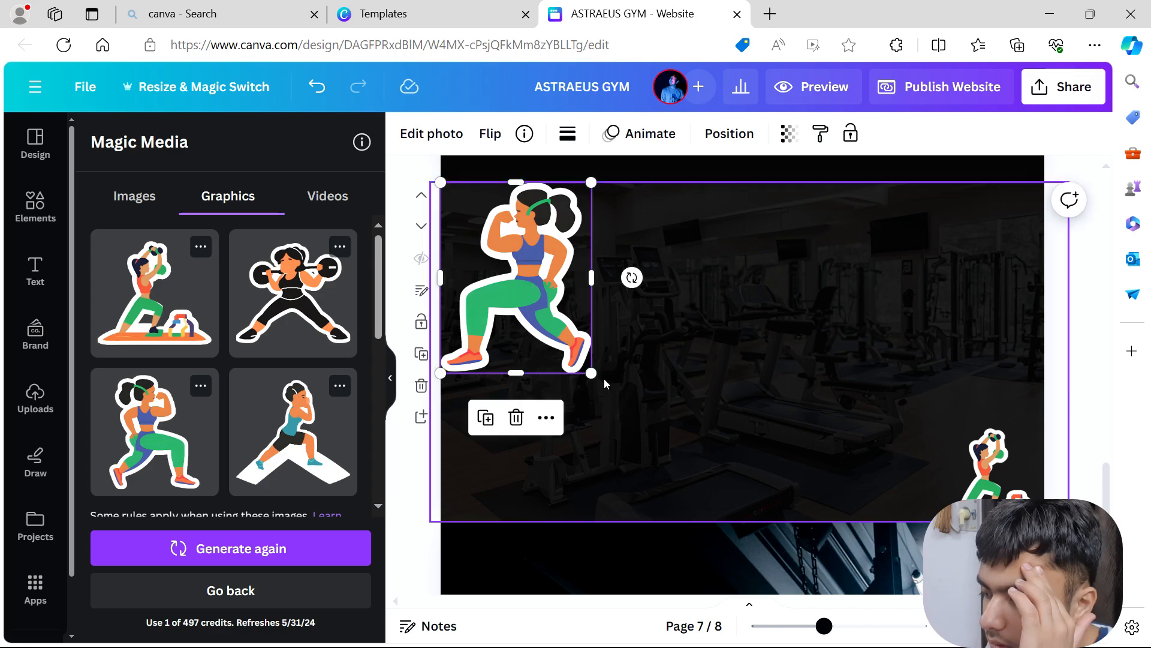
left_click_drag(593, 376, 502, 257)
left_click(1079, 267)
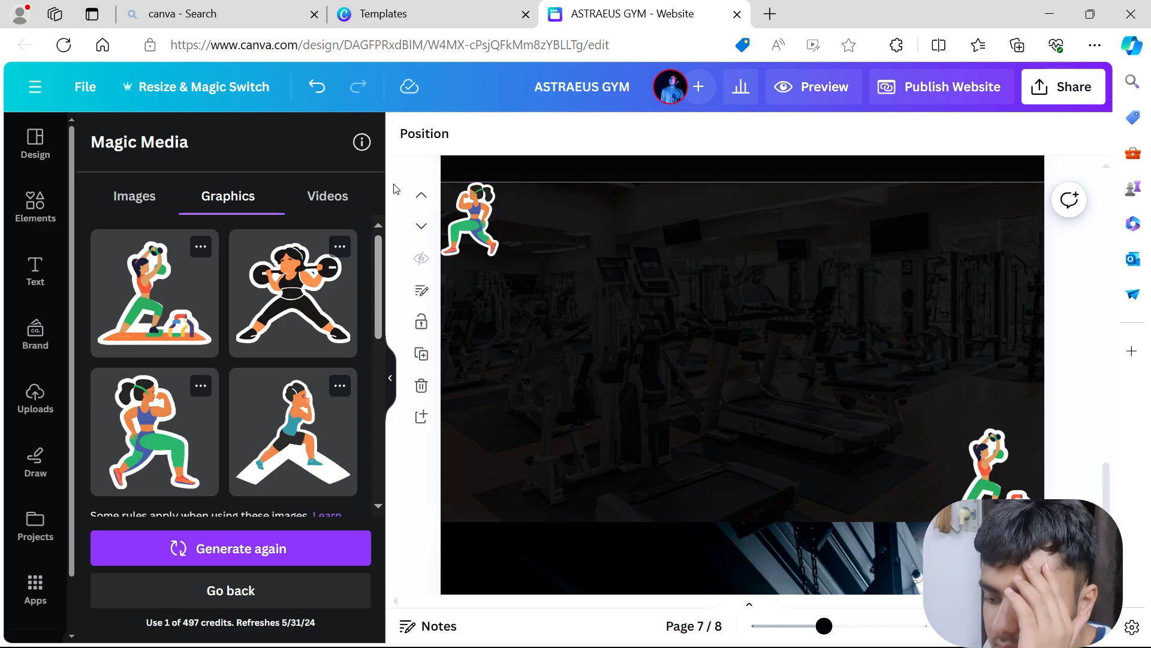
Step: Add the generated gym workout video to the middle of the page and play it
left_click(327, 196)
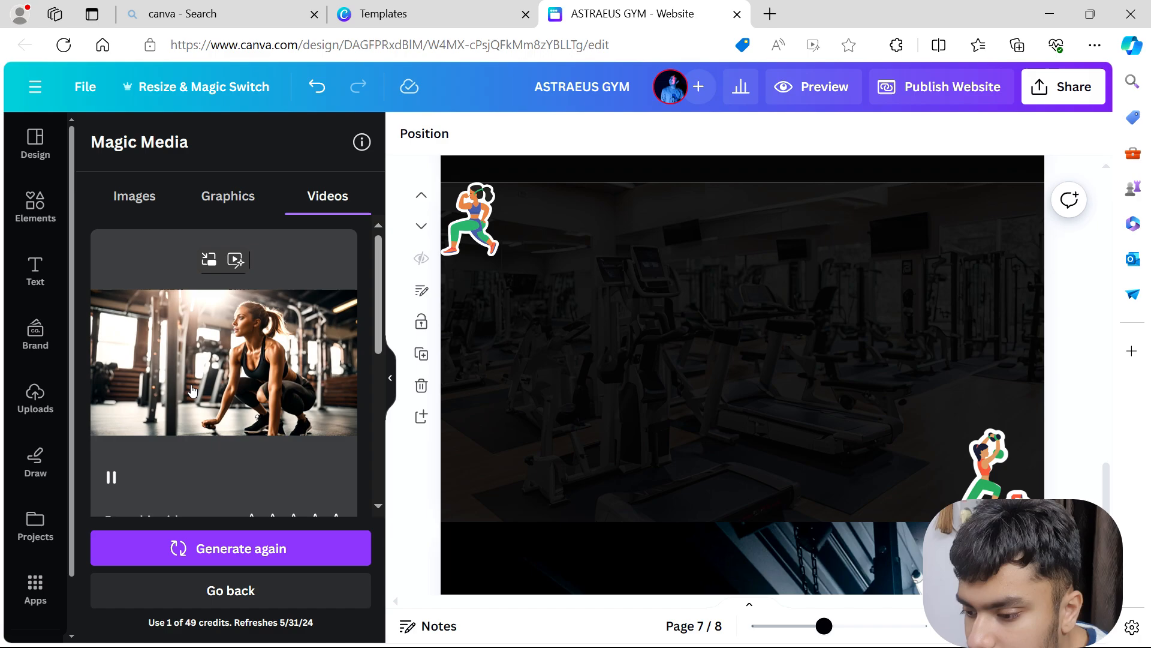
scroll(192, 390, "down", 3)
scroll(192, 386, "up", 2)
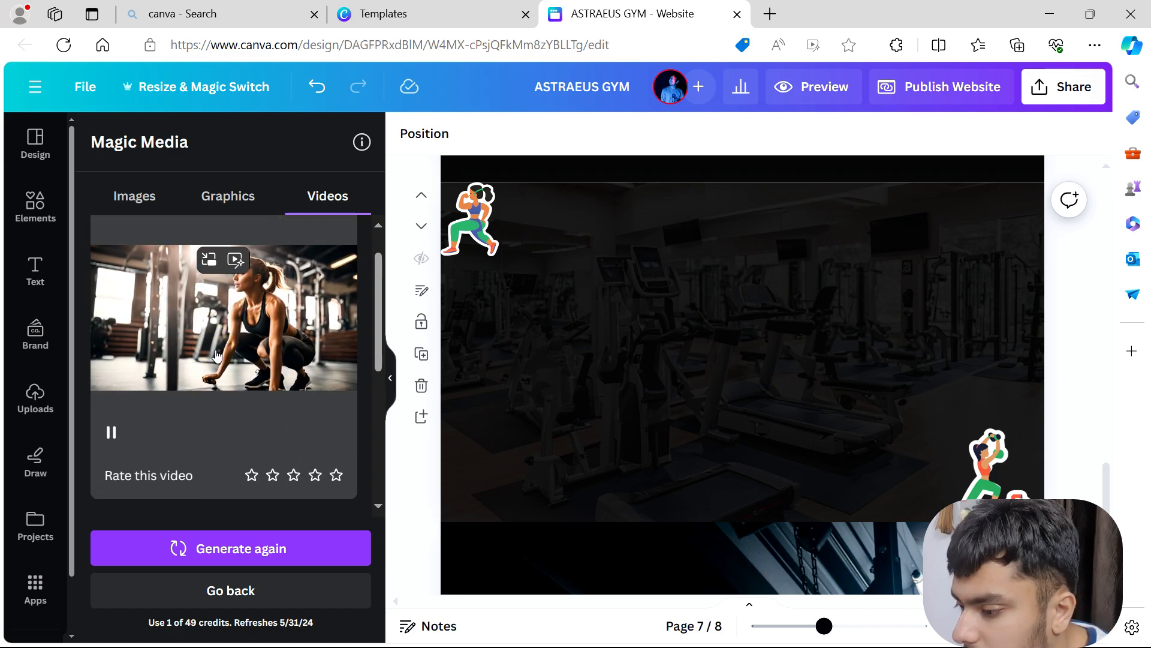
left_click(209, 356)
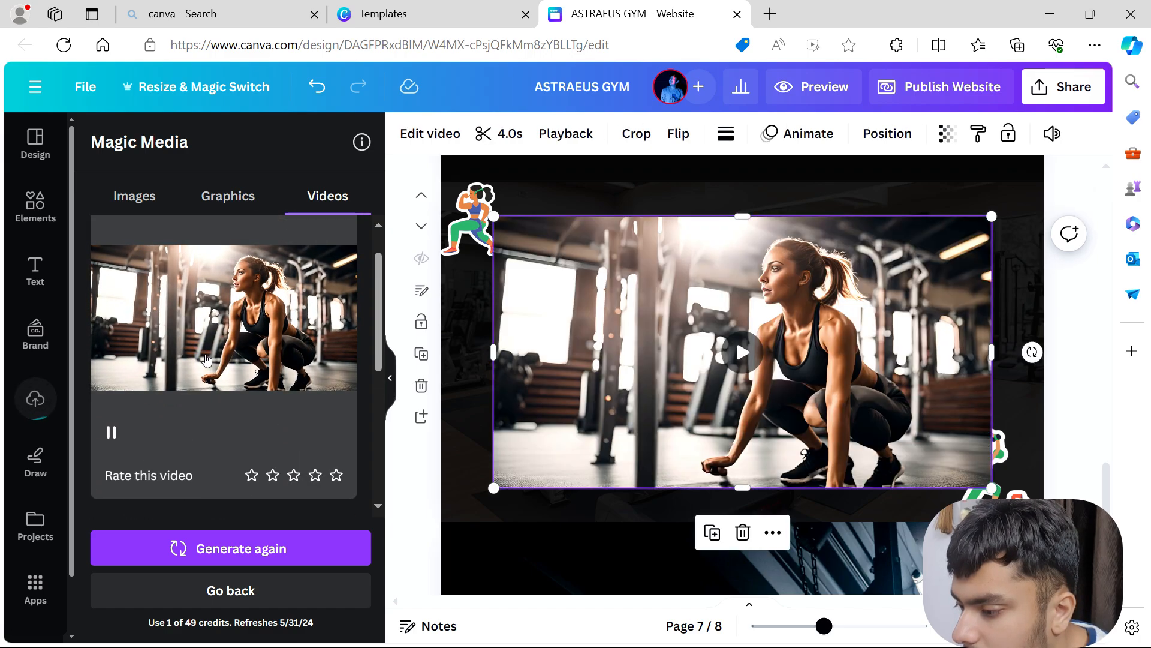
left_click(724, 369)
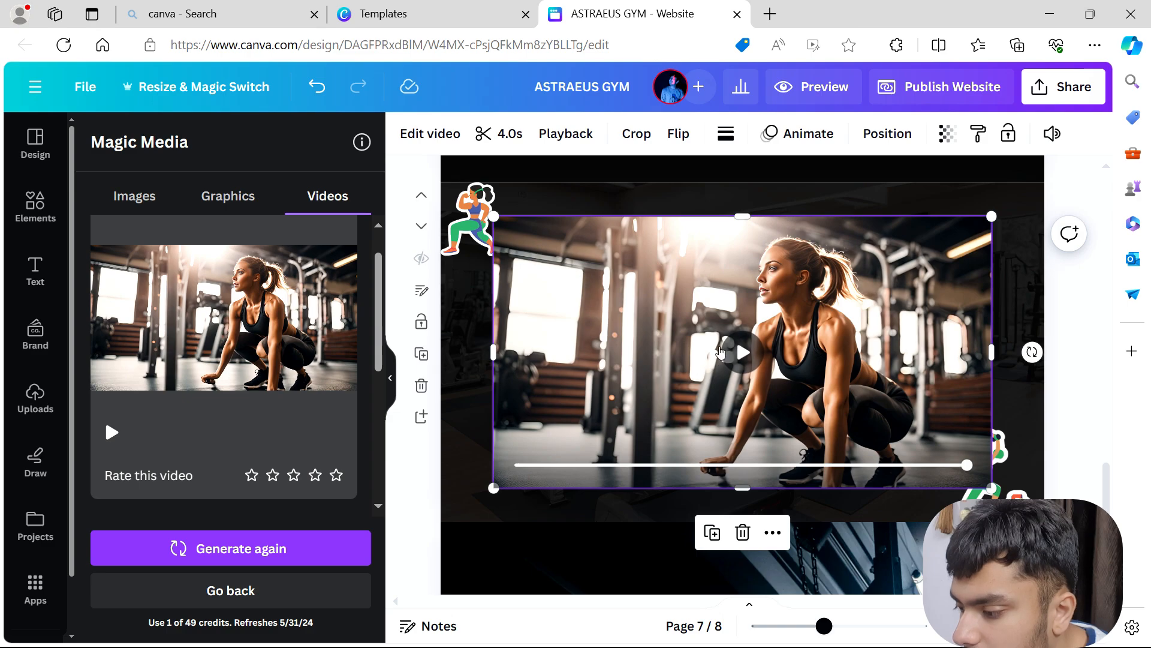
left_click(728, 345)
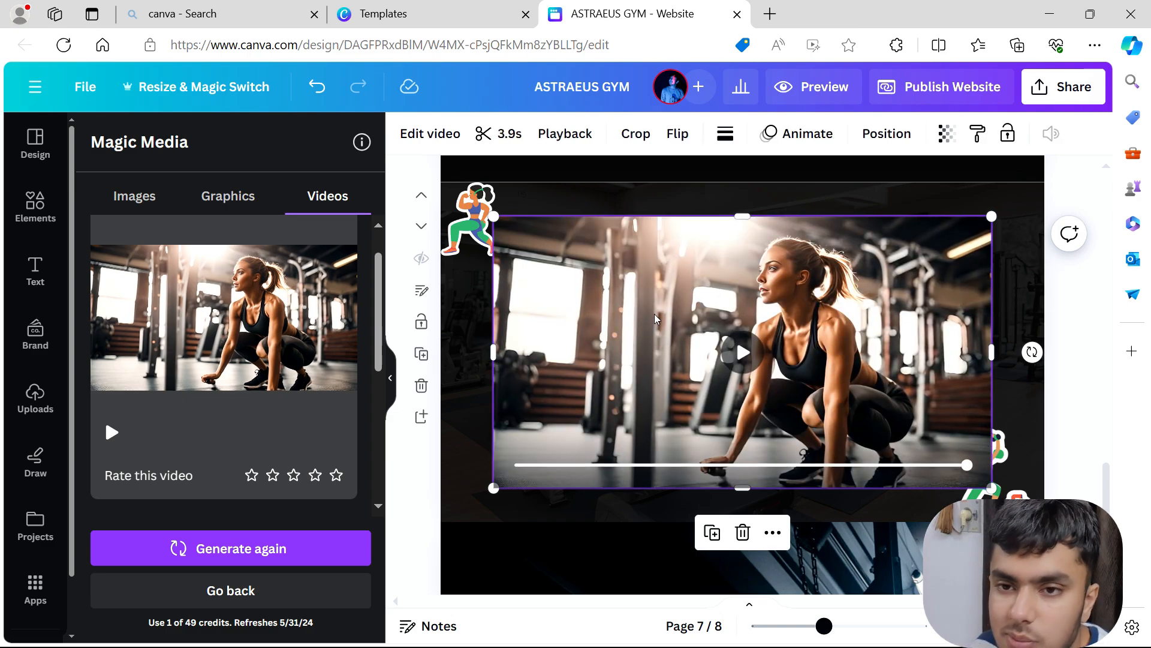
Step: Bring the sticker of the lunging woman in green leggings one layer forward
left_click(480, 249)
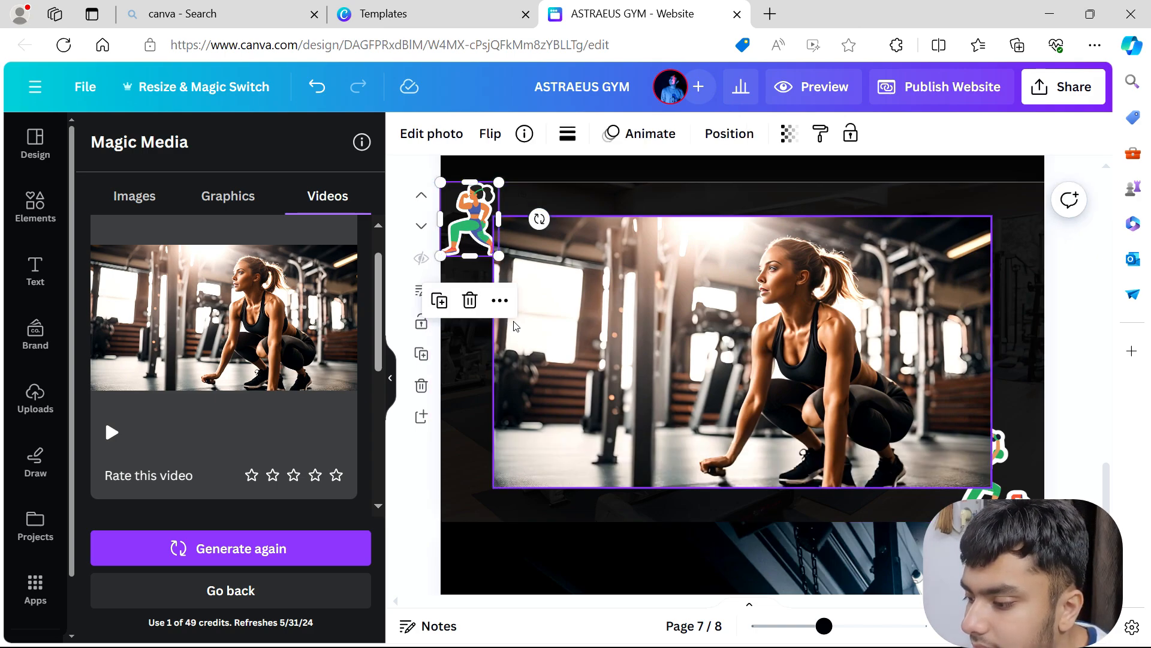
left_click(500, 300)
mouse_move(517, 310)
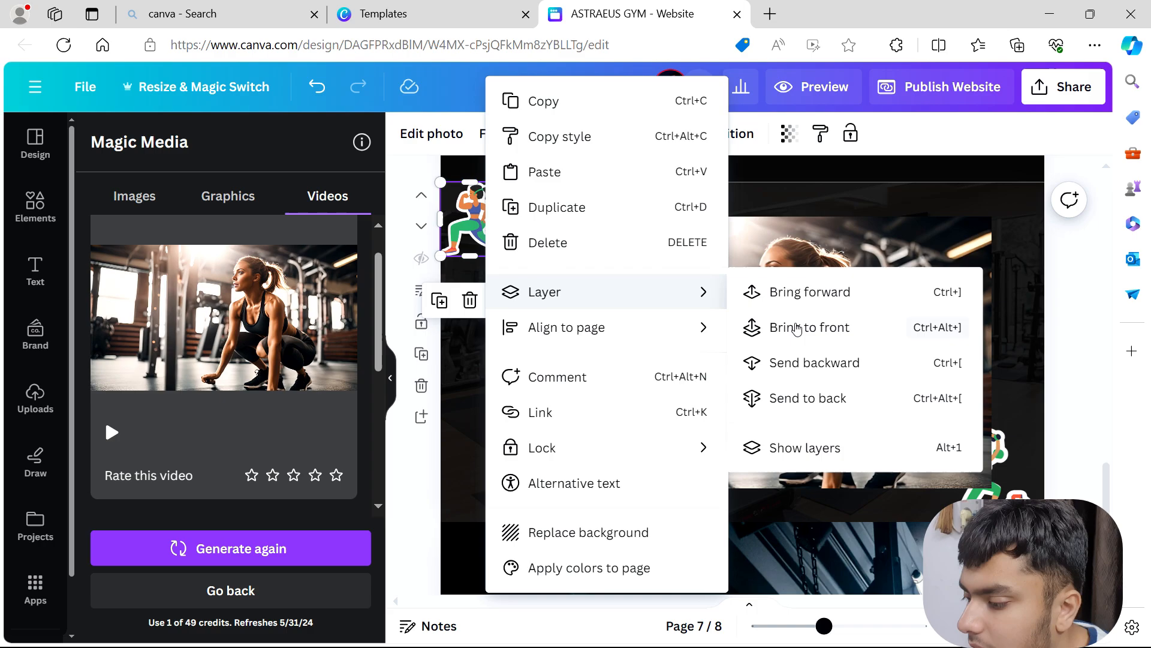
left_click(808, 294)
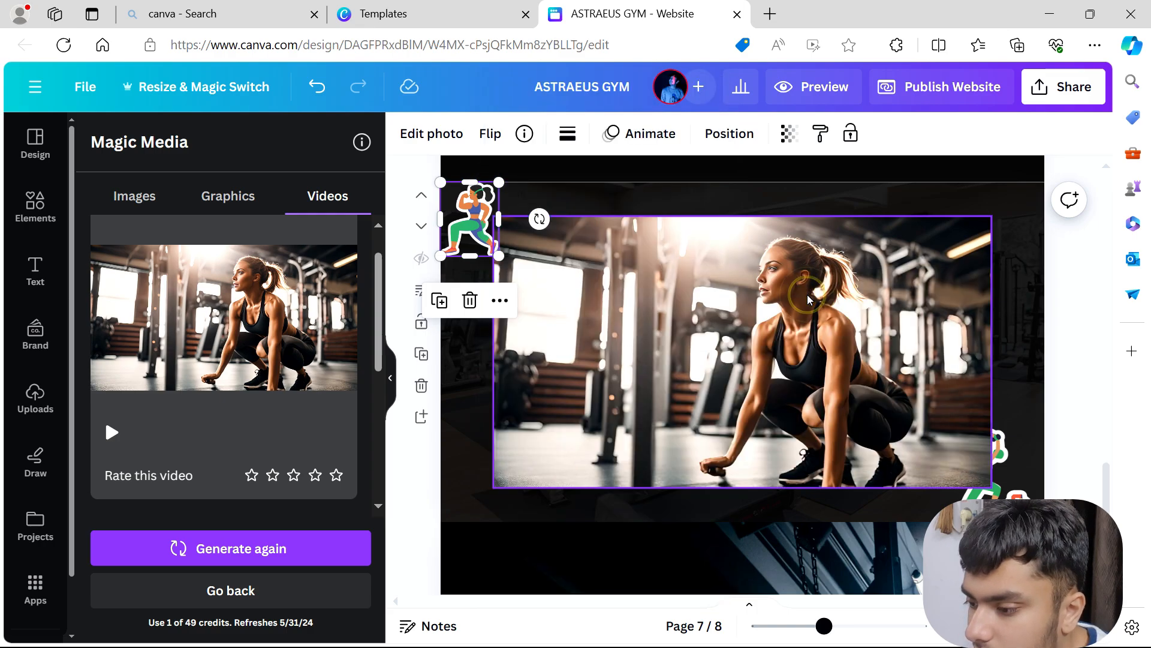
Step: Bring the overhead dumbbell sticker to the front, above the workout video
left_click(1003, 451)
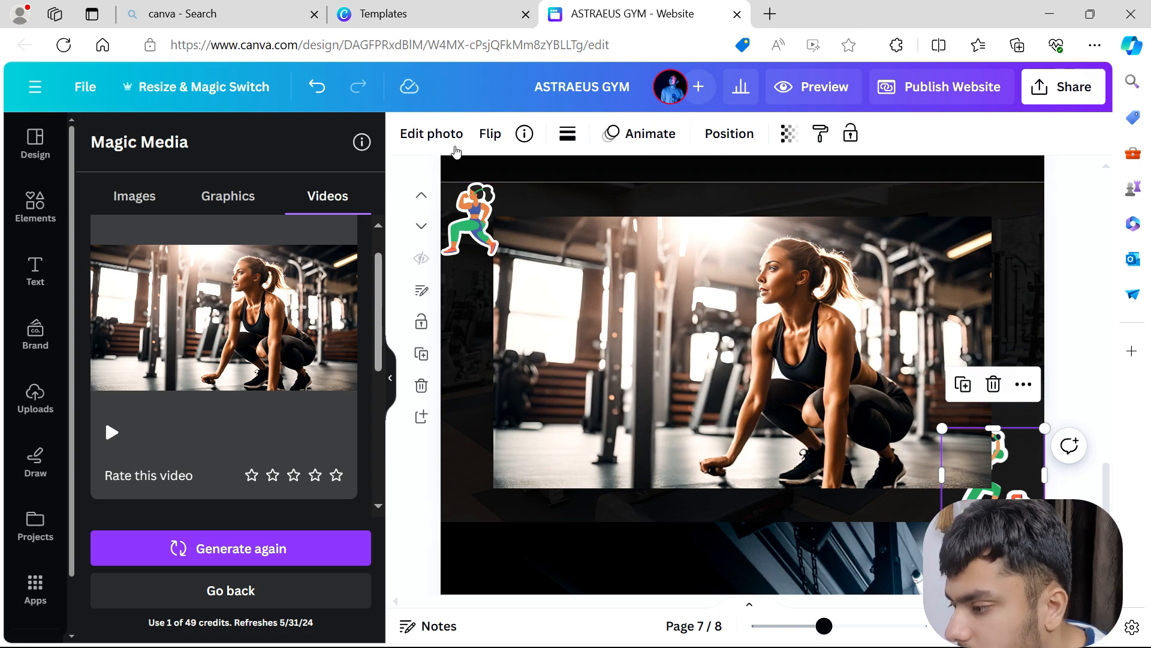
left_click(1019, 383)
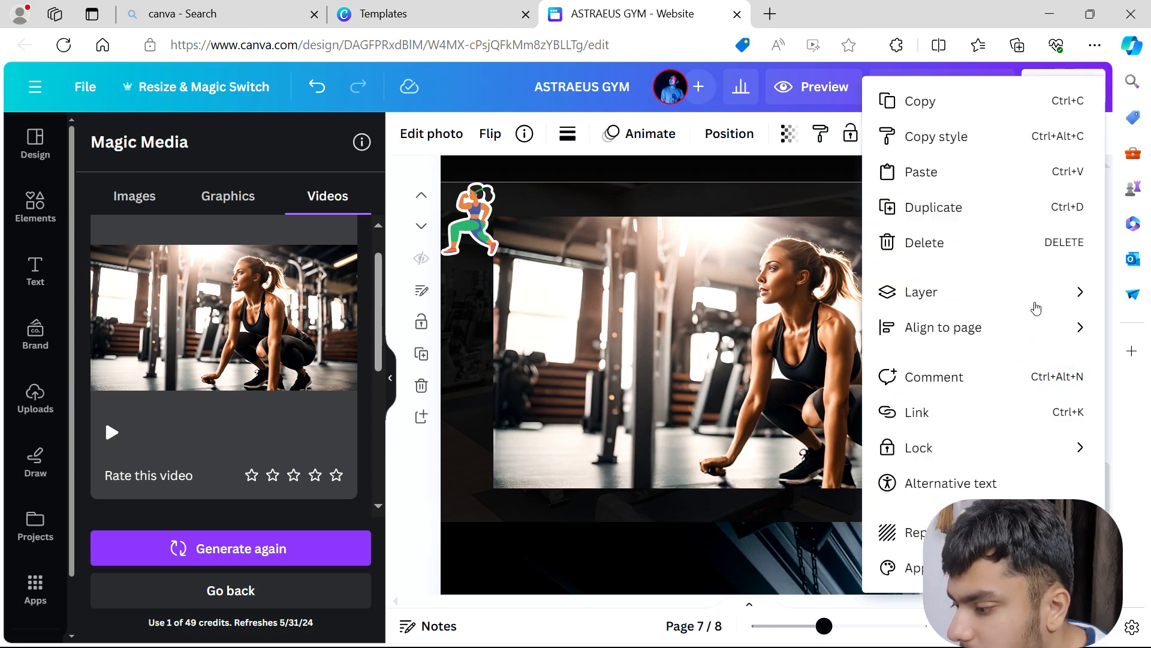
mouse_move(1036, 308)
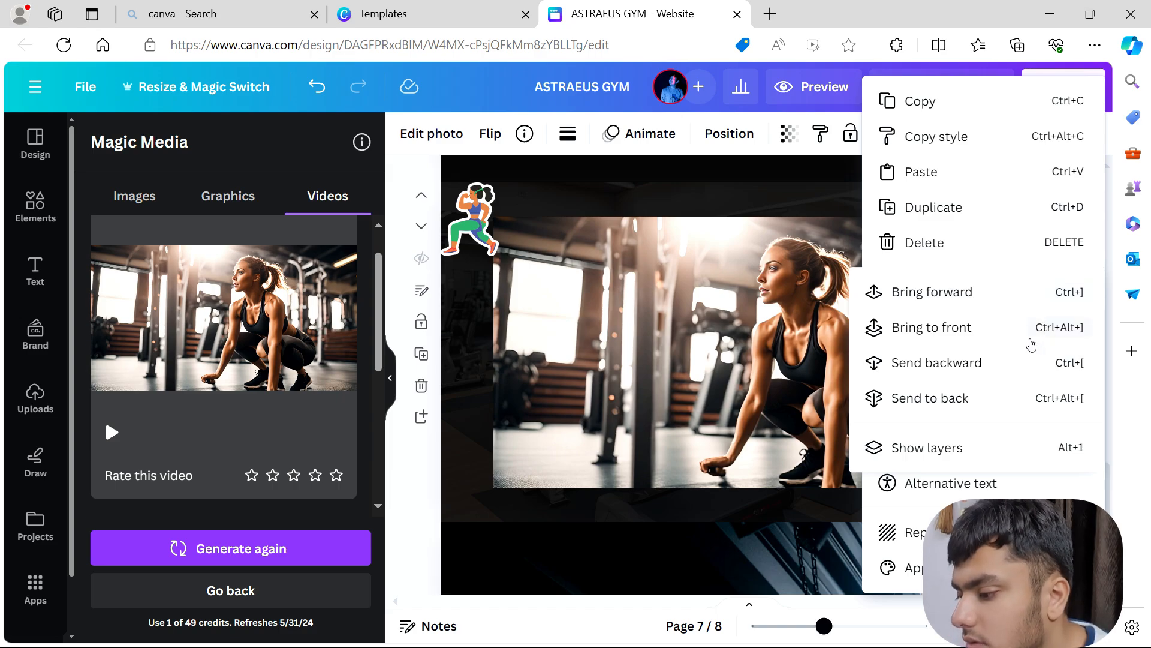
left_click(1029, 335)
Step: Play the workout video on the page and pause it
left_click(742, 360)
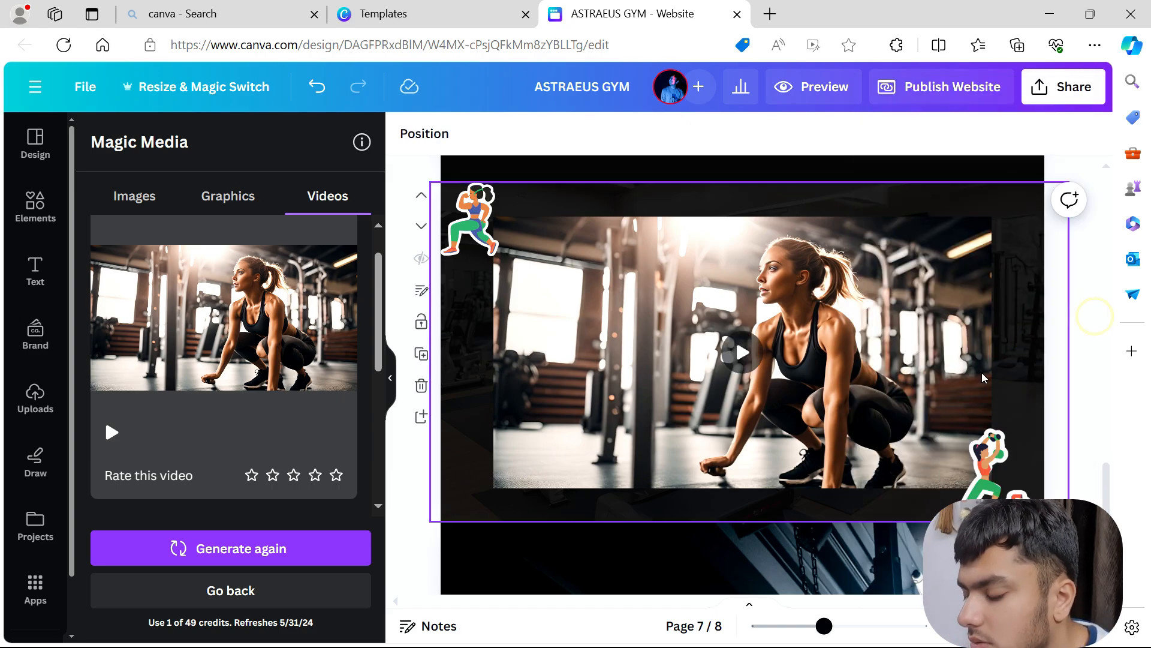
left_click(743, 372)
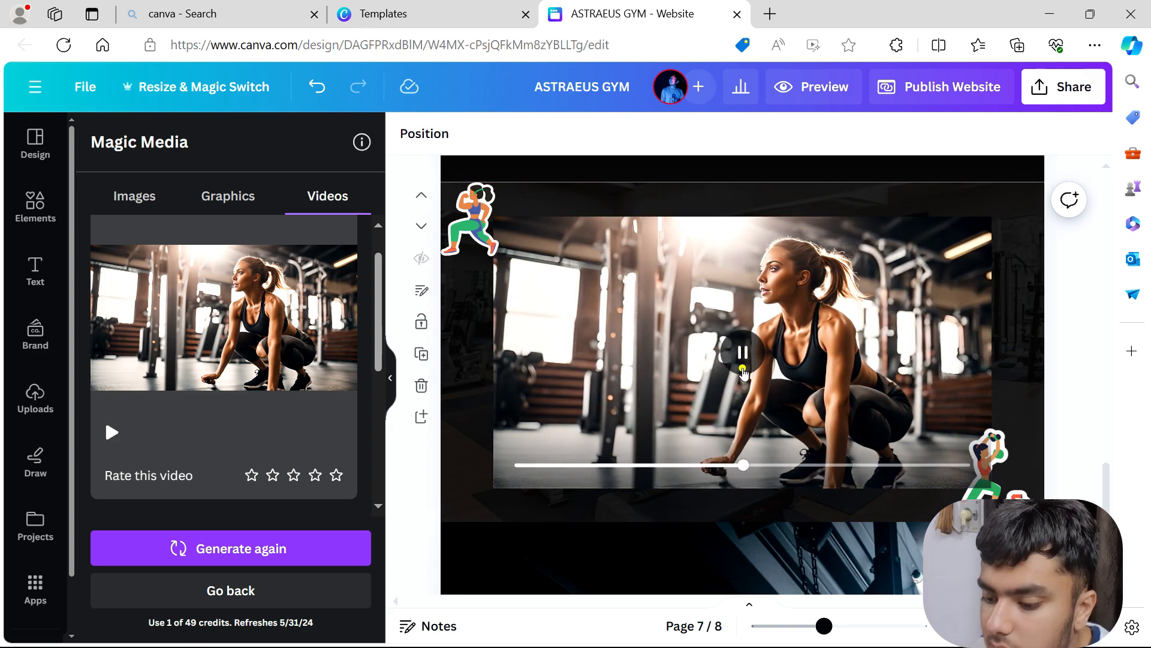
left_click(744, 373)
Step: Add a subheading reading "AI MADE VIDEO" and place it in the video's lower-left corner
left_click(31, 282)
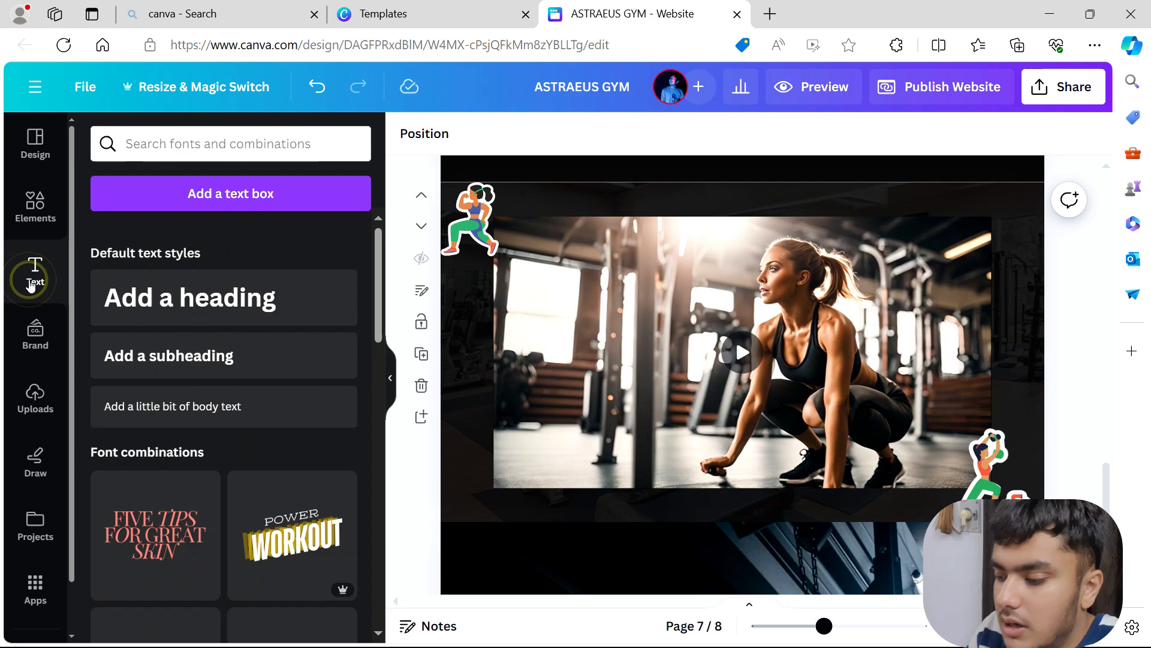
left_click(160, 357)
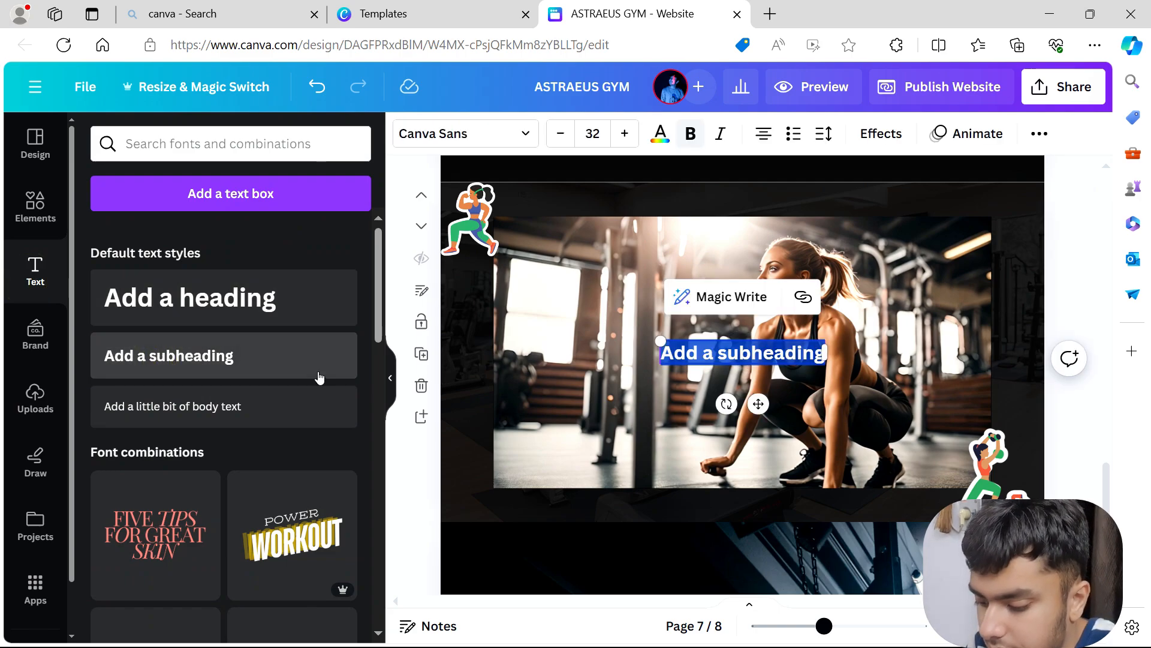
type("AI")
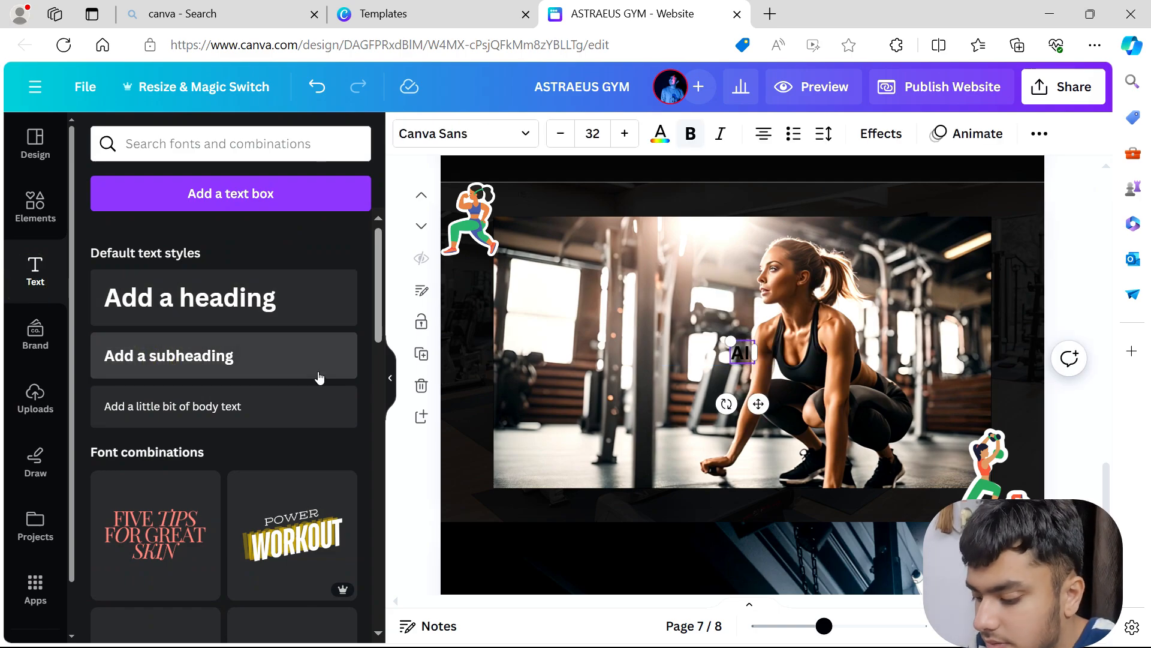
type(" MADE")
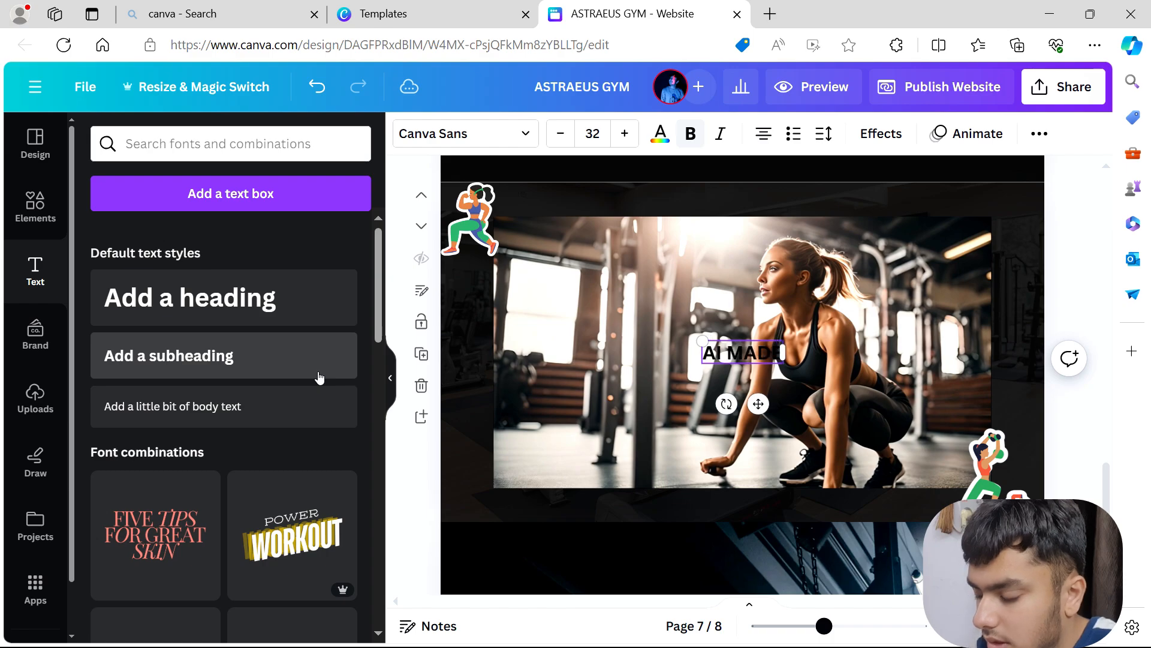
type(" VI")
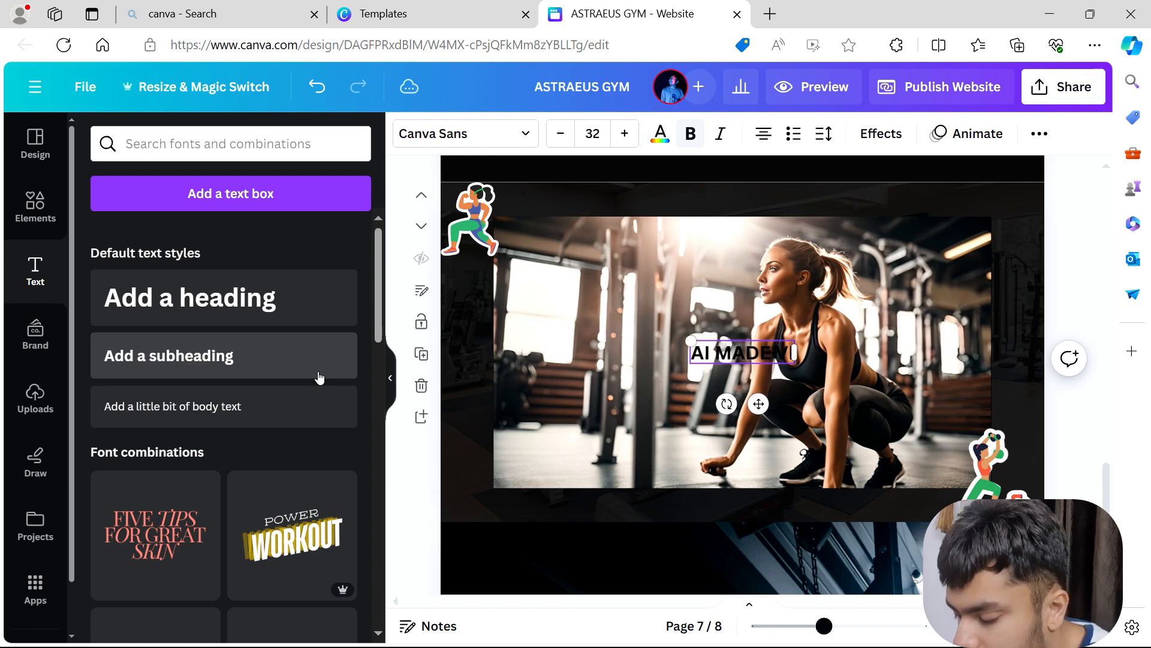
type("DEO")
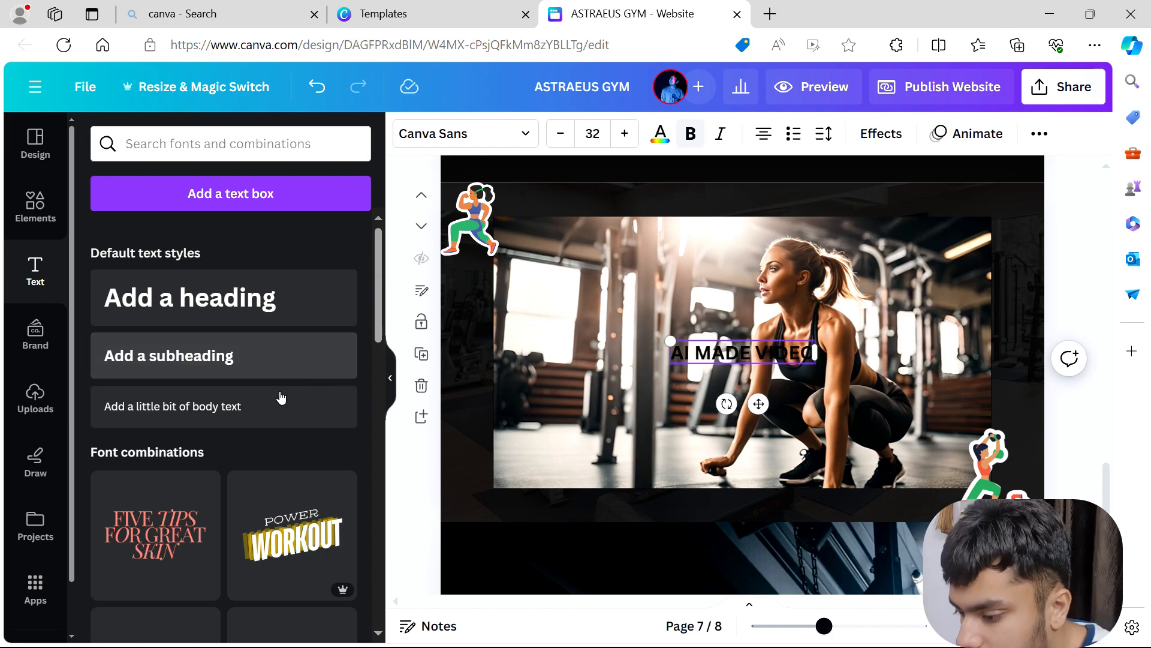
left_click_drag(759, 404, 581, 526)
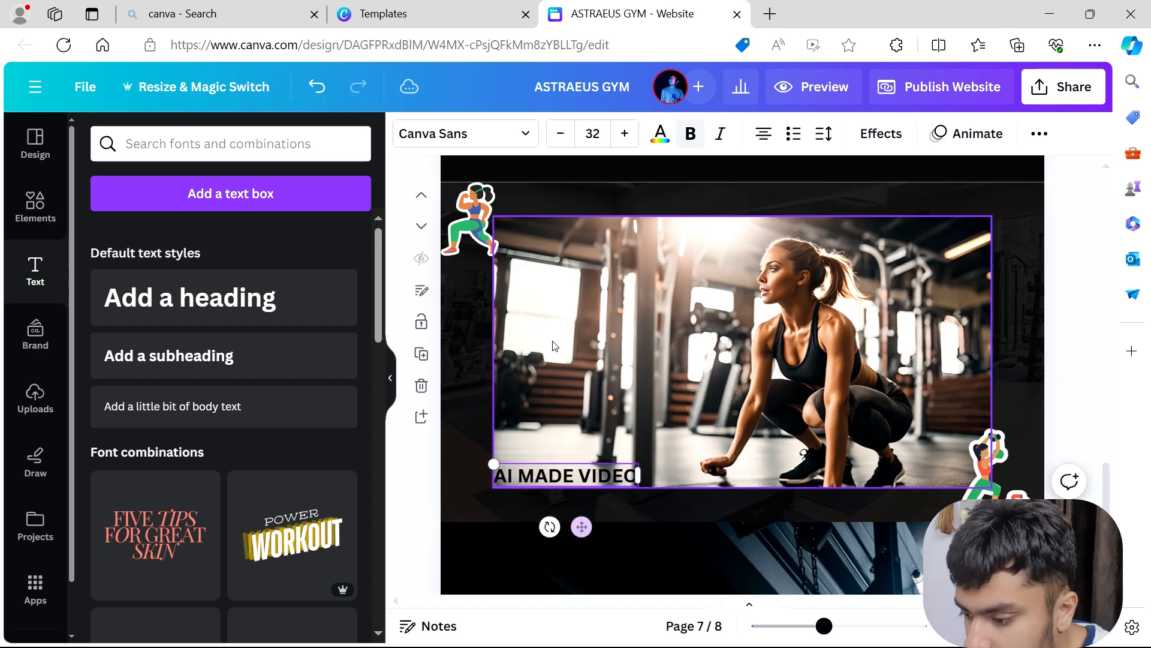
Step: Try Anton, Beth Ellen and Apricots on the "AI MADE VIDEO" caption and settle on the handwriting font Dekko
left_click(484, 147)
left_click(224, 320)
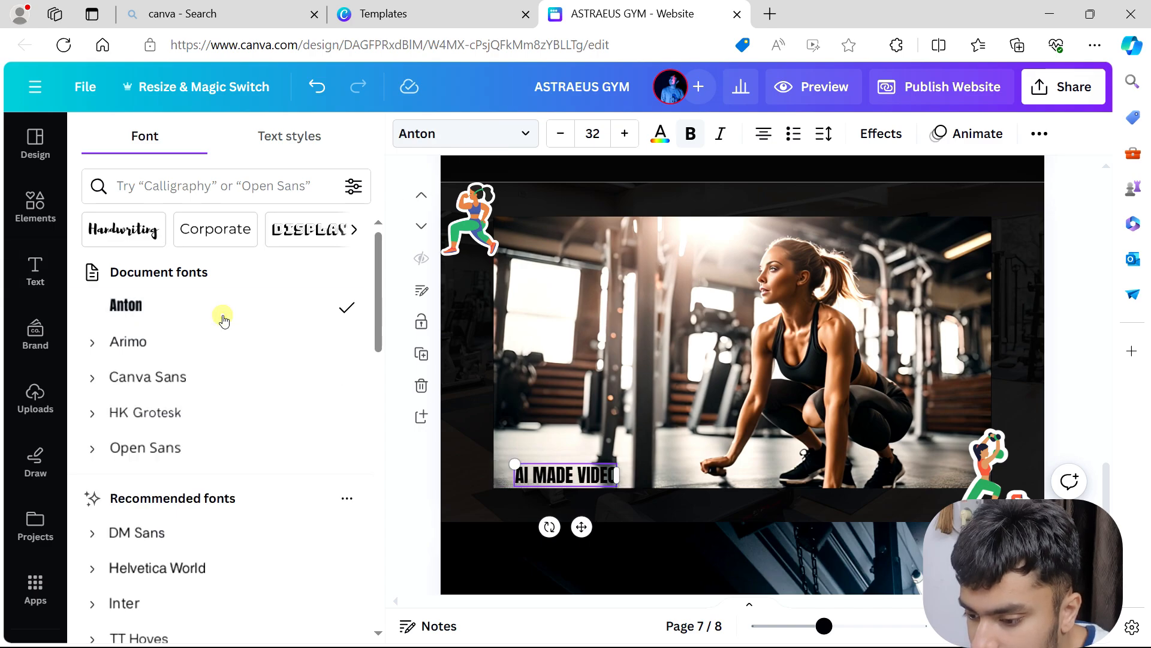
left_click(152, 244)
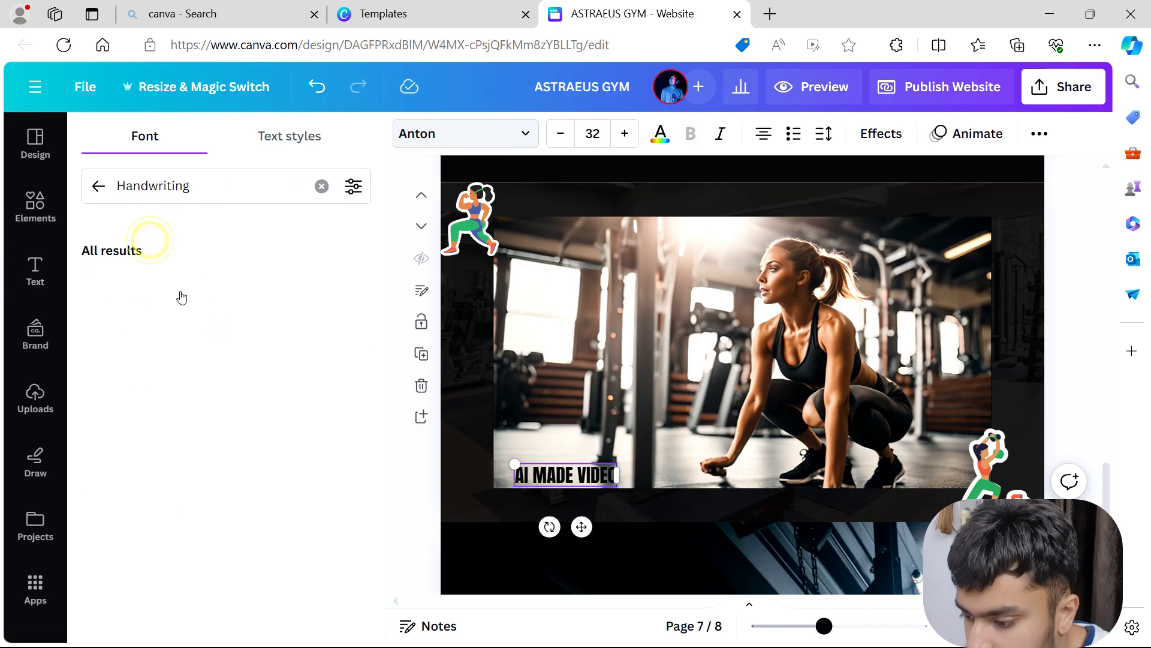
left_click(195, 467)
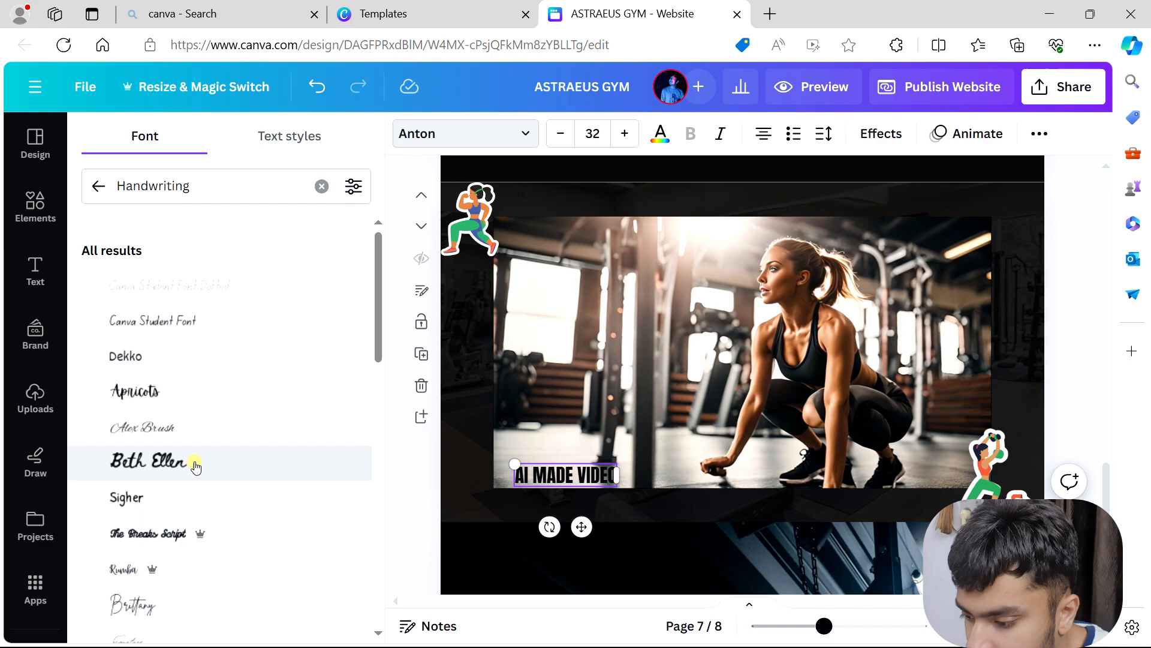
left_click(246, 364)
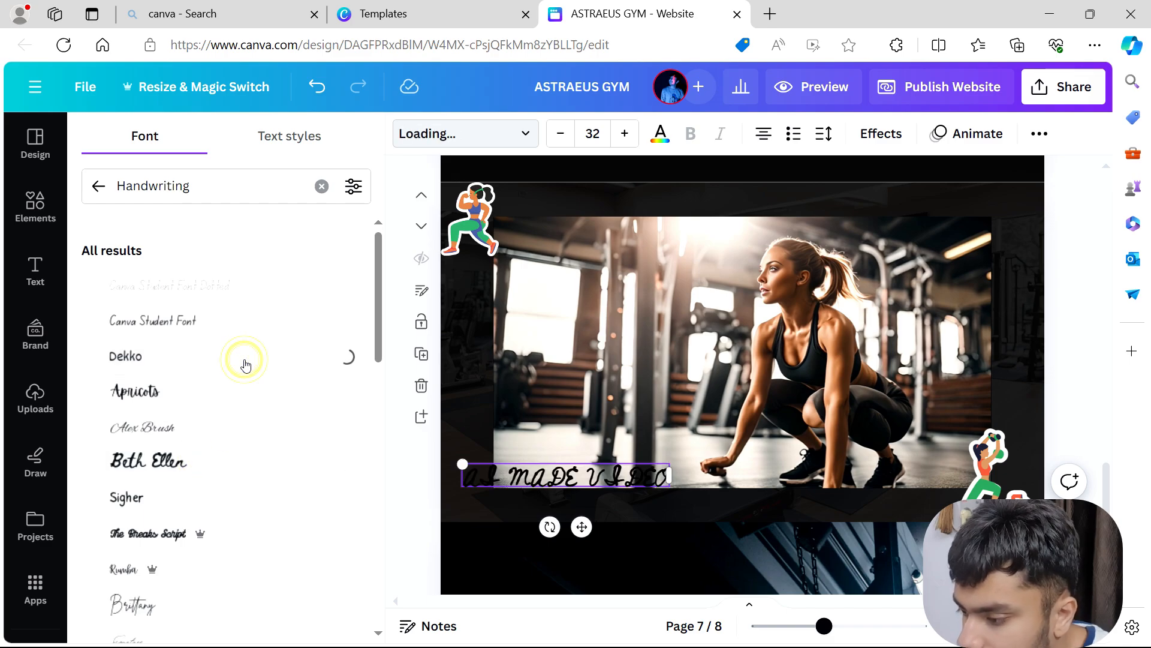
left_click(246, 388)
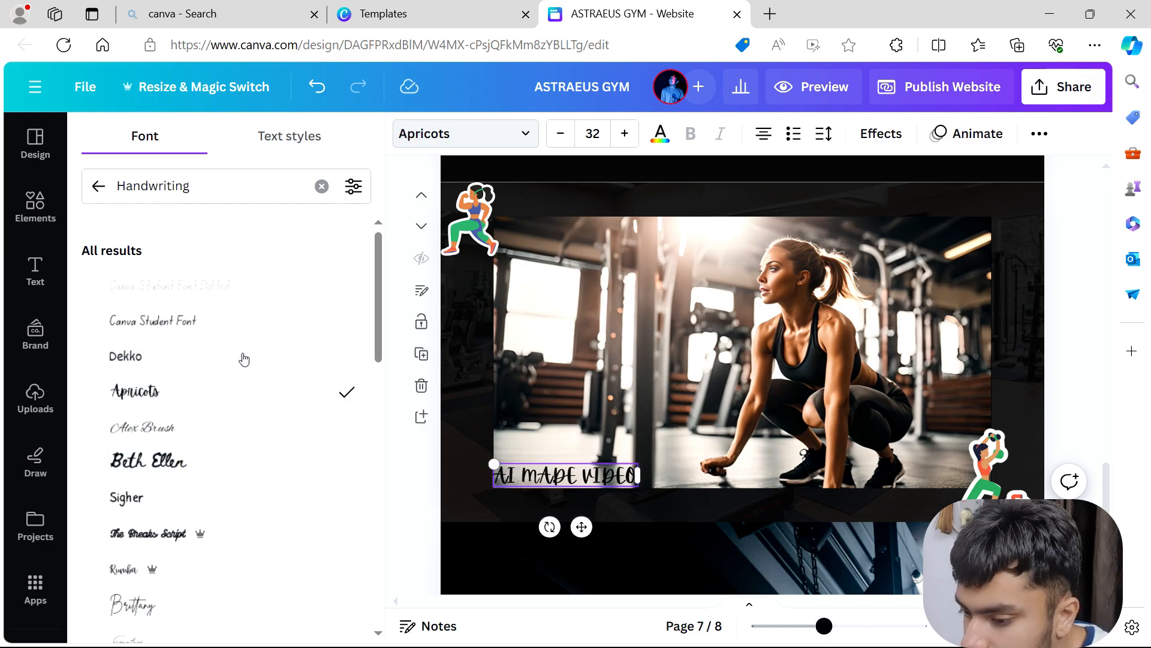
left_click(244, 358)
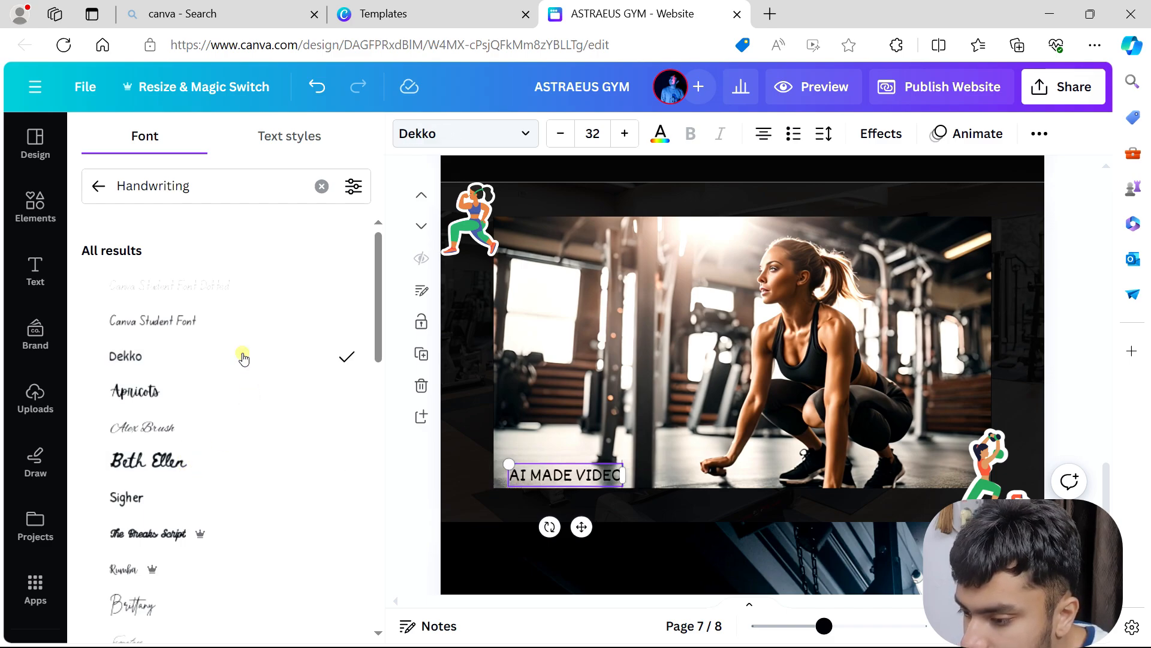
left_click(489, 143)
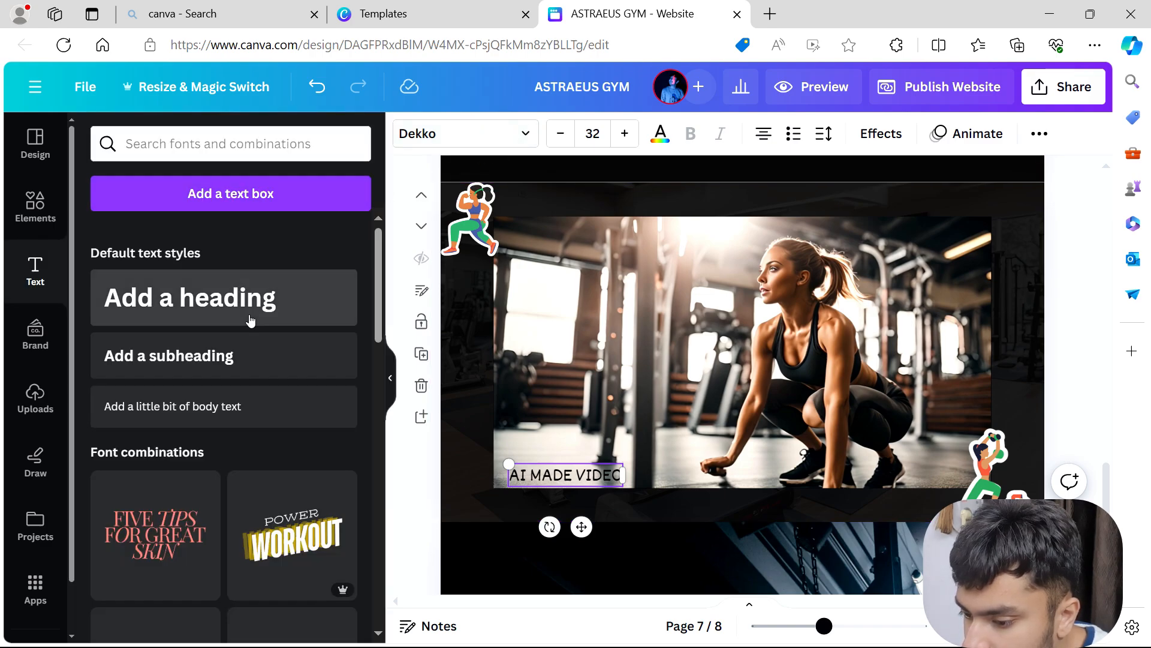
Step: Color the entire "AI MADE VIDEO" caption with the green from the lunging woman sticker's photo colors
scroll(240, 354, "down", 3)
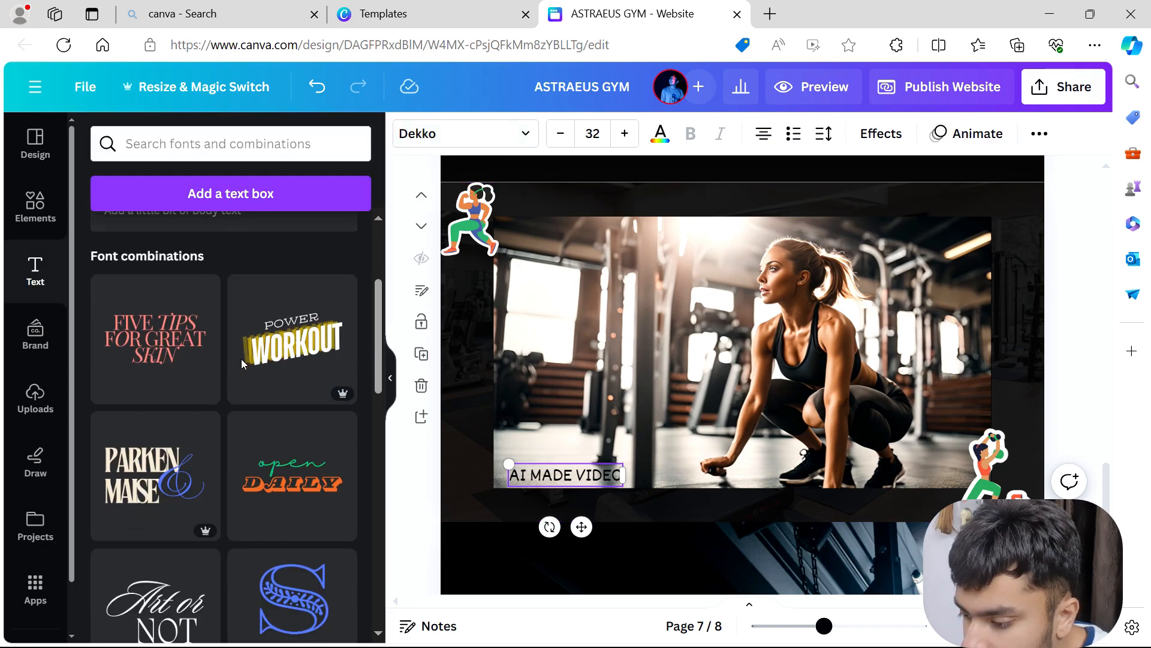
left_click(660, 133)
left_click(278, 244)
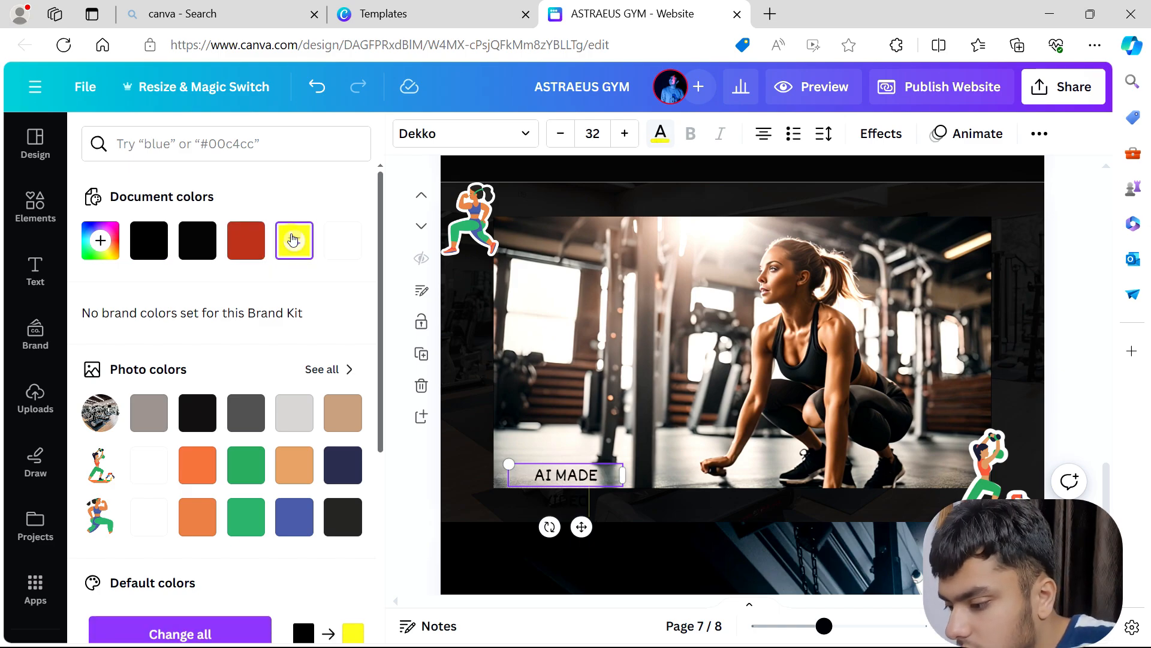
scroll(257, 257, "down", 3)
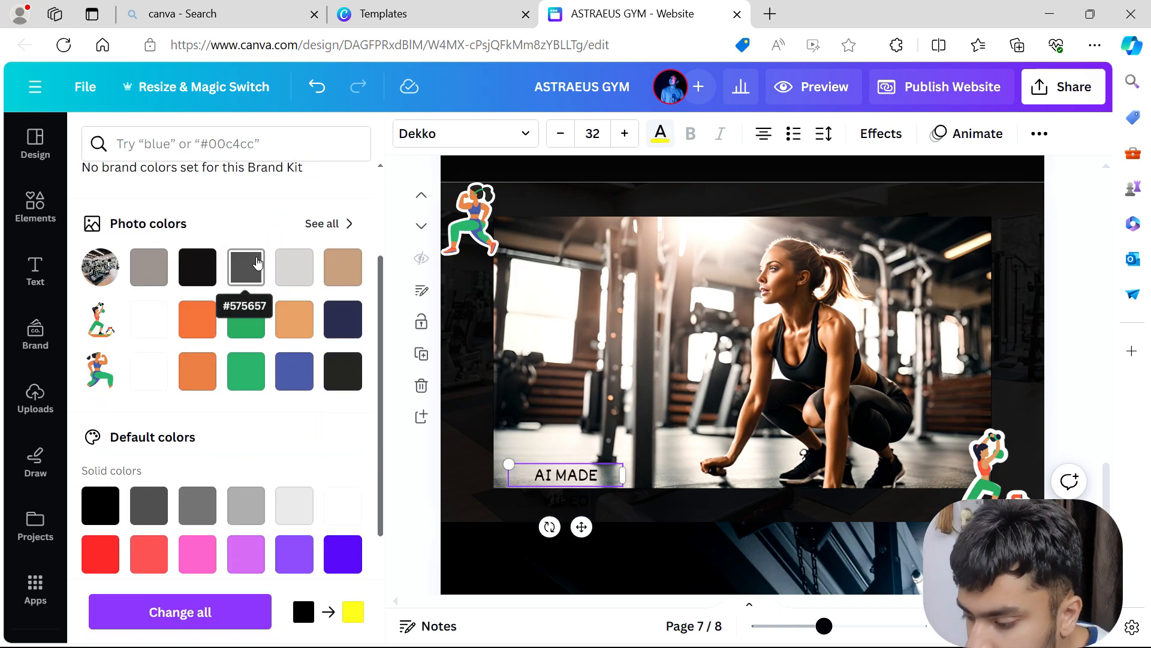
key("ctrl+a")
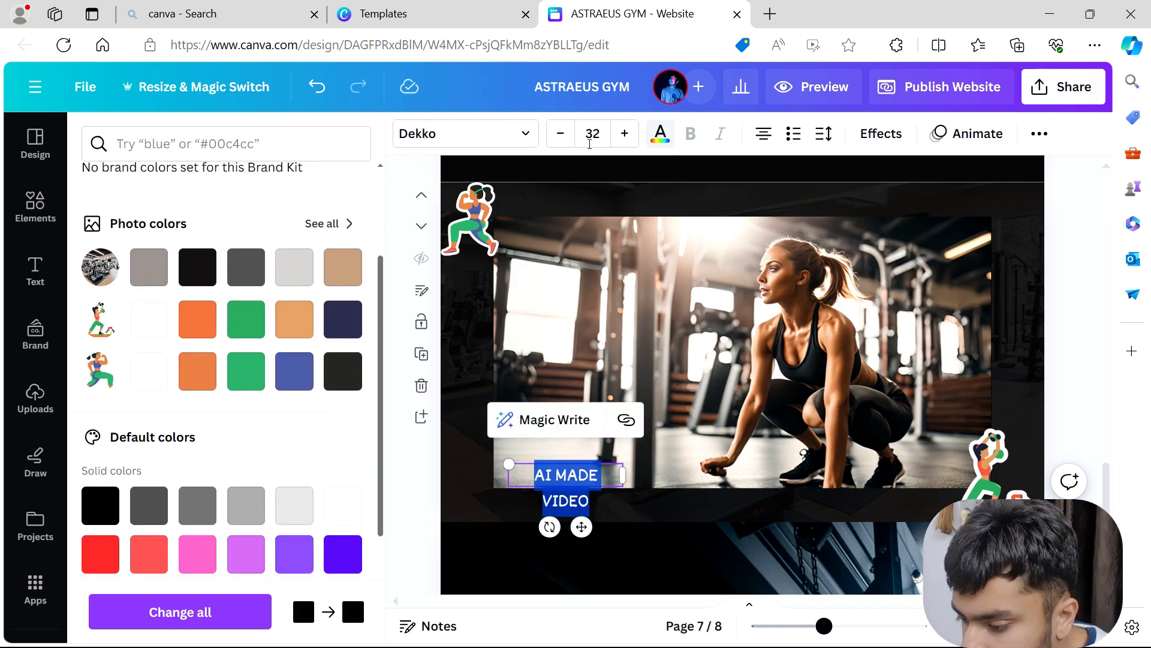
left_click(254, 368)
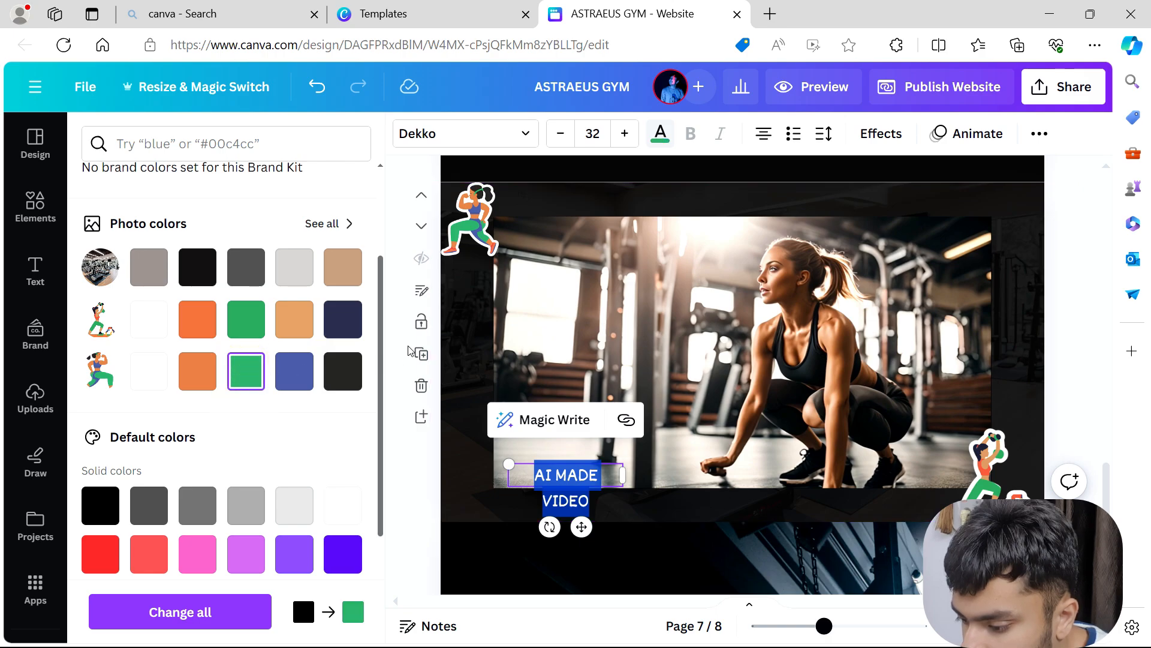
left_click(393, 364)
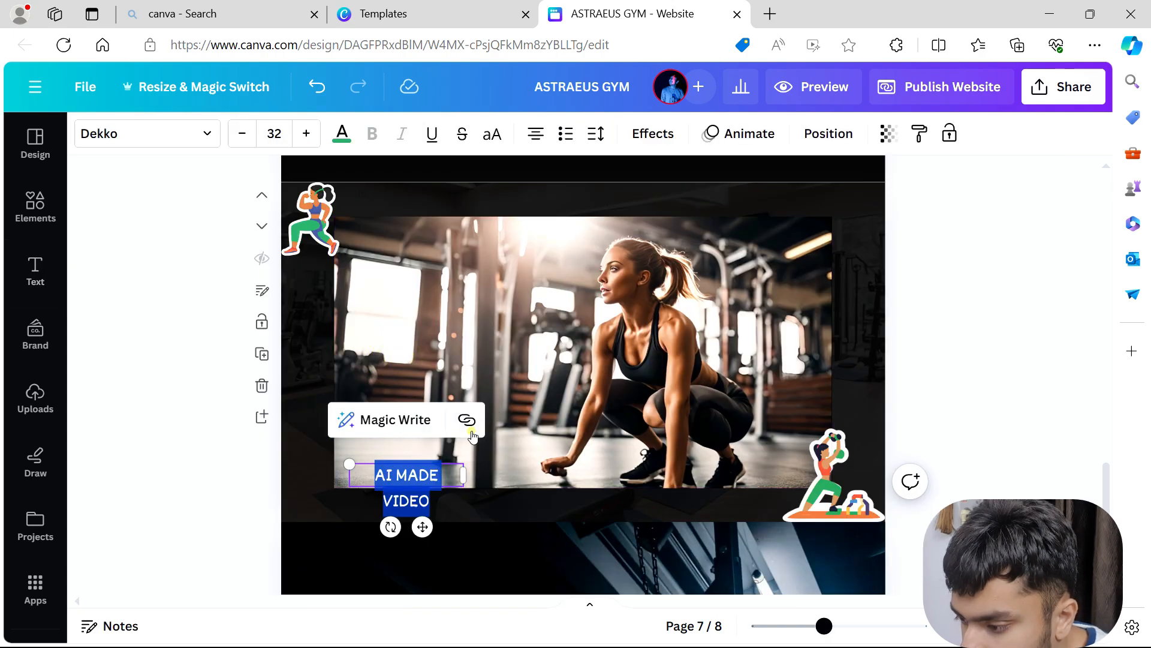
Step: Widen the caption's text box so that "AI MADE VIDEO" fits on one line
left_click(471, 429)
left_click(467, 475)
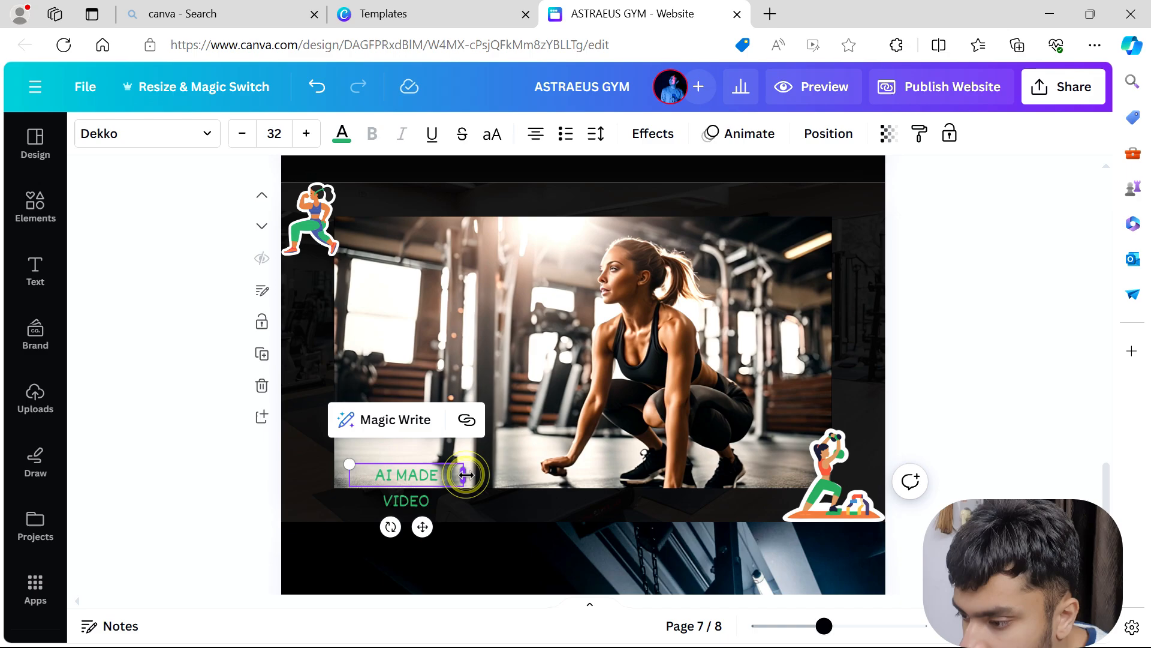
left_click_drag(467, 475, 485, 475)
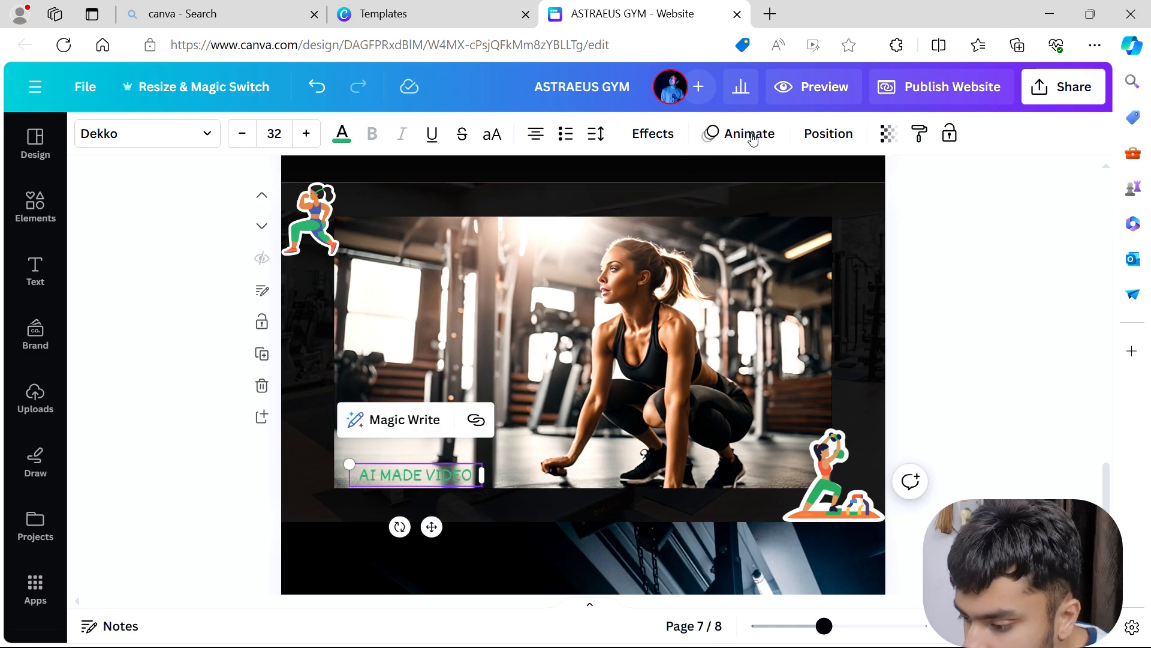
Step: Apply the Outline effect in black to the "AI MADE VIDEO" caption and set its text color to white
left_click(651, 134)
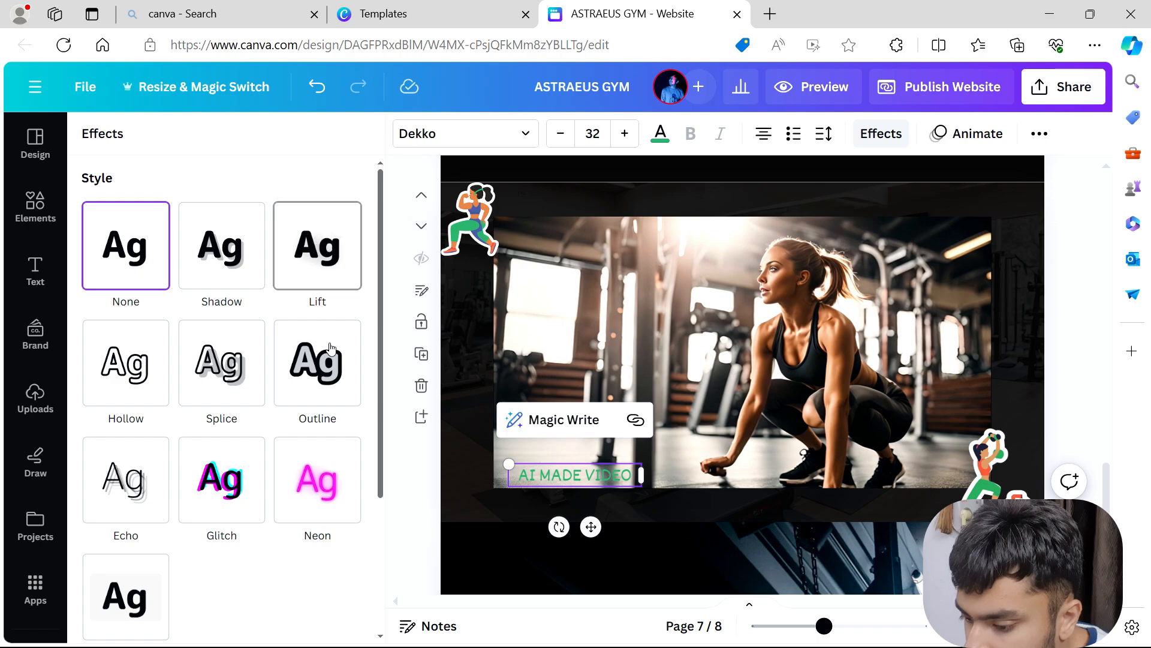
left_click(323, 387)
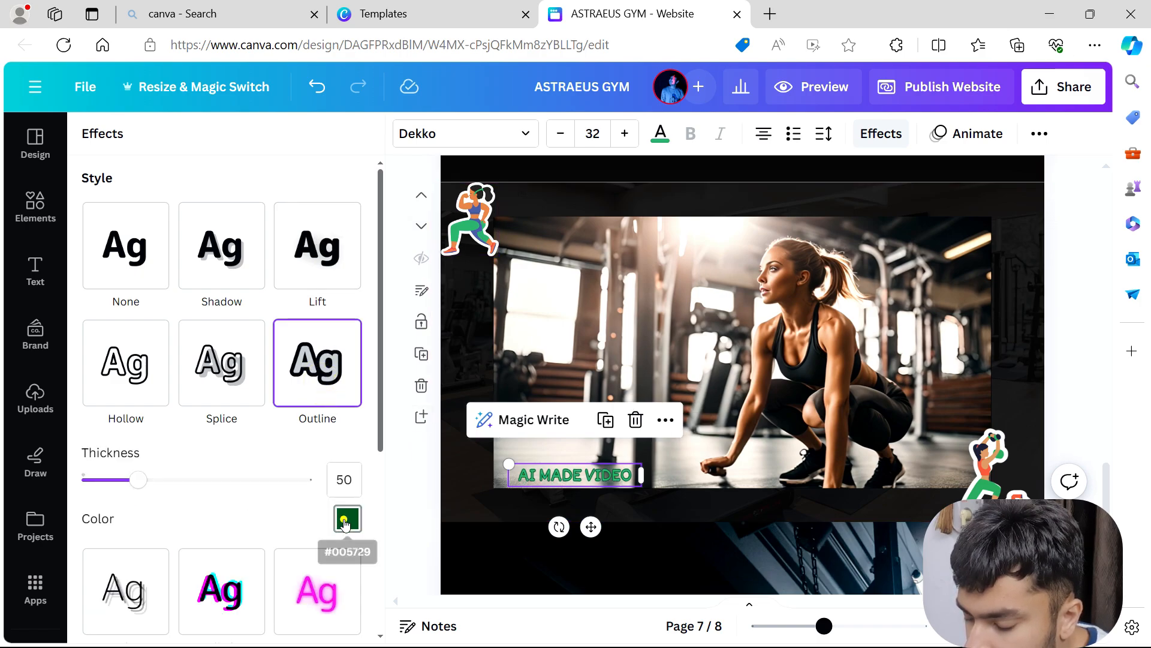
left_click(334, 516)
left_click(155, 339)
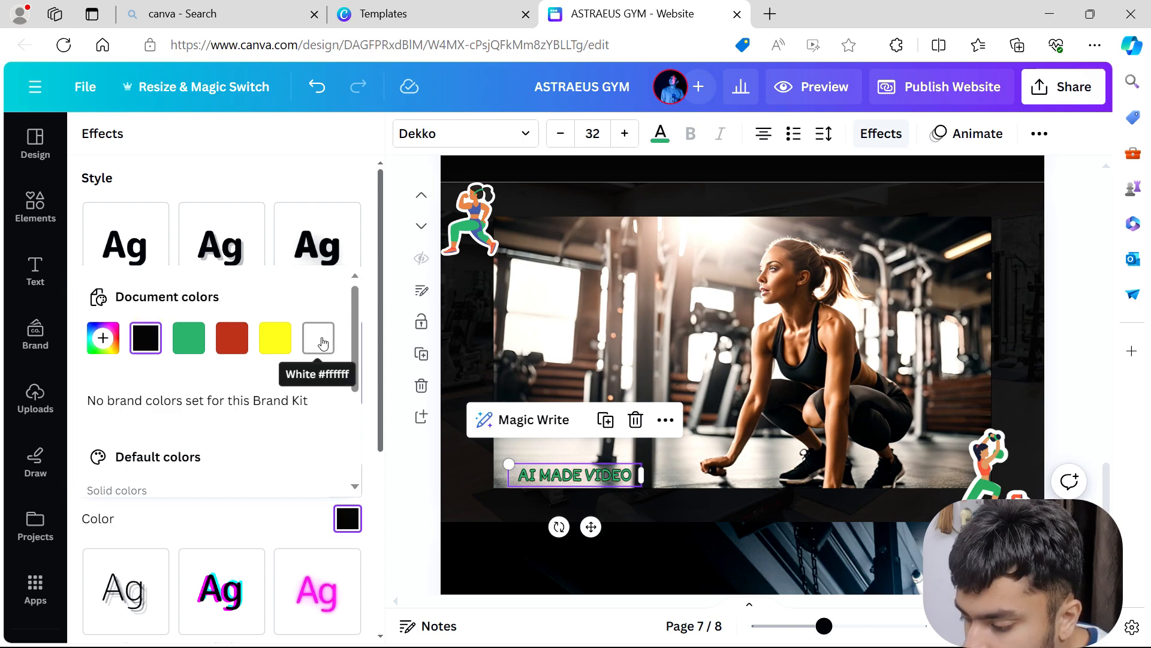
left_click(665, 145)
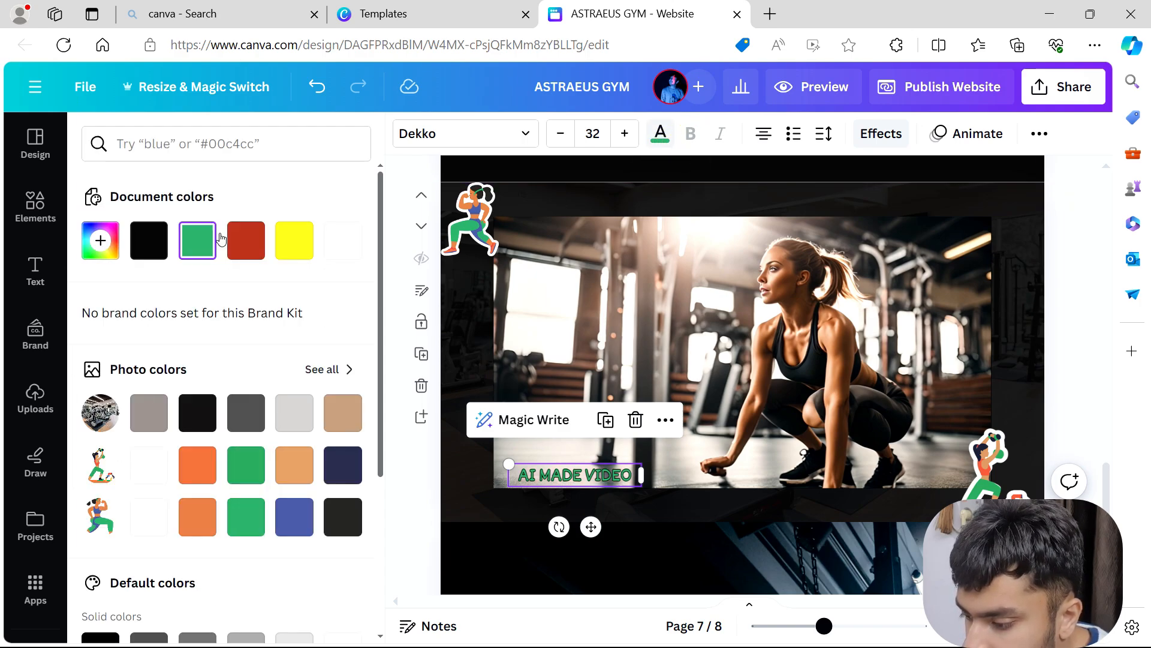
left_click(345, 241)
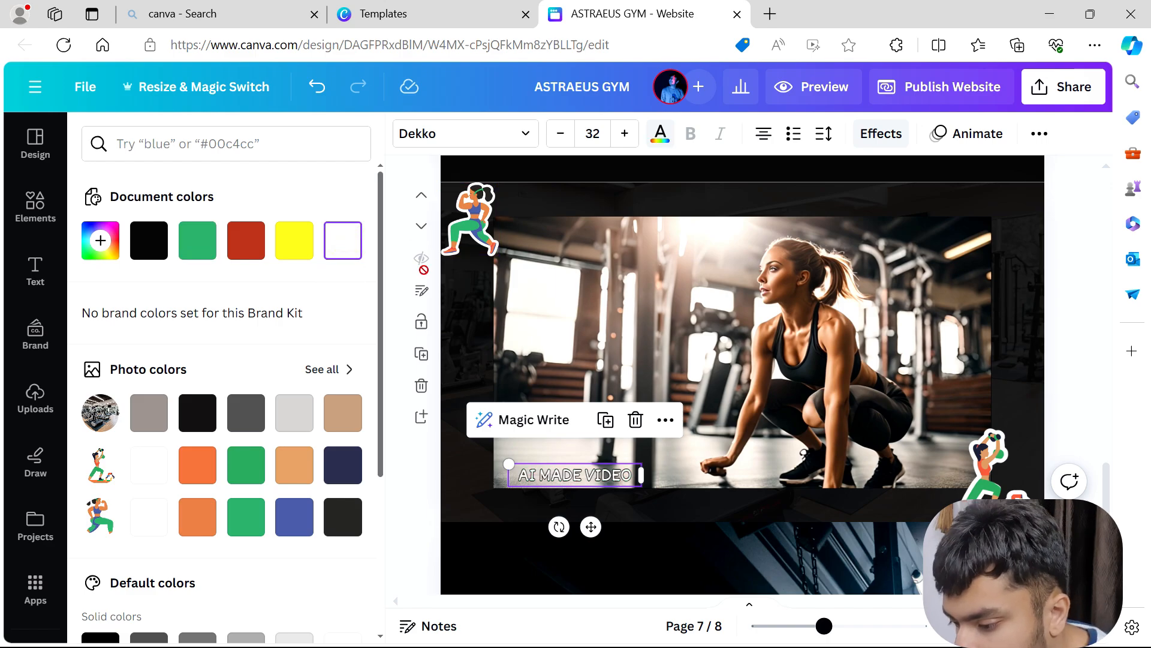
Step: Deselect the video caption and apply the Breathe animation to the BE YOUR BEST hero page and its JOIN TODAY button
left_click(406, 245)
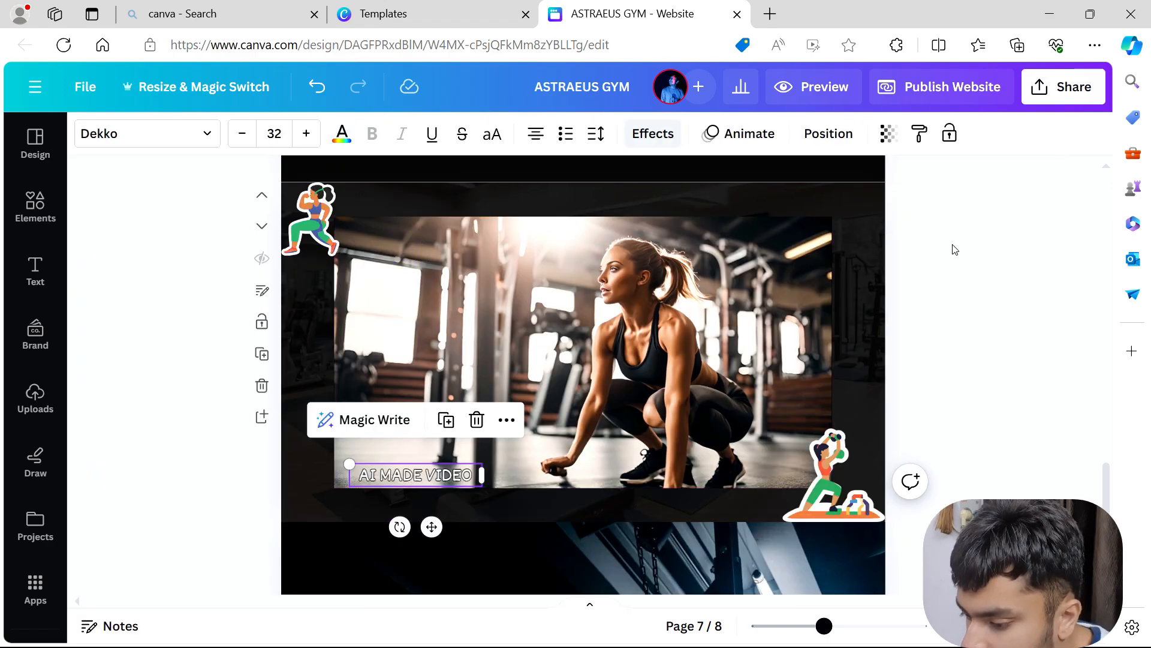
left_click(1013, 236)
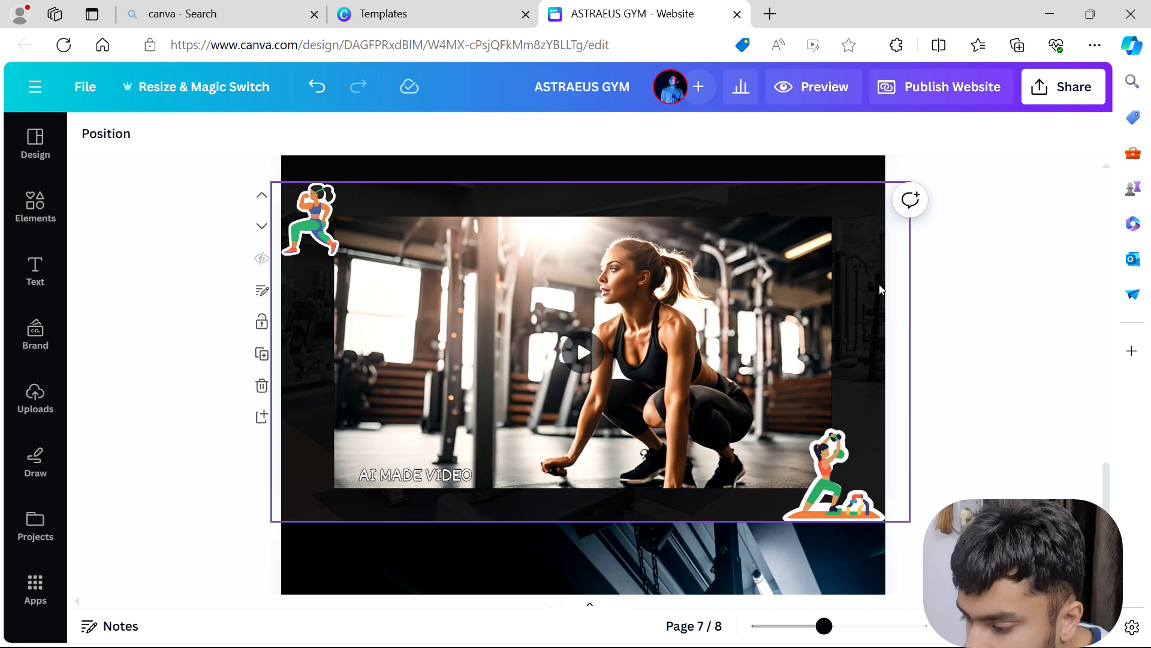
scroll(1005, 329, "down", 6)
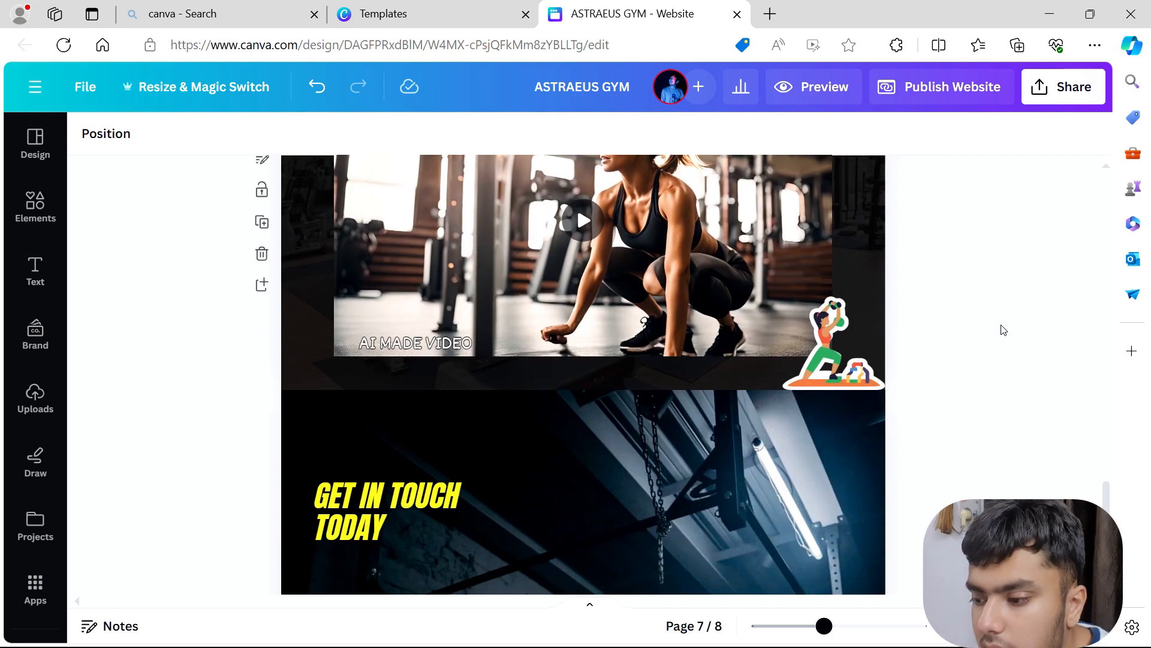
scroll(1003, 329, "up", 15)
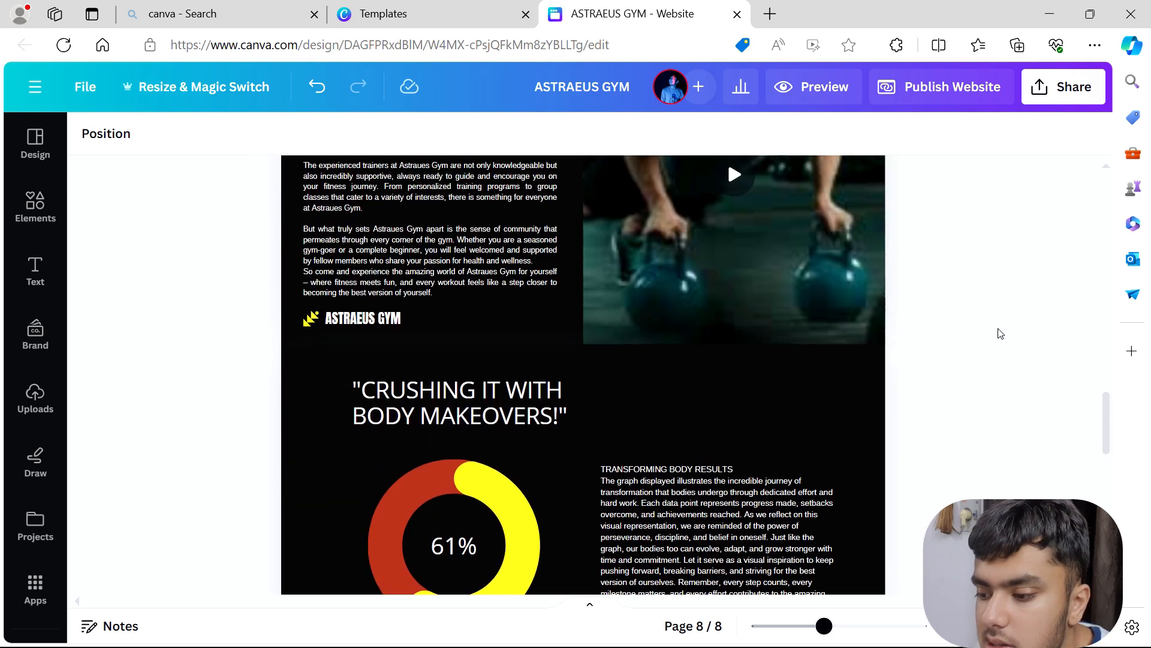
scroll(994, 329, "up", 12)
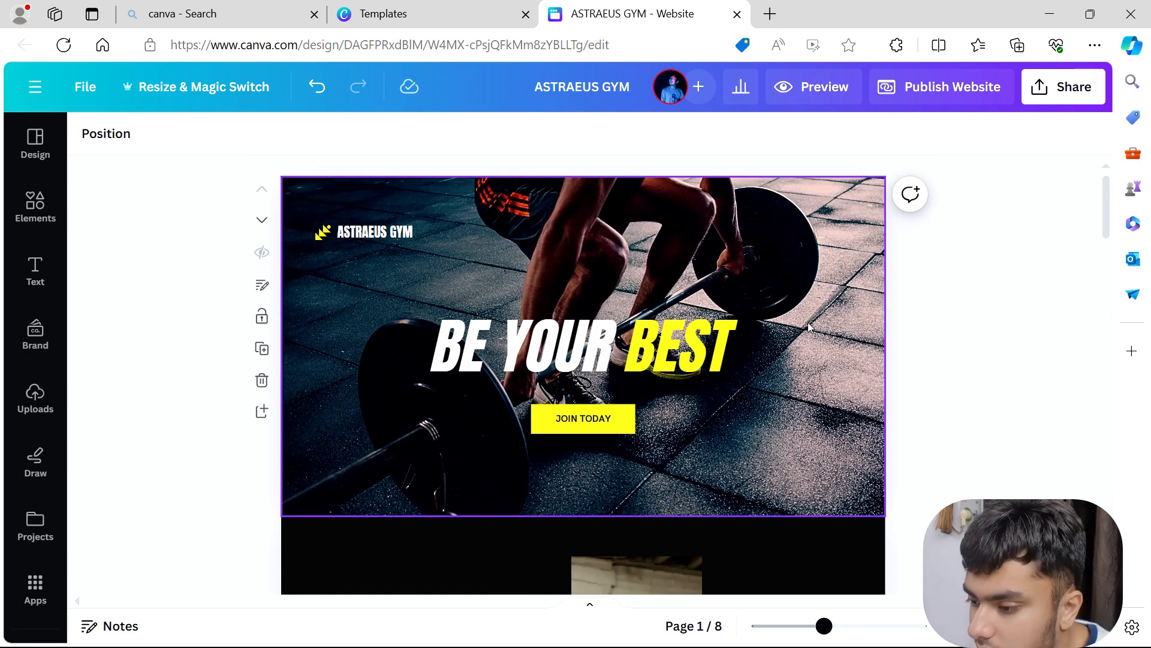
left_click(831, 325)
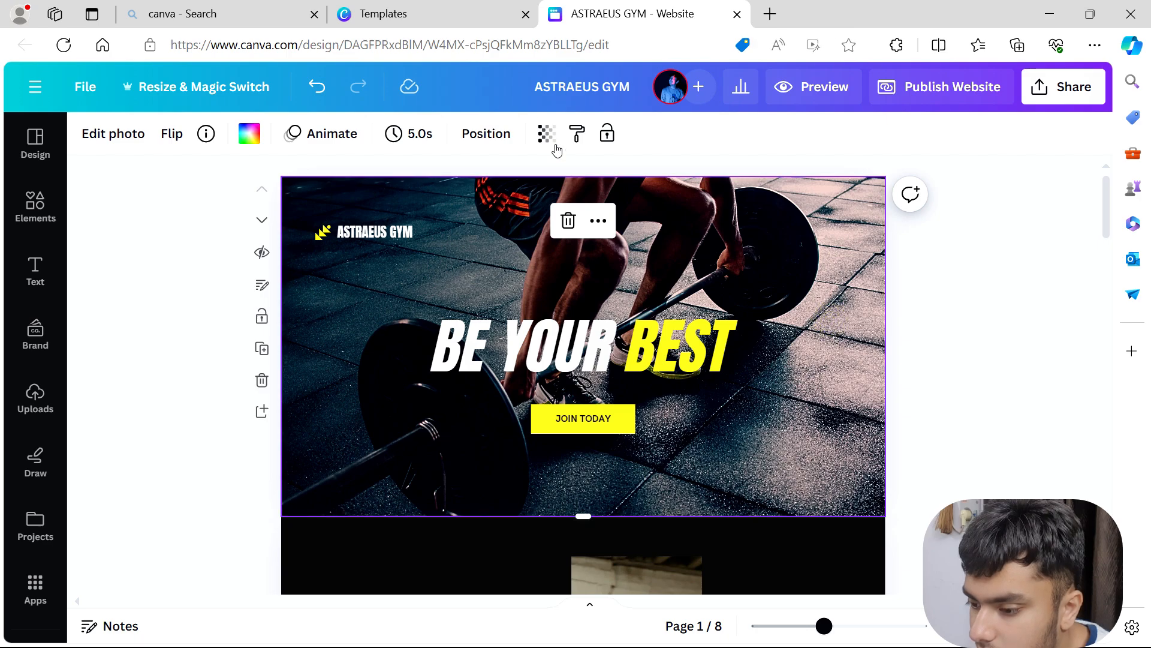
left_click(331, 134)
left_click(318, 359)
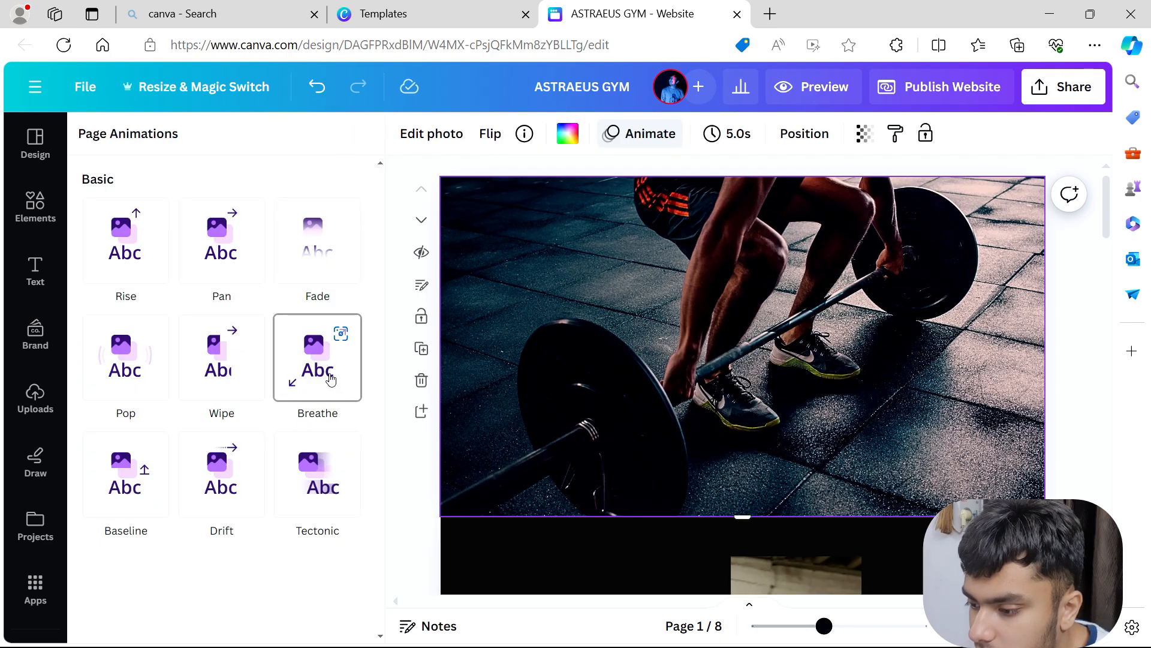
left_click(252, 246)
left_click(742, 416)
scroll(742, 384, "down", 3)
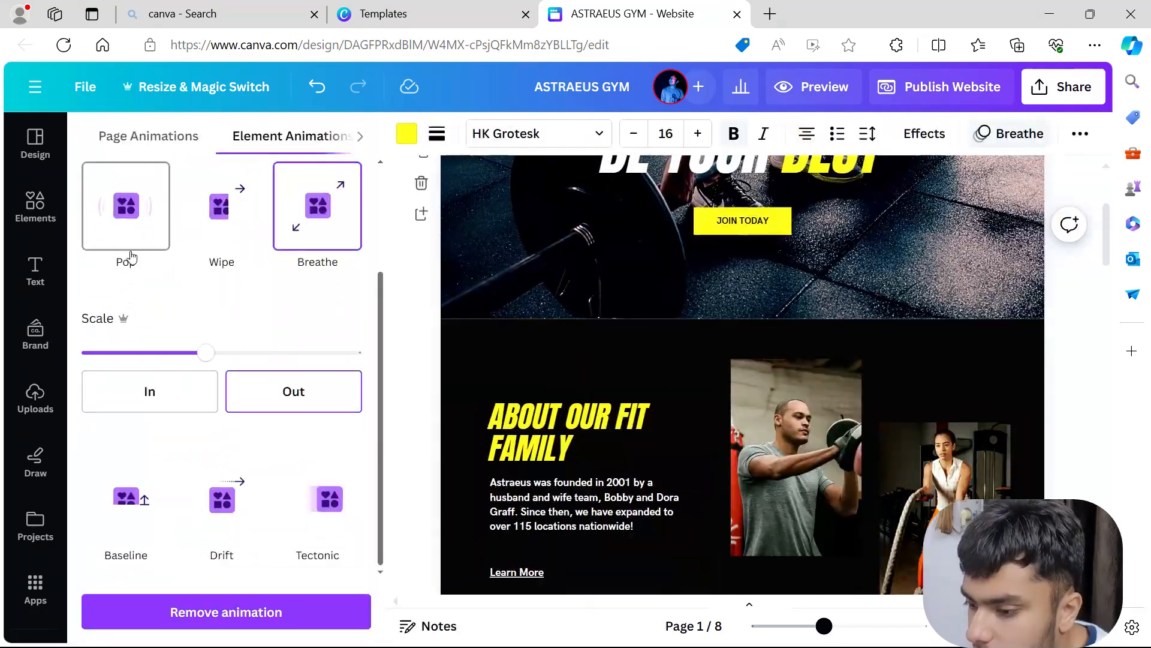
Step: Try text and element animations on the About and What We Offer pages and select the BEFORE AND AFTER heading
left_click(568, 424)
scroll(568, 384, "down", 2)
left_click(461, 240)
left_click(126, 240)
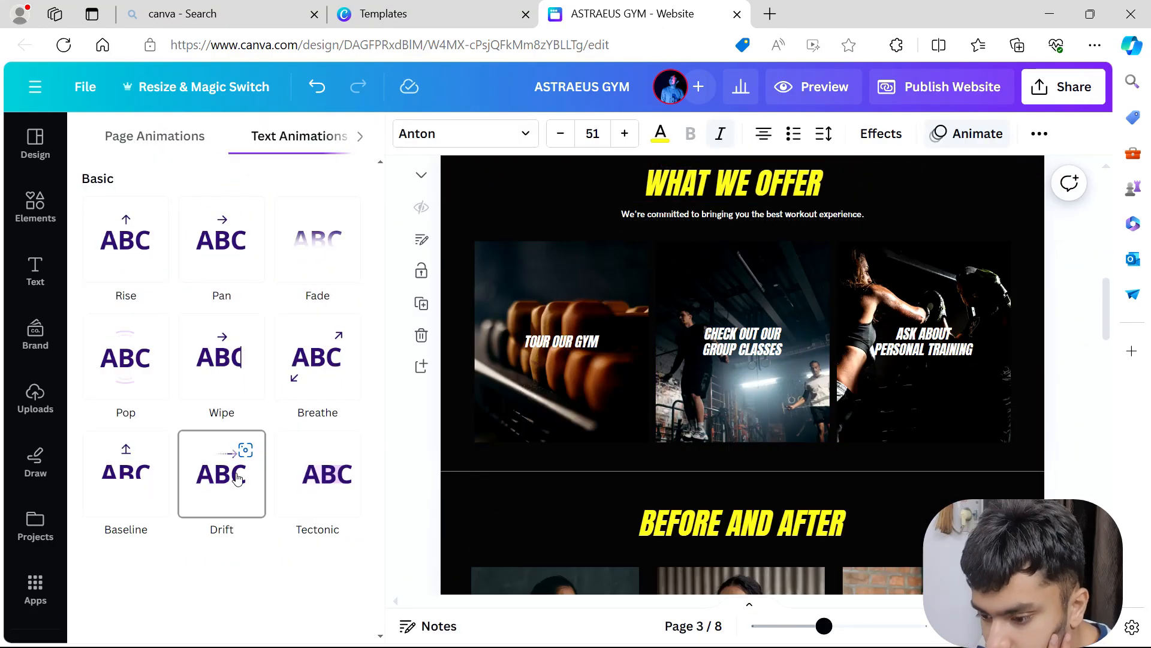
left_click(569, 345)
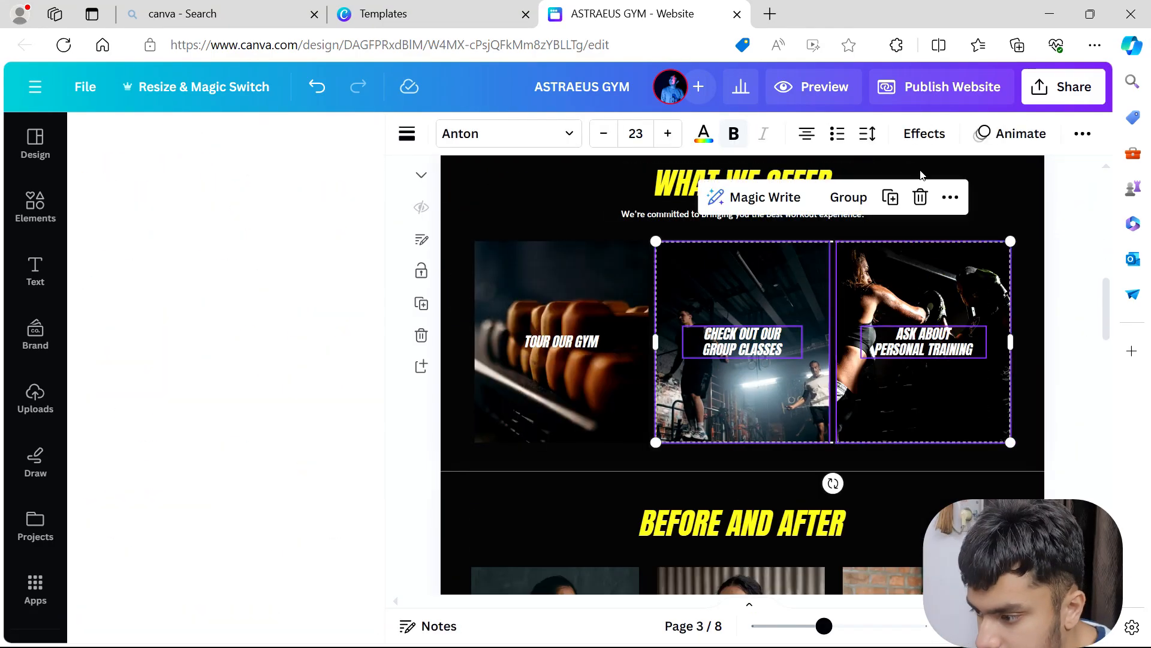
scroll(588, 360, "down", 5)
left_click(587, 272)
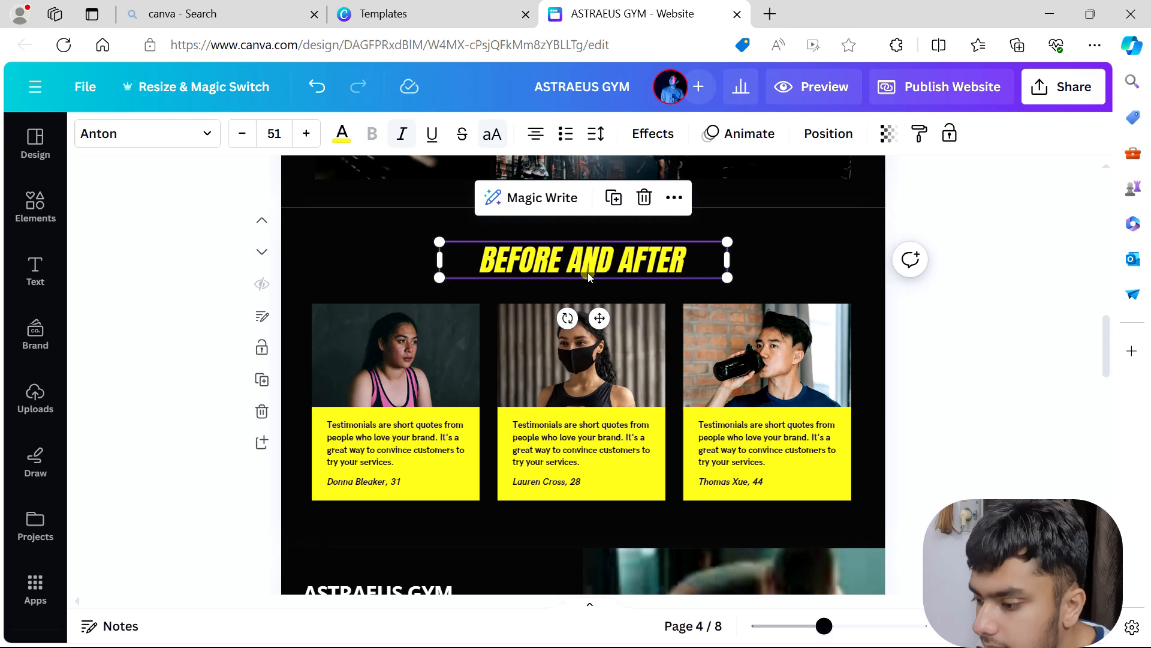
left_click(398, 371)
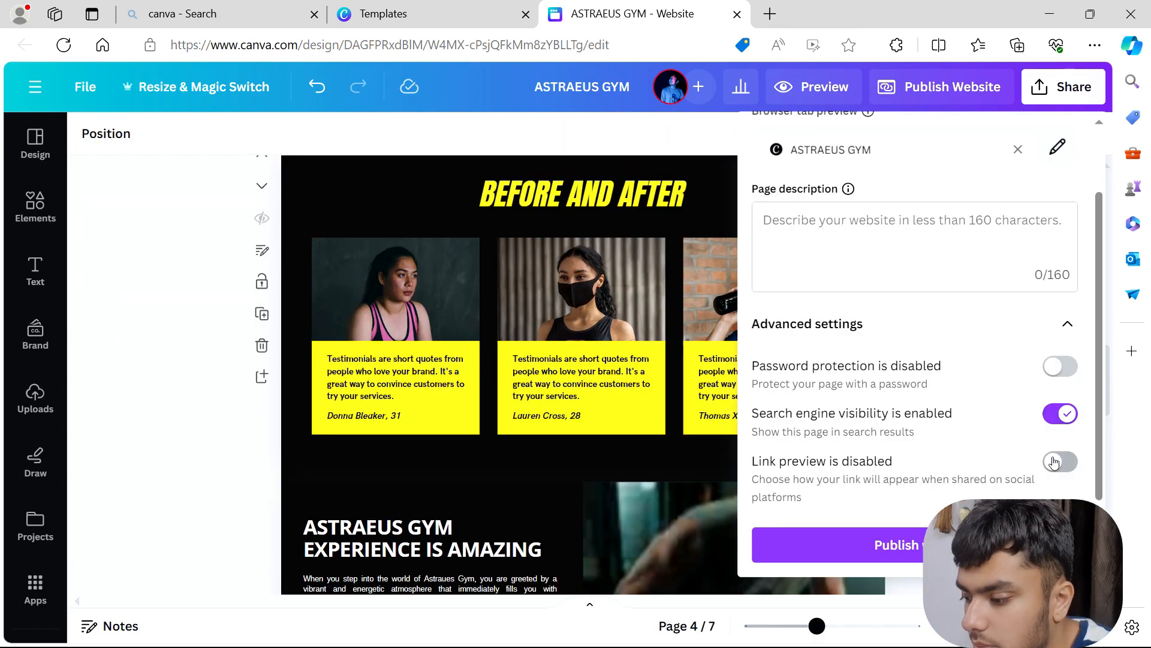
Step: Try enabling the link preview in the website's publish settings and switch it back off
left_click(1054, 461)
scroll(938, 420, "down", 3)
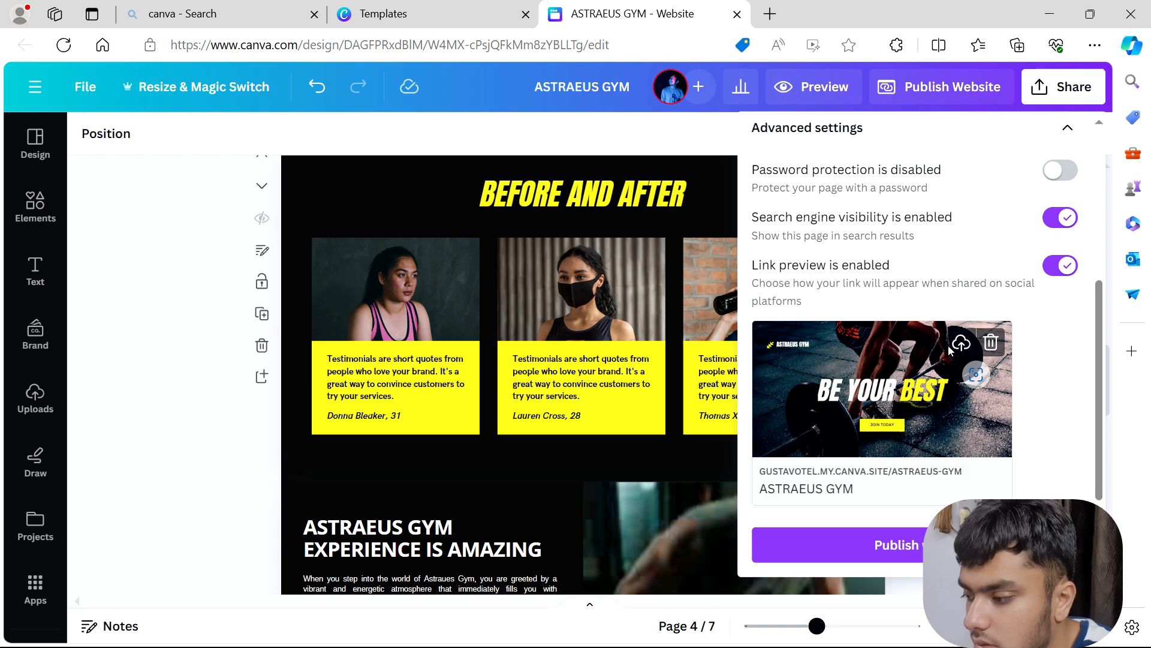
left_click(1061, 267)
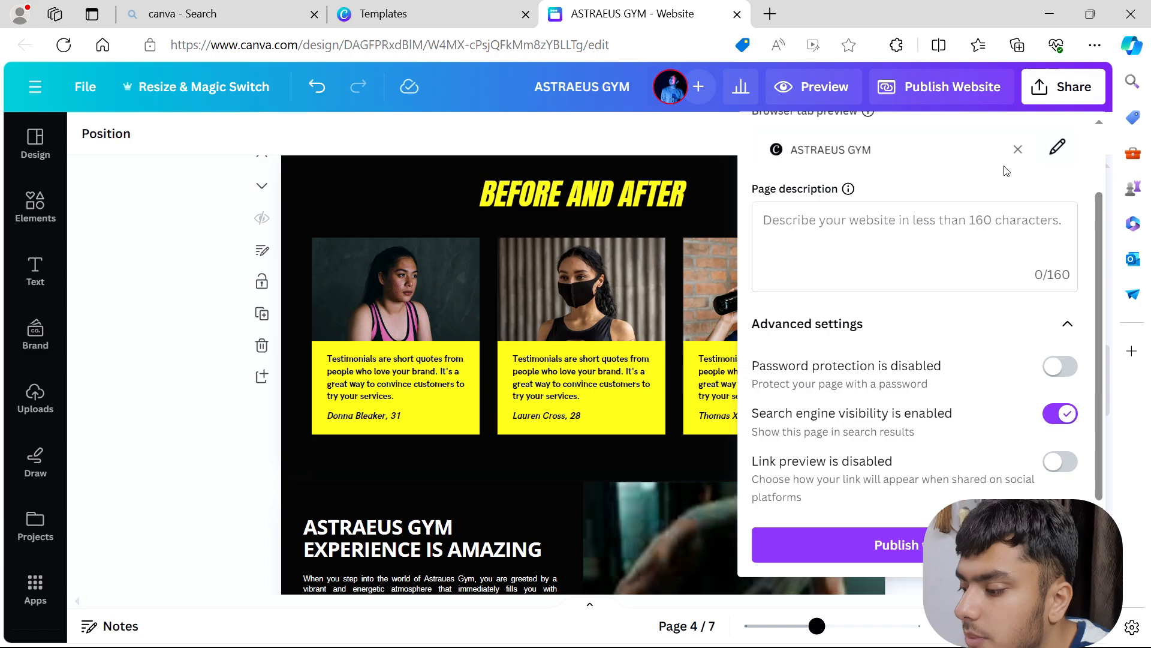
Step: Publish the Astraeus Gym website with search engine visibility enabled and open the live site
scroll(859, 329, "up", 2)
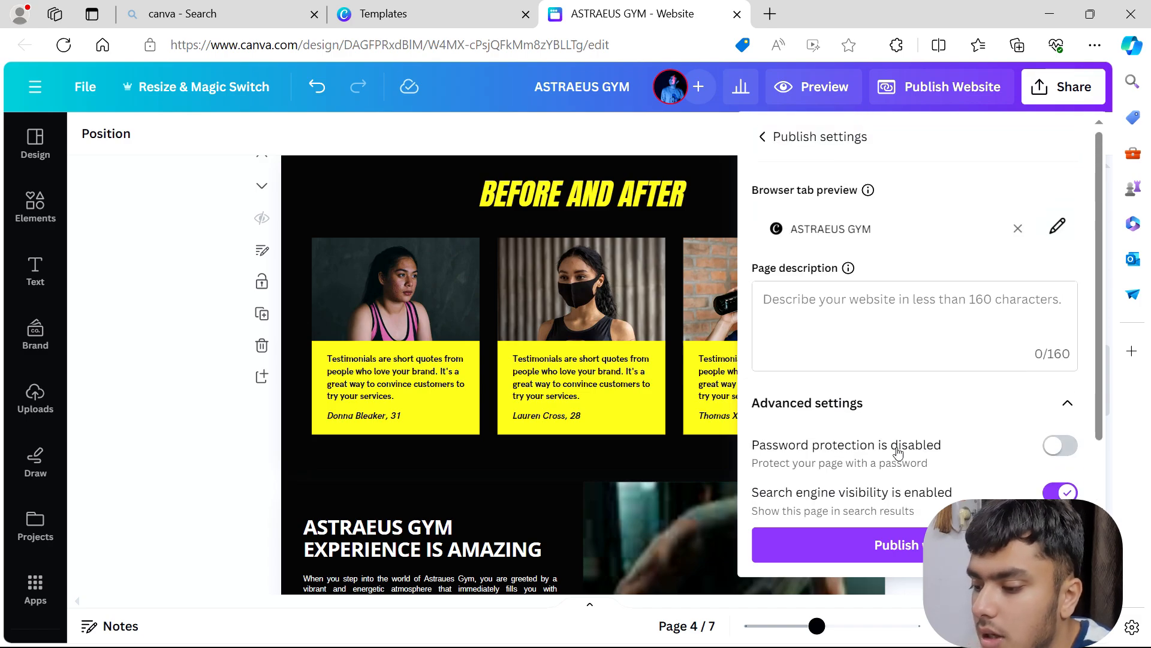
left_click(896, 545)
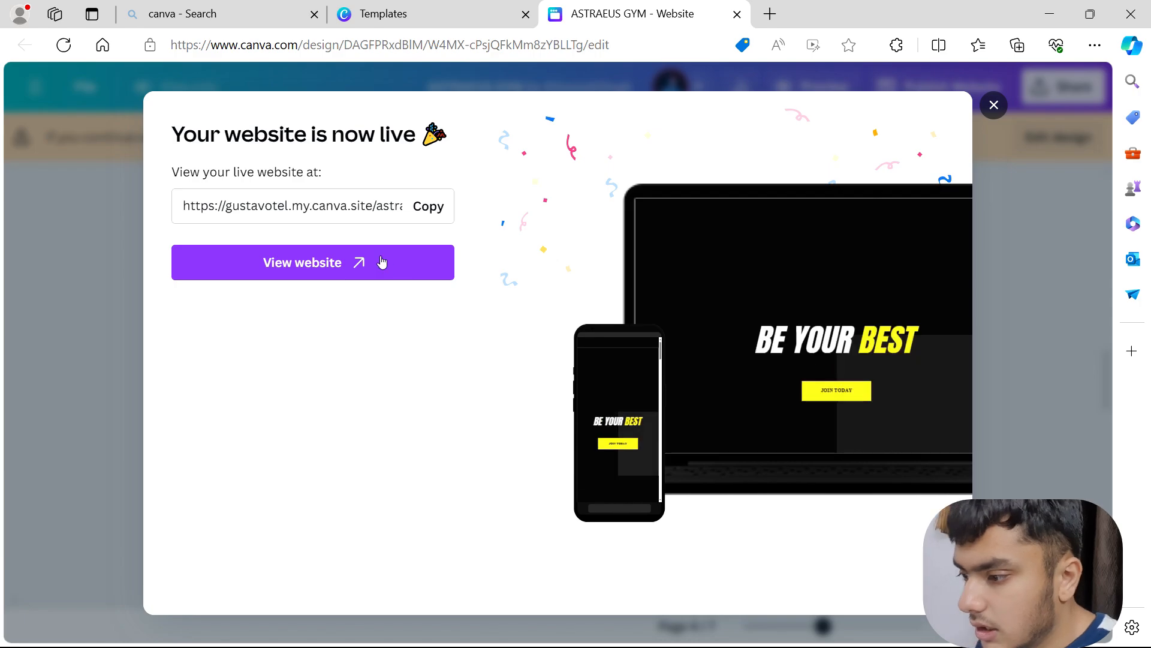
left_click(379, 260)
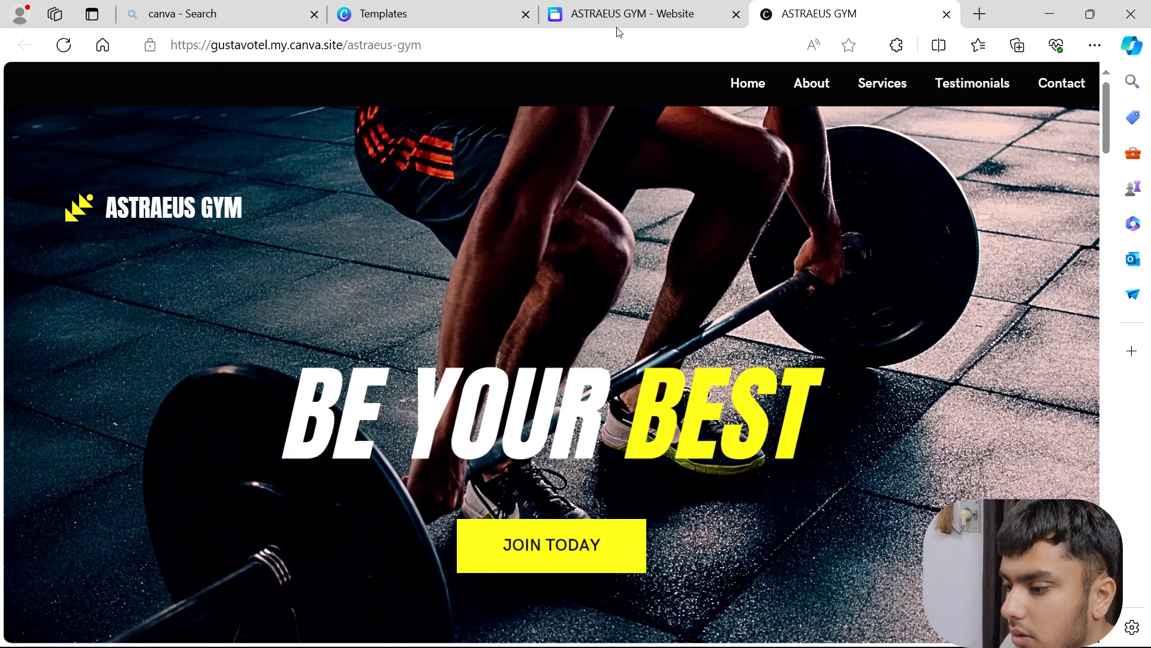
Step: Check the live site's navigation links to About, Home, Services, Testimonials and Contact
left_click(793, 85)
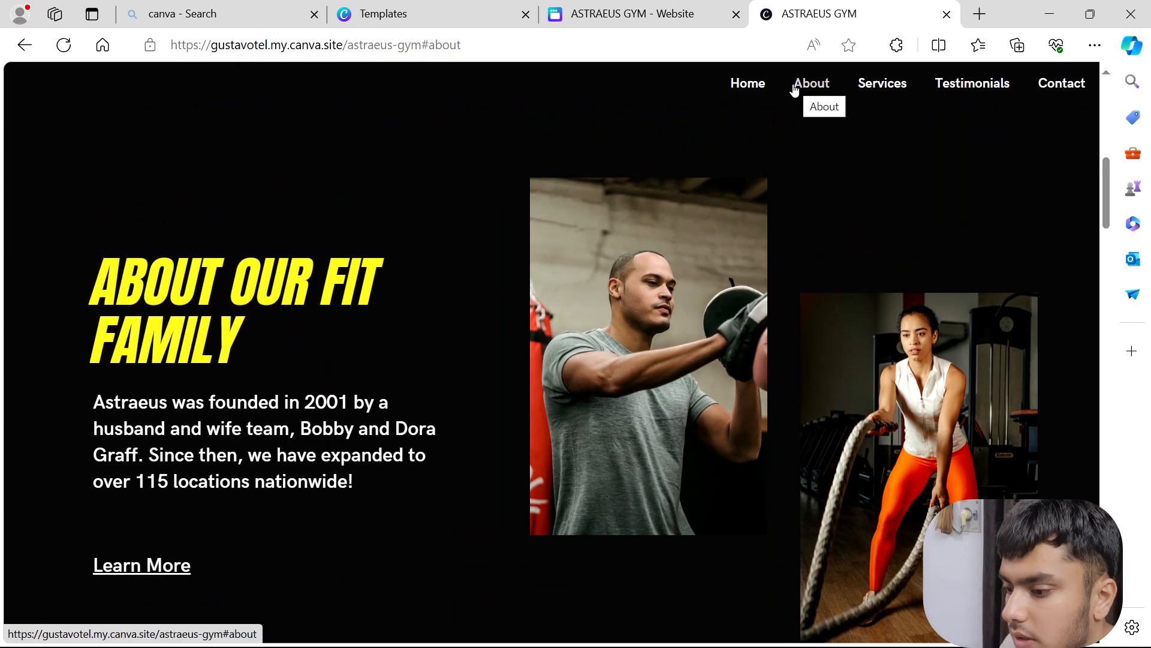
left_click(756, 81)
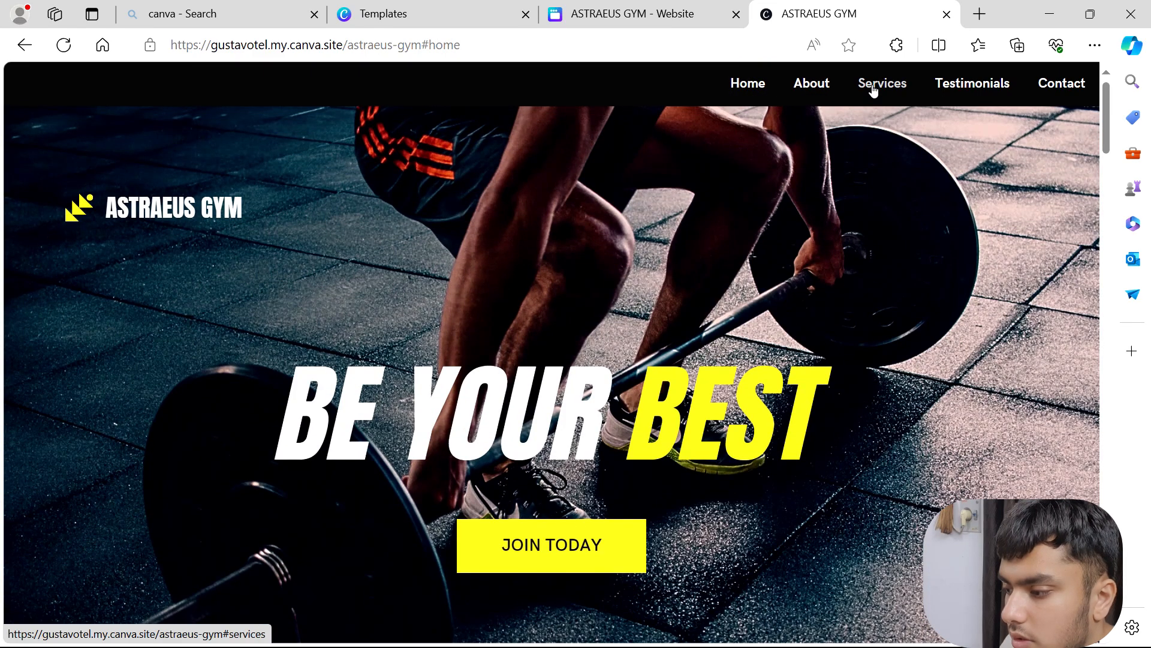
left_click(873, 86)
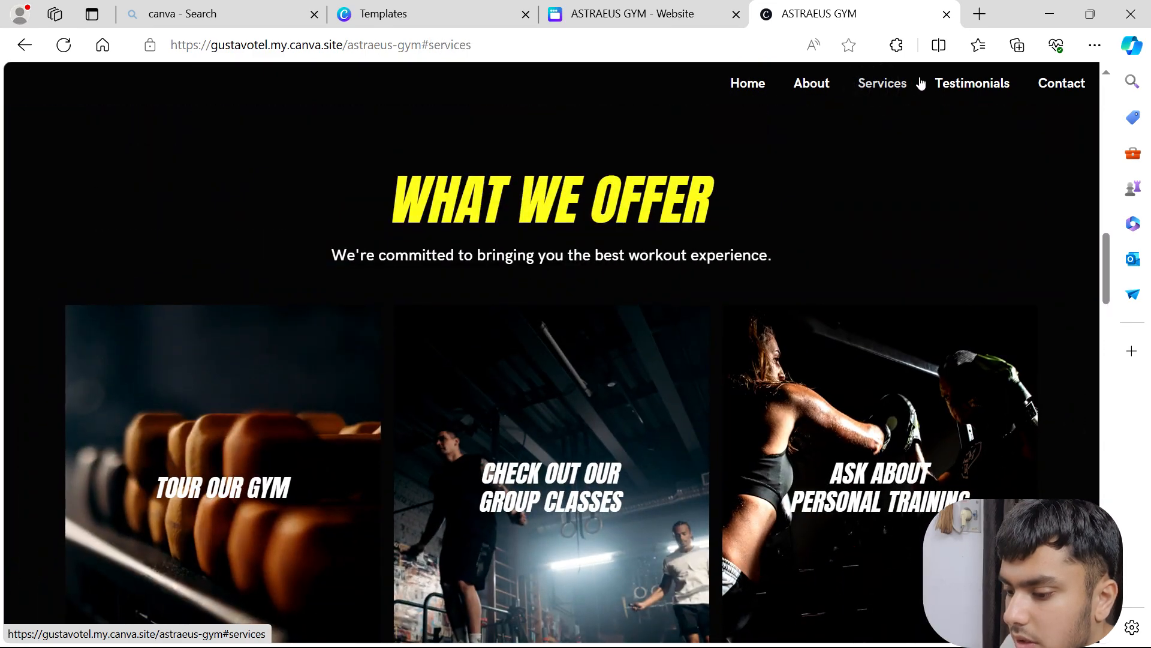
left_click(950, 85)
left_click(1045, 84)
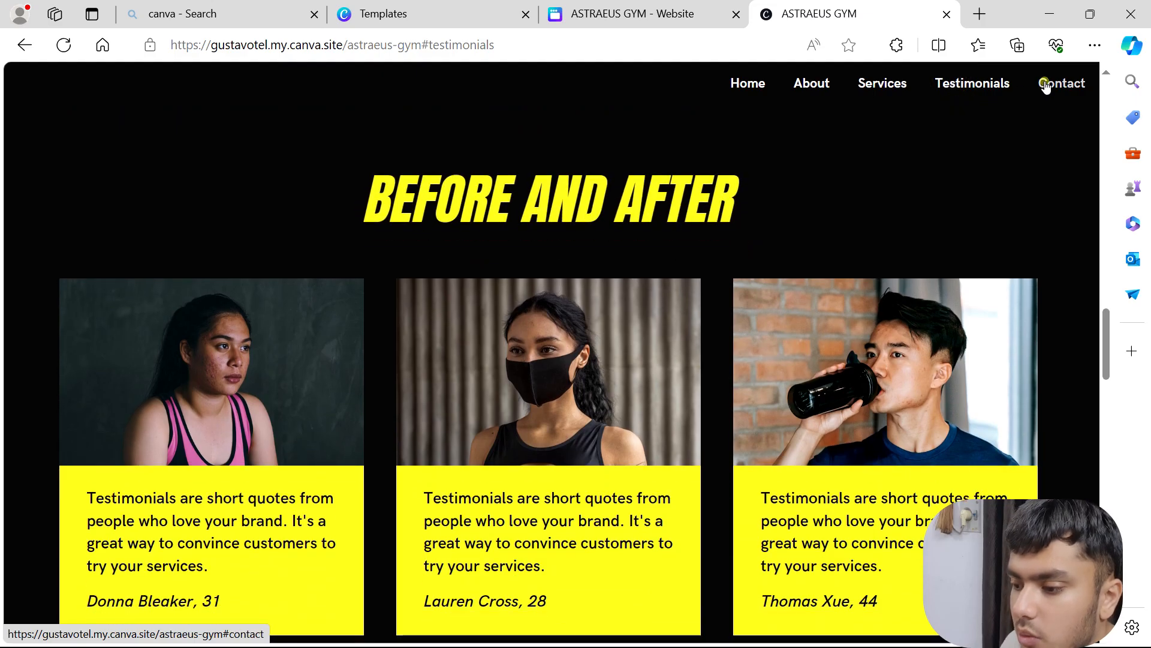